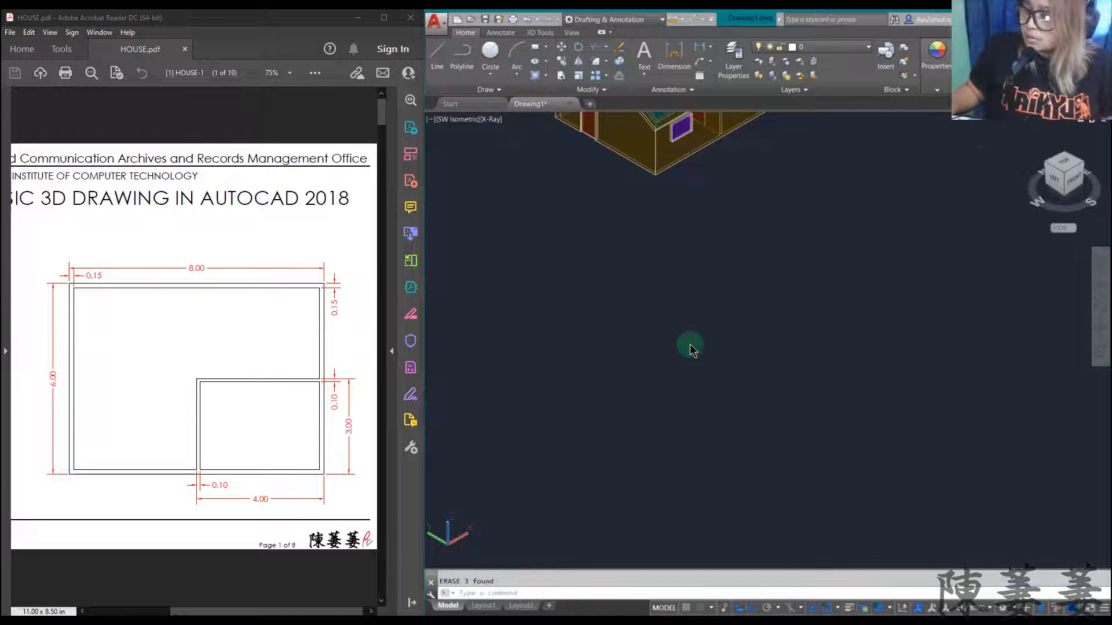
- Switch to the Top view and draw an 8 by 6 rectangle in the empty space below the existing house
{"action": "left_click", "coordinate": [1064, 164]}
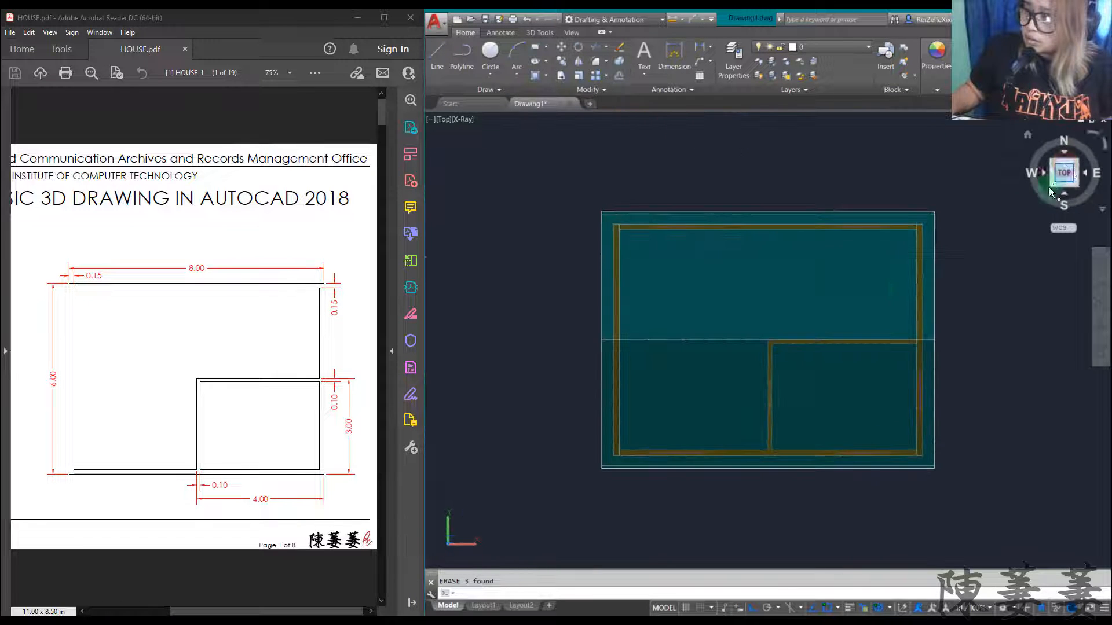
{"action": "scroll", "coordinate": [781, 296], "scroll_direction": "down", "scroll_amount": 2}
{"action": "scroll", "coordinate": [775, 436], "scroll_direction": "up", "scroll_amount": 3}
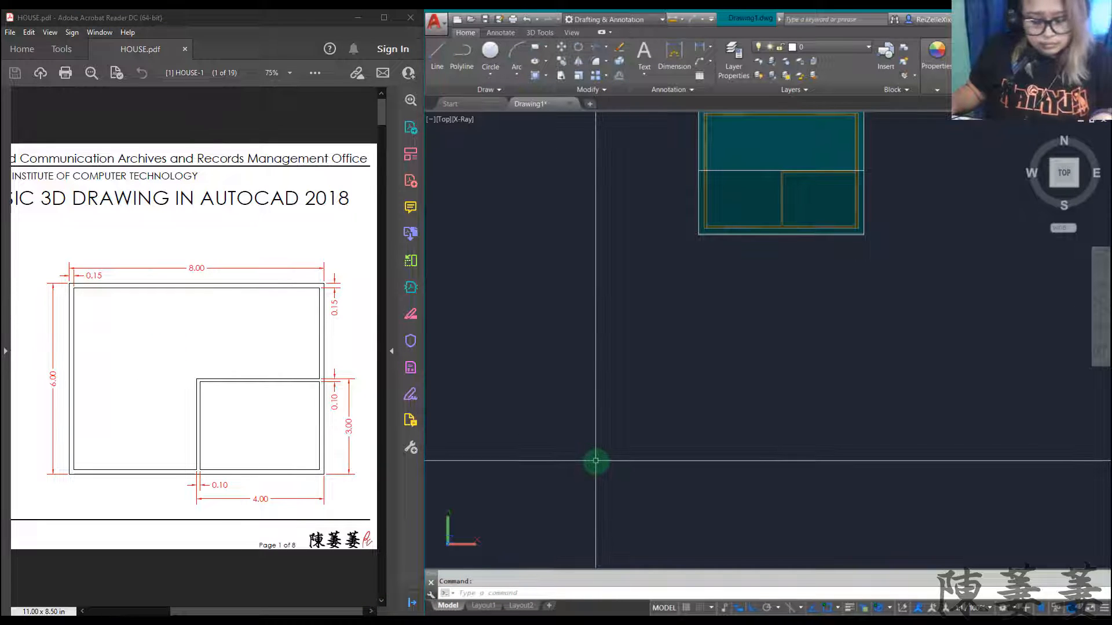
{"action": "key", "text": "Return"}
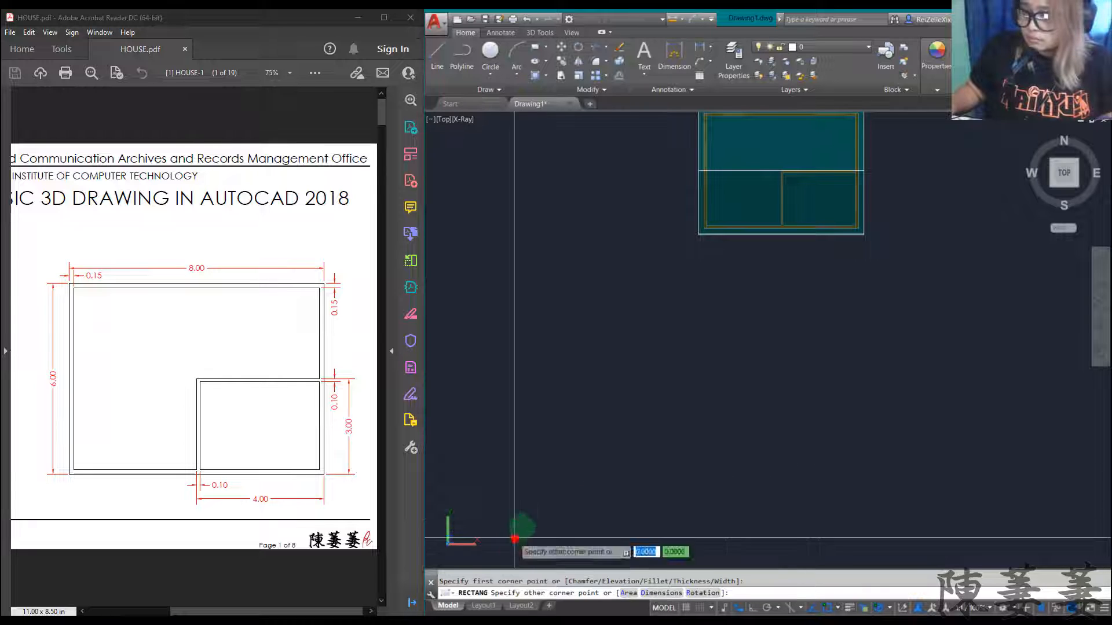
{"action": "left_click", "coordinate": [515, 537]}
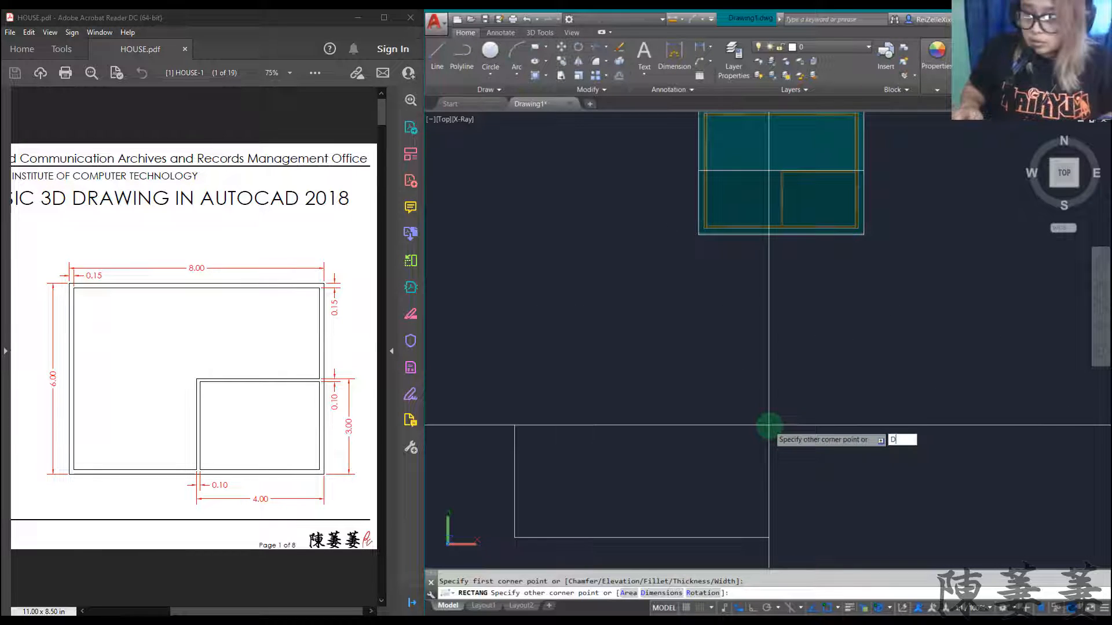
{"action": "key", "text": "Return"}
{"action": "type", "text": "6"}
{"action": "key", "text": "Return"}
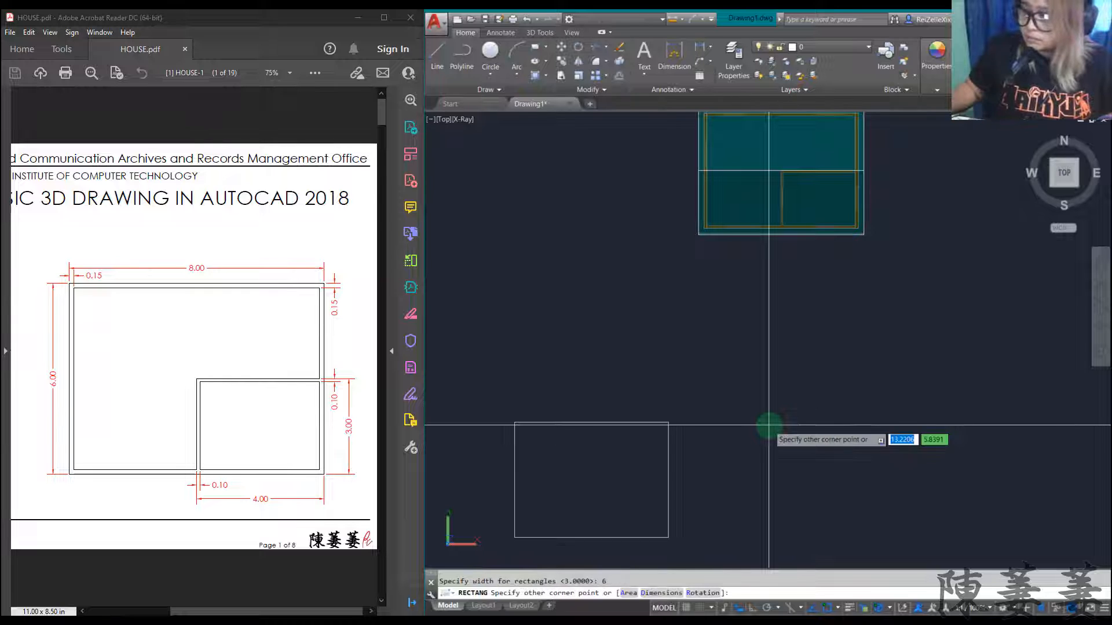
{"action": "left_click", "coordinate": [767, 422]}
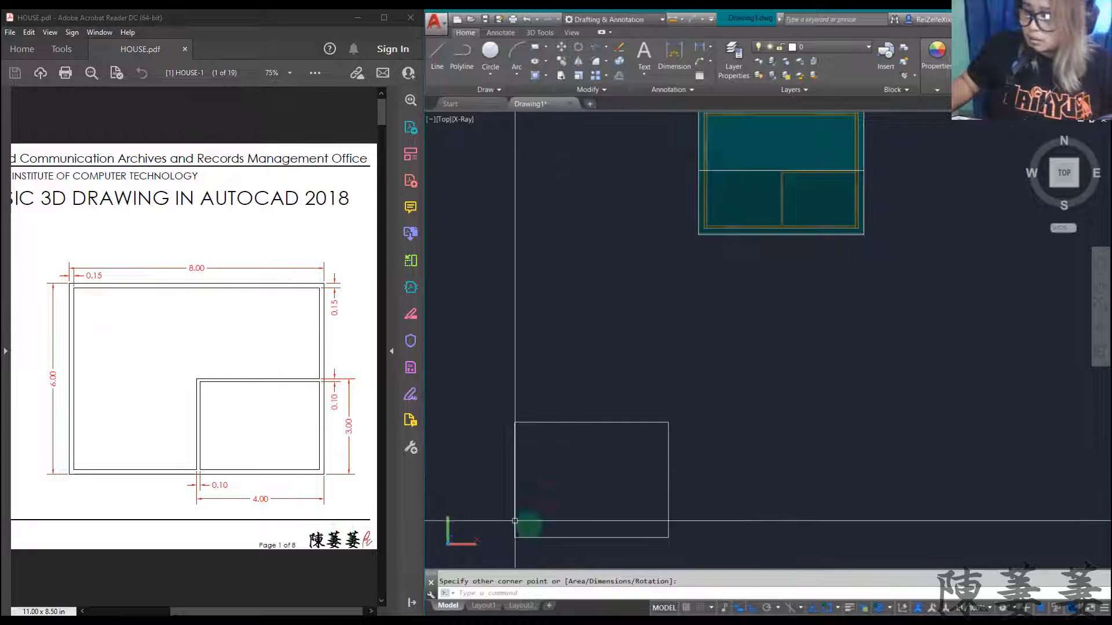
- Offset the 8 by 6 rectangle inward by 0.15 to form the outer wall thickness
{"action": "scroll", "coordinate": [552, 535], "scroll_direction": "up", "scroll_amount": 2}
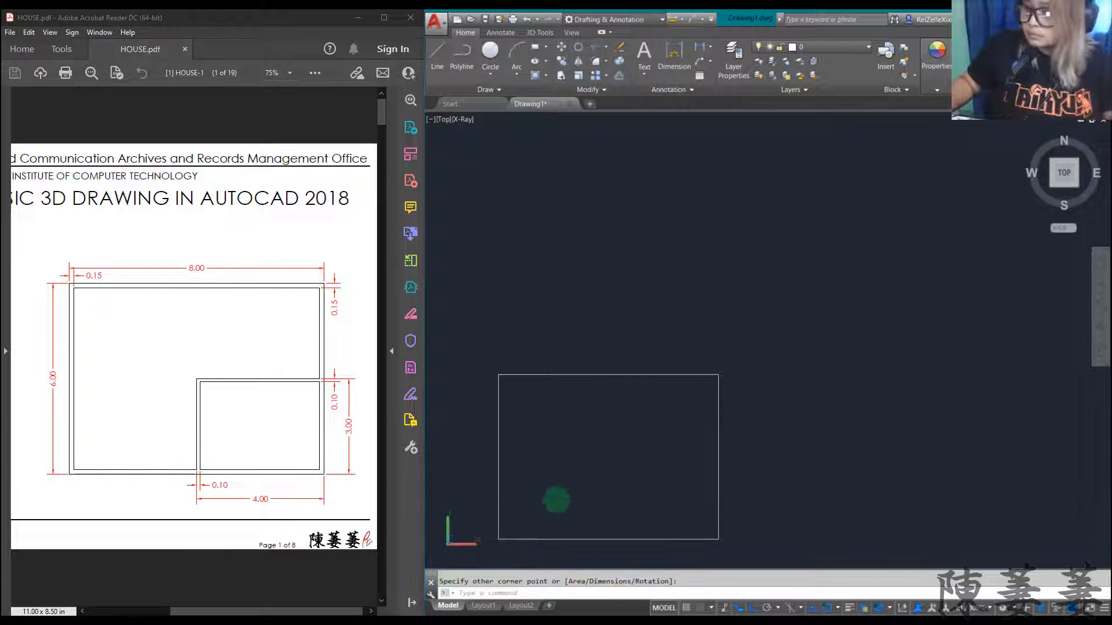
{"action": "middle_click_drag", "start_coordinate": [557, 499], "coordinate": [588, 426]}
{"action": "right_click", "coordinate": [586, 415]}
{"action": "key", "text": "Escape"}
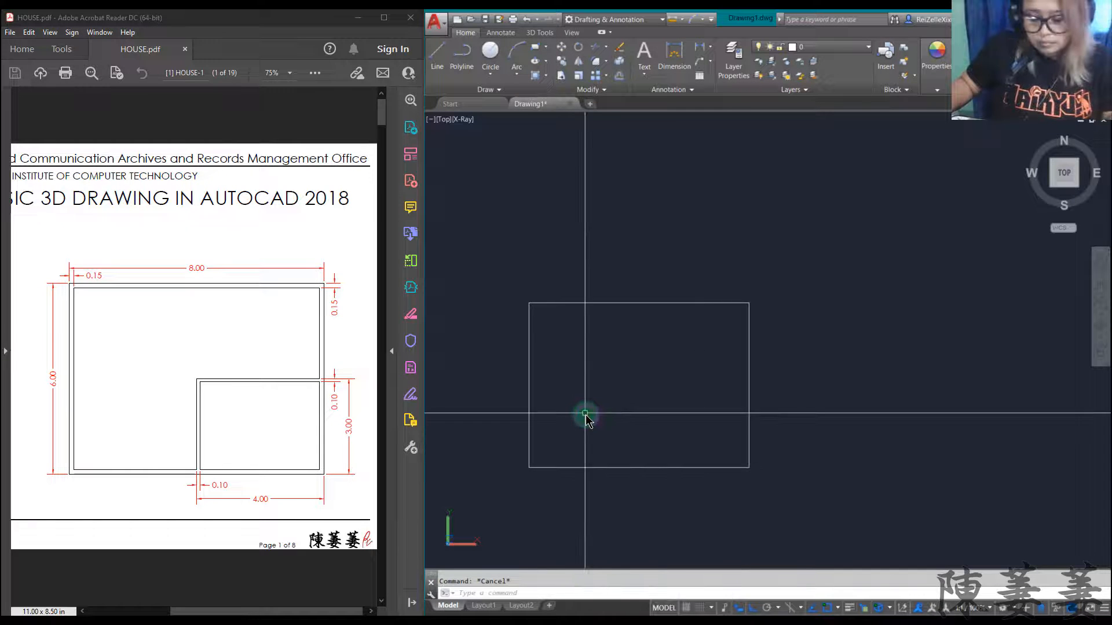
{"action": "type", "text": "o"}
{"action": "key", "text": "Return"}
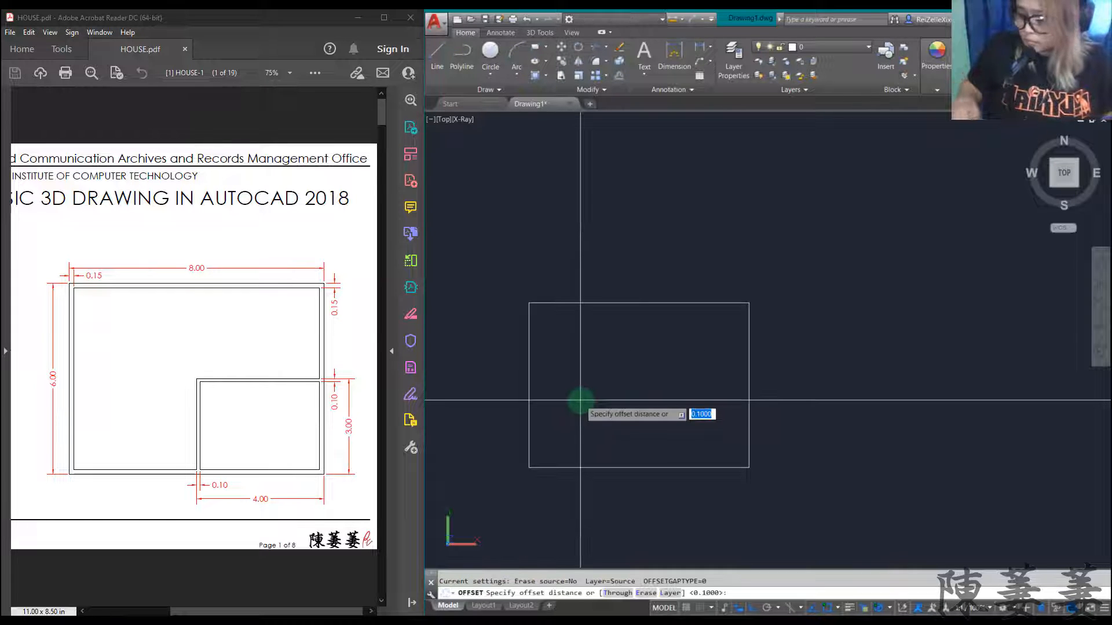
{"action": "type", "text": ".15"}
{"action": "key", "text": "Return"}
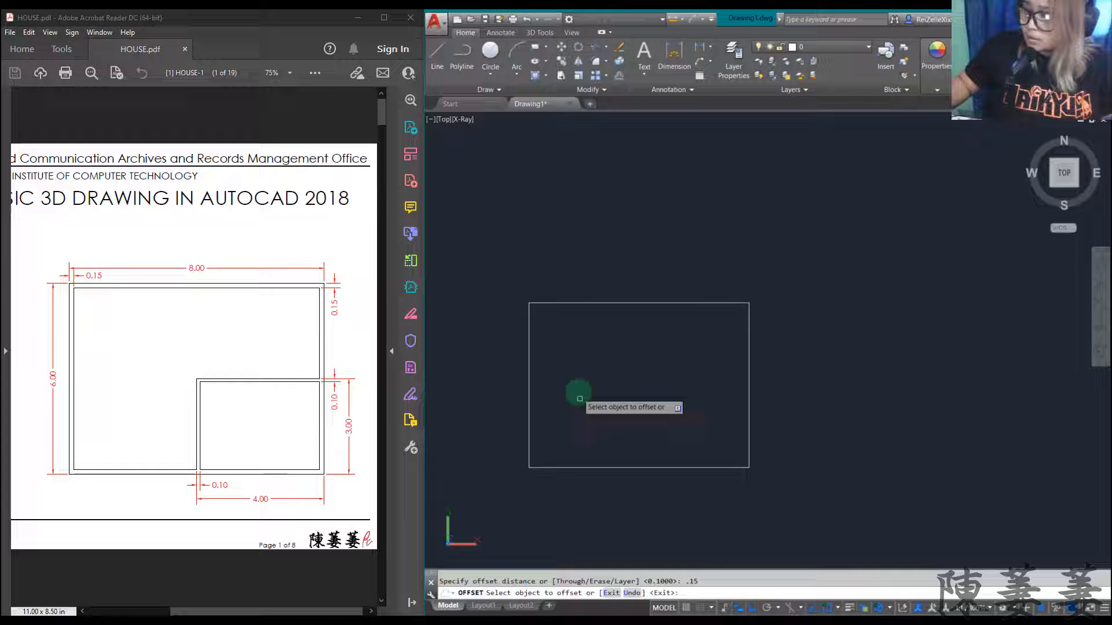
{"action": "left_click", "coordinate": [591, 304]}
{"action": "left_click", "coordinate": [596, 344]}
{"action": "key", "text": "Escape"}
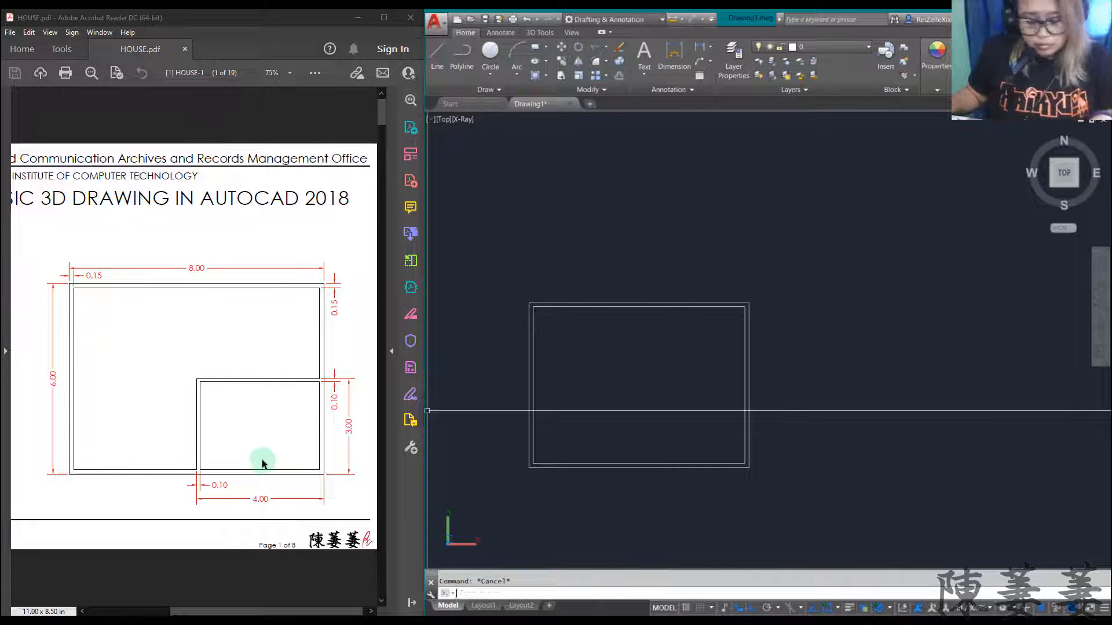
- Draw a 4 by 3 rectangle inside the plan, starting from the outer wall's lower-right corner
{"action": "key", "text": "Return"}
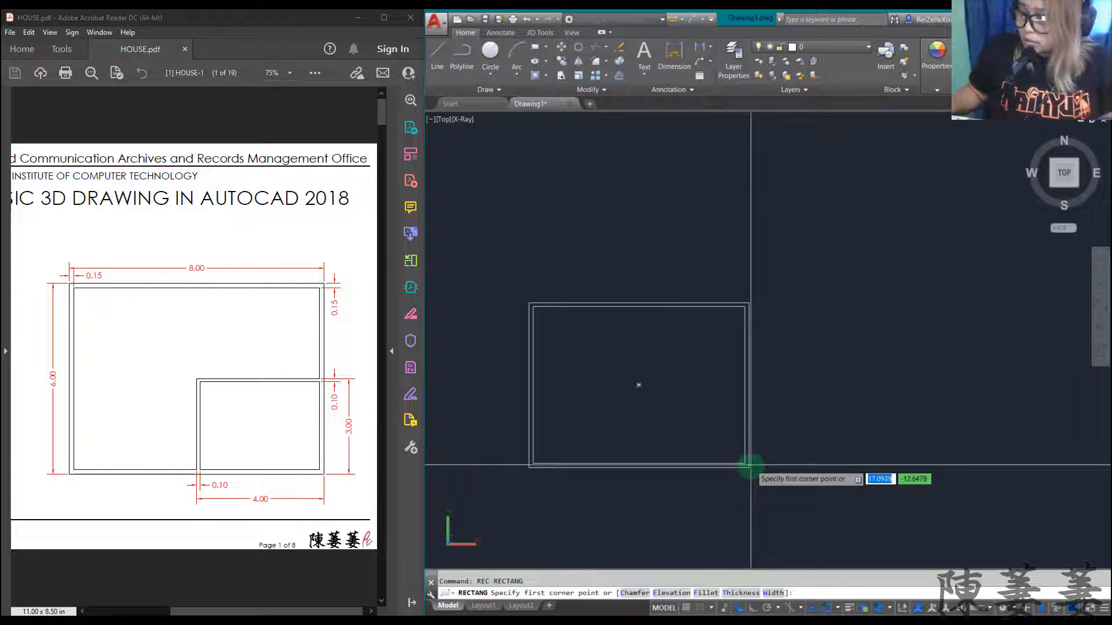
{"action": "left_click", "coordinate": [749, 467]}
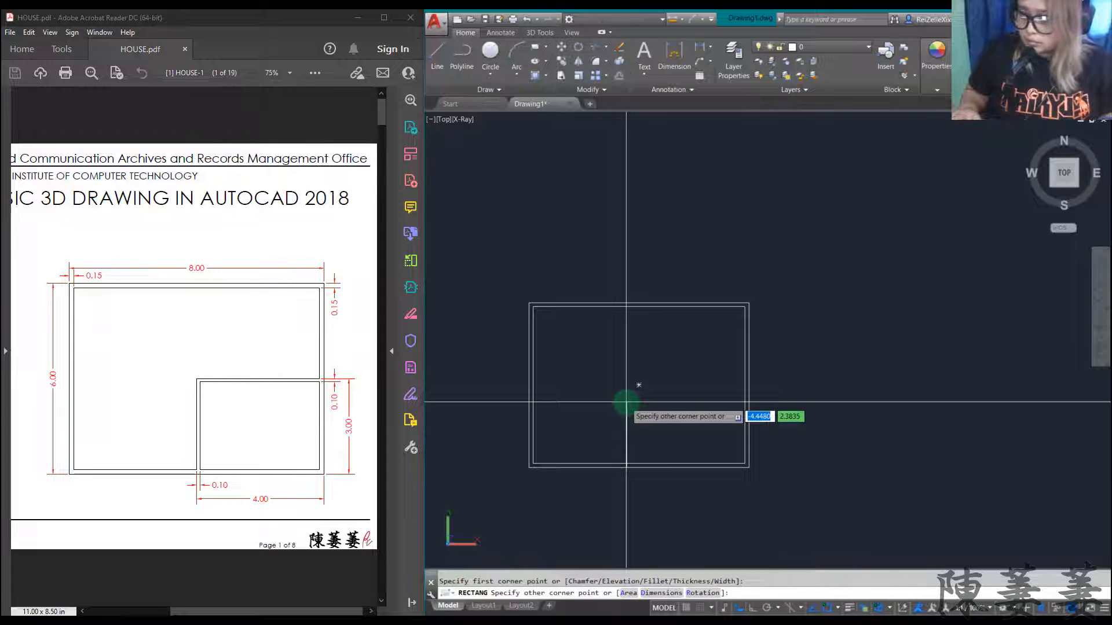
{"action": "key", "text": "Return"}
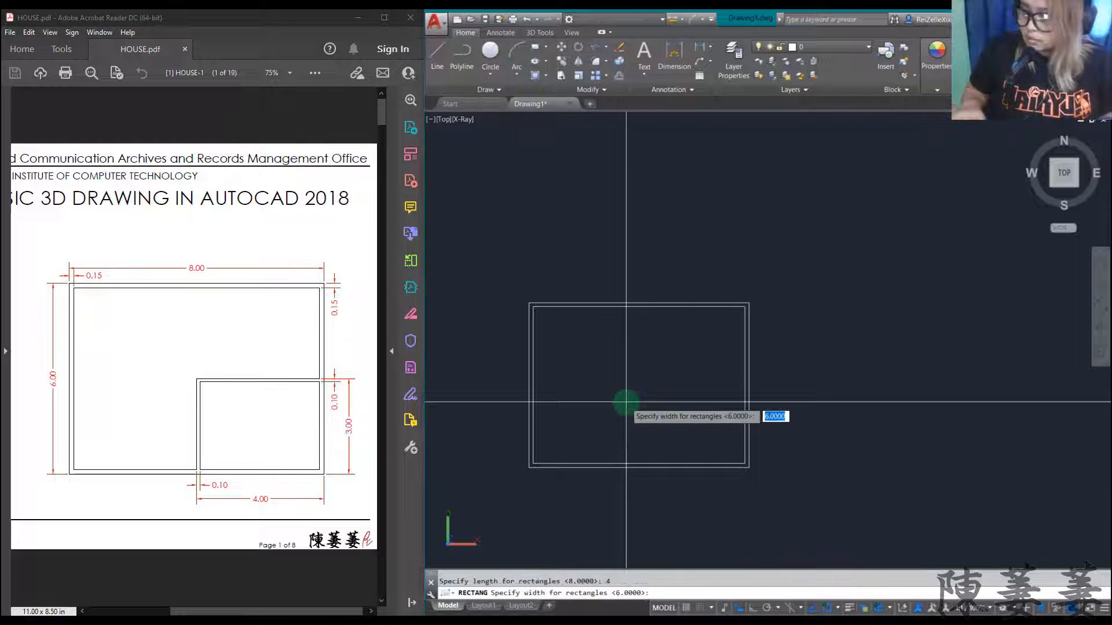
{"action": "key", "text": "Return"}
{"action": "left_click", "coordinate": [626, 402]}
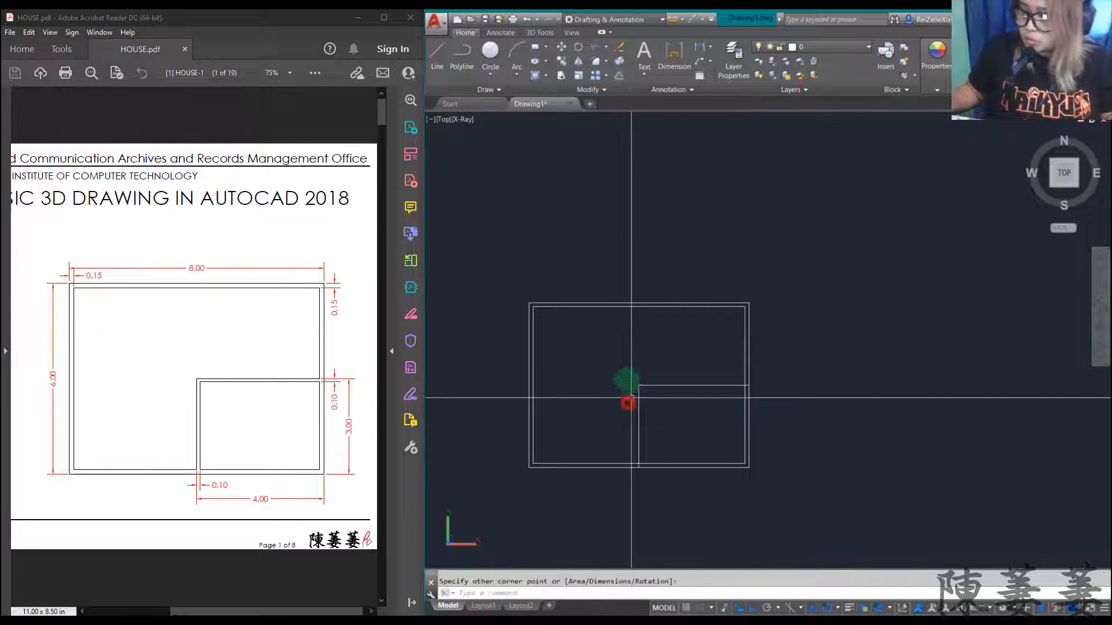
{"action": "key", "text": "Escape"}
- Explode the 4 by 3 rectangle into separate lines
{"action": "scroll", "coordinate": [658, 396], "scroll_direction": "up", "scroll_amount": 2}
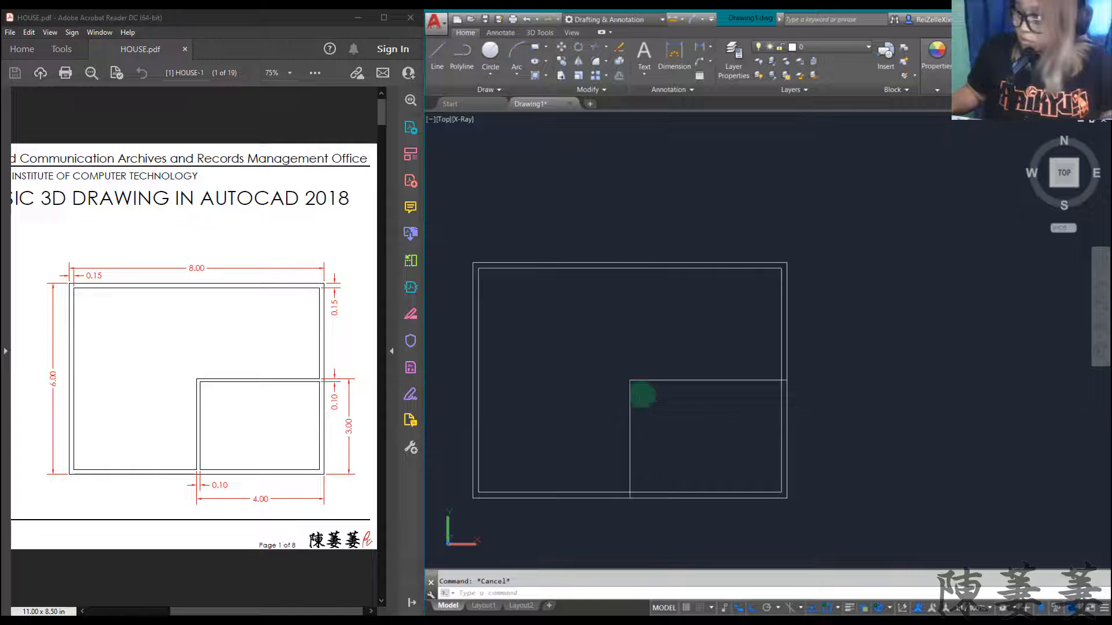
{"action": "key", "text": "Return"}
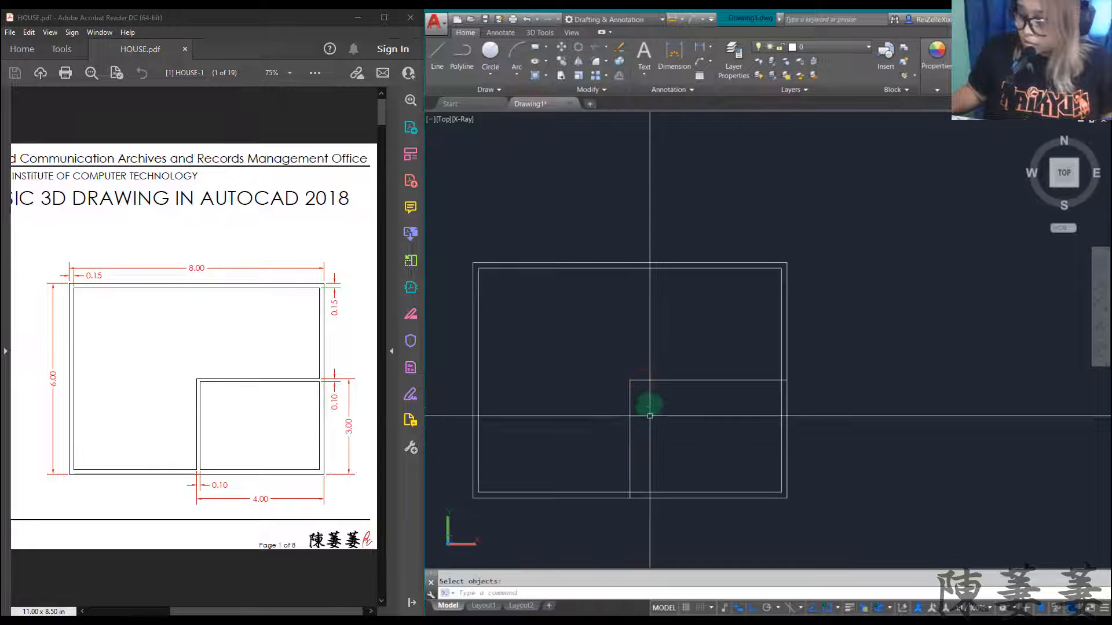
{"action": "key", "text": "Escape"}
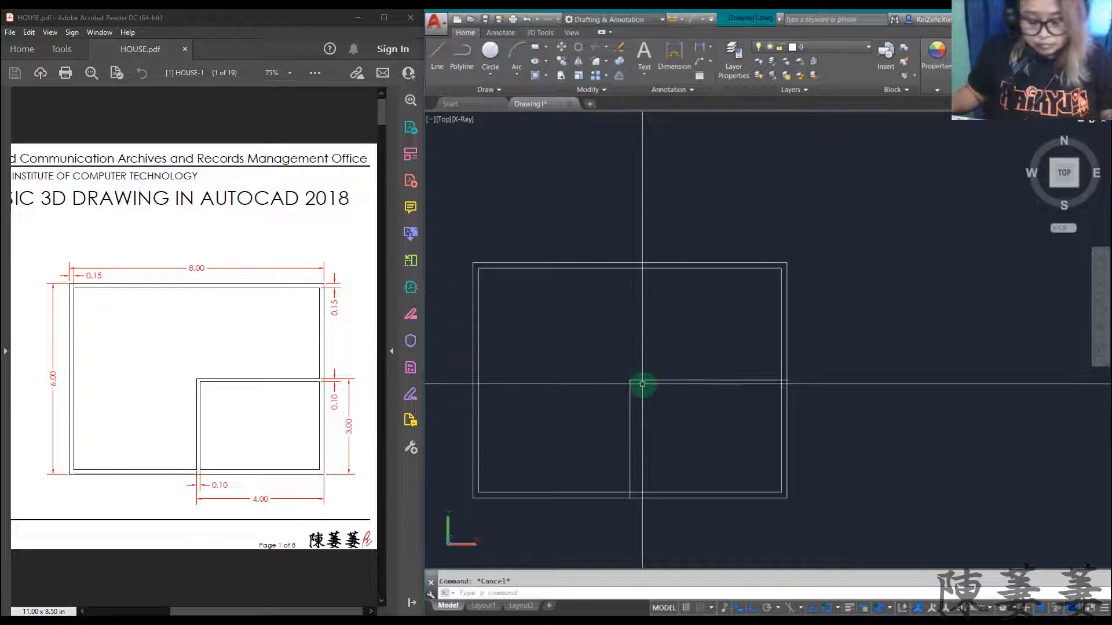
- Offset the upper and left lines of the small room inward by 0.10 to form the partition walls
{"action": "key", "text": "Return"}
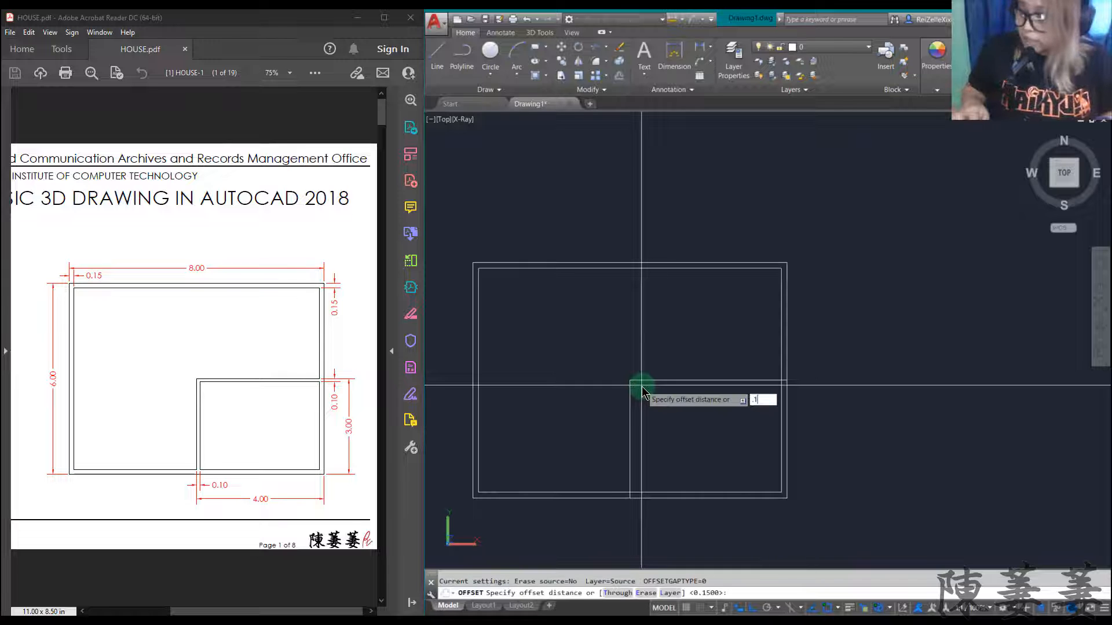
{"action": "key", "text": "Return"}
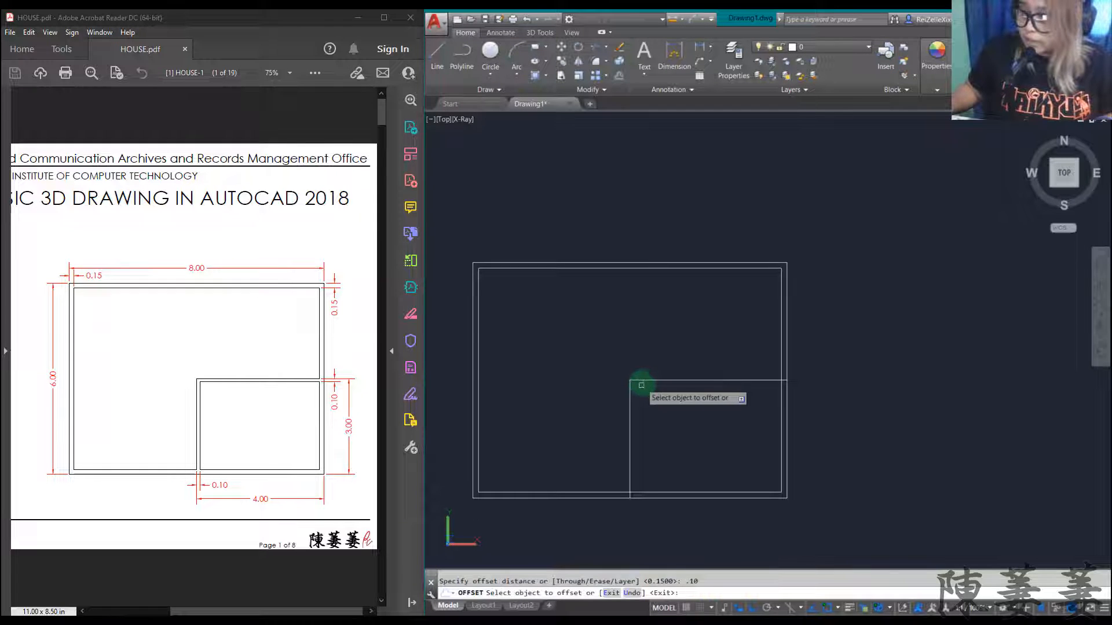
{"action": "left_click", "coordinate": [641, 381]}
{"action": "left_click", "coordinate": [648, 410]}
{"action": "left_click", "coordinate": [632, 393]}
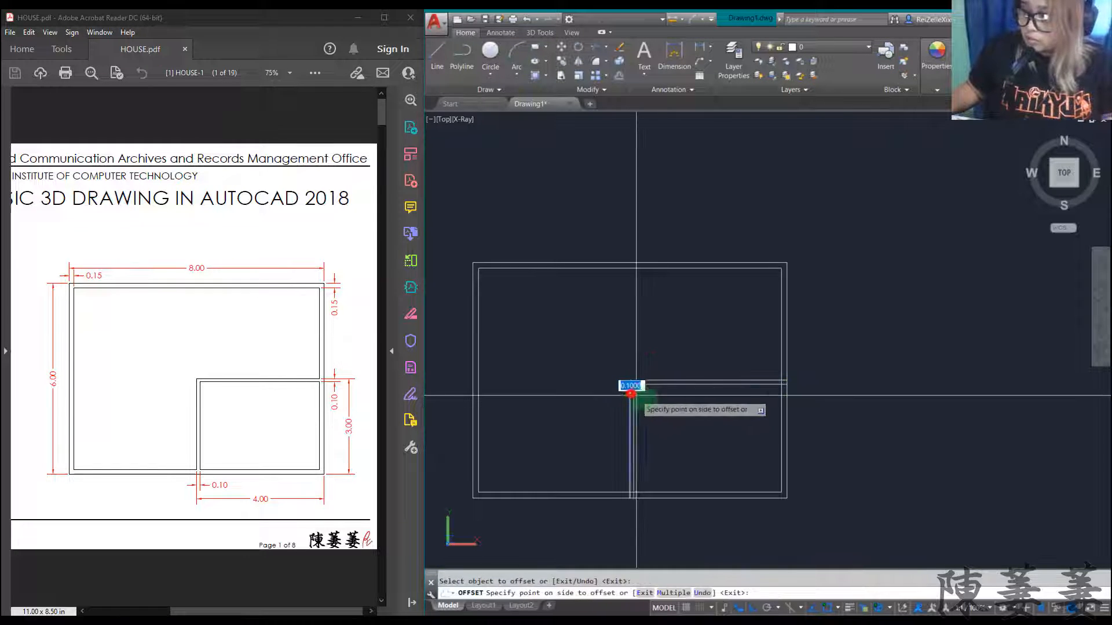
{"action": "left_click", "coordinate": [655, 402]}
{"action": "key", "text": "Escape"}
{"action": "key", "text": "Escape"}
- Trim the overlapping line ends at the partition's upper-left corner so the inner lines meet cleanly
{"action": "scroll", "coordinate": [633, 387], "scroll_direction": "up", "scroll_amount": 7}
{"action": "type", "text": "tr"}
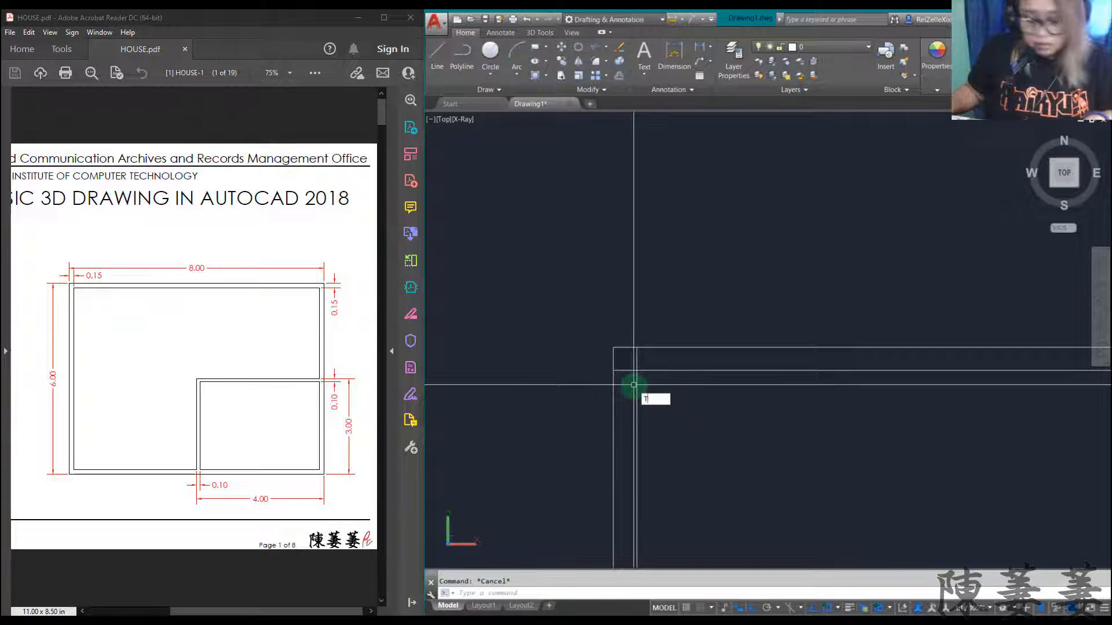
{"action": "right_click", "coordinate": [633, 312]}
{"action": "left_click", "coordinate": [637, 355]}
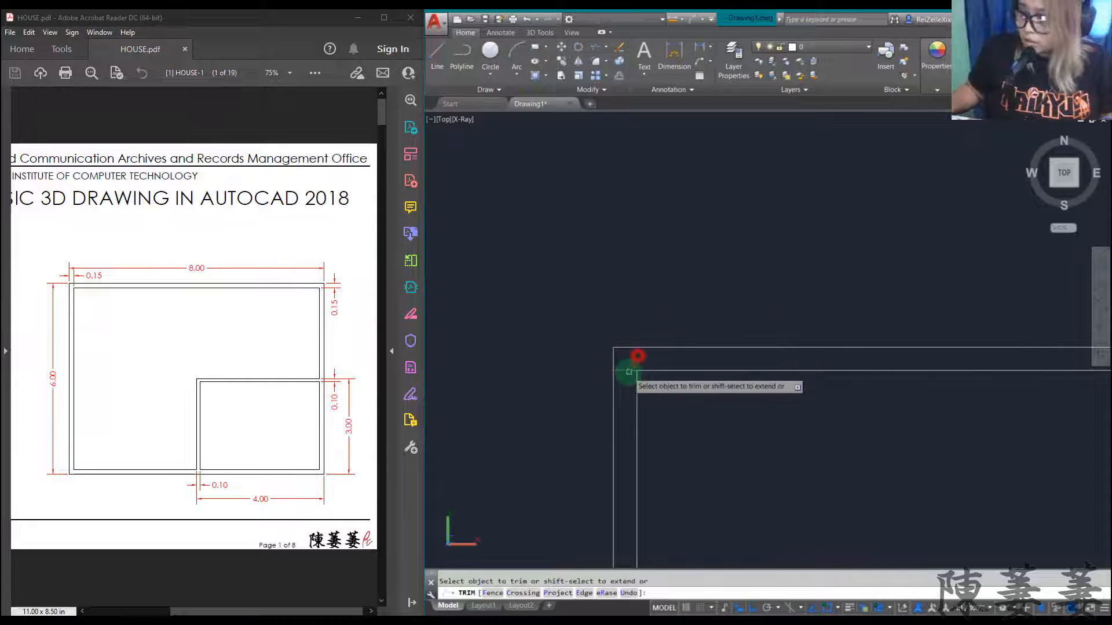
{"action": "left_click", "coordinate": [627, 371]}
- Trim the horizontal partition's line ends that run through the right outer wall's thickness
{"action": "scroll", "coordinate": [708, 383], "scroll_direction": "down", "scroll_amount": 5}
{"action": "scroll", "coordinate": [1034, 381], "scroll_direction": "up", "scroll_amount": 2}
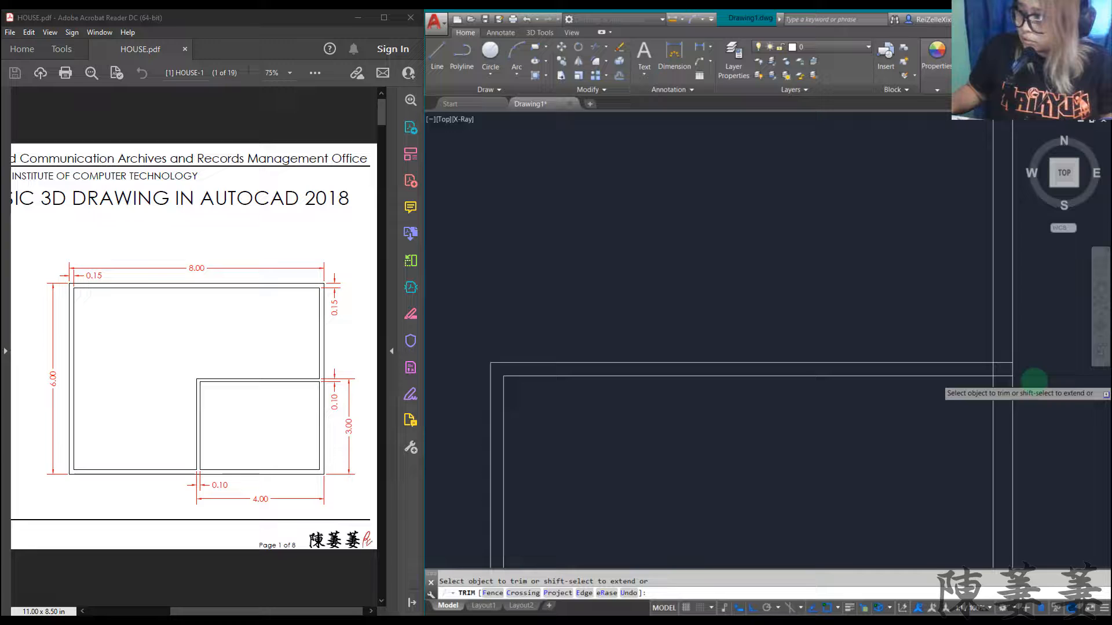
{"action": "left_click", "coordinate": [1005, 391]}
{"action": "left_click", "coordinate": [1002, 357]}
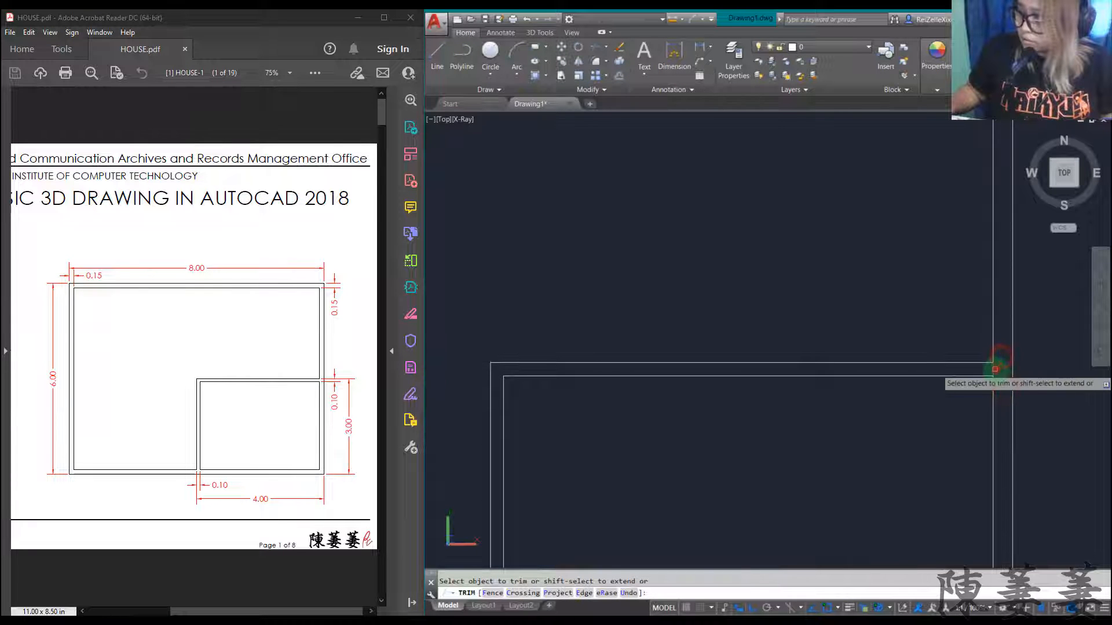
- Trim the vertical partition's line ends where they cross the lower outer wall
{"action": "scroll", "coordinate": [993, 372], "scroll_direction": "down", "scroll_amount": 5}
{"action": "scroll", "coordinate": [856, 446], "scroll_direction": "up", "scroll_amount": 3}
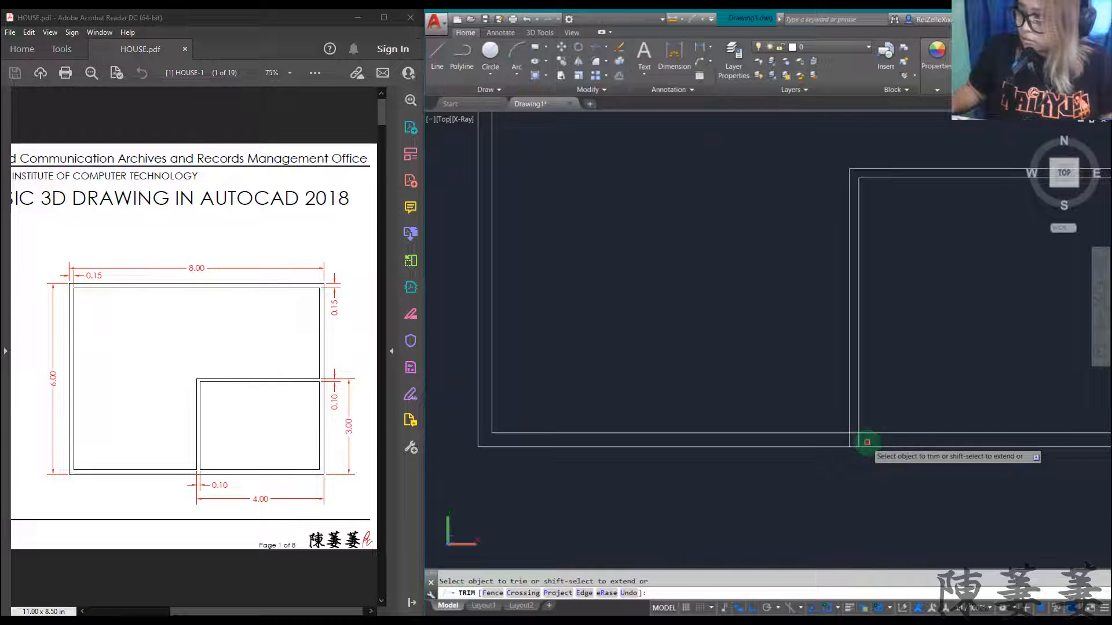
{"action": "left_click", "coordinate": [862, 443]}
{"action": "left_click", "coordinate": [849, 436]}
{"action": "scroll", "coordinate": [853, 433], "scroll_direction": "down", "scroll_amount": 4}
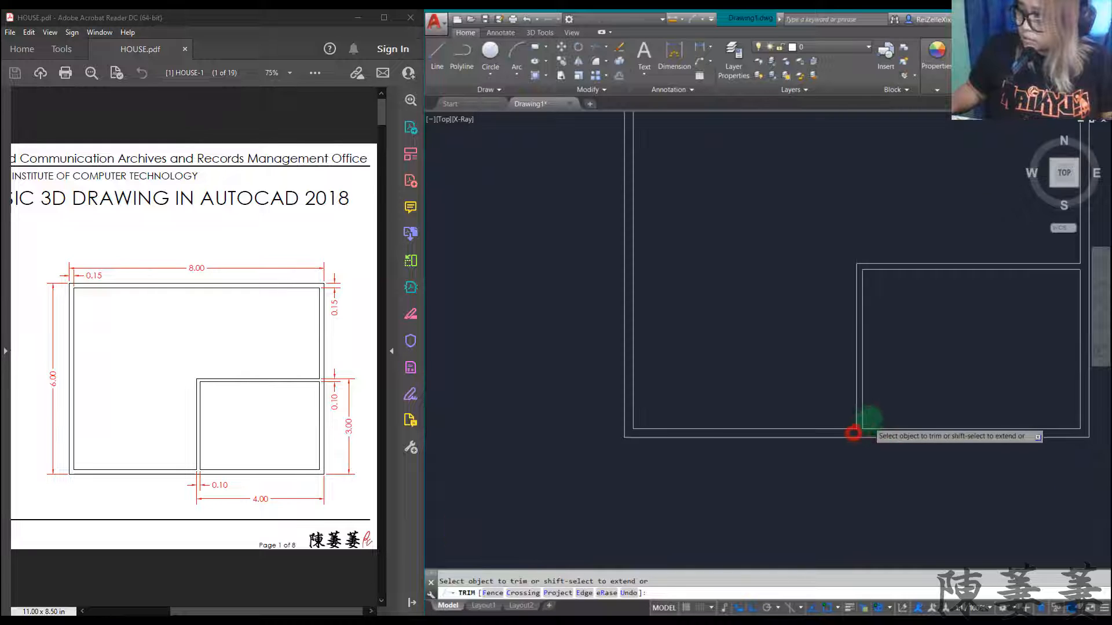
{"action": "key", "text": "Escape"}
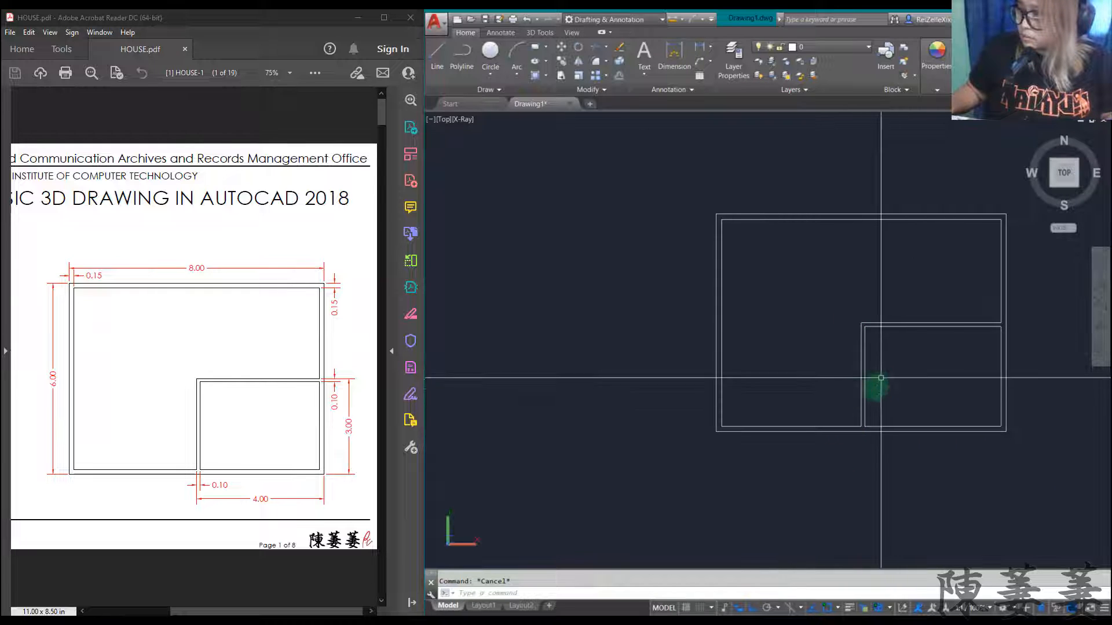
- Erase the small room's leftover lower and right lines that overlap the outer wall outline
{"action": "left_click", "coordinate": [825, 385]}
{"action": "left_click", "coordinate": [1042, 484]}
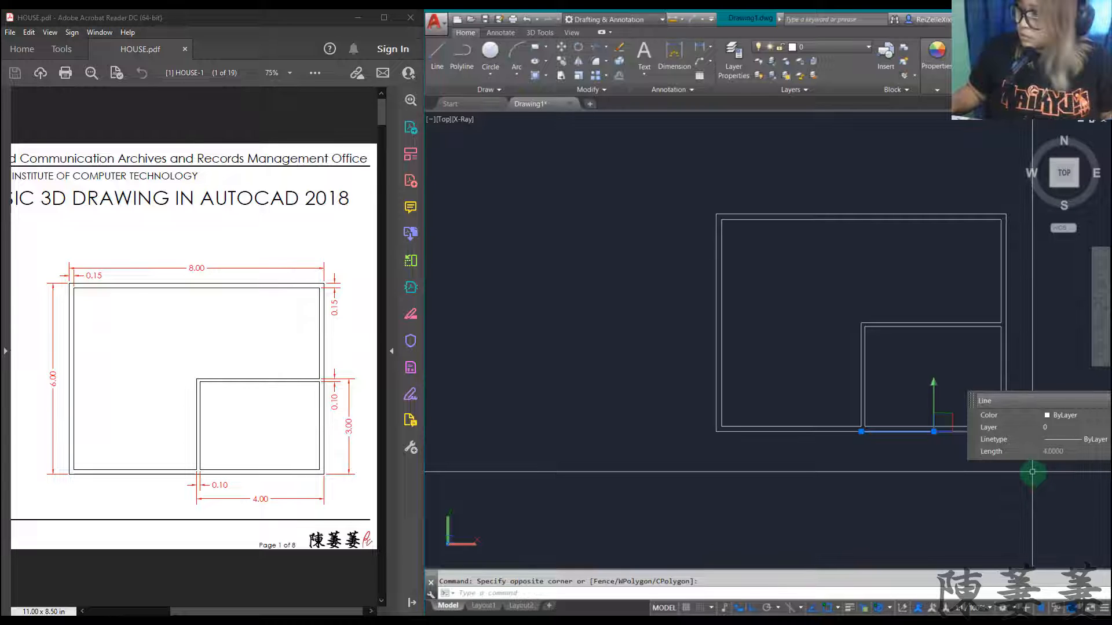
{"action": "type", "text": "E"}
{"action": "key", "text": "Return"}
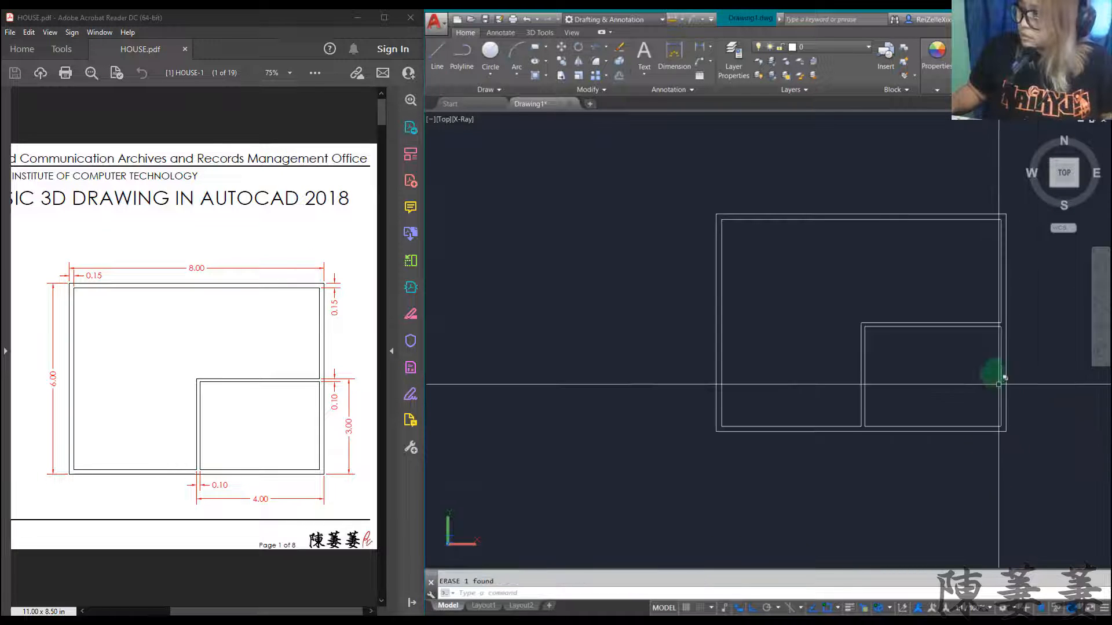
{"action": "left_click", "coordinate": [992, 299]}
{"action": "left_click", "coordinate": [1036, 437]}
{"action": "type", "text": "e"}
{"action": "key", "text": "Return"}
{"action": "key", "text": "Escape"}
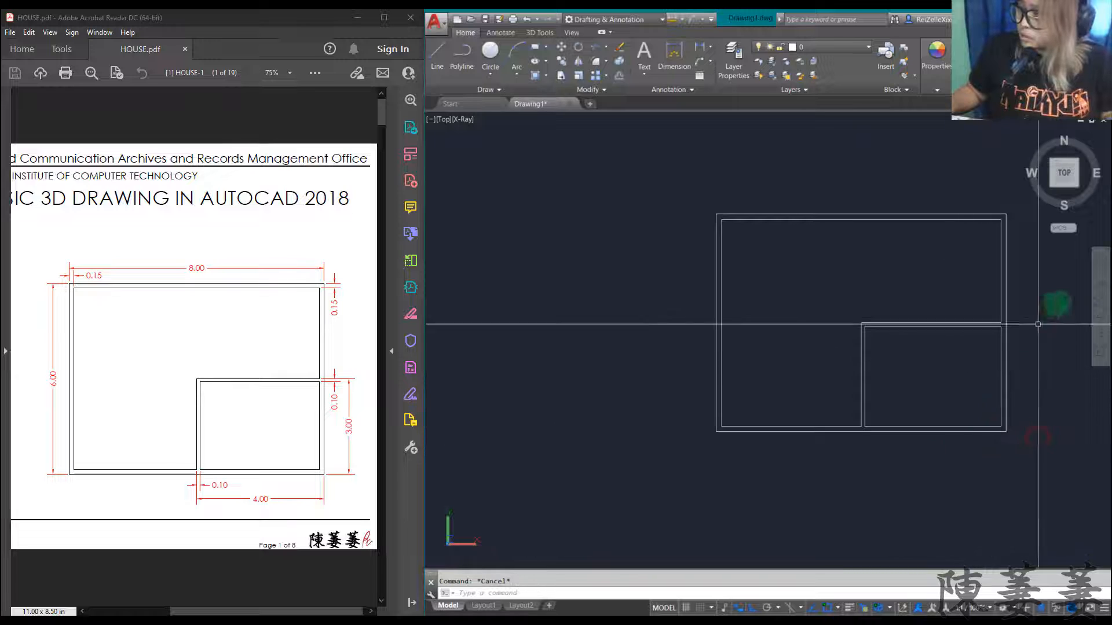
- View the plan in SE Isometric, and set the model view to SW Isometric
{"action": "left_click", "coordinate": [444, 120]}
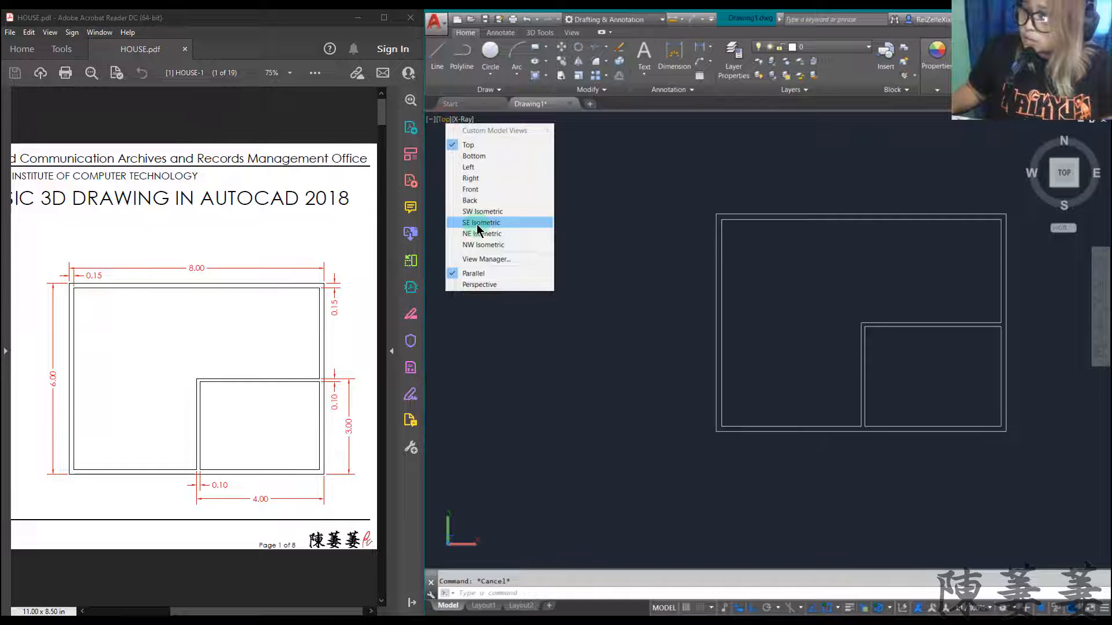
{"action": "left_click", "coordinate": [478, 225]}
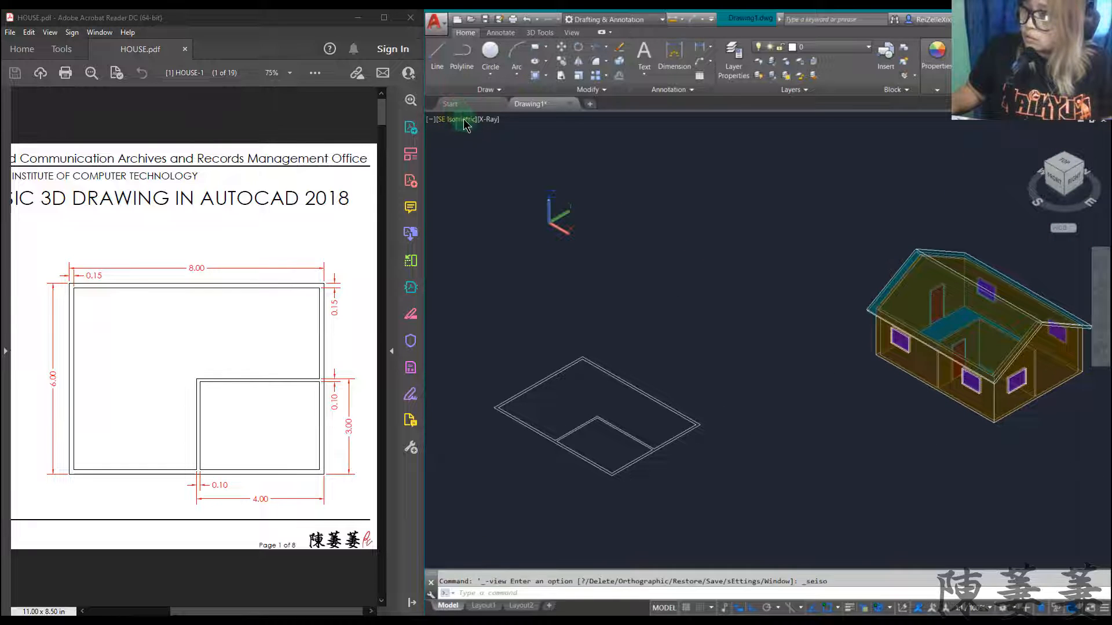
{"action": "left_click", "coordinate": [459, 123]}
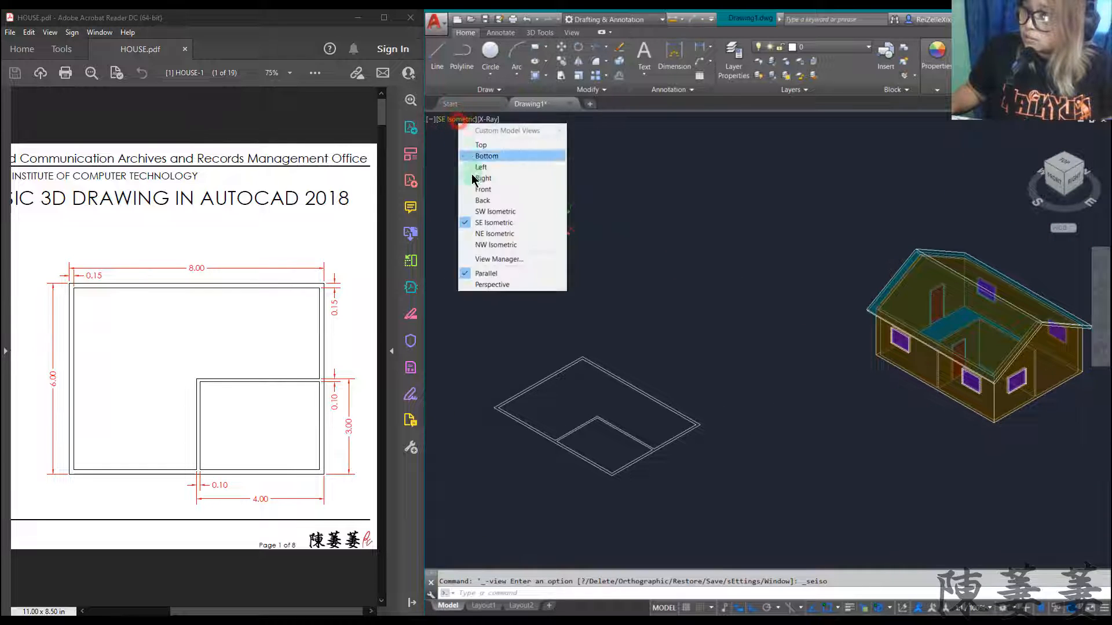
{"action": "left_click", "coordinate": [478, 212]}
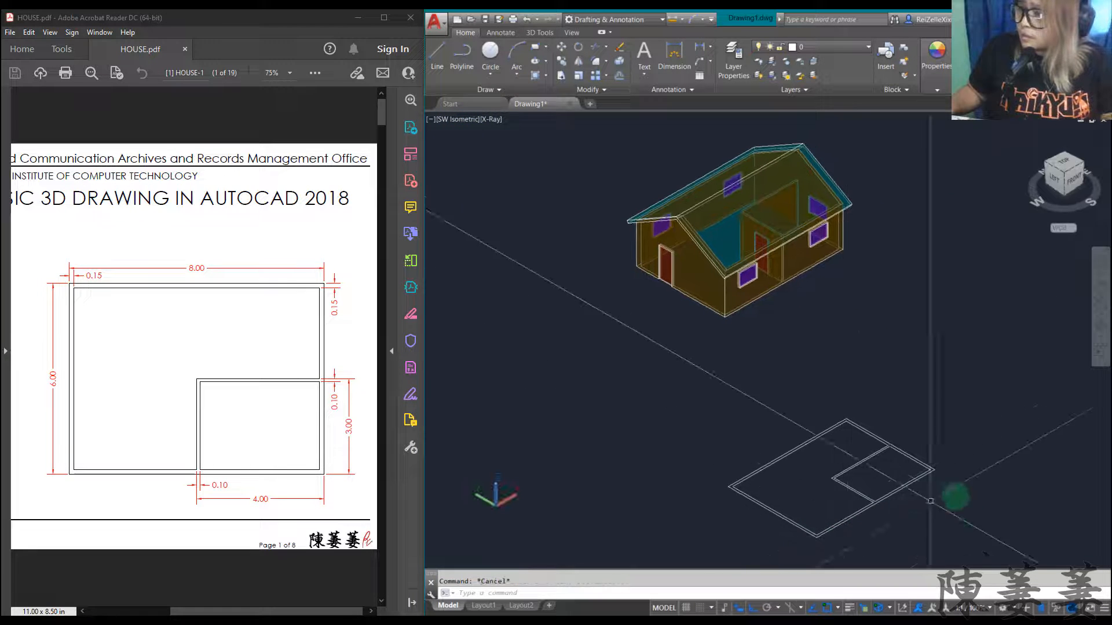
- Press-pull the closed wall area, including the room partitions, up to a height of 2.7
{"action": "key", "text": "Escape"}
{"action": "scroll", "coordinate": [869, 536], "scroll_direction": "down", "scroll_amount": 2}
{"action": "scroll", "coordinate": [863, 543], "scroll_direction": "up", "scroll_amount": 5}
{"action": "scroll", "coordinate": [864, 543], "scroll_direction": "up", "scroll_amount": 3}
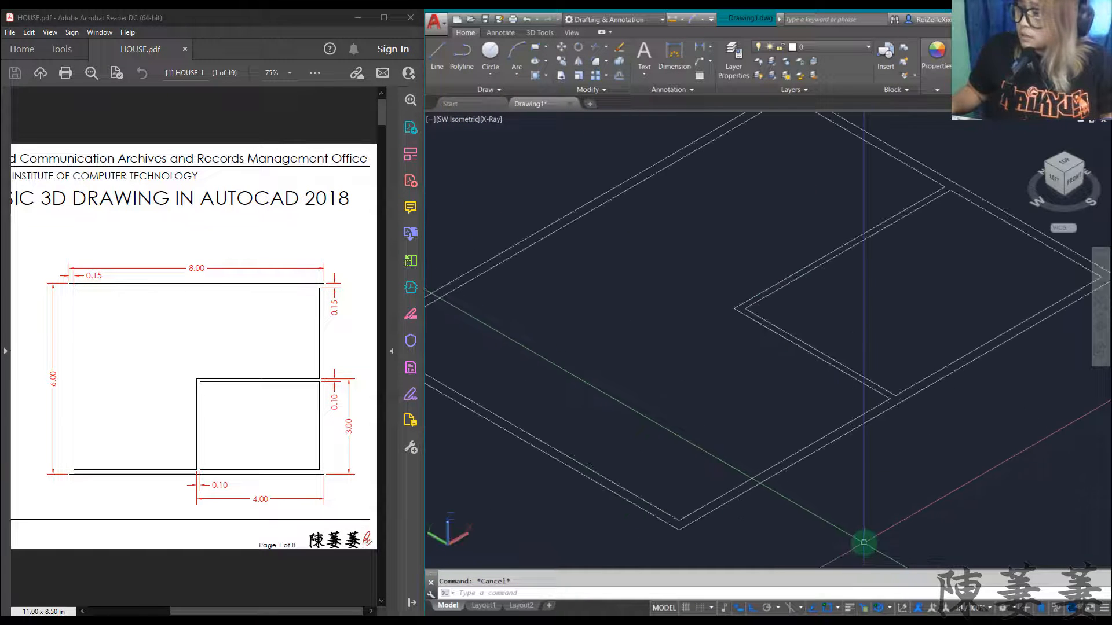
{"action": "scroll", "coordinate": [862, 540], "scroll_direction": "down", "scroll_amount": 4}
{"action": "scroll", "coordinate": [860, 539], "scroll_direction": "up", "scroll_amount": 3}
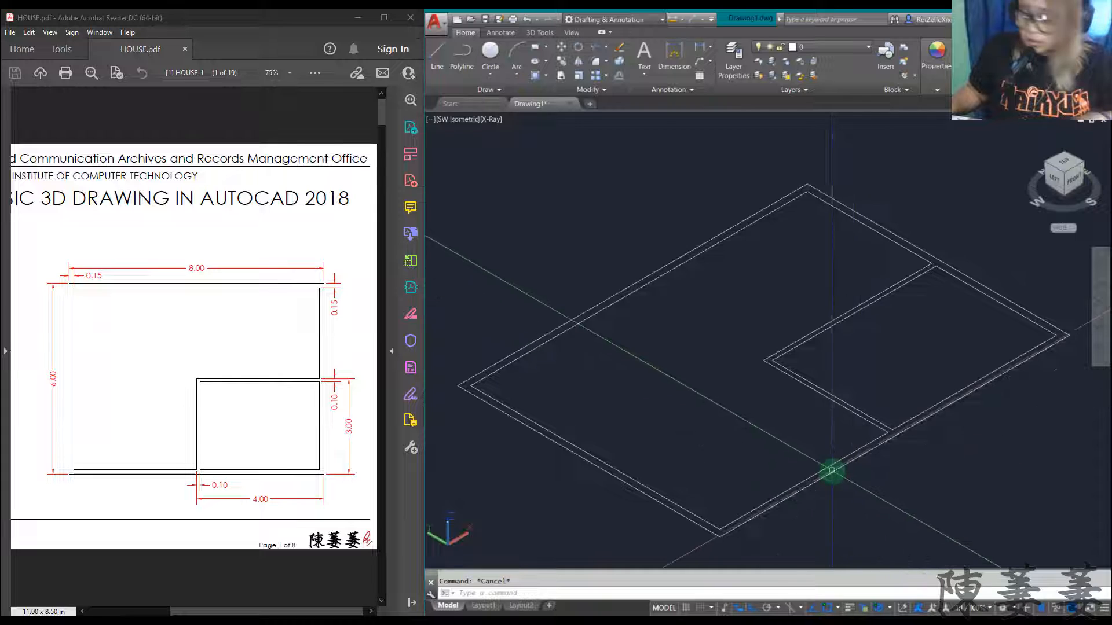
{"action": "type", "text": "p"}
{"action": "key", "text": "Return"}
{"action": "left_click_drag", "start_coordinate": [867, 507], "coordinate": [876, 457]}
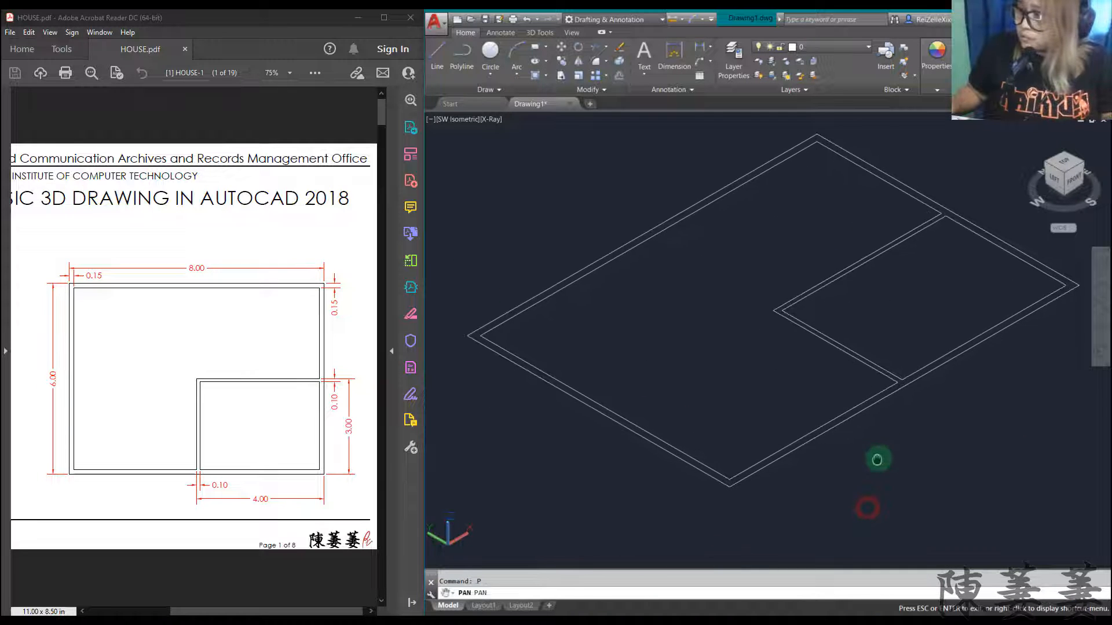
{"action": "key", "text": "Escape"}
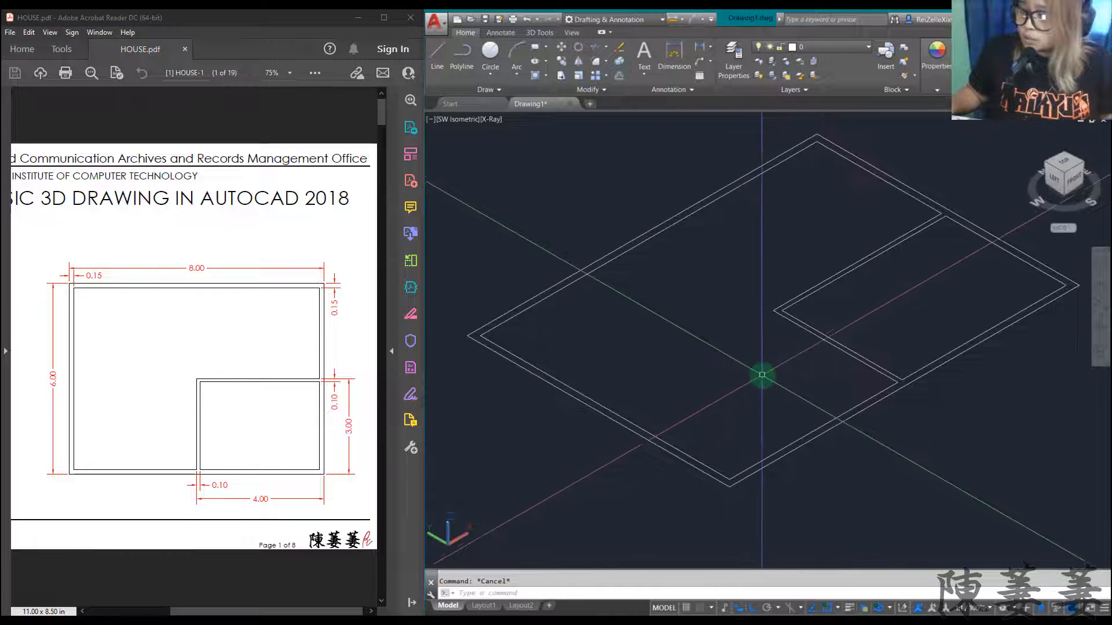
{"action": "type", "text": "pres"}
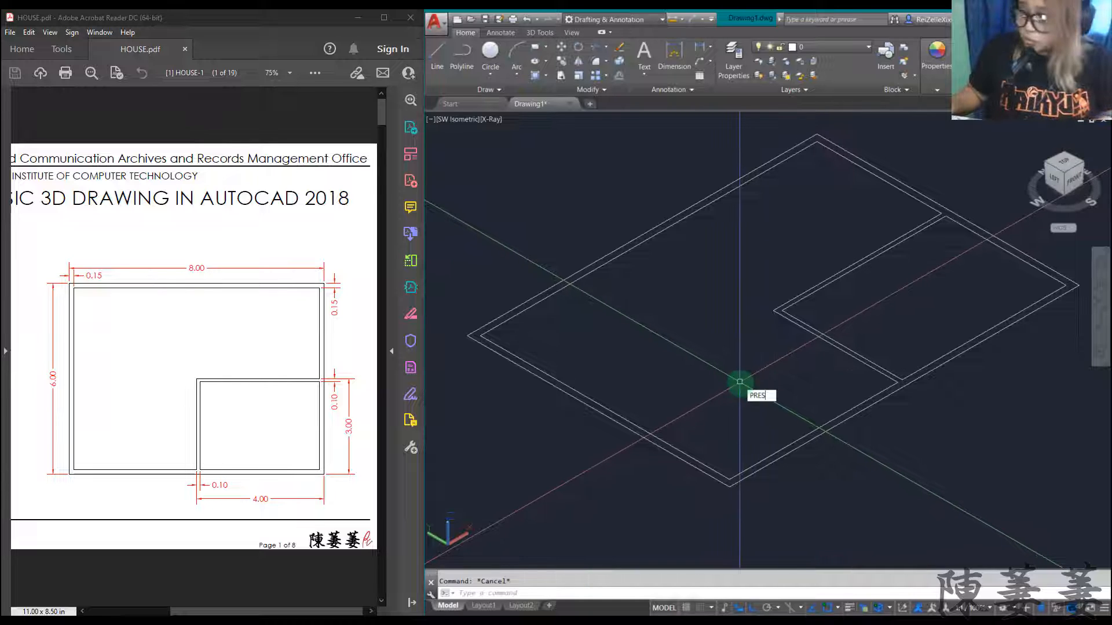
{"action": "type", "text": "spull"}
{"action": "key", "text": "Return"}
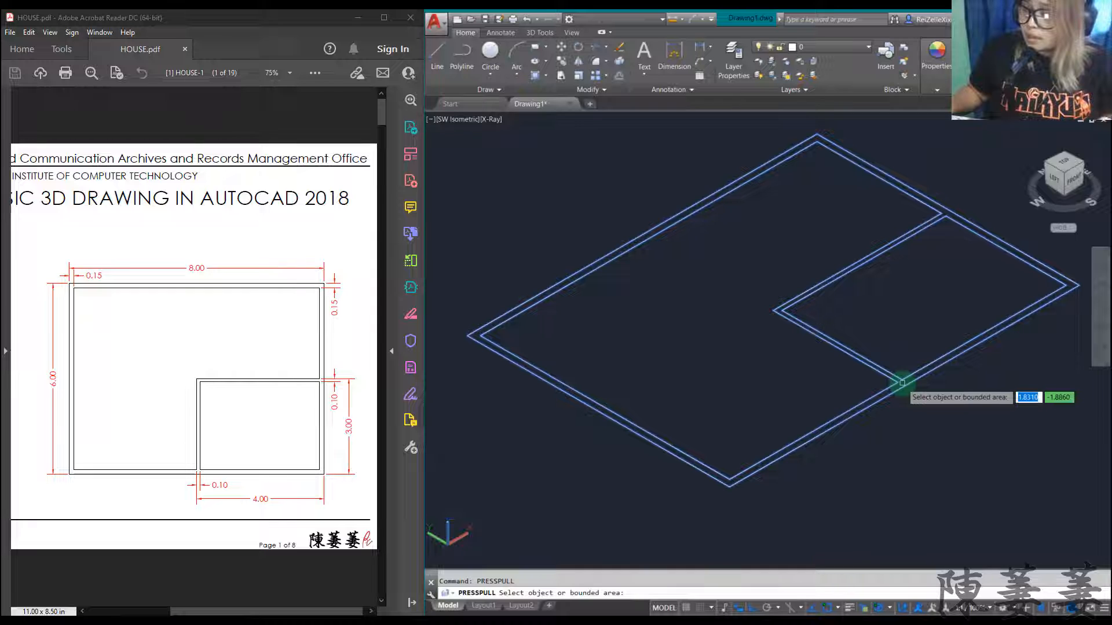
{"action": "left_click", "coordinate": [902, 383]}
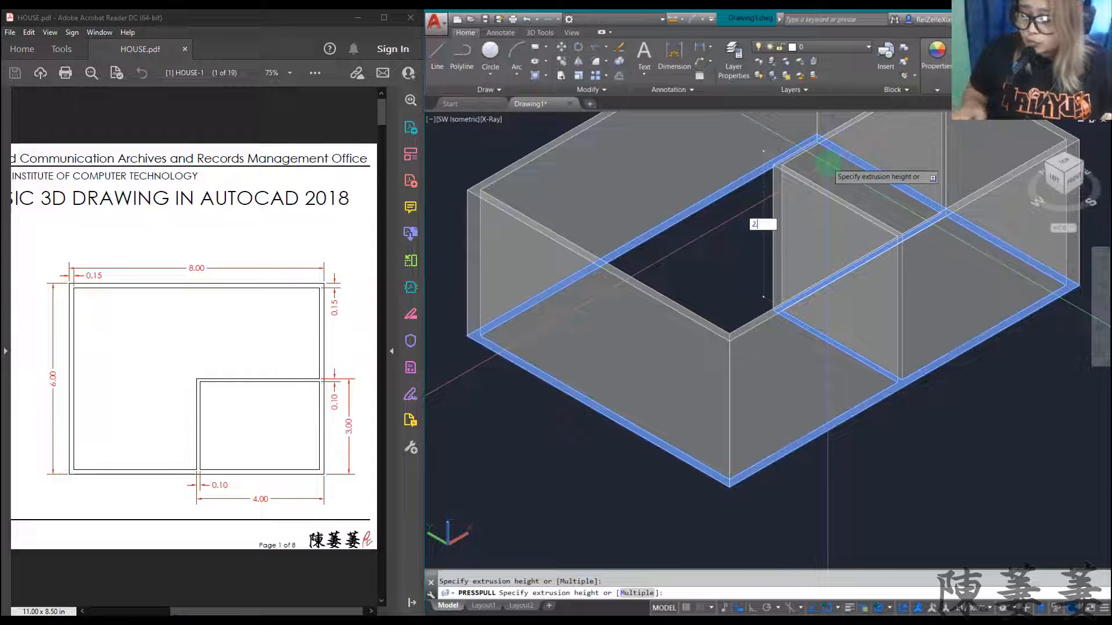
{"action": "type", "text": "2.7"}
{"action": "key", "text": "Return"}
{"action": "key", "text": "Escape"}
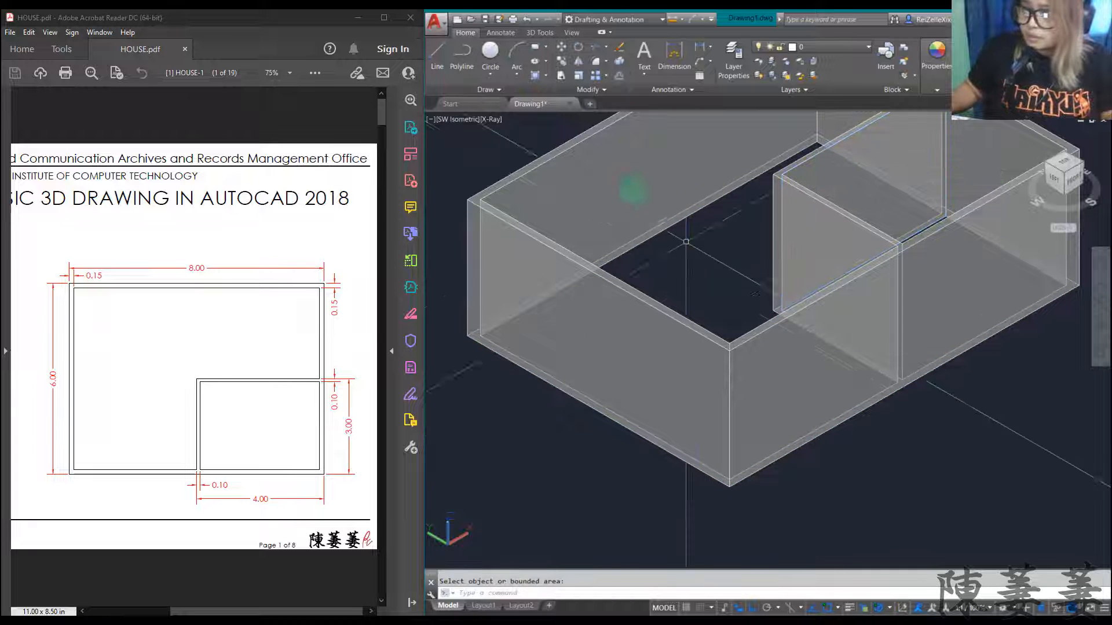
- Compare the extruded walls with the isometric view on page 3 of HOUSE.pdf
{"action": "left_click", "coordinate": [186, 573]}
{"action": "scroll", "coordinate": [187, 571], "scroll_direction": "down", "scroll_amount": 2}
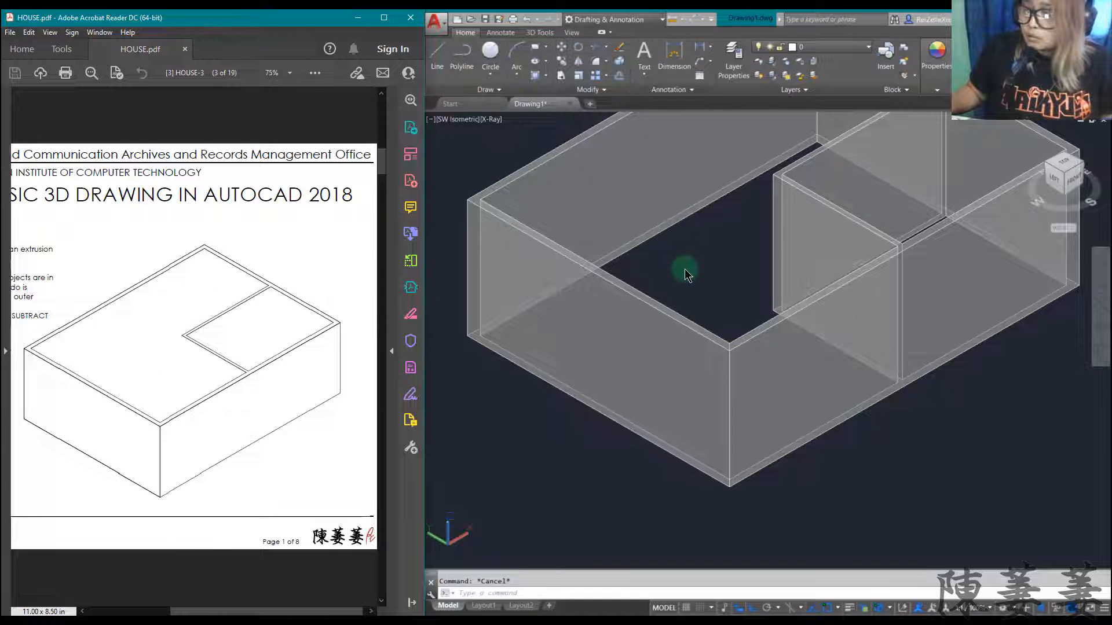
{"action": "left_click", "coordinate": [719, 240]}
{"action": "scroll", "coordinate": [718, 231], "scroll_direction": "down", "scroll_amount": 4}
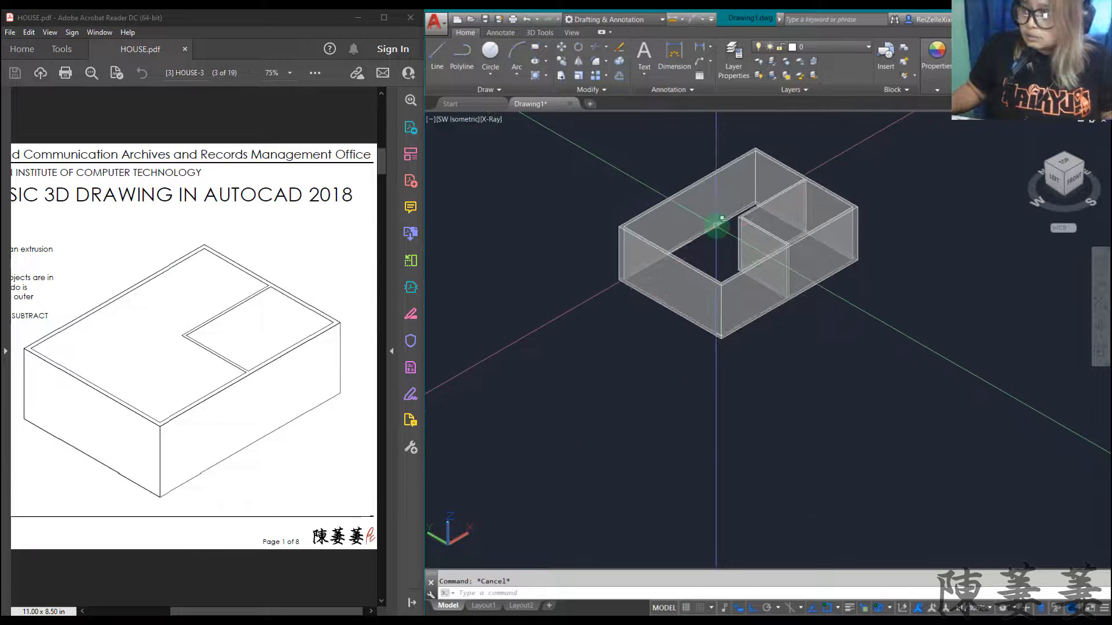
{"action": "scroll", "coordinate": [716, 225], "scroll_direction": "up", "scroll_amount": 1}
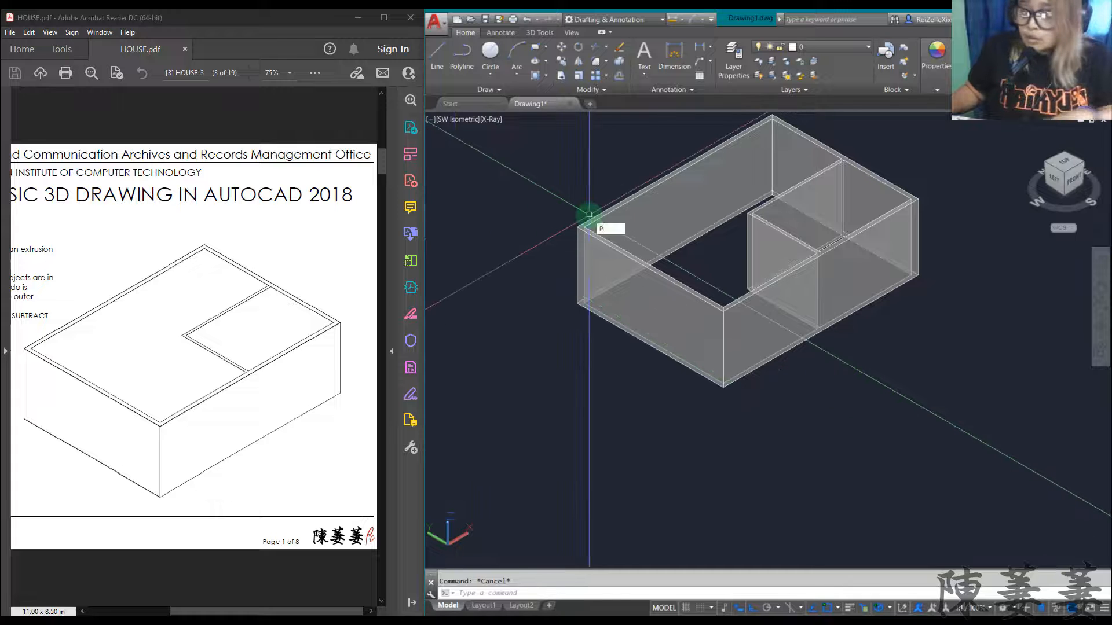
{"action": "key", "text": "Return"}
{"action": "left_click_drag", "start_coordinate": [591, 179], "coordinate": [582, 297]}
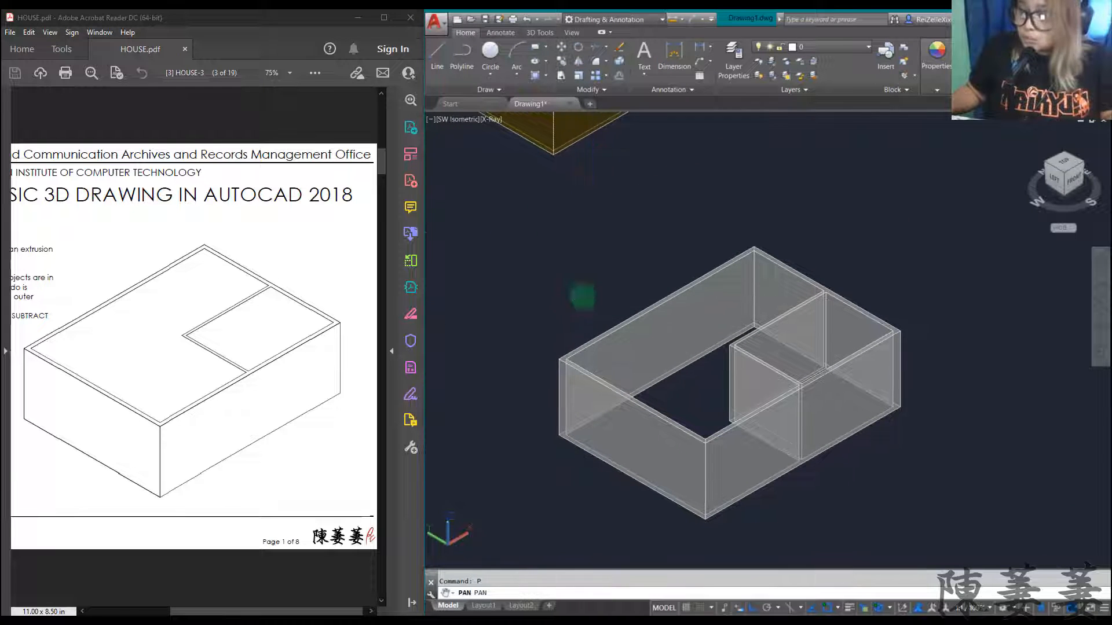
{"action": "key", "text": "Escape"}
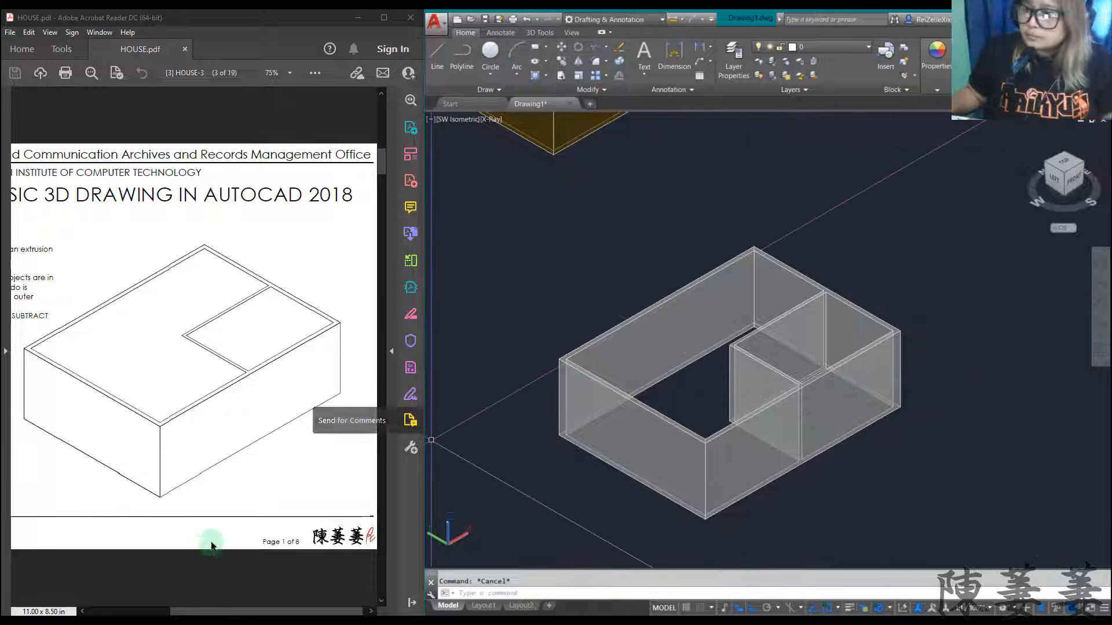
- Look up the door frame, window frame, door and window dimensions on page 5 of HOUSE.pdf
{"action": "left_click", "coordinate": [210, 573]}
{"action": "scroll", "coordinate": [210, 573], "scroll_direction": "down", "scroll_amount": 2}
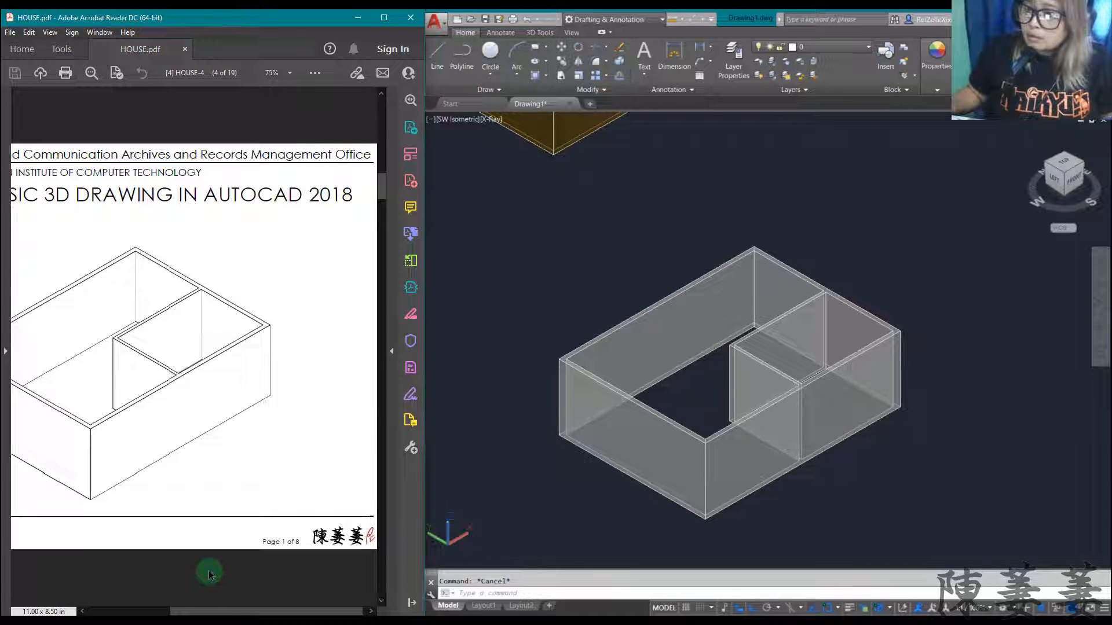
{"action": "scroll", "coordinate": [210, 573], "scroll_direction": "down", "scroll_amount": 4}
{"action": "scroll", "coordinate": [210, 575], "scroll_direction": "down", "scroll_amount": 2}
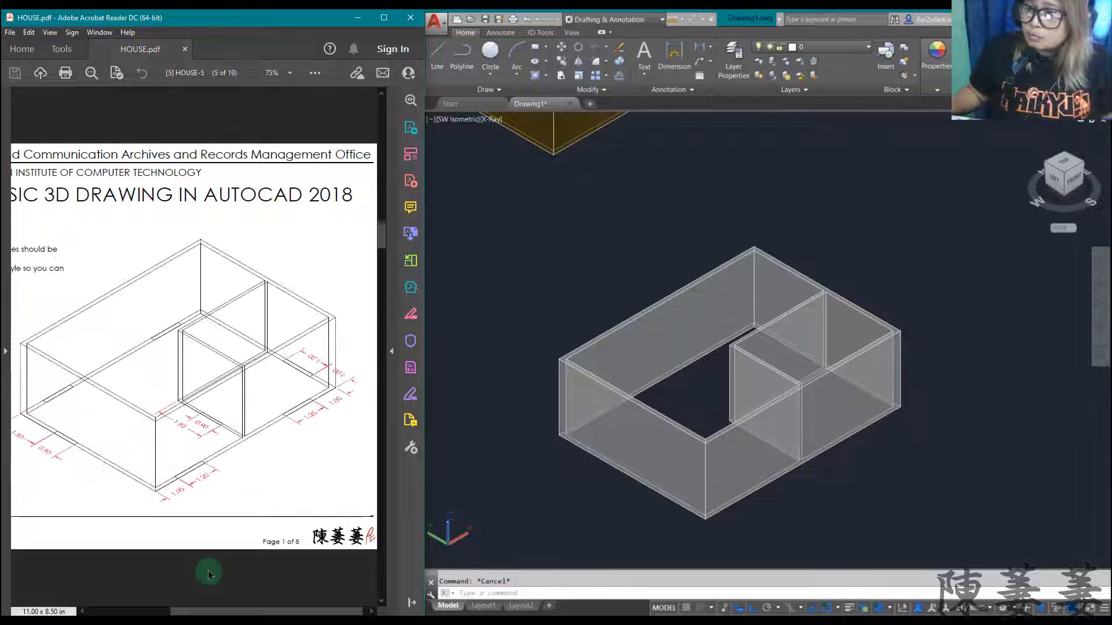
{"action": "scroll", "coordinate": [187, 521], "scroll_direction": "up", "scroll_amount": 2}
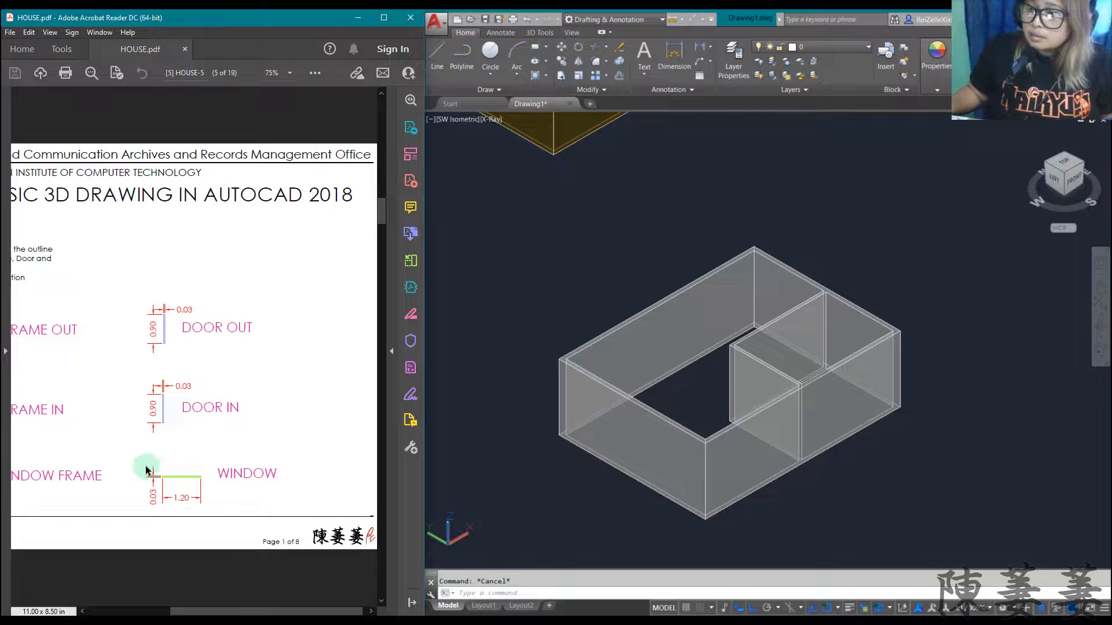
{"action": "left_click_drag", "start_coordinate": [235, 611], "coordinate": [189, 608]}
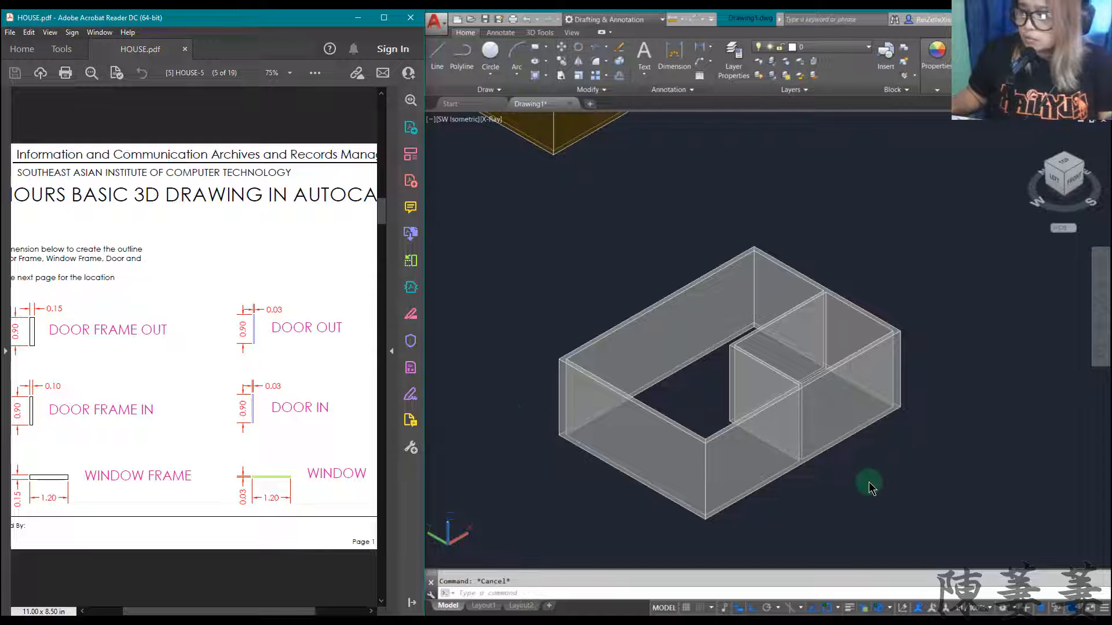
- Assign the extruded wall solid to the WALLS layer
{"action": "scroll", "coordinate": [827, 493], "scroll_direction": "down", "scroll_amount": 2}
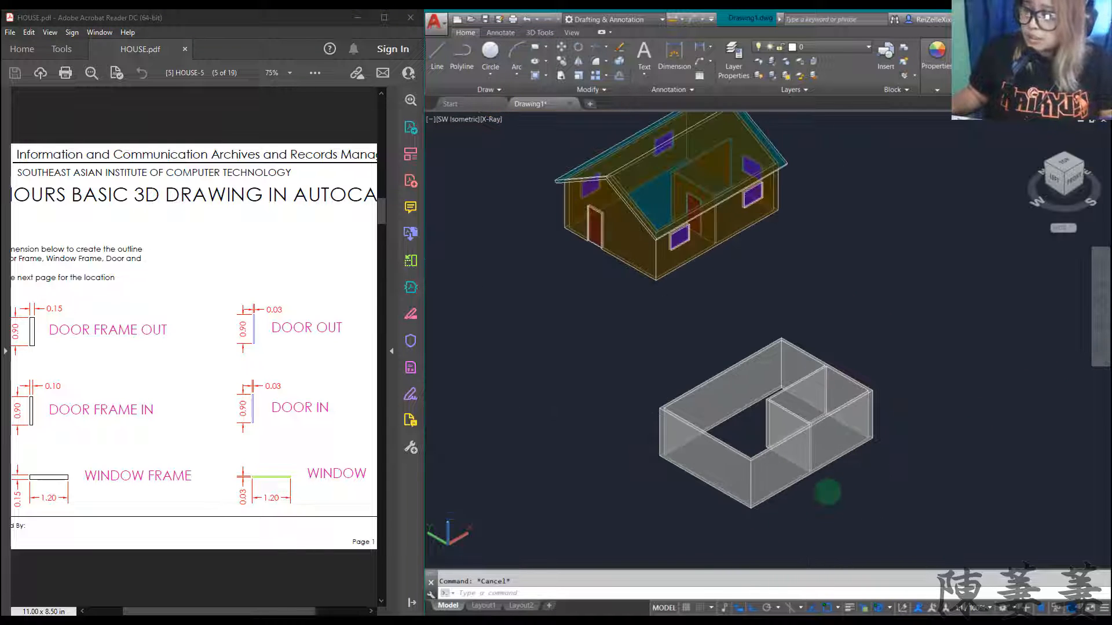
{"action": "scroll", "coordinate": [816, 526], "scroll_direction": "up", "scroll_amount": 1}
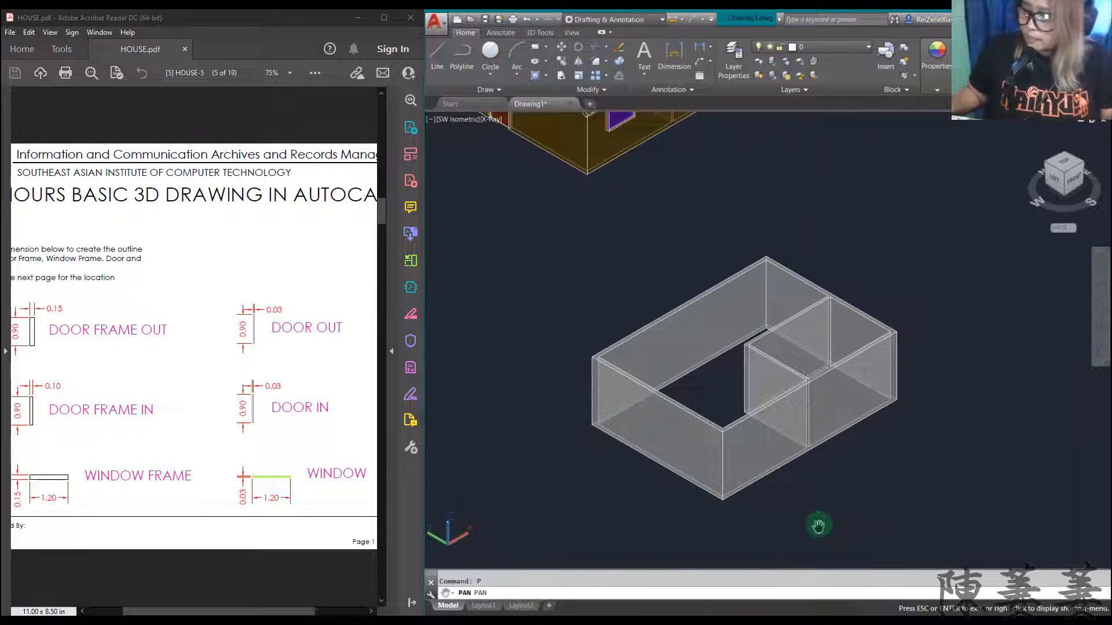
{"action": "middle_click_drag", "start_coordinate": [818, 526], "coordinate": [801, 380]}
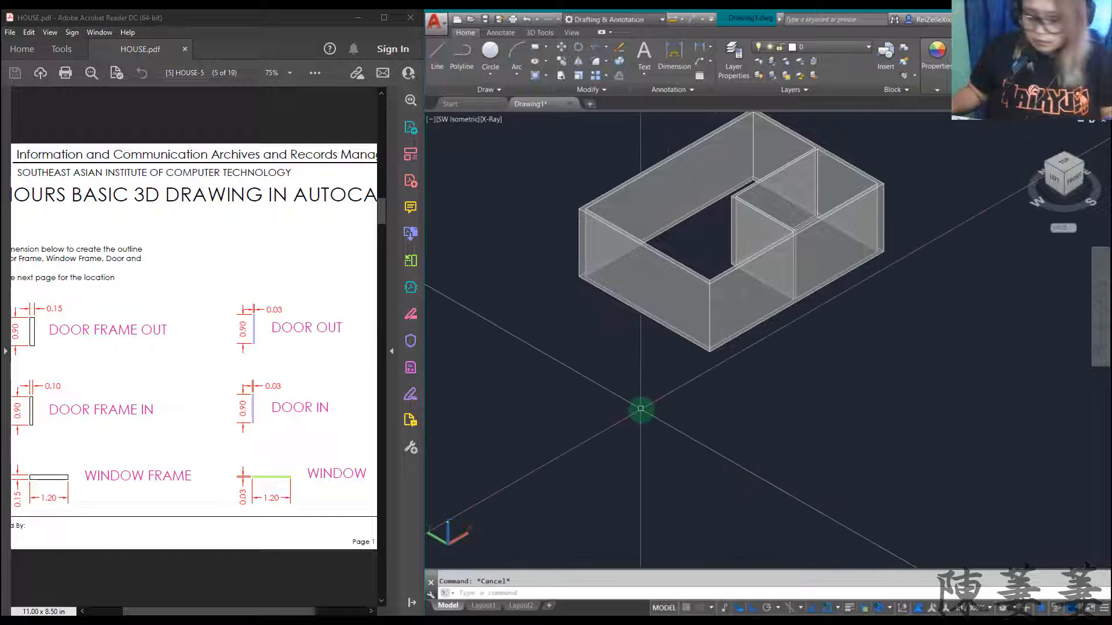
{"action": "scroll", "coordinate": [640, 405], "scroll_direction": "up", "scroll_amount": 1}
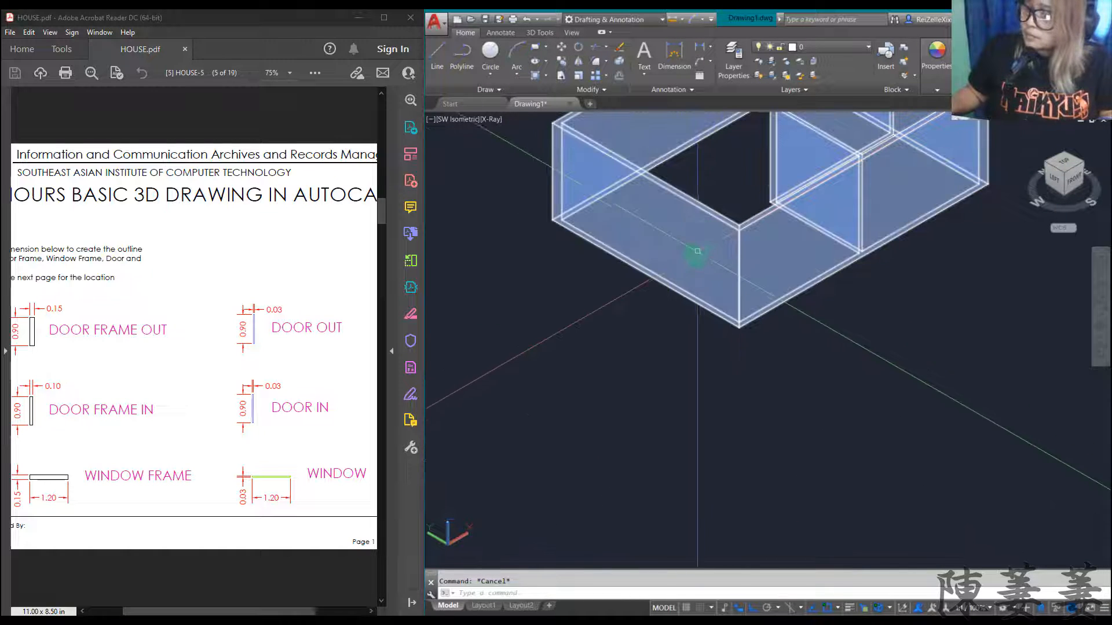
{"action": "left_click", "coordinate": [669, 252]}
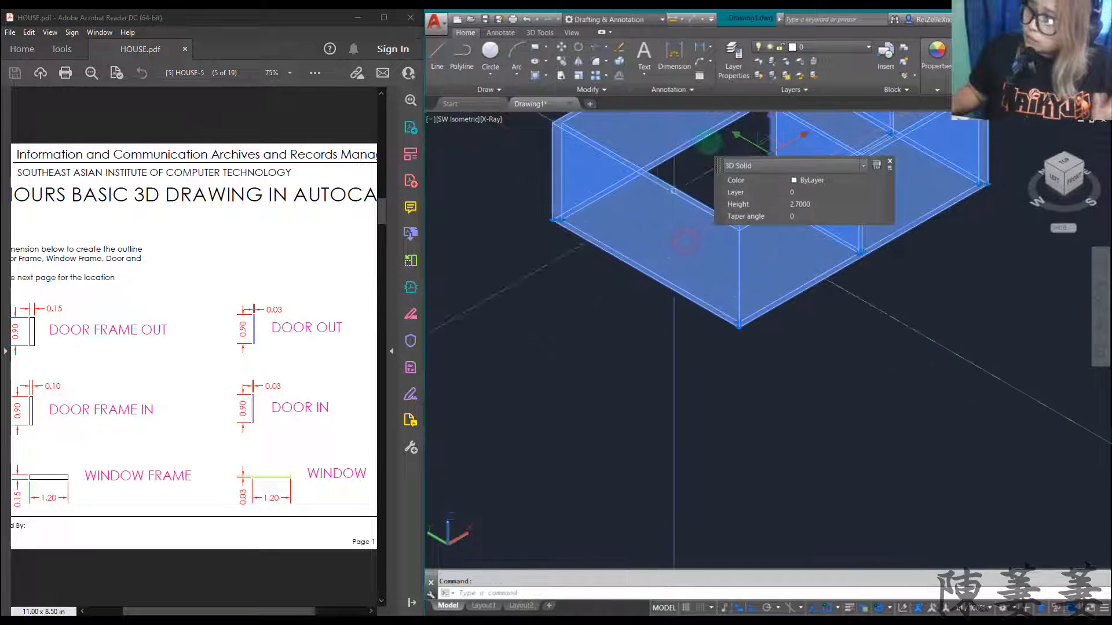
{"action": "left_click", "coordinate": [808, 199]}
{"action": "left_click", "coordinate": [808, 237]}
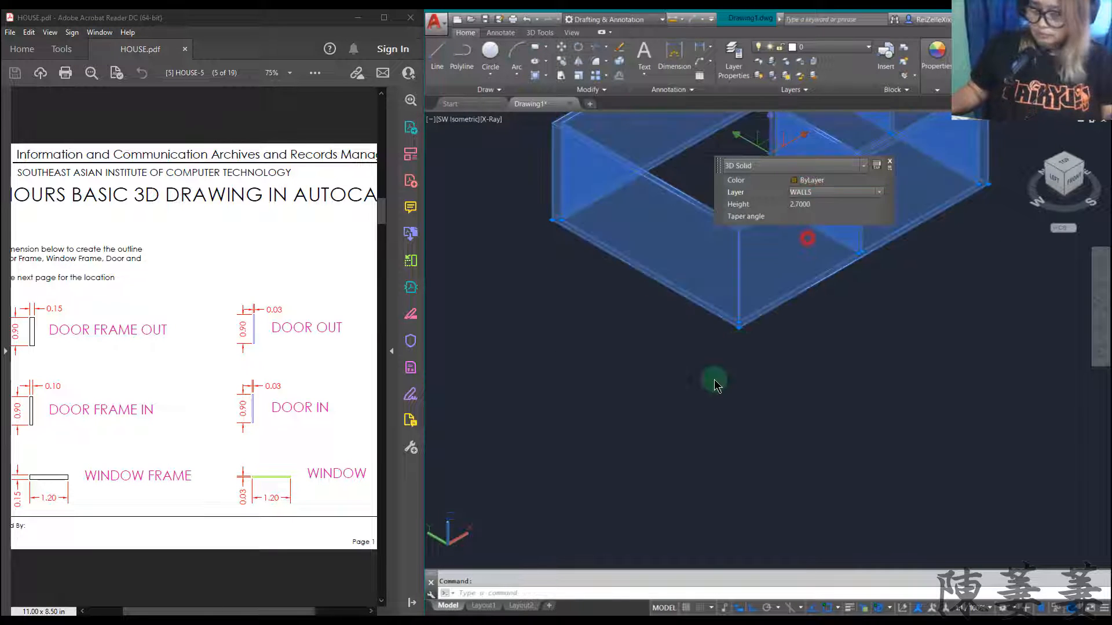
{"action": "key", "text": "Escape"}
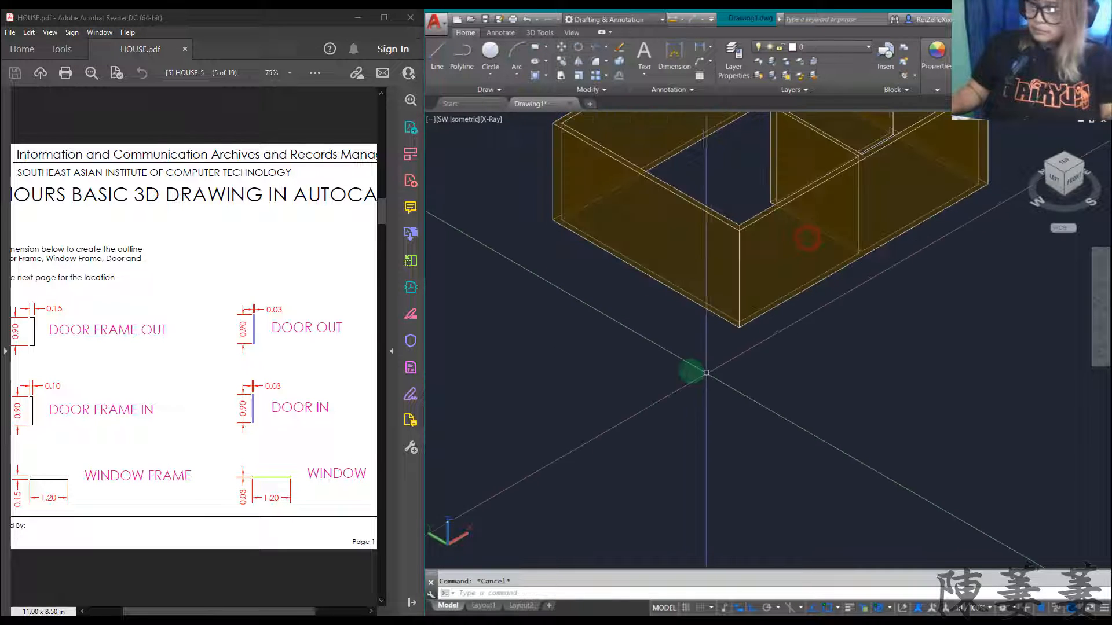
- Draw a rectangle 0.9 long and 0.3 wide in the empty area in front of the walls
{"action": "left_click", "coordinate": [812, 48]}
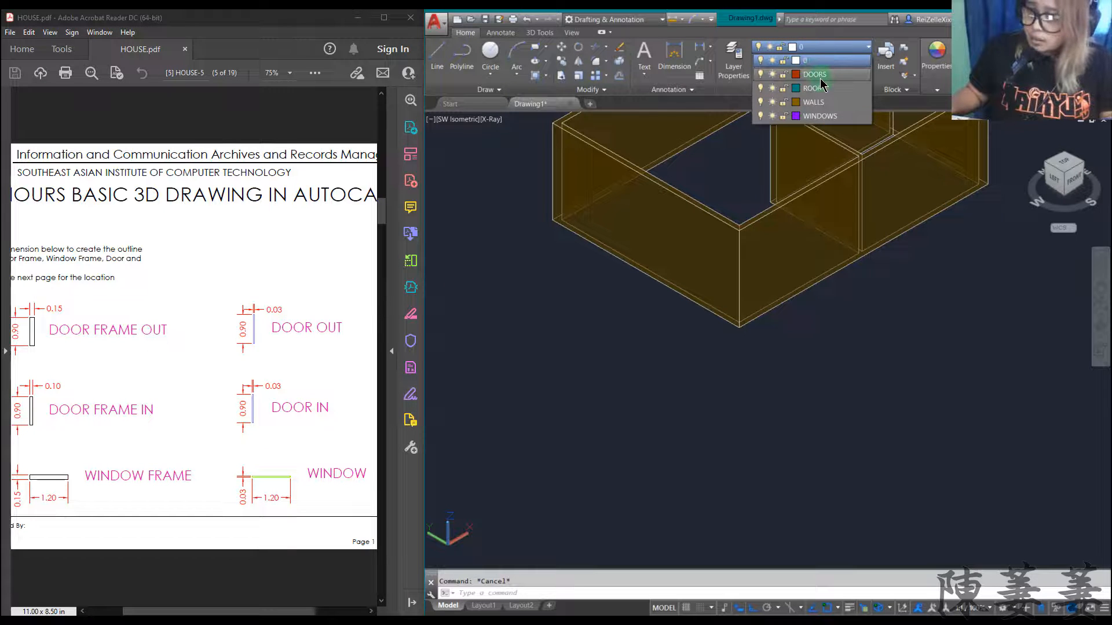
{"action": "left_click", "coordinate": [751, 373]}
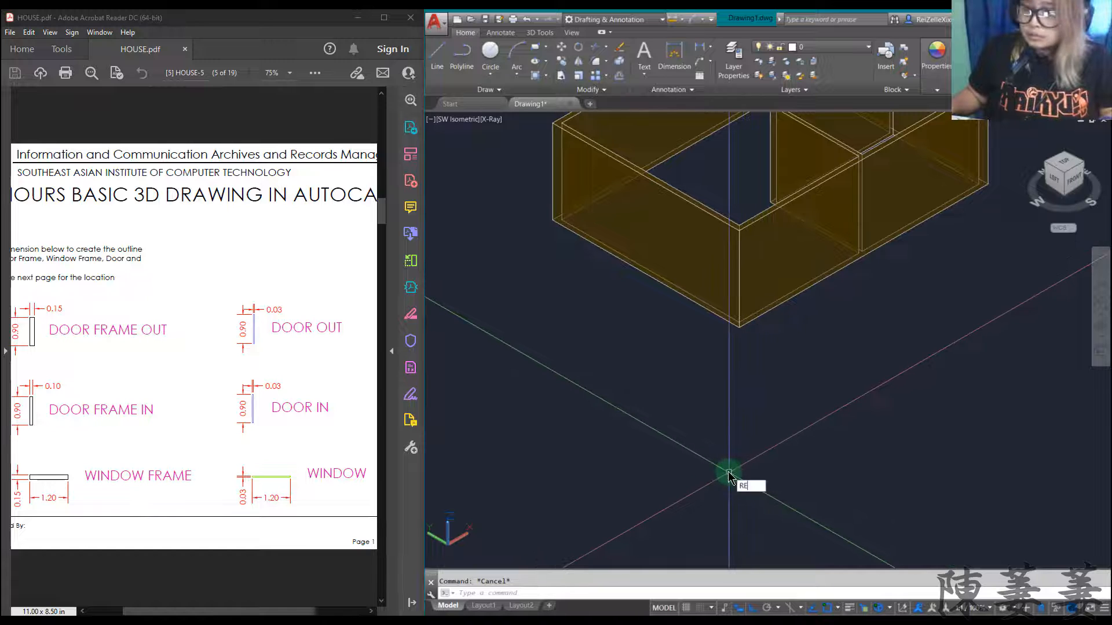
{"action": "key", "text": "Return"}
{"action": "left_click", "coordinate": [603, 404]}
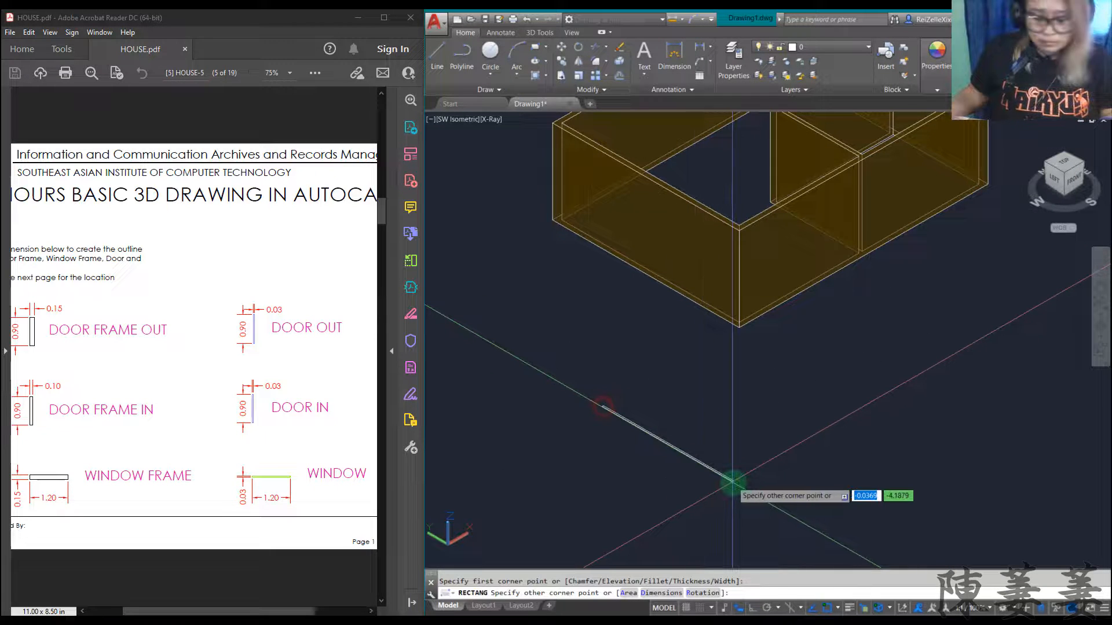
{"action": "key", "text": "Return"}
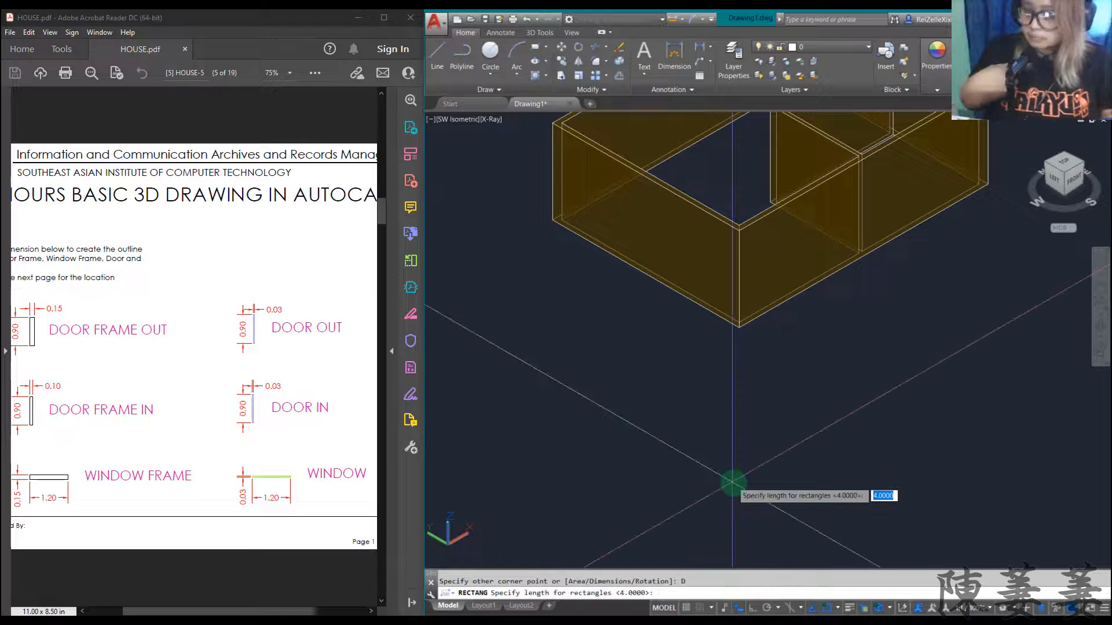
{"action": "type", "text": ".9"}
{"action": "key", "text": "Return"}
{"action": "type", "text": ".3"}
{"action": "key", "text": "Return"}
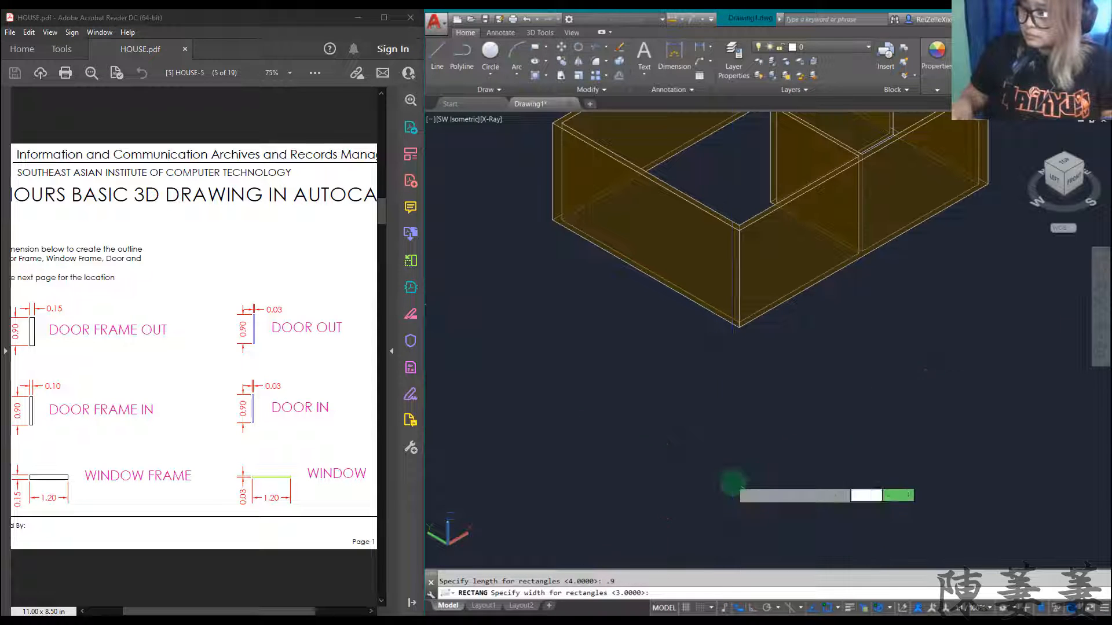
{"action": "left_click", "coordinate": [732, 482]}
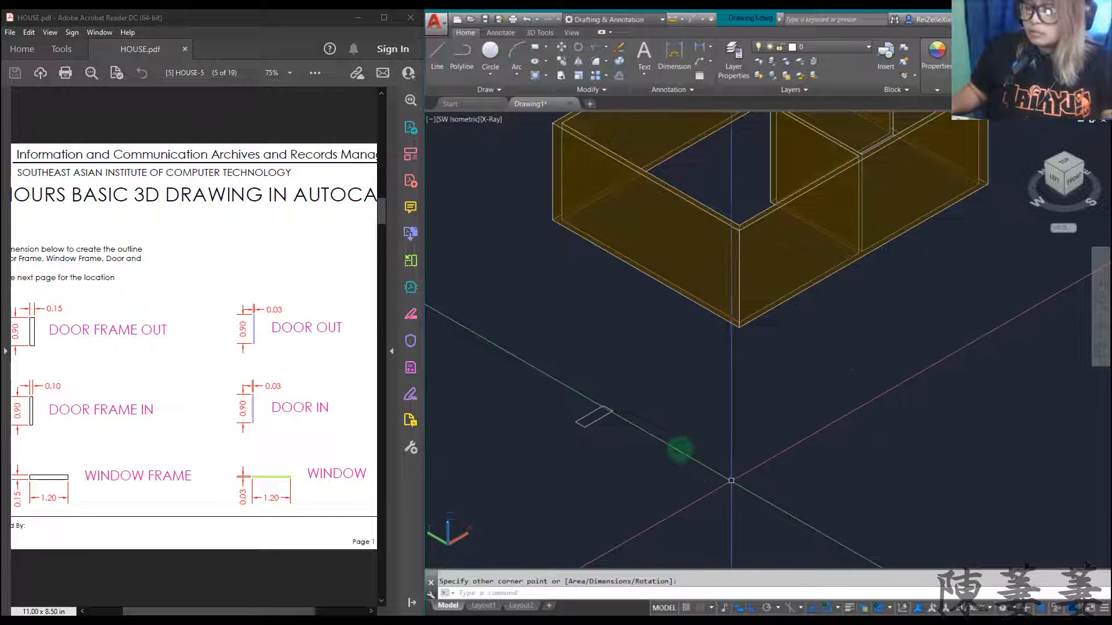
- Erase the 0.9 by 0.3 rectangle in front of the walls
{"action": "left_click", "coordinate": [638, 421]}
{"action": "left_click", "coordinate": [512, 348]}
{"action": "type", "text": "E"}
{"action": "key", "text": "Return"}
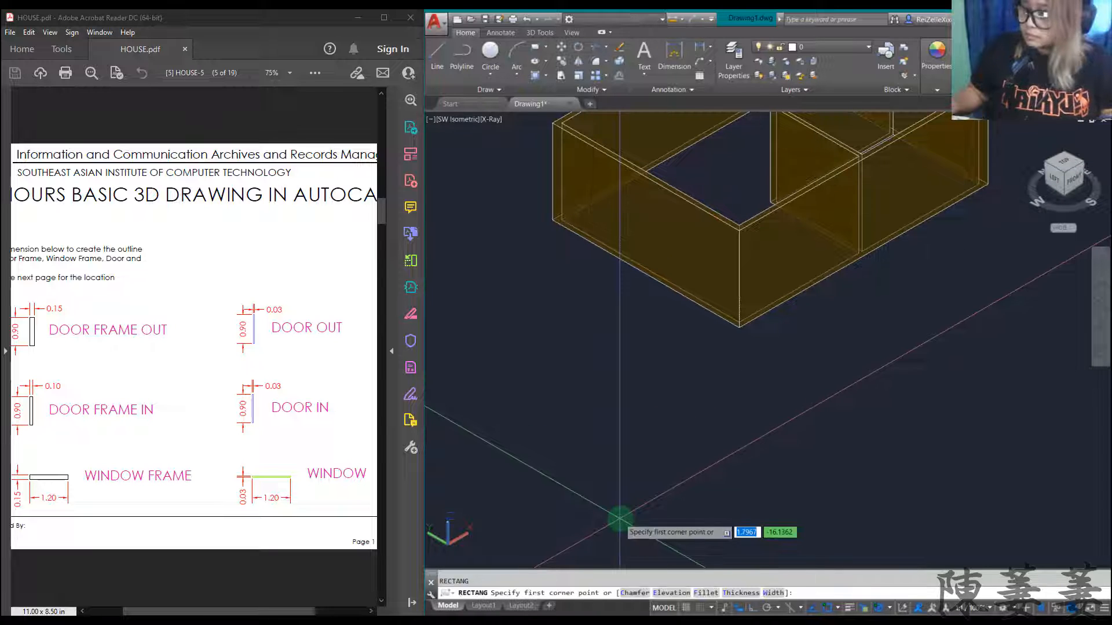
- Draw the outer door frame outline in front of the walls as a rectangle 0.9 long and 0.15 wide
{"action": "left_click", "coordinate": [577, 476]}
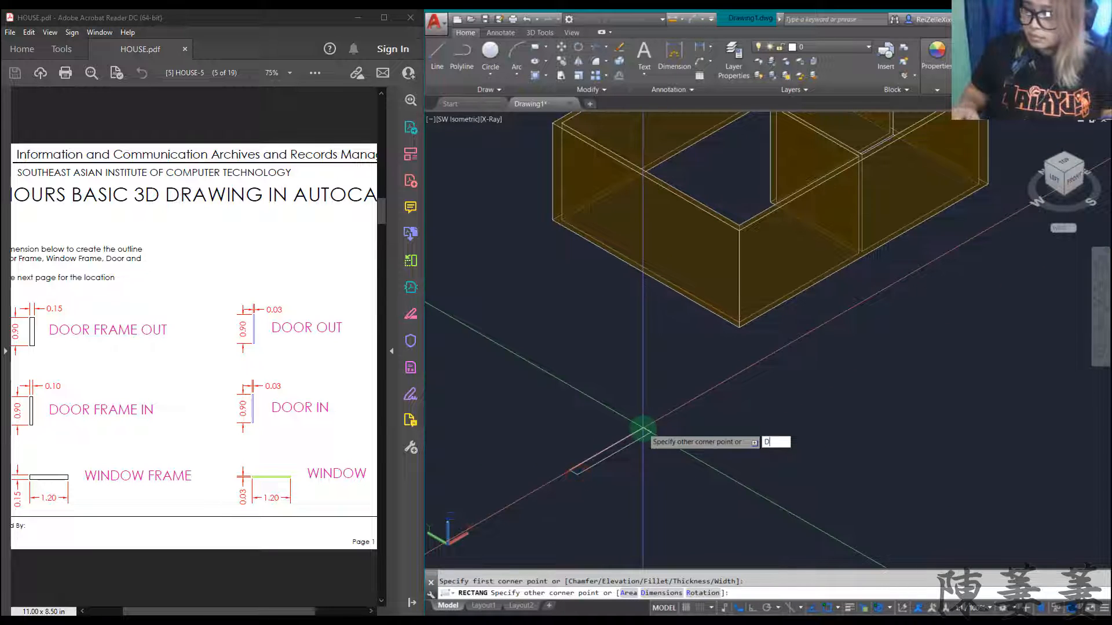
{"action": "type", "text": "D"}
{"action": "key", "text": "Return"}
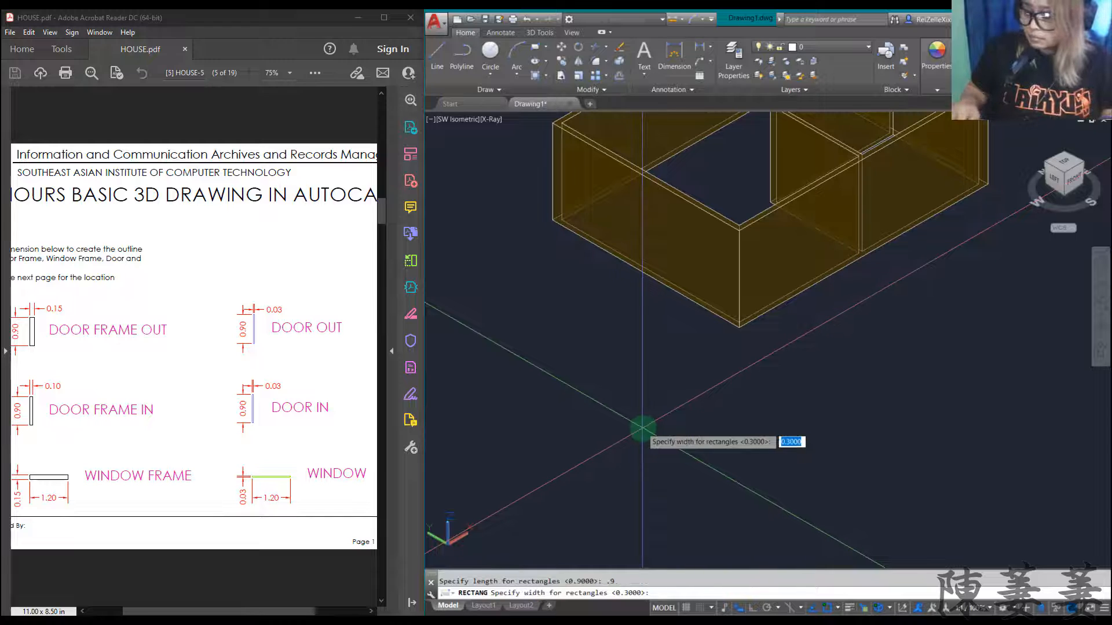
{"action": "key", "text": "Return"}
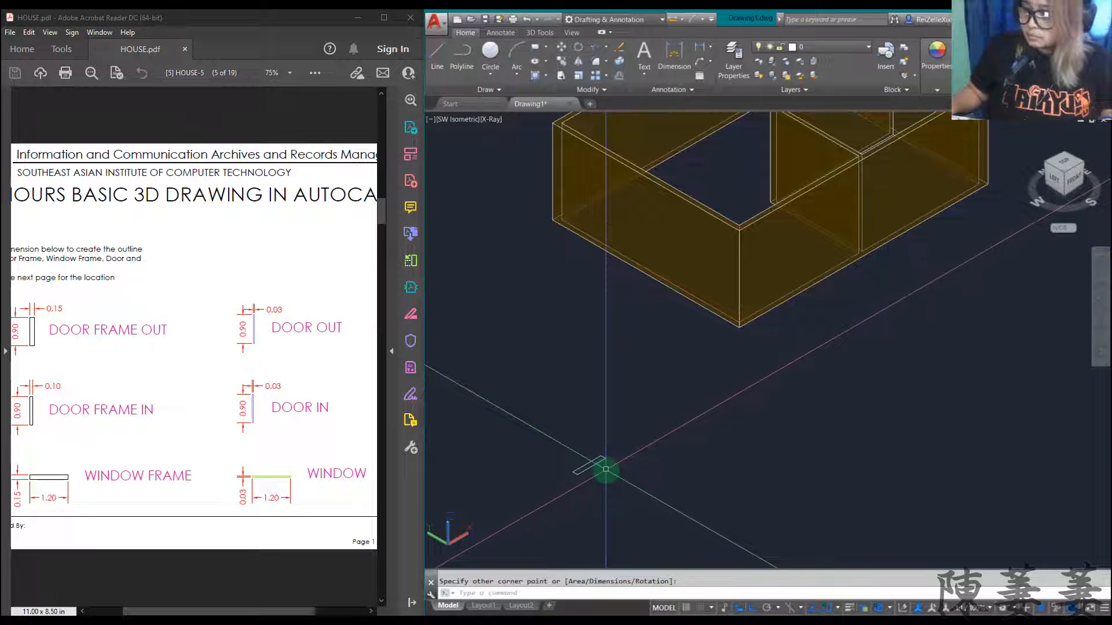
{"action": "left_click", "coordinate": [606, 469]}
- Draw the inner door frame outline beside the outer one as a rectangle 0.9 long and 0.1 wide
{"action": "key", "text": "Return"}
{"action": "left_click", "coordinate": [608, 499]}
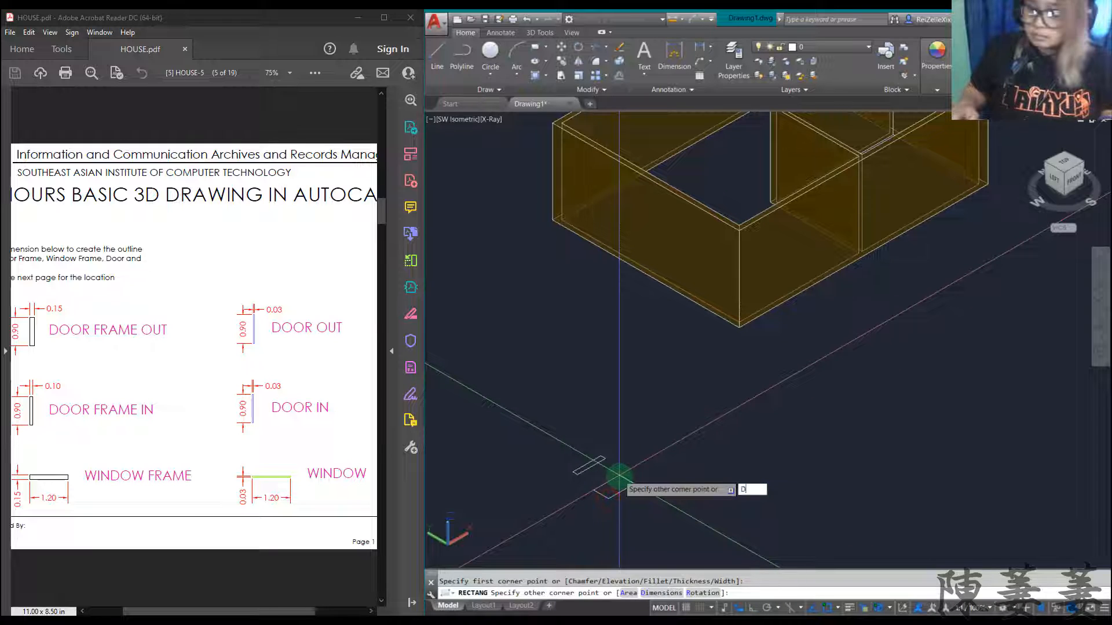
{"action": "type", "text": "D"}
{"action": "key", "text": "Return"}
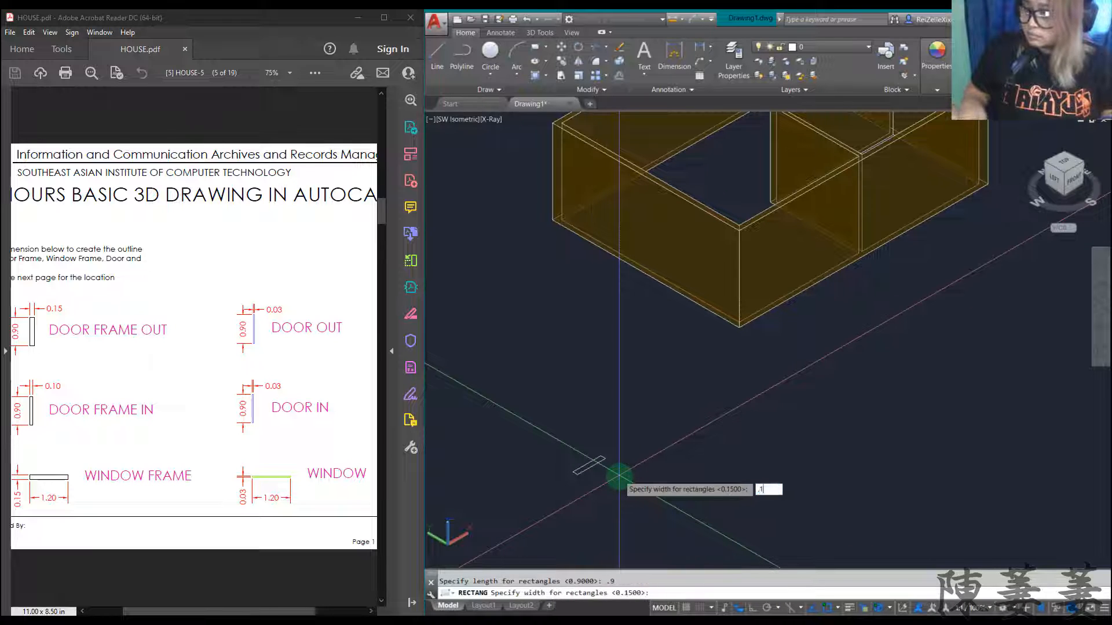
{"action": "key", "text": "Return"}
{"action": "left_click", "coordinate": [607, 466]}
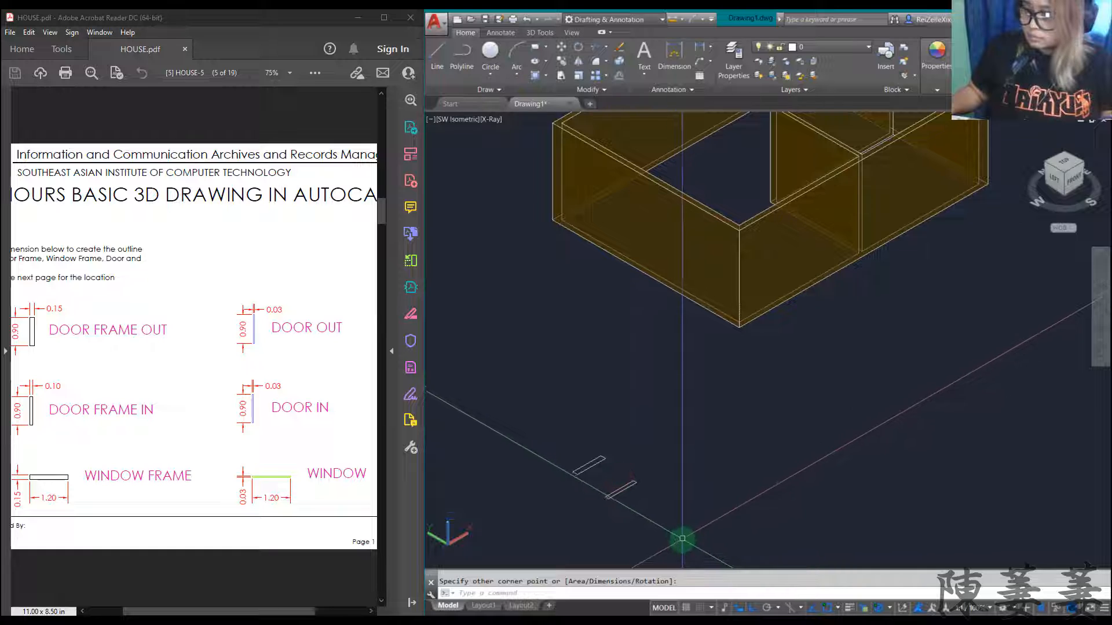
- Draw the window frame outline beside the door frame outlines as a rectangle 1.2 long and 0.15 wide
{"action": "key", "text": "Return"}
{"action": "left_click", "coordinate": [645, 526]}
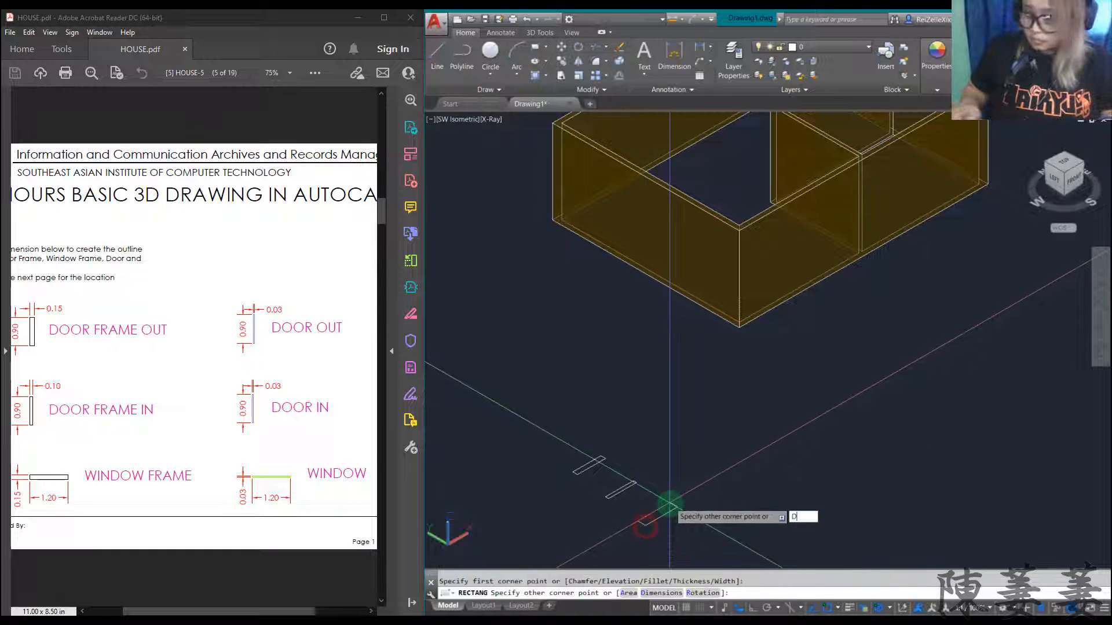
{"action": "key", "text": "Return"}
{"action": "key", "text": "Return"}
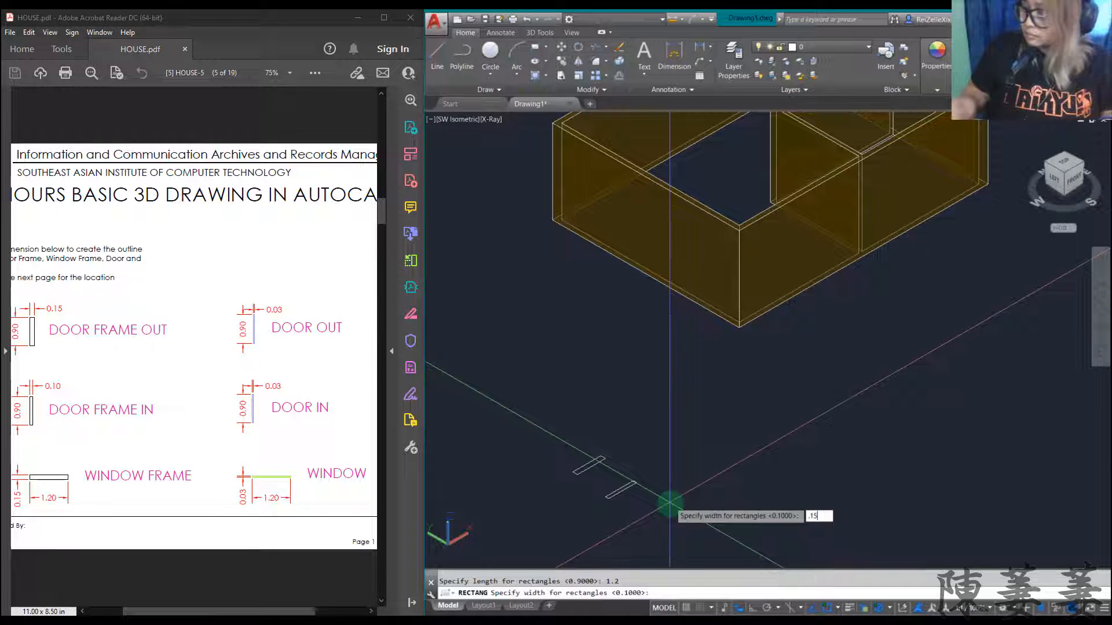
{"action": "key", "text": "Return"}
{"action": "left_click", "coordinate": [665, 504]}
{"action": "key", "text": "Escape"}
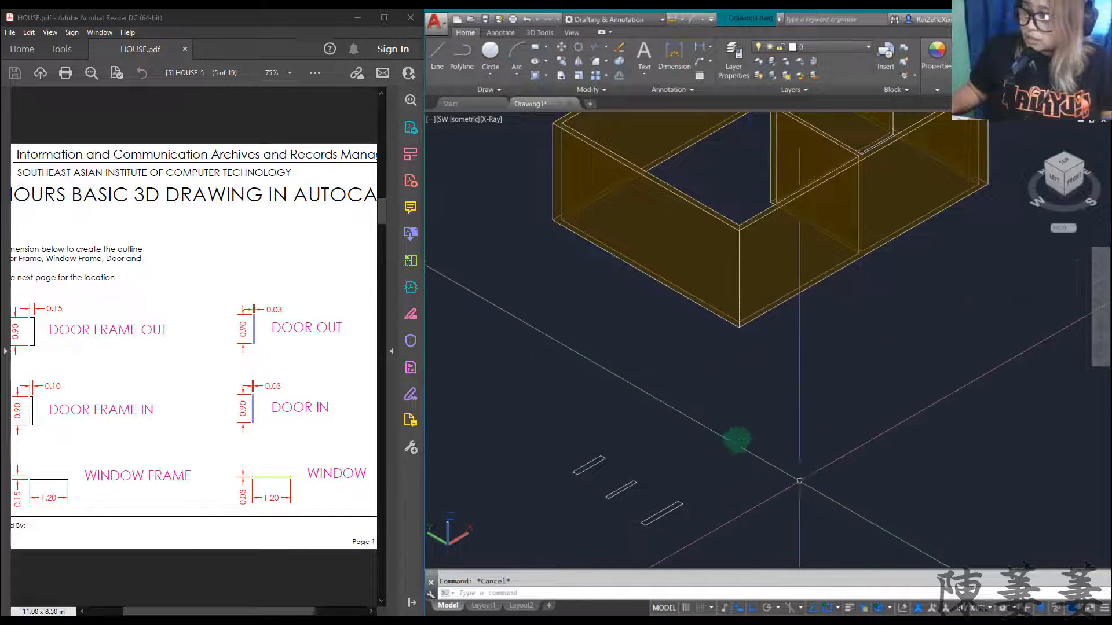
- Make DOORS the current layer and draw a door outline 0.9 long and 0.03 wide near the frame outlines
{"action": "left_click", "coordinate": [777, 114]}
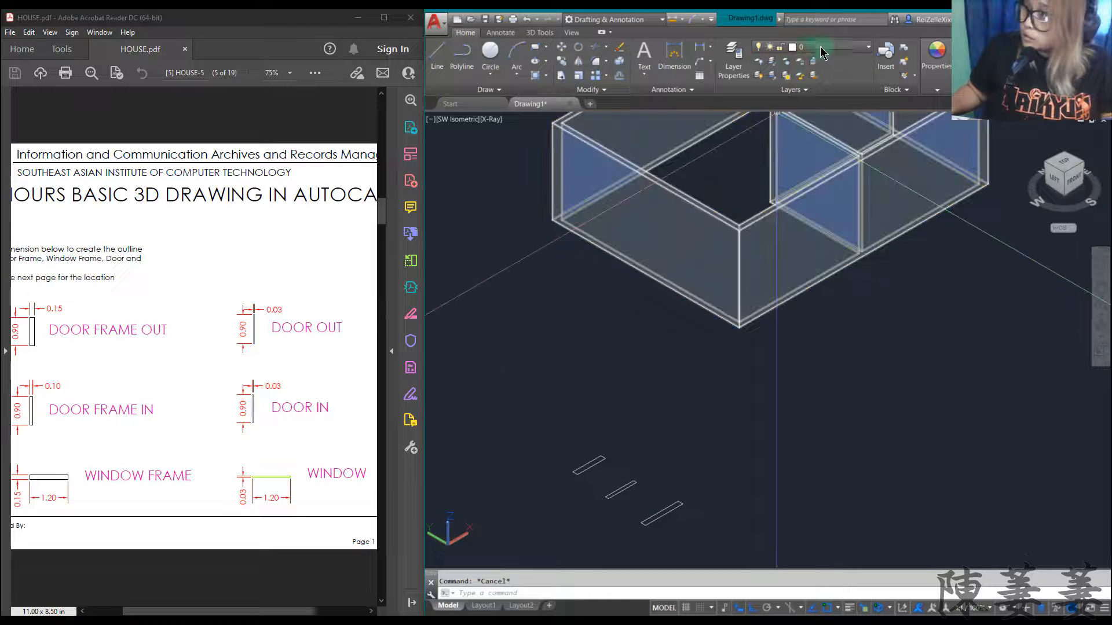
{"action": "left_click", "coordinate": [823, 46]}
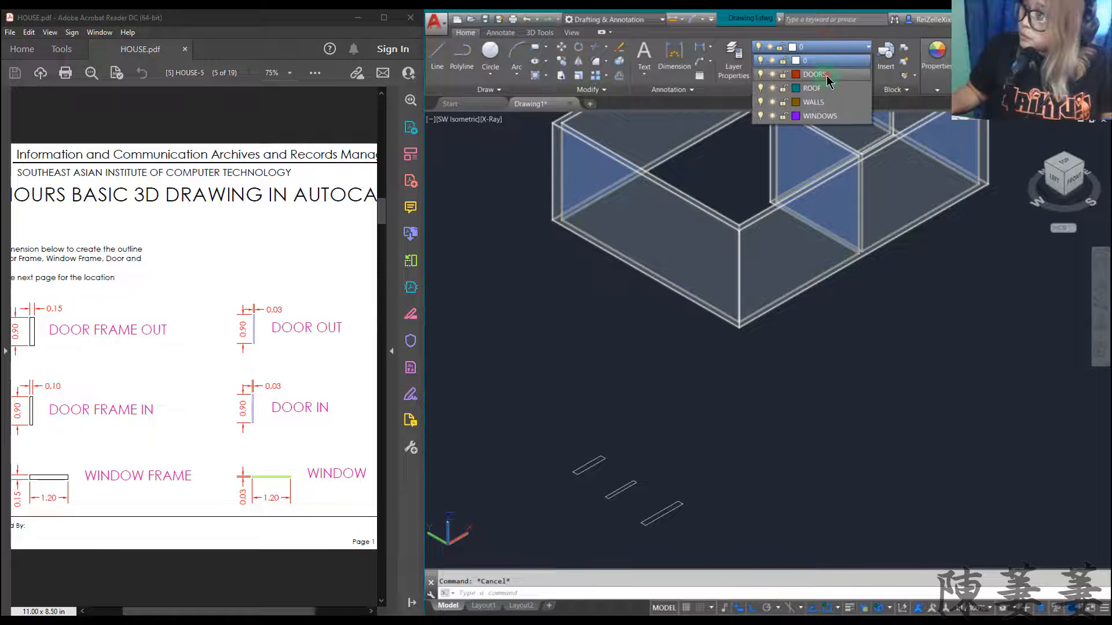
{"action": "left_click", "coordinate": [825, 74]}
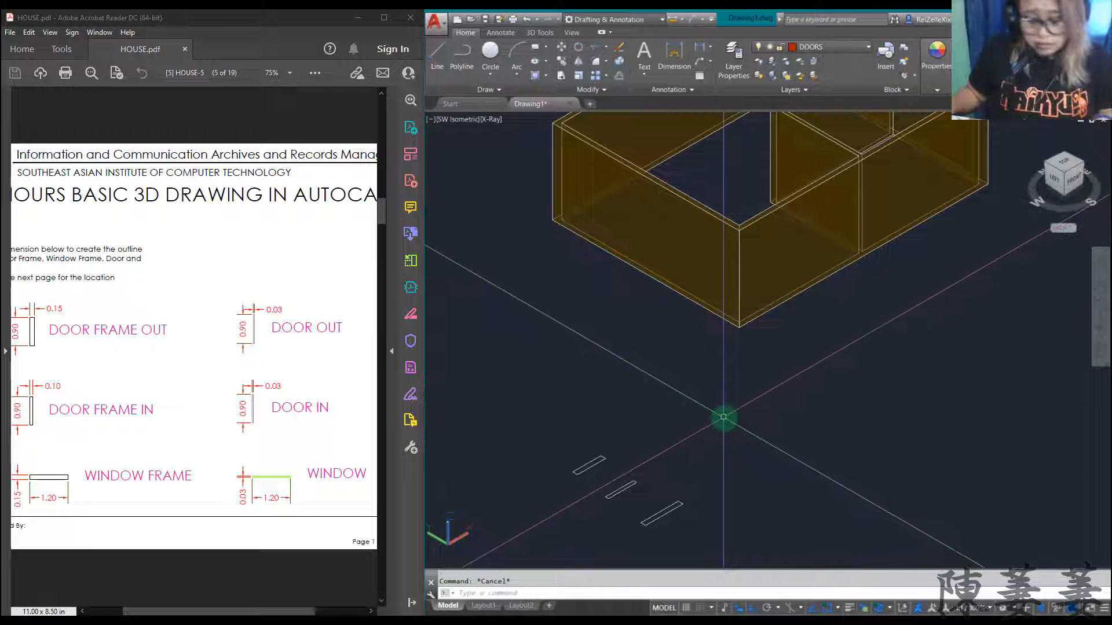
{"action": "key", "text": "Return"}
{"action": "left_click", "coordinate": [724, 423]}
{"action": "type", "text": "d"}
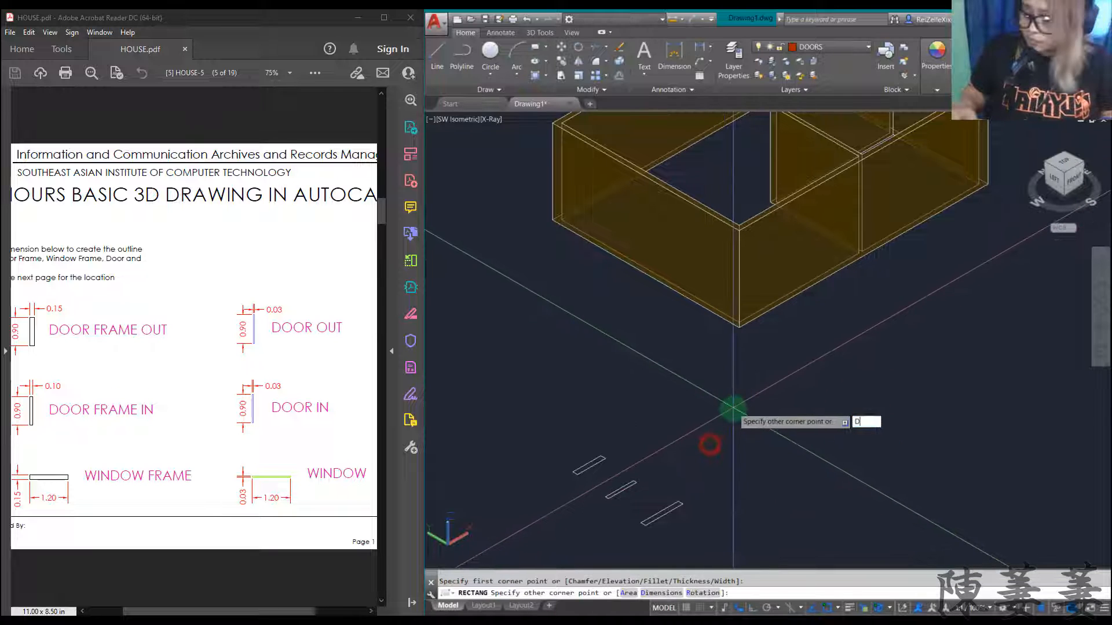
{"action": "key", "text": "Return"}
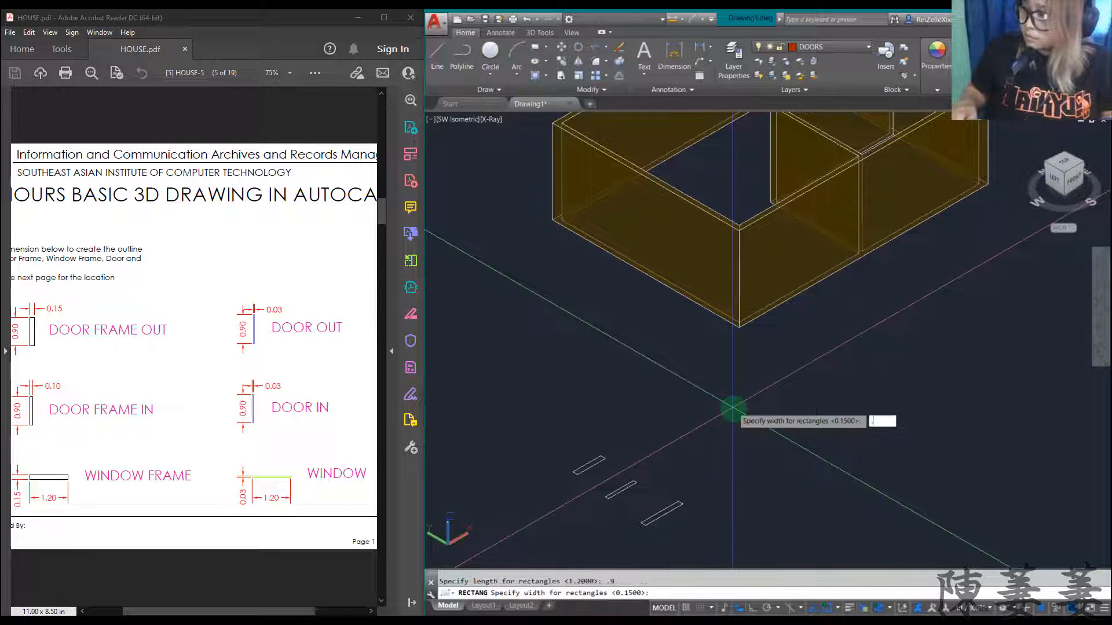
{"action": "type", "text": "3"}
{"action": "key", "text": "Return"}
{"action": "left_click", "coordinate": [731, 408]}
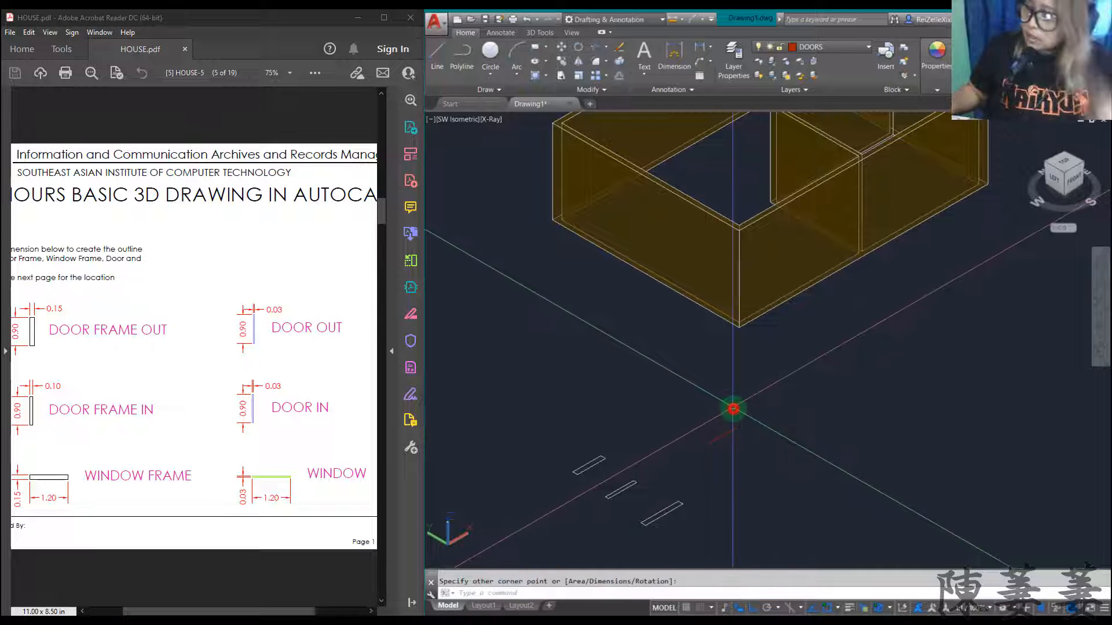
- Make WINDOWS the current layer and draw a window outline 1.2 long and 0.03 wide near the door outline
{"action": "left_click", "coordinate": [825, 46]}
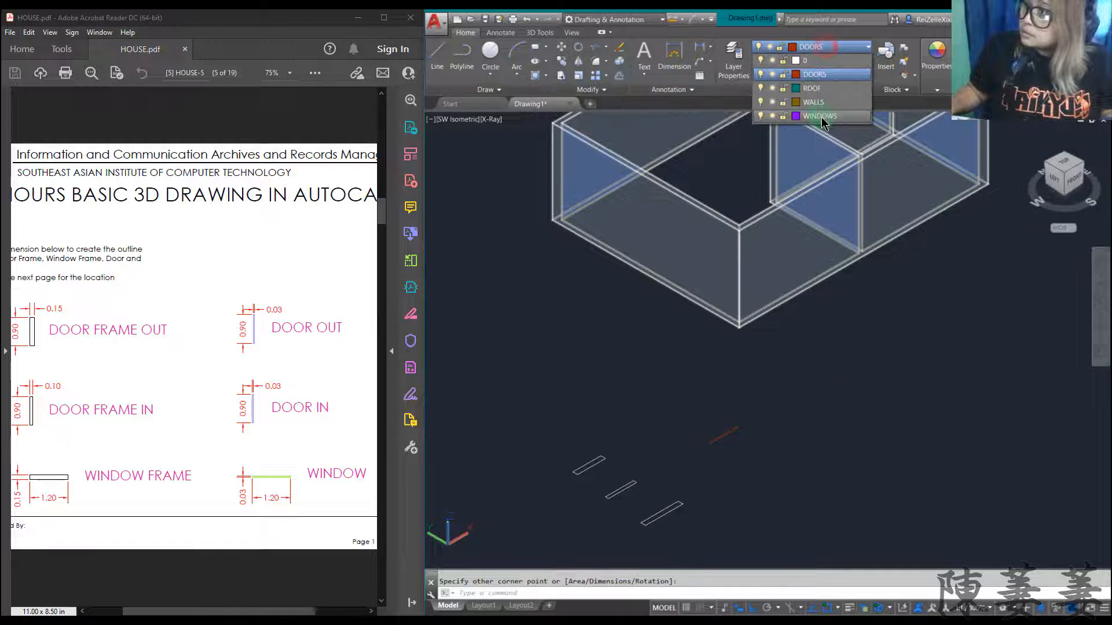
{"action": "left_click", "coordinate": [842, 117]}
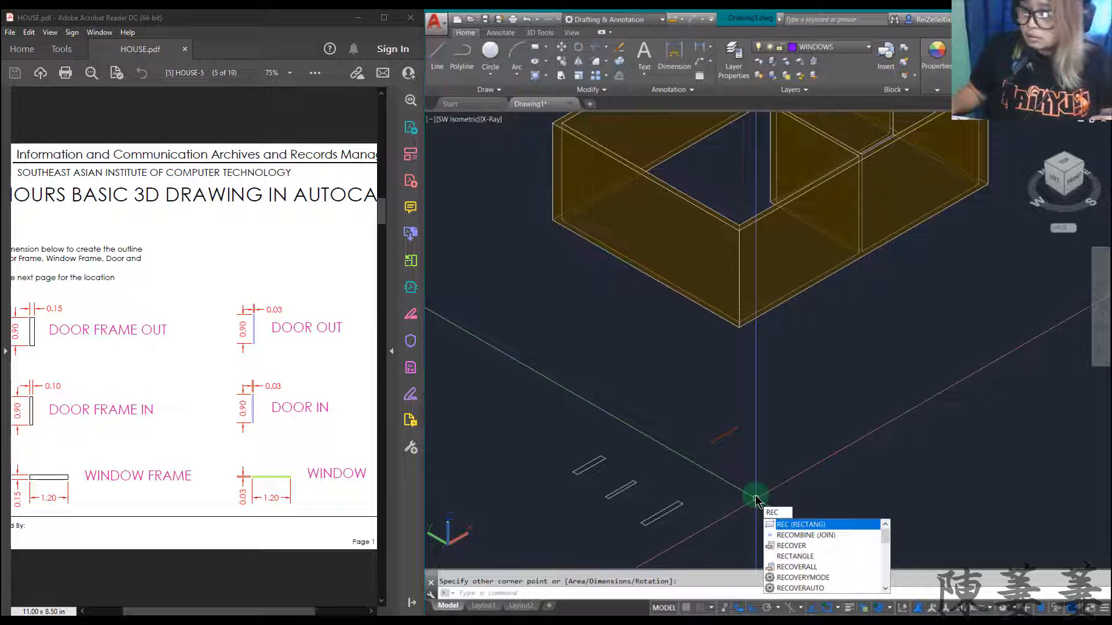
{"action": "key", "text": "Return"}
{"action": "left_click", "coordinate": [748, 480]}
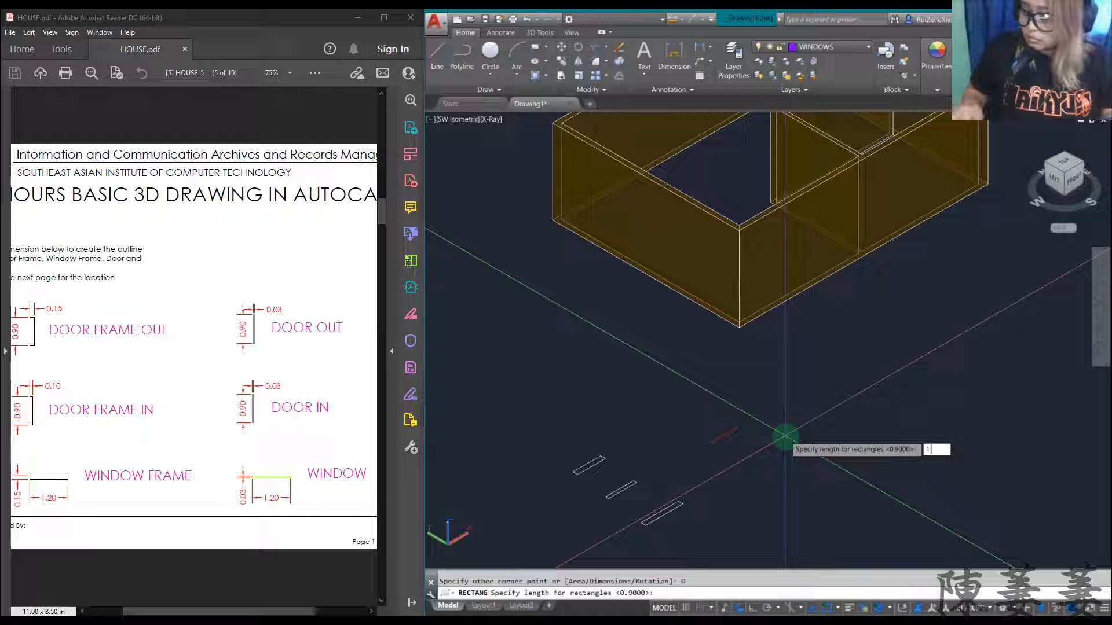
{"action": "key", "text": "Return"}
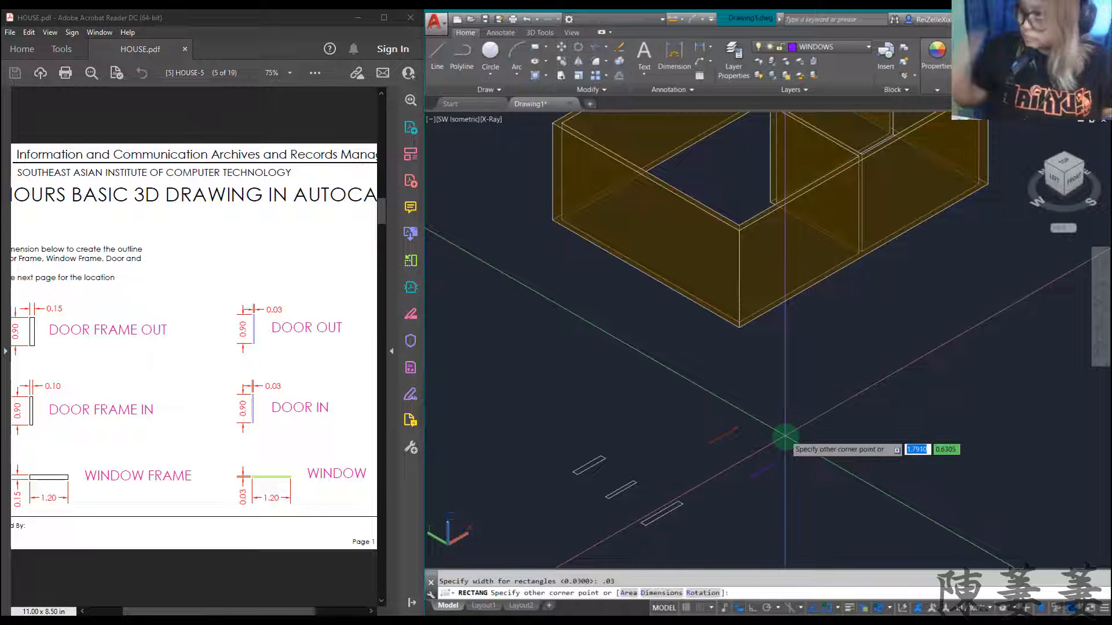
{"action": "key", "text": "Escape"}
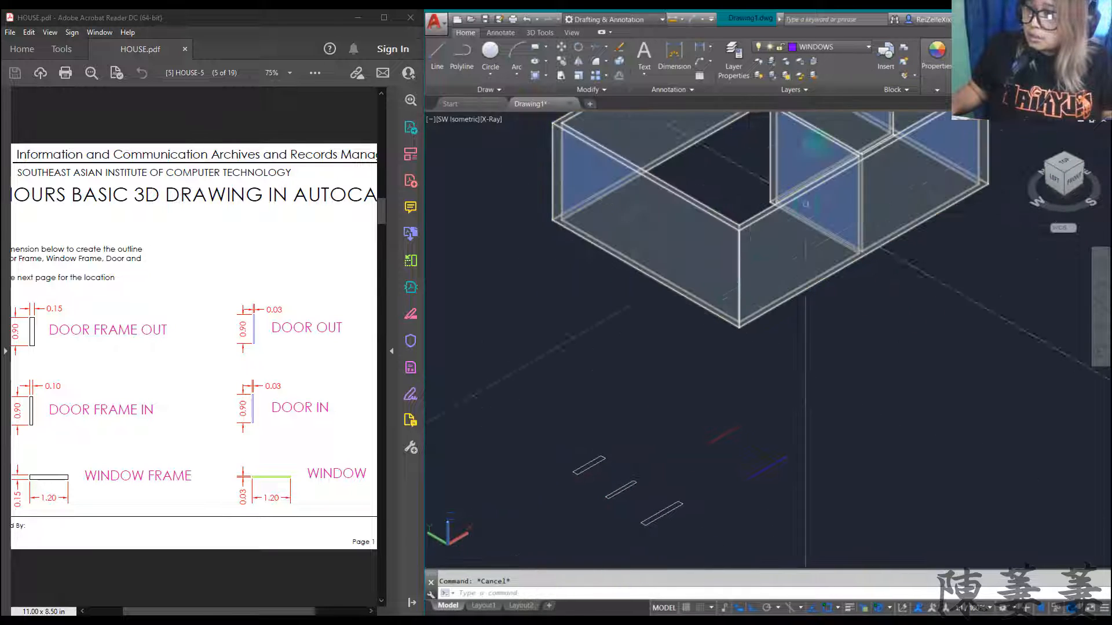
- Make WALLS the current layer and rotate both door frame outlines a quarter turn so they run along the Y axis
{"action": "left_click", "coordinate": [847, 48]}
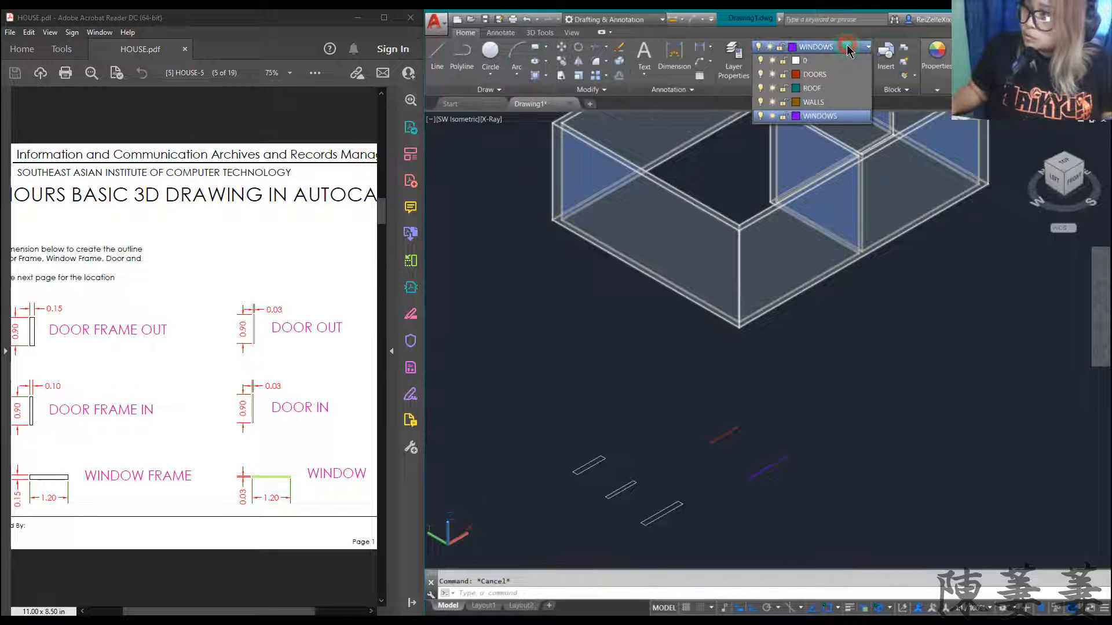
{"action": "left_click", "coordinate": [826, 105]}
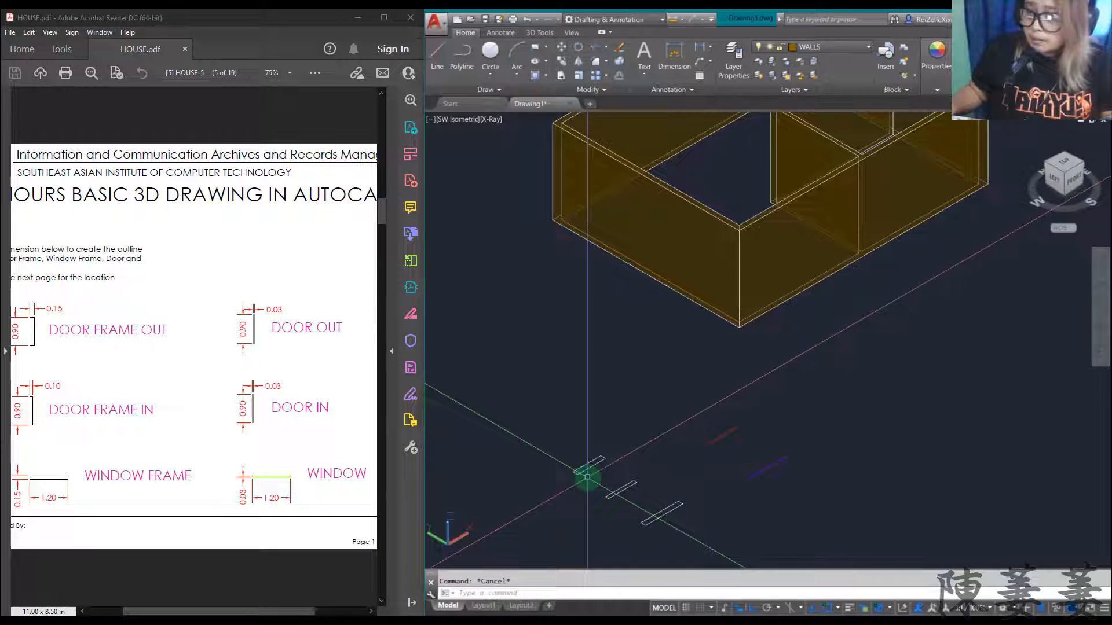
{"action": "left_click", "coordinate": [595, 478]}
{"action": "left_click", "coordinate": [545, 405]}
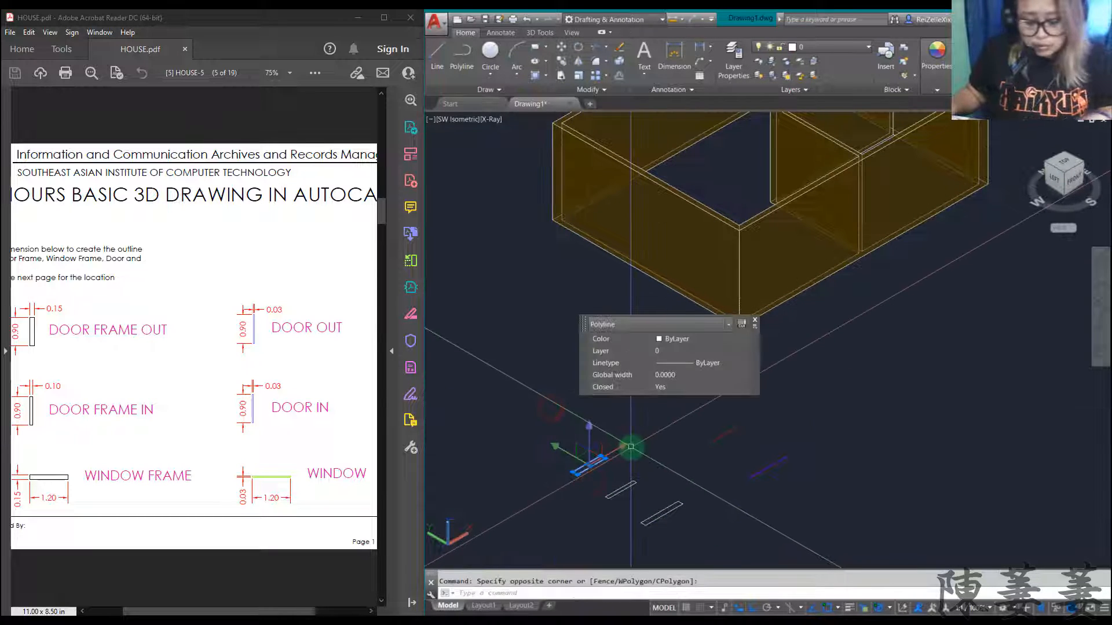
{"action": "type", "text": "RO"}
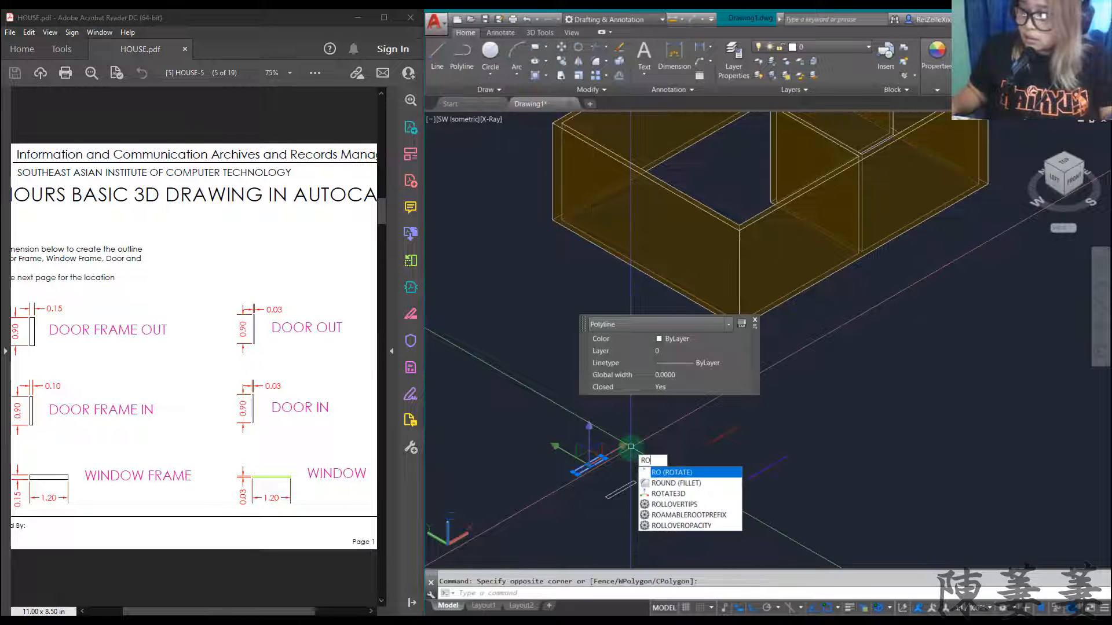
{"action": "key", "text": "Escape"}
{"action": "left_click", "coordinate": [618, 503]}
{"action": "left_click", "coordinate": [521, 410]}
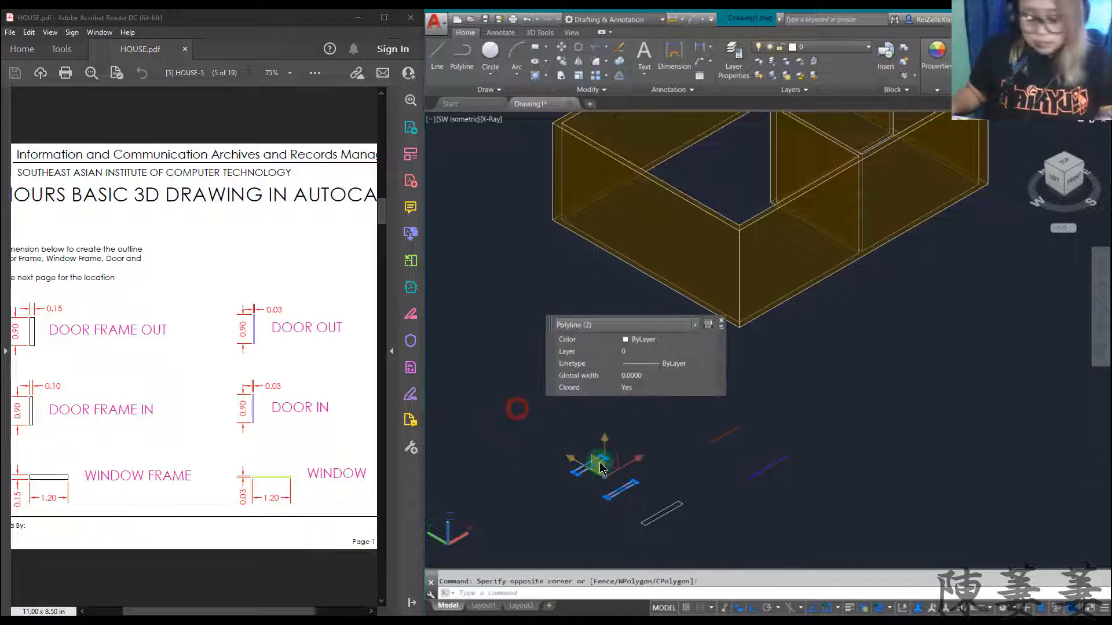
{"action": "key", "text": "Return"}
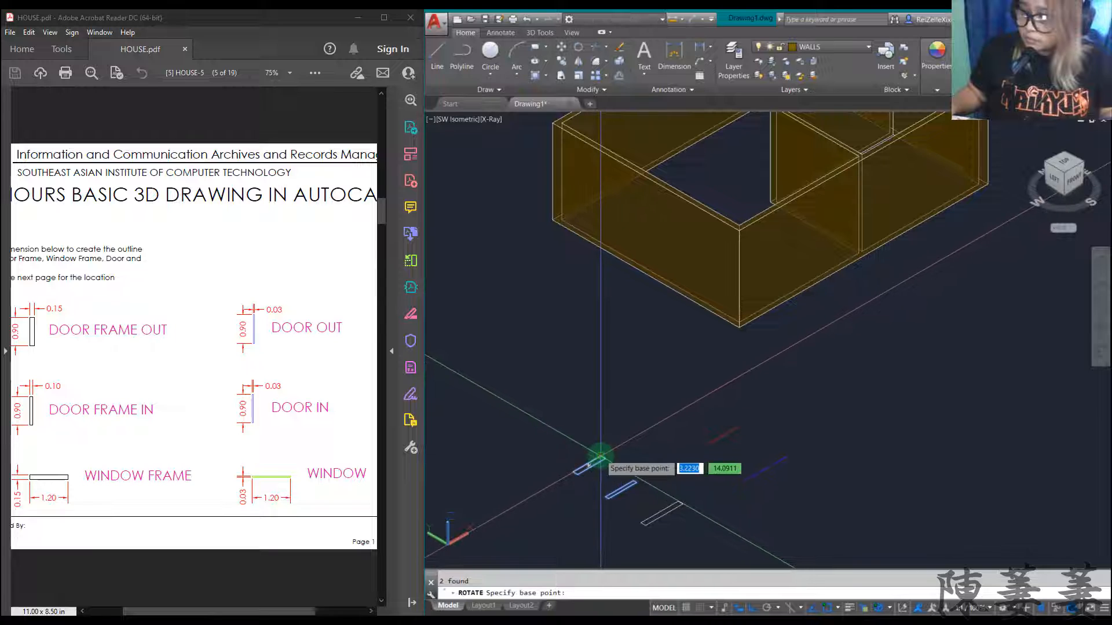
{"action": "left_click", "coordinate": [599, 458]}
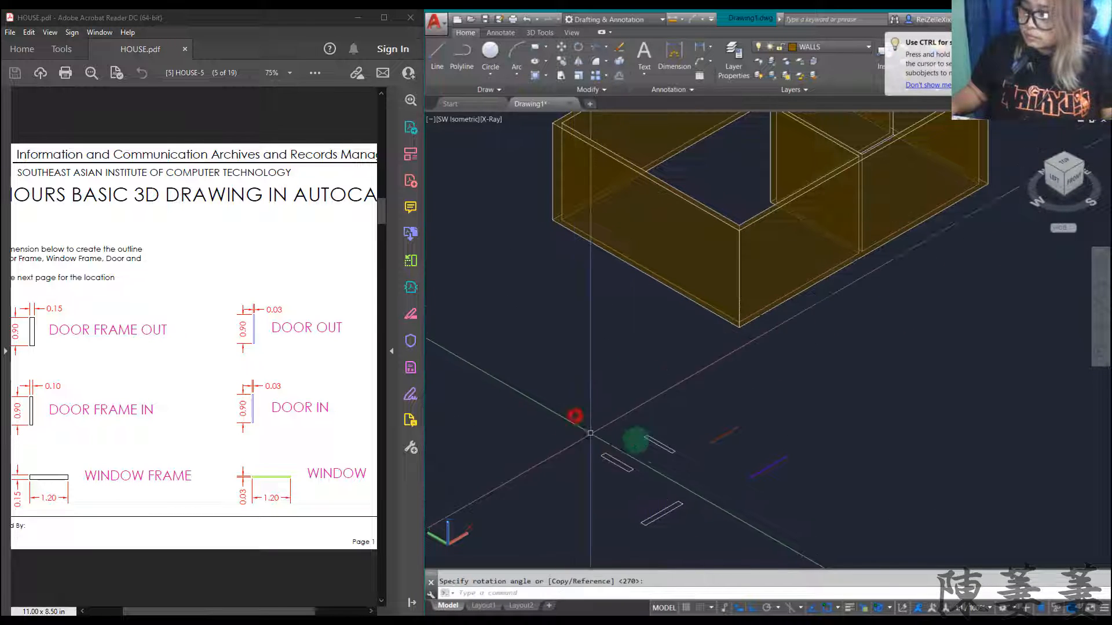
{"action": "key", "text": "Escape"}
- Switch to the HOUSE.pdf reference and go to page 6 to check the frame locations
{"action": "scroll", "coordinate": [623, 458], "scroll_direction": "up", "scroll_amount": 3}
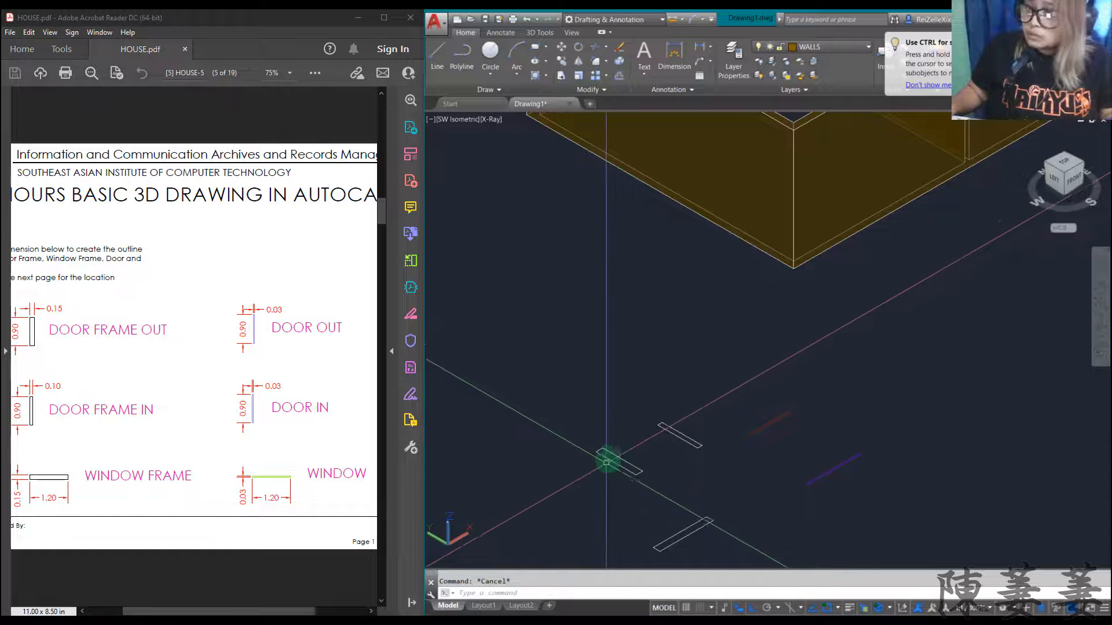
{"action": "scroll", "coordinate": [558, 325], "scroll_direction": "down", "scroll_amount": 5}
{"action": "scroll", "coordinate": [533, 252], "scroll_direction": "up", "scroll_amount": 6}
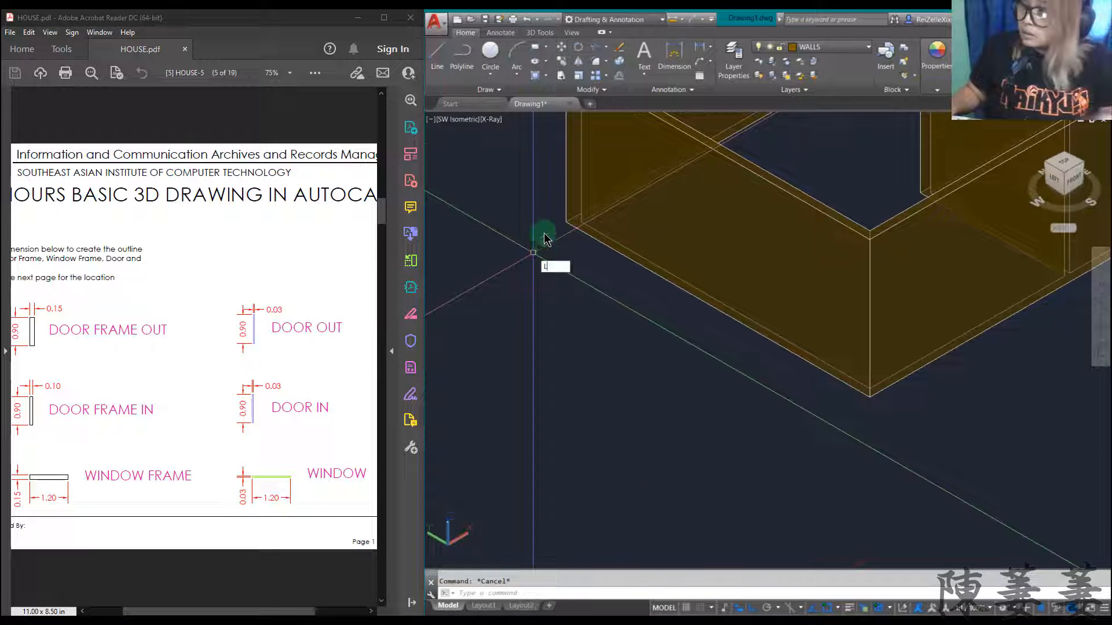
{"action": "key", "text": "Return"}
{"action": "key", "text": "Escape"}
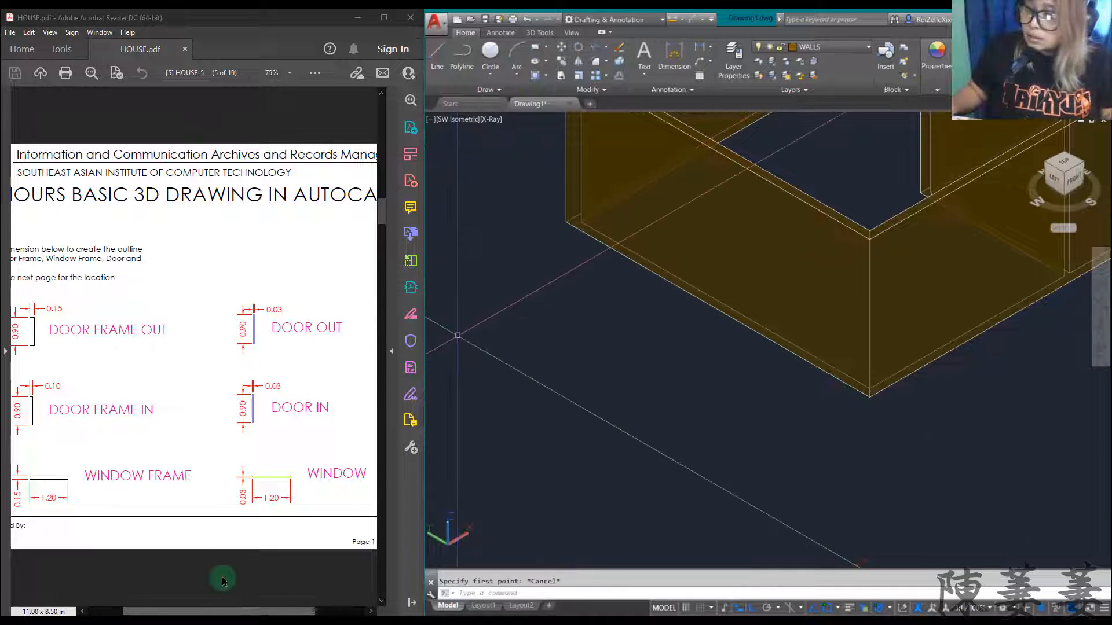
{"action": "left_click", "coordinate": [223, 581]}
{"action": "scroll", "coordinate": [229, 544], "scroll_direction": "down", "scroll_amount": 1}
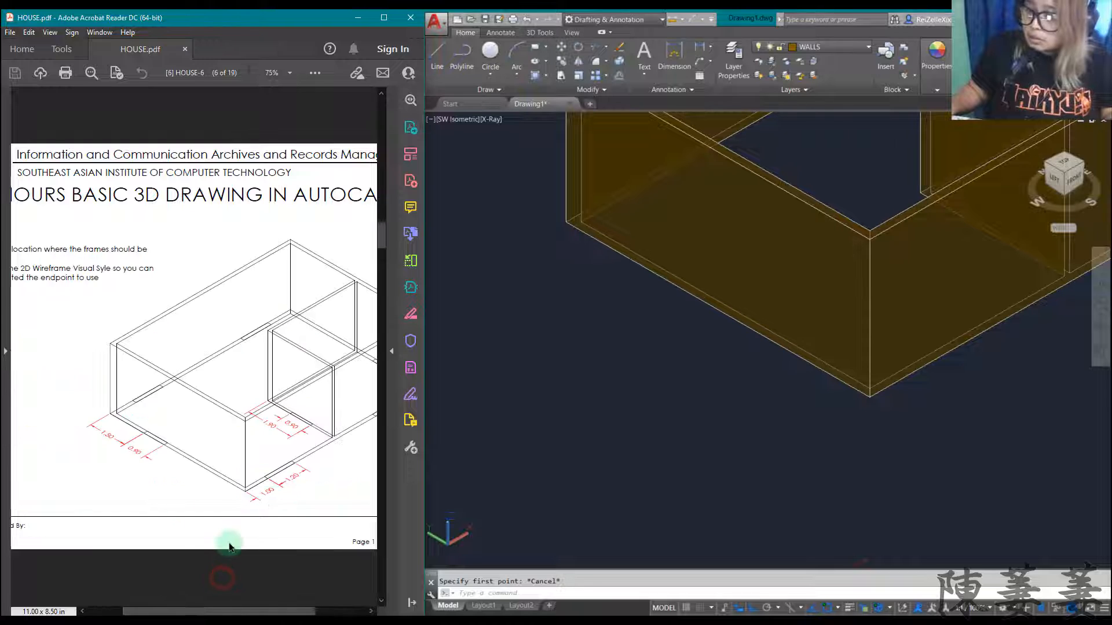
- Return to the AutoCAD drawing and draw a 1.5 line along the end wall's outer bottom edge, starting at its west corner
{"action": "left_click", "coordinate": [599, 331]}
{"action": "type", "text": "l"}
{"action": "key", "text": "Return"}
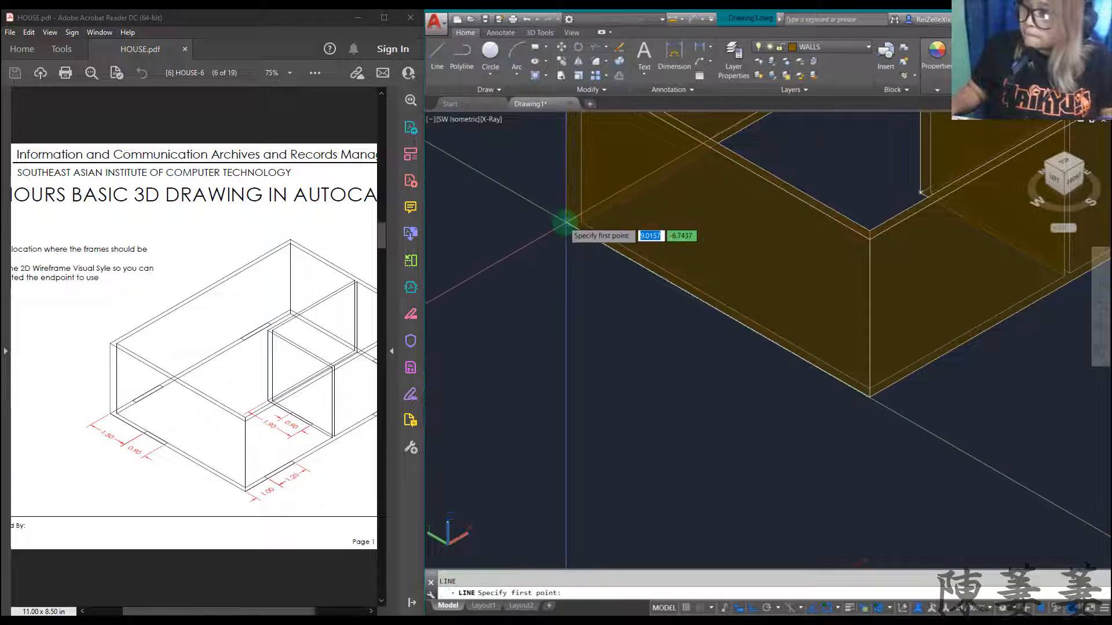
{"action": "left_click", "coordinate": [566, 223]}
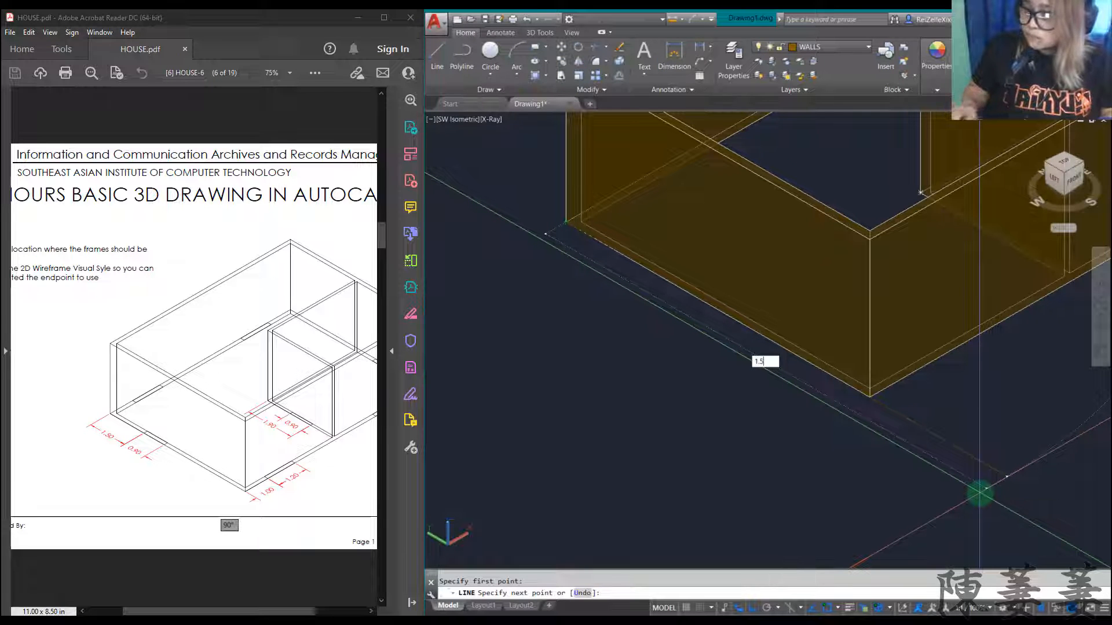
{"action": "type", "text": "1.5"}
{"action": "key", "text": "Return"}
{"action": "key", "text": "Escape"}
- Move one rotated door frame outline by its west corner to the free end of the 1.5 guide line on the end wall
{"action": "scroll", "coordinate": [753, 364], "scroll_direction": "down", "scroll_amount": 5}
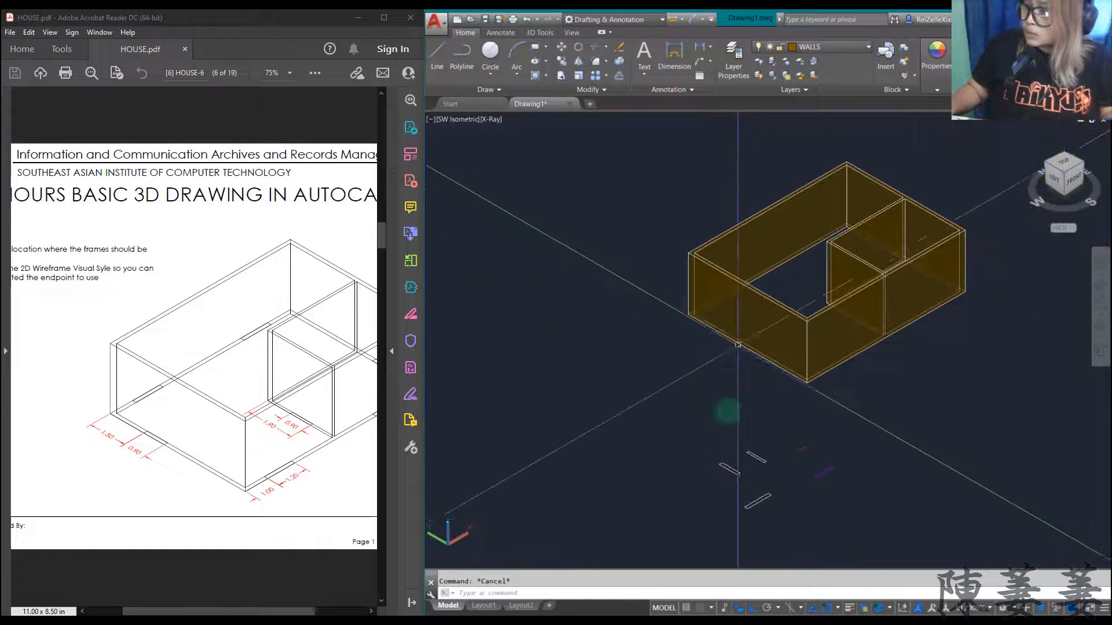
{"action": "left_click", "coordinate": [728, 471]}
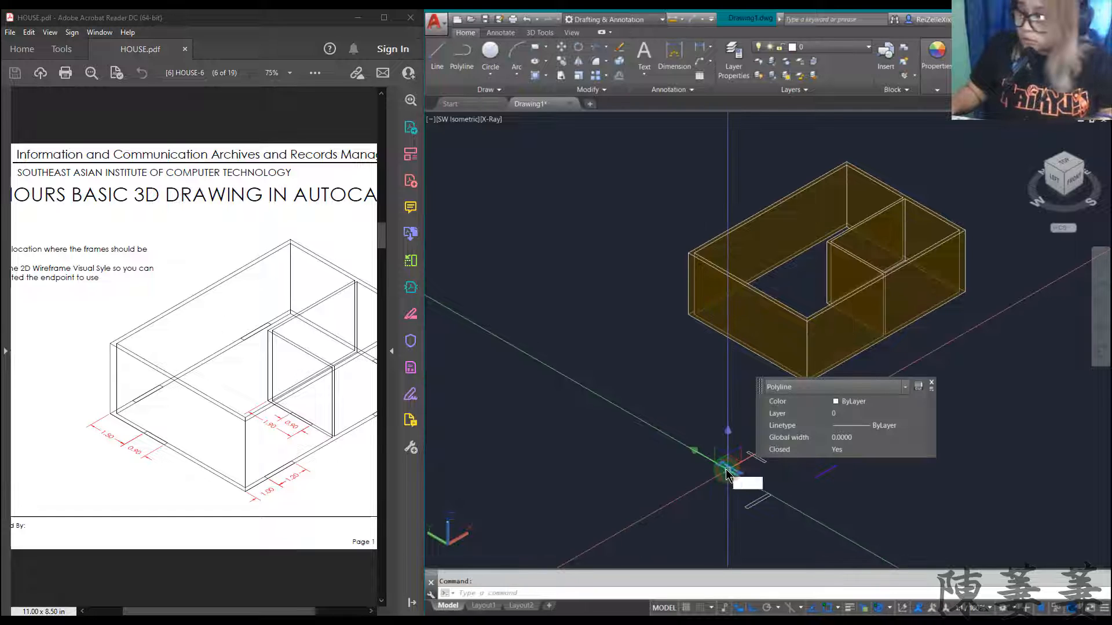
{"action": "type", "text": "m"}
{"action": "key", "text": "Return"}
{"action": "scroll", "coordinate": [721, 470], "scroll_direction": "up", "scroll_amount": 5}
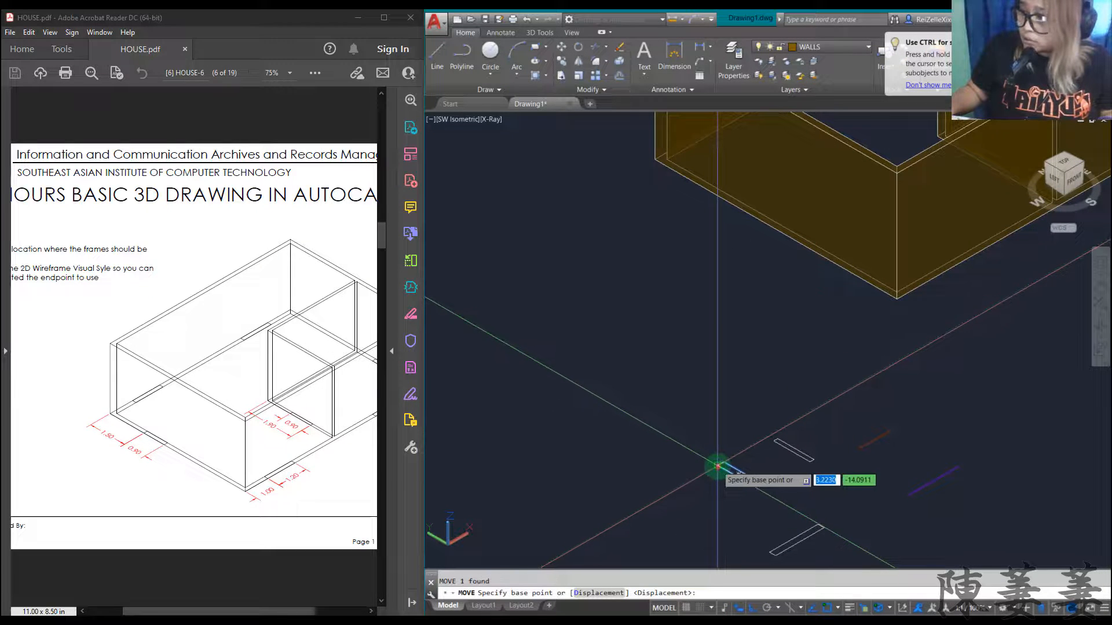
{"action": "left_click", "coordinate": [718, 467]}
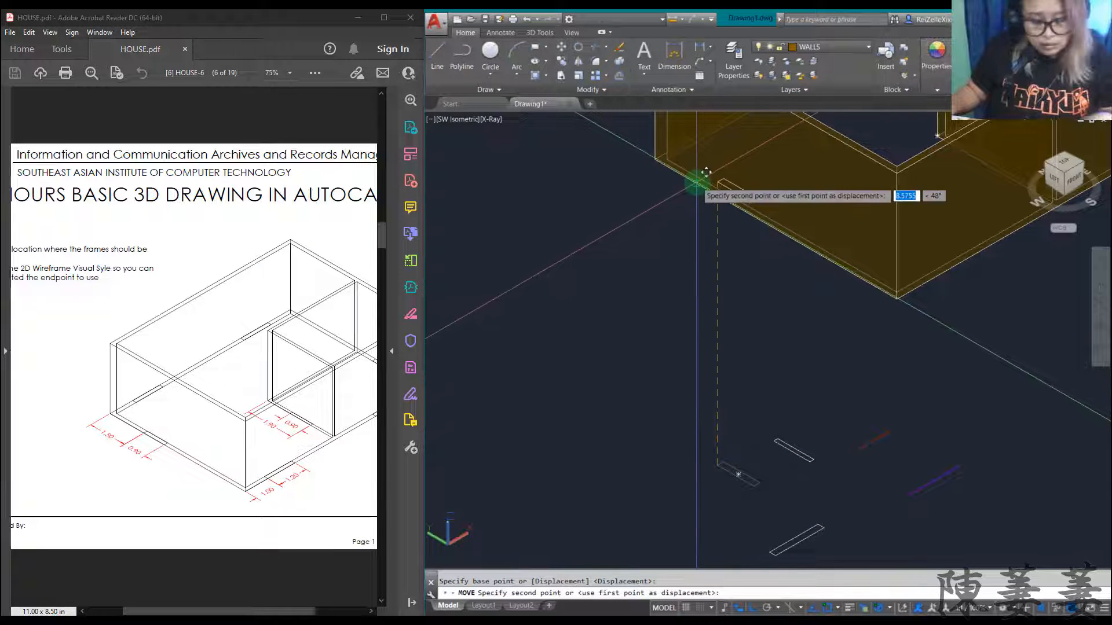
{"action": "type", "text": "END"}
{"action": "key", "text": "Return"}
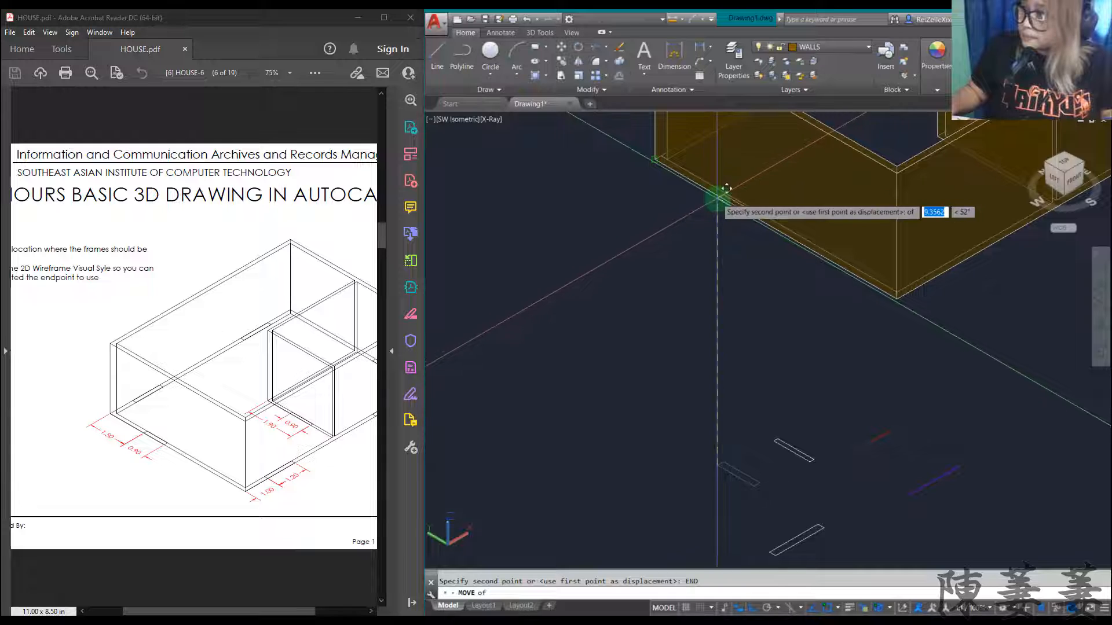
{"action": "key", "text": "Escape"}
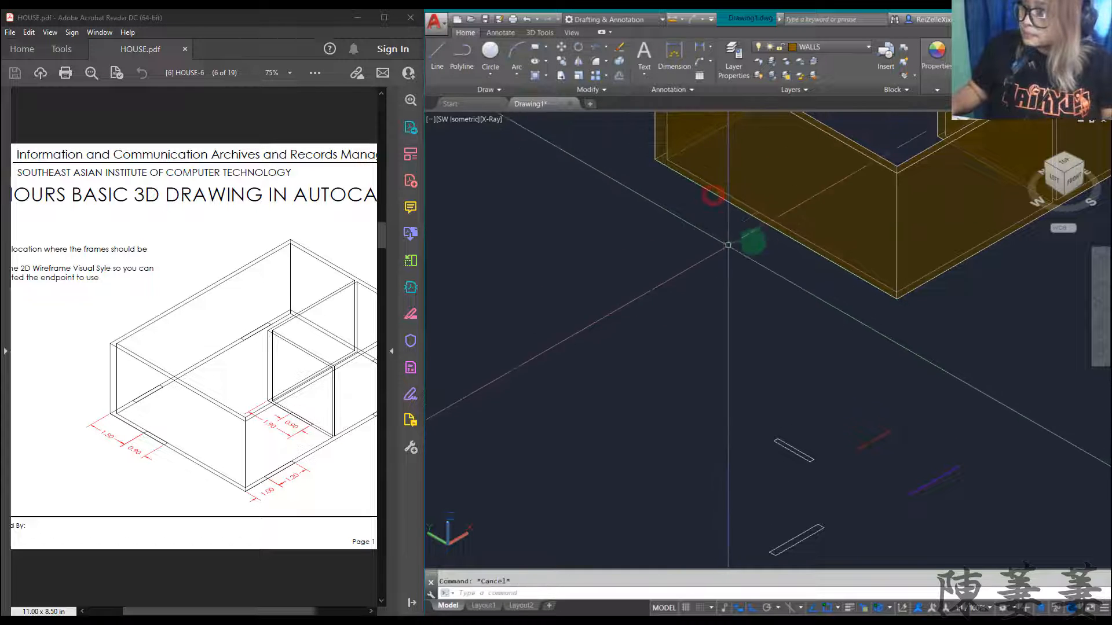
- Set the visual style to 2D Wireframe with the whole house in view
{"action": "scroll", "coordinate": [786, 374], "scroll_direction": "down", "scroll_amount": 5}
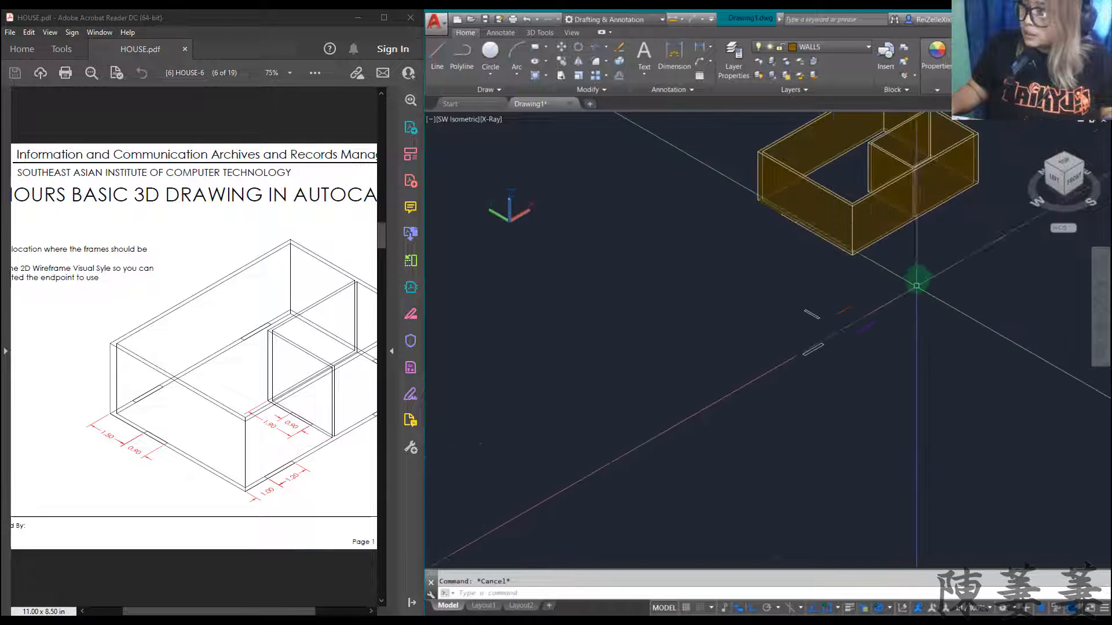
{"action": "scroll", "coordinate": [911, 228], "scroll_direction": "up", "scroll_amount": 2}
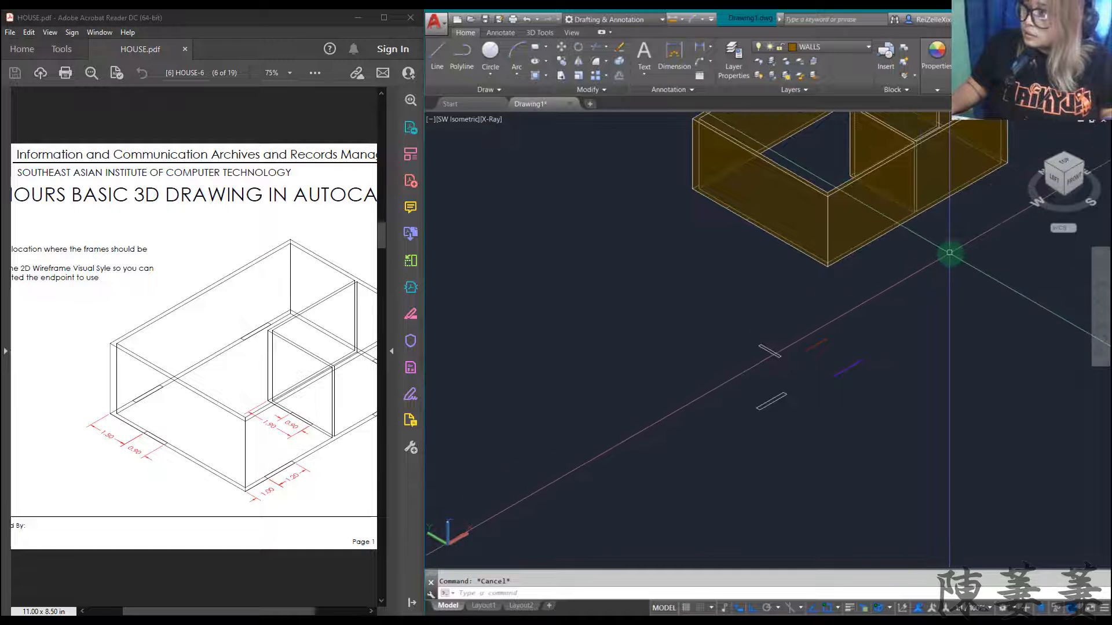
{"action": "left_click", "coordinate": [1100, 286]}
{"action": "left_click_drag", "start_coordinate": [968, 278], "coordinate": [839, 390]}
{"action": "left_click", "coordinate": [493, 120]}
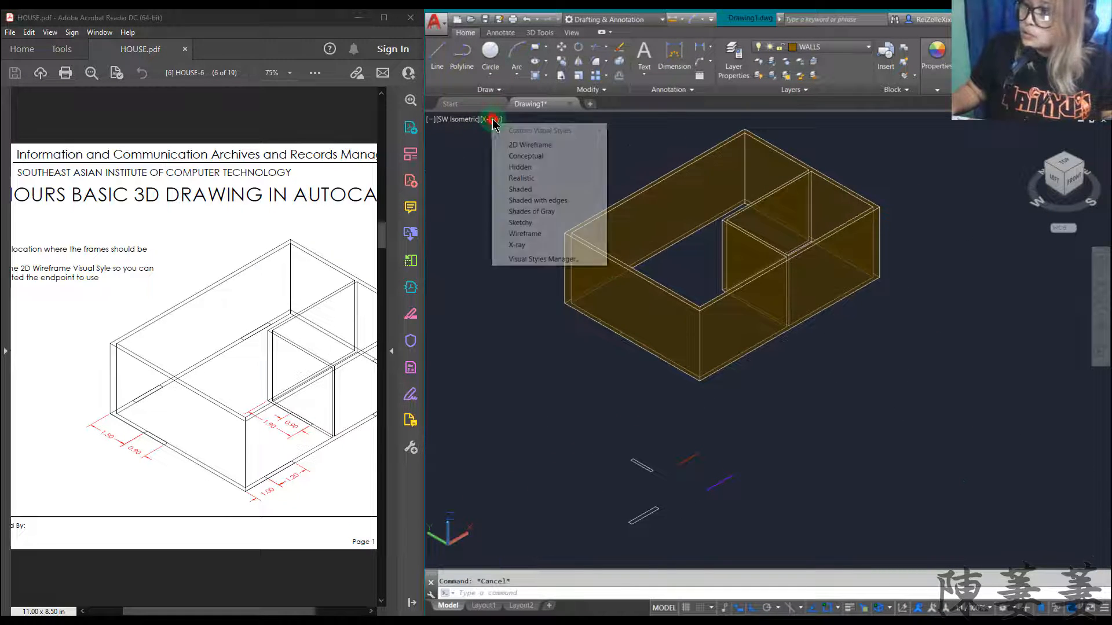
{"action": "left_click", "coordinate": [524, 143]}
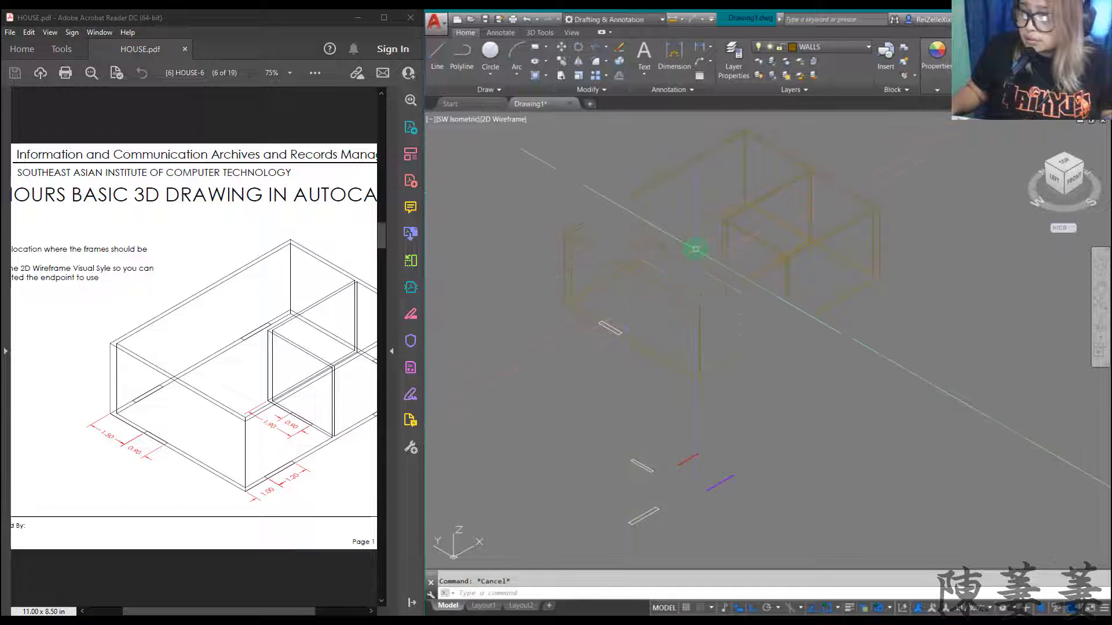
- Draw a 1.9 guide line along the interior partition's bottom edge, starting at the partition's inner corner
{"action": "type", "text": "l"}
{"action": "key", "text": "Return"}
{"action": "scroll", "coordinate": [724, 292], "scroll_direction": "up", "scroll_amount": 5}
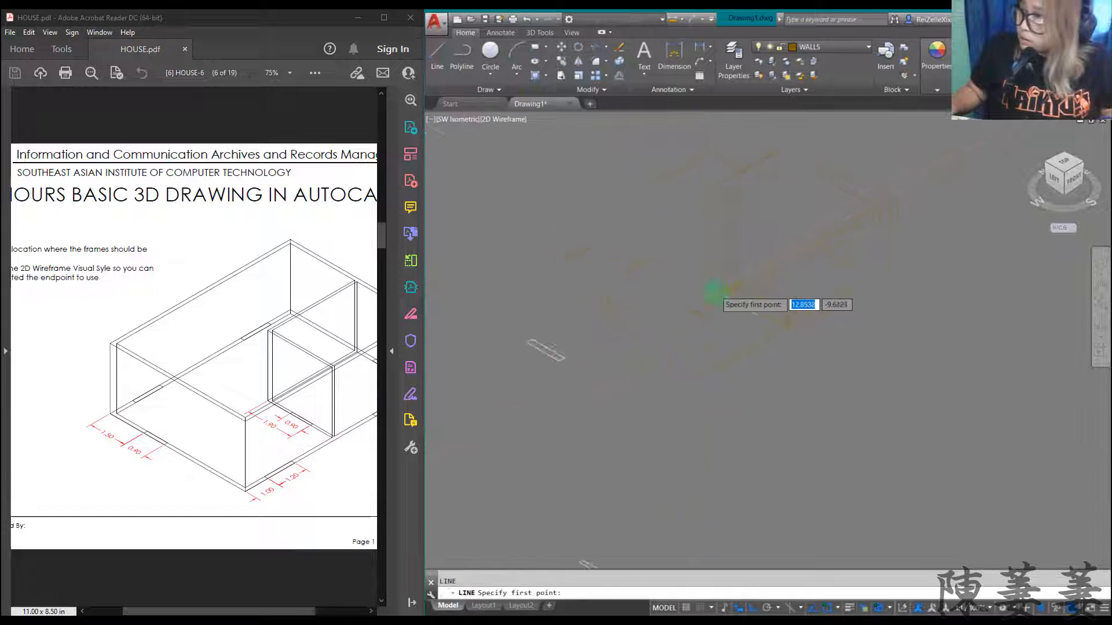
{"action": "left_click", "coordinate": [728, 291]}
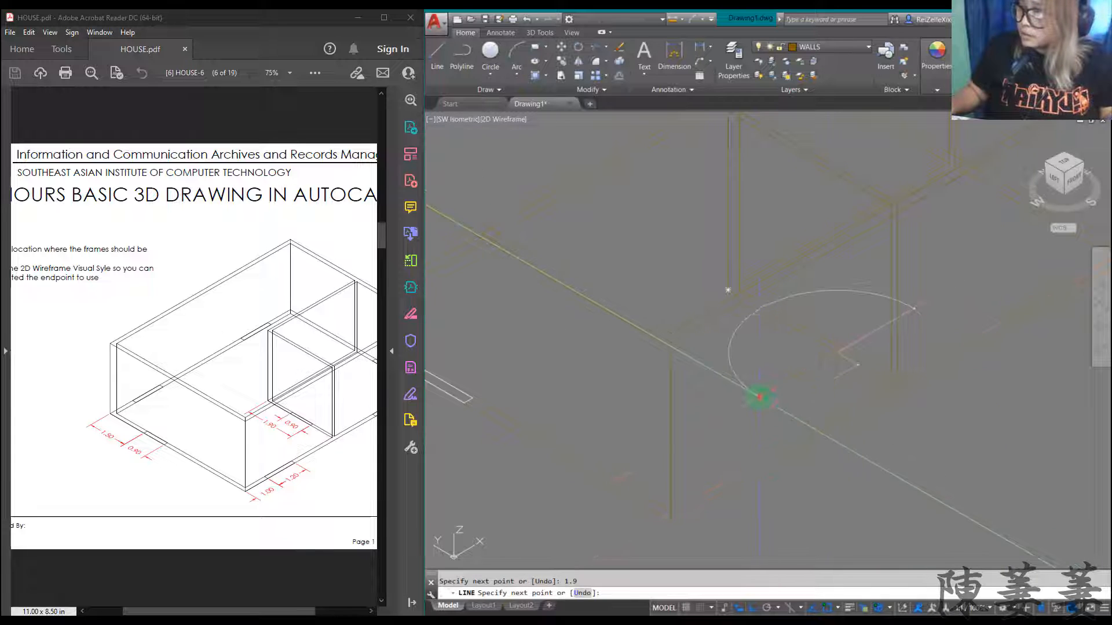
{"action": "key", "text": "Escape"}
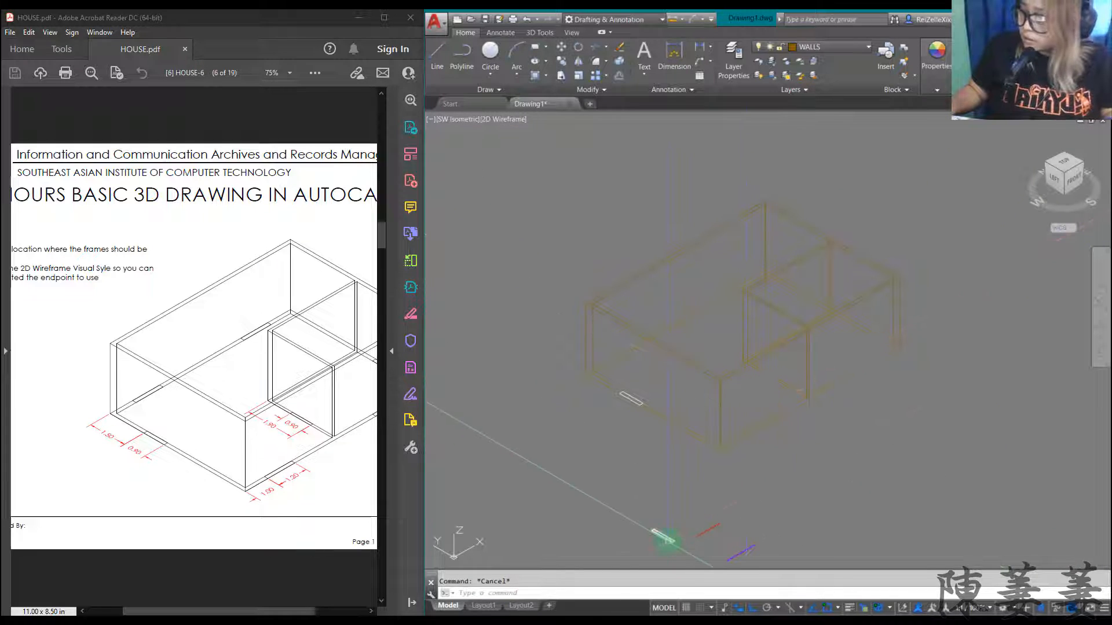
- Move the other rotated door frame outline by its outer corner to the free end of the 1.9 guide line
{"action": "left_click", "coordinate": [665, 540]}
{"action": "type", "text": "M"}
{"action": "key", "text": "Return"}
{"action": "scroll", "coordinate": [671, 541], "scroll_direction": "up", "scroll_amount": 5}
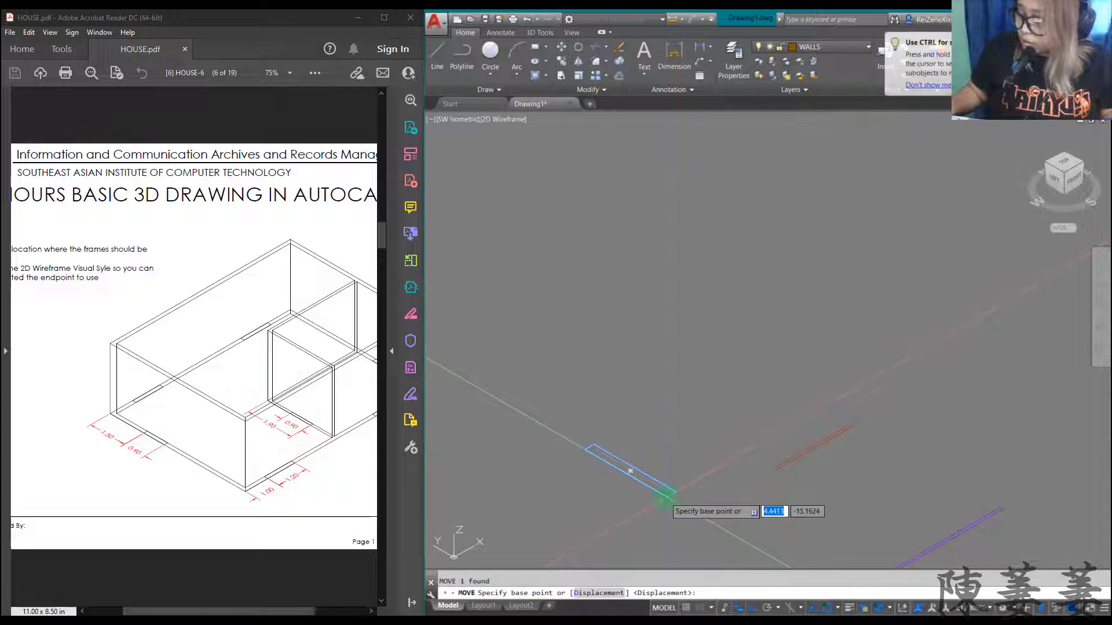
{"action": "left_click", "coordinate": [666, 497]}
{"action": "scroll", "coordinate": [665, 496], "scroll_direction": "down", "scroll_amount": 4}
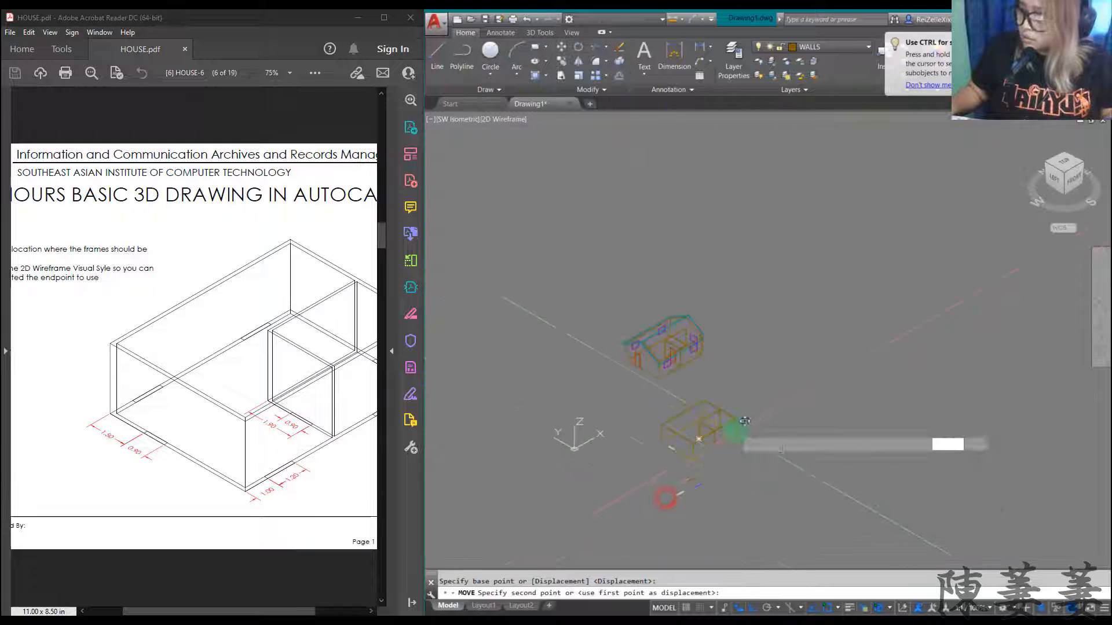
{"action": "scroll", "coordinate": [695, 446], "scroll_direction": "up", "scroll_amount": 4}
{"action": "scroll", "coordinate": [916, 294], "scroll_direction": "down", "scroll_amount": 2}
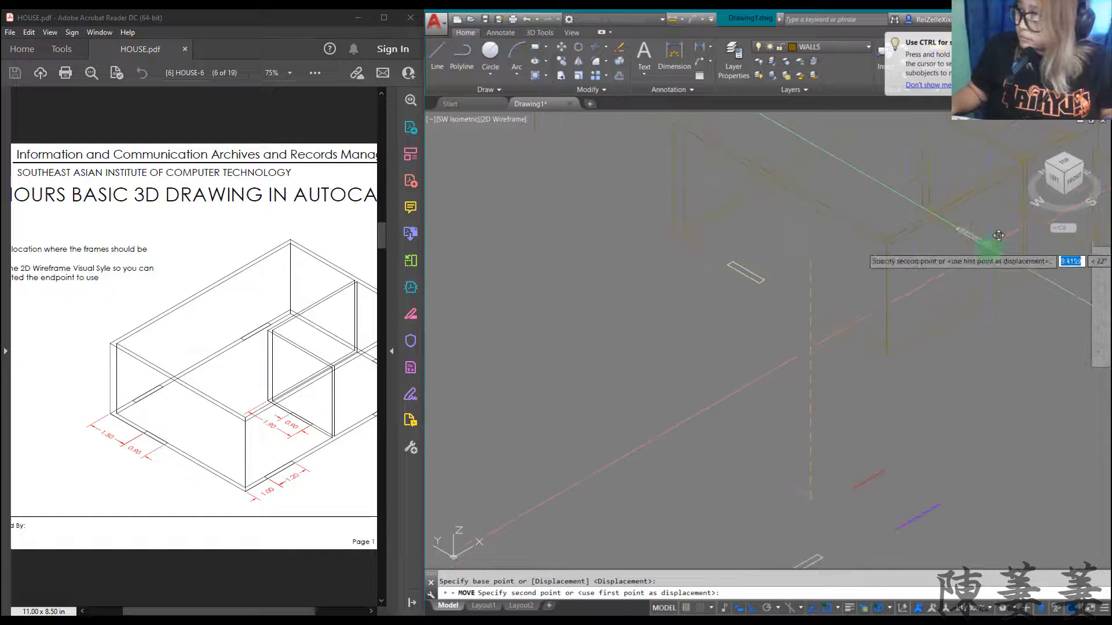
{"action": "left_click", "coordinate": [989, 253]}
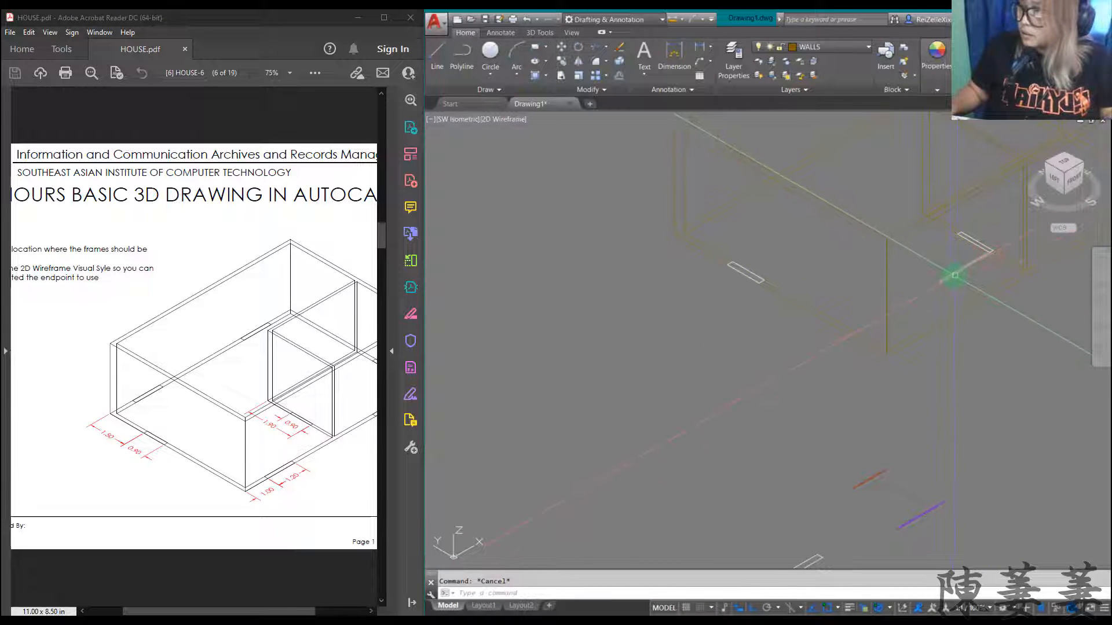
- Erase the 1.9 guide line beside the partition's door frame outline
{"action": "left_click", "coordinate": [954, 275]}
{"action": "key", "text": "Delete"}
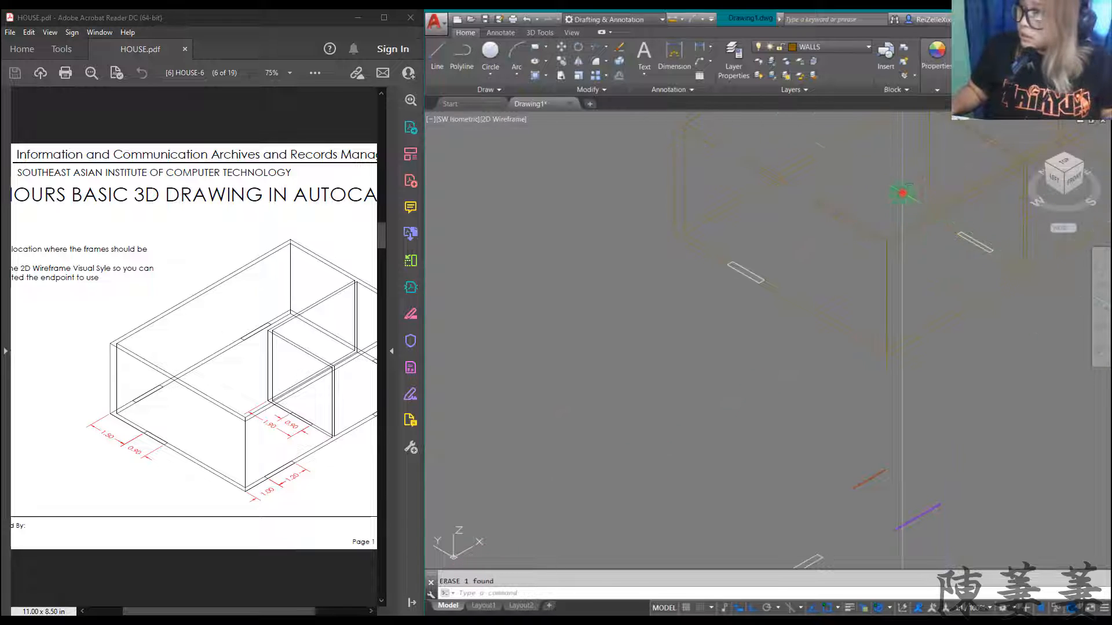
{"action": "left_click", "coordinate": [901, 193]}
{"action": "left_click", "coordinate": [972, 275]}
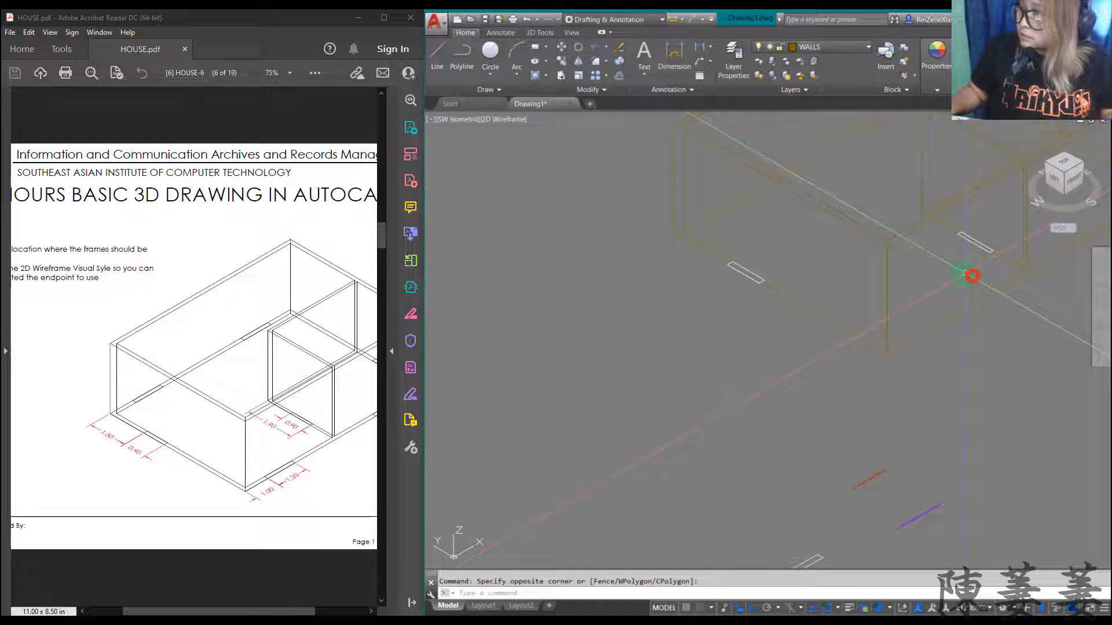
{"action": "left_click", "coordinate": [950, 229]}
{"action": "left_click", "coordinate": [995, 273]}
{"action": "type", "text": "E"}
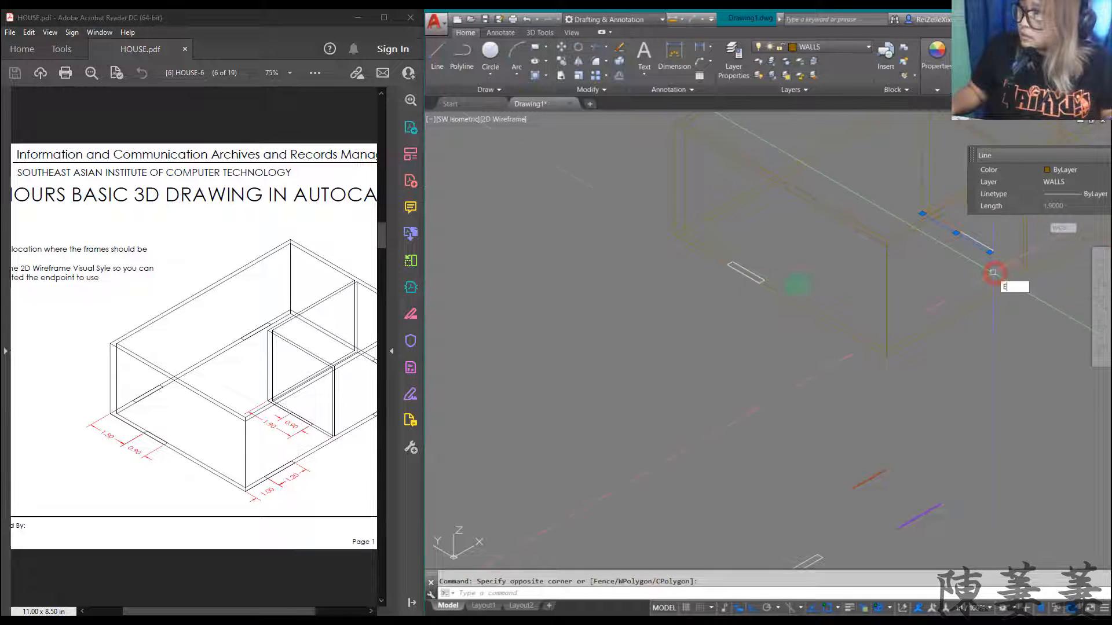
{"action": "key", "text": "Return"}
- Erase the 1.5 guide line beside the end wall's door frame outline
{"action": "left_click", "coordinate": [647, 210]}
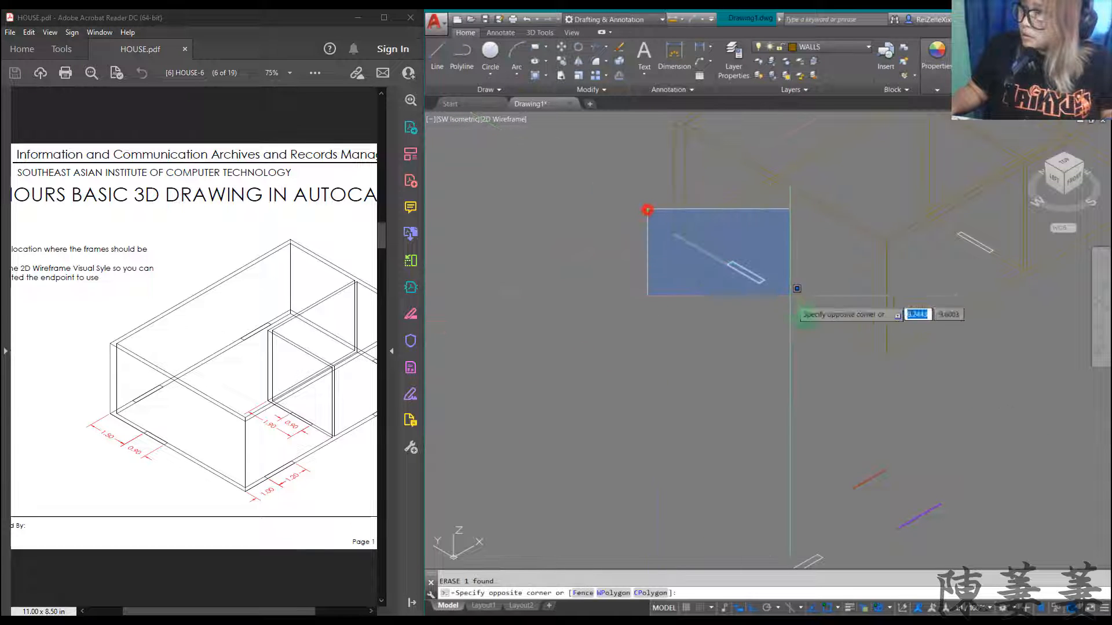
{"action": "left_click", "coordinate": [803, 321]}
{"action": "key", "text": "Escape"}
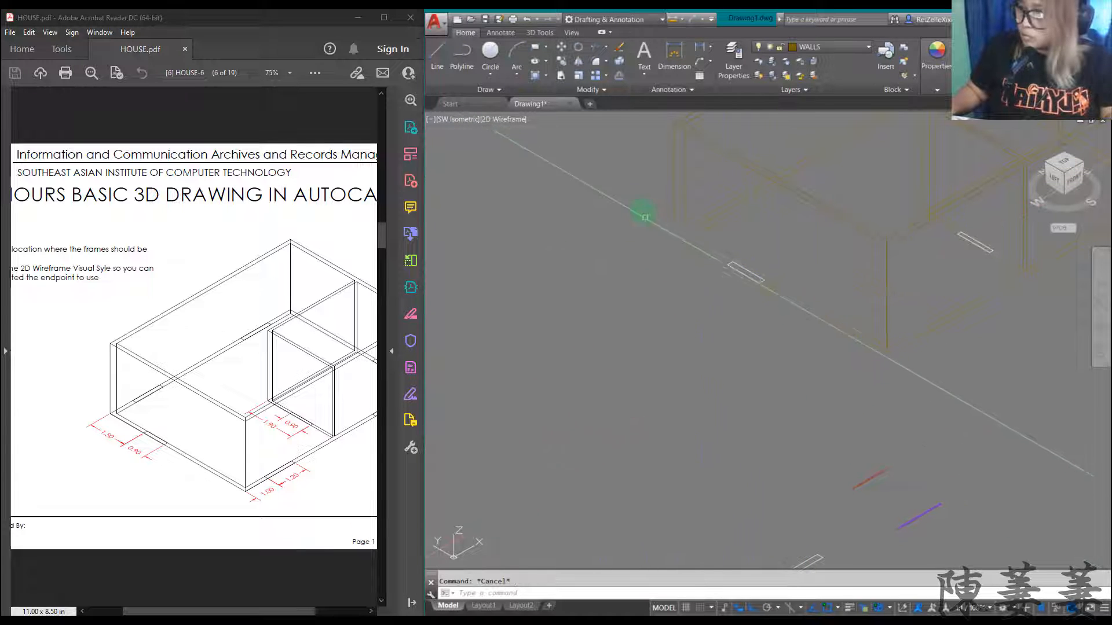
{"action": "left_click", "coordinate": [641, 198]}
{"action": "left_click", "coordinate": [736, 291]}
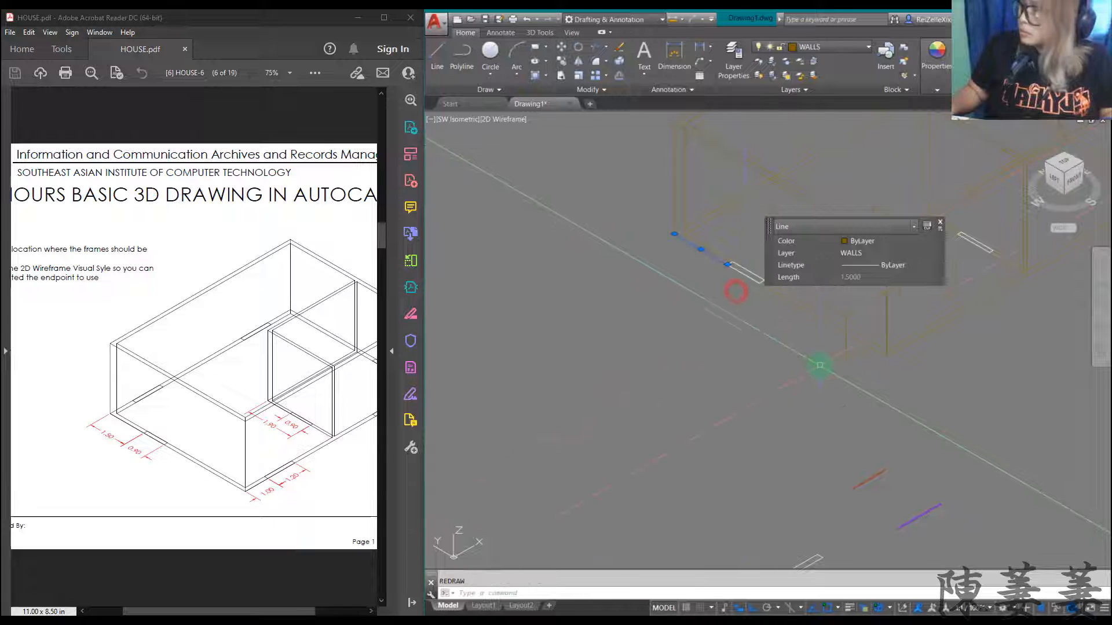
{"action": "key", "text": "Escape"}
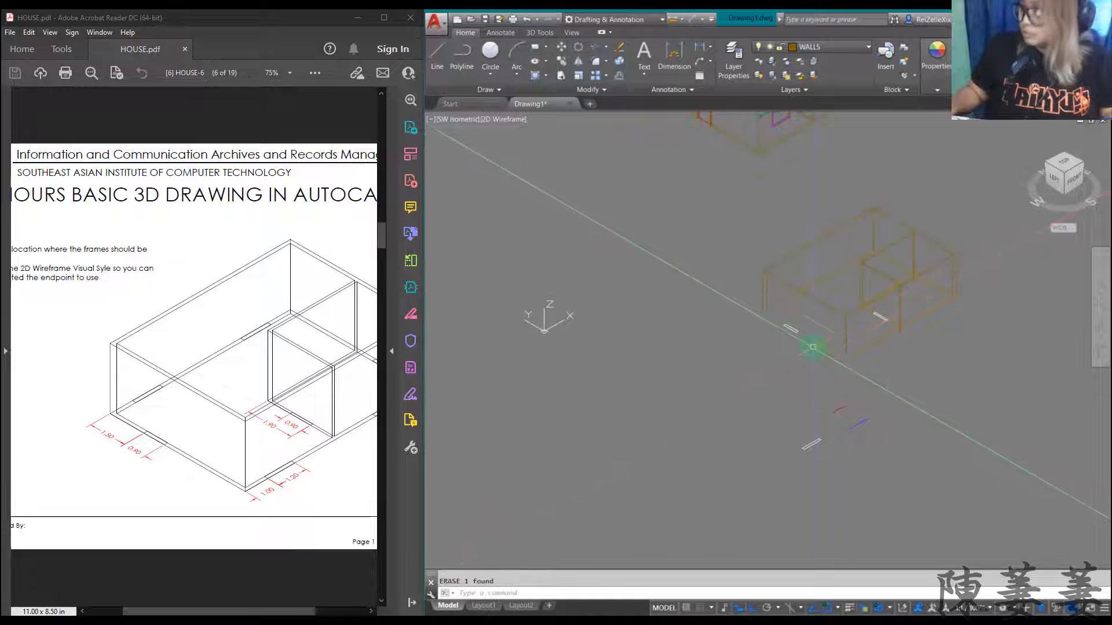
- Draw a guide line of length 1 along the front long wall's outer bottom edge, starting at its corner with the end wall
{"action": "middle_click_drag", "start_coordinate": [812, 345], "coordinate": [878, 323]}
{"action": "scroll", "coordinate": [795, 489], "scroll_direction": "down", "scroll_amount": 2}
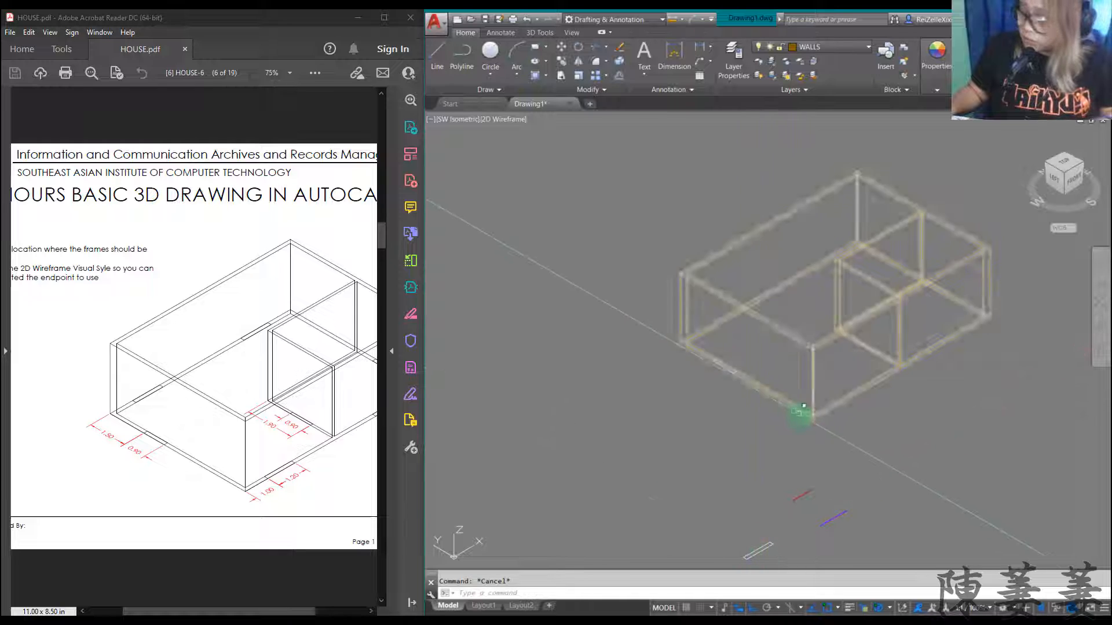
{"action": "type", "text": "l"}
{"action": "key", "text": "Return"}
{"action": "scroll", "coordinate": [813, 427], "scroll_direction": "up", "scroll_amount": 3}
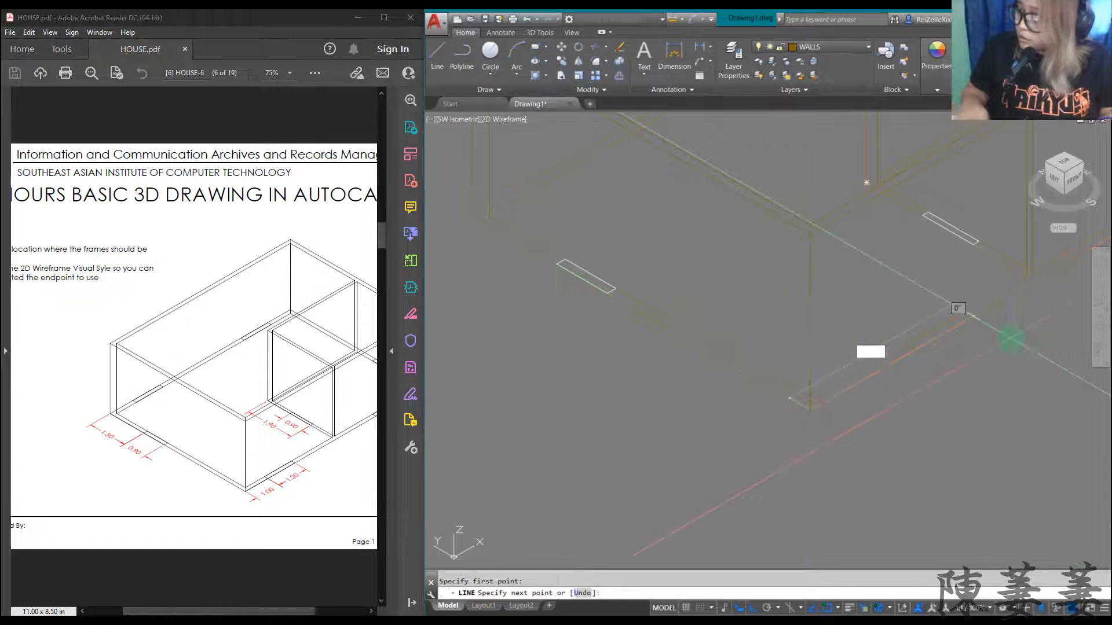
{"action": "type", "text": "1"}
{"action": "key", "text": "Return"}
{"action": "left_click", "coordinate": [979, 414]}
{"action": "key", "text": "Escape"}
- Draw a guide line along the front long wall's outer bottom edge, running back from the wall's far east corner
{"action": "scroll", "coordinate": [980, 414], "scroll_direction": "down", "scroll_amount": 5}
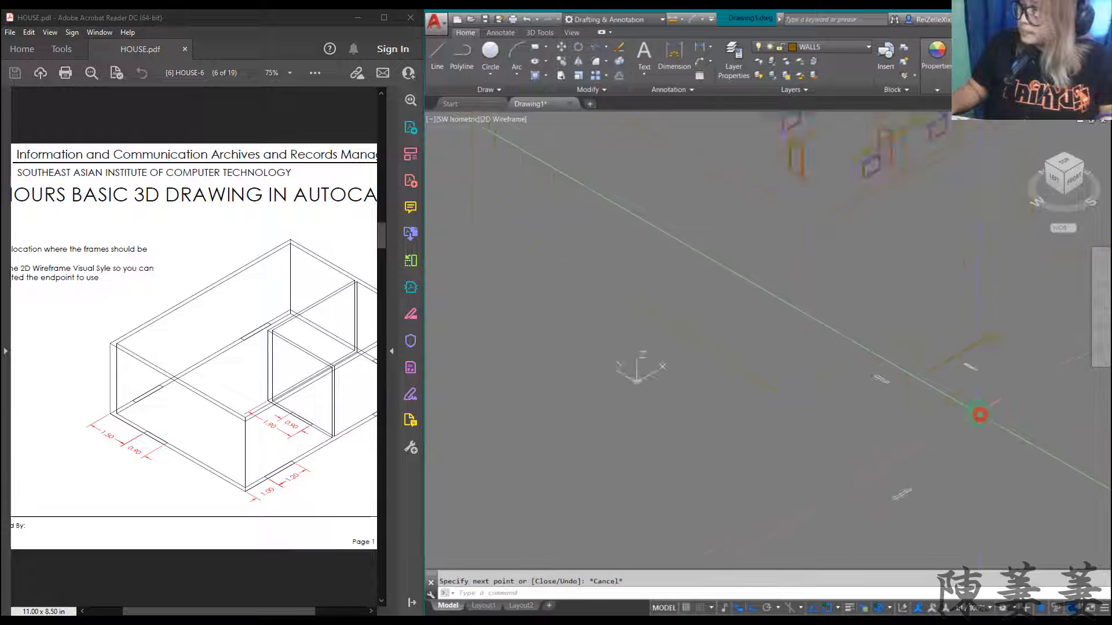
{"action": "scroll", "coordinate": [980, 414], "scroll_direction": "down", "scroll_amount": 4}
{"action": "scroll", "coordinate": [984, 376], "scroll_direction": "up", "scroll_amount": 5}
{"action": "type", "text": "l"}
{"action": "key", "text": "Return"}
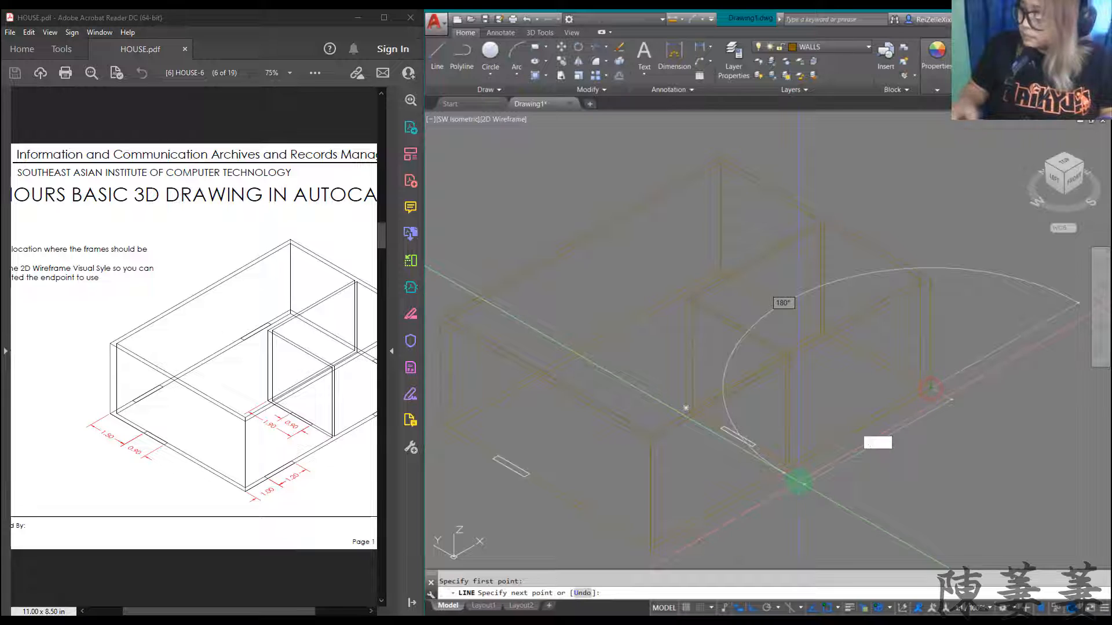
{"action": "key", "text": "Escape"}
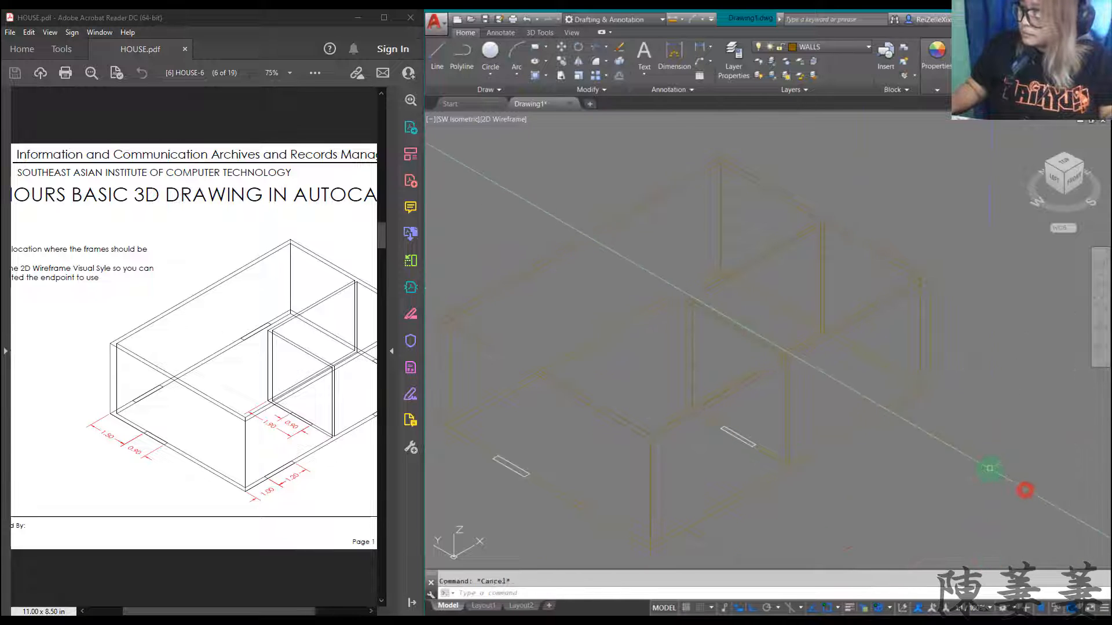
- Copy the window frame outline by its near corner to the free end of the length 1 guide line on the front wall
{"action": "scroll", "coordinate": [989, 468], "scroll_direction": "down", "scroll_amount": 4}
{"action": "middle_click_drag", "start_coordinate": [814, 539], "coordinate": [784, 436]}
{"action": "scroll", "coordinate": [796, 481], "scroll_direction": "up", "scroll_amount": 4}
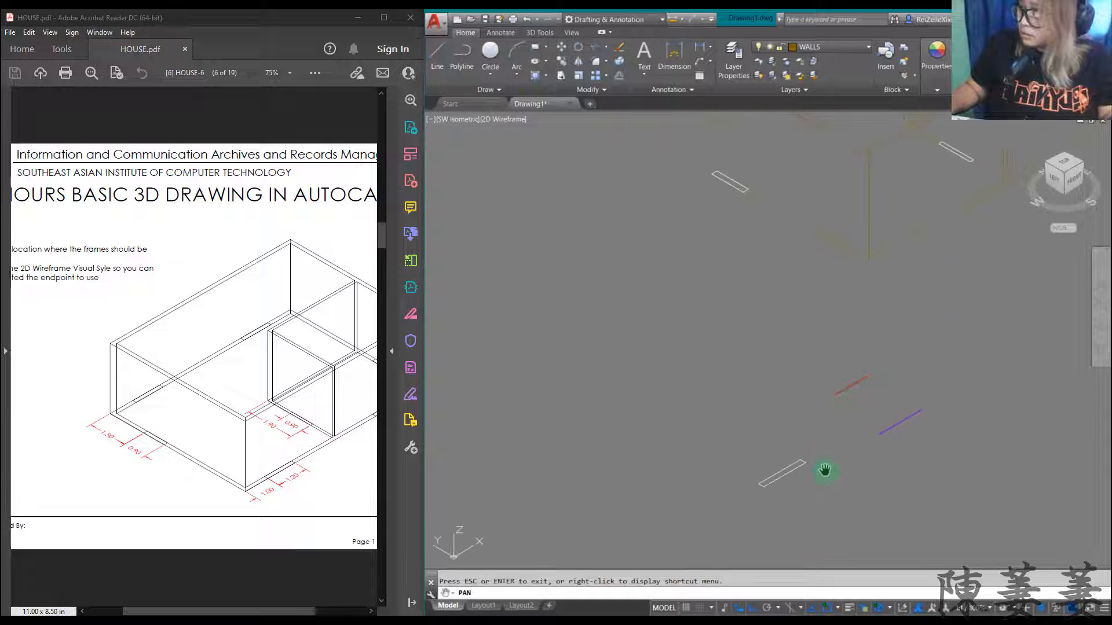
{"action": "left_click_drag", "start_coordinate": [886, 400], "coordinate": [788, 398]}
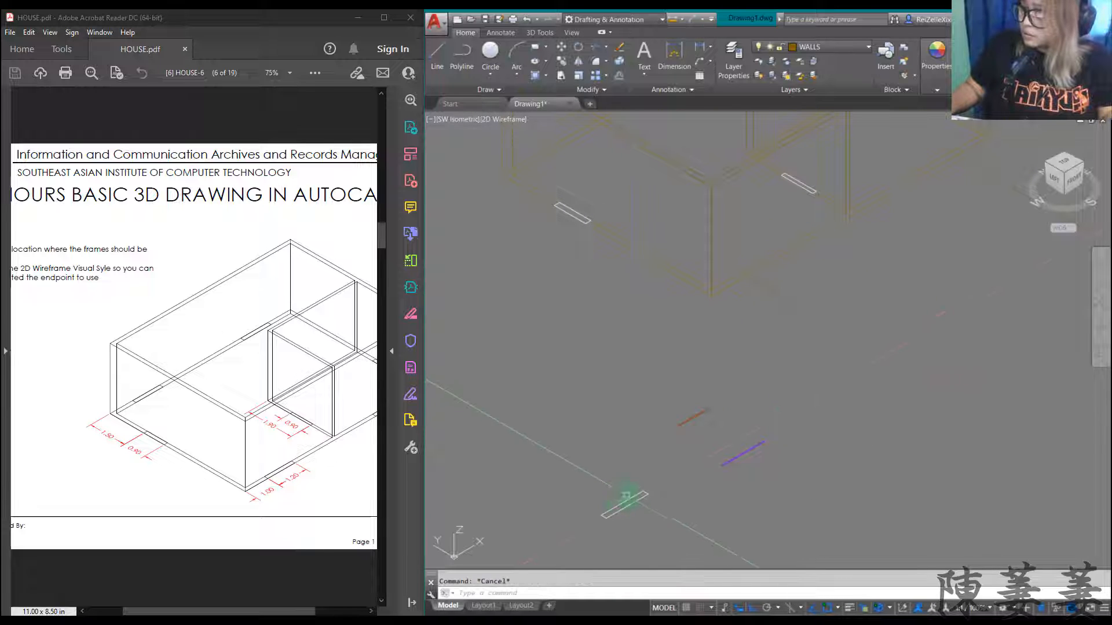
{"action": "left_click", "coordinate": [631, 502]}
{"action": "type", "text": "co"}
{"action": "key", "text": "Return"}
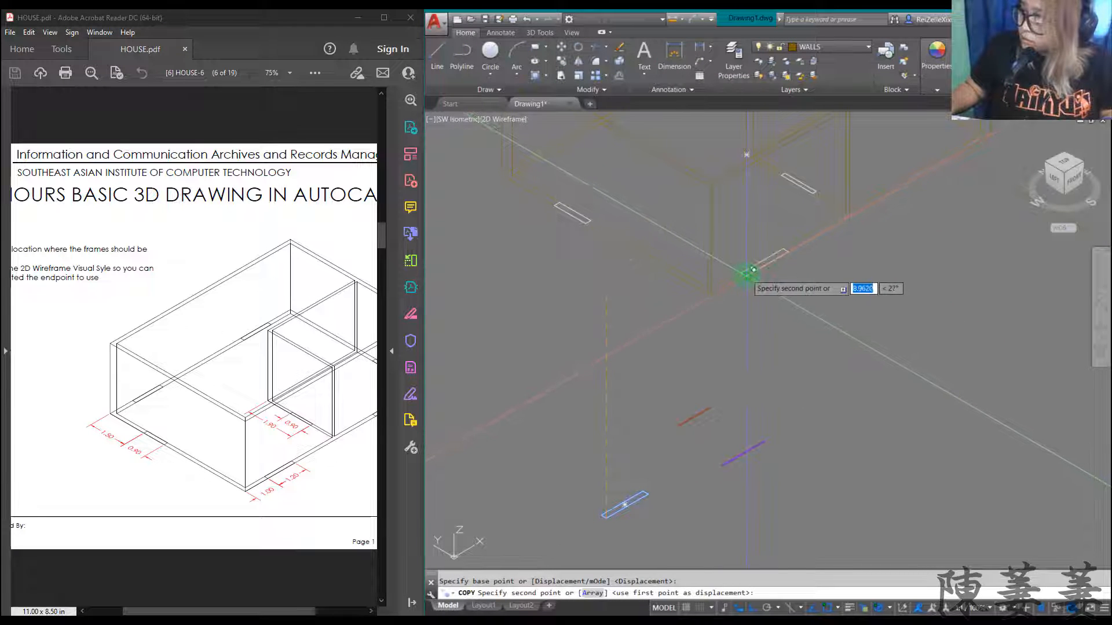
{"action": "left_click", "coordinate": [748, 273]}
{"action": "key", "text": "Escape"}
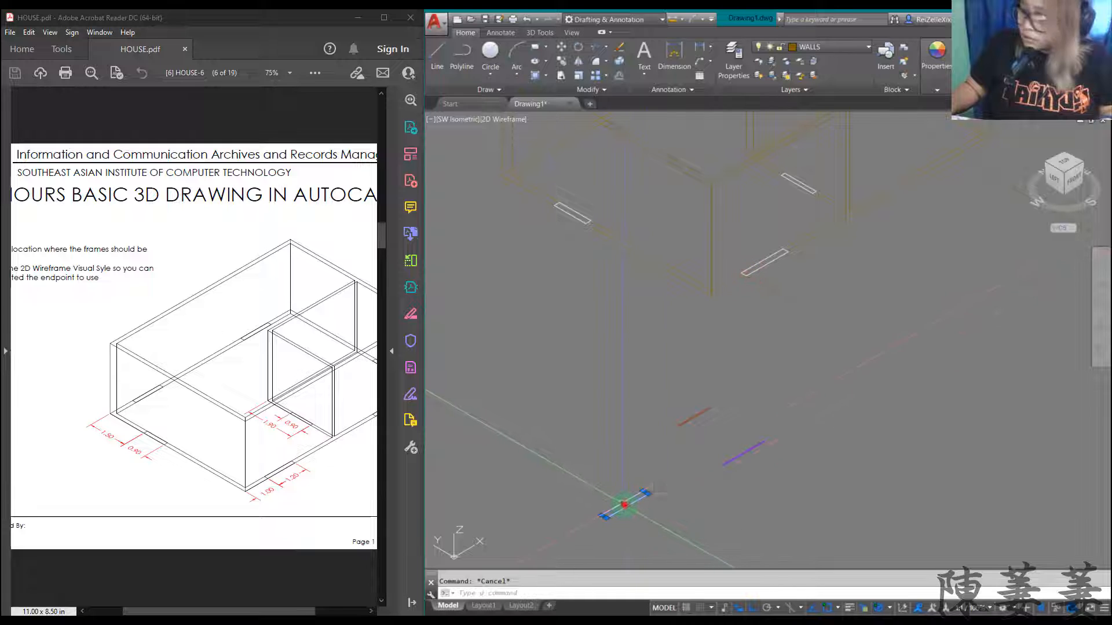
- Copy the window frame outline by its far corner to the free end of the guide line from the front wall's east corner
{"action": "type", "text": "co"}
{"action": "key", "text": "Return"}
{"action": "left_click", "coordinate": [648, 496]}
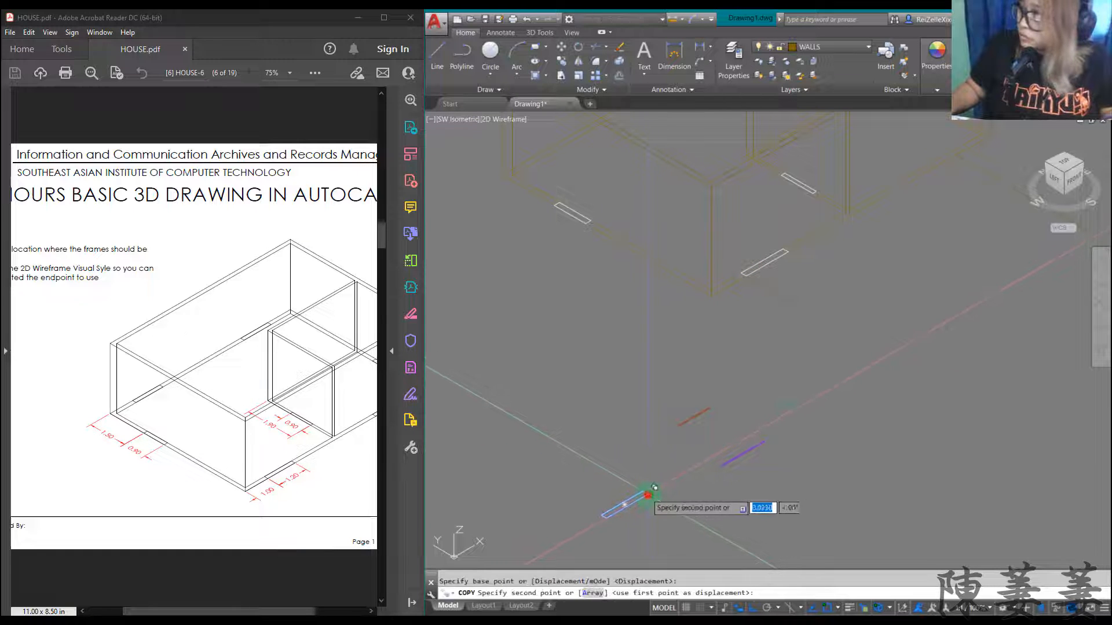
{"action": "left_click", "coordinate": [957, 154]}
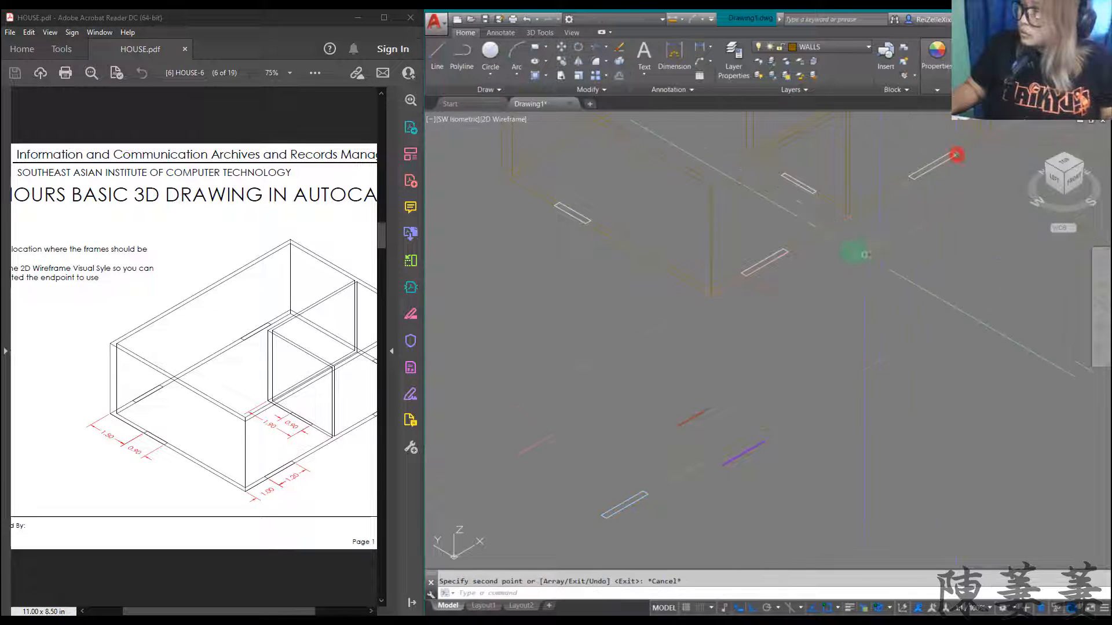
- Erase the guide lines at the front long wall's corner with the end wall
{"action": "key", "text": "Escape"}
{"action": "left_click", "coordinate": [685, 251]}
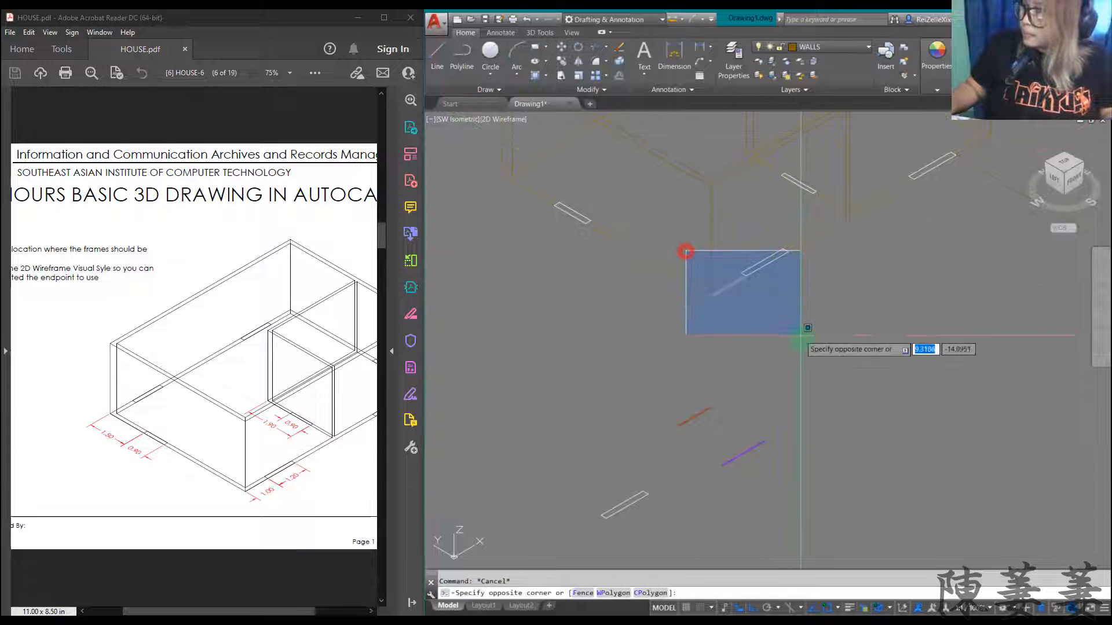
{"action": "left_click", "coordinate": [811, 347]}
{"action": "type", "text": "e"}
{"action": "key", "text": "Return"}
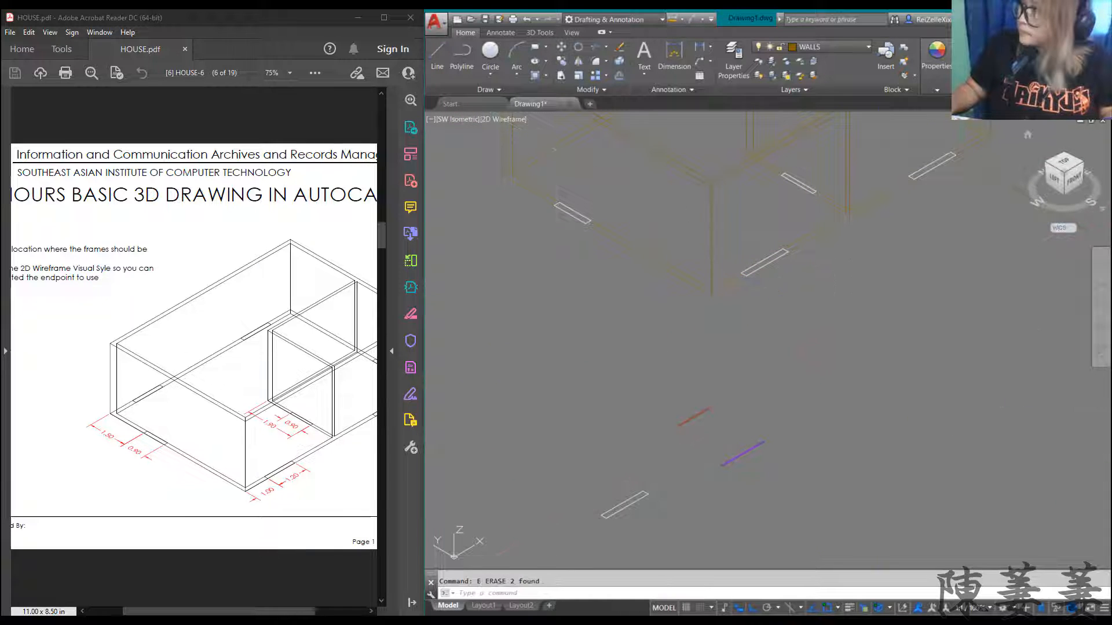
- Erase the guide lines at the front long wall's far east corner
{"action": "left_click", "coordinate": [950, 125]}
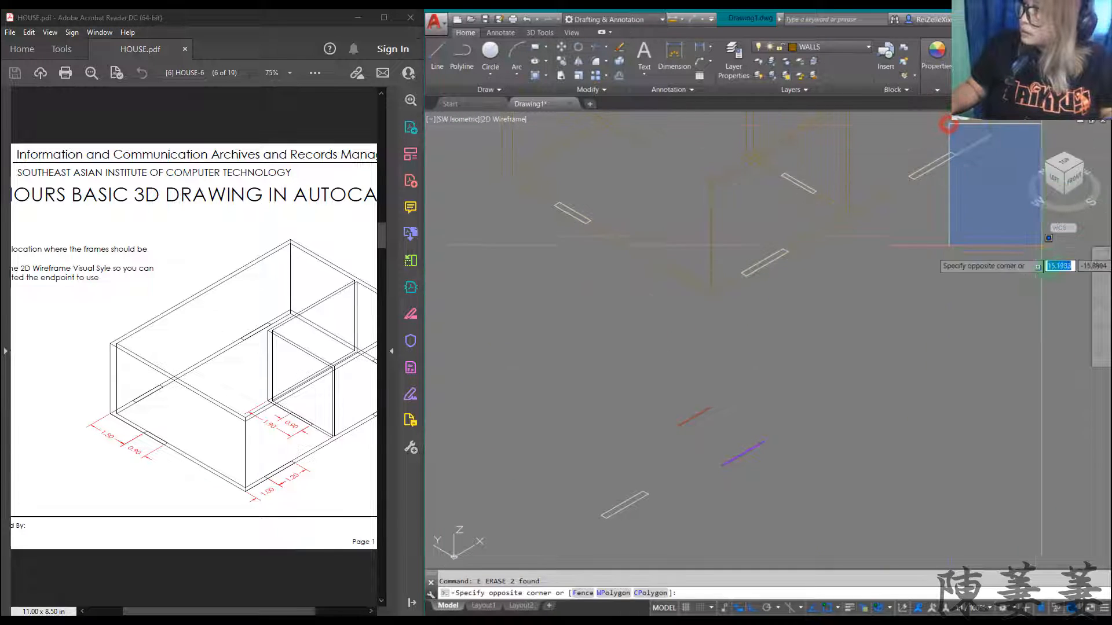
{"action": "left_click", "coordinate": [1091, 323]}
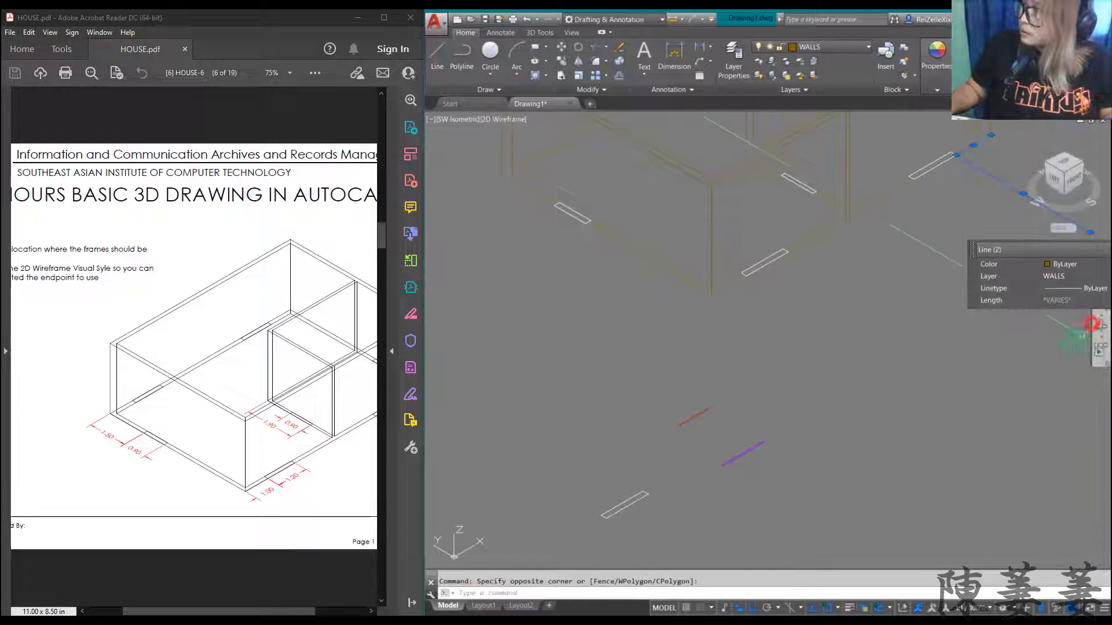
{"action": "type", "text": "e"}
{"action": "key", "text": "Return"}
- Mirror the two front window frame outlines onto the back long wall about the end wall's midpoint, parallel to the long walls, keeping the originals
{"action": "scroll", "coordinate": [922, 178], "scroll_direction": "up", "scroll_amount": 4}
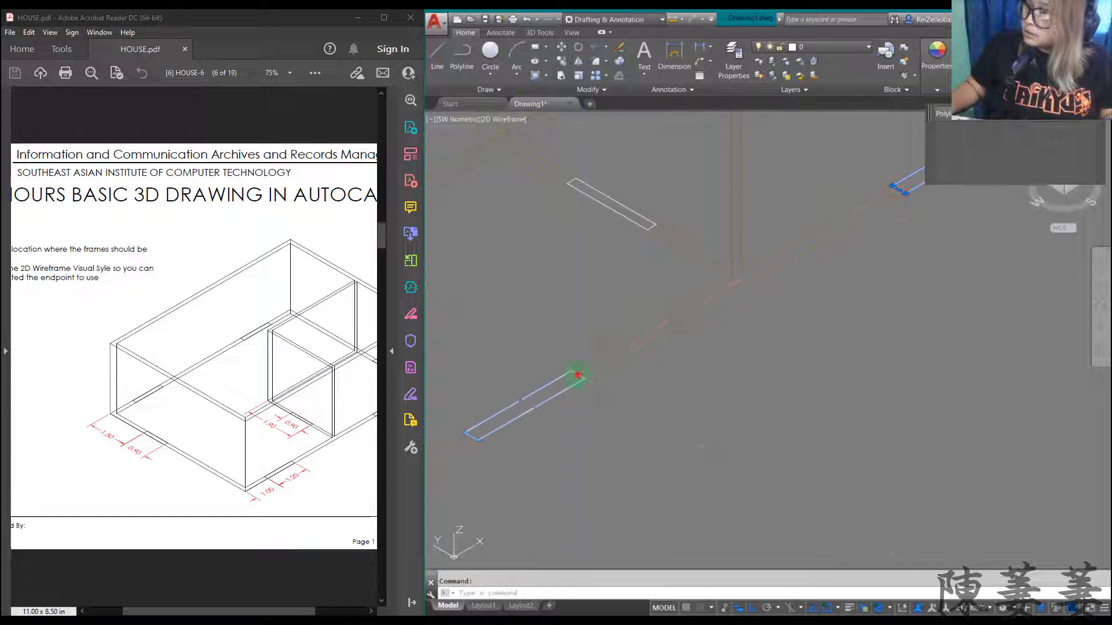
{"action": "left_click", "coordinate": [577, 376]}
{"action": "scroll", "coordinate": [641, 392], "scroll_direction": "down", "scroll_amount": 4}
{"action": "scroll", "coordinate": [616, 406], "scroll_direction": "up", "scroll_amount": 4}
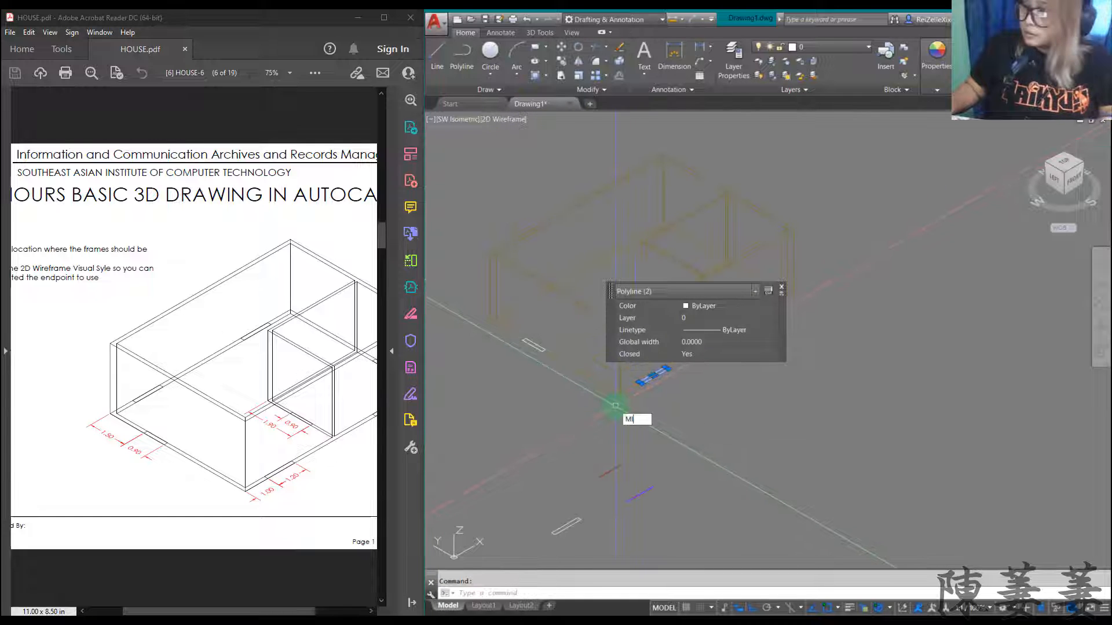
{"action": "type", "text": "MI"}
{"action": "key", "text": "Return"}
{"action": "left_click", "coordinate": [552, 361]}
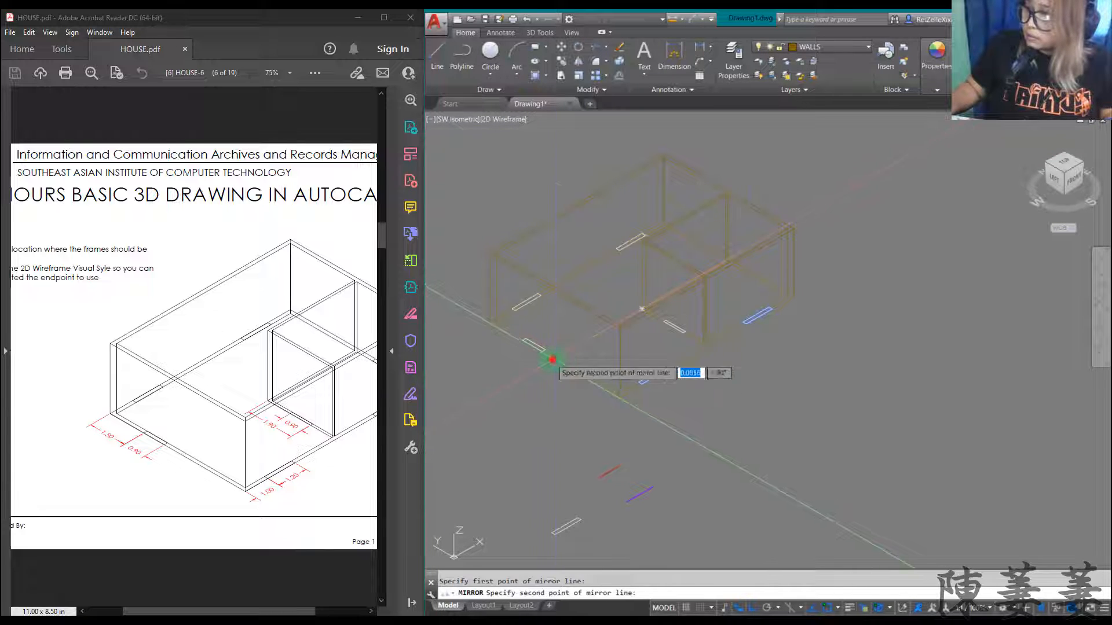
{"action": "left_click", "coordinate": [902, 211]}
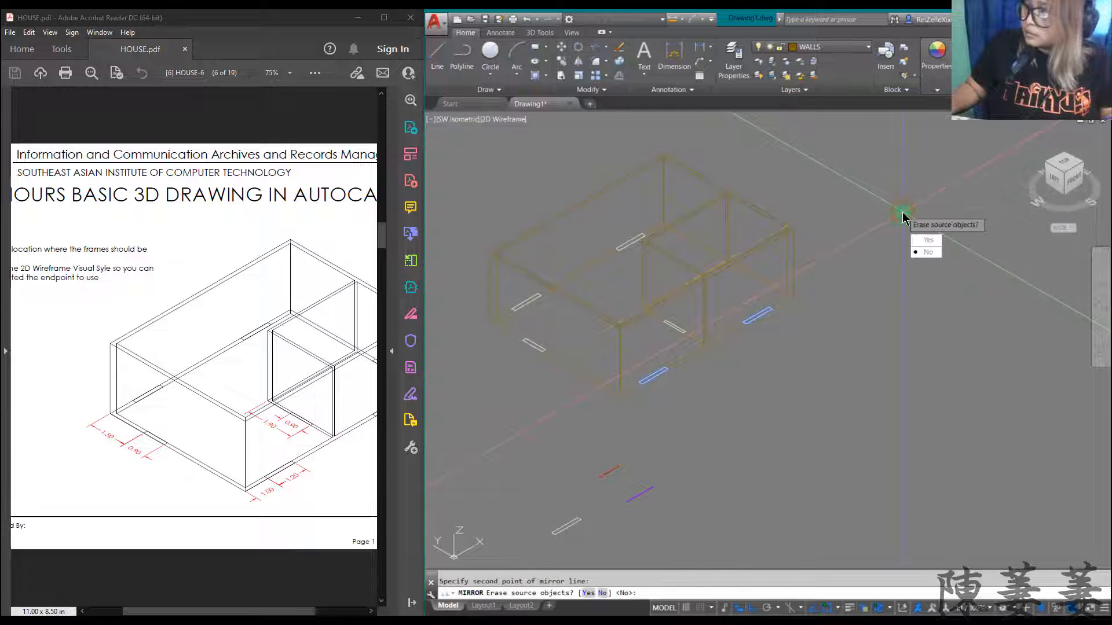
{"action": "key", "text": "Return"}
{"action": "key", "text": "Escape"}
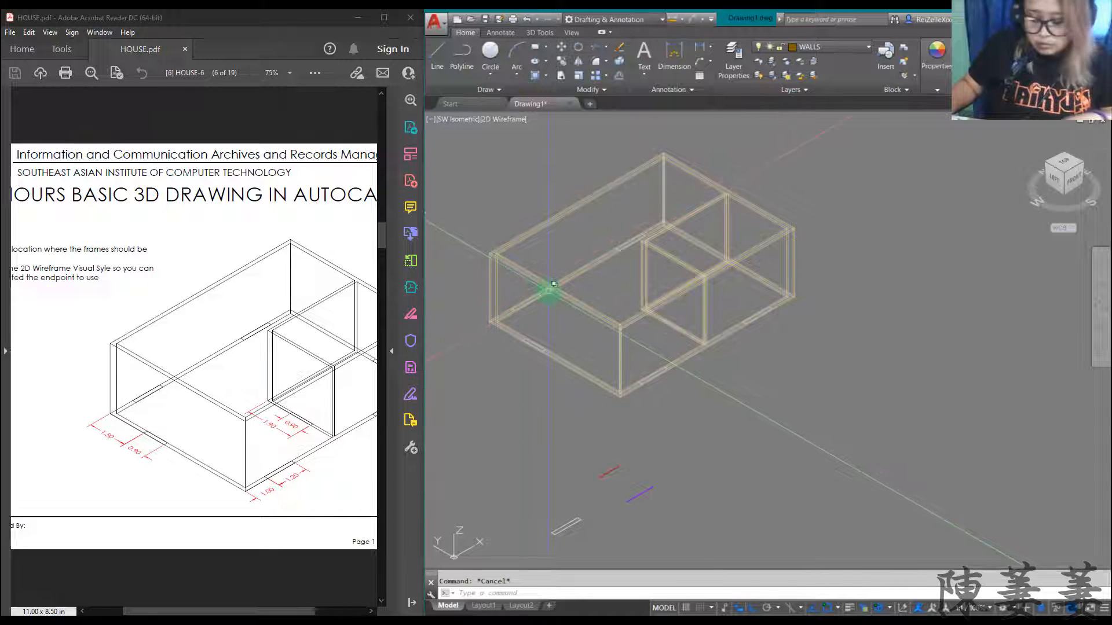
- Bring the whole house into view and consult page 7 (HOUSE-7) of HOUSE.pdf for the door and window frame extrusion
{"action": "key", "text": "Return"}
{"action": "mouse_move", "coordinate": [514, 377]}
{"action": "left_mouse_down"}
{"action": "mouse_move", "coordinate": [618, 409]}
{"action": "mouse_move", "coordinate": [604, 455]}
{"action": "left_mouse_up"}
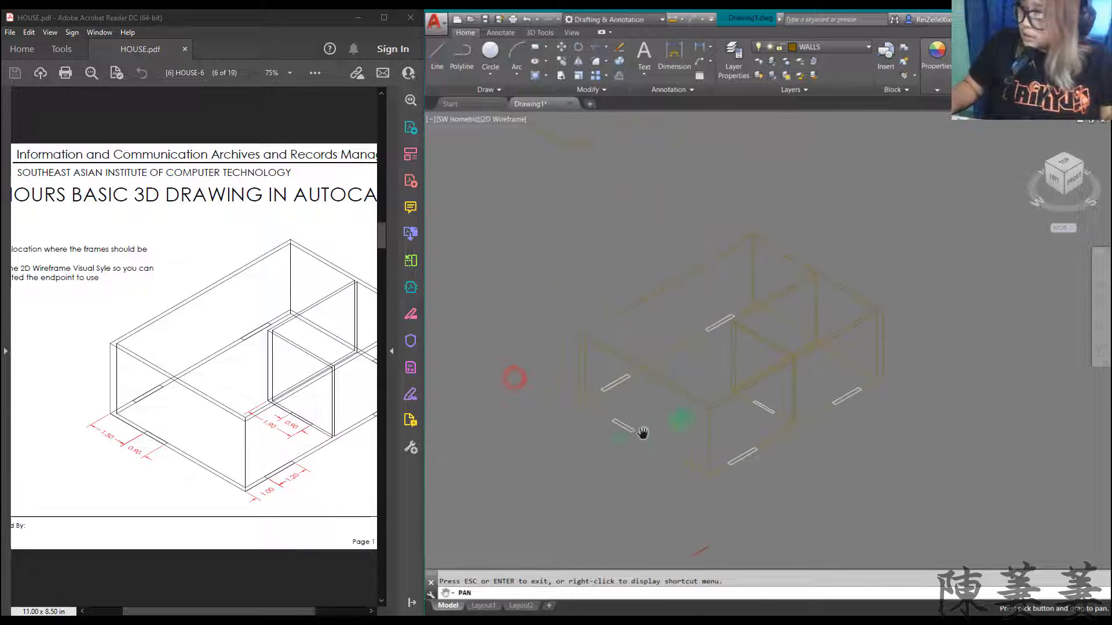
{"action": "scroll", "coordinate": [648, 417], "scroll_direction": "up", "scroll_amount": 5}
{"action": "scroll", "coordinate": [666, 397], "scroll_direction": "down", "scroll_amount": 3}
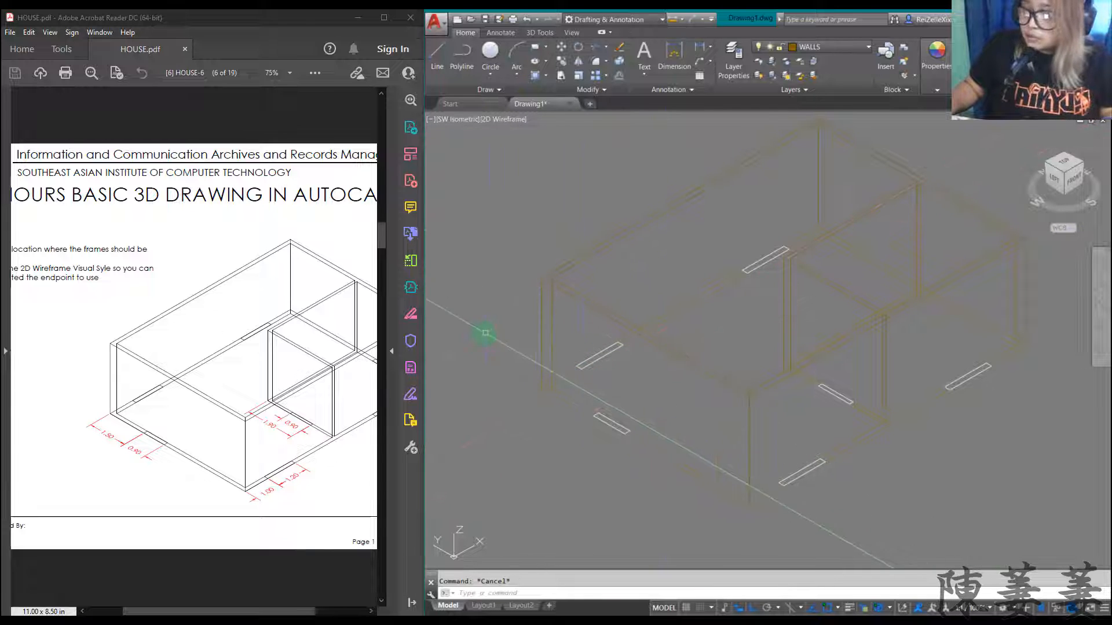
{"action": "left_click", "coordinate": [246, 569]}
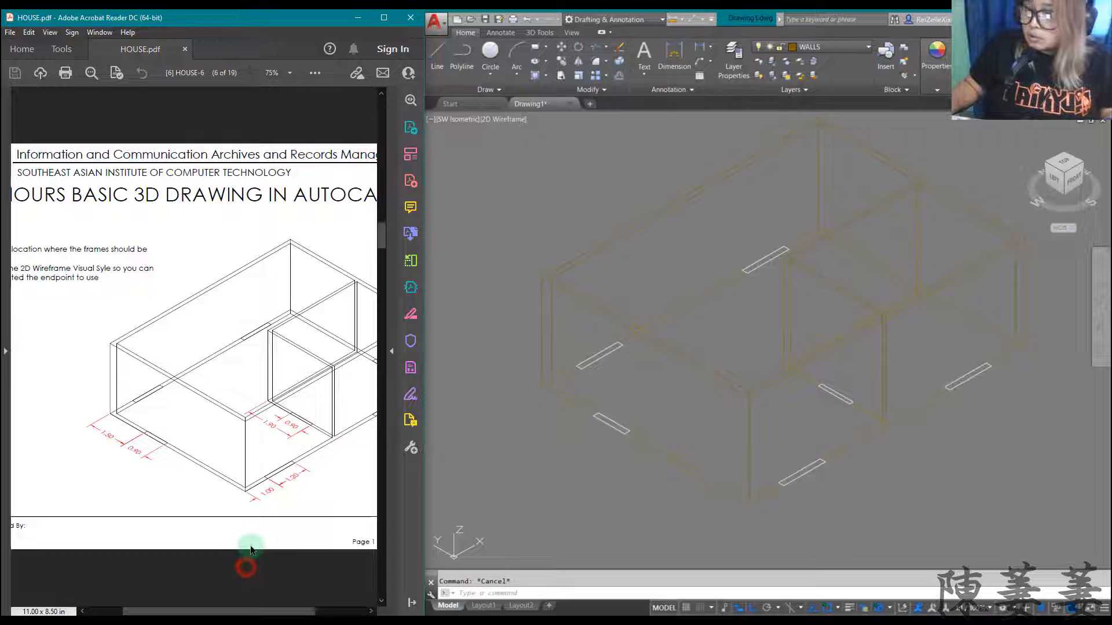
{"action": "scroll", "coordinate": [251, 550], "scroll_direction": "down", "scroll_amount": 1}
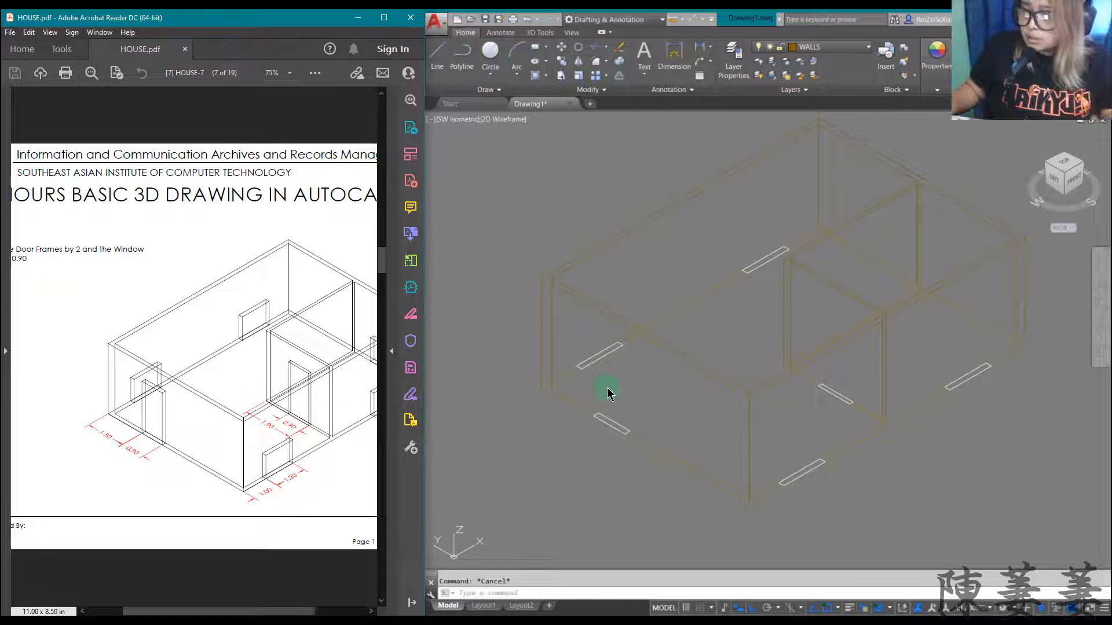
- Make DOORS the current layer
{"action": "scroll", "coordinate": [592, 467], "scroll_direction": "up", "scroll_amount": 5}
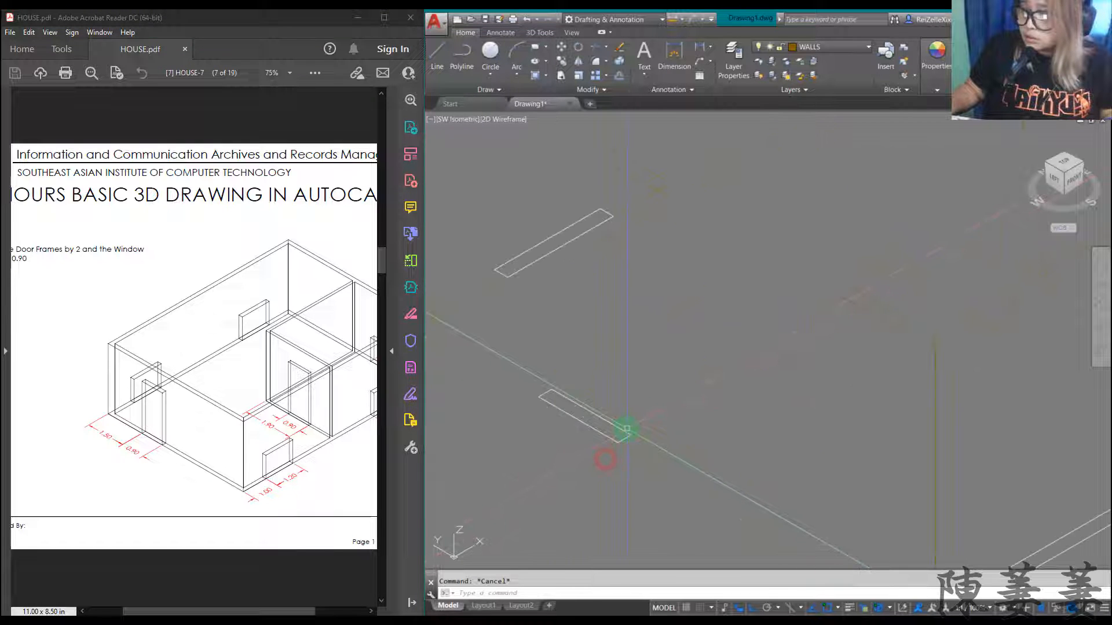
{"action": "left_click", "coordinate": [837, 49]}
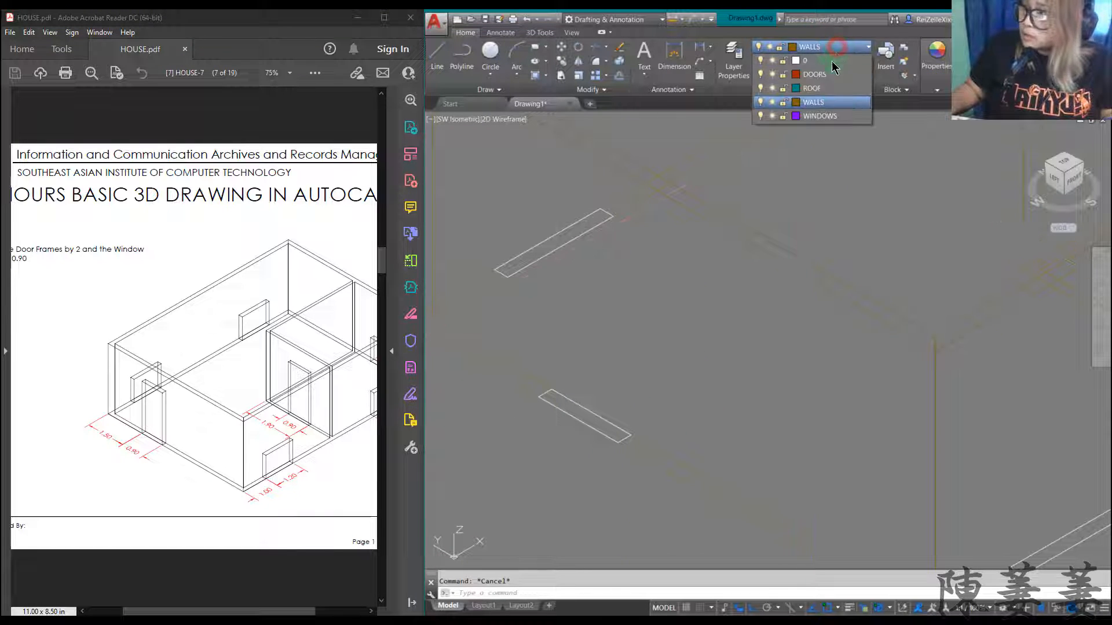
{"action": "left_click", "coordinate": [827, 75]}
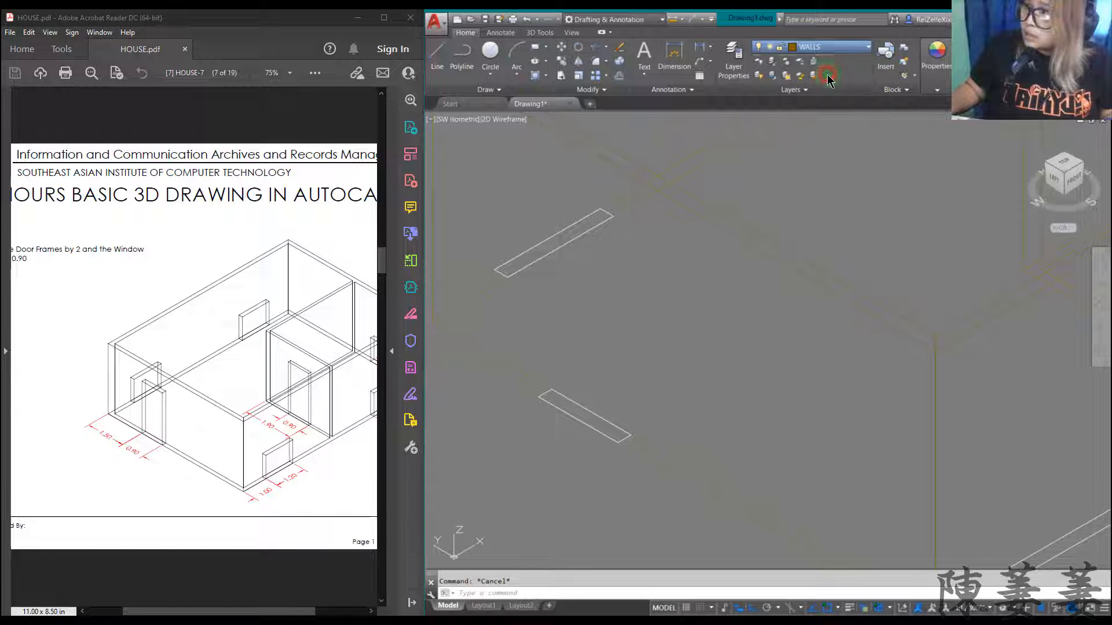
{"action": "scroll", "coordinate": [622, 439], "scroll_direction": "up", "scroll_amount": 5}
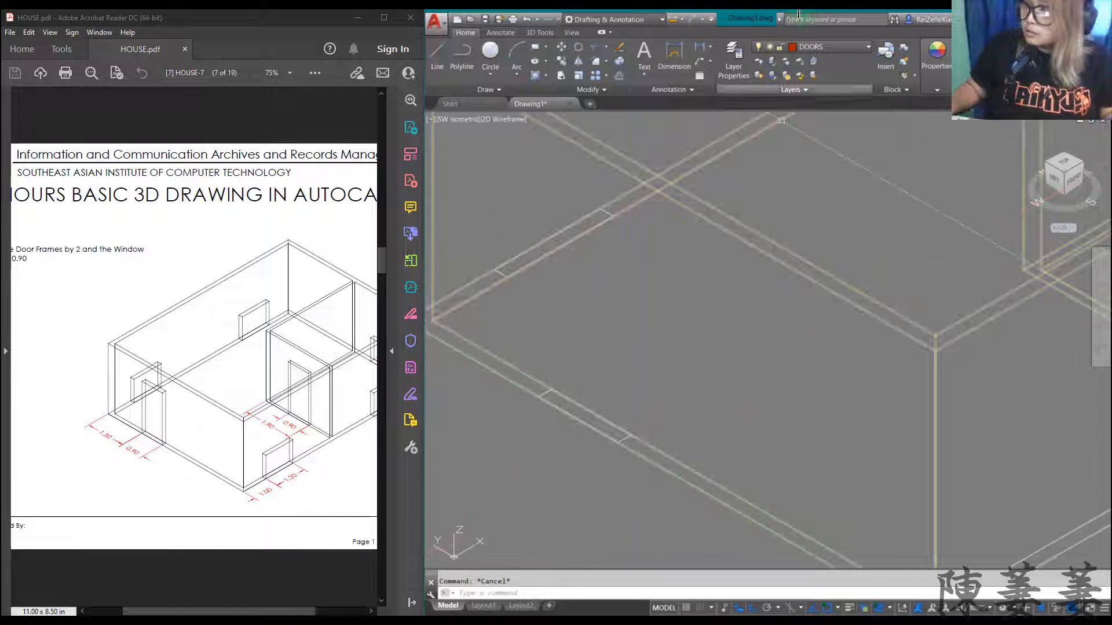
- Make layer 0 current and extrude the door frame outlines on the end wall and the interior partition to a height of 2
{"action": "left_click", "coordinate": [839, 47]}
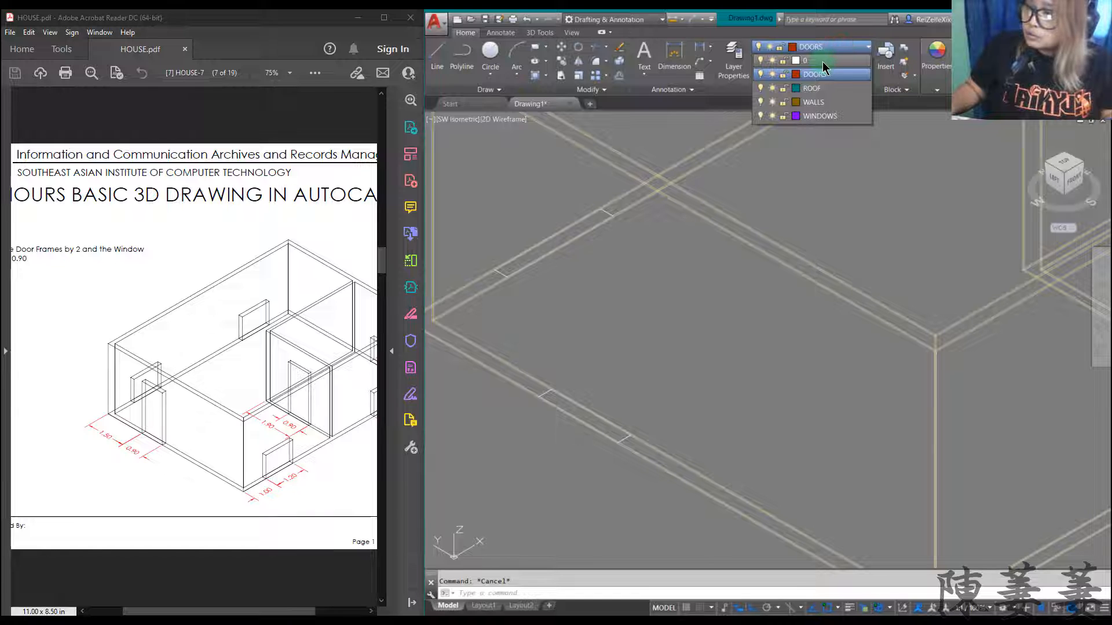
{"action": "left_click", "coordinate": [822, 61]}
{"action": "scroll", "coordinate": [724, 322], "scroll_direction": "down", "scroll_amount": 4}
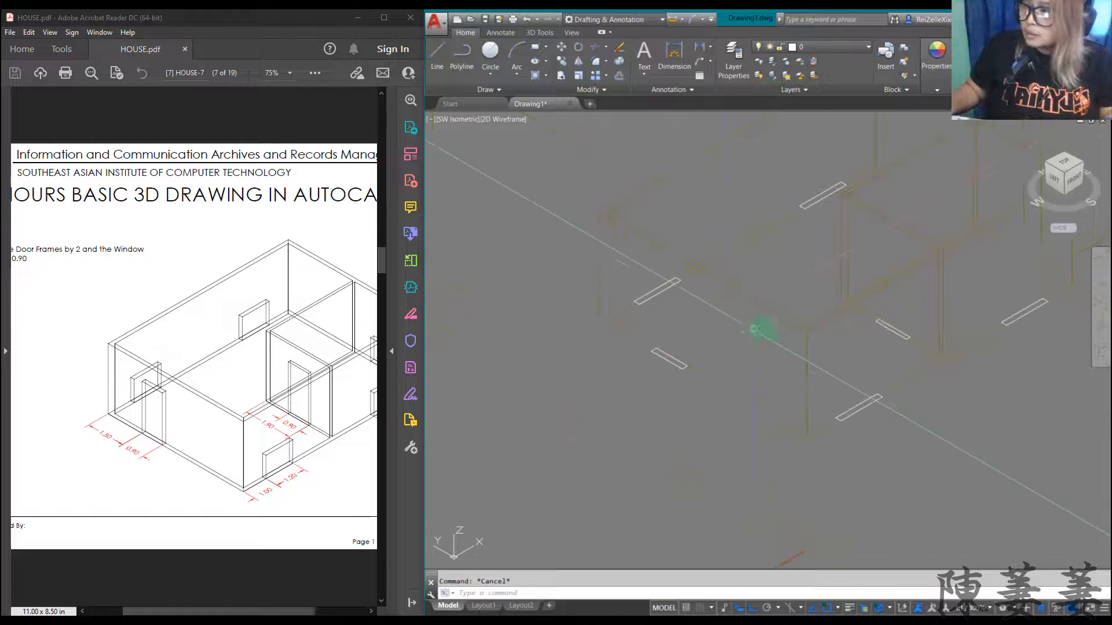
{"action": "middle_click_drag", "start_coordinate": [757, 319], "coordinate": [677, 350]}
{"action": "scroll", "coordinate": [625, 389], "scroll_direction": "up", "scroll_amount": 2}
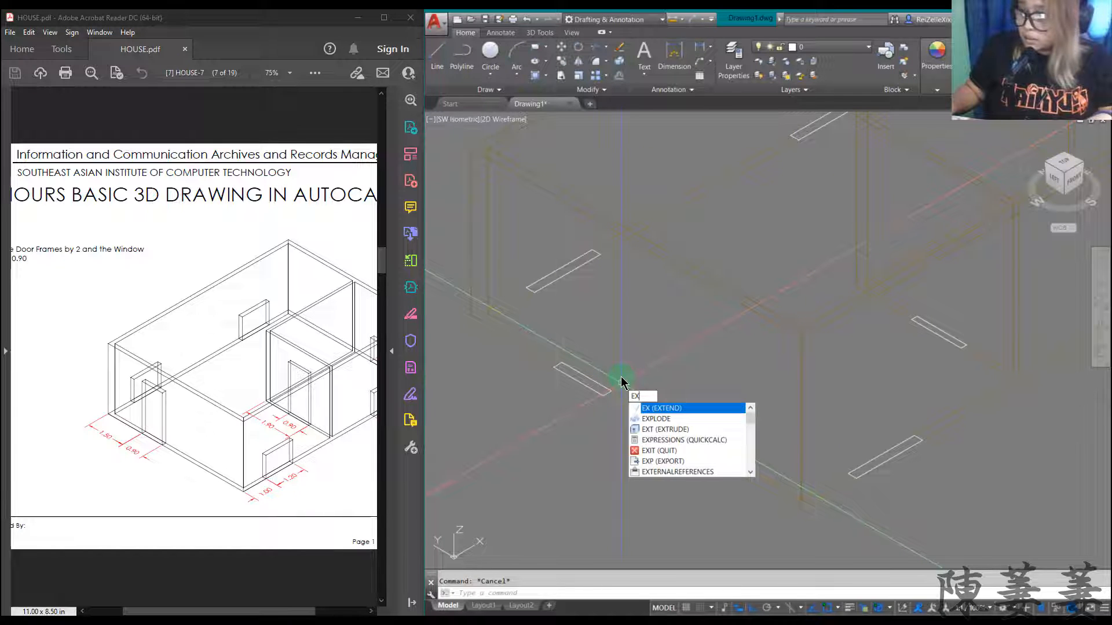
{"action": "type", "text": "T"}
{"action": "key", "text": "Return"}
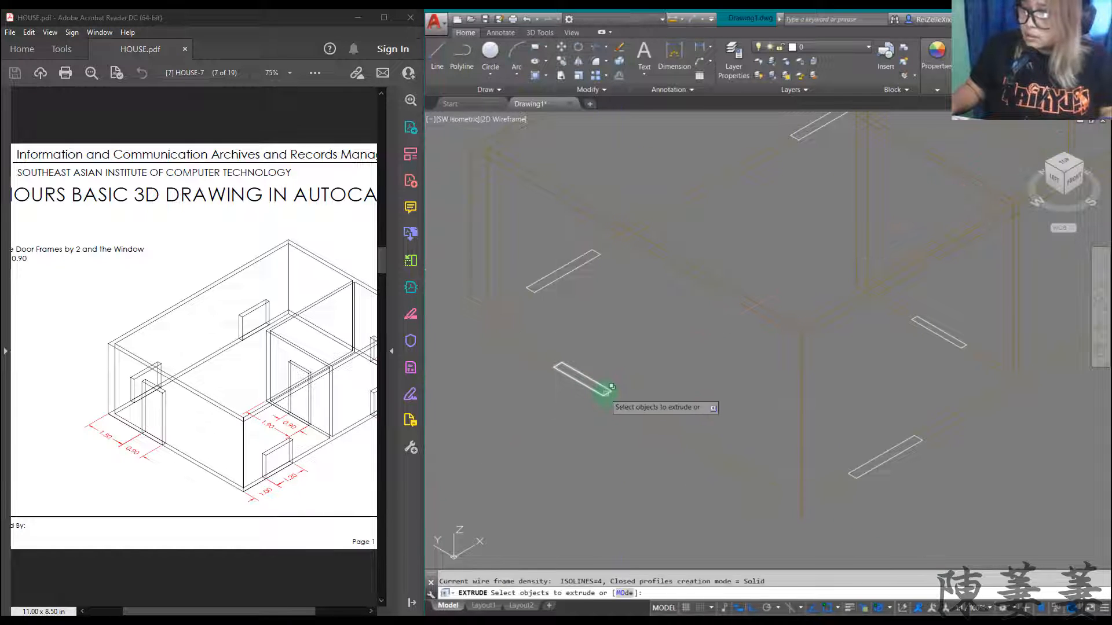
{"action": "left_click", "coordinate": [610, 388]}
{"action": "left_click", "coordinate": [669, 438]}
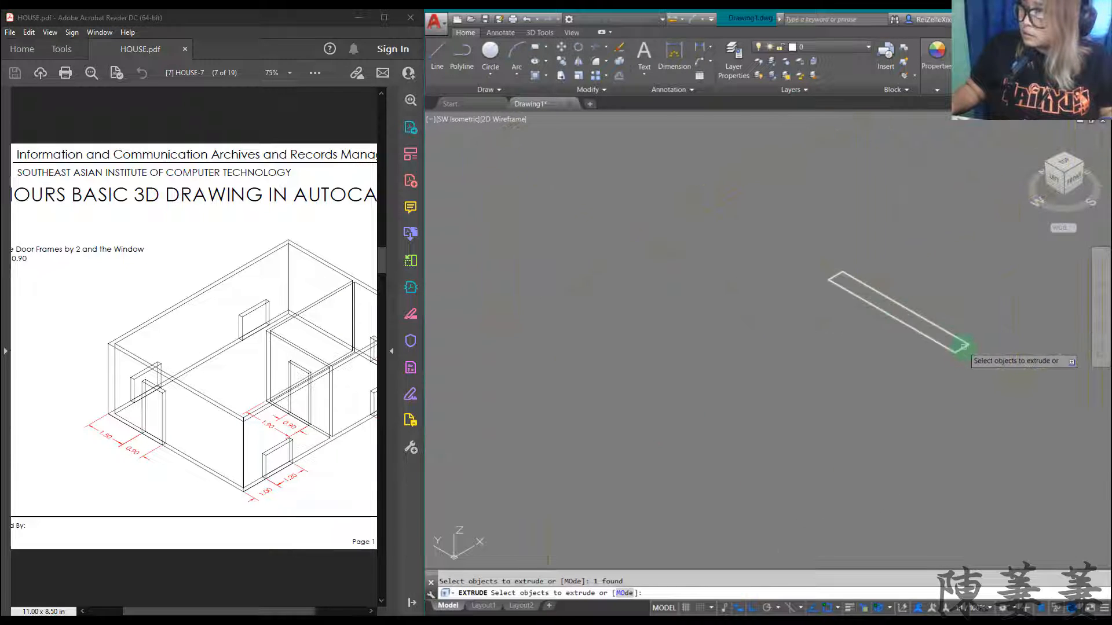
{"action": "key", "text": "Return"}
{"action": "scroll", "coordinate": [949, 330], "scroll_direction": "down", "scroll_amount": 5}
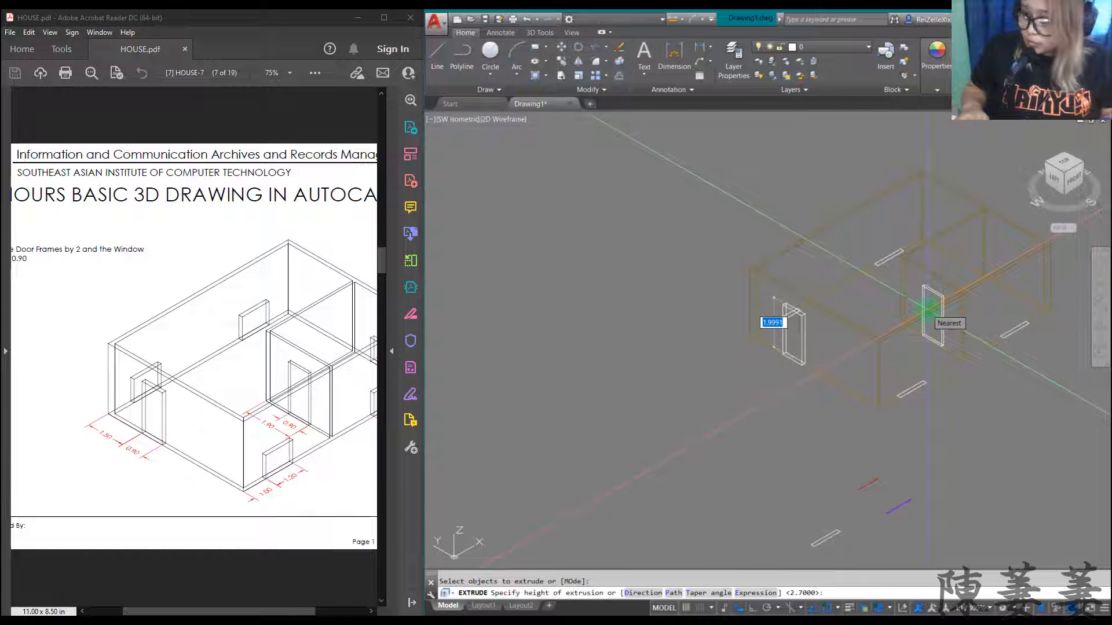
{"action": "key", "text": "Escape"}
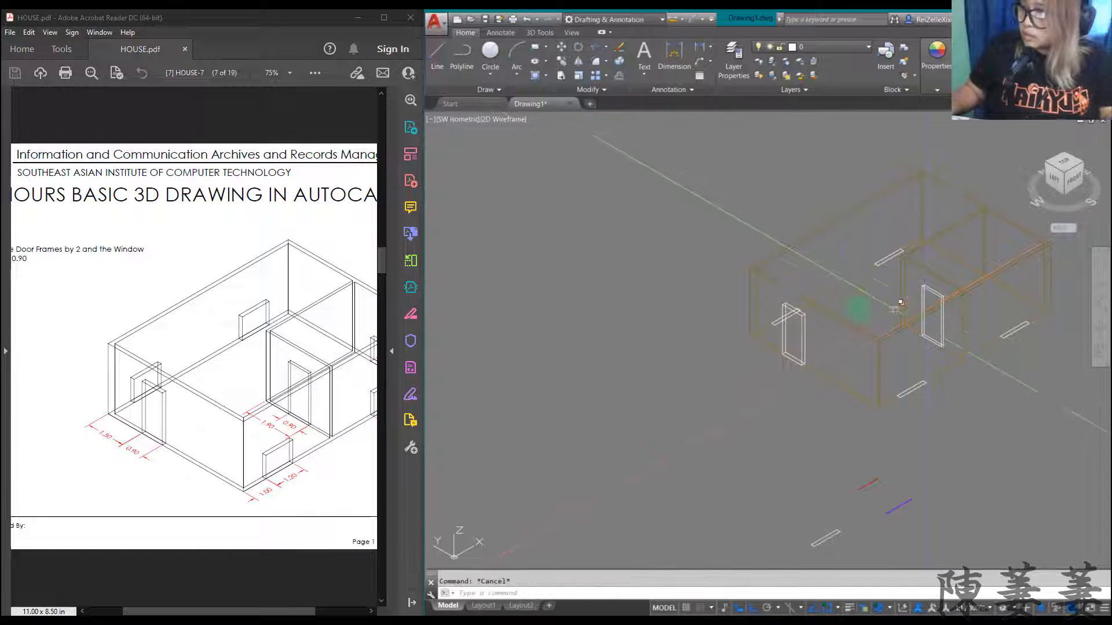
- Extrude the four window frame outlines on the front and back long walls to a height of 0.90, following the reference's instructions
{"action": "scroll", "coordinate": [770, 325], "scroll_direction": "up", "scroll_amount": 5}
{"action": "scroll", "coordinate": [770, 324], "scroll_direction": "up", "scroll_amount": 2}
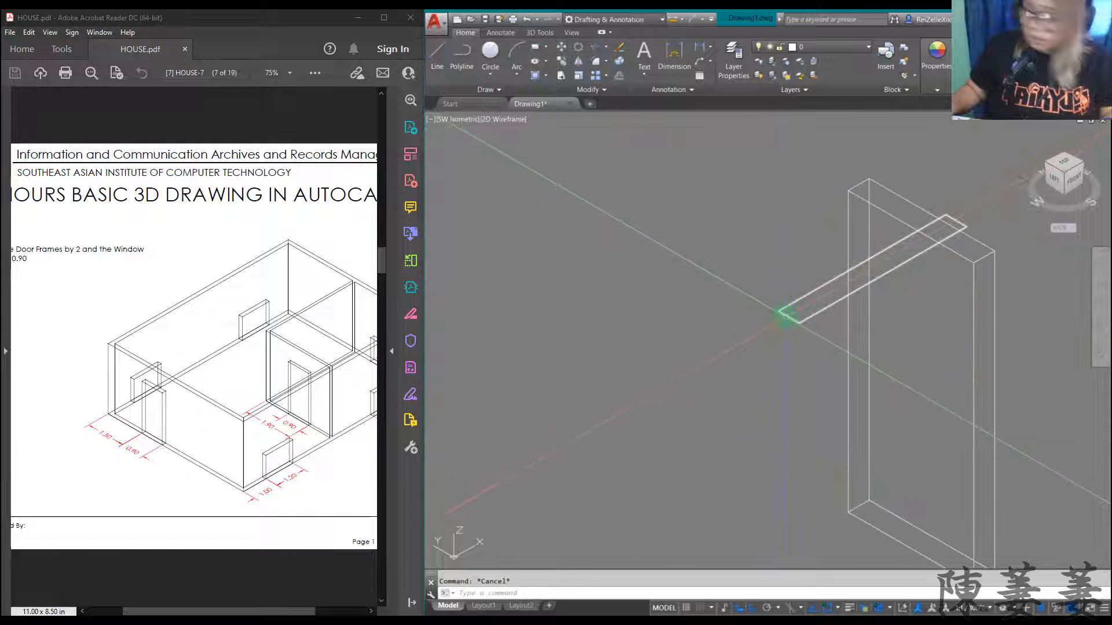
{"action": "type", "text": "EXT"}
{"action": "key", "text": "Return"}
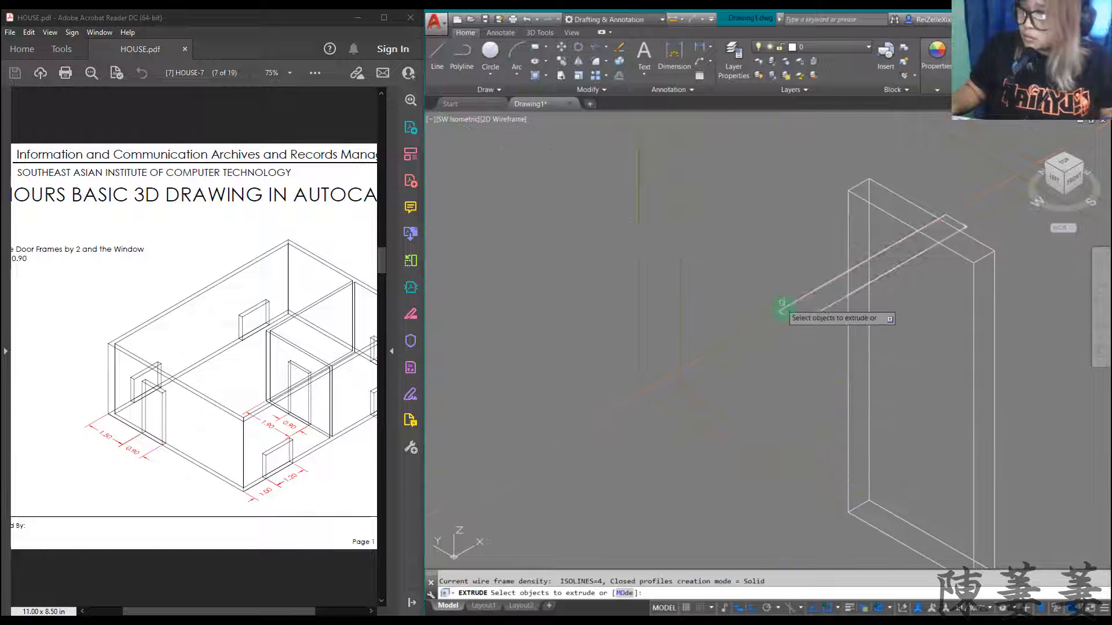
{"action": "left_click", "coordinate": [789, 317]}
{"action": "scroll", "coordinate": [789, 318], "scroll_direction": "down", "scroll_amount": 5}
{"action": "scroll", "coordinate": [723, 295], "scroll_direction": "up", "scroll_amount": 6}
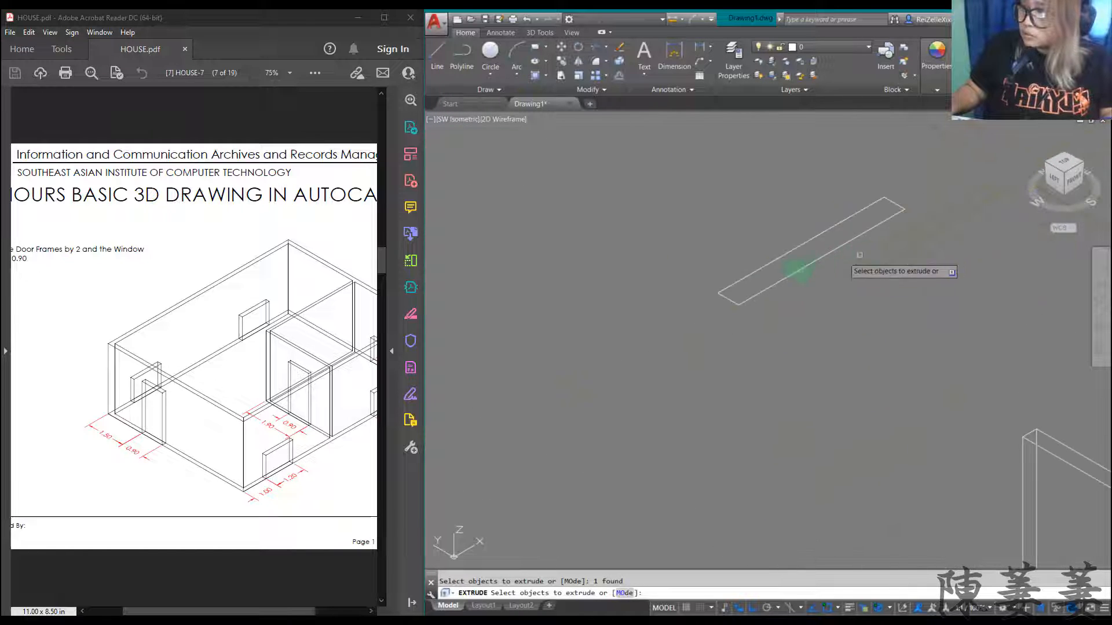
{"action": "left_click", "coordinate": [723, 294]}
{"action": "scroll", "coordinate": [724, 298], "scroll_direction": "down", "scroll_amount": 5}
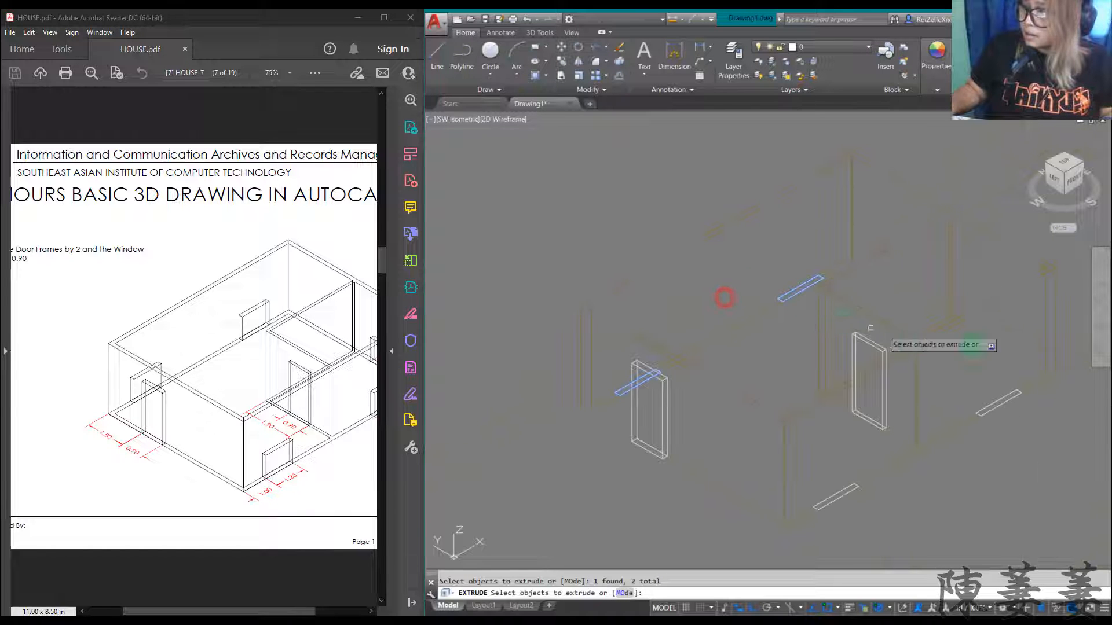
{"action": "scroll", "coordinate": [961, 417], "scroll_direction": "up", "scroll_amount": 6}
{"action": "scroll", "coordinate": [954, 389], "scroll_direction": "down", "scroll_amount": 5}
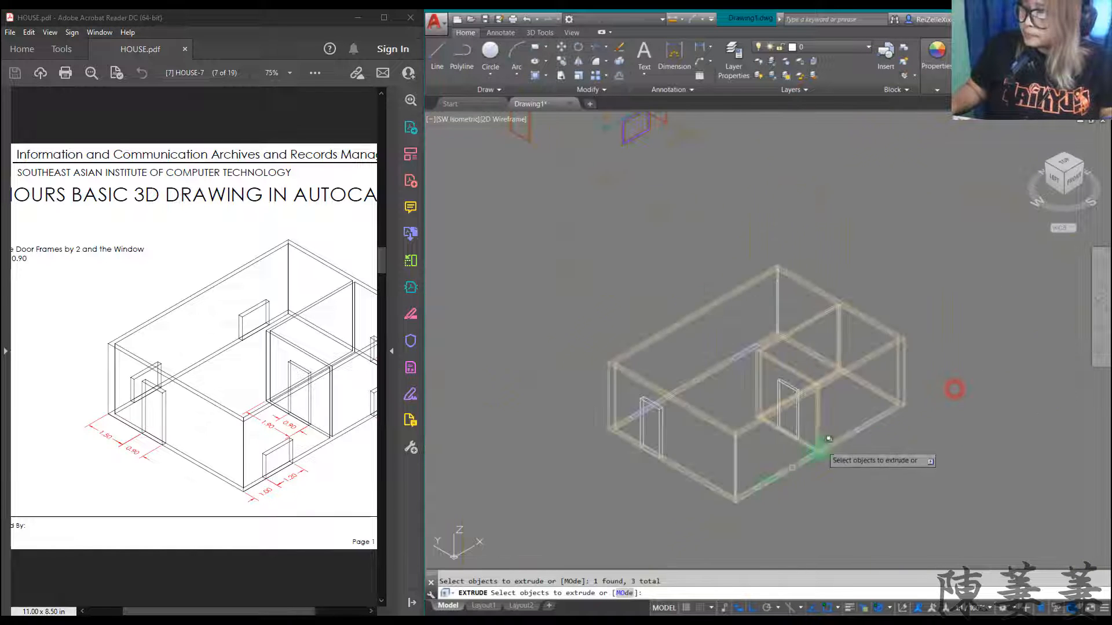
{"action": "scroll", "coordinate": [819, 446], "scroll_direction": "up", "scroll_amount": 6}
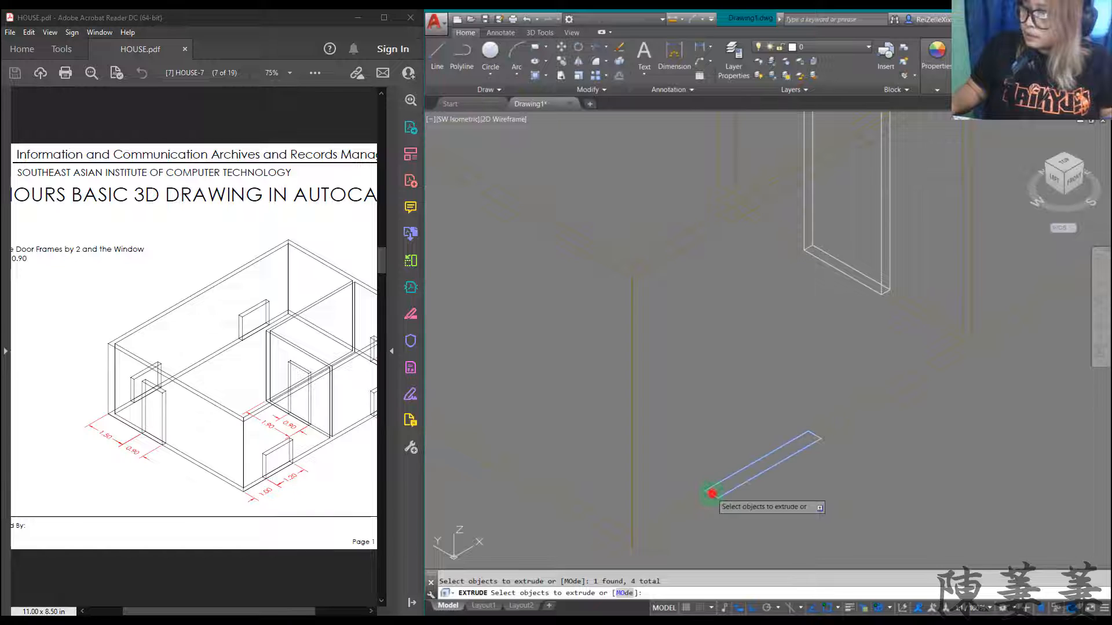
{"action": "scroll", "coordinate": [712, 493], "scroll_direction": "down", "scroll_amount": 5}
{"action": "left_click", "coordinate": [152, 551]}
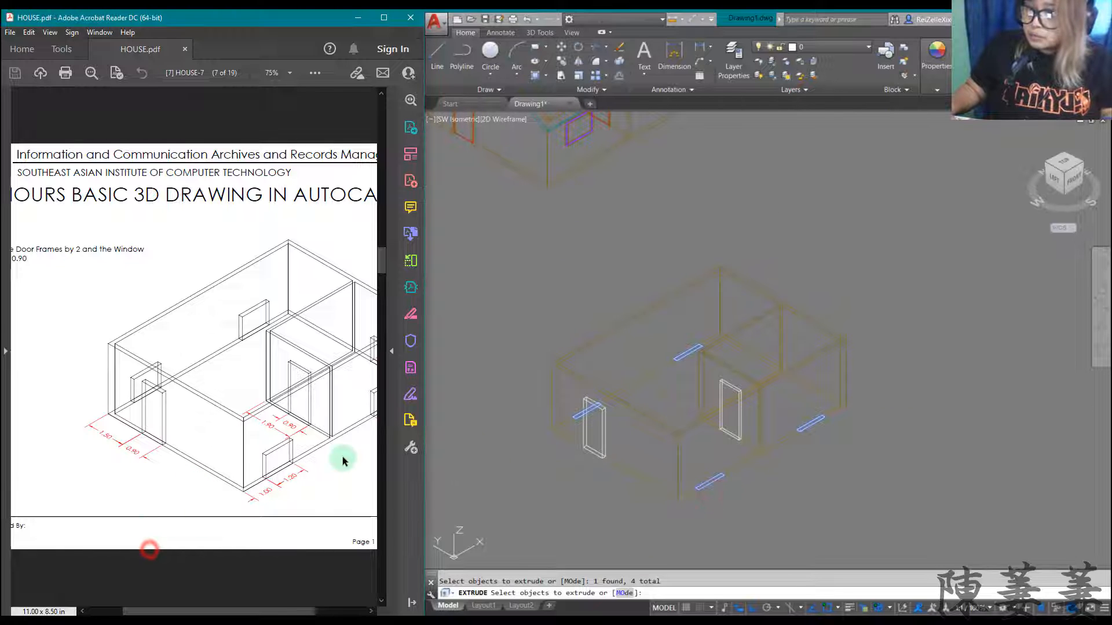
{"action": "left_click_drag", "start_coordinate": [176, 612], "coordinate": [141, 613]}
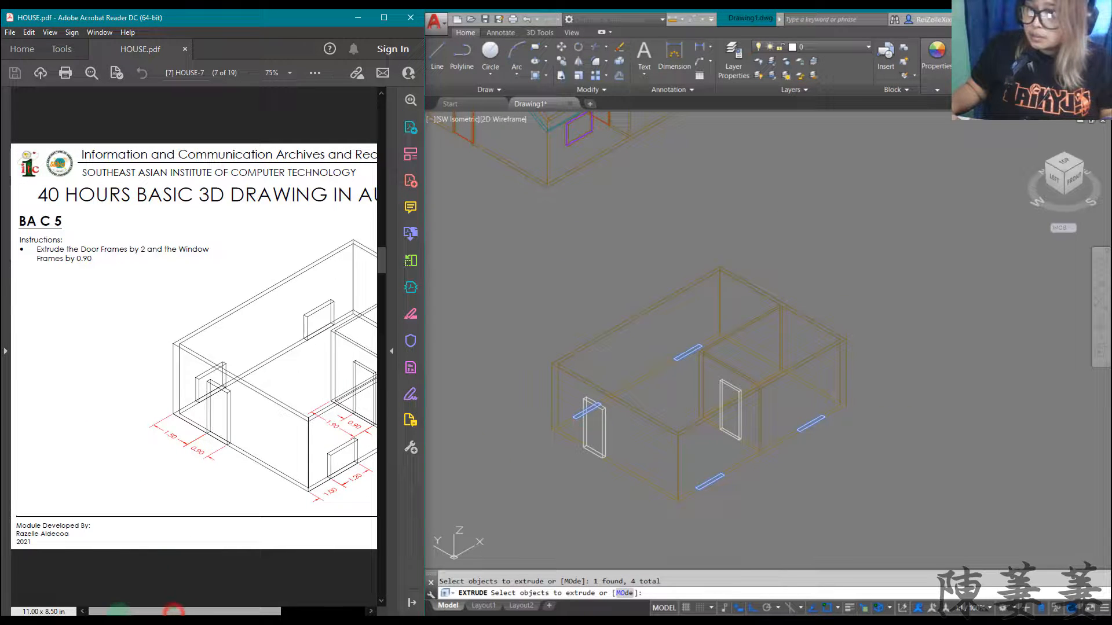
{"action": "left_click", "coordinate": [854, 199]}
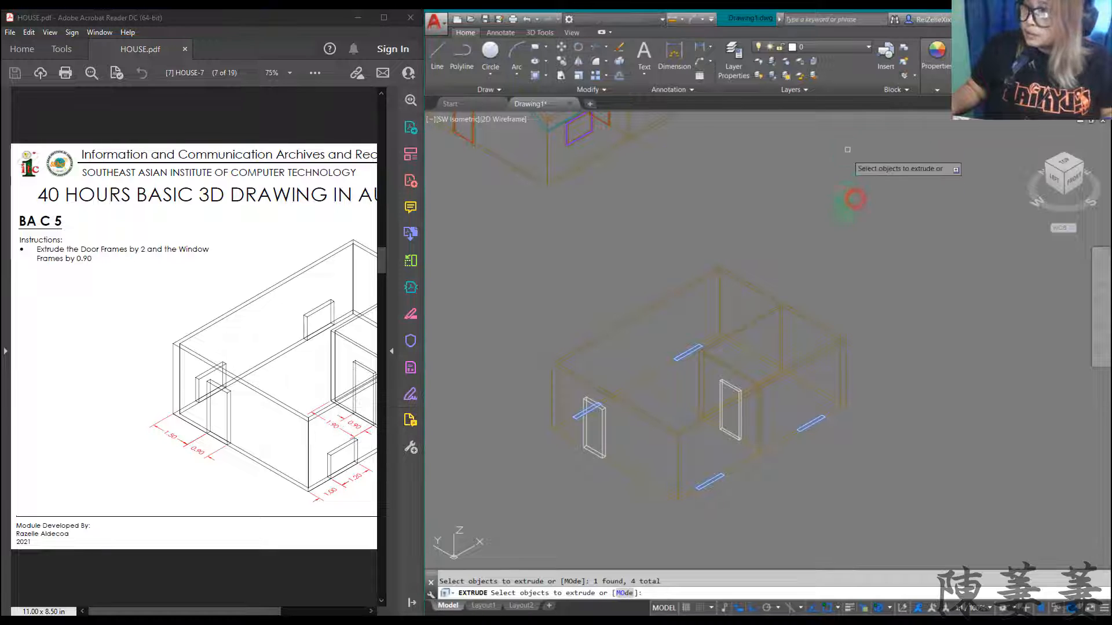
{"action": "key", "text": "Return"}
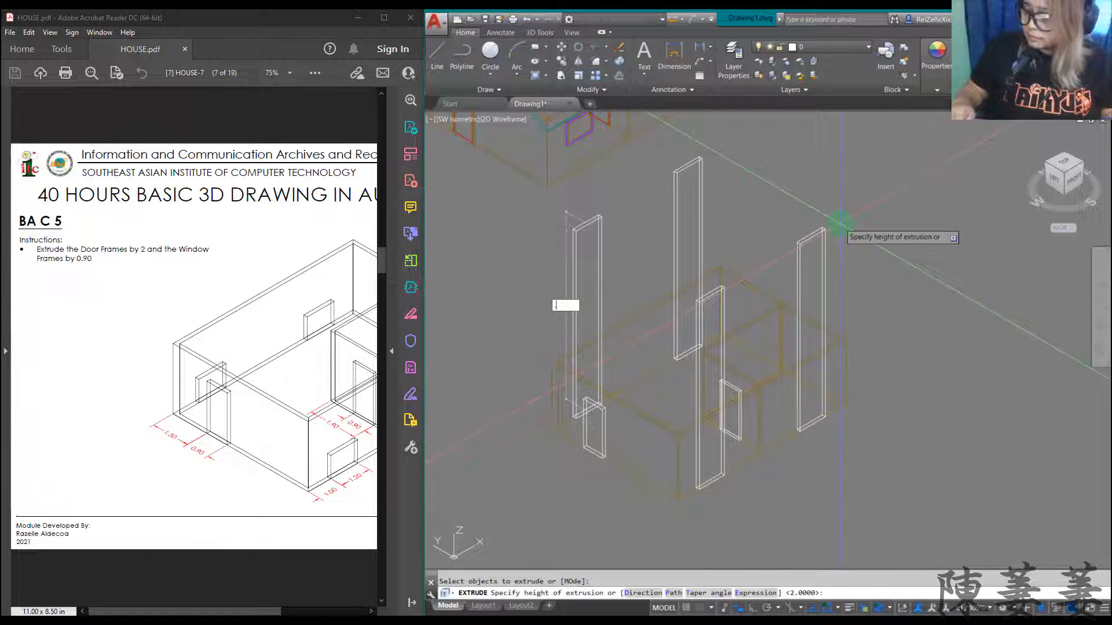
{"action": "key", "text": "Escape"}
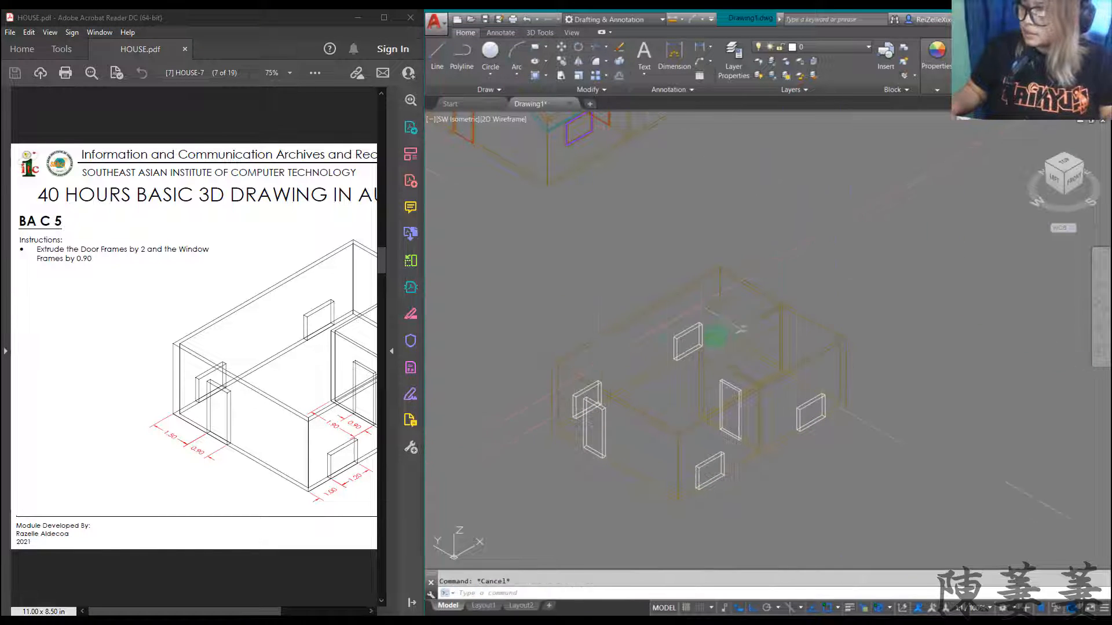
{"action": "scroll", "coordinate": [575, 385], "scroll_direction": "up", "scroll_amount": 5}
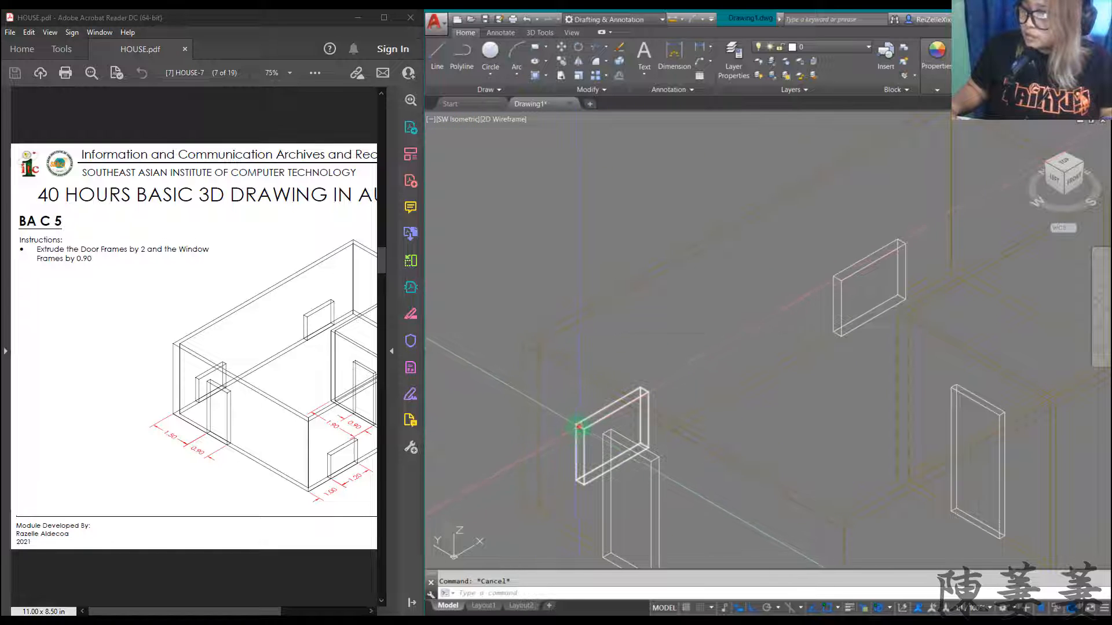
{"action": "left_click", "coordinate": [578, 427]}
{"action": "left_click", "coordinate": [838, 279]}
{"action": "scroll", "coordinate": [840, 279], "scroll_direction": "down", "scroll_amount": 3}
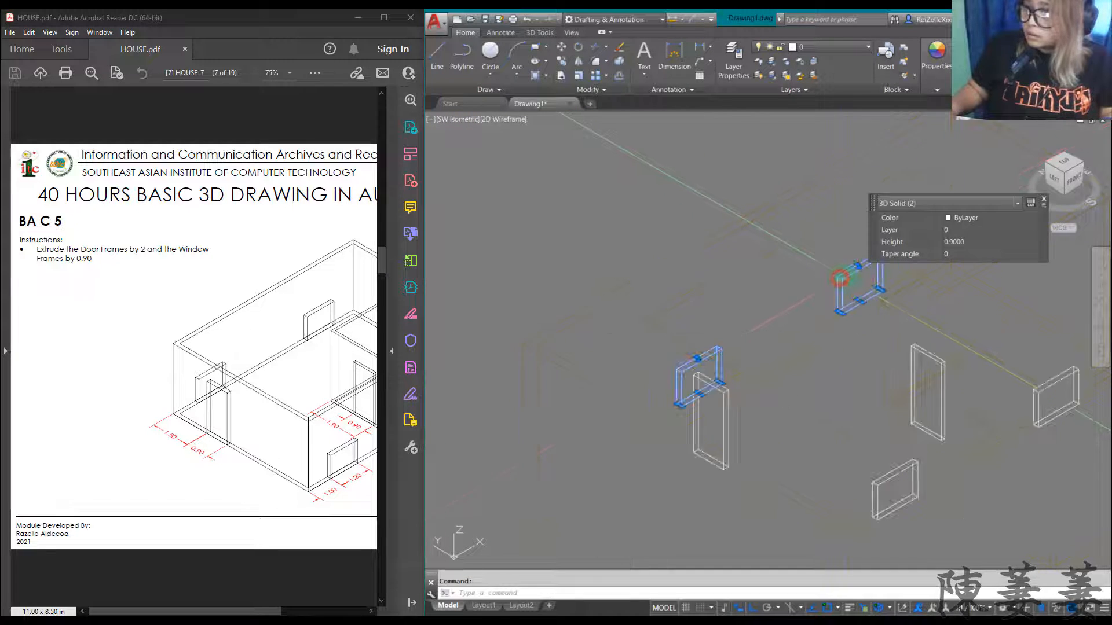
{"action": "scroll", "coordinate": [840, 279], "scroll_direction": "down", "scroll_amount": 3}
{"action": "left_click", "coordinate": [874, 398]}
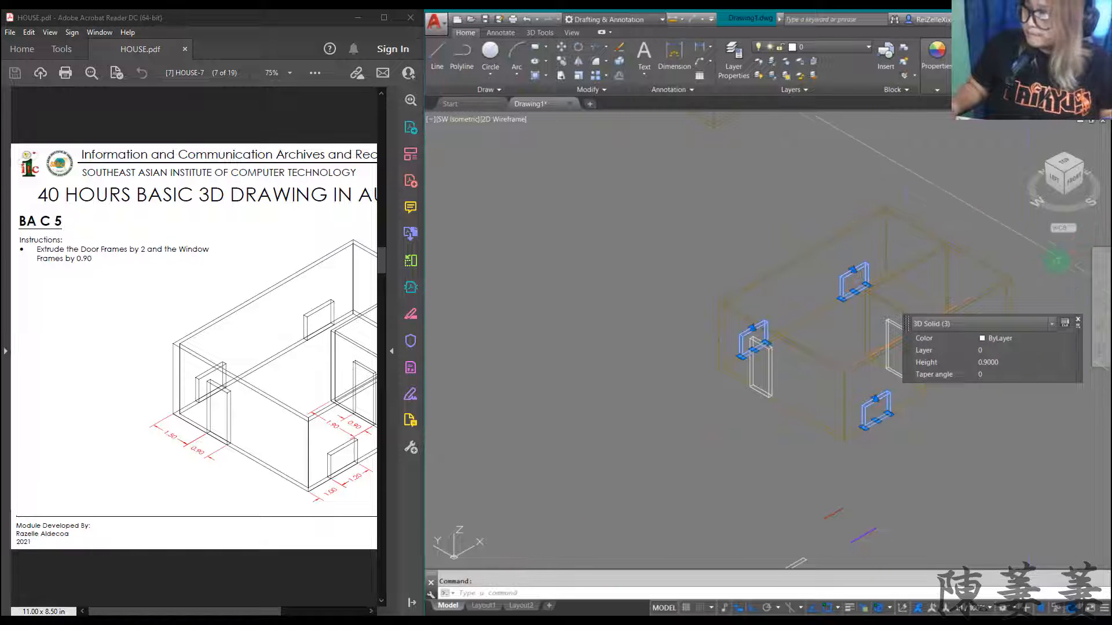
- Move the four window frame solids up 1.2 along the Z-axis, following page 8 (HOUSE-8) of HOUSE.pdf
{"action": "left_click", "coordinate": [1099, 289]}
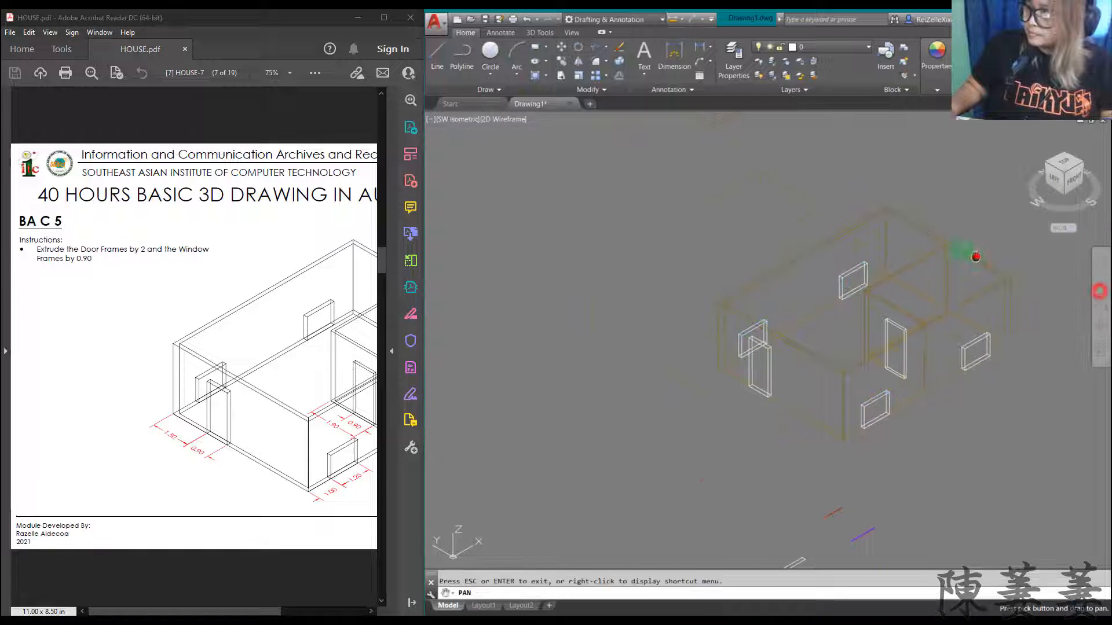
{"action": "left_click_drag", "start_coordinate": [973, 254], "coordinate": [861, 225]}
{"action": "right_click", "coordinate": [889, 205]}
{"action": "left_click", "coordinate": [913, 212]}
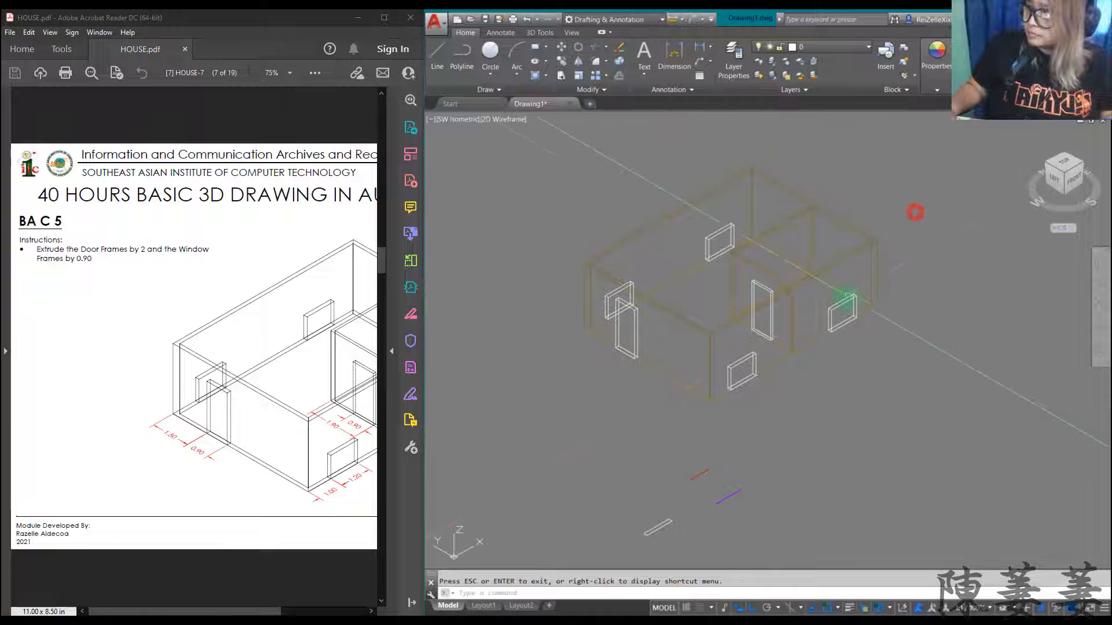
{"action": "left_click", "coordinate": [832, 310]}
{"action": "left_click", "coordinate": [739, 359]}
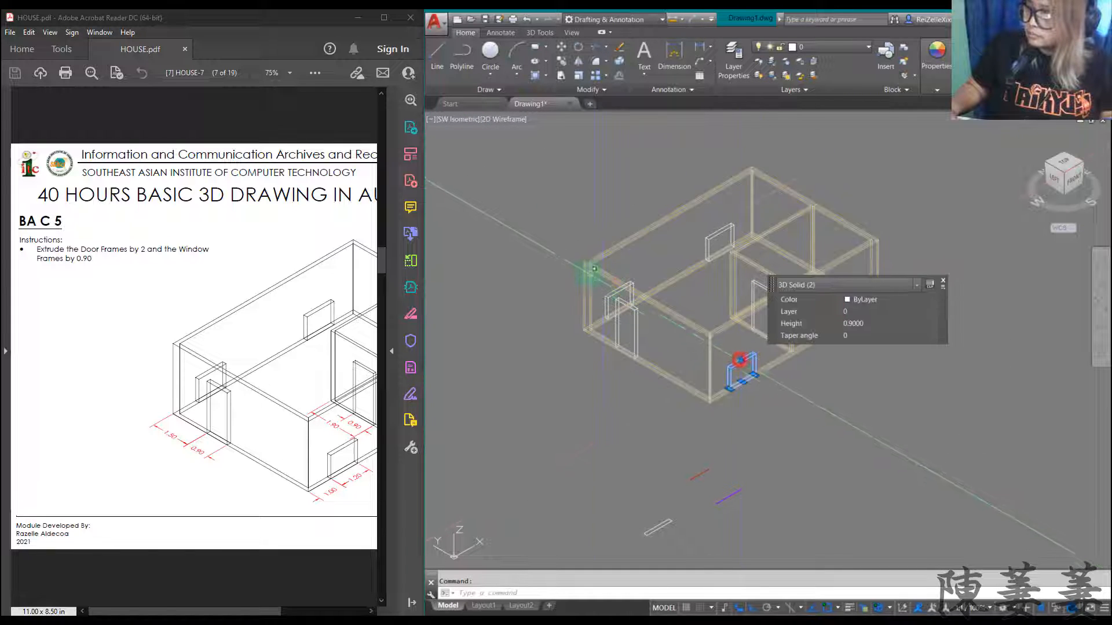
{"action": "left_click", "coordinate": [608, 298]}
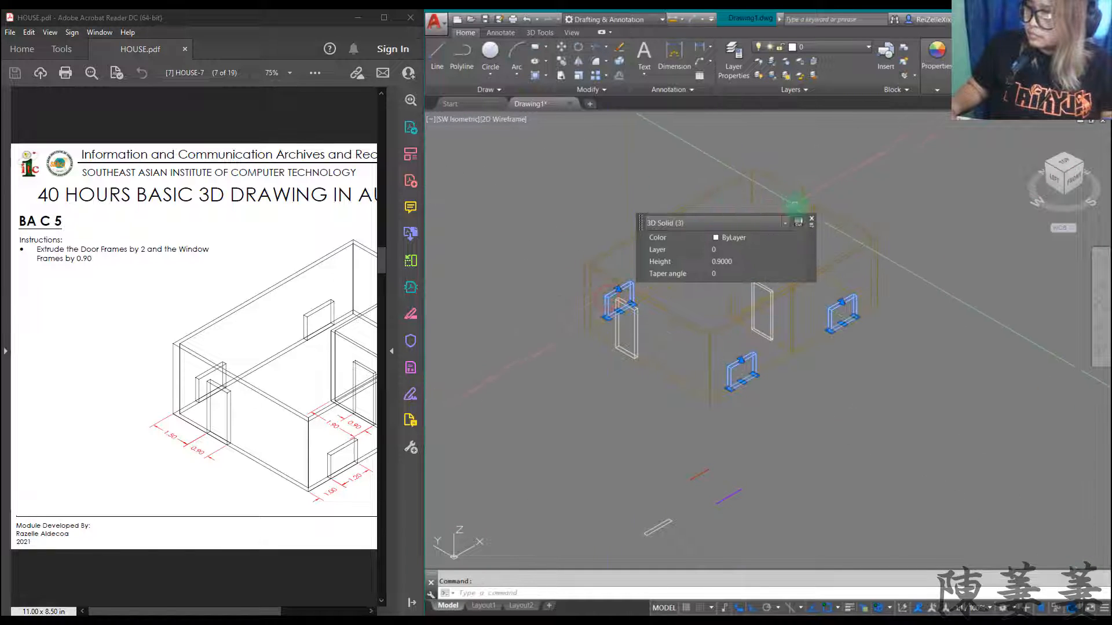
{"action": "left_click", "coordinate": [812, 221]}
{"action": "left_click", "coordinate": [705, 242]}
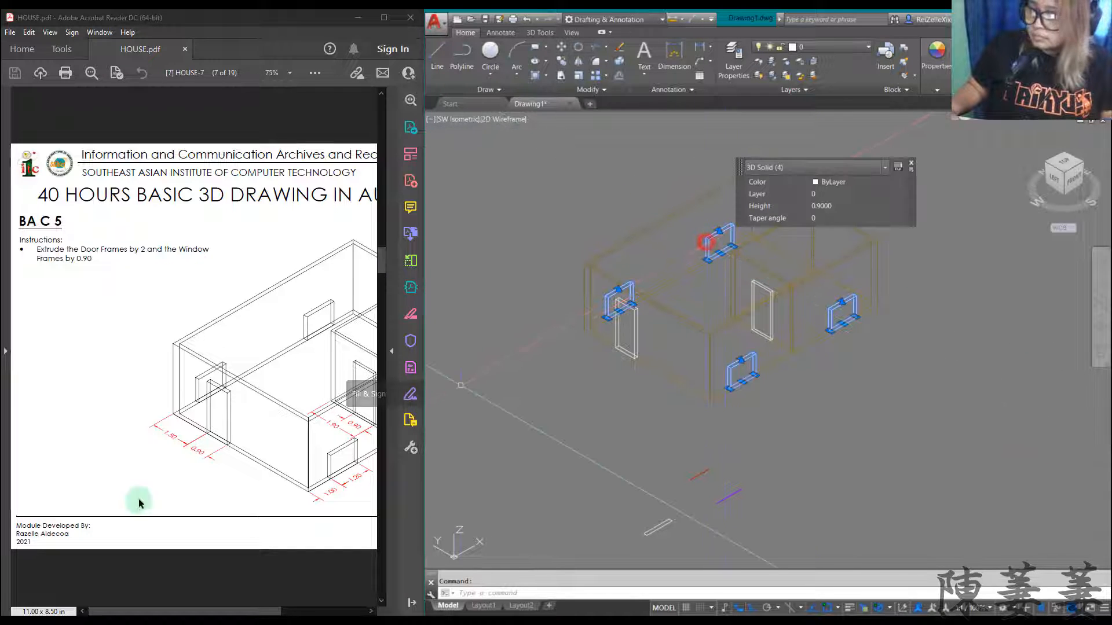
{"action": "scroll", "coordinate": [165, 484], "scroll_direction": "down", "scroll_amount": 2}
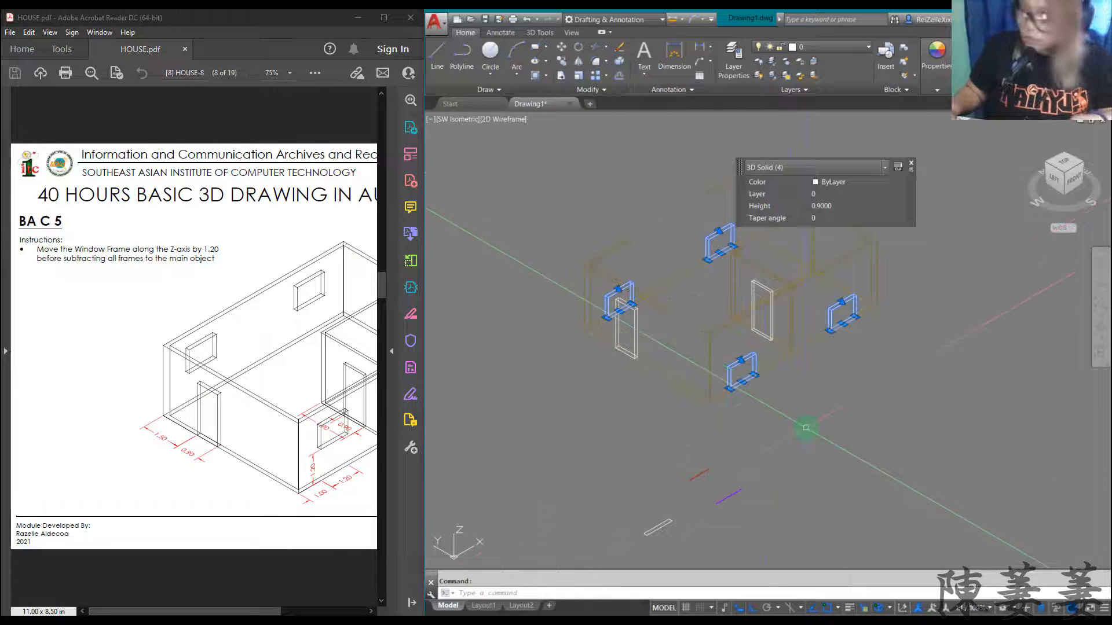
{"action": "key", "text": "Return"}
{"action": "scroll", "coordinate": [713, 405], "scroll_direction": "up", "scroll_amount": 4}
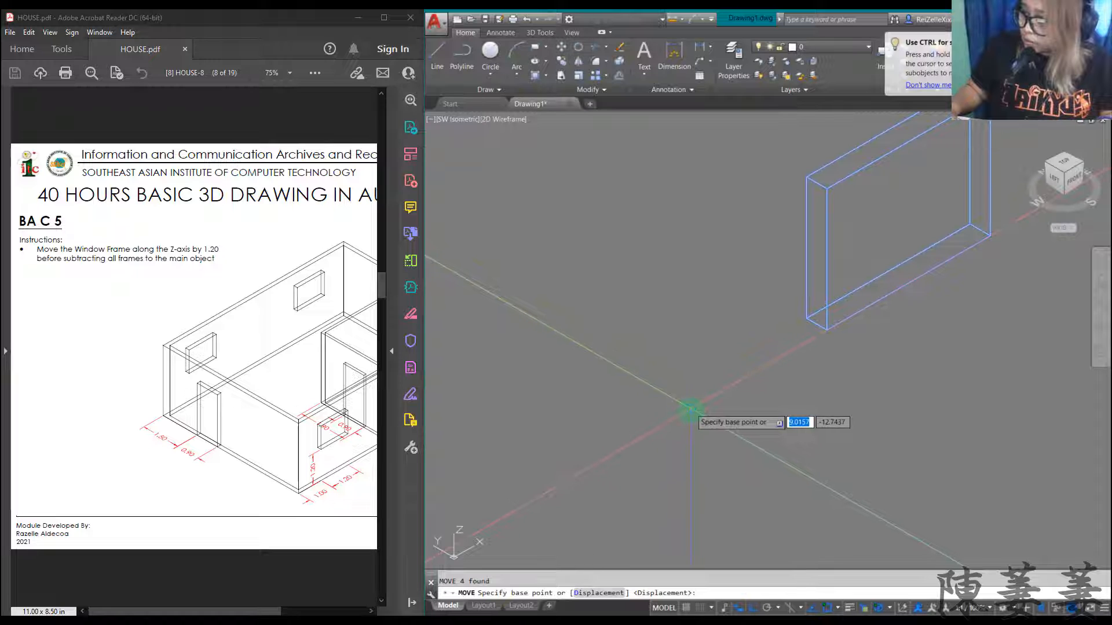
{"action": "left_click", "coordinate": [690, 410]}
{"action": "scroll", "coordinate": [692, 407], "scroll_direction": "down", "scroll_amount": 4}
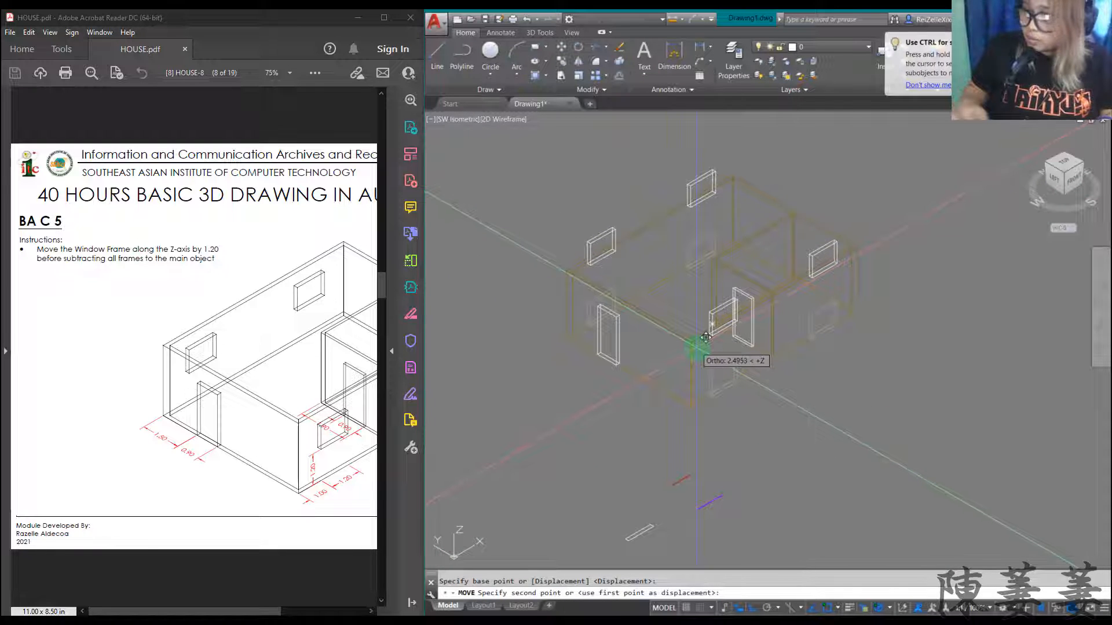
{"action": "type", "text": "1.2"}
{"action": "key", "text": "Return"}
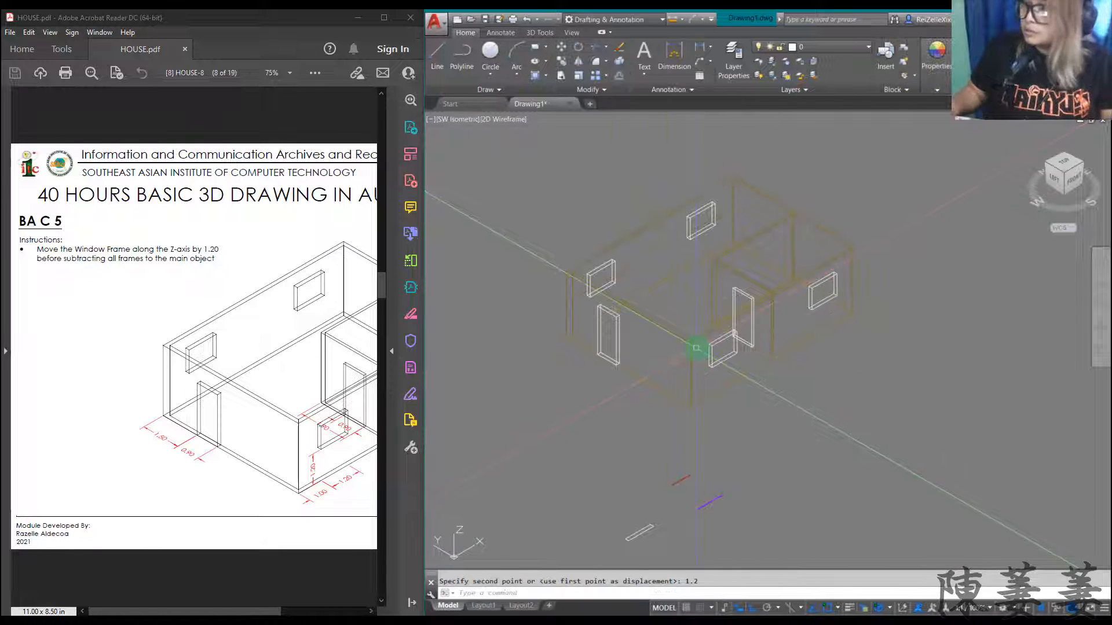
{"action": "key", "text": "Escape"}
- Subtract the four window frame solids and two door frame solids from the wall solid
{"action": "scroll", "coordinate": [586, 301], "scroll_direction": "up", "scroll_amount": 4}
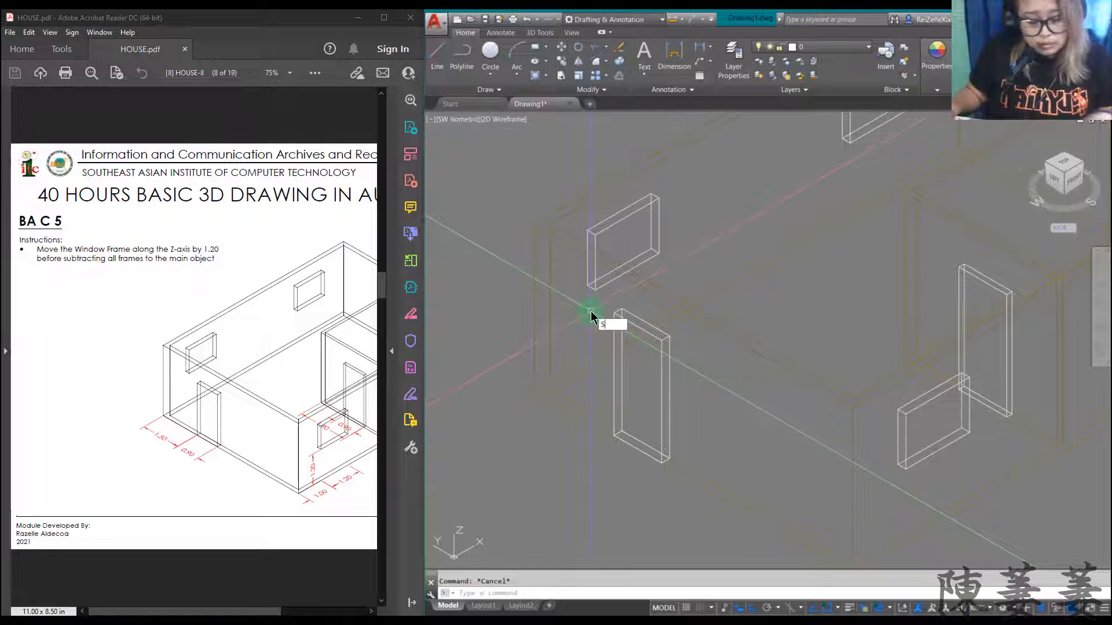
{"action": "type", "text": "su"}
{"action": "key", "text": "Return"}
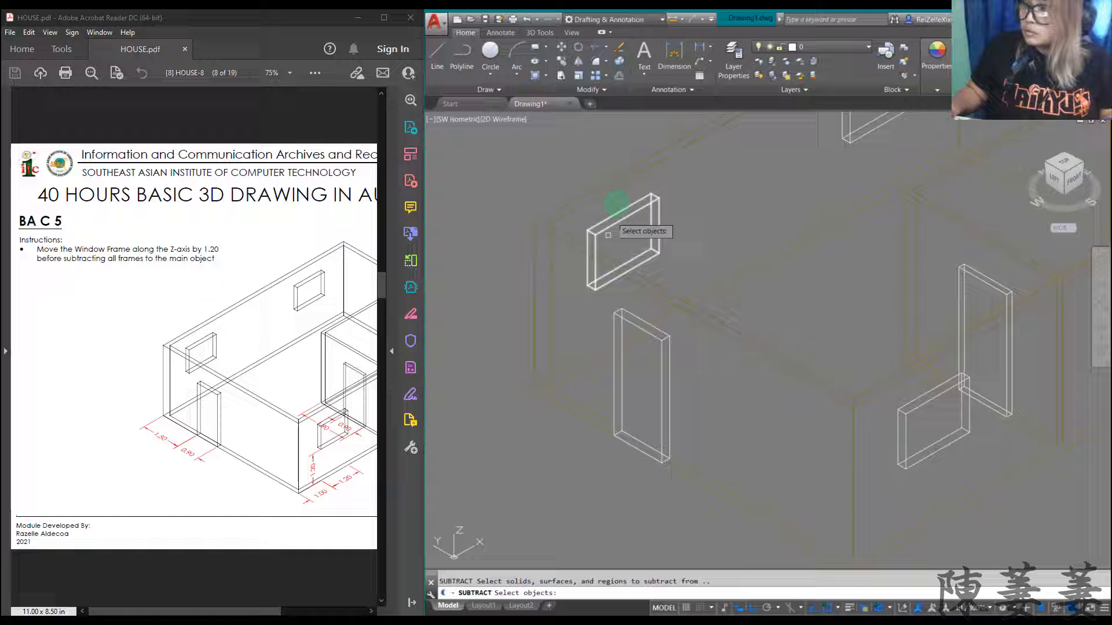
{"action": "left_click", "coordinate": [632, 178]}
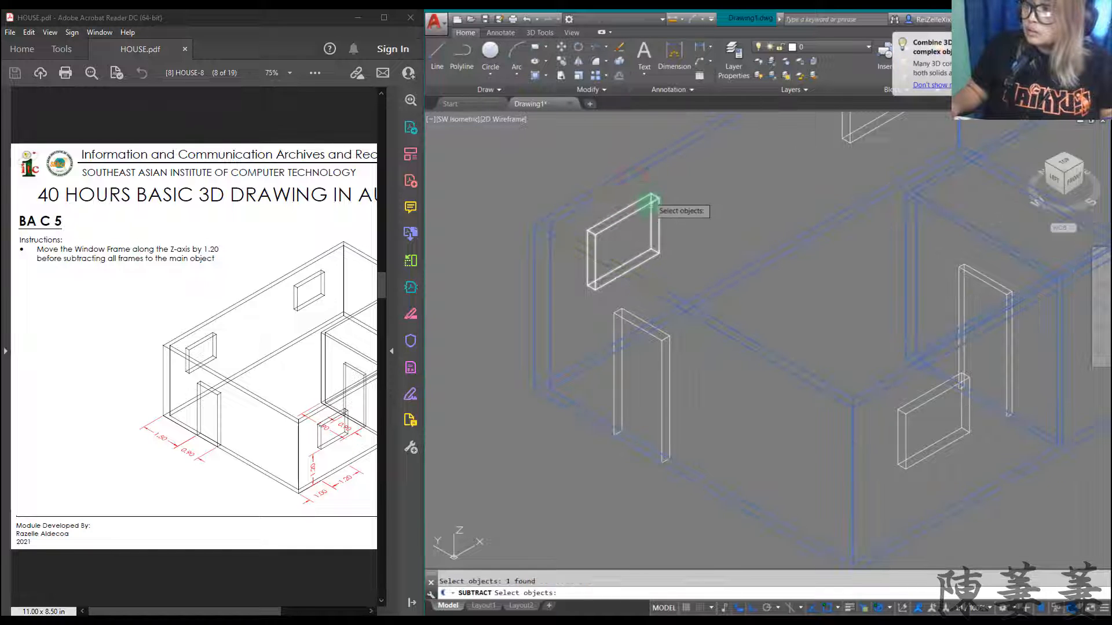
{"action": "key", "text": "Return"}
{"action": "left_click", "coordinate": [639, 209]}
{"action": "left_click", "coordinate": [659, 335]}
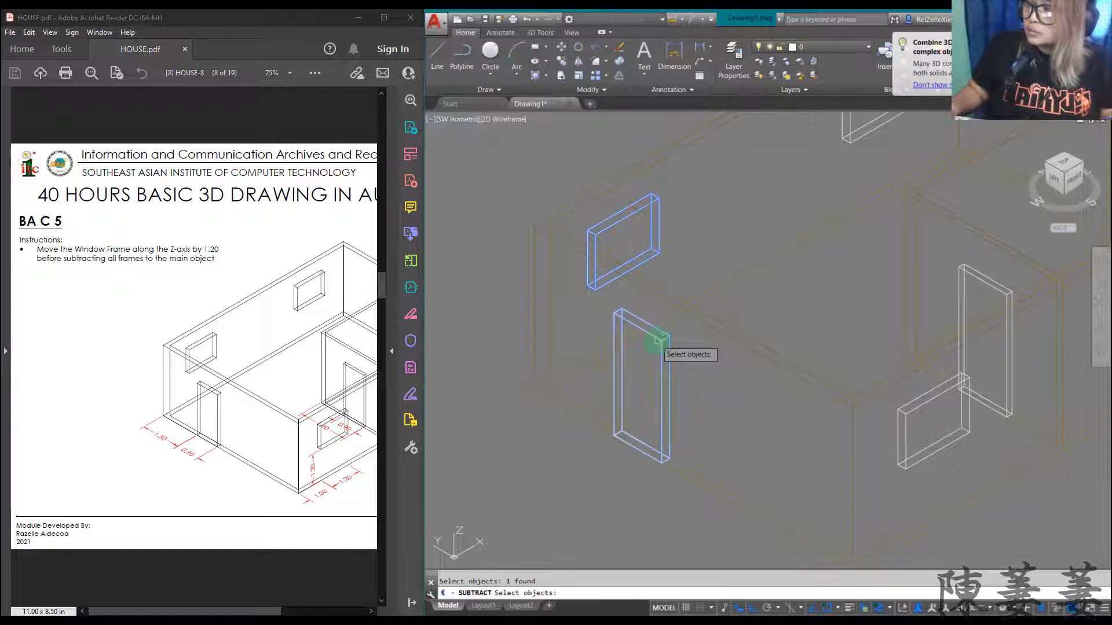
{"action": "scroll", "coordinate": [690, 347], "scroll_direction": "down", "scroll_amount": 4}
{"action": "scroll", "coordinate": [819, 388], "scroll_direction": "up", "scroll_amount": 4}
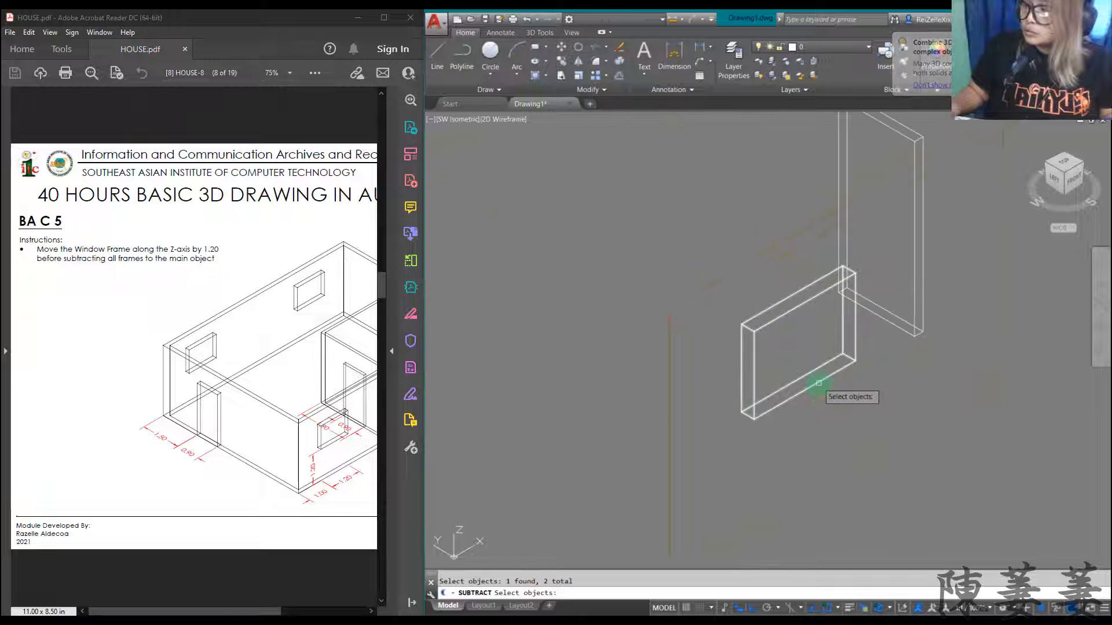
{"action": "left_click", "coordinate": [818, 384]}
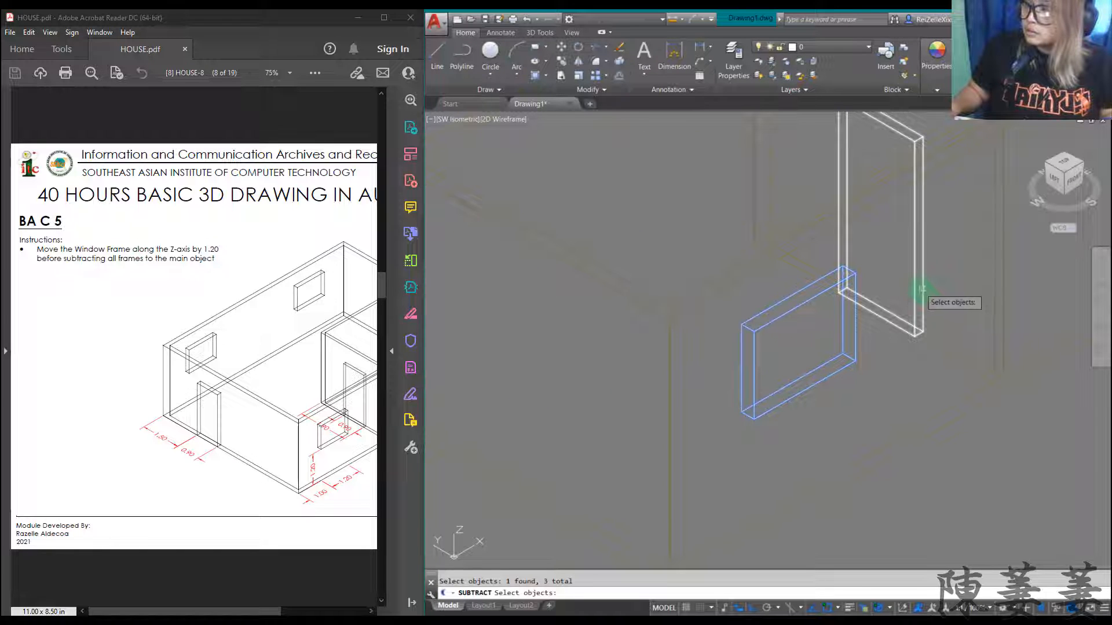
{"action": "left_click", "coordinate": [920, 297]}
{"action": "scroll", "coordinate": [921, 293], "scroll_direction": "down", "scroll_amount": 4}
{"action": "scroll", "coordinate": [845, 295], "scroll_direction": "up", "scroll_amount": 5}
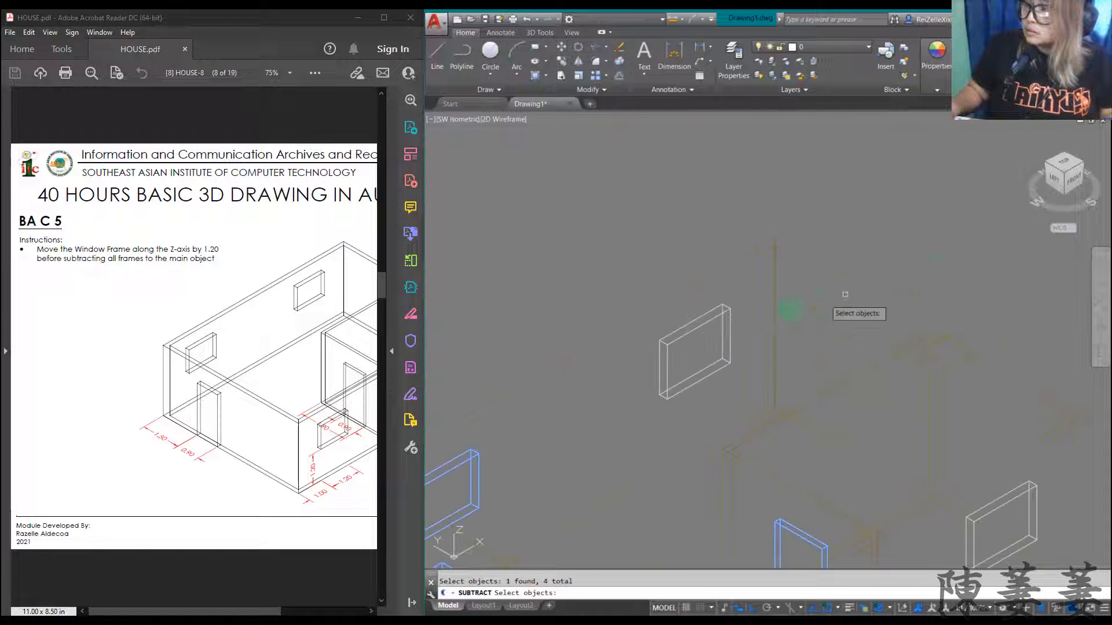
{"action": "left_click", "coordinate": [725, 334]}
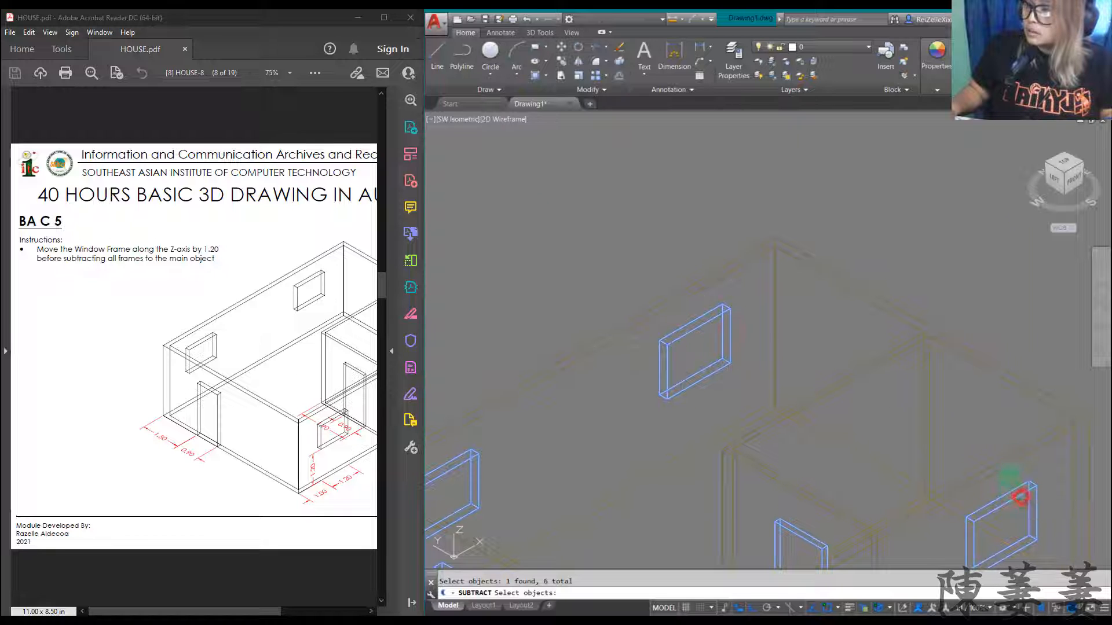
{"action": "key", "text": "Return"}
- Examine the door openings and the outlines at their base in the subtracted walls
{"action": "scroll", "coordinate": [1009, 476], "scroll_direction": "down", "scroll_amount": 8}
{"action": "scroll", "coordinate": [973, 479], "scroll_direction": "up", "scroll_amount": 4}
{"action": "scroll", "coordinate": [878, 491], "scroll_direction": "up", "scroll_amount": 5}
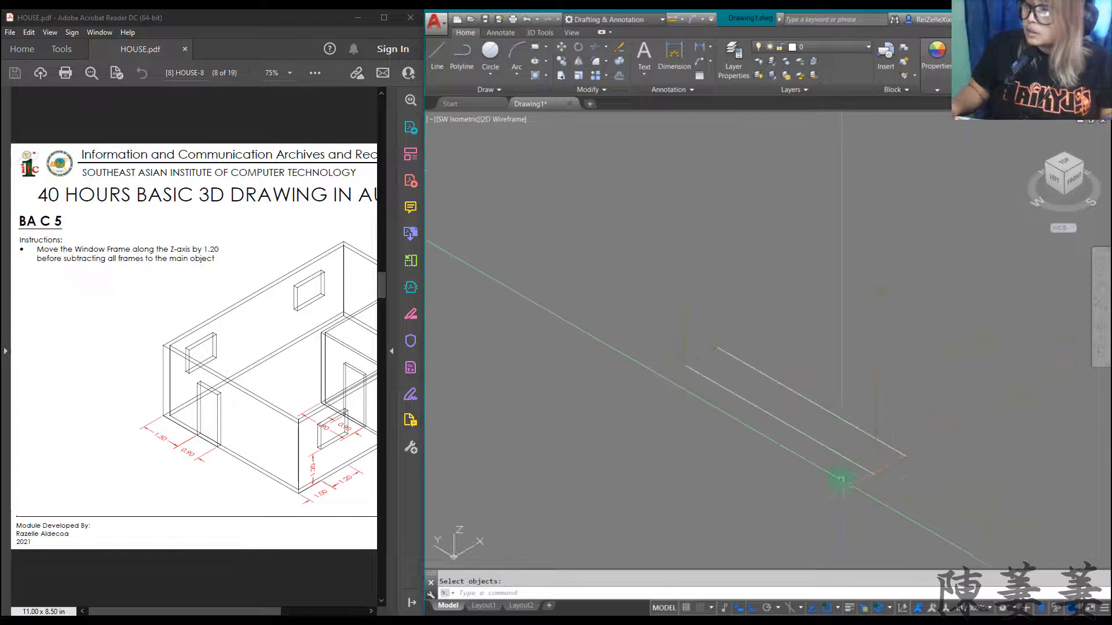
{"action": "left_click", "coordinate": [841, 480]}
{"action": "left_click", "coordinate": [800, 349]}
{"action": "key", "text": "Escape"}
{"action": "scroll", "coordinate": [832, 421], "scroll_direction": "down", "scroll_amount": 8}
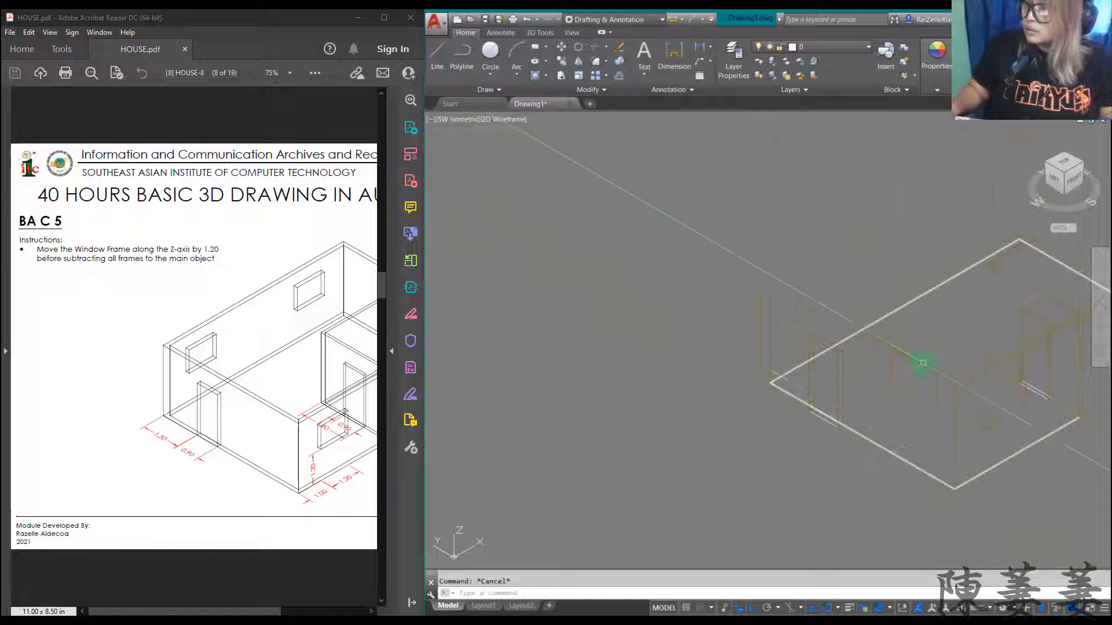
{"action": "scroll", "coordinate": [923, 362], "scroll_direction": "down", "scroll_amount": 3}
{"action": "scroll", "coordinate": [923, 372], "scroll_direction": "up", "scroll_amount": 8}
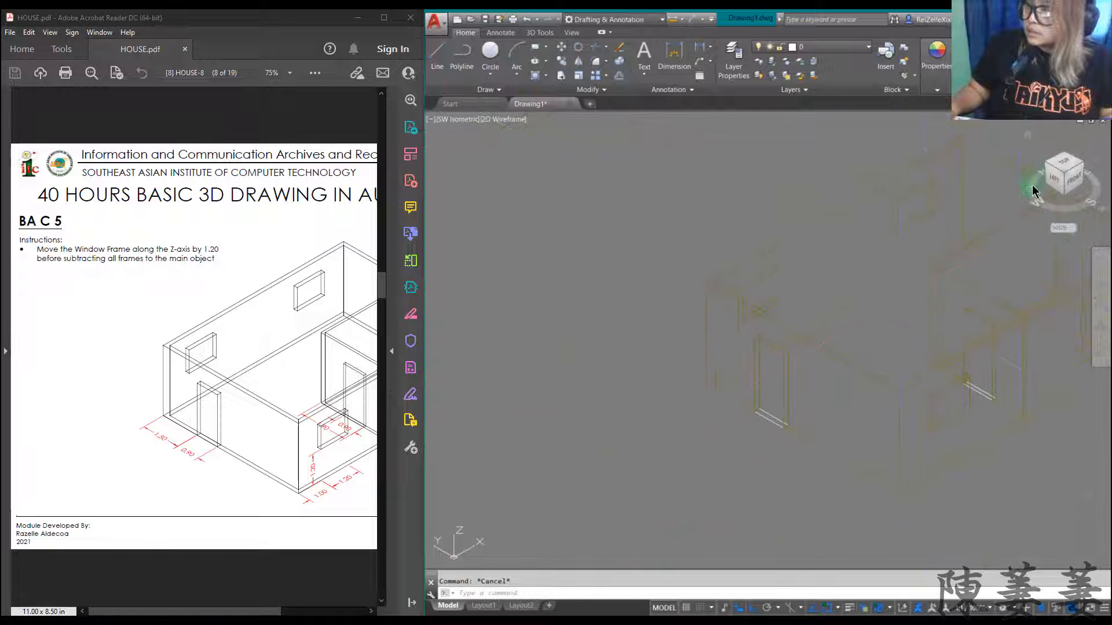
- Set the visual style to Hidden and inspect the door and window openings in the walls
{"action": "left_click", "coordinate": [517, 120]}
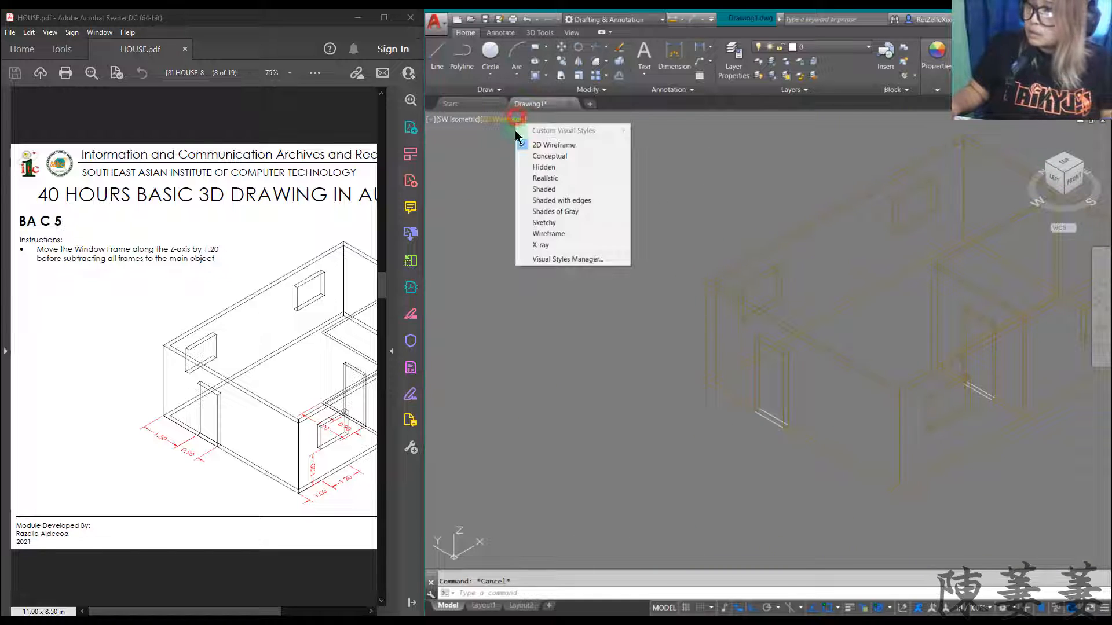
{"action": "left_click", "coordinate": [543, 167]}
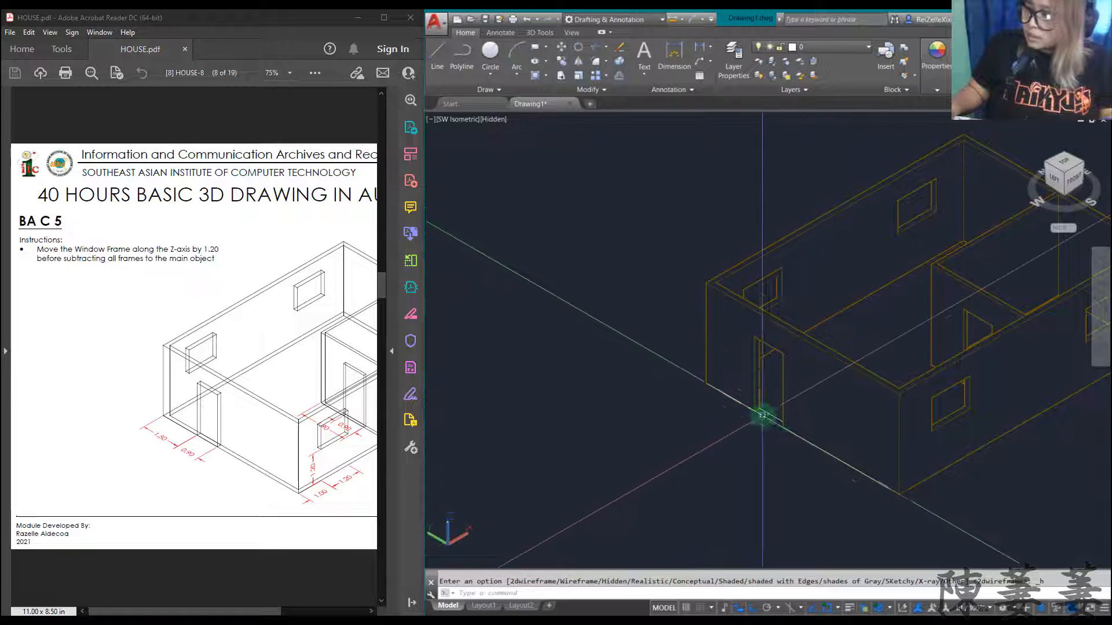
{"action": "scroll", "coordinate": [753, 432], "scroll_direction": "up", "scroll_amount": 5}
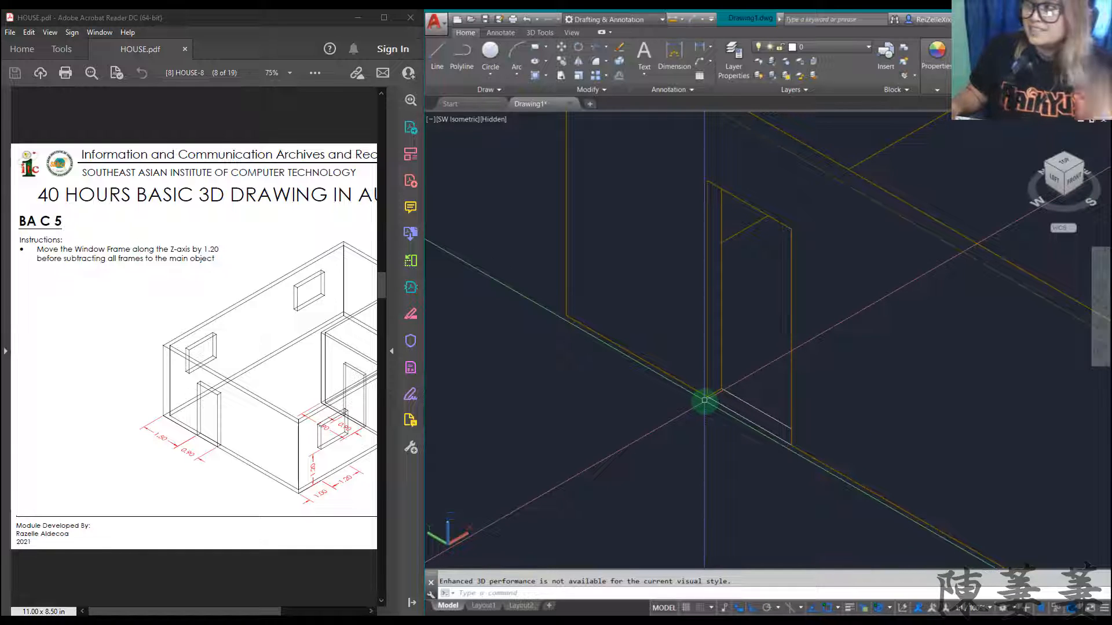
{"action": "scroll", "coordinate": [704, 399], "scroll_direction": "down", "scroll_amount": 8}
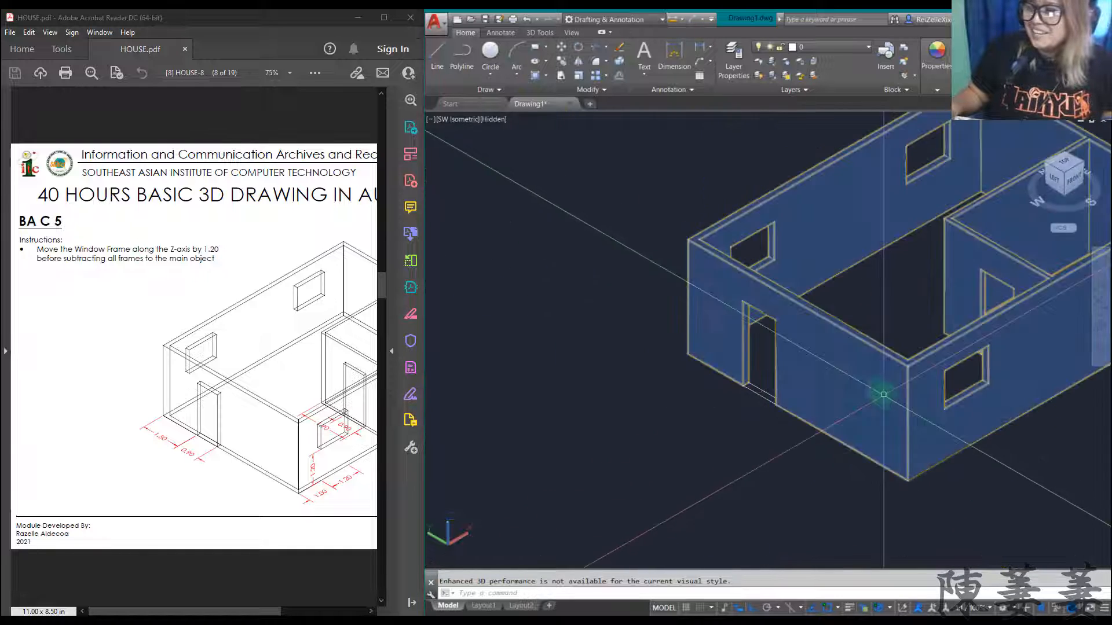
{"action": "scroll", "coordinate": [818, 377], "scroll_direction": "down", "scroll_amount": 5}
{"action": "scroll", "coordinate": [814, 378], "scroll_direction": "up", "scroll_amount": 3}
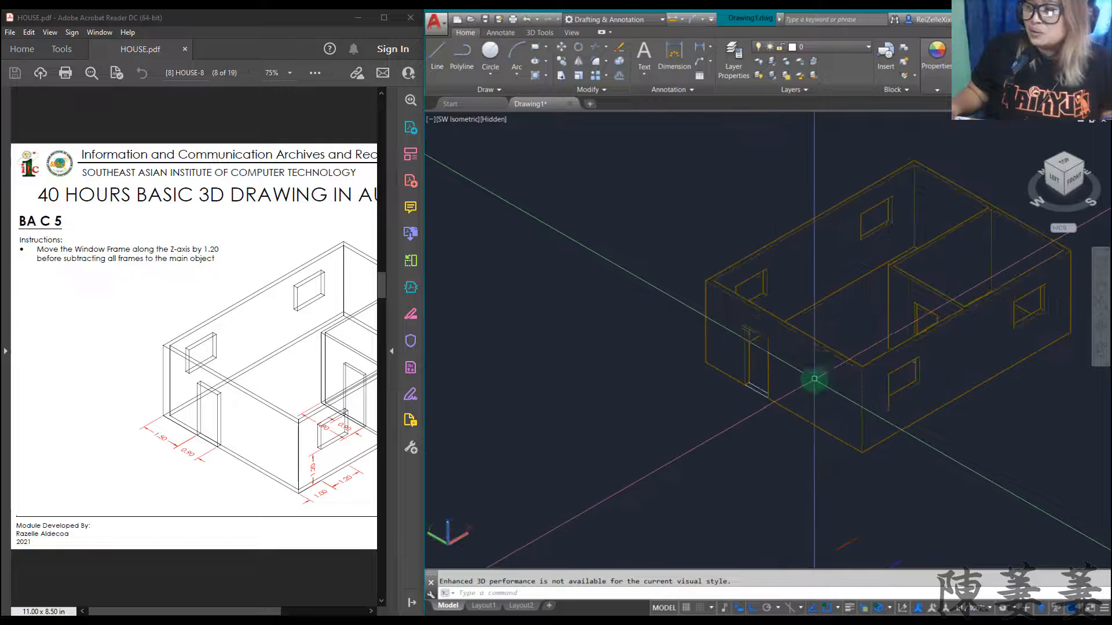
- Move the wall solid along the Y-axis to empty space, clear of the floor plan outlines
{"action": "left_click", "coordinate": [814, 379]}
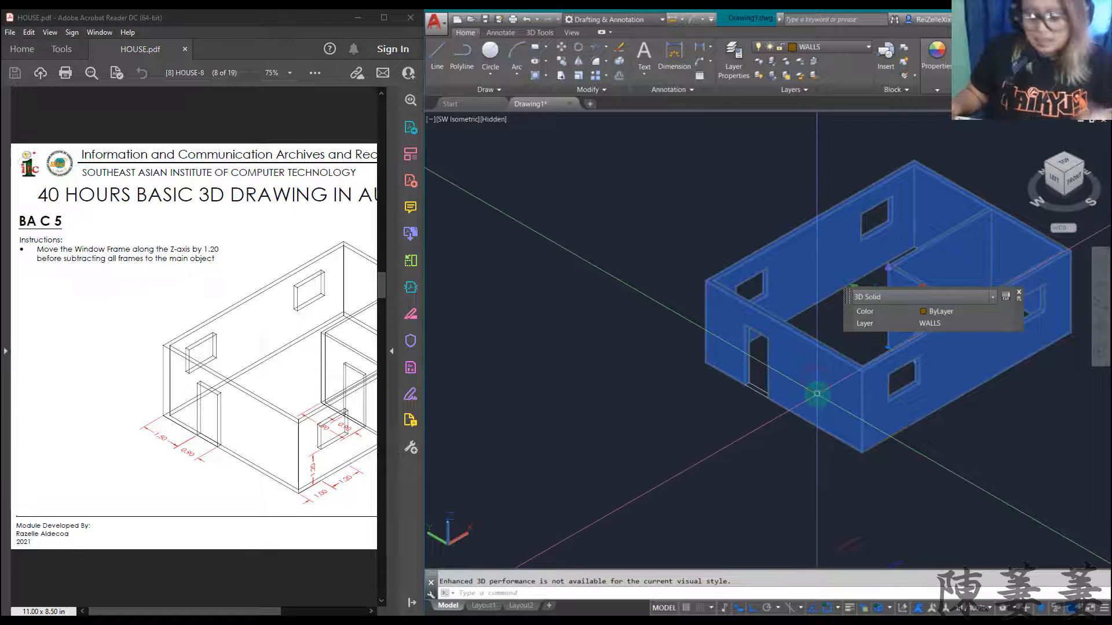
{"action": "type", "text": "M"}
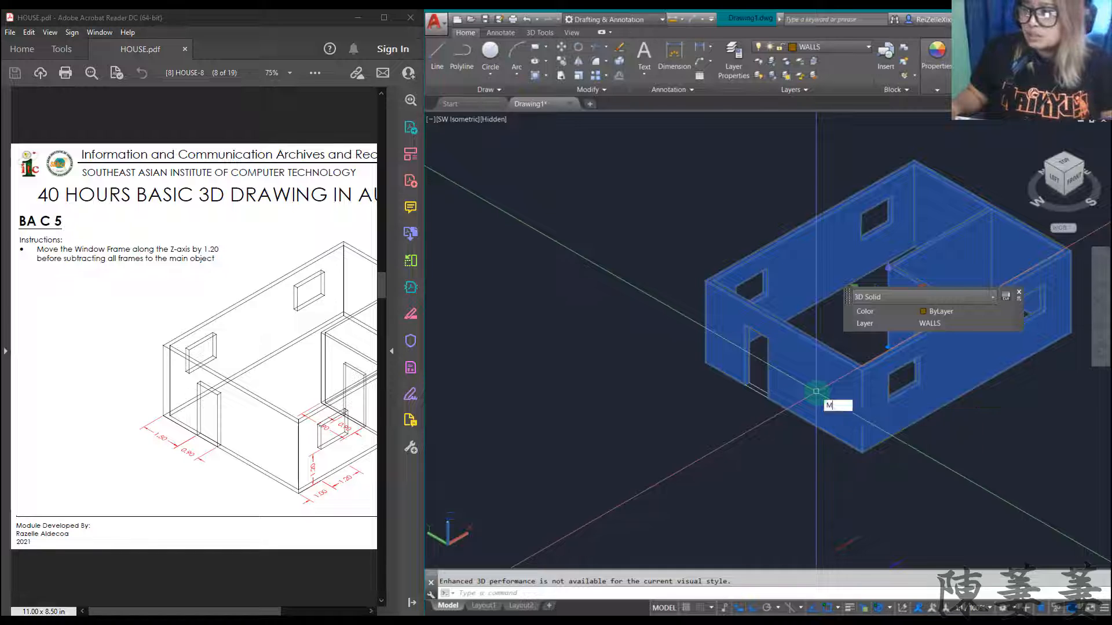
{"action": "key", "text": "Return"}
{"action": "left_click", "coordinate": [816, 392]}
{"action": "scroll", "coordinate": [817, 394], "scroll_direction": "down", "scroll_amount": 4}
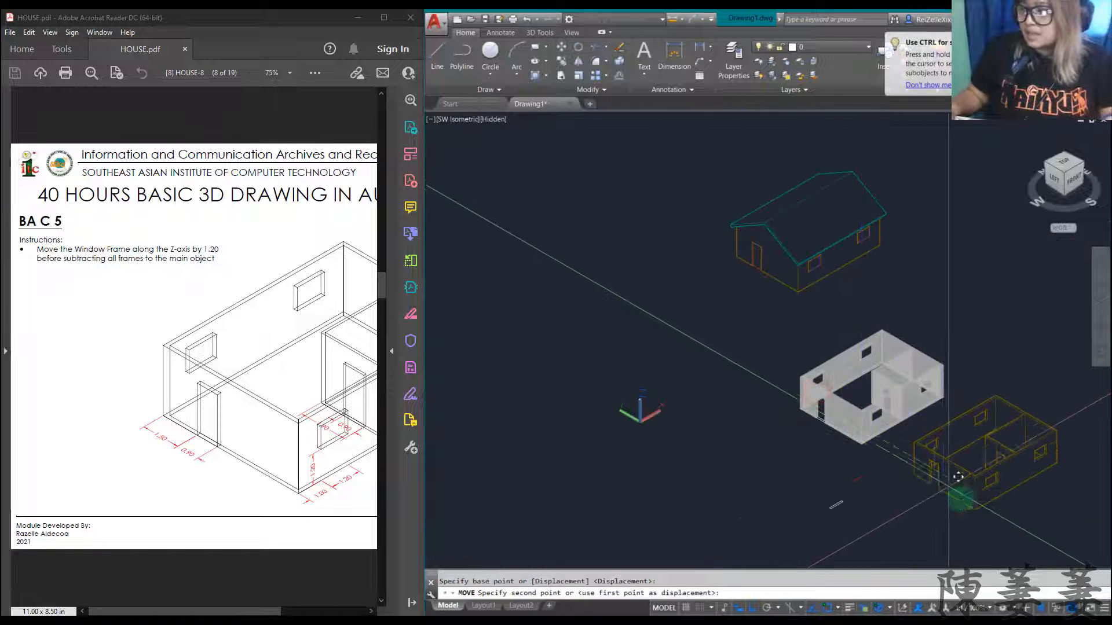
{"action": "key", "text": "Escape"}
- Bring the moved house into view and consult page 9 (HOUSE-9) of HOUSE.pdf to compare the result
{"action": "scroll", "coordinate": [881, 451], "scroll_direction": "up", "scroll_amount": 5}
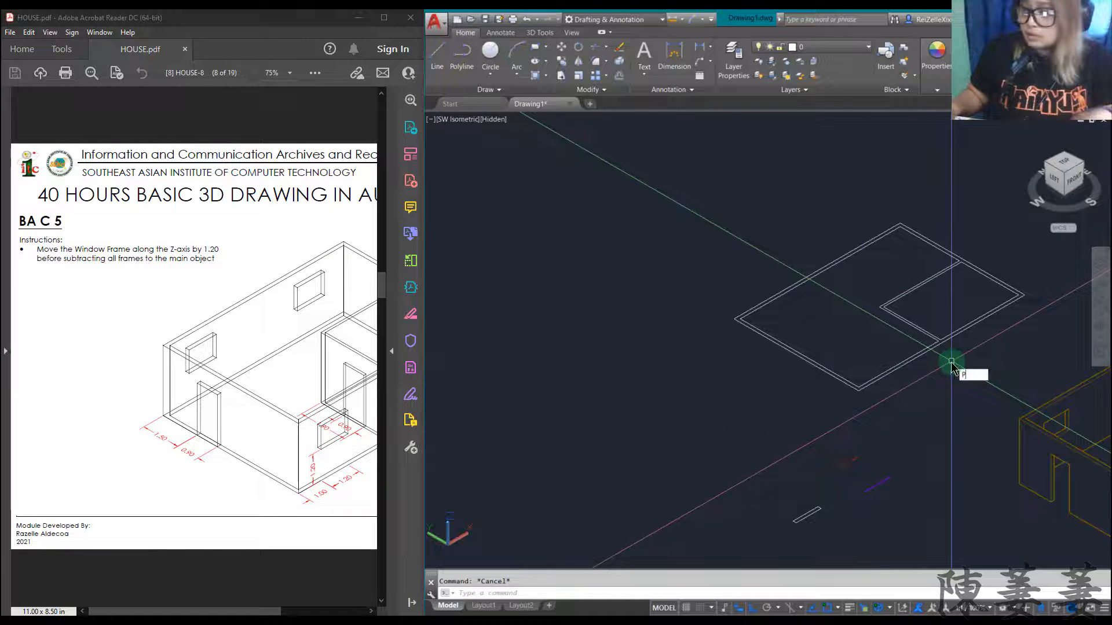
{"action": "middle_click_drag", "start_coordinate": [961, 412], "coordinate": [586, 377]}
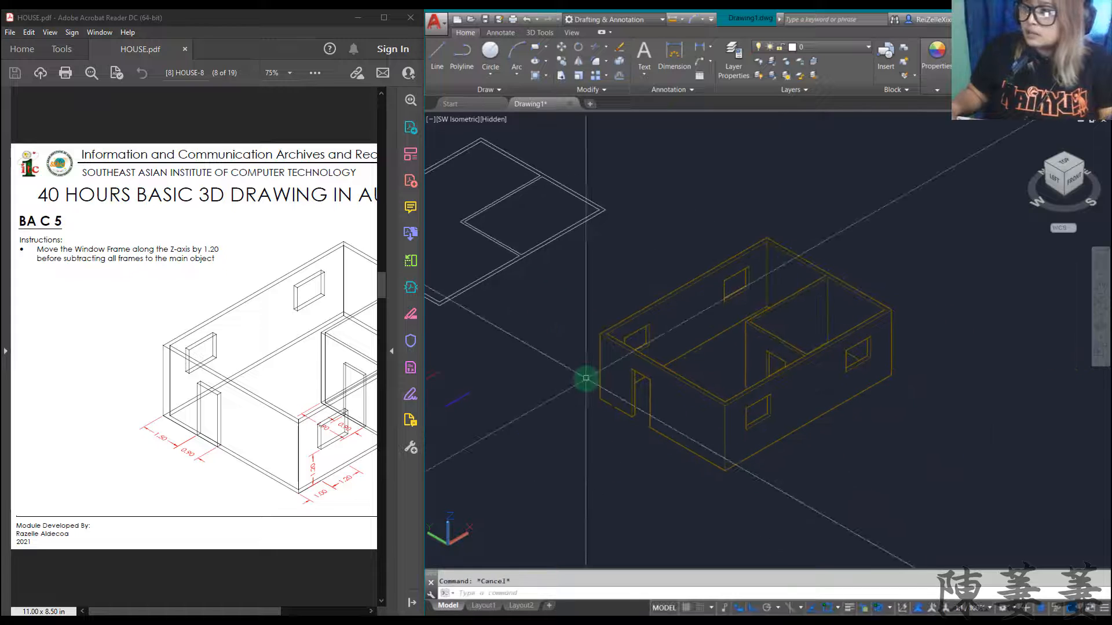
{"action": "scroll", "coordinate": [586, 378], "scroll_direction": "down", "scroll_amount": 2}
{"action": "scroll", "coordinate": [480, 390], "scroll_direction": "up", "scroll_amount": 3}
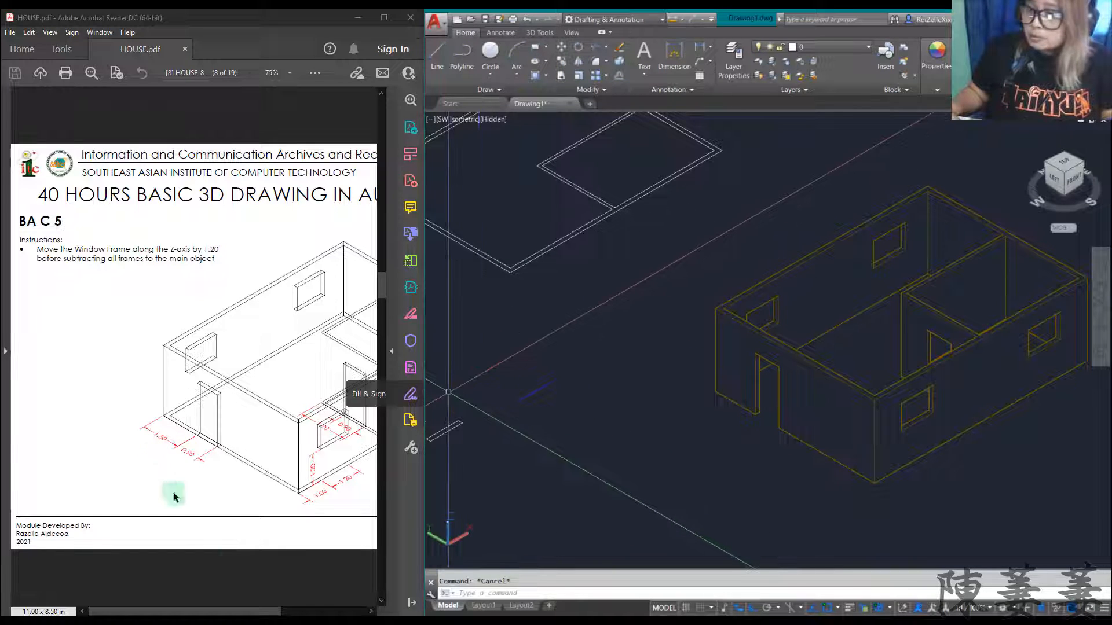
{"action": "left_click", "coordinate": [238, 571]}
{"action": "scroll", "coordinate": [245, 533], "scroll_direction": "down", "scroll_amount": 1}
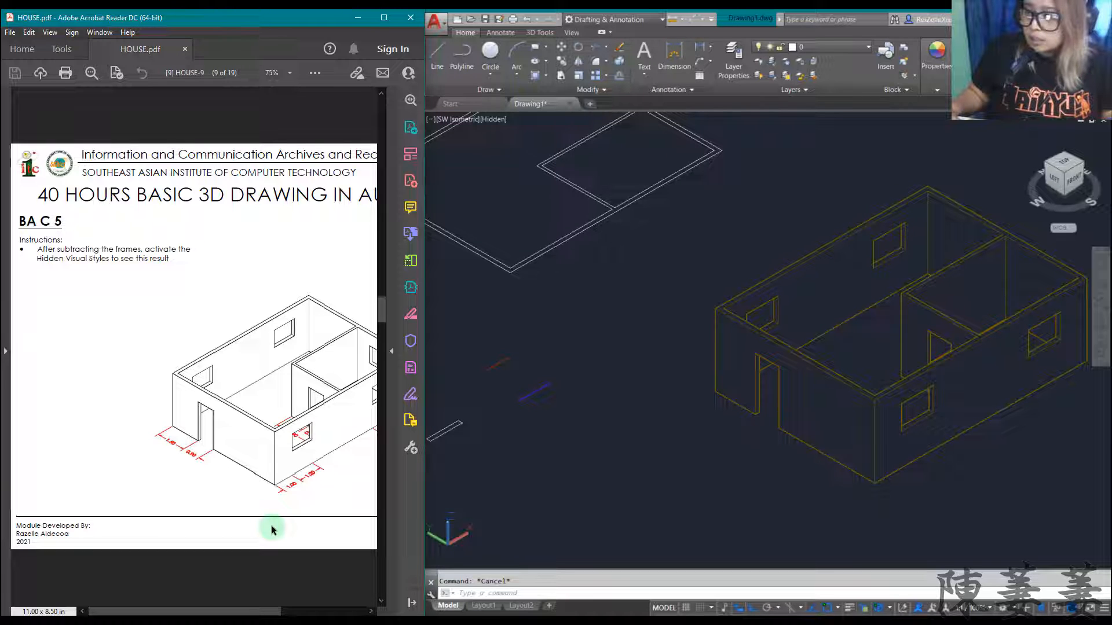
- Turn to page 10 (HOUSE-10) of HOUSE.pdf and rotate the door outline about its end to lie along the Y-axis
{"action": "scroll", "coordinate": [271, 526], "scroll_direction": "down", "scroll_amount": 1}
{"action": "scroll", "coordinate": [271, 526], "scroll_direction": "down", "scroll_amount": 1}
{"action": "scroll", "coordinate": [271, 524], "scroll_direction": "up", "scroll_amount": 1}
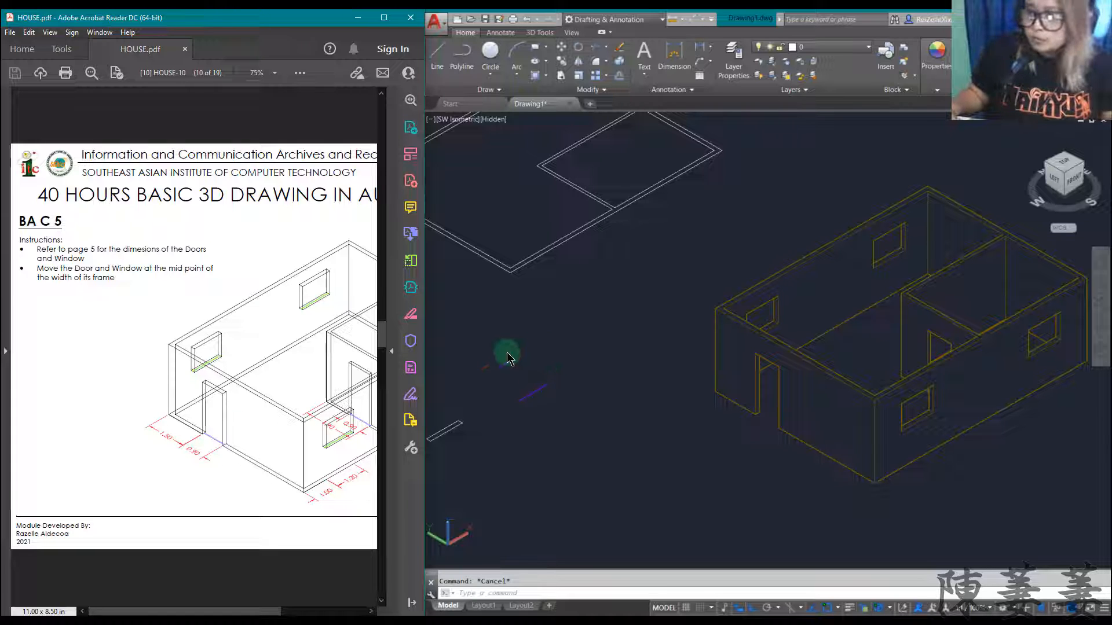
{"action": "scroll", "coordinate": [504, 364], "scroll_direction": "up", "scroll_amount": 6}
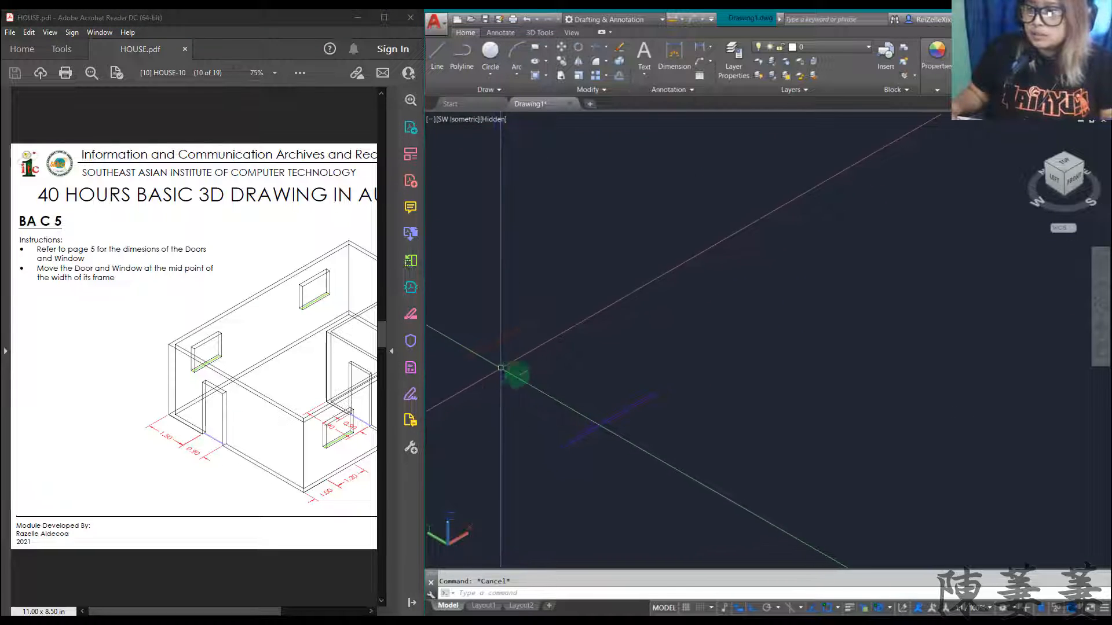
{"action": "left_click", "coordinate": [524, 378]}
{"action": "left_click", "coordinate": [480, 250]}
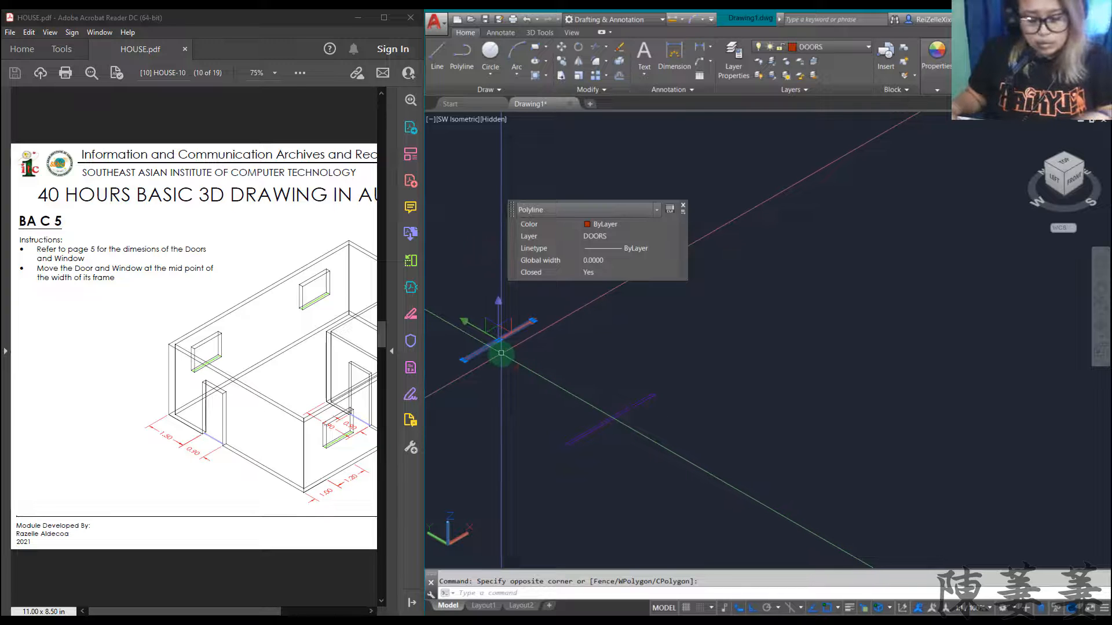
{"action": "type", "text": "RO"}
{"action": "key", "text": "Return"}
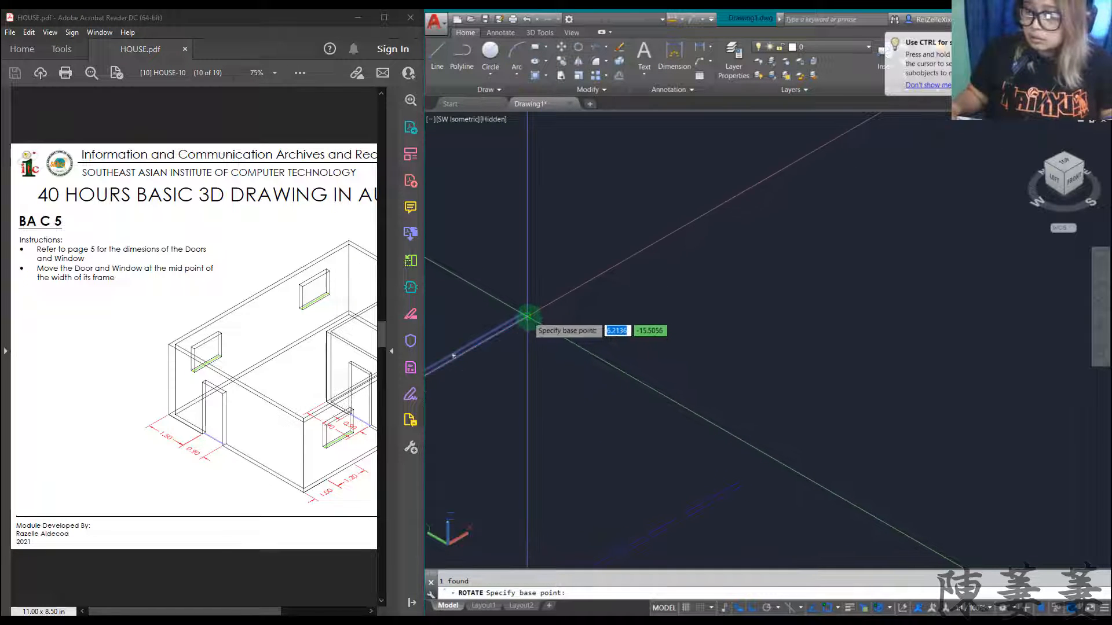
{"action": "left_click", "coordinate": [528, 318]}
{"action": "left_click", "coordinate": [551, 467]}
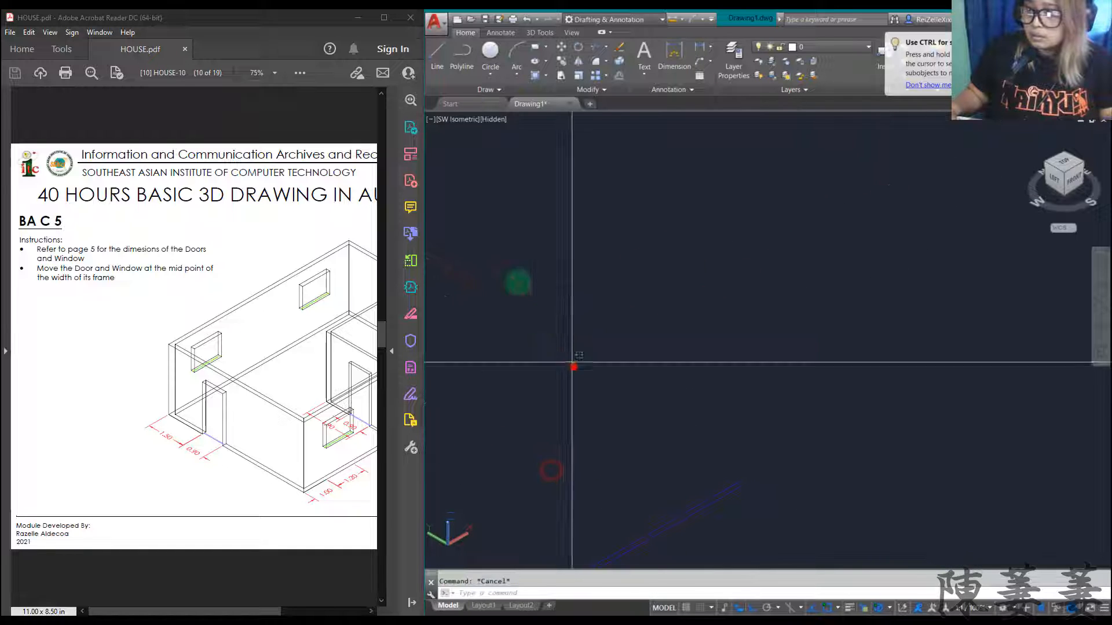
- Move the rotated door outline next to the entrance door opening of the house
{"action": "left_click", "coordinate": [573, 367]}
{"action": "left_click", "coordinate": [454, 181]}
{"action": "type", "text": "m"}
{"action": "key", "text": "Return"}
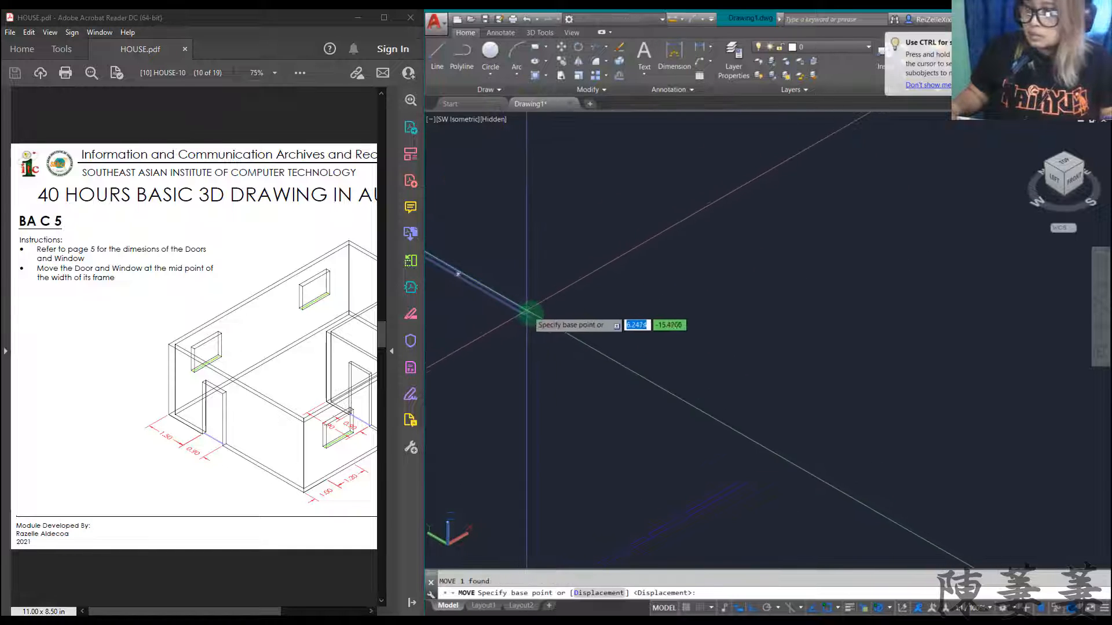
{"action": "left_click", "coordinate": [529, 316]}
{"action": "scroll", "coordinate": [617, 343], "scroll_direction": "down", "scroll_amount": 4}
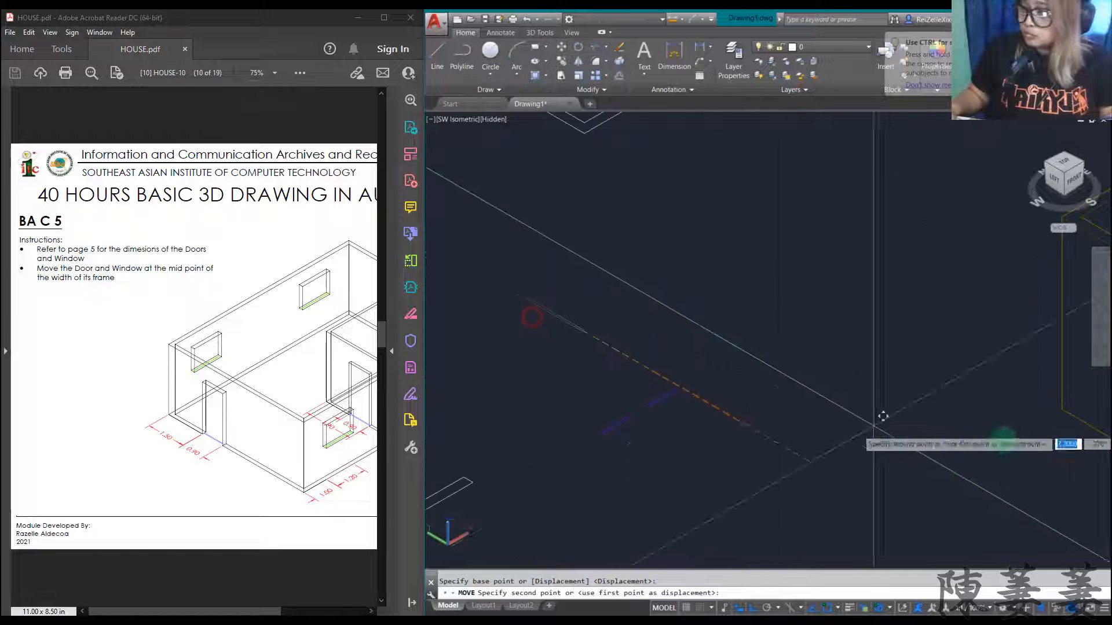
{"action": "scroll", "coordinate": [1008, 436], "scroll_direction": "down", "scroll_amount": 5}
{"action": "scroll", "coordinate": [1035, 456], "scroll_direction": "up", "scroll_amount": 4}
{"action": "scroll", "coordinate": [1047, 457], "scroll_direction": "up", "scroll_amount": 3}
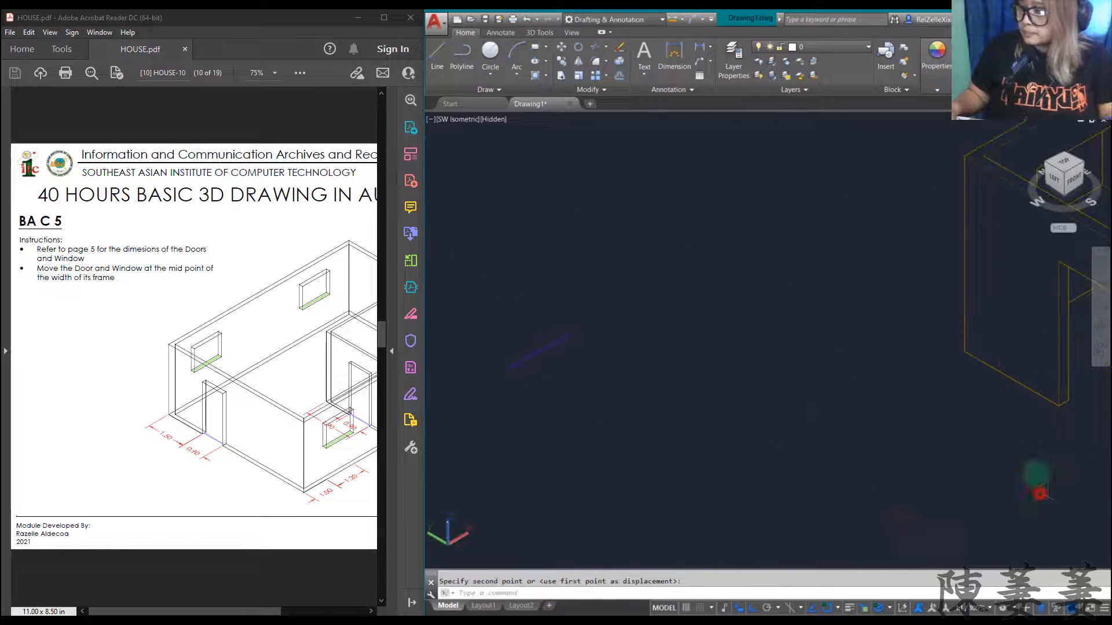
{"action": "key", "text": "Escape"}
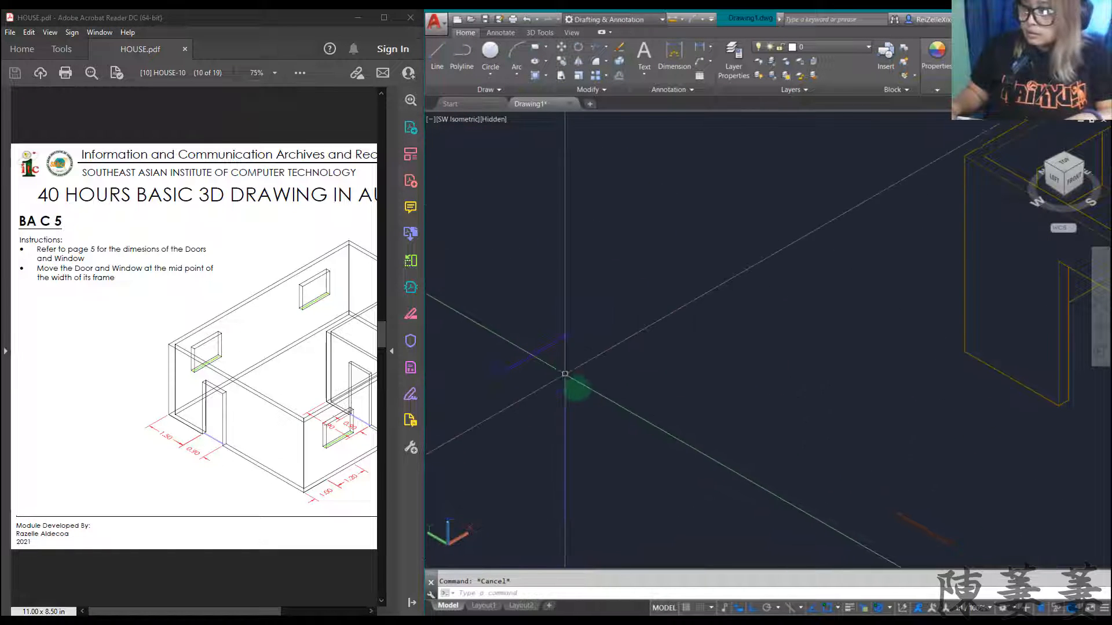
- Move the window outline close to the front corner of the house
{"action": "left_click", "coordinate": [580, 390]}
{"action": "left_click", "coordinate": [514, 292]}
{"action": "key", "text": "Return"}
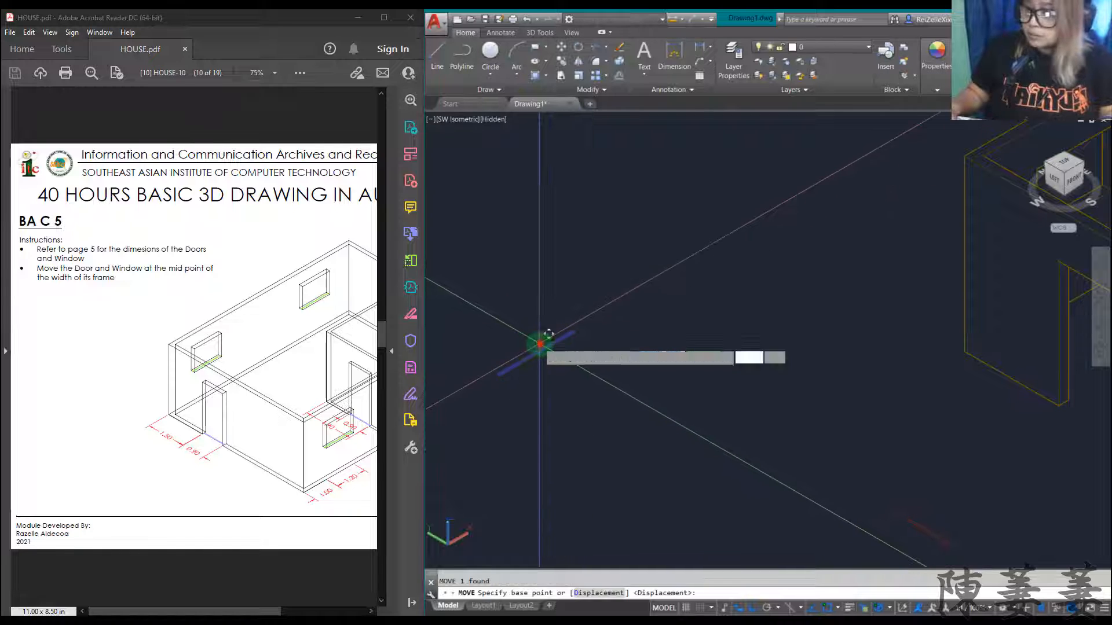
{"action": "left_click", "coordinate": [538, 346]}
{"action": "scroll", "coordinate": [563, 370], "scroll_direction": "down", "scroll_amount": 5}
{"action": "key", "text": "Escape"}
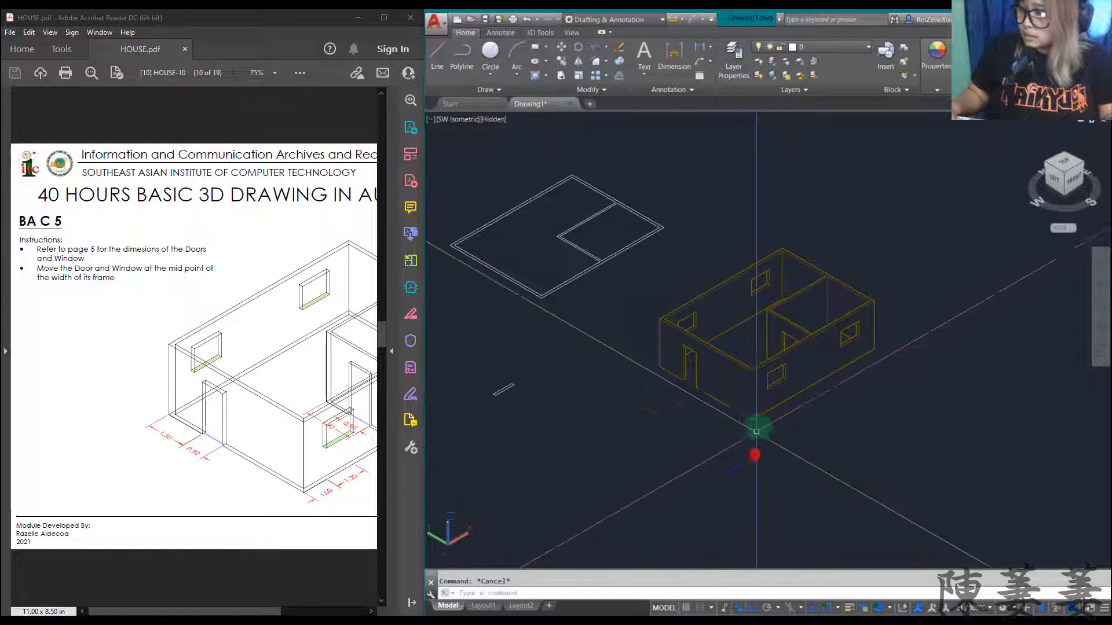
- Set the visual style to X-Ray to see through the walls
{"action": "scroll", "coordinate": [700, 390], "scroll_direction": "up", "scroll_amount": 8}
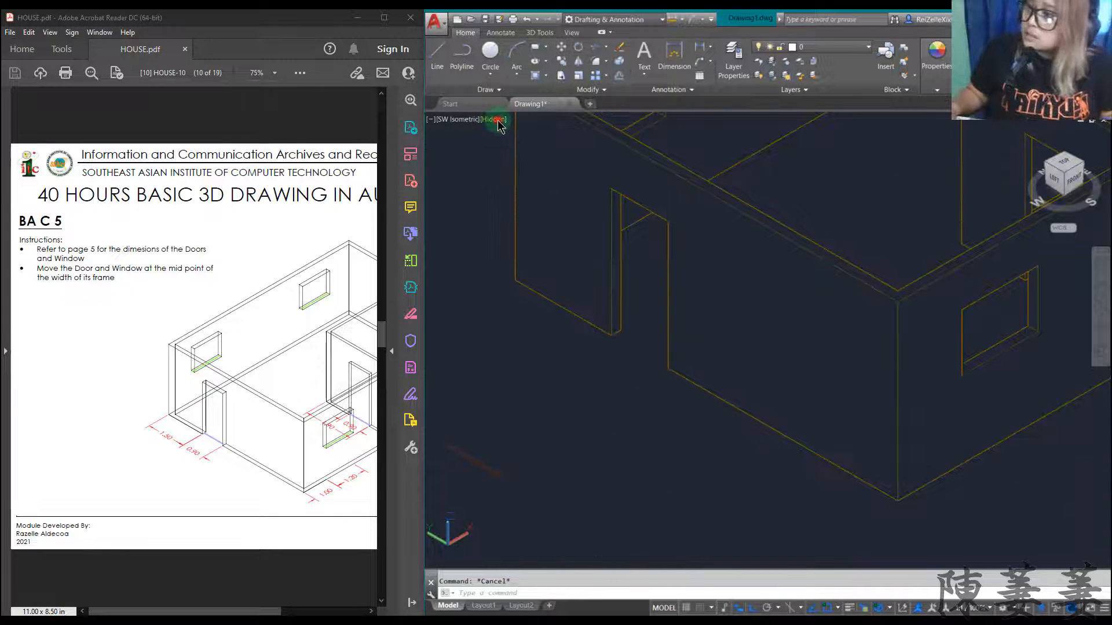
{"action": "left_click", "coordinate": [493, 119]}
{"action": "left_click", "coordinate": [528, 245]}
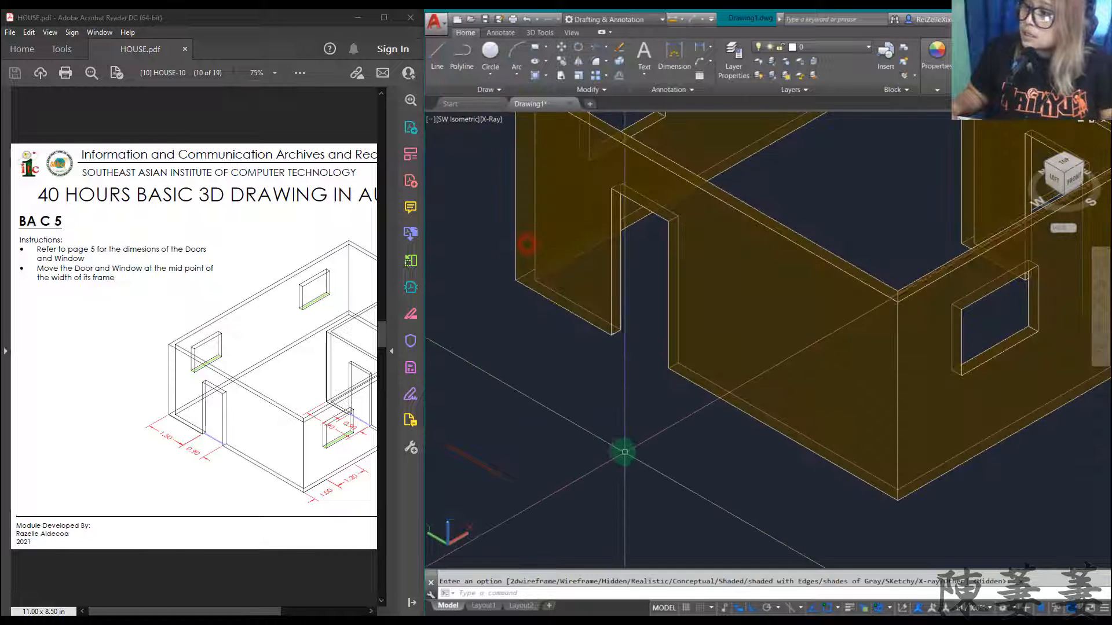
- Move the door outline by its end midpoint to the midpoint of the wall thickness at the base of the entrance opening
{"action": "scroll", "coordinate": [432, 444], "scroll_direction": "up", "scroll_amount": 4}
{"action": "scroll", "coordinate": [431, 445], "scroll_direction": "up", "scroll_amount": 3}
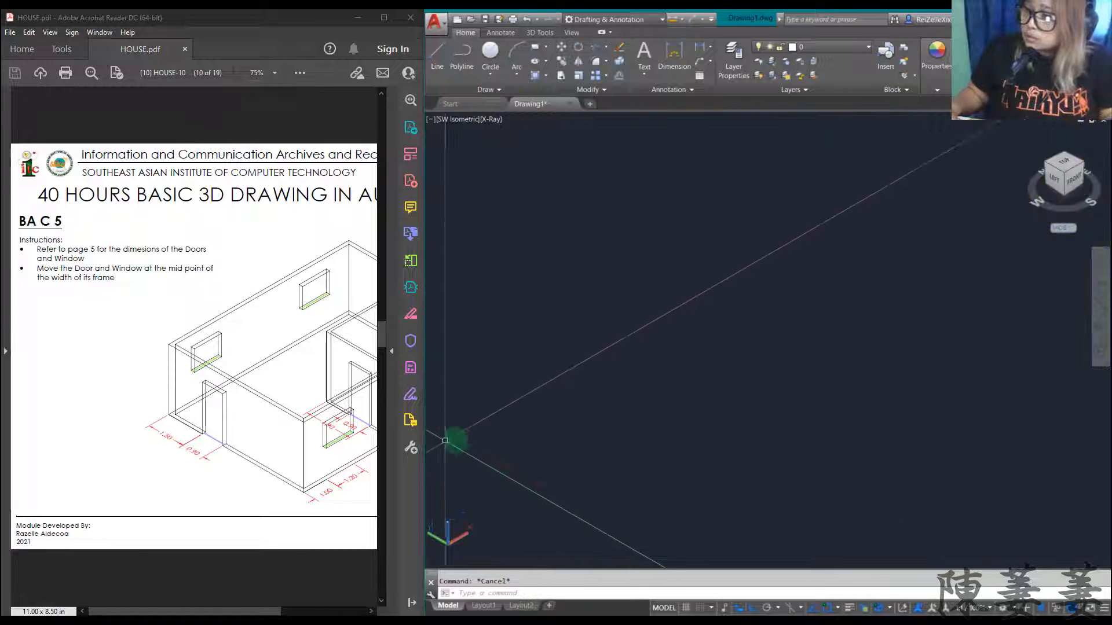
{"action": "left_click", "coordinate": [498, 448]}
{"action": "type", "text": "m"}
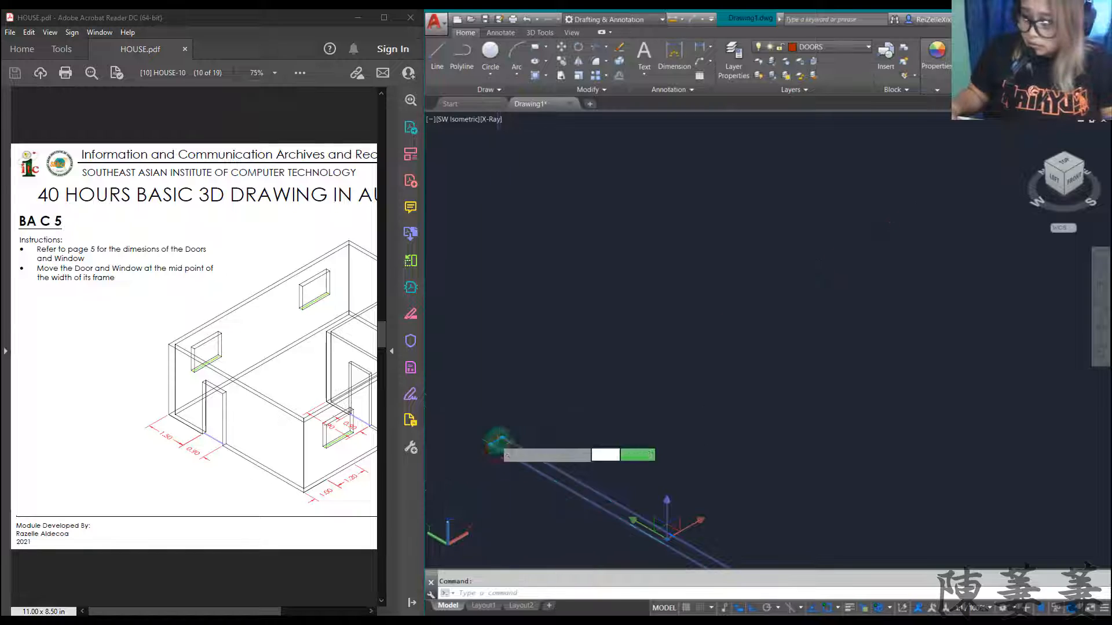
{"action": "key", "text": "Return"}
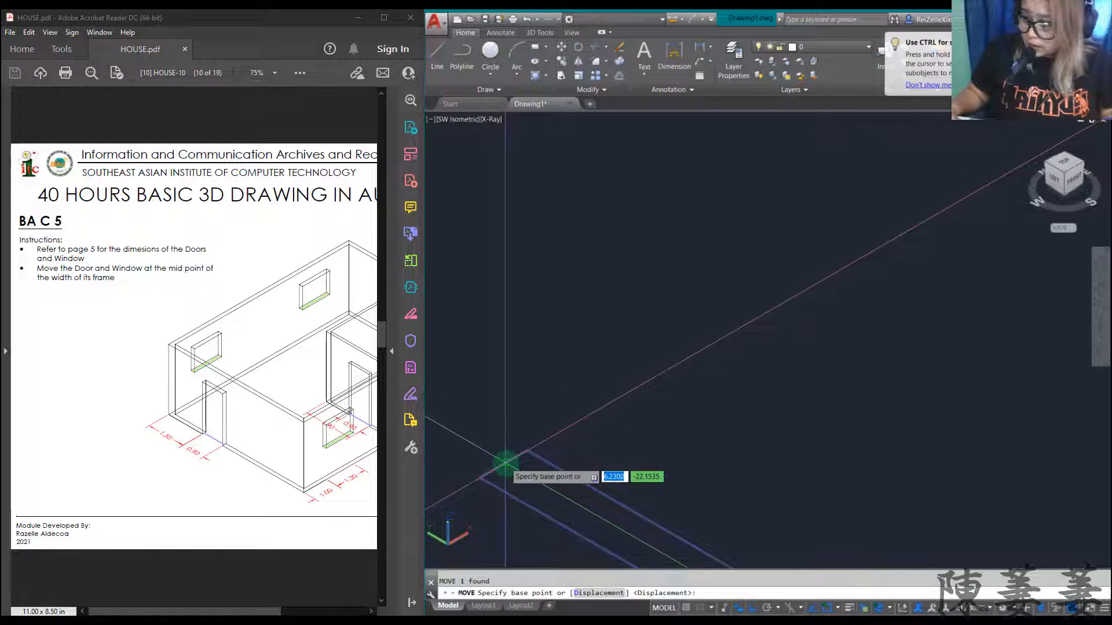
{"action": "scroll", "coordinate": [591, 417], "scroll_direction": "down", "scroll_amount": 5}
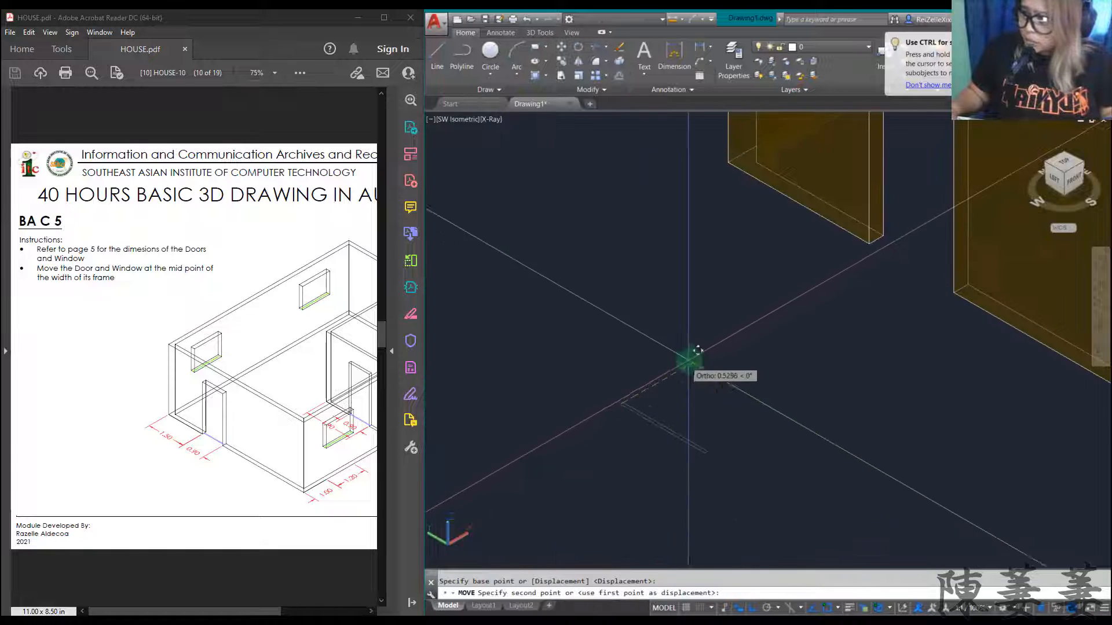
{"action": "scroll", "coordinate": [765, 319], "scroll_direction": "up", "scroll_amount": 8}
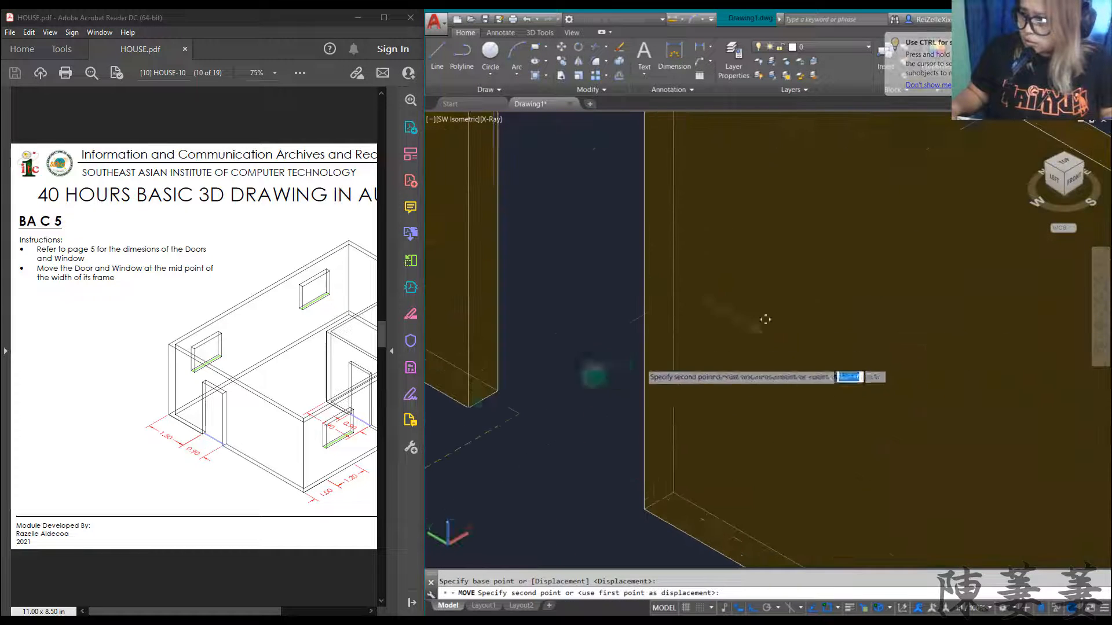
{"action": "left_click", "coordinate": [483, 401]}
- Copy the door outline by its end midpoint to the midpoint of the wall thickness at the base of the interior door opening
{"action": "left_click", "coordinate": [550, 476]}
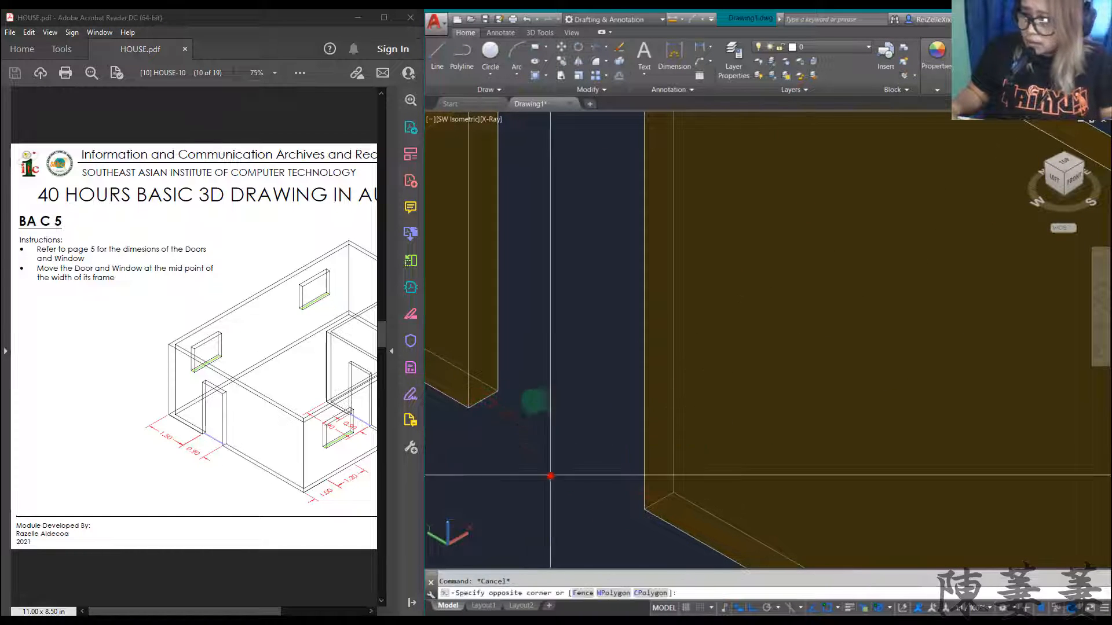
{"action": "left_click", "coordinate": [530, 388]}
{"action": "type", "text": "co"}
{"action": "key", "text": "Return"}
{"action": "scroll", "coordinate": [524, 389], "scroll_direction": "up", "scroll_amount": 4}
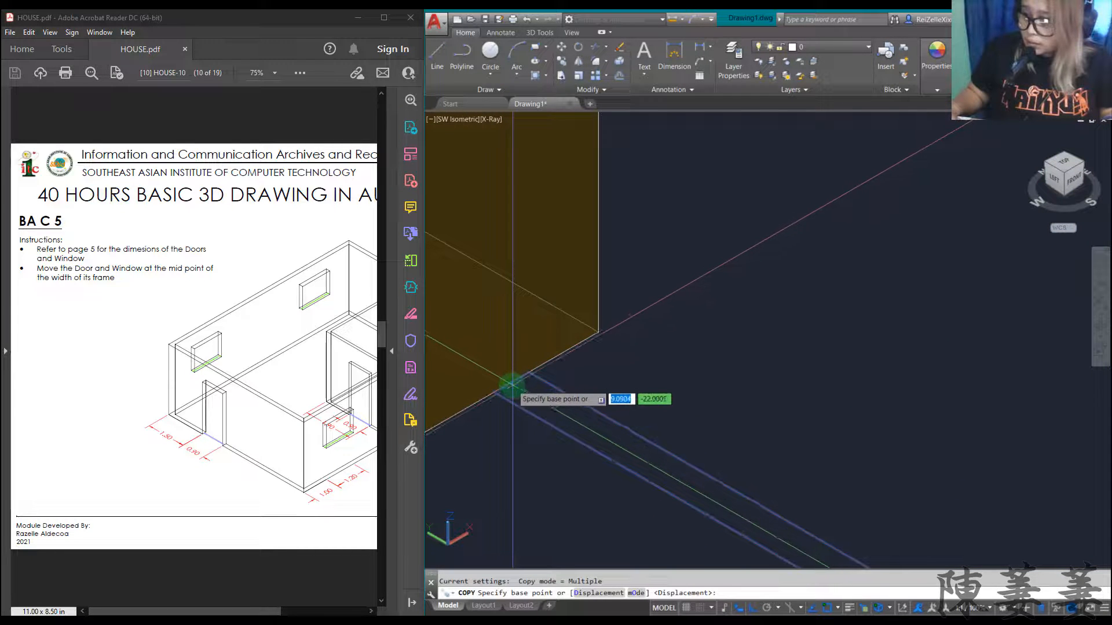
{"action": "left_click", "coordinate": [512, 383]}
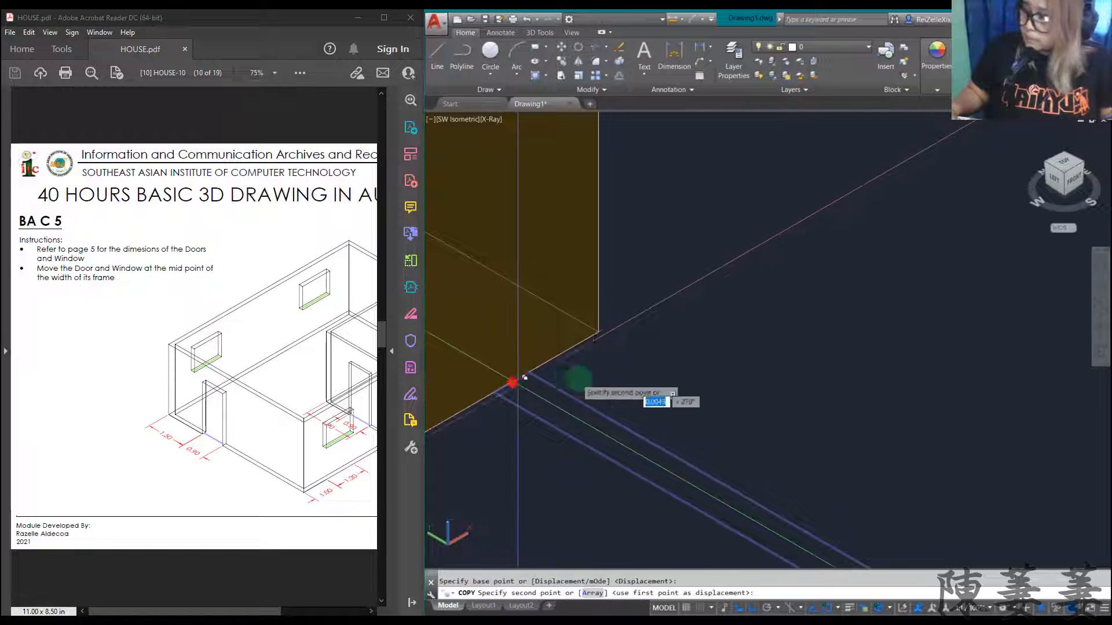
{"action": "scroll", "coordinate": [579, 359], "scroll_direction": "down", "scroll_amount": 5}
{"action": "scroll", "coordinate": [927, 317], "scroll_direction": "up", "scroll_amount": 5}
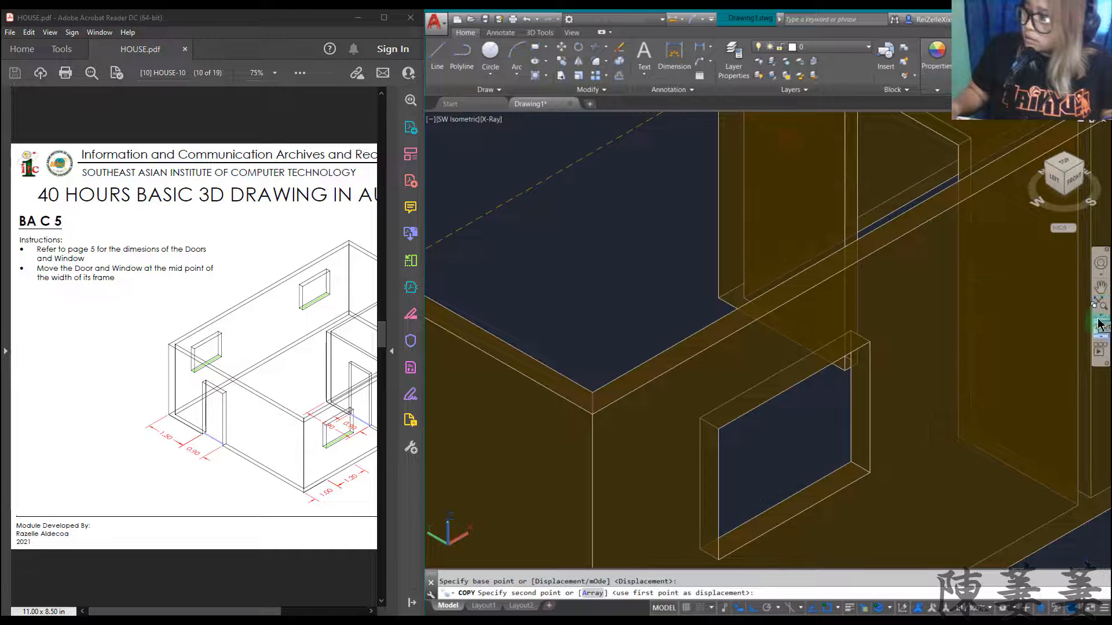
{"action": "left_click", "coordinate": [1099, 322]}
{"action": "left_click_drag", "start_coordinate": [688, 362], "coordinate": [753, 372]}
{"action": "left_click_drag", "start_coordinate": [565, 319], "coordinate": [540, 308]}
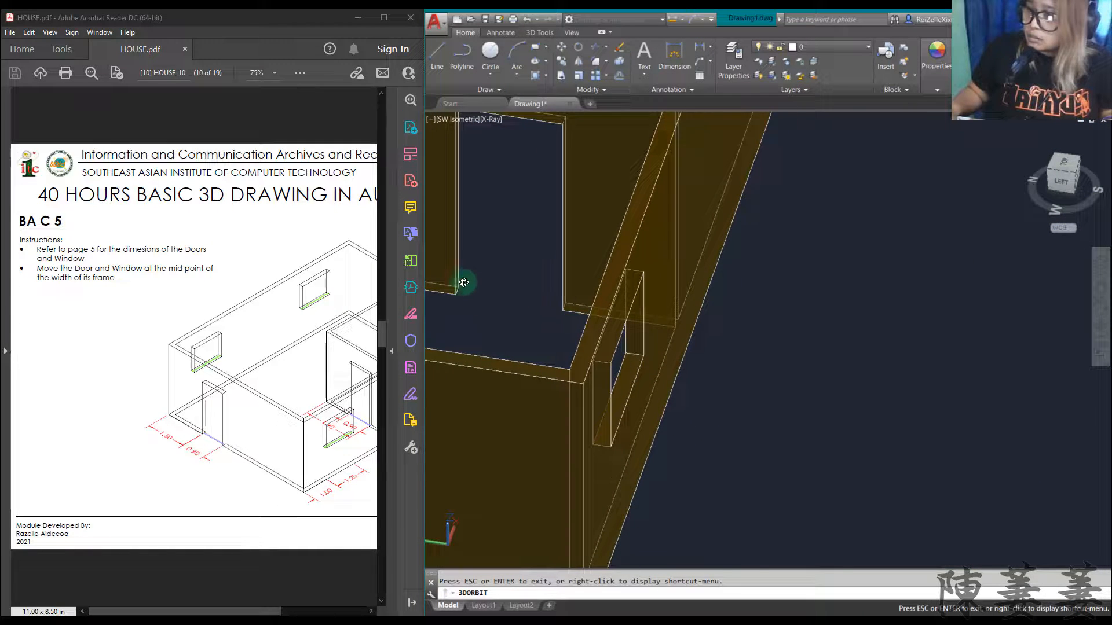
{"action": "mouse_move", "coordinate": [464, 282]}
{"action": "left_mouse_down"}
{"action": "mouse_move", "coordinate": [459, 318]}
{"action": "mouse_move", "coordinate": [457, 303]}
{"action": "left_mouse_up"}
{"action": "right_click", "coordinate": [457, 303]}
{"action": "left_click", "coordinate": [473, 305]}
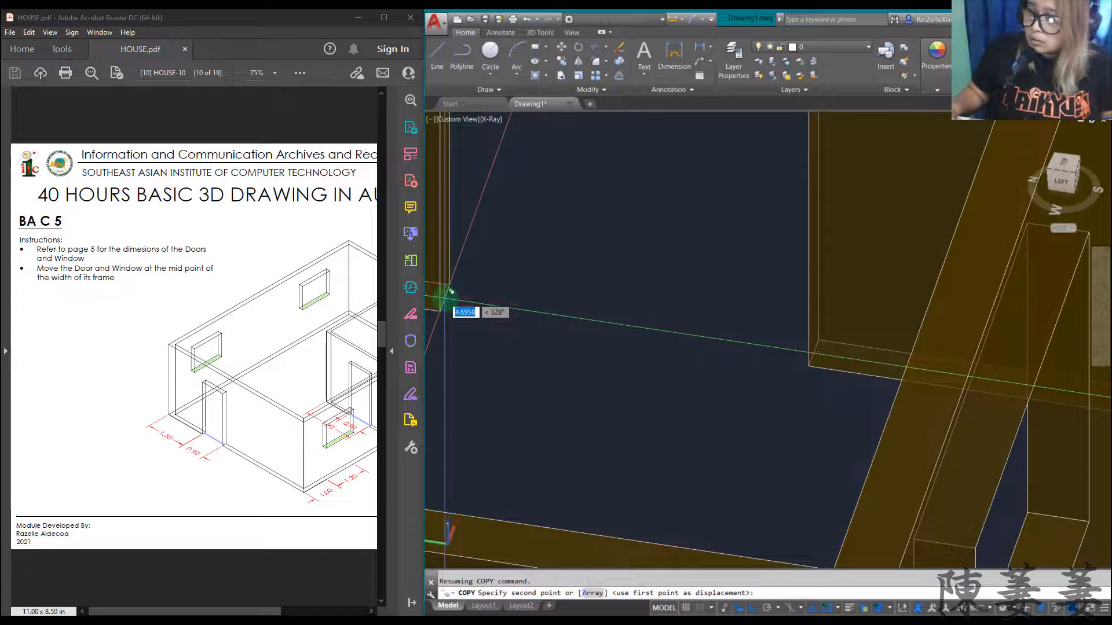
{"action": "scroll", "coordinate": [578, 330], "scroll_direction": "down", "scroll_amount": 6}
{"action": "key", "text": "Escape"}
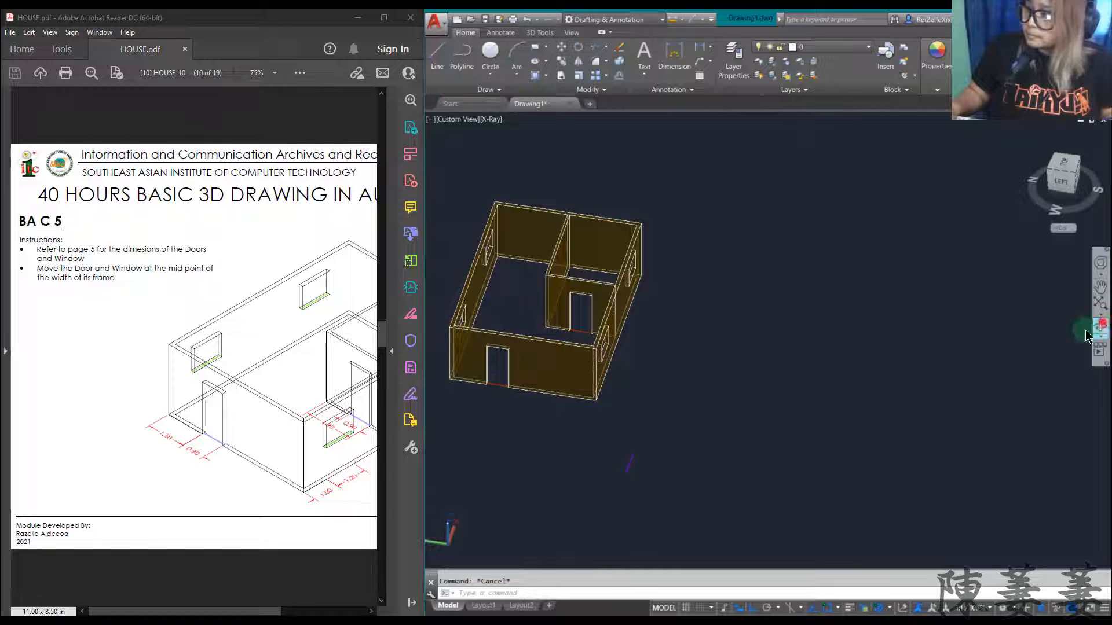
- Move the window outline by its end midpoint to the sill midpoint of the long front wall's window opening nearest the entrance corner
{"action": "left_click", "coordinate": [1100, 325]}
{"action": "left_click_drag", "start_coordinate": [793, 450], "coordinate": [707, 432]}
{"action": "key", "text": "Escape"}
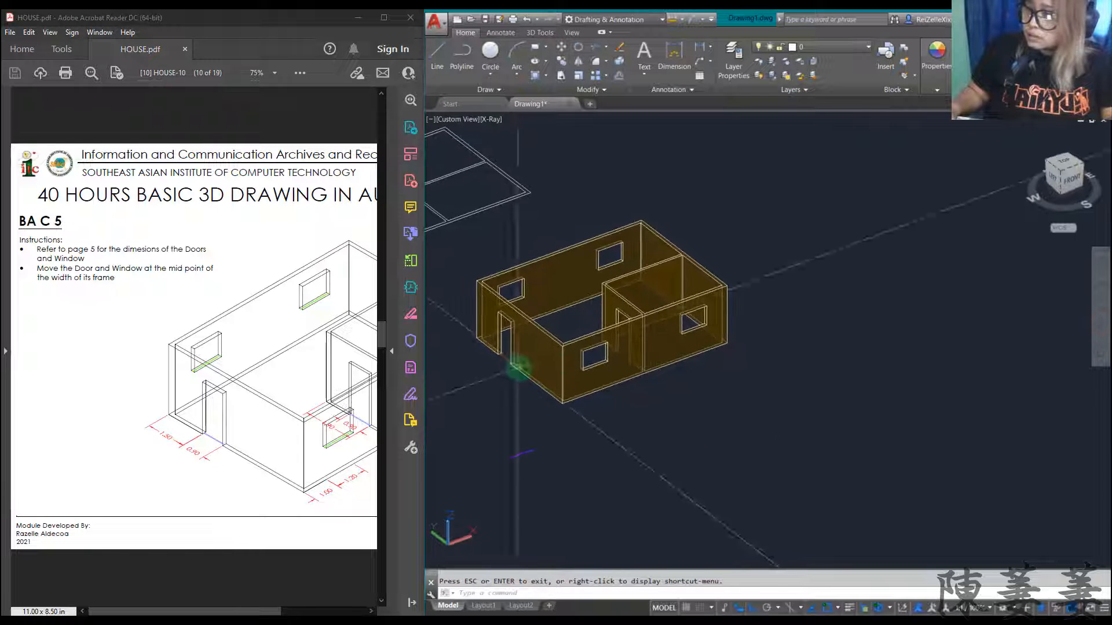
{"action": "scroll", "coordinate": [519, 367], "scroll_direction": "up", "scroll_amount": 5}
{"action": "scroll", "coordinate": [526, 496], "scroll_direction": "down", "scroll_amount": 2}
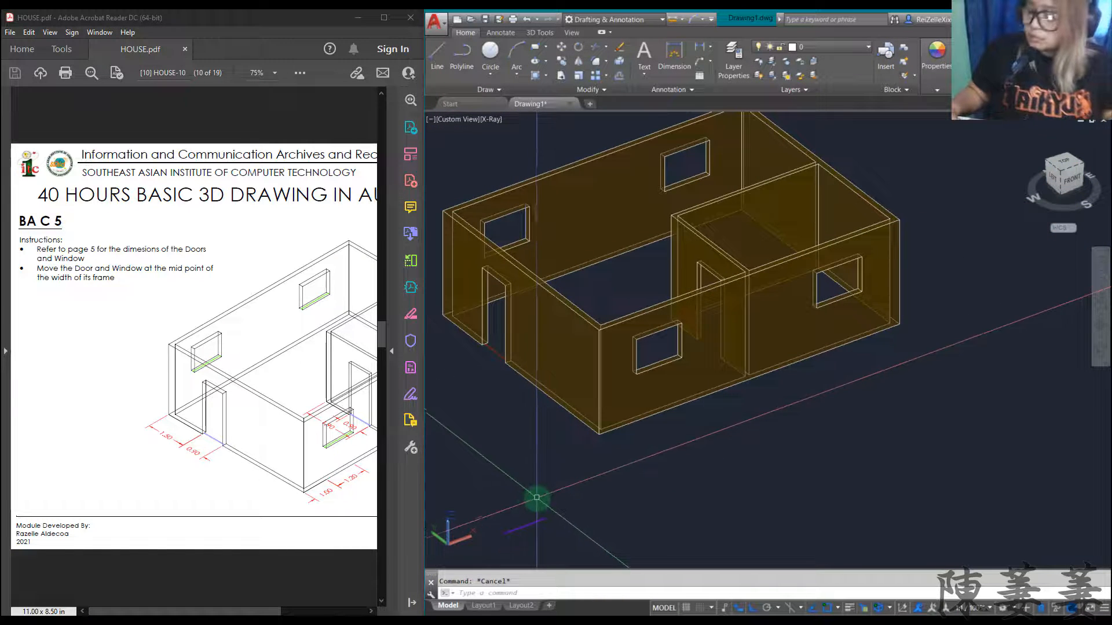
{"action": "left_click", "coordinate": [552, 537]}
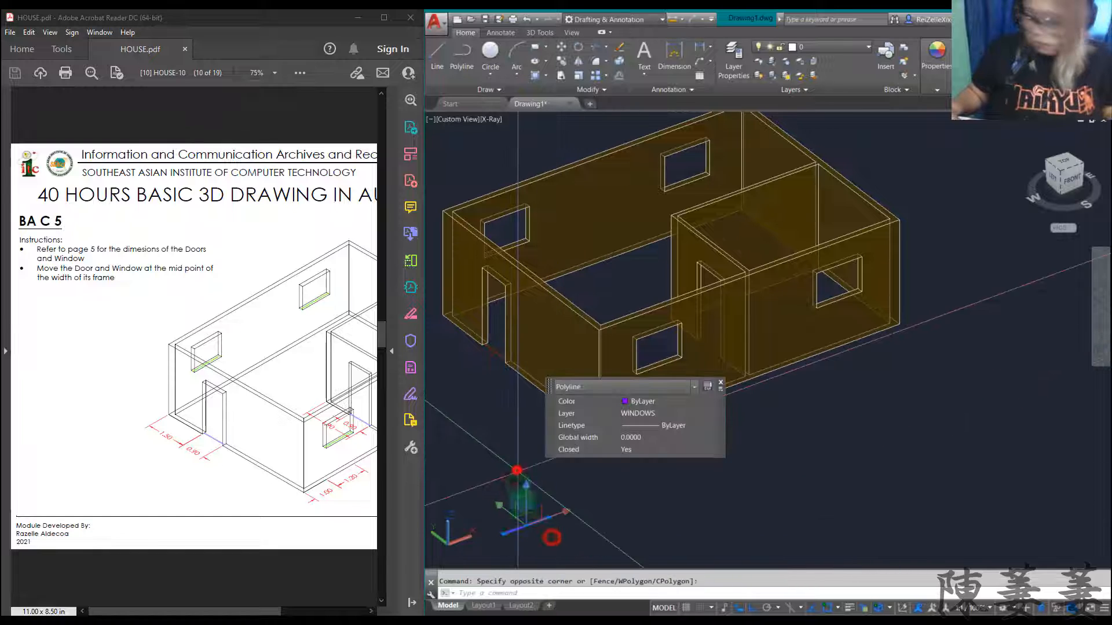
{"action": "key", "text": "Return"}
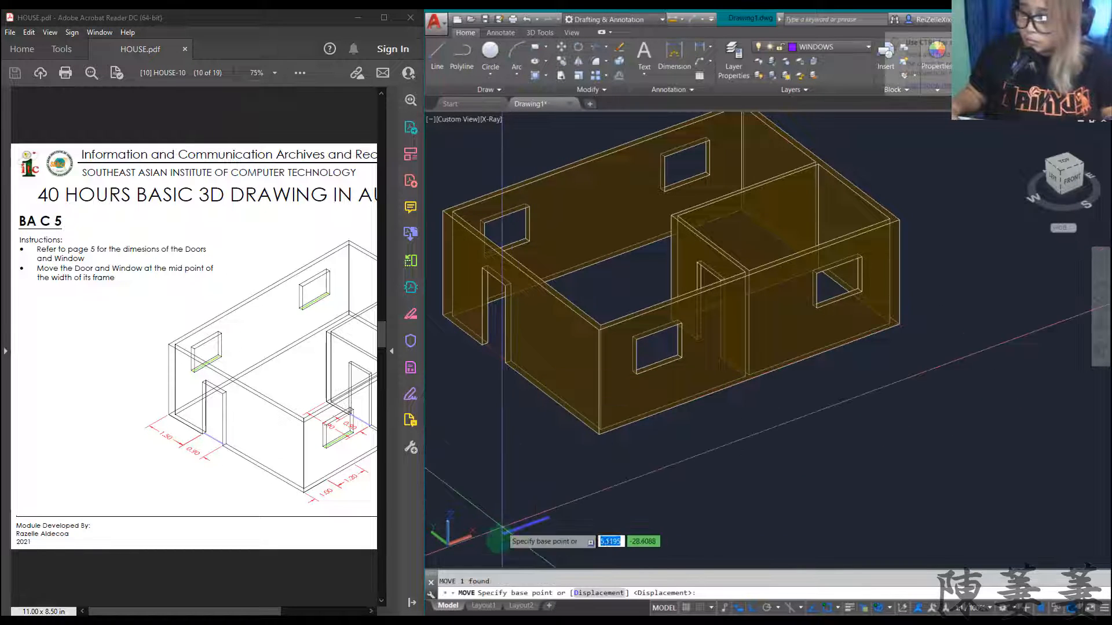
{"action": "scroll", "coordinate": [507, 530], "scroll_direction": "up", "scroll_amount": 6}
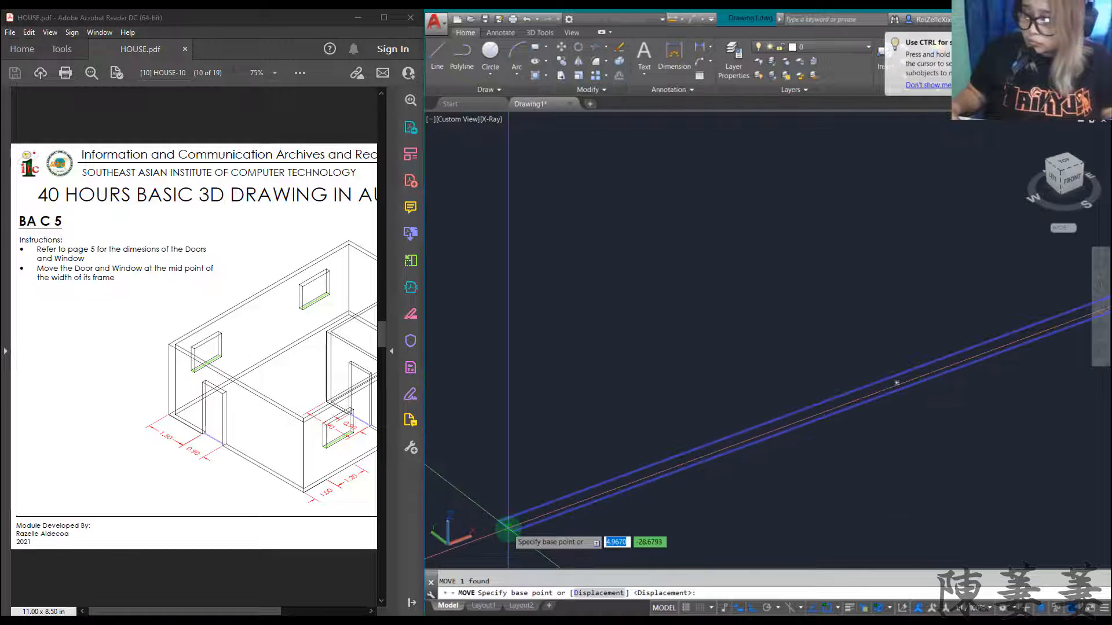
{"action": "scroll", "coordinate": [505, 529], "scroll_direction": "up", "scroll_amount": 2}
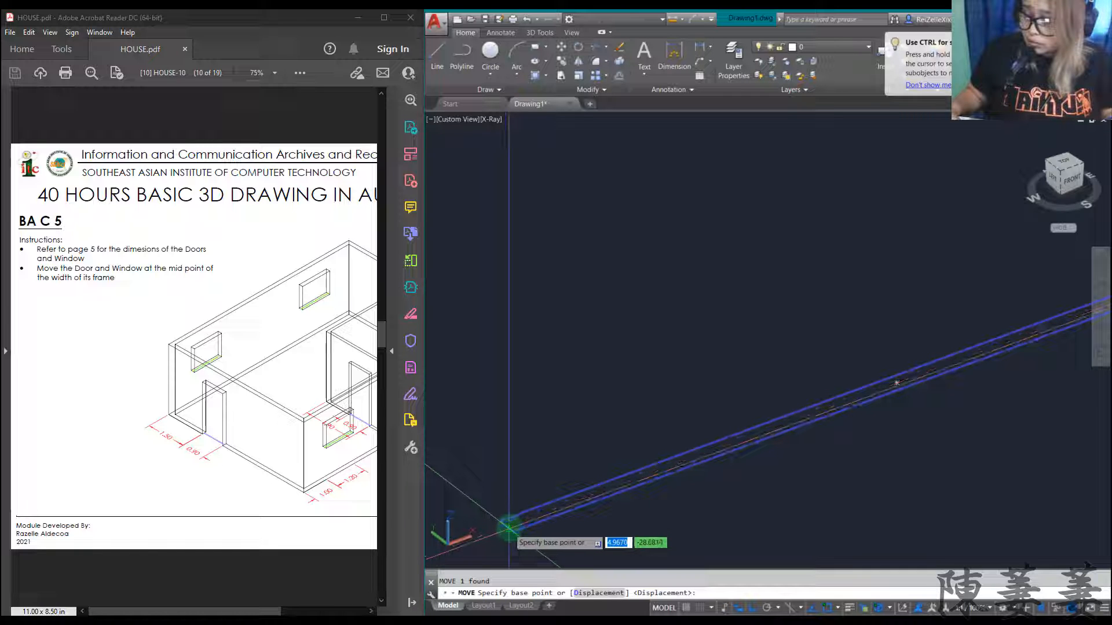
{"action": "left_click", "coordinate": [505, 527]}
{"action": "scroll", "coordinate": [627, 442], "scroll_direction": "down", "scroll_amount": 7}
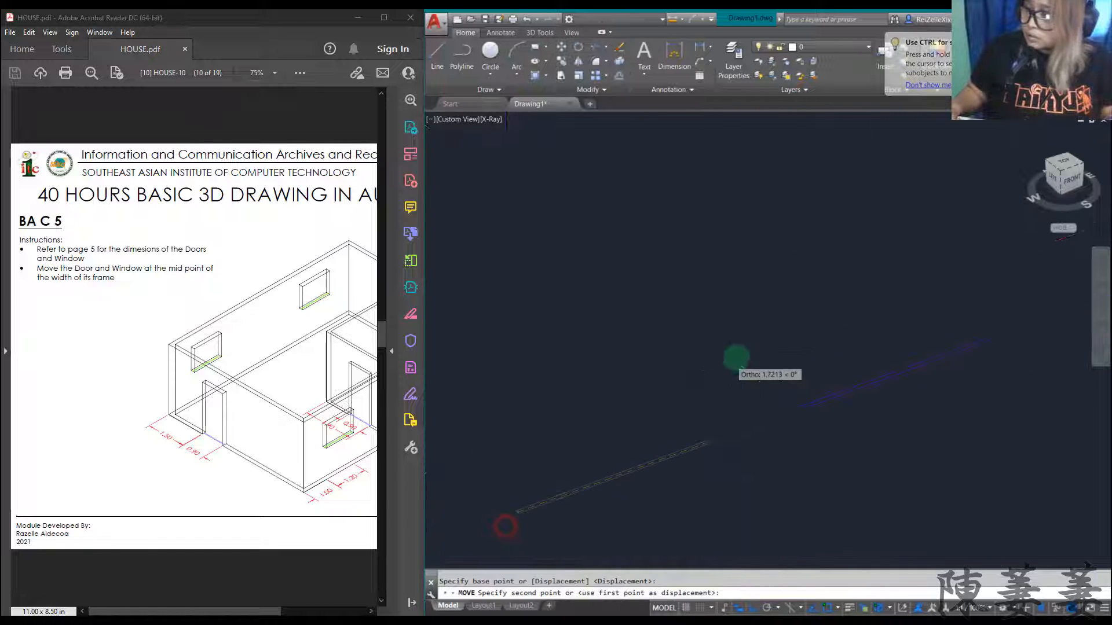
{"action": "scroll", "coordinate": [807, 259], "scroll_direction": "up", "scroll_amount": 5}
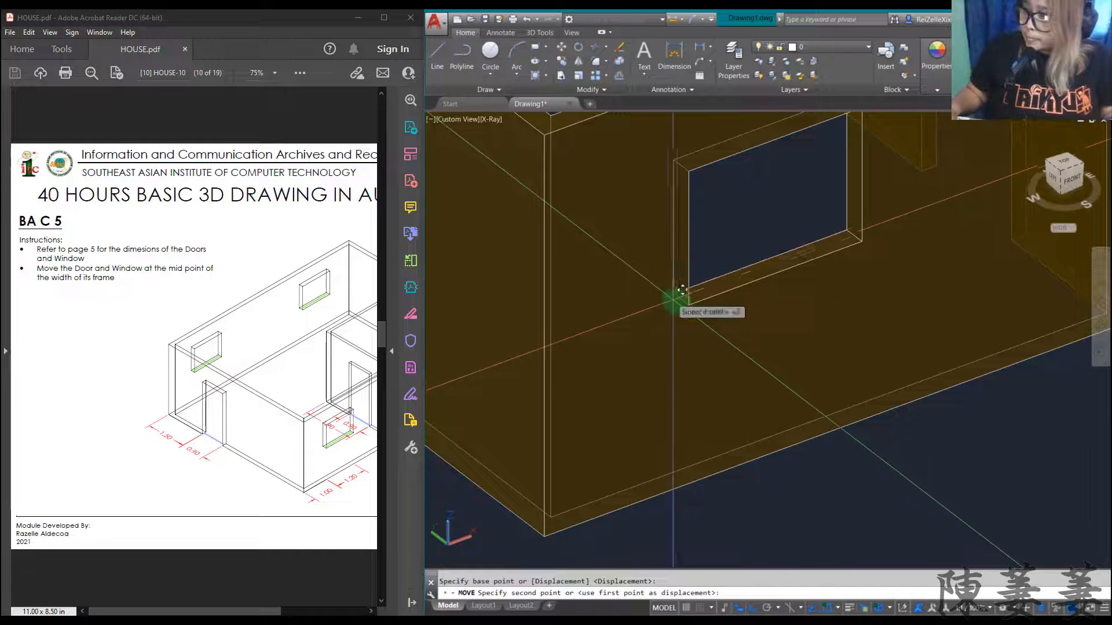
{"action": "key", "text": "Escape"}
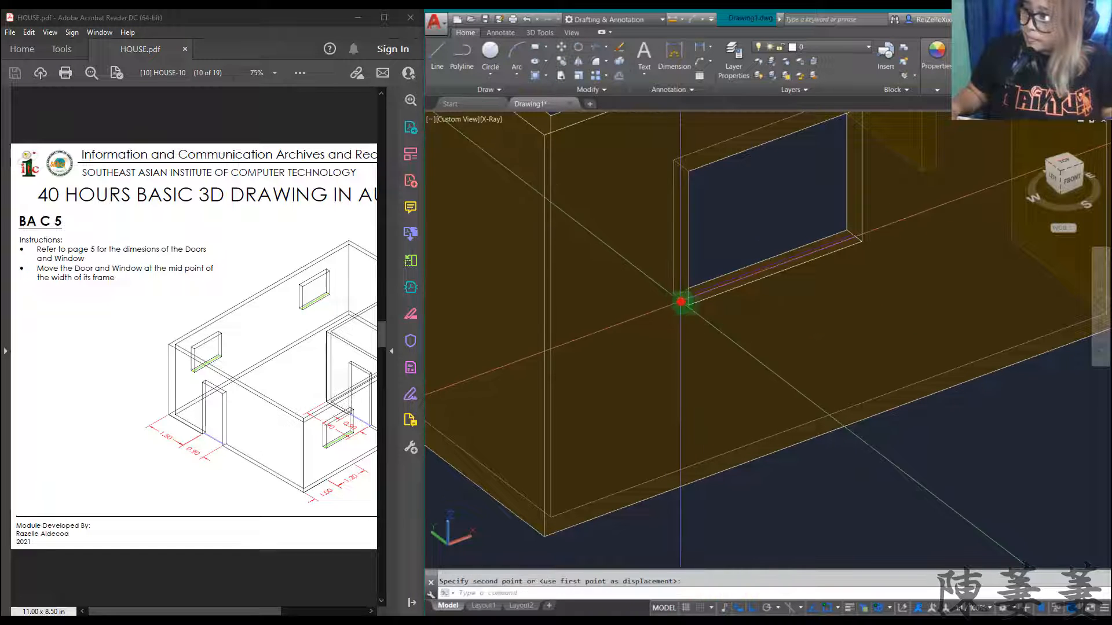
{"action": "scroll", "coordinate": [687, 298], "scroll_direction": "up", "scroll_amount": 6}
{"action": "scroll", "coordinate": [671, 298], "scroll_direction": "down", "scroll_amount": 3}
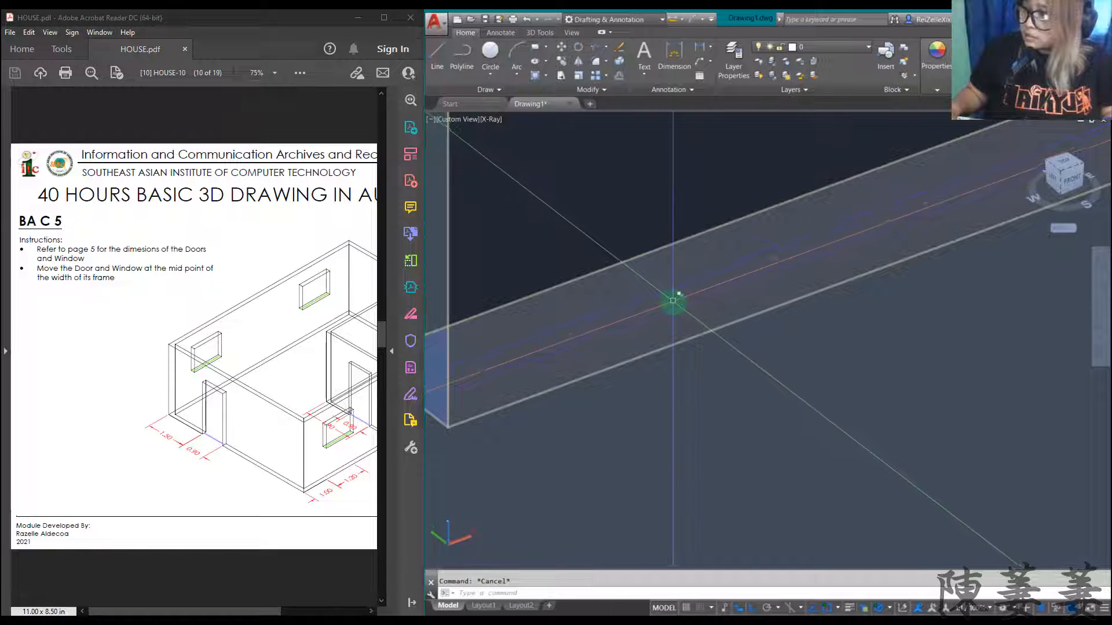
- Copy the window outline from the sill corner of its opening to the matching corner of the long front wall's other window opening
{"action": "left_click", "coordinate": [673, 300]}
{"action": "left_click", "coordinate": [720, 344]}
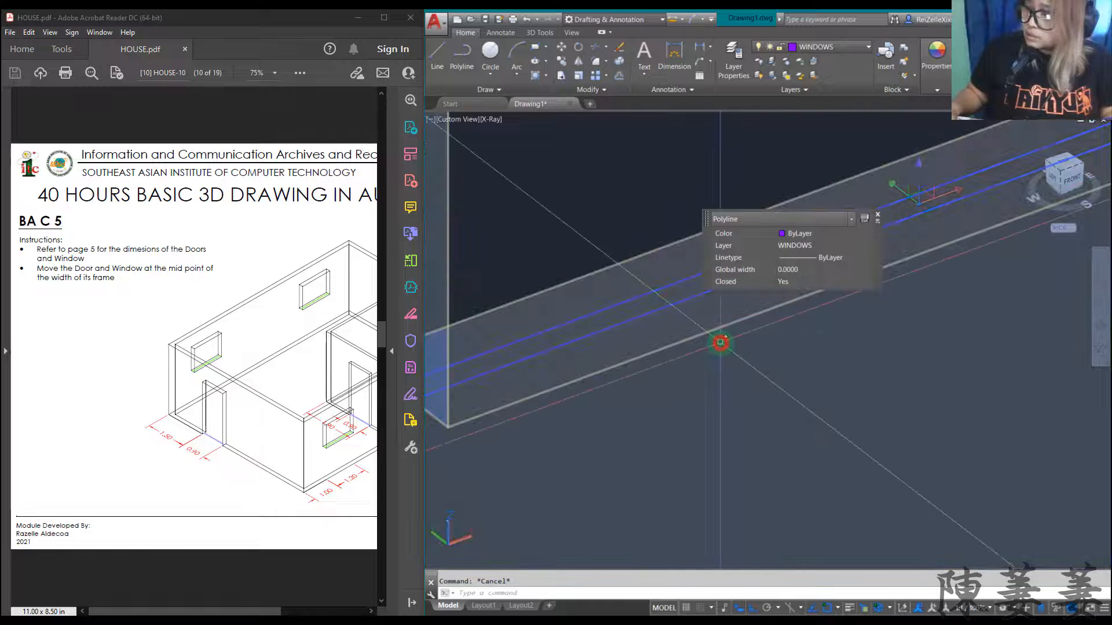
{"action": "scroll", "coordinate": [681, 359], "scroll_direction": "down", "scroll_amount": 3}
{"action": "key", "text": "Return"}
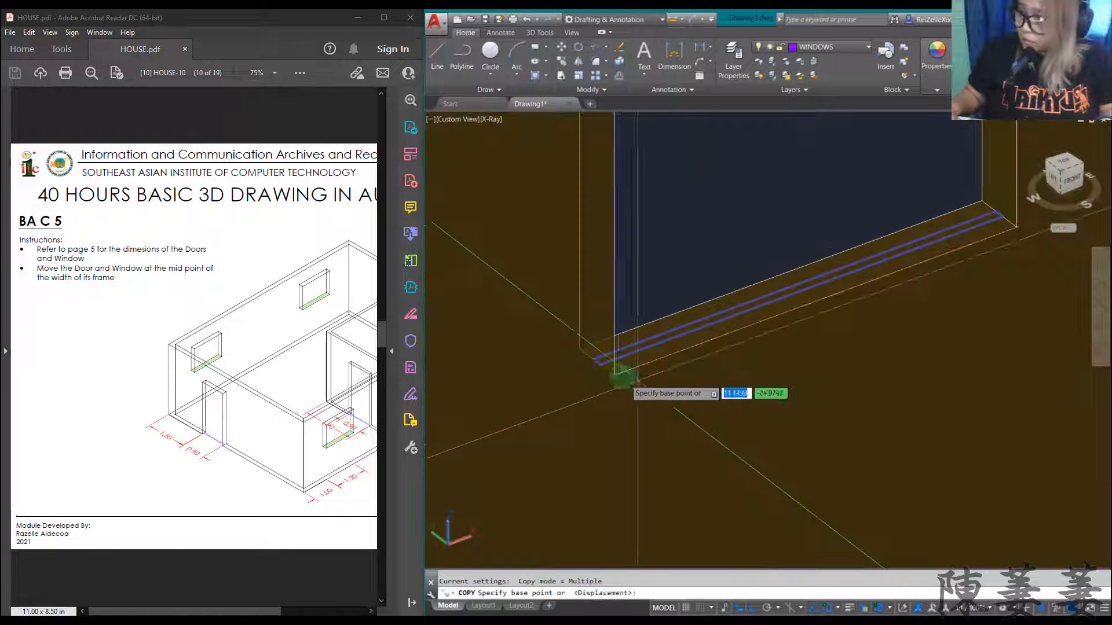
{"action": "left_click", "coordinate": [615, 374]}
{"action": "scroll", "coordinate": [616, 375], "scroll_direction": "down", "scroll_amount": 4}
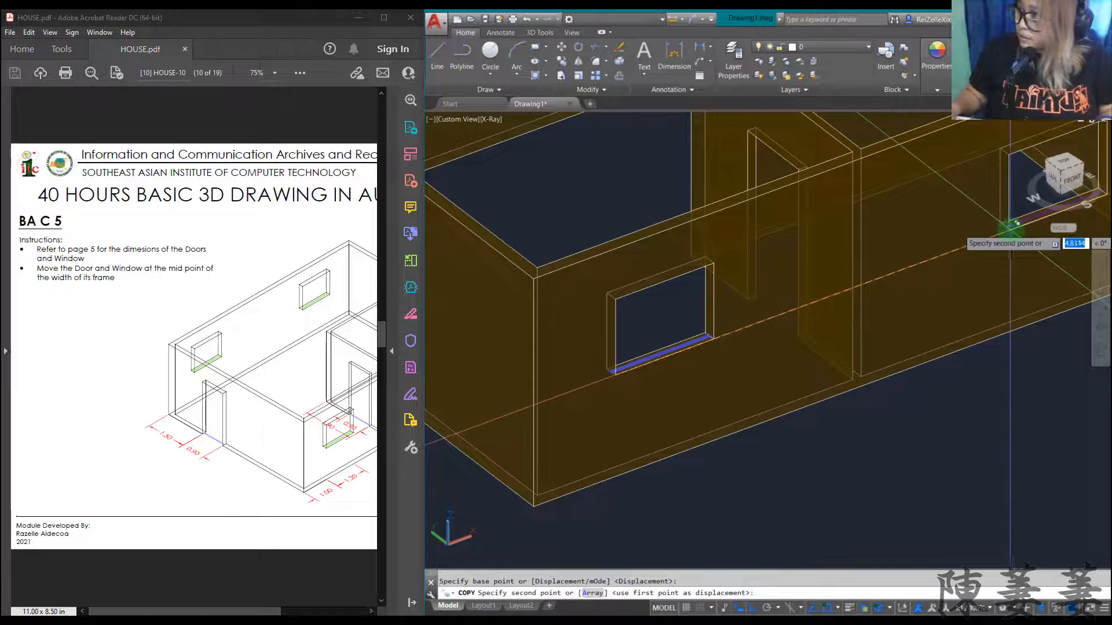
{"action": "left_click", "coordinate": [1008, 231]}
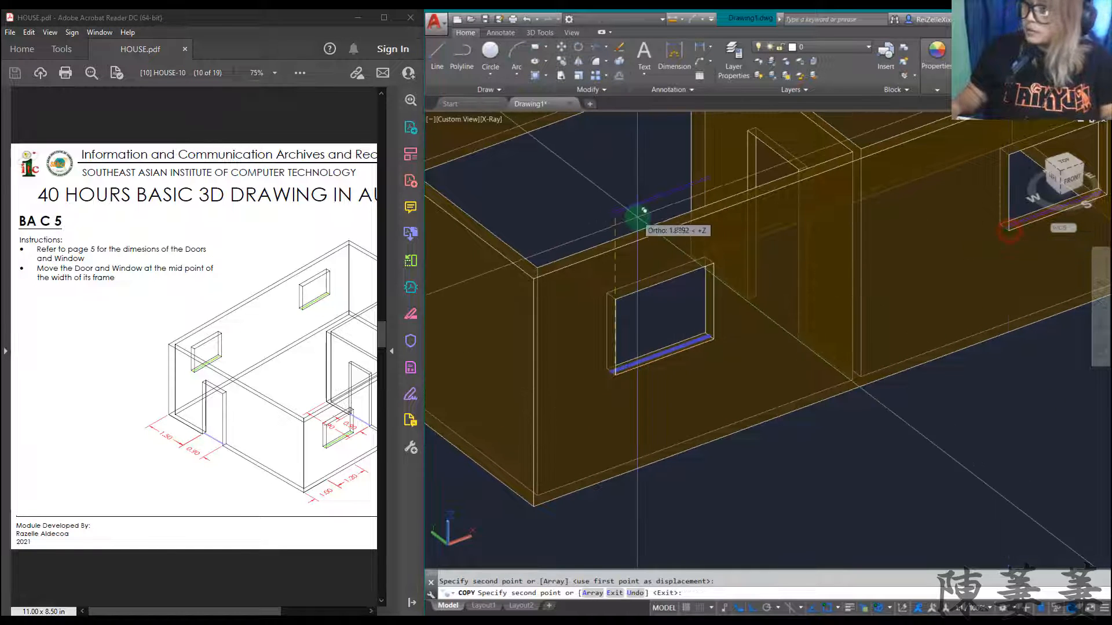
- Place another copy of the window outline at the sill corner of the long back wall's window opening nearest the entrance
{"action": "scroll", "coordinate": [637, 217], "scroll_direction": "down", "scroll_amount": 5}
{"action": "scroll", "coordinate": [486, 165], "scroll_direction": "up", "scroll_amount": 5}
{"action": "scroll", "coordinate": [551, 205], "scroll_direction": "up", "scroll_amount": 3}
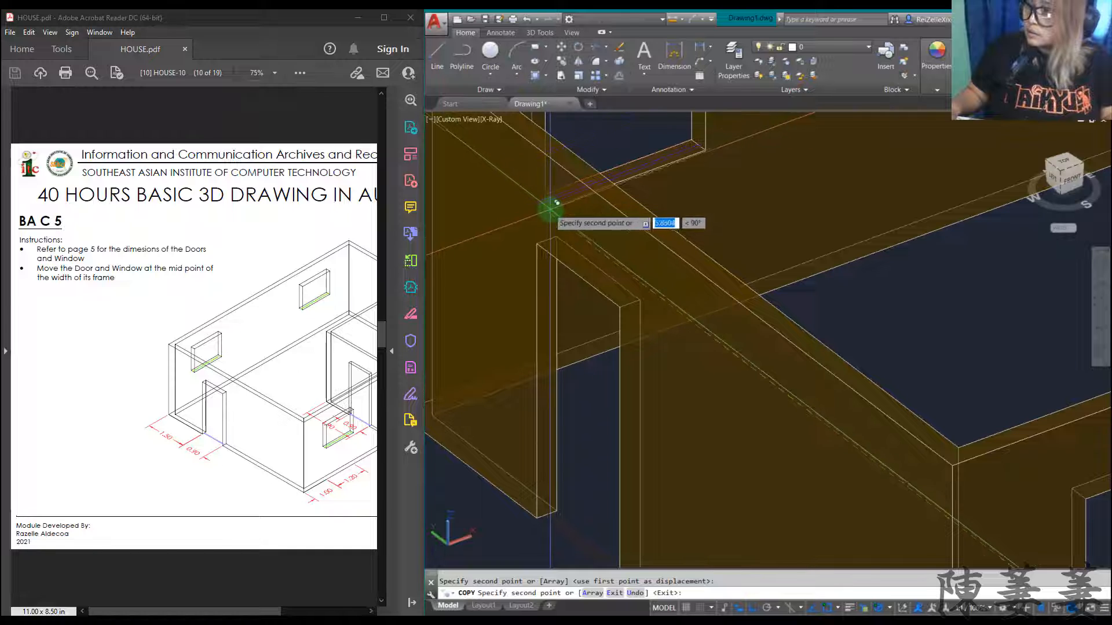
{"action": "left_click", "coordinate": [551, 203]}
- Place a copy of the window outline at the sill corner of the back wall's far window opening and finish copying
{"action": "scroll", "coordinate": [737, 154], "scroll_direction": "down", "scroll_amount": 5}
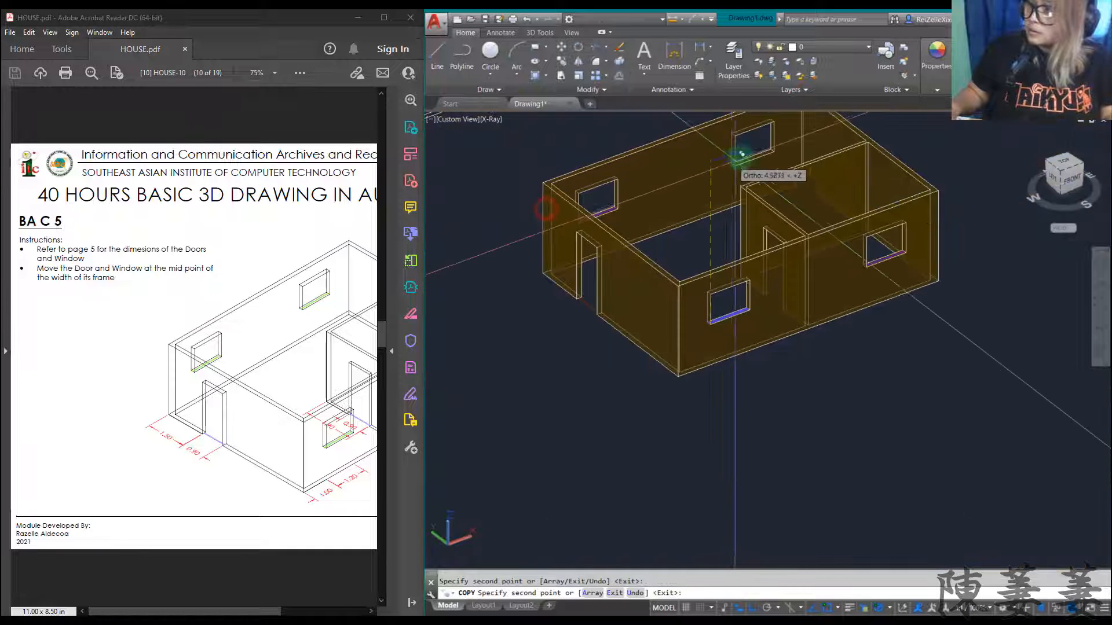
{"action": "scroll", "coordinate": [744, 156], "scroll_direction": "up", "scroll_amount": 5}
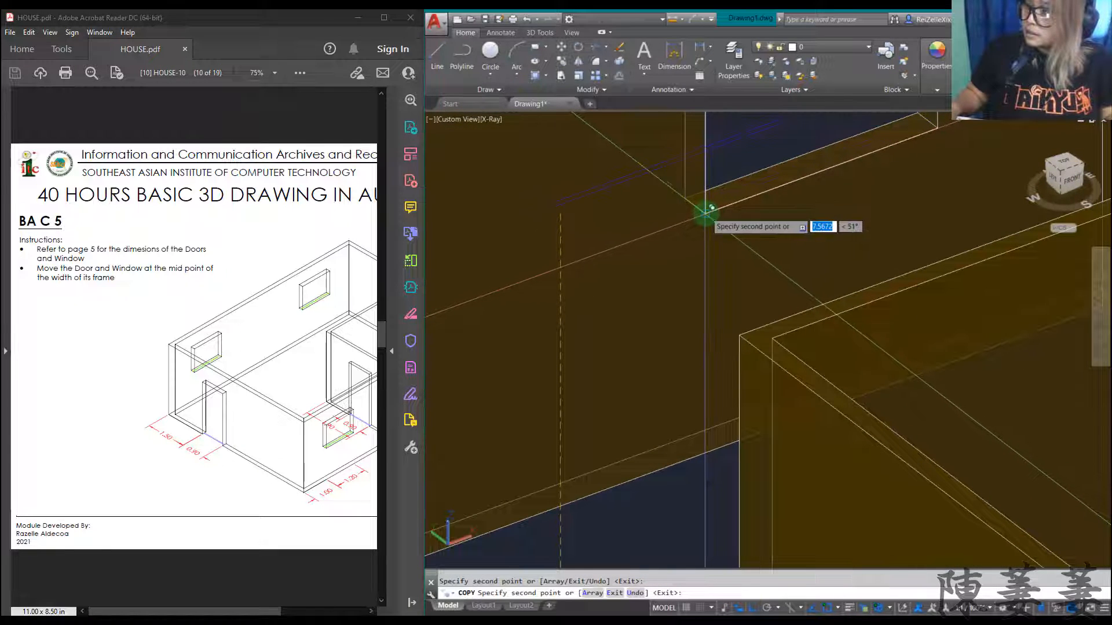
{"action": "scroll", "coordinate": [707, 213], "scroll_direction": "down", "scroll_amount": 5}
{"action": "key", "text": "Escape"}
{"action": "scroll", "coordinate": [695, 248], "scroll_direction": "up", "scroll_amount": 5}
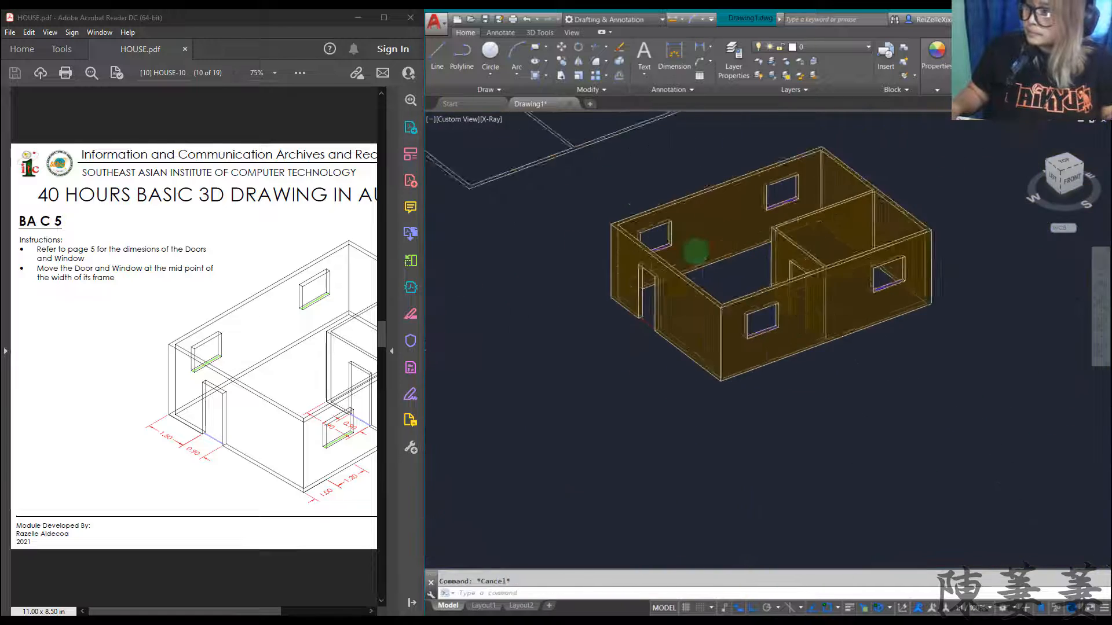
- Make DOORS the current layer
{"action": "scroll", "coordinate": [588, 309], "scroll_direction": "up", "scroll_amount": 5}
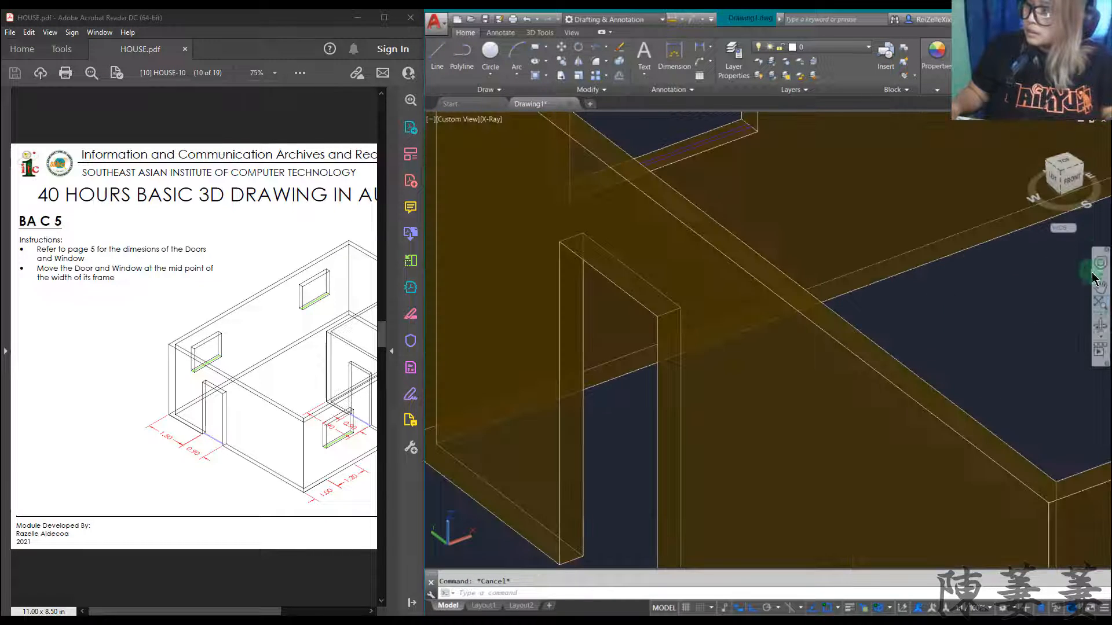
{"action": "left_click", "coordinate": [1097, 333]}
{"action": "mouse_move", "coordinate": [921, 350]}
{"action": "left_mouse_down"}
{"action": "mouse_move", "coordinate": [963, 375]}
{"action": "mouse_move", "coordinate": [914, 332]}
{"action": "left_mouse_up"}
{"action": "scroll", "coordinate": [913, 332], "scroll_direction": "down", "scroll_amount": 4}
{"action": "key", "text": "Escape"}
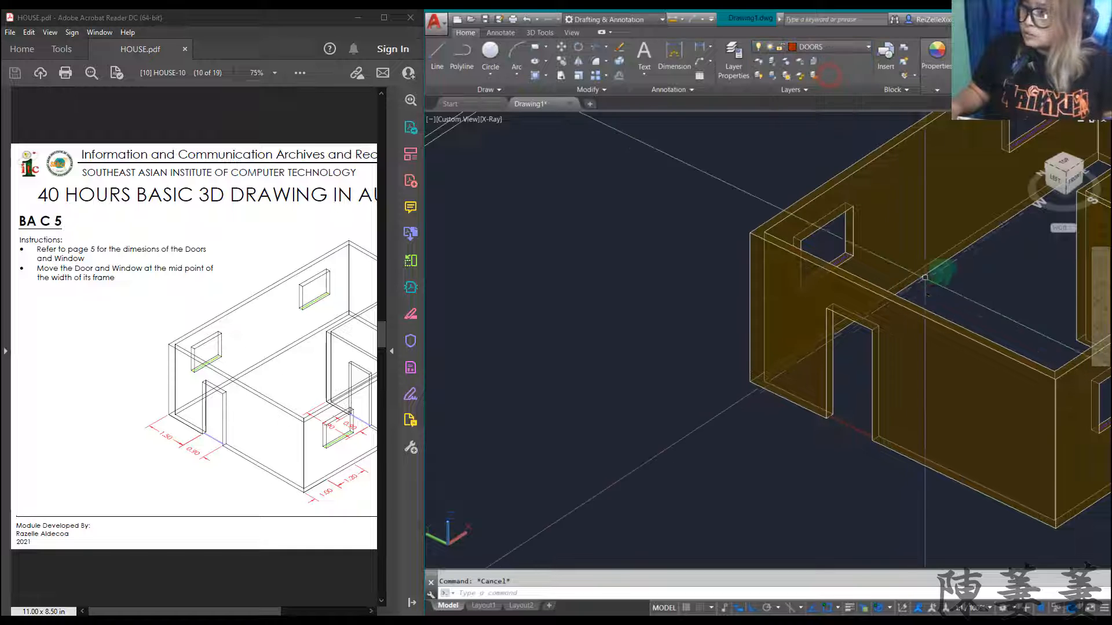
{"action": "scroll", "coordinate": [868, 384], "scroll_direction": "down", "scroll_amount": 5}
{"action": "scroll", "coordinate": [872, 385], "scroll_direction": "up", "scroll_amount": 5}
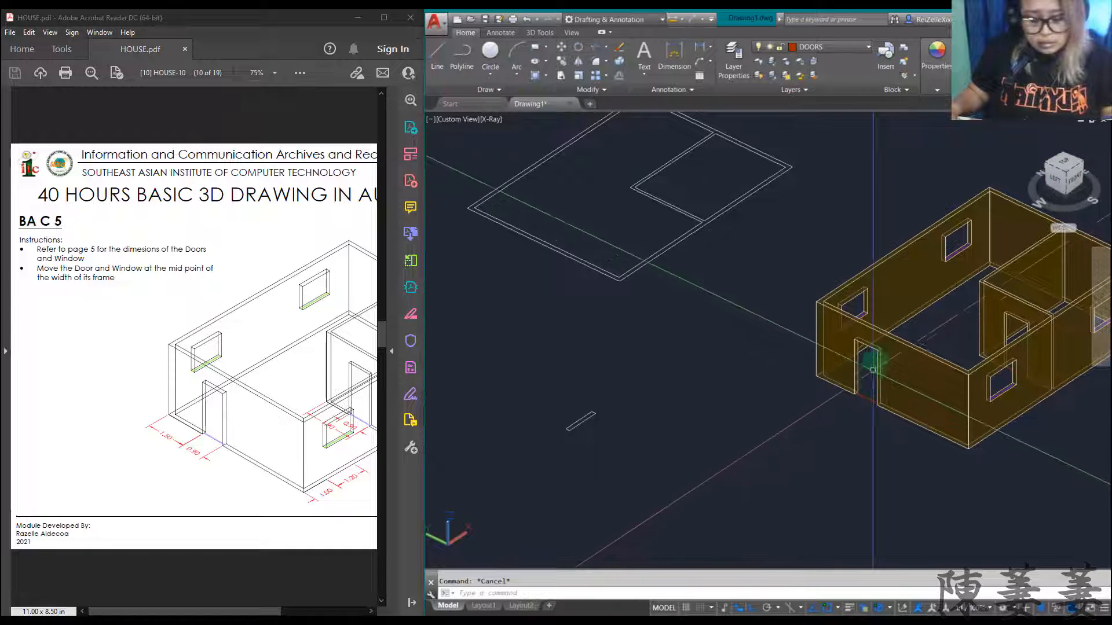
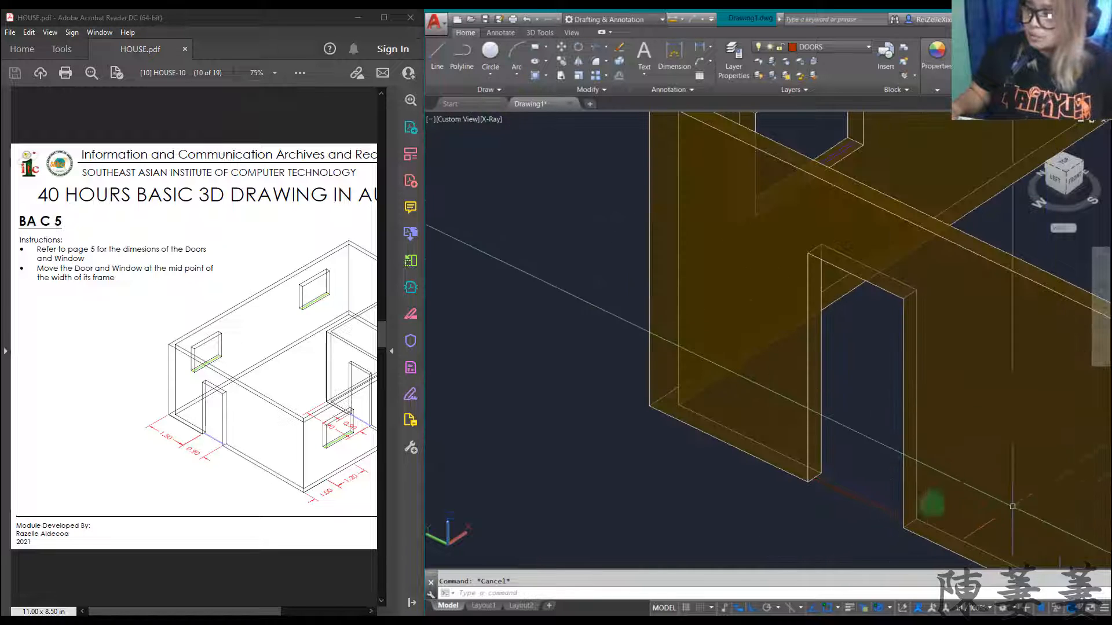
- Presspull the entrance door outline upward to the top corner of its door opening
{"action": "type", "text": "p"}
{"action": "key", "text": "Return"}
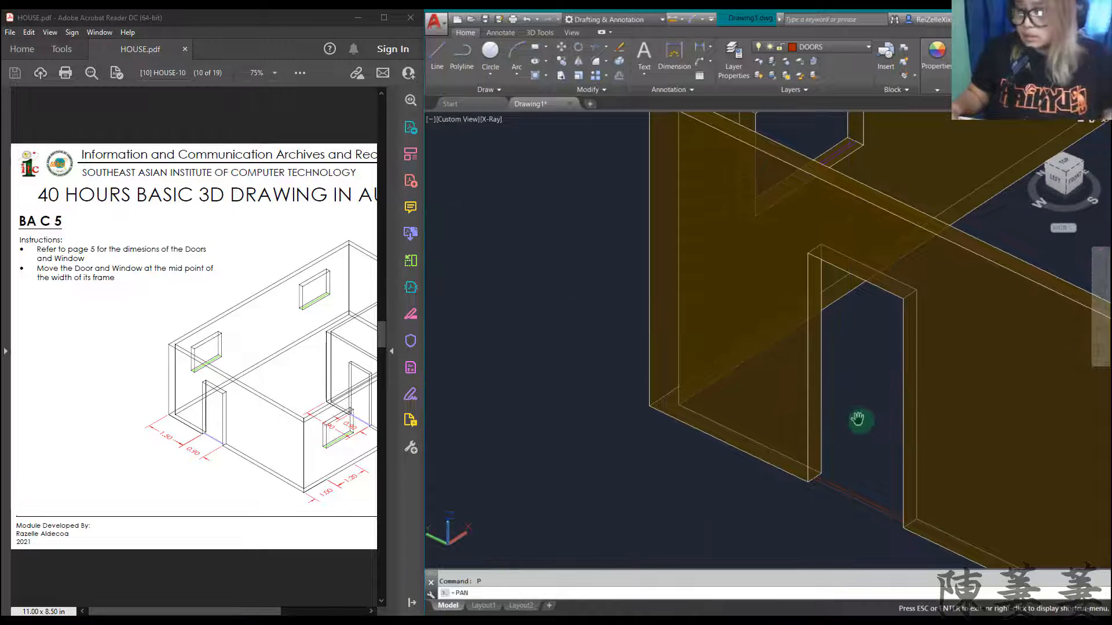
{"action": "left_click_drag", "start_coordinate": [857, 423], "coordinate": [661, 380]}
{"action": "scroll", "coordinate": [660, 380], "scroll_direction": "down", "scroll_amount": 1}
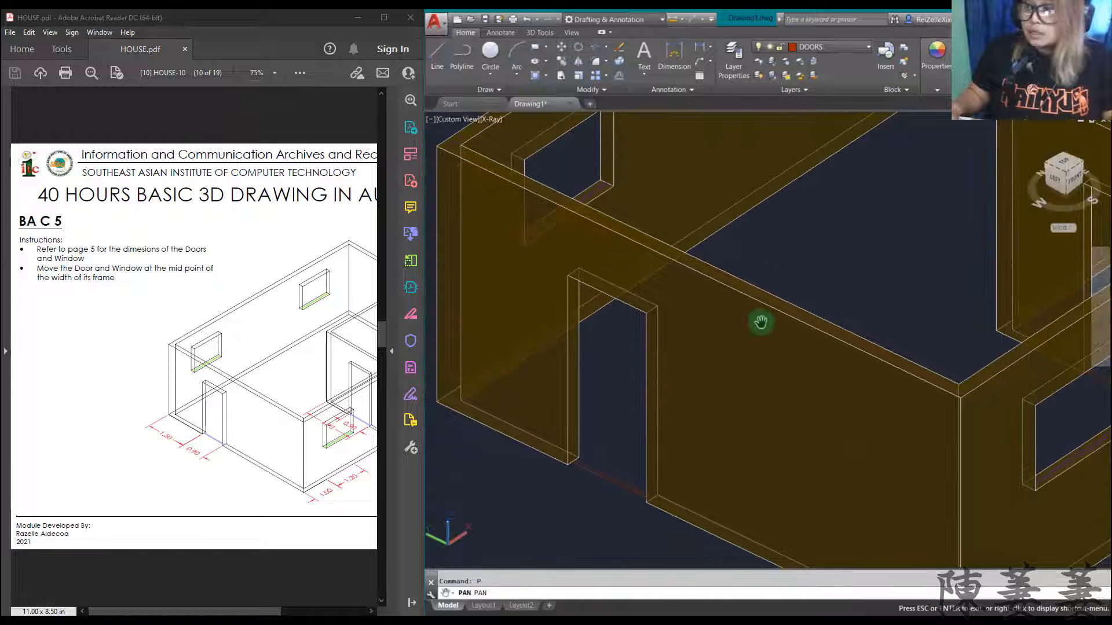
{"action": "key", "text": "Escape"}
{"action": "scroll", "coordinate": [605, 439], "scroll_direction": "up", "scroll_amount": 5}
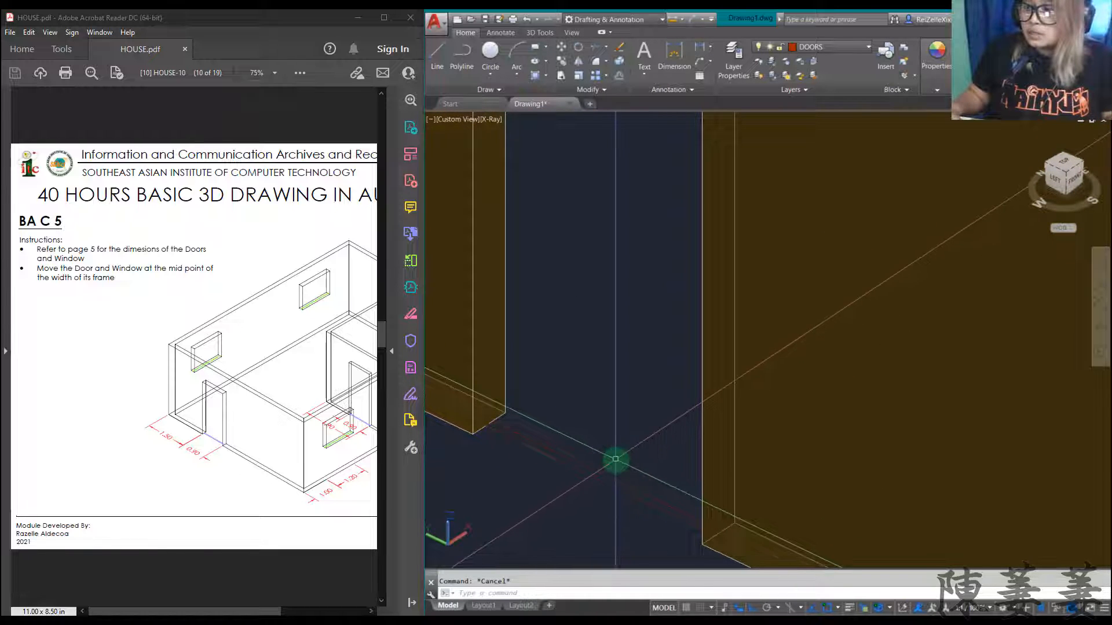
{"action": "scroll", "coordinate": [616, 459], "scroll_direction": "down", "scroll_amount": 3}
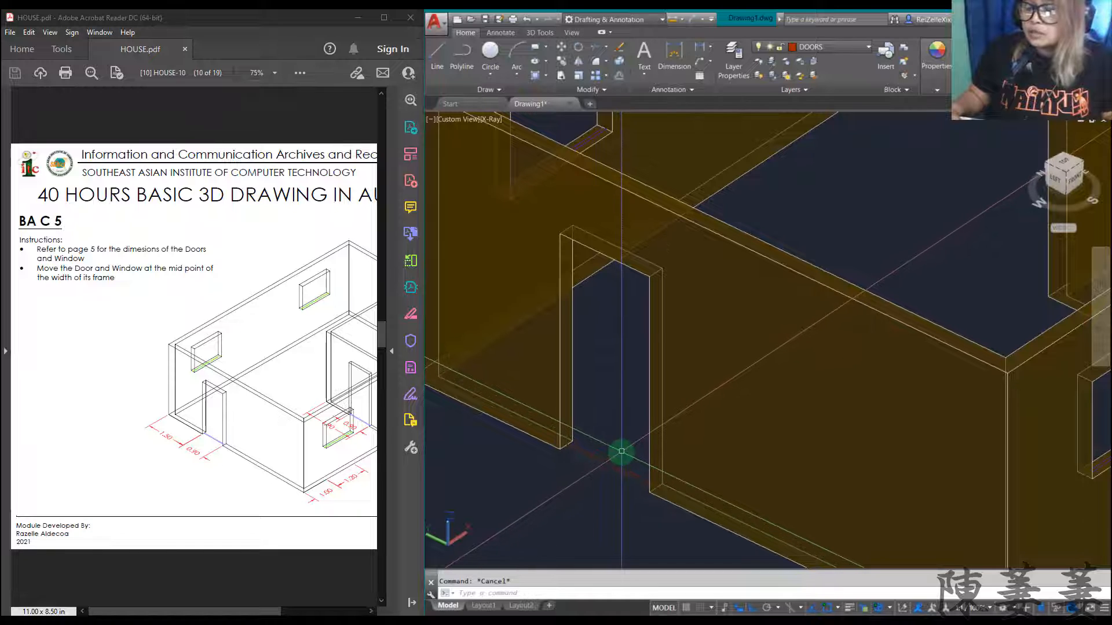
{"action": "scroll", "coordinate": [621, 451], "scroll_direction": "up", "scroll_amount": 4}
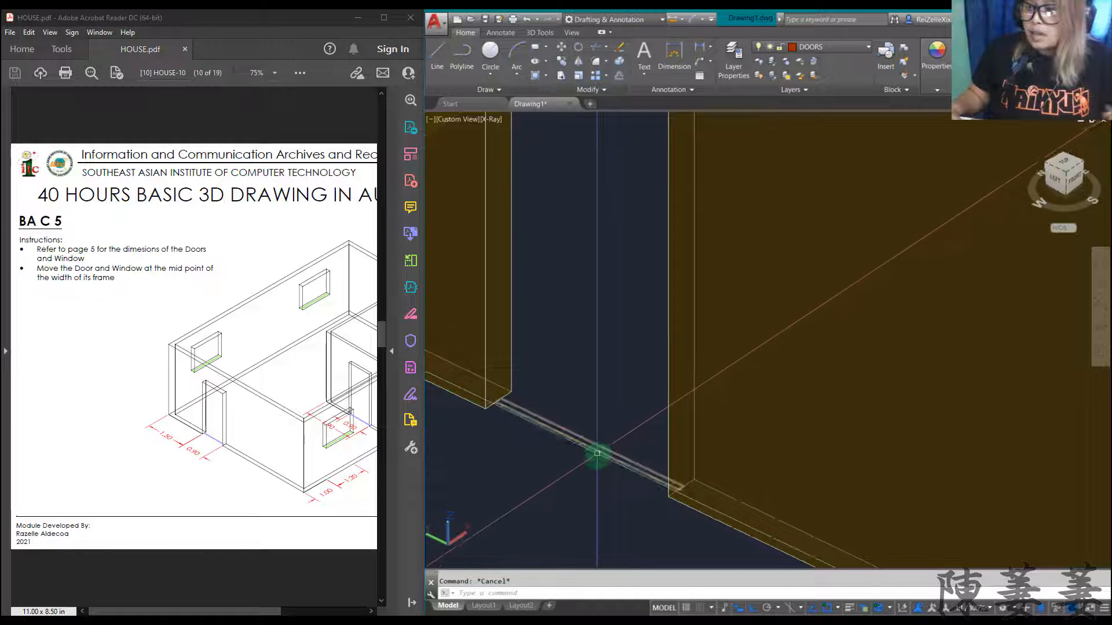
{"action": "scroll", "coordinate": [606, 456], "scroll_direction": "up", "scroll_amount": 4}
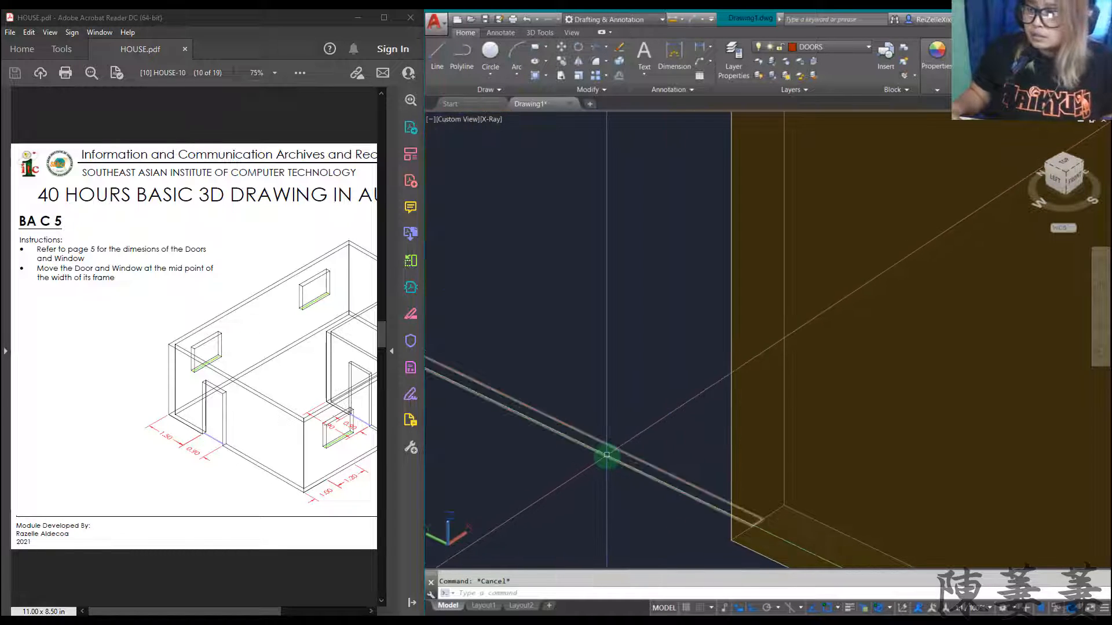
{"action": "scroll", "coordinate": [607, 454], "scroll_direction": "down", "scroll_amount": 6}
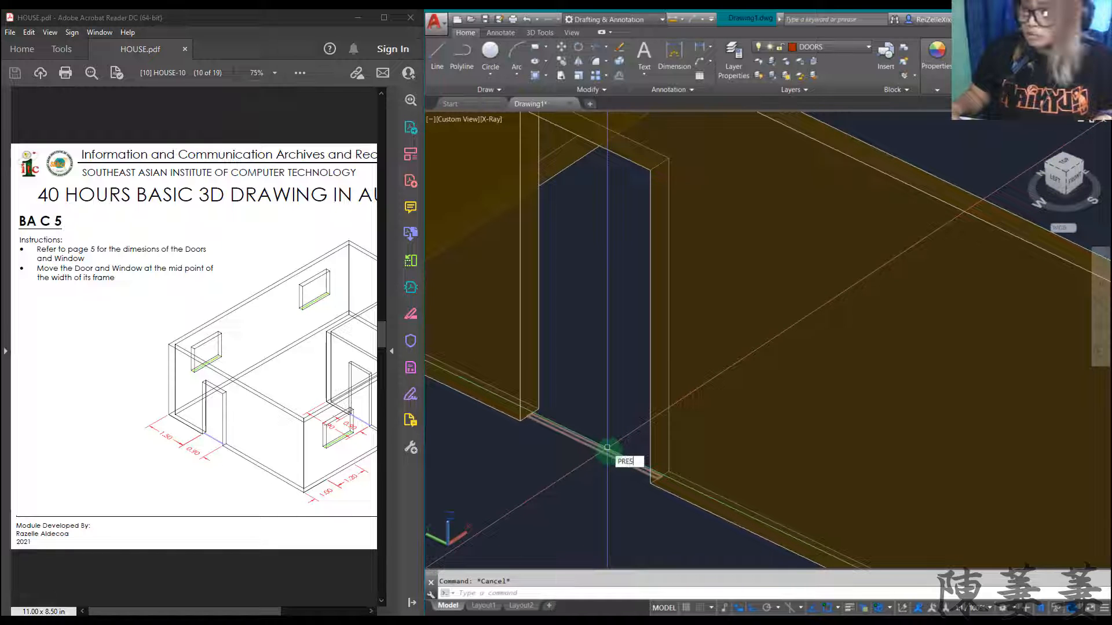
{"action": "key", "text": "ctrl+shift+e"}
{"action": "scroll", "coordinate": [593, 447], "scroll_direction": "up", "scroll_amount": 3}
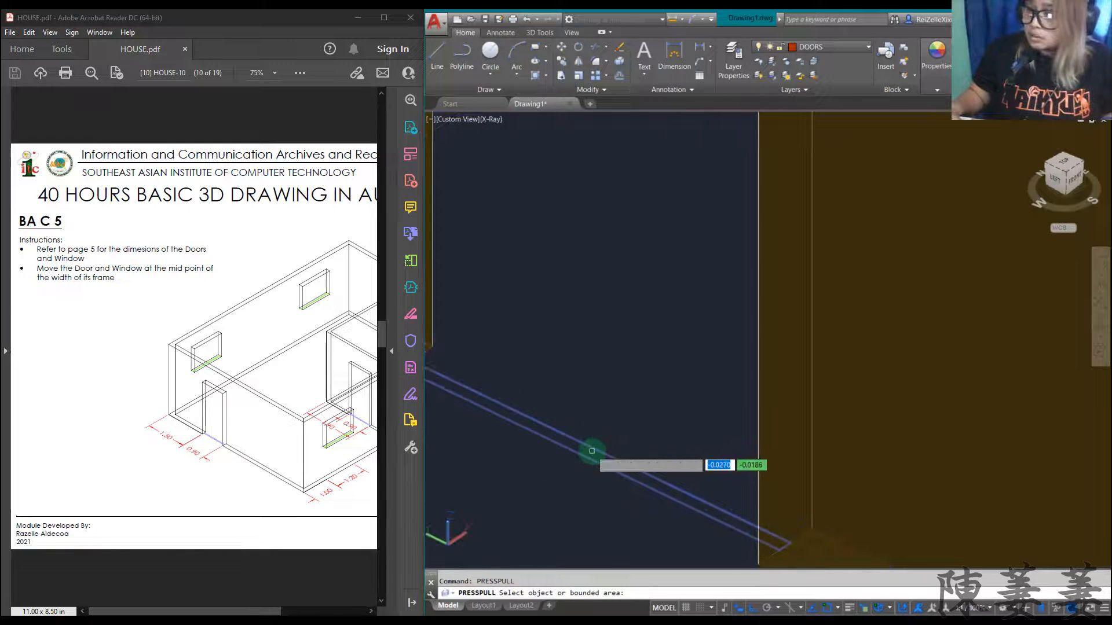
{"action": "left_click", "coordinate": [592, 451]}
{"action": "scroll", "coordinate": [592, 451], "scroll_direction": "down", "scroll_amount": 5}
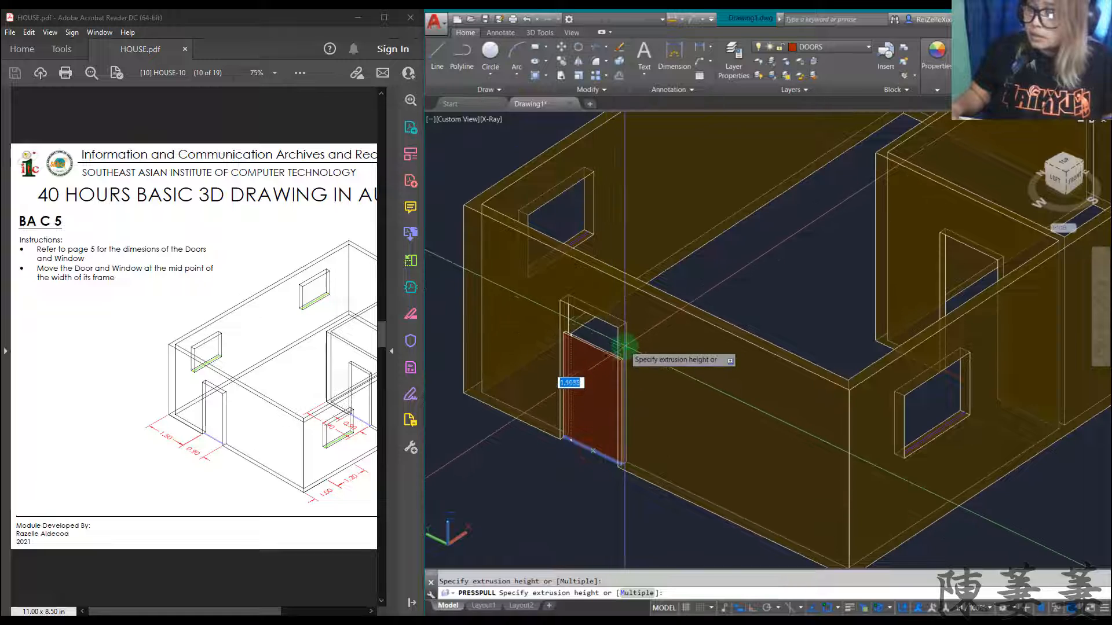
{"action": "scroll", "coordinate": [612, 358], "scroll_direction": "up", "scroll_amount": 3}
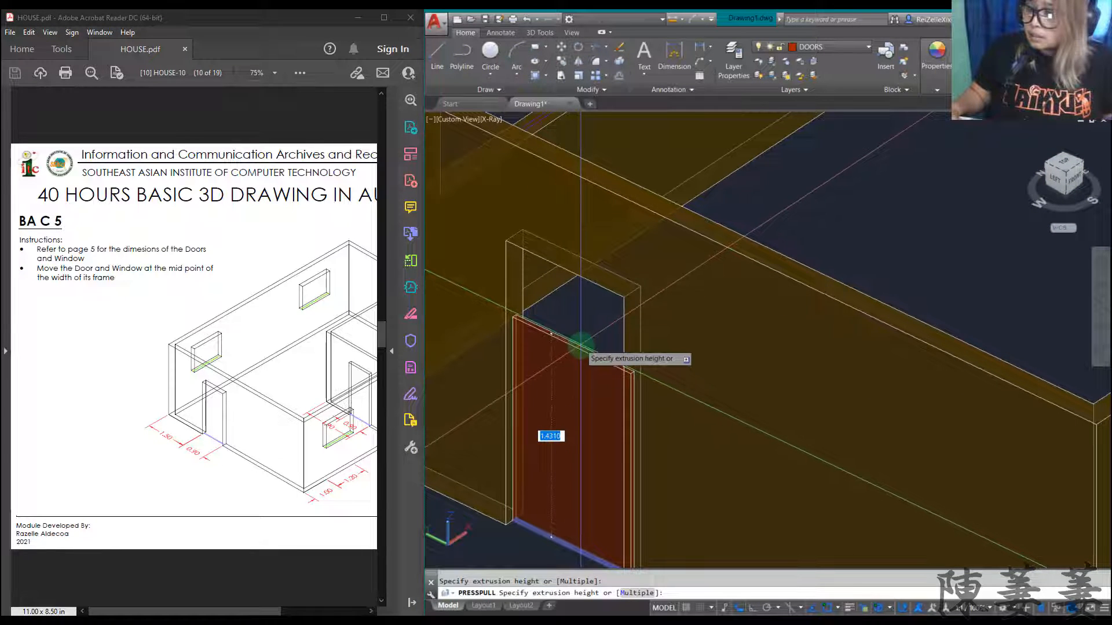
{"action": "scroll", "coordinate": [602, 313], "scroll_direction": "up", "scroll_amount": 4}
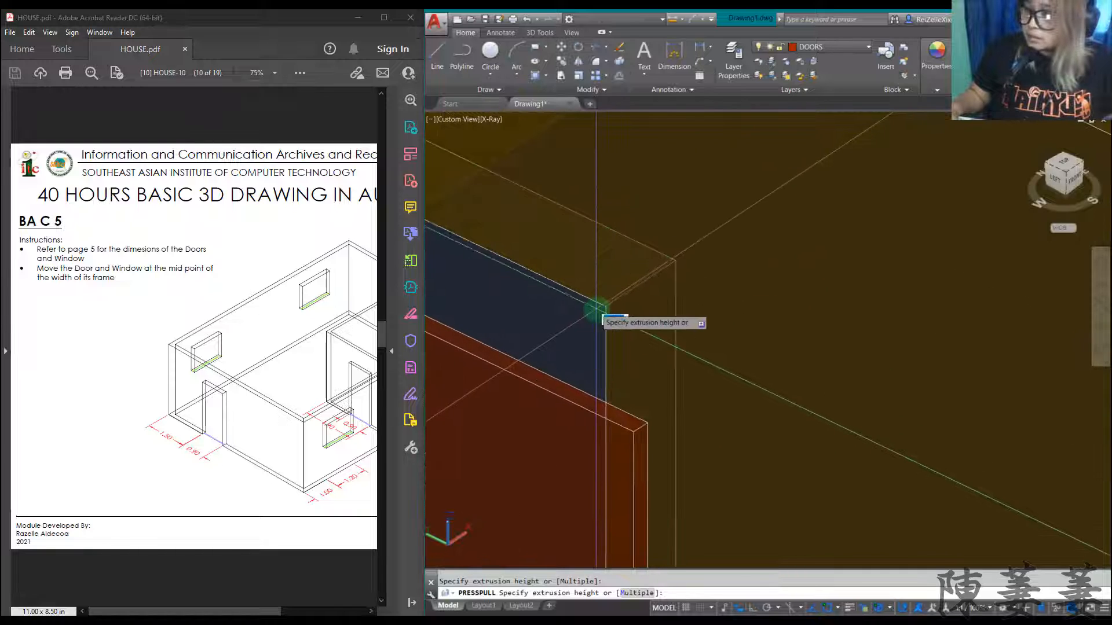
- Presspull the front door profile and the interior partition's door profile up to the top corners of their openings
{"action": "left_click", "coordinate": [605, 306]}
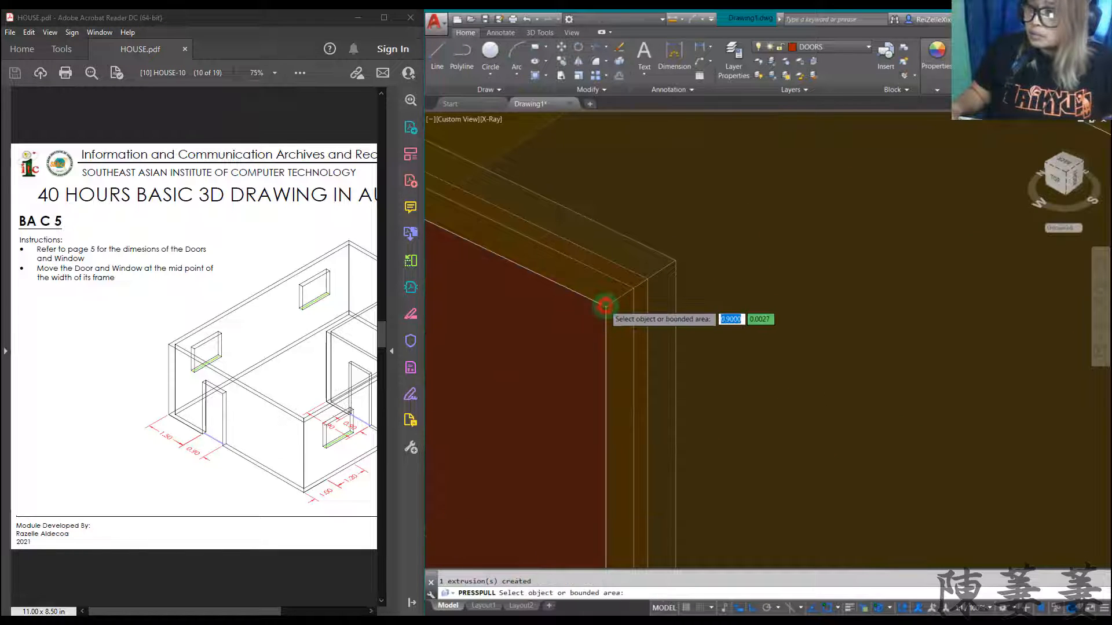
{"action": "scroll", "coordinate": [614, 313], "scroll_direction": "down", "scroll_amount": 6}
{"action": "scroll", "coordinate": [796, 285], "scroll_direction": "up", "scroll_amount": 8}
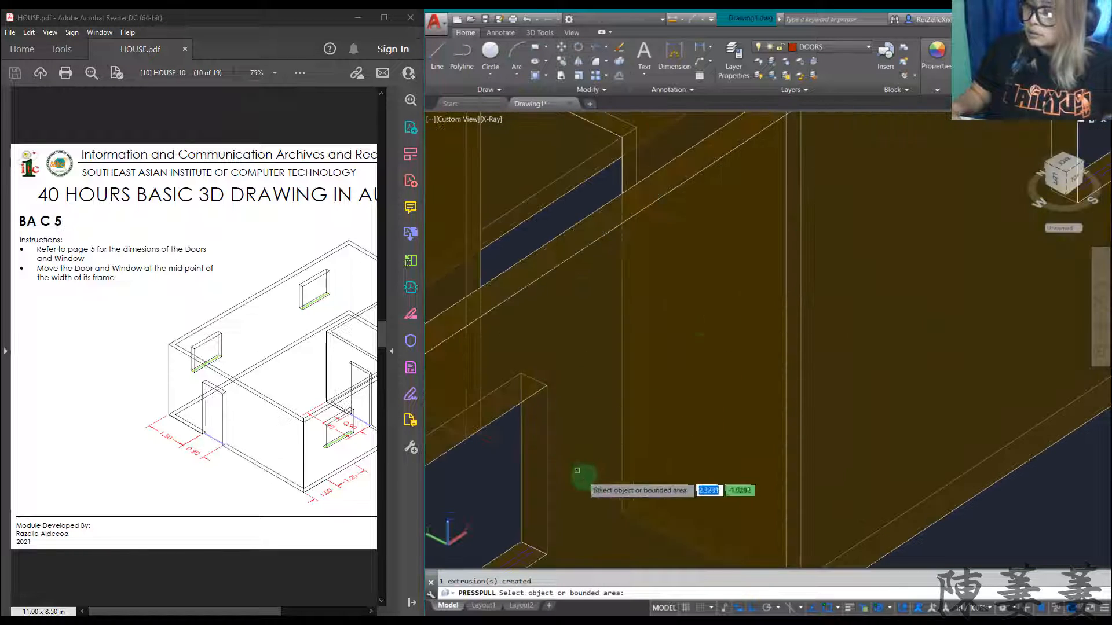
{"action": "left_click", "coordinate": [498, 441]}
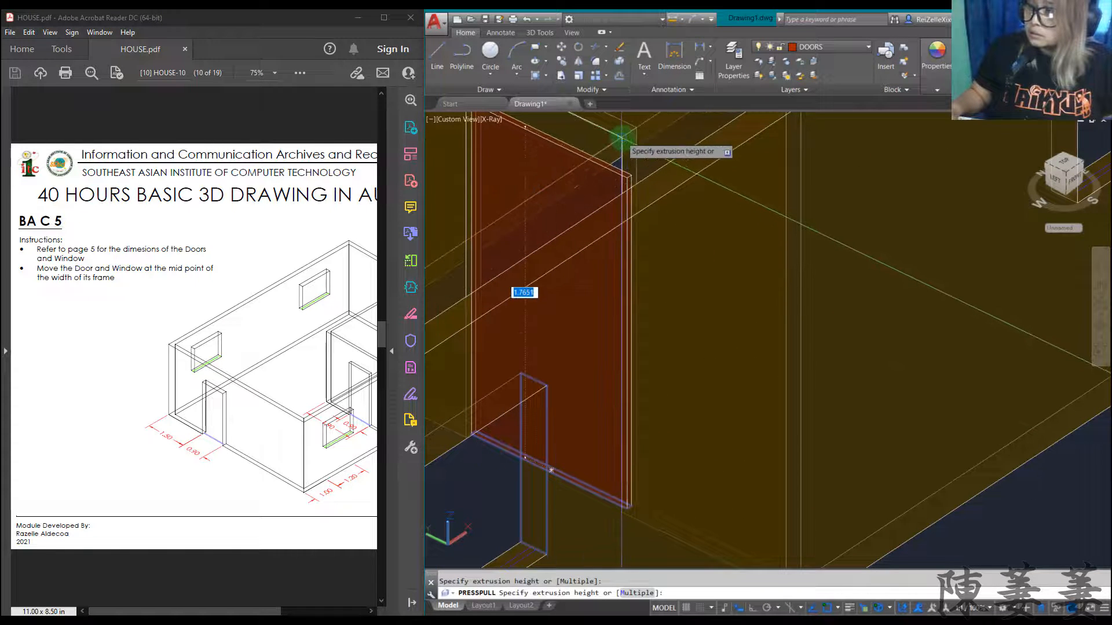
{"action": "left_click", "coordinate": [623, 138]}
{"action": "scroll", "coordinate": [656, 205], "scroll_direction": "down", "scroll_amount": 5}
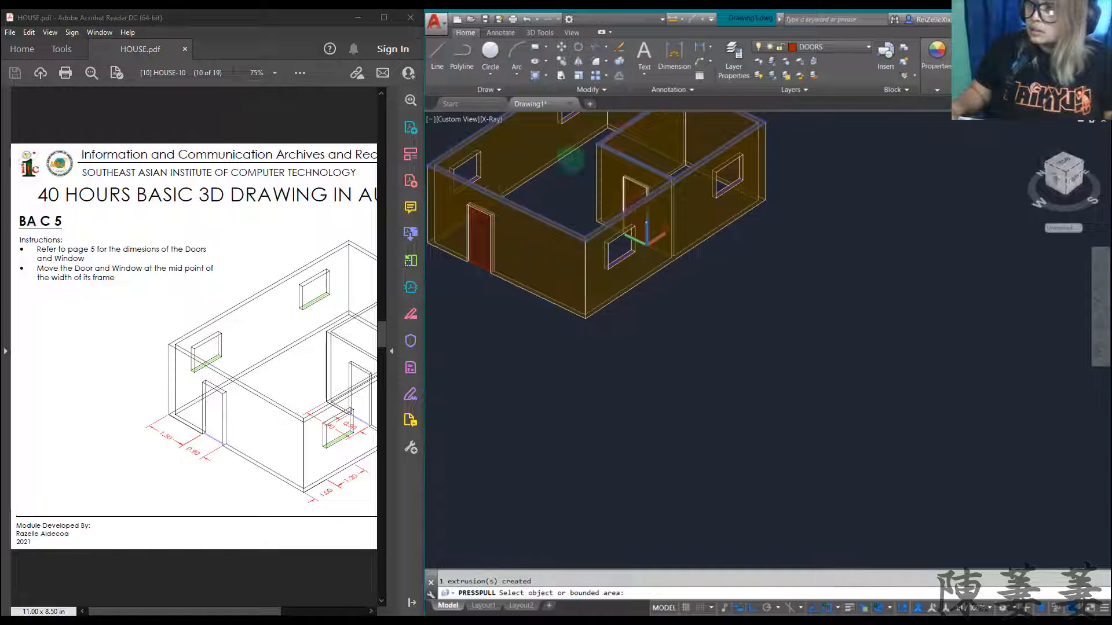
{"action": "key", "text": "Escape"}
{"action": "scroll", "coordinate": [573, 246], "scroll_direction": "up", "scroll_amount": 2}
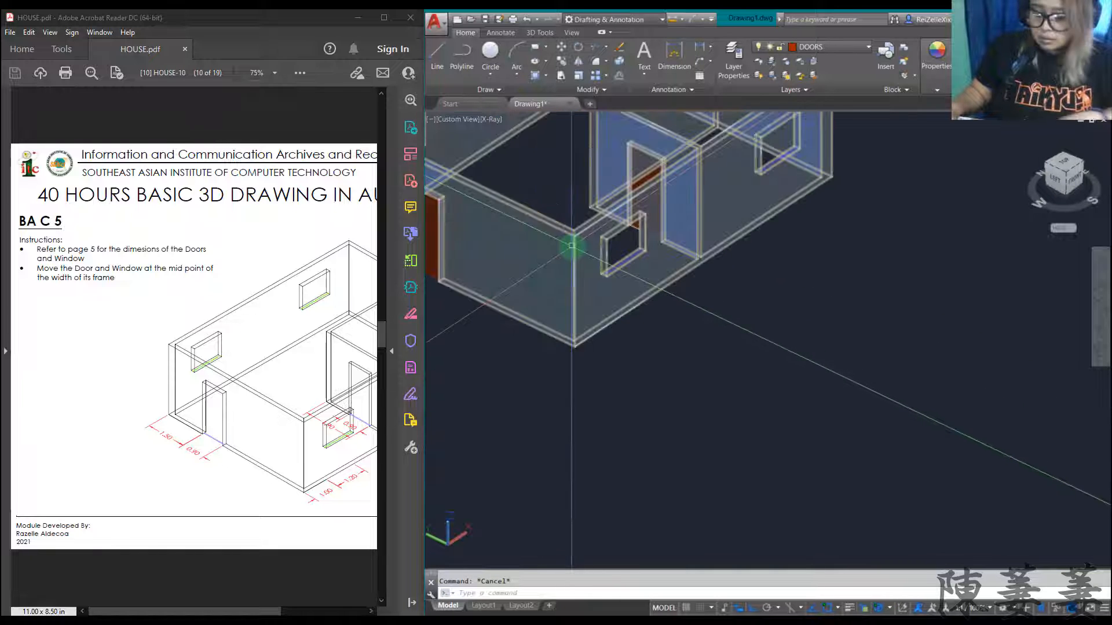
{"action": "key", "text": "Return"}
{"action": "left_click_drag", "start_coordinate": [536, 195], "coordinate": [685, 373]}
{"action": "key", "text": "Escape"}
- Make WINDOWS the current layer and presspull the window profile nearest the front door up to its opening's top corner
{"action": "left_click", "coordinate": [829, 46]}
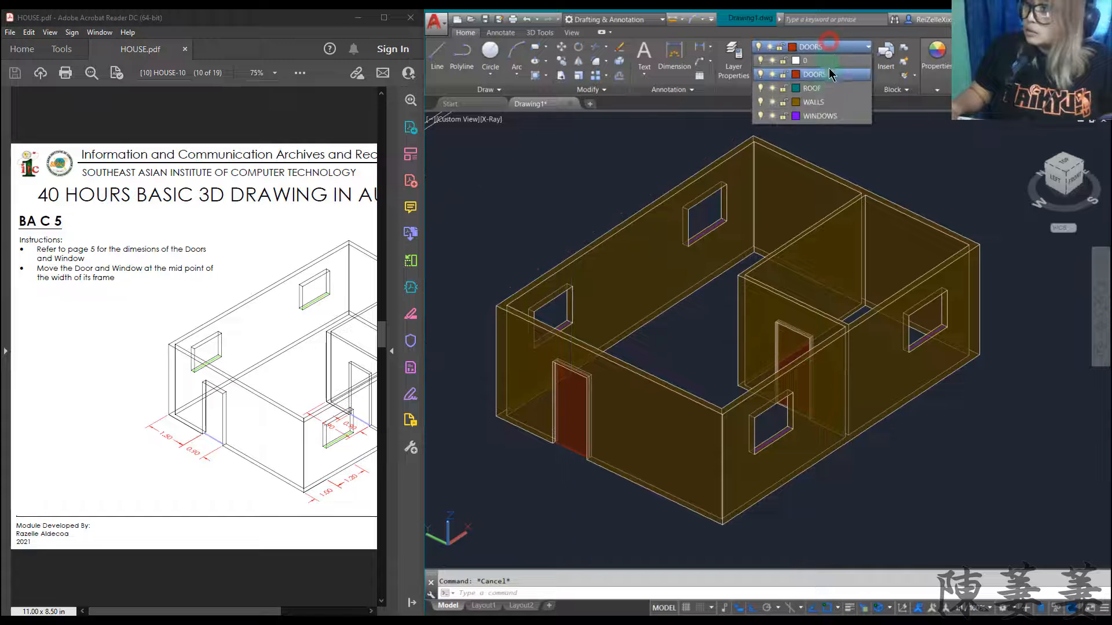
{"action": "left_click", "coordinate": [822, 116]}
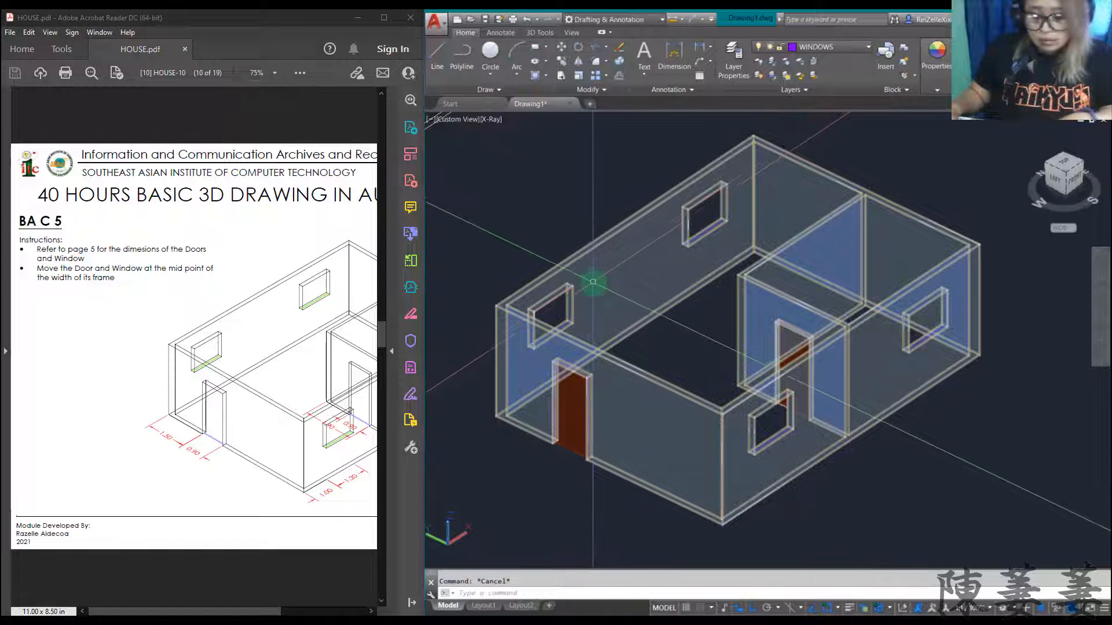
{"action": "type", "text": "PRES"}
{"action": "key", "text": "Return"}
{"action": "scroll", "coordinate": [563, 316], "scroll_direction": "up", "scroll_amount": 5}
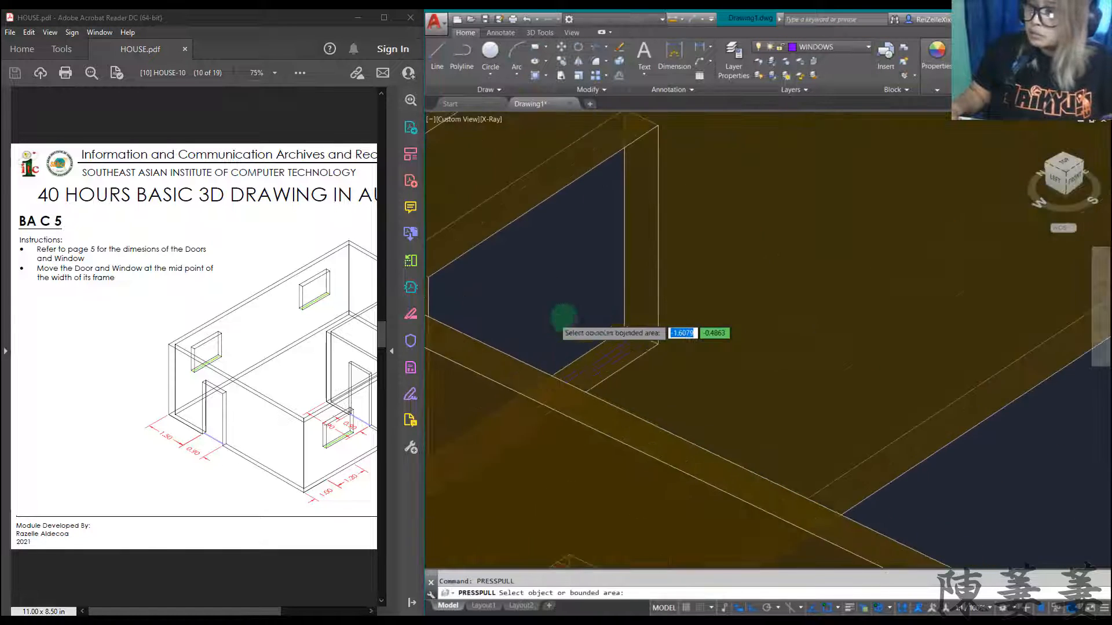
{"action": "scroll", "coordinate": [627, 336], "scroll_direction": "up", "scroll_amount": 3}
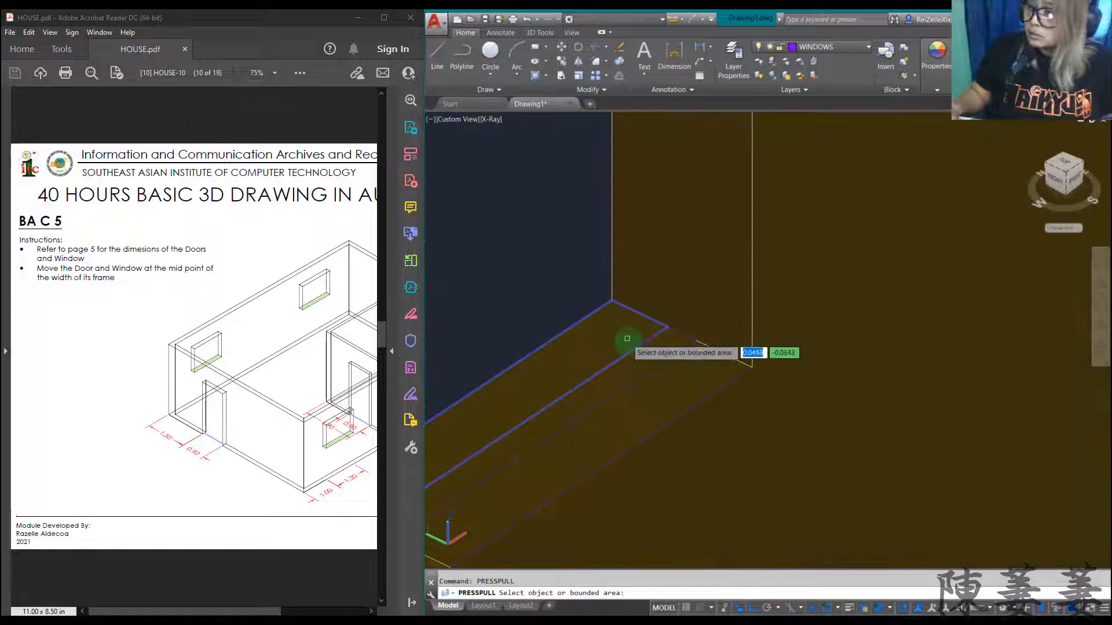
{"action": "left_click", "coordinate": [657, 355]}
{"action": "scroll", "coordinate": [695, 243], "scroll_direction": "down", "scroll_amount": 3}
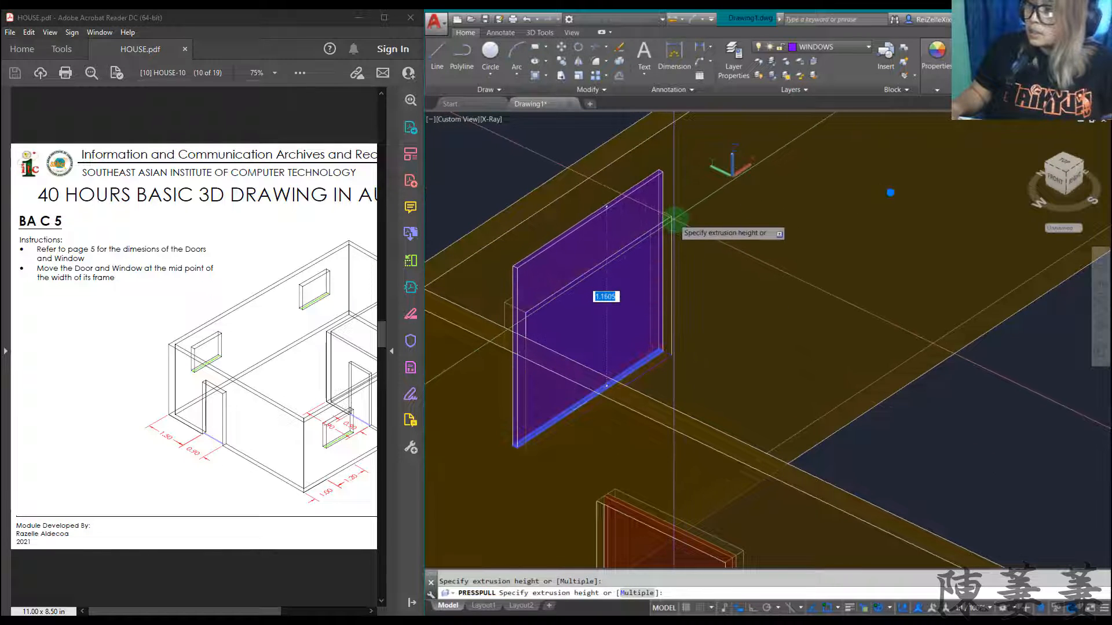
{"action": "left_click", "coordinate": [670, 217]}
- Presspull the second window profile on the same long rear wall up to the top corner of its opening
{"action": "scroll", "coordinate": [782, 229], "scroll_direction": "up", "scroll_amount": 6}
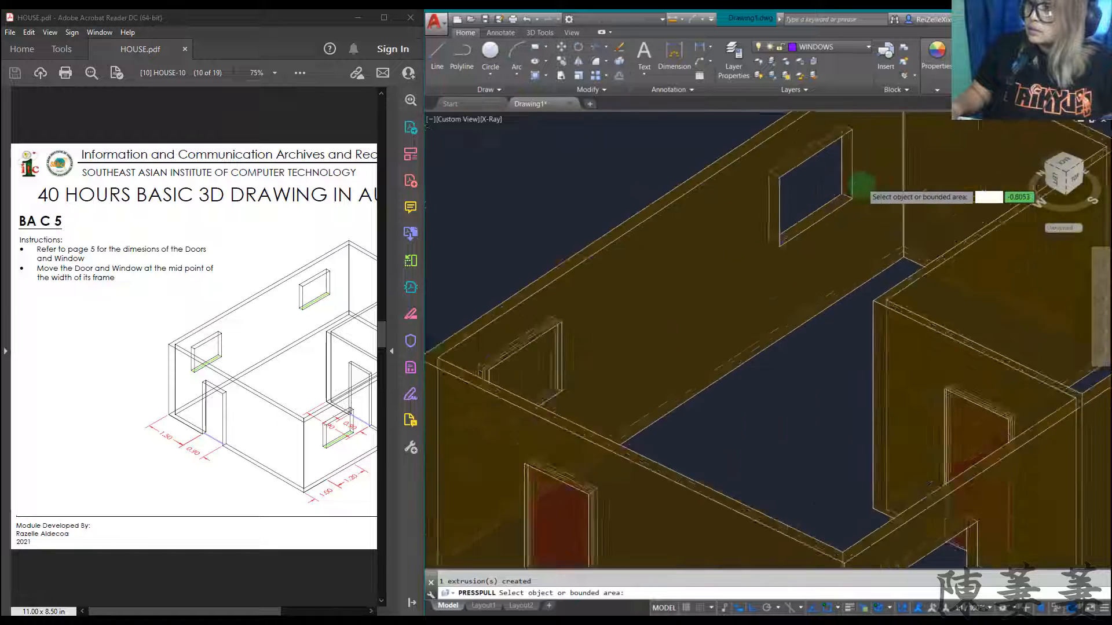
{"action": "left_click", "coordinate": [807, 234]}
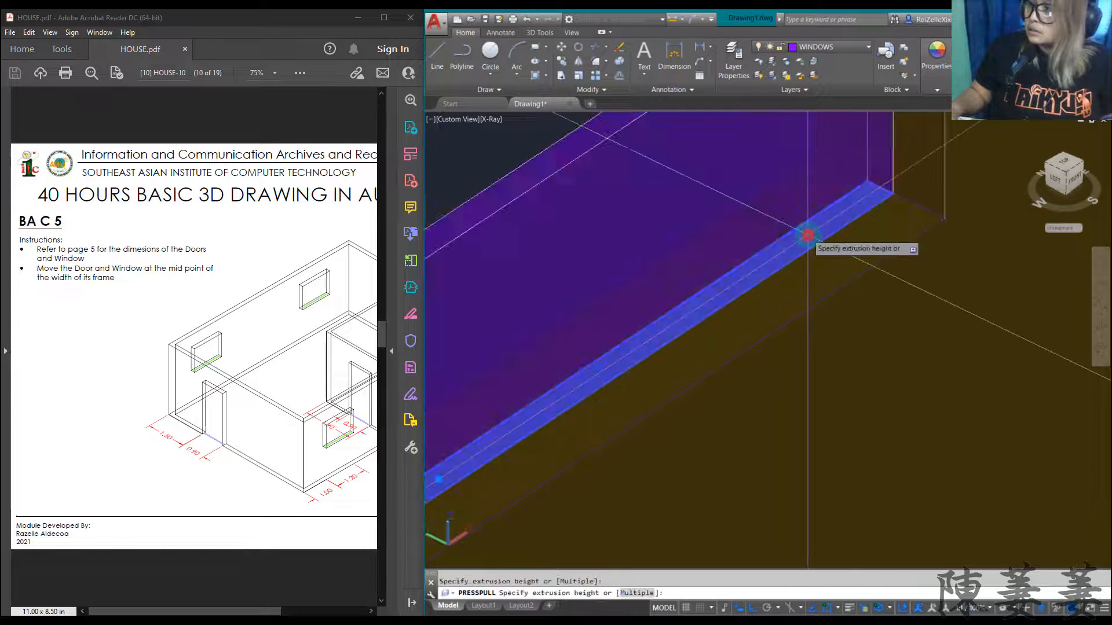
{"action": "scroll", "coordinate": [807, 234], "scroll_direction": "down", "scroll_amount": 5}
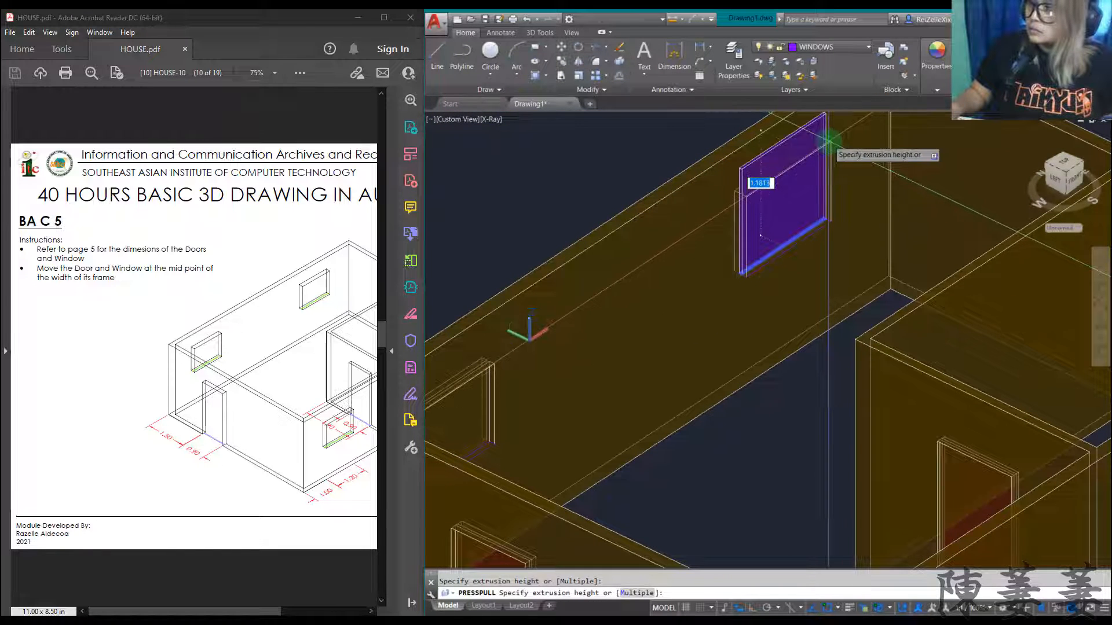
{"action": "left_click", "coordinate": [829, 140]}
- Presspull the window profile at the far end of the opposite long wall up to the top corner of its opening
{"action": "scroll", "coordinate": [918, 273], "scroll_direction": "down", "scroll_amount": 6}
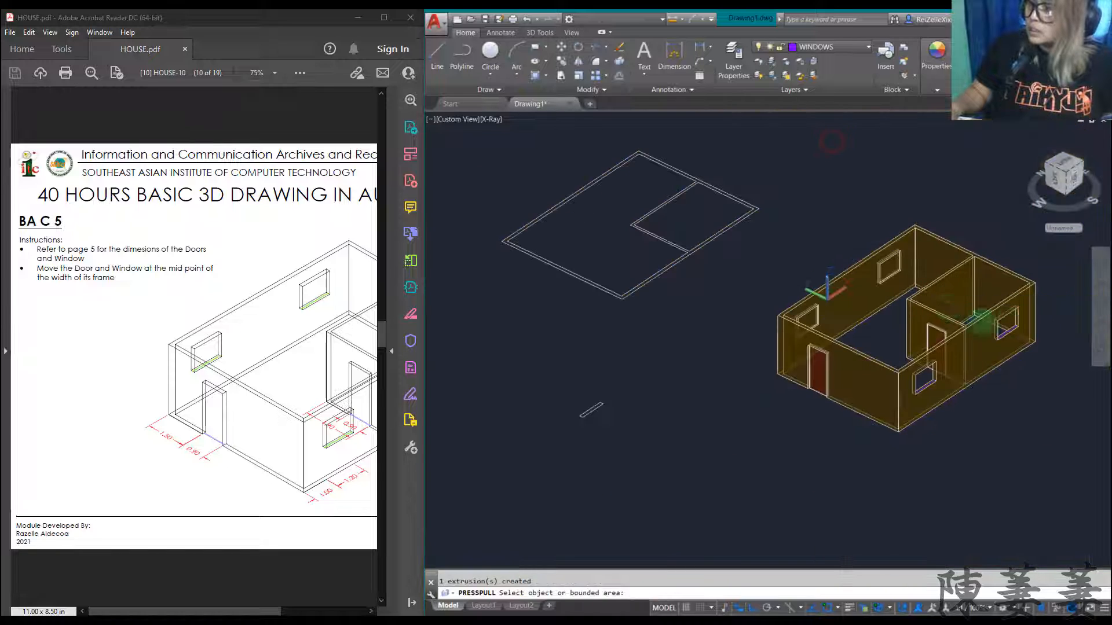
{"action": "scroll", "coordinate": [1013, 323], "scroll_direction": "up", "scroll_amount": 8}
{"action": "scroll", "coordinate": [989, 330], "scroll_direction": "up", "scroll_amount": 7}
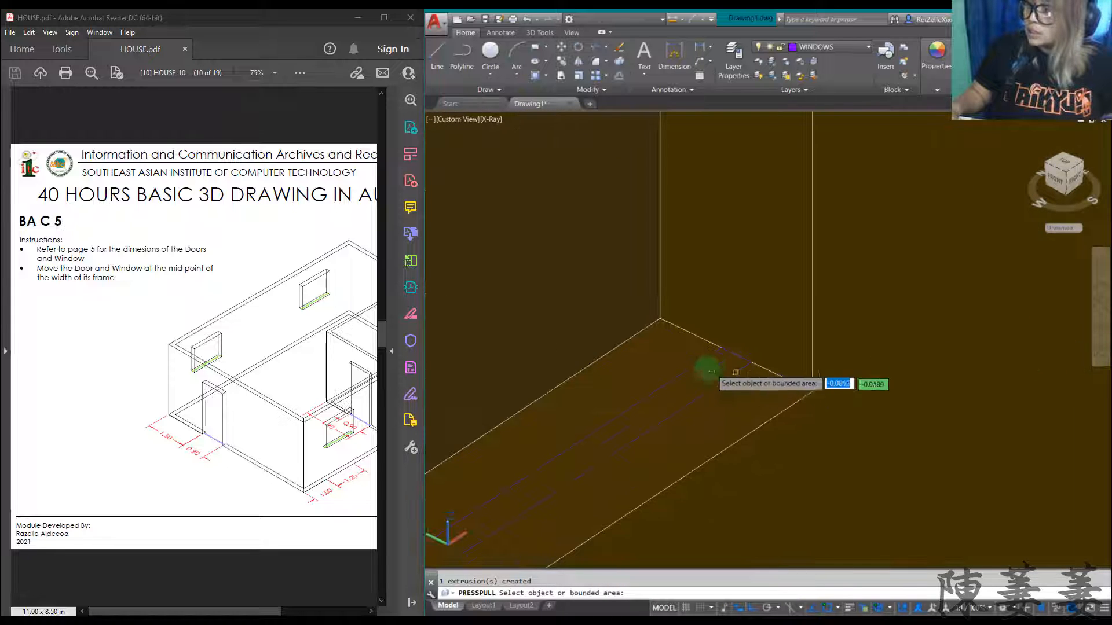
{"action": "left_click", "coordinate": [708, 365]}
{"action": "scroll", "coordinate": [716, 347], "scroll_direction": "down", "scroll_amount": 8}
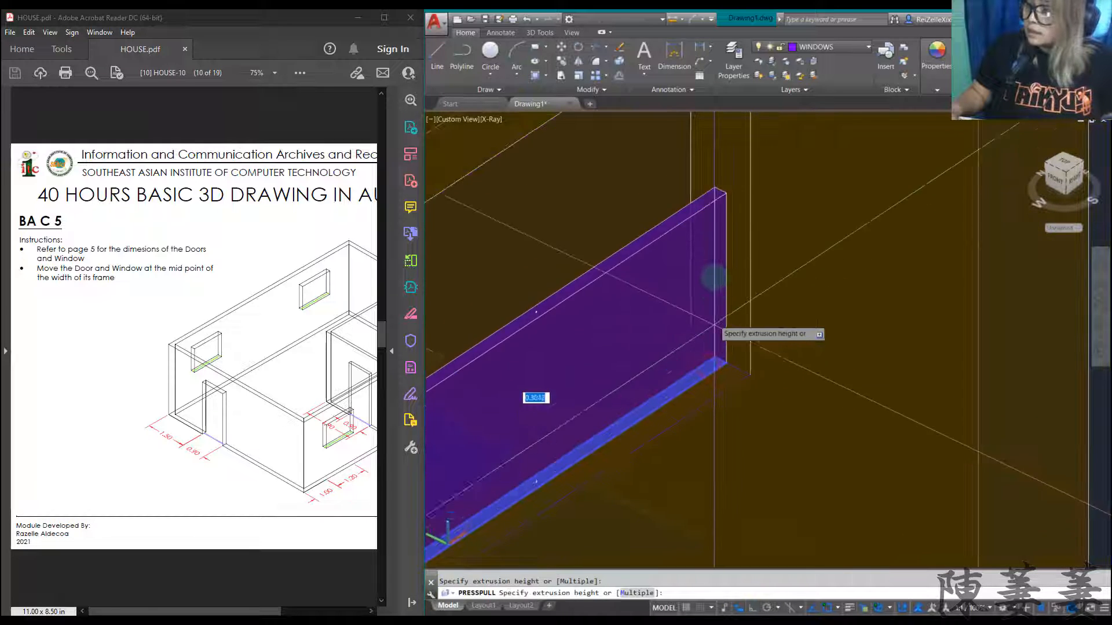
{"action": "scroll", "coordinate": [725, 228], "scroll_direction": "up", "scroll_amount": 7}
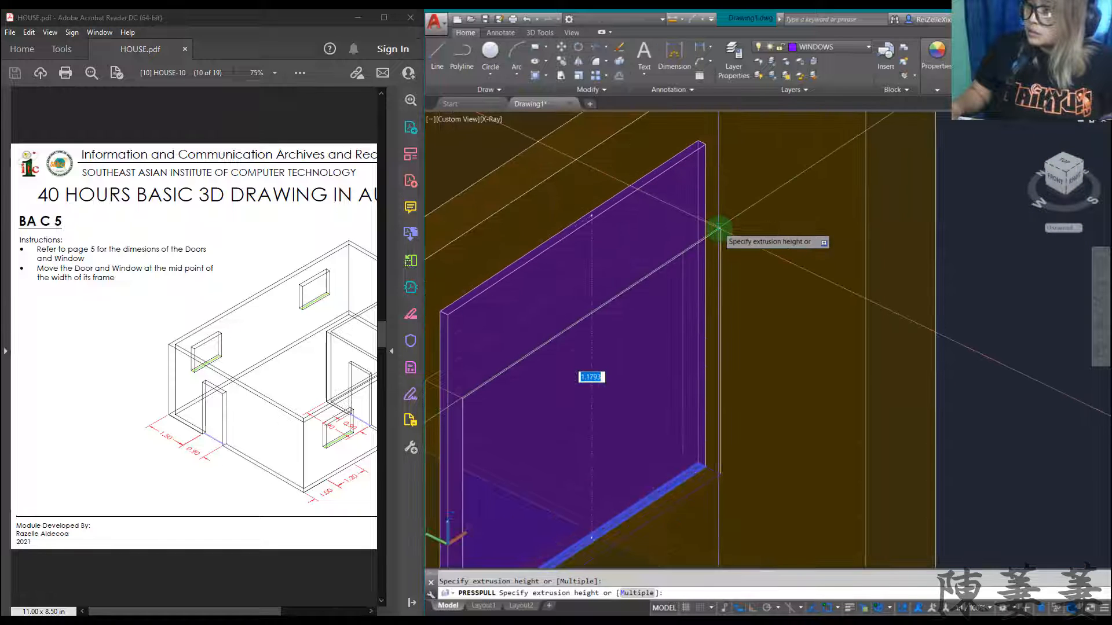
{"action": "left_click", "coordinate": [721, 229]}
- Presspull the remaining window profile near the front corner up to its opening's top corner and end the command
{"action": "scroll", "coordinate": [720, 235], "scroll_direction": "down", "scroll_amount": 10}
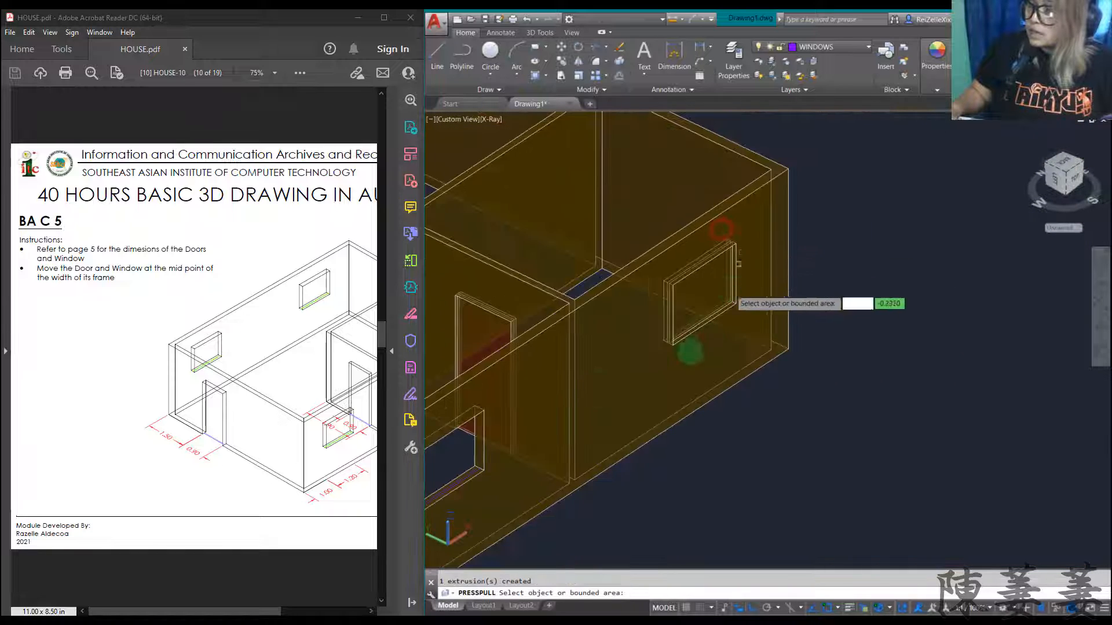
{"action": "scroll", "coordinate": [517, 413], "scroll_direction": "up", "scroll_amount": 10}
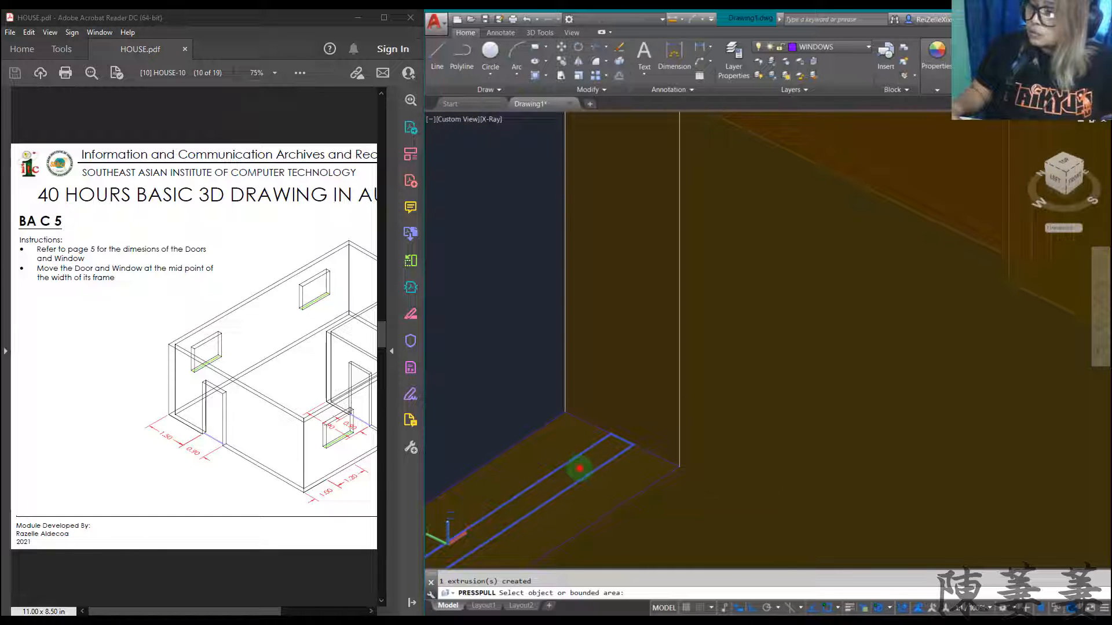
{"action": "left_click", "coordinate": [579, 468]}
{"action": "scroll", "coordinate": [596, 382], "scroll_direction": "down", "scroll_amount": 3}
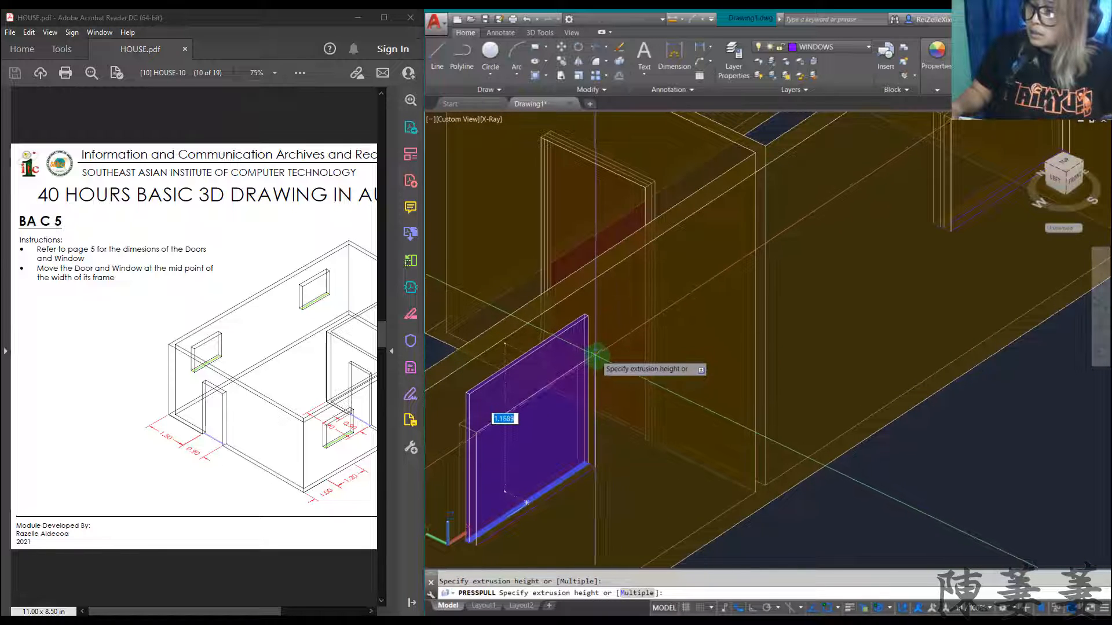
{"action": "left_click", "coordinate": [596, 355]}
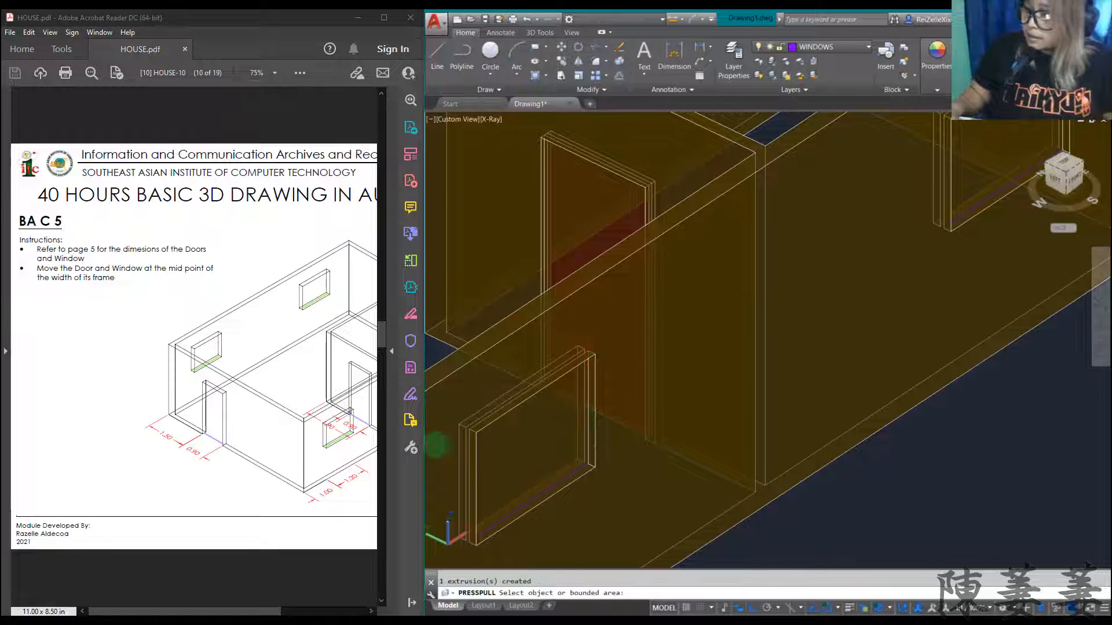
{"action": "scroll", "coordinate": [574, 437], "scroll_direction": "up", "scroll_amount": 3}
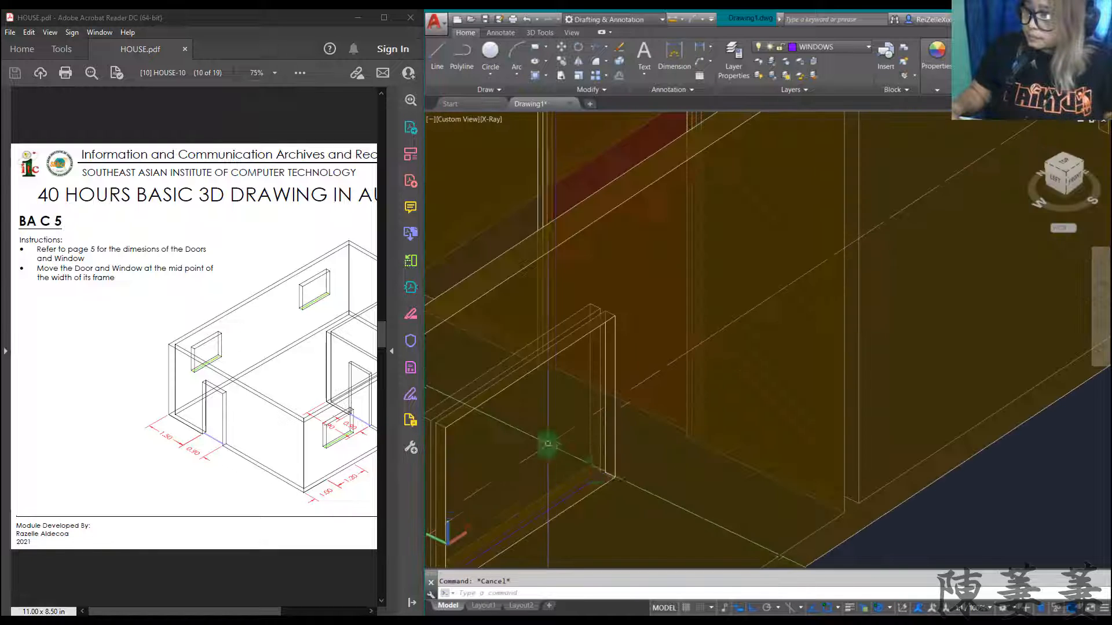
{"action": "key", "text": "Escape"}
- Examine how the extruded window panels sit within the thickness of their frames, especially the one near the front door
{"action": "scroll", "coordinate": [562, 450], "scroll_direction": "down", "scroll_amount": 5}
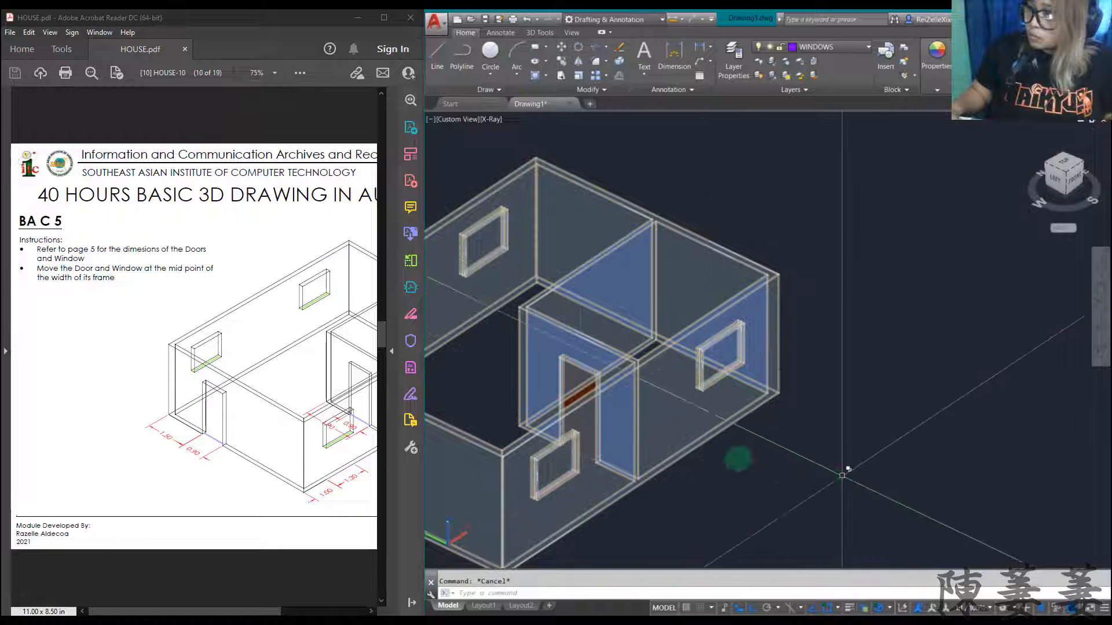
{"action": "scroll", "coordinate": [591, 359], "scroll_direction": "down", "scroll_amount": 5}
{"action": "scroll", "coordinate": [588, 342], "scroll_direction": "up", "scroll_amount": 10}
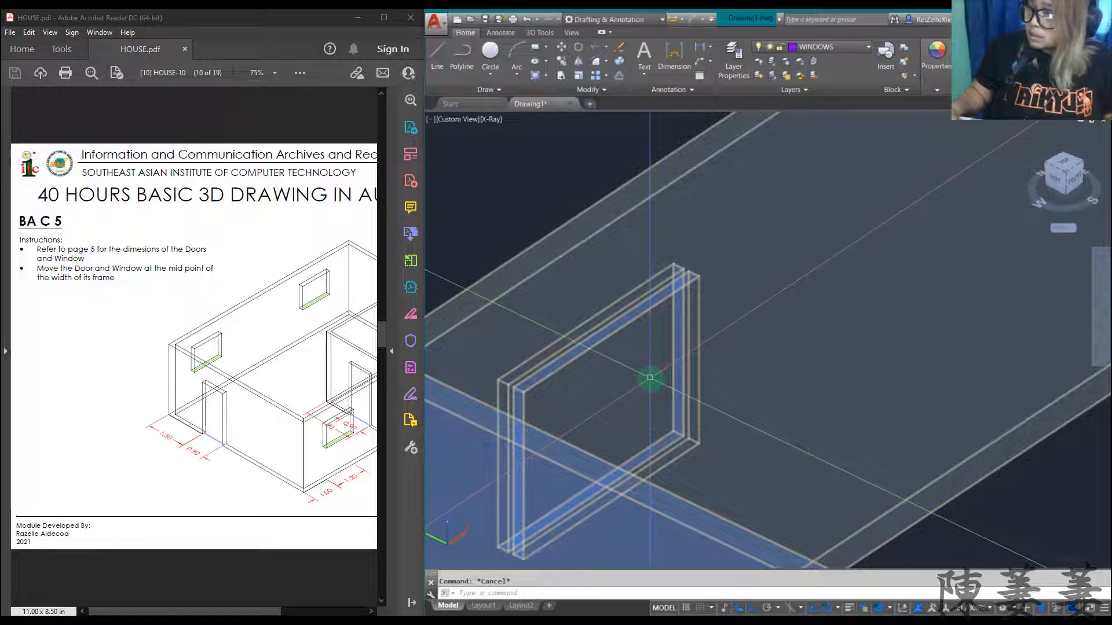
{"action": "scroll", "coordinate": [650, 377], "scroll_direction": "down", "scroll_amount": 5}
{"action": "scroll", "coordinate": [596, 397], "scroll_direction": "up", "scroll_amount": 8}
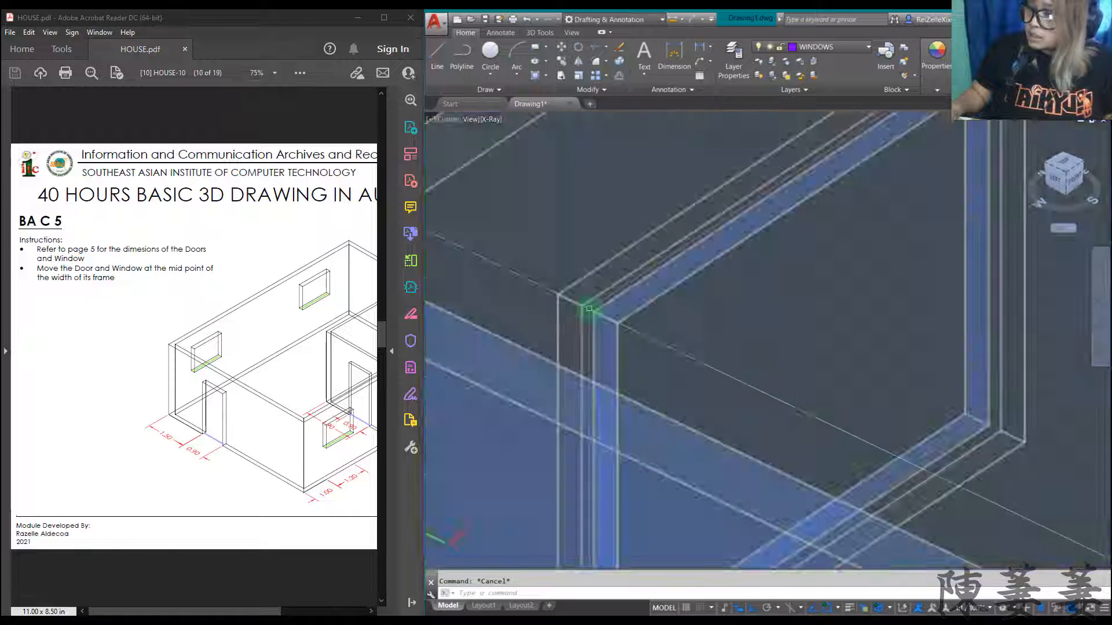
{"action": "middle_click_drag", "start_coordinate": [600, 310], "coordinate": [682, 318]}
{"action": "scroll", "coordinate": [682, 318], "scroll_direction": "up", "scroll_amount": 4}
{"action": "scroll", "coordinate": [684, 318], "scroll_direction": "down", "scroll_amount": 9}
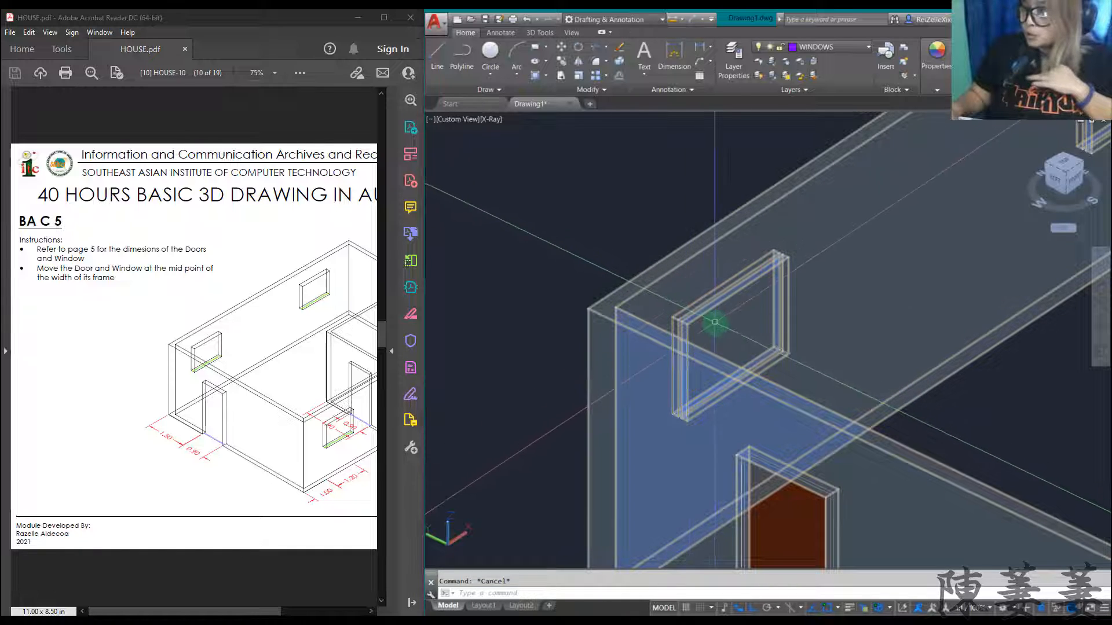
{"action": "scroll", "coordinate": [764, 354], "scroll_direction": "up", "scroll_amount": 5}
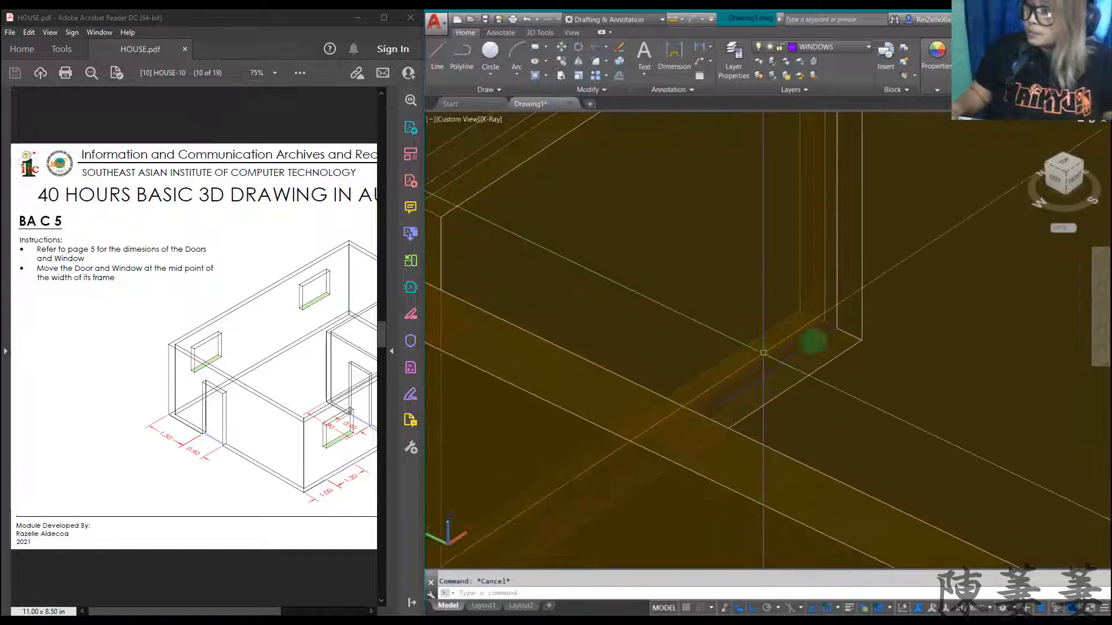
{"action": "scroll", "coordinate": [834, 324], "scroll_direction": "down", "scroll_amount": 5}
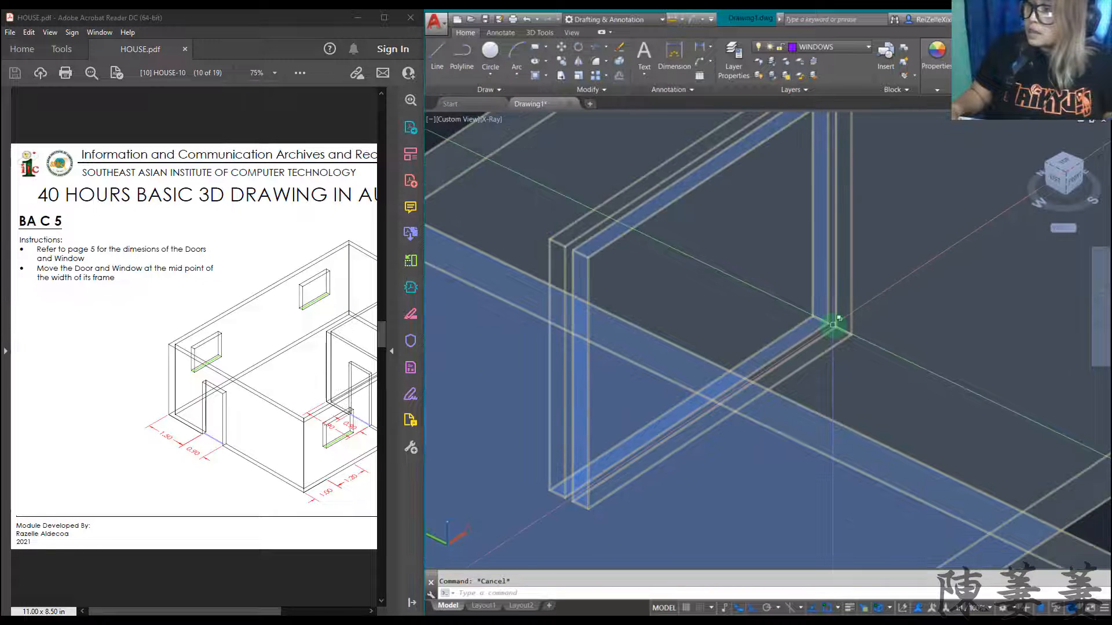
{"action": "scroll", "coordinate": [762, 308], "scroll_direction": "down", "scroll_amount": 3}
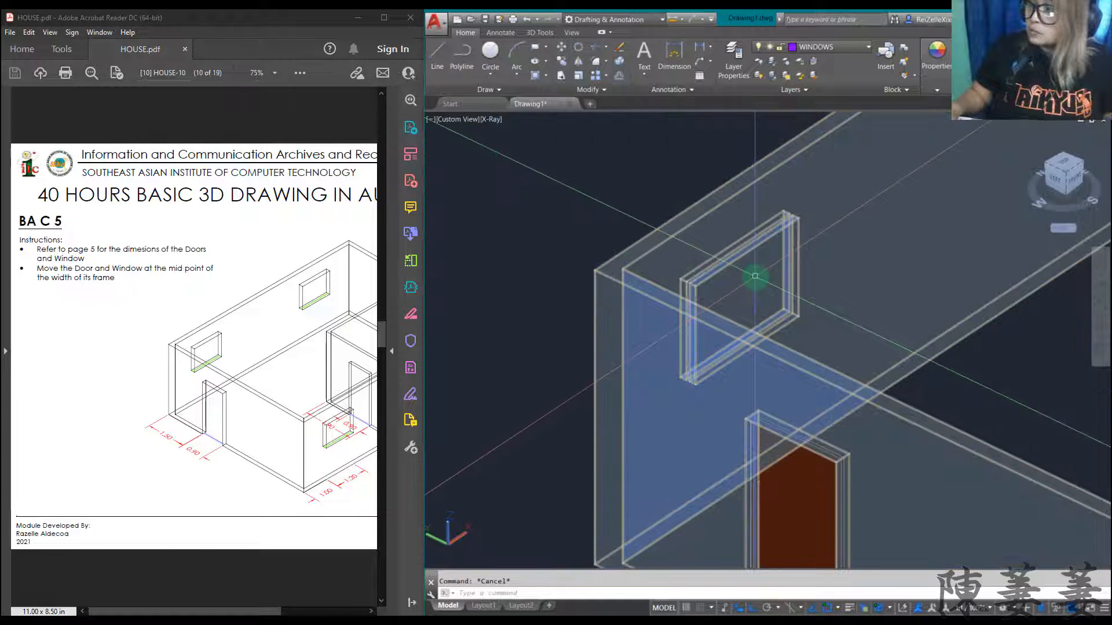
{"action": "scroll", "coordinate": [754, 276], "scroll_direction": "up", "scroll_amount": 3}
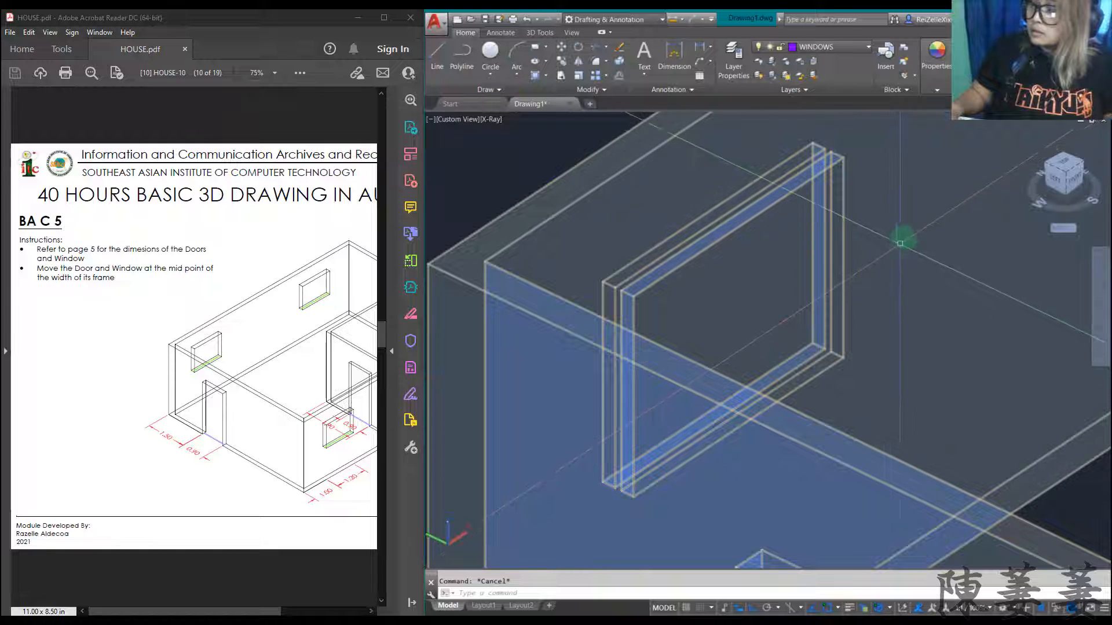
{"action": "scroll", "coordinate": [966, 302], "scroll_direction": "down", "scroll_amount": 5}
{"action": "scroll", "coordinate": [961, 304], "scroll_direction": "up", "scroll_amount": 2}
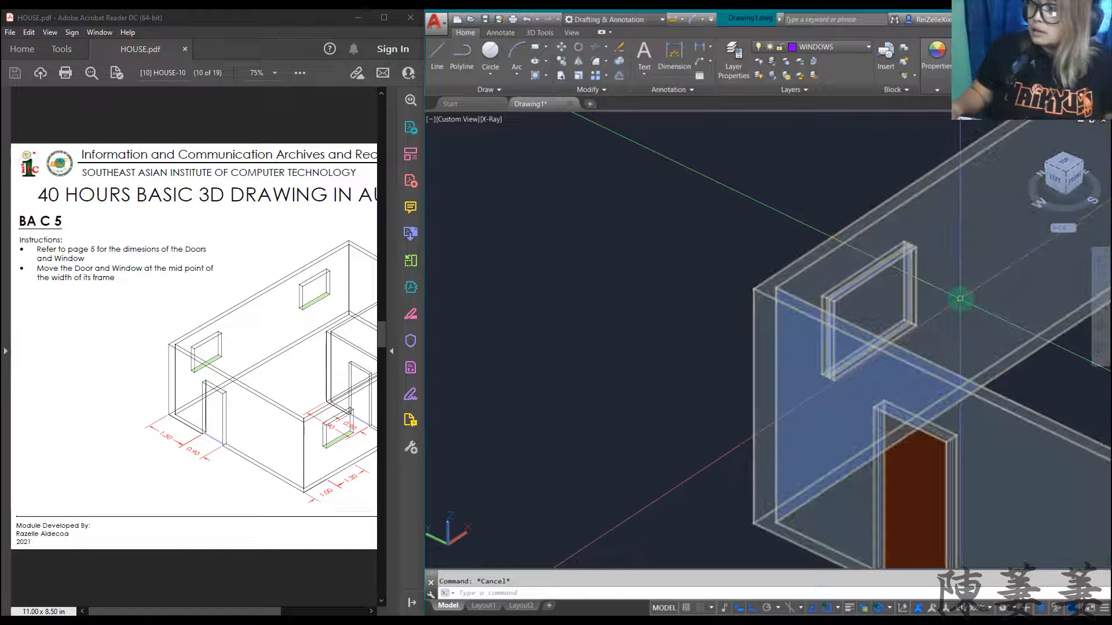
- Switch the viewport's visual style to Conceptual and leave nothing selected
{"action": "left_click", "coordinate": [491, 120]}
{"action": "left_click", "coordinate": [511, 156]}
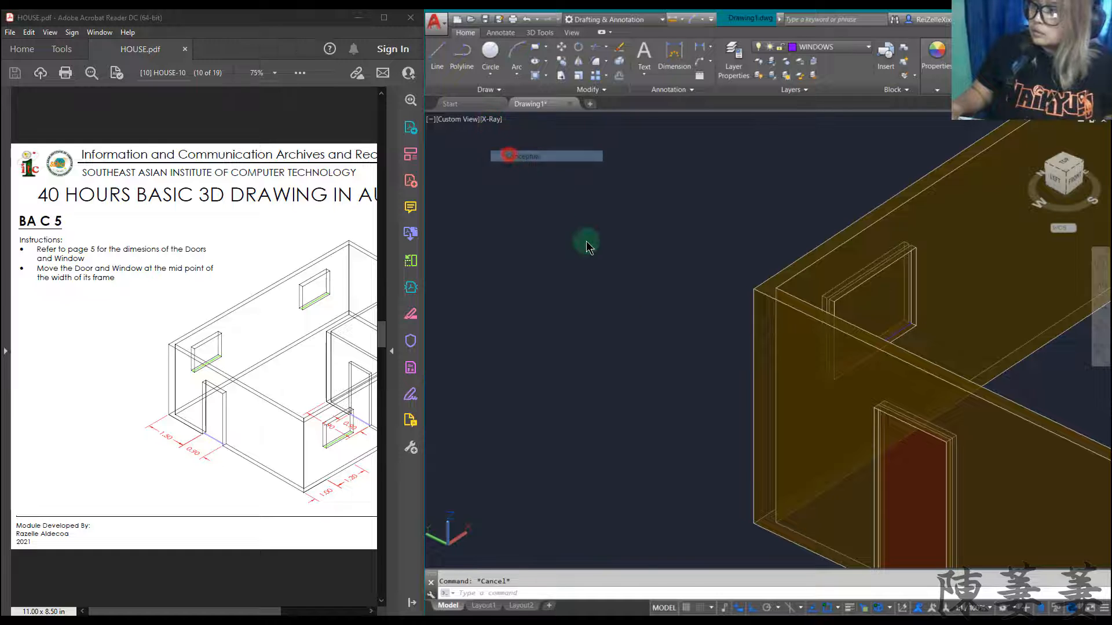
{"action": "left_click", "coordinate": [881, 292]}
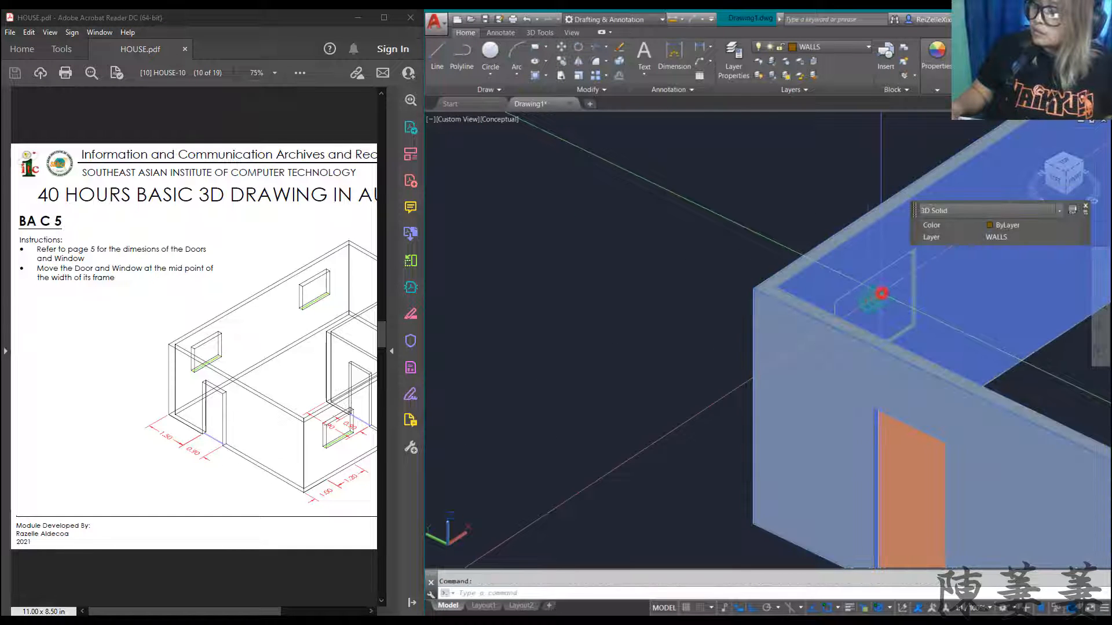
{"action": "left_click", "coordinate": [875, 309]}
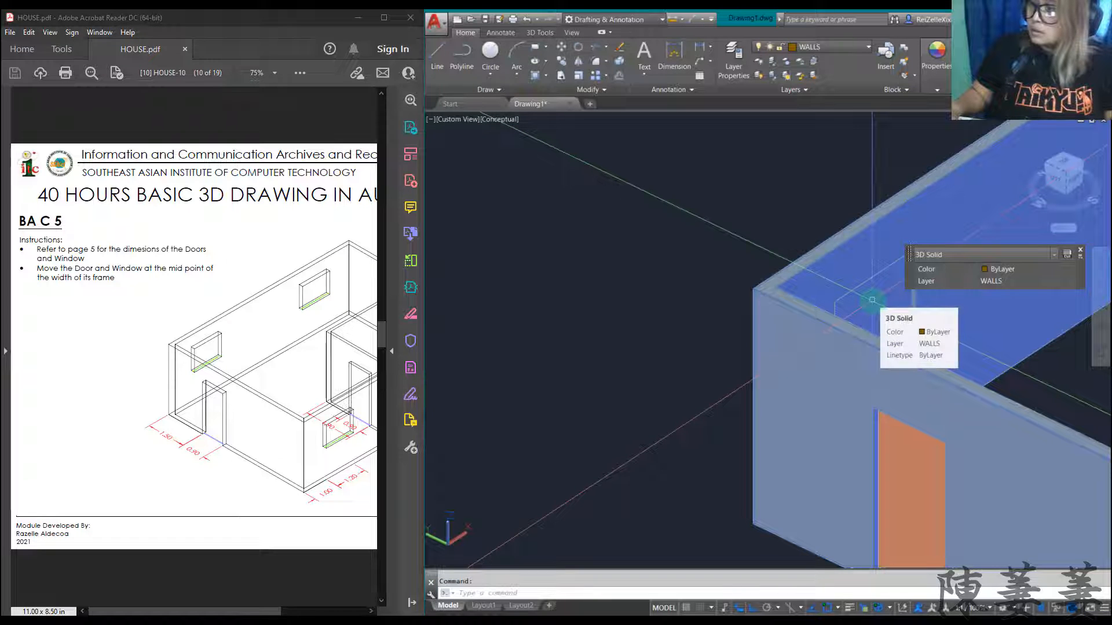
{"action": "key", "text": "ctrl+z"}
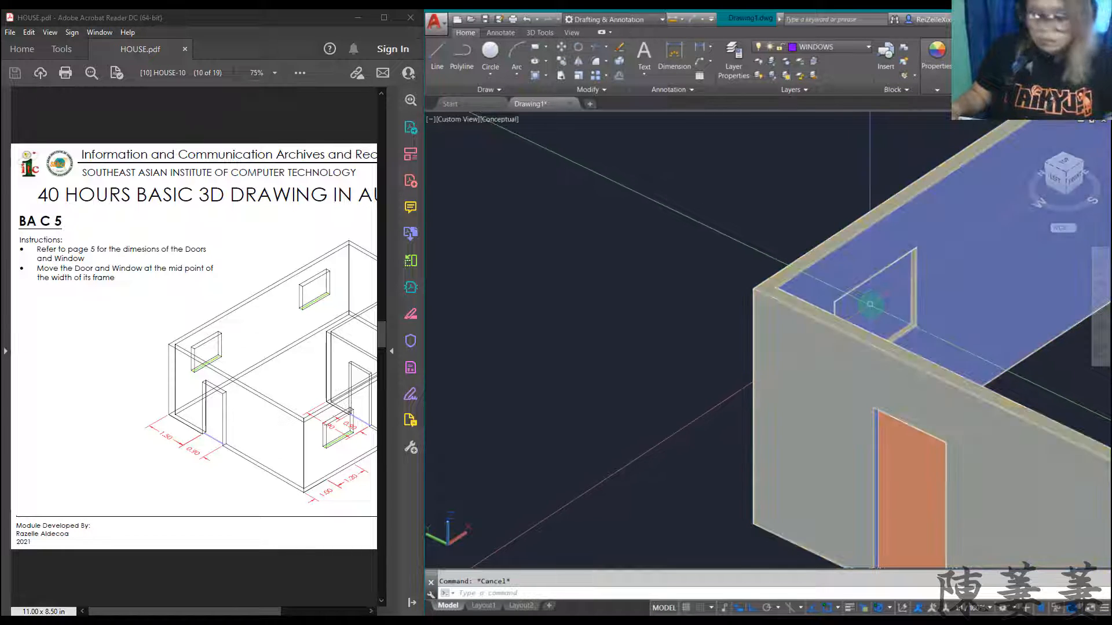
- Undo the visual style change and the window extrusions, returning to X-Ray with only the flat window profiles
{"action": "key", "text": "ctrl+z"}
{"action": "key", "text": "ctrl+z"}
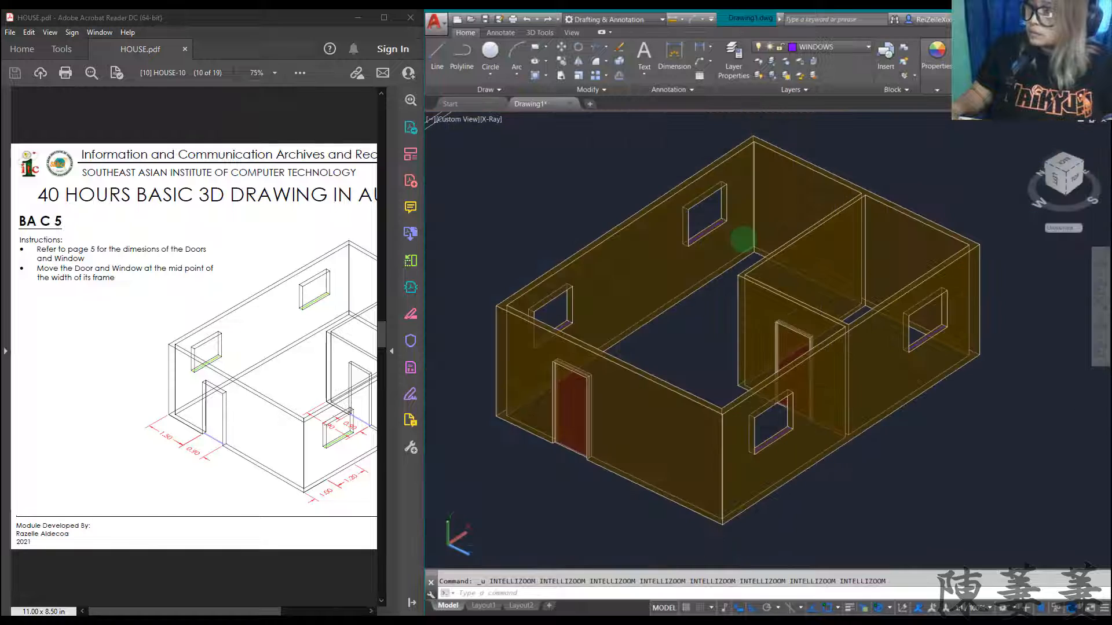
{"action": "key", "text": "Escape"}
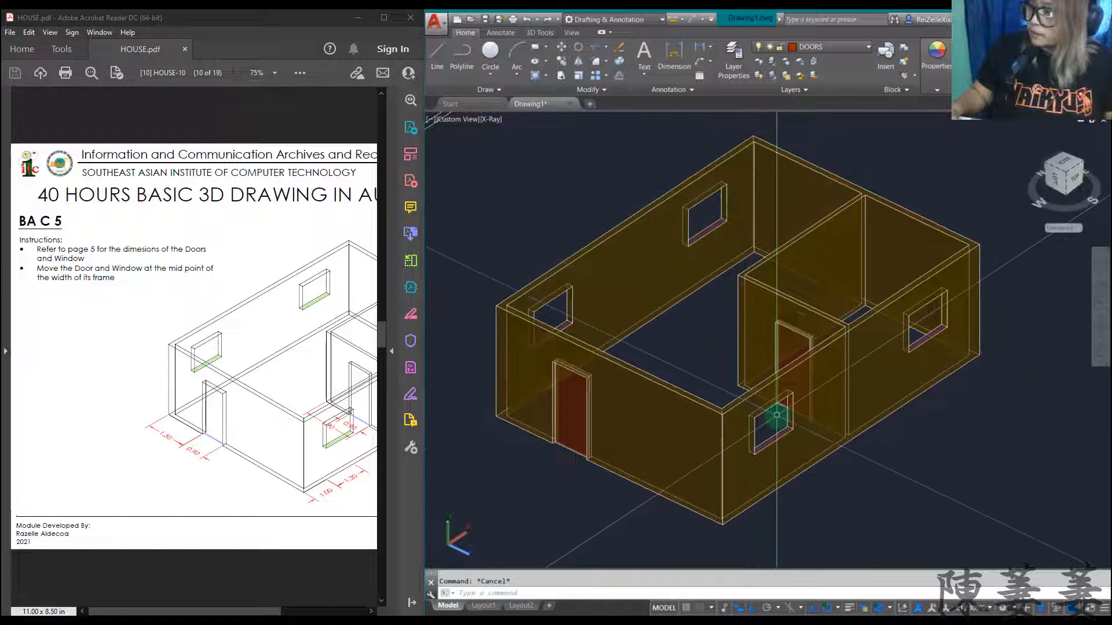
- Copy the flat window profile from the opening near the front door to the empty space outside the house
{"action": "scroll", "coordinate": [773, 402], "scroll_direction": "up", "scroll_amount": 5}
{"action": "scroll", "coordinate": [514, 250], "scroll_direction": "down", "scroll_amount": 5}
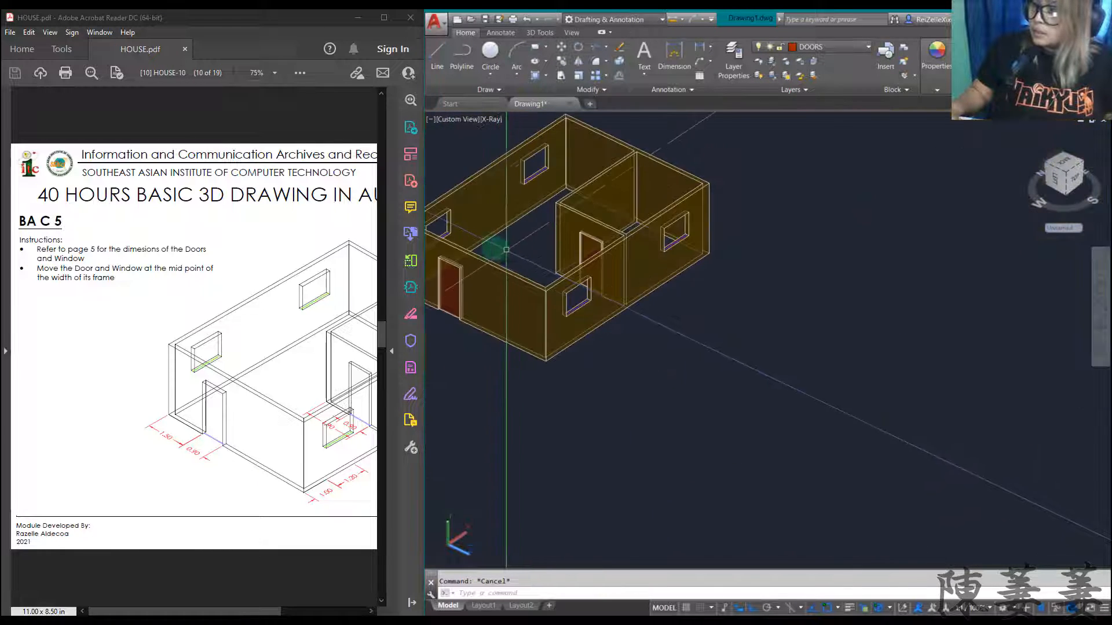
{"action": "scroll", "coordinate": [488, 248], "scroll_direction": "up", "scroll_amount": 8}
{"action": "scroll", "coordinate": [468, 209], "scroll_direction": "up", "scroll_amount": 6}
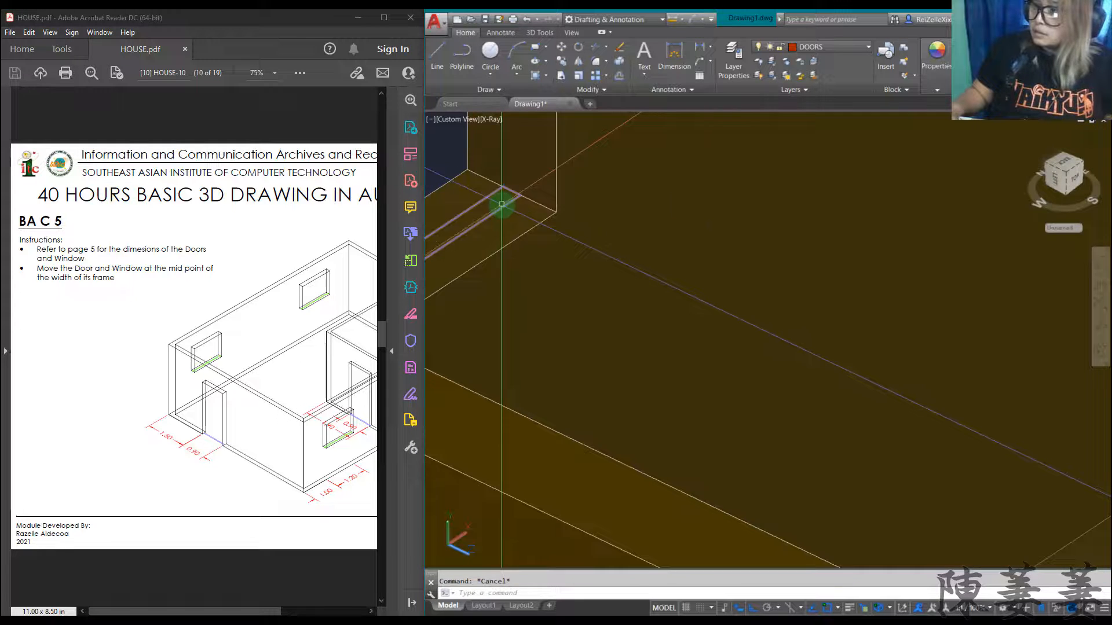
{"action": "left_click", "coordinate": [501, 204]}
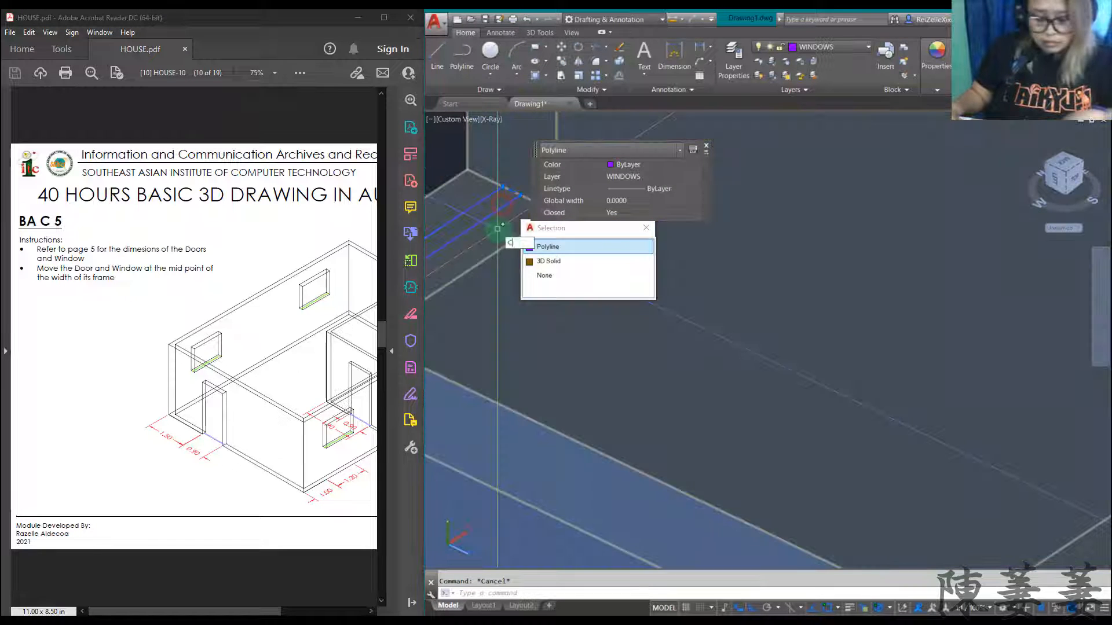
{"action": "type", "text": "CO"}
{"action": "key", "text": "Return"}
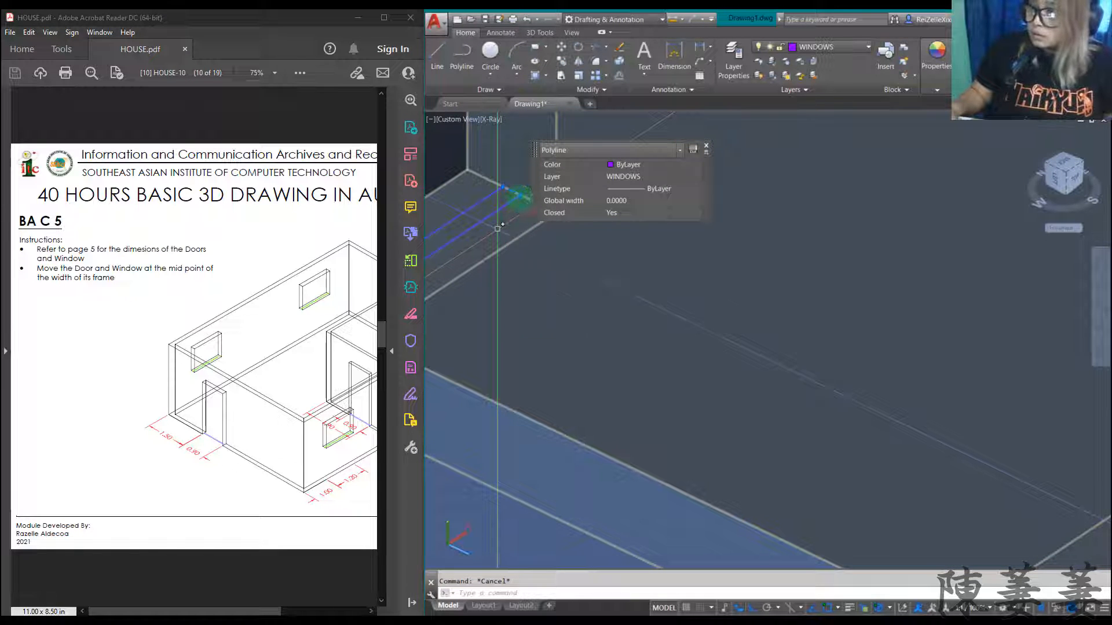
{"action": "left_click", "coordinate": [521, 197]}
{"action": "scroll", "coordinate": [546, 220], "scroll_direction": "down", "scroll_amount": 10}
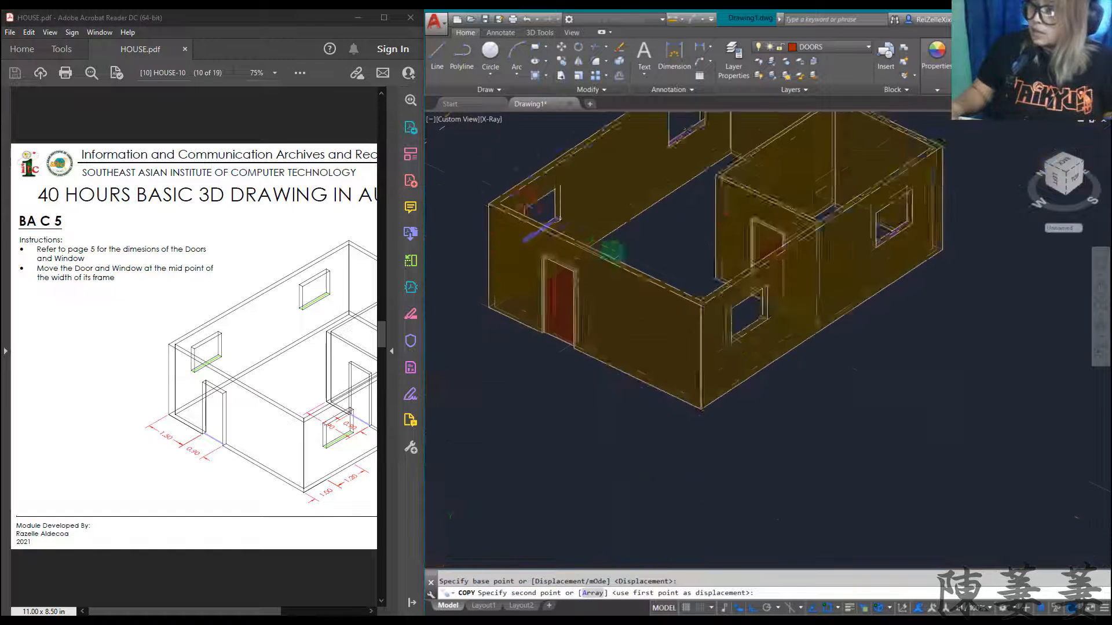
{"action": "scroll", "coordinate": [712, 292], "scroll_direction": "up", "scroll_amount": 5}
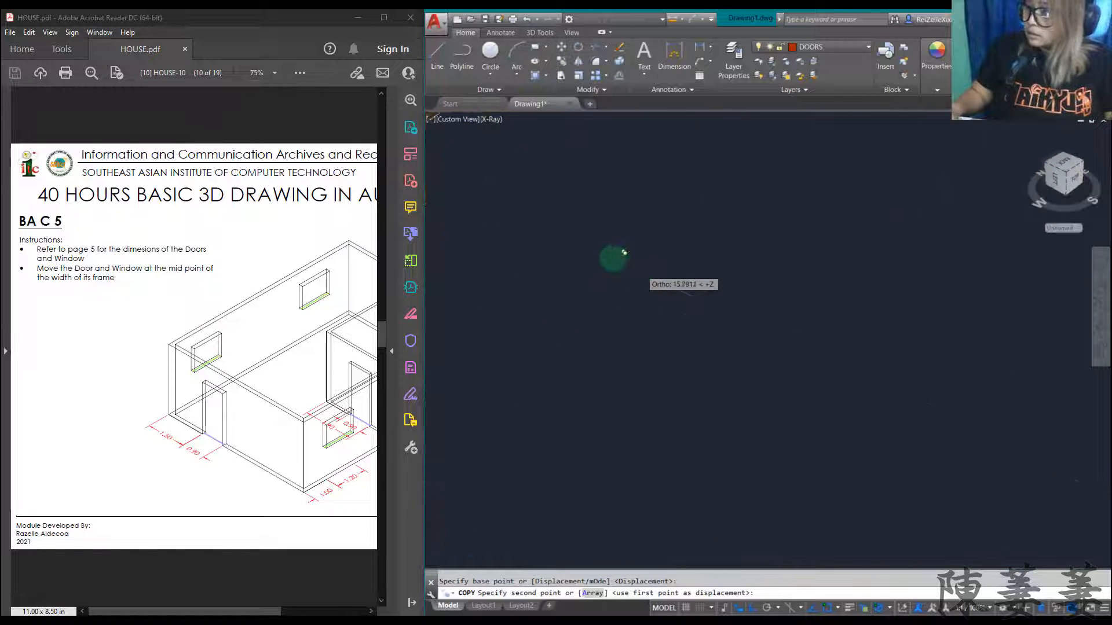
{"action": "scroll", "coordinate": [524, 206], "scroll_direction": "up", "scroll_amount": 5}
{"action": "left_click", "coordinate": [526, 206]}
{"action": "key", "text": "Escape"}
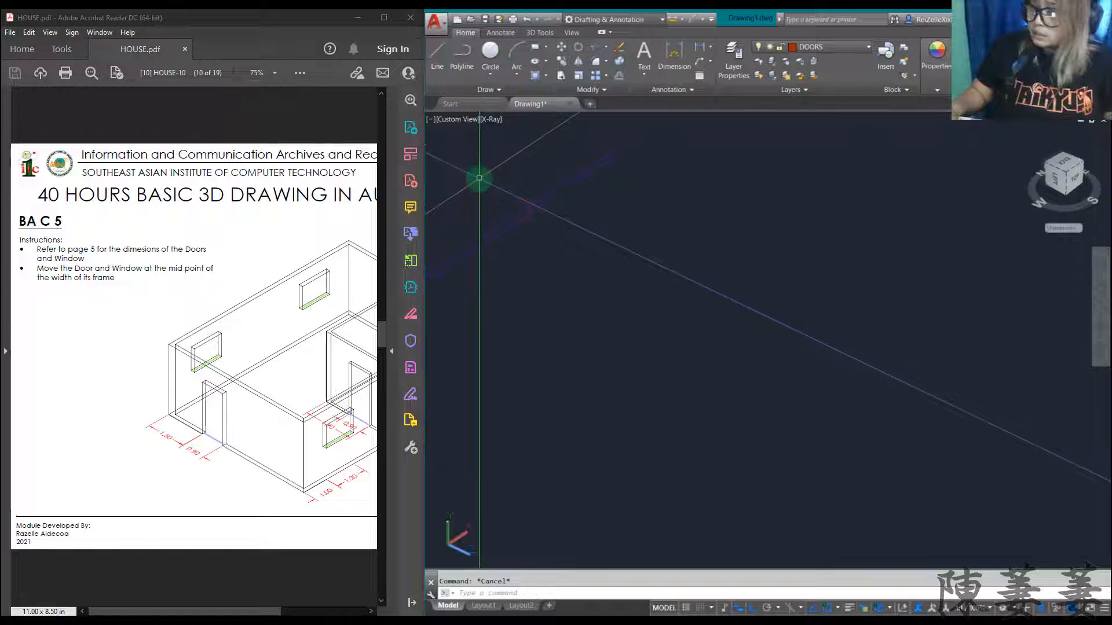
- Presspull the copied window profile outside the house to a height of 0.9 and end the command
{"action": "key", "text": "p"}
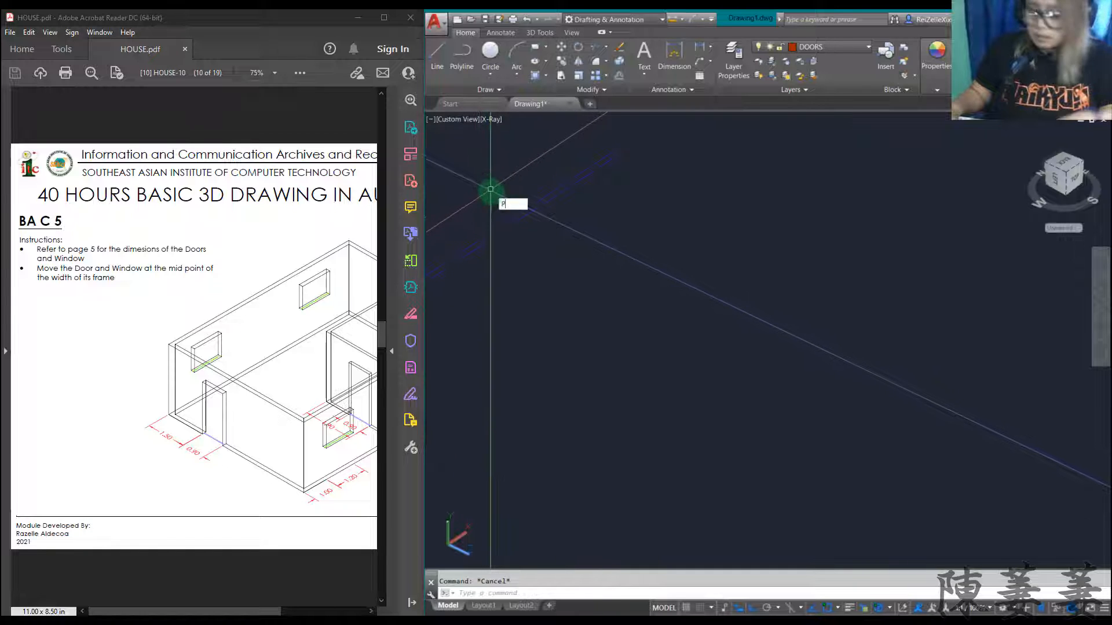
{"action": "key", "text": "Return"}
{"action": "key", "text": "Escape"}
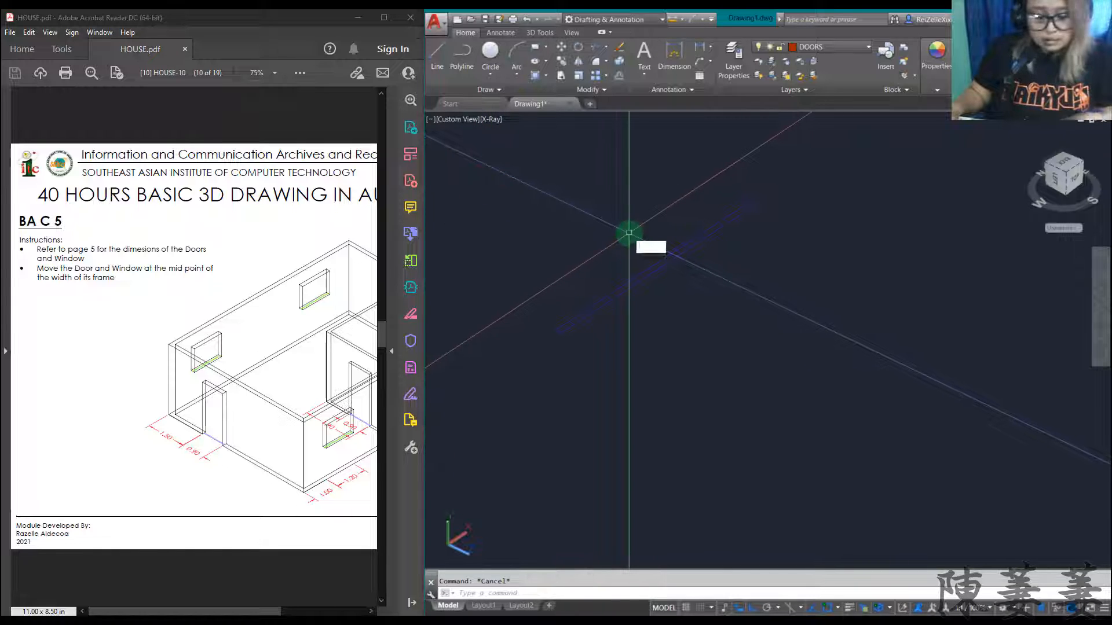
{"action": "type", "text": "PRES"}
{"action": "key", "text": "Return"}
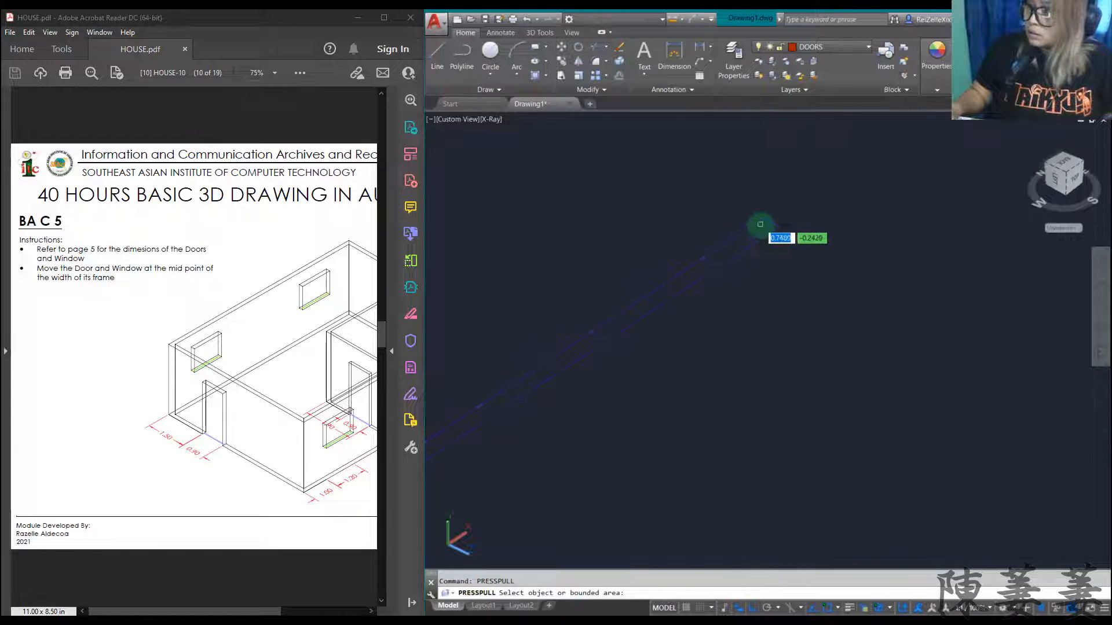
{"action": "left_click", "coordinate": [757, 224]}
{"action": "scroll", "coordinate": [756, 227], "scroll_direction": "down", "scroll_amount": 3}
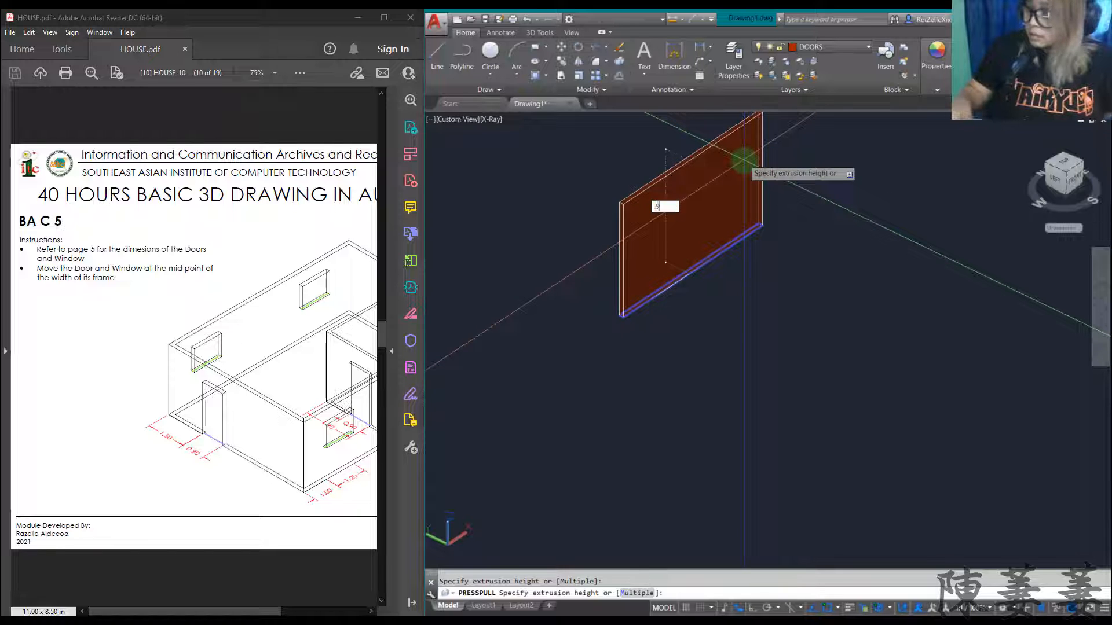
{"action": "type", "text": ".9"}
{"action": "key", "text": "Return"}
{"action": "key", "text": "Escape"}
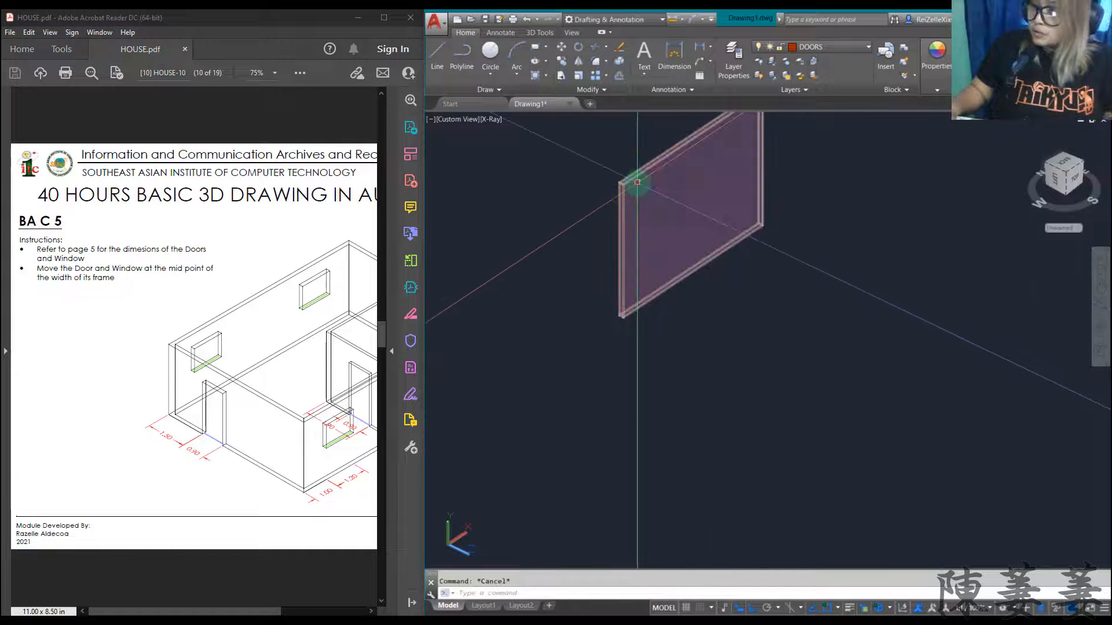
- Move the extruded window panel by its lower edge into the opening near the front door, at the middle of the frame's width
{"action": "left_click", "coordinate": [637, 182]}
{"action": "type", "text": "m"}
{"action": "key", "text": "Return"}
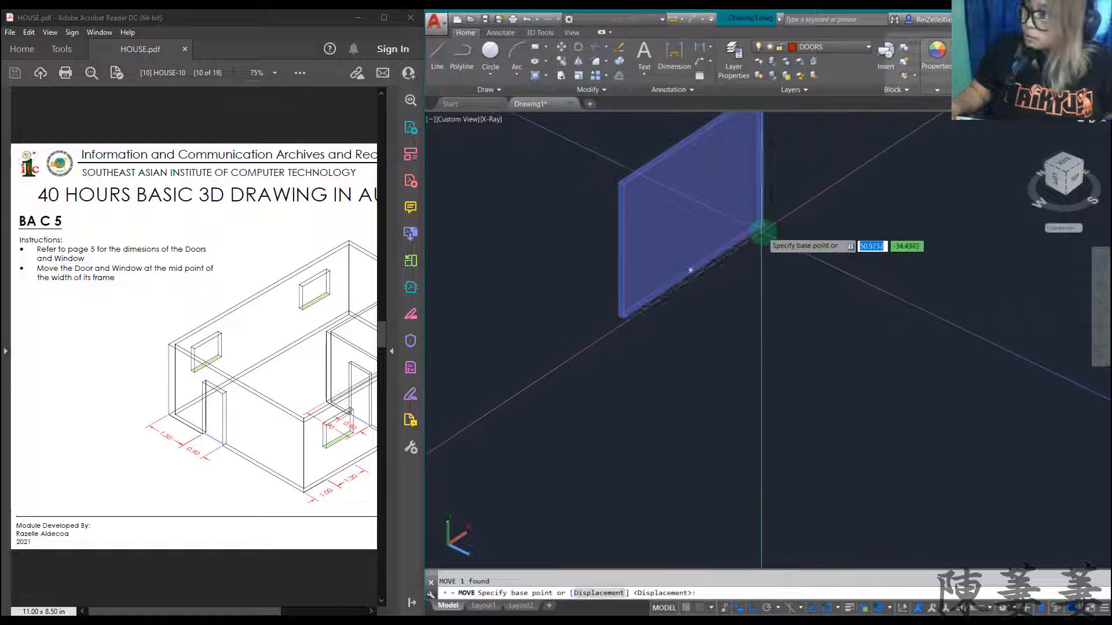
{"action": "left_click", "coordinate": [762, 227]}
{"action": "scroll", "coordinate": [762, 227], "scroll_direction": "down", "scroll_amount": 5}
{"action": "scroll", "coordinate": [675, 191], "scroll_direction": "up", "scroll_amount": 8}
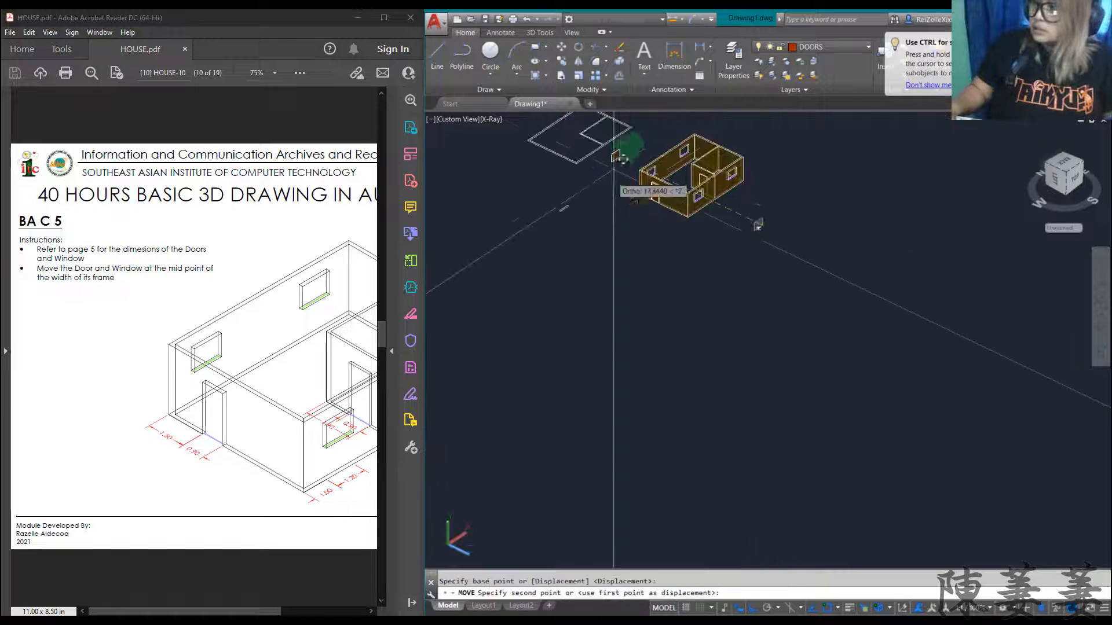
{"action": "scroll", "coordinate": [727, 203], "scroll_direction": "up", "scroll_amount": 6}
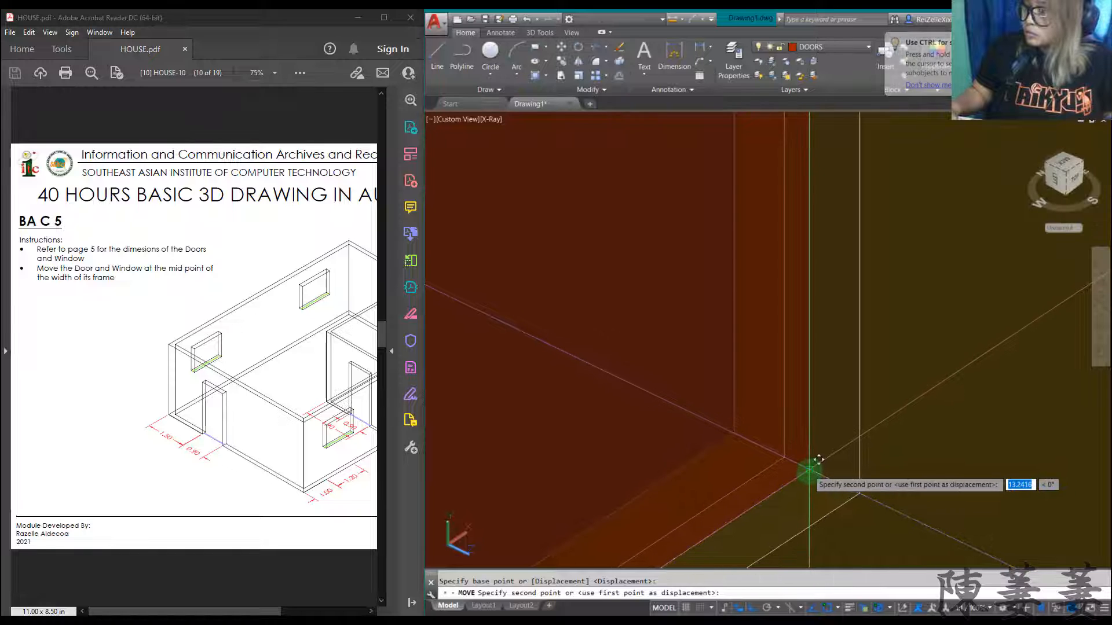
{"action": "key", "text": "Escape"}
- Examine how the front door and the placed window panel sit within the width of their frames
{"action": "scroll", "coordinate": [816, 463], "scroll_direction": "down", "scroll_amount": 10}
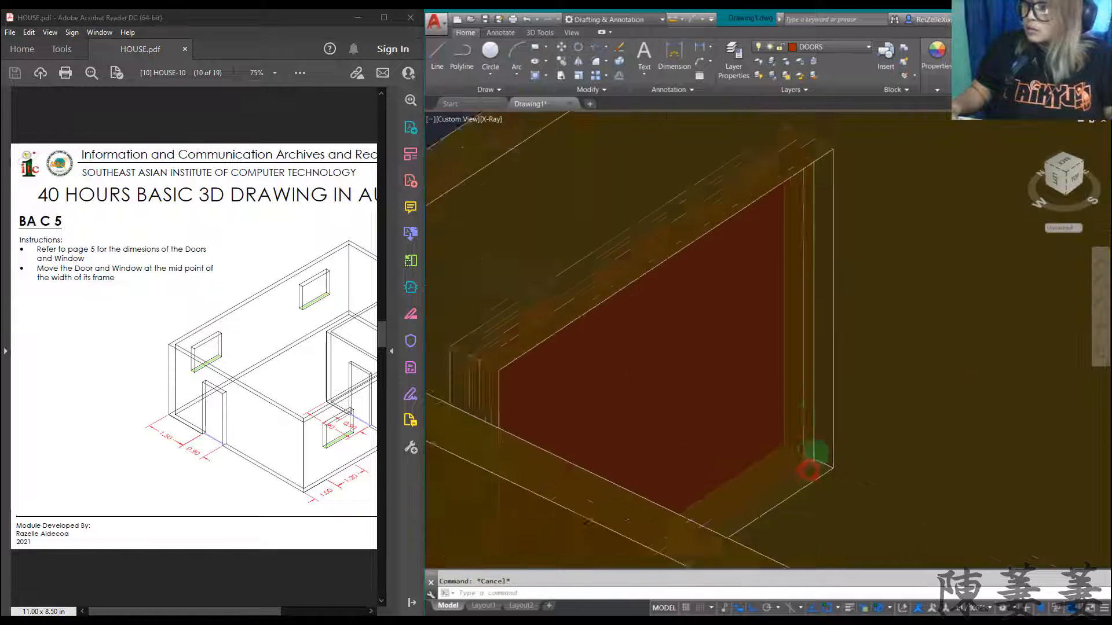
{"action": "scroll", "coordinate": [840, 503], "scroll_direction": "up", "scroll_amount": 10}
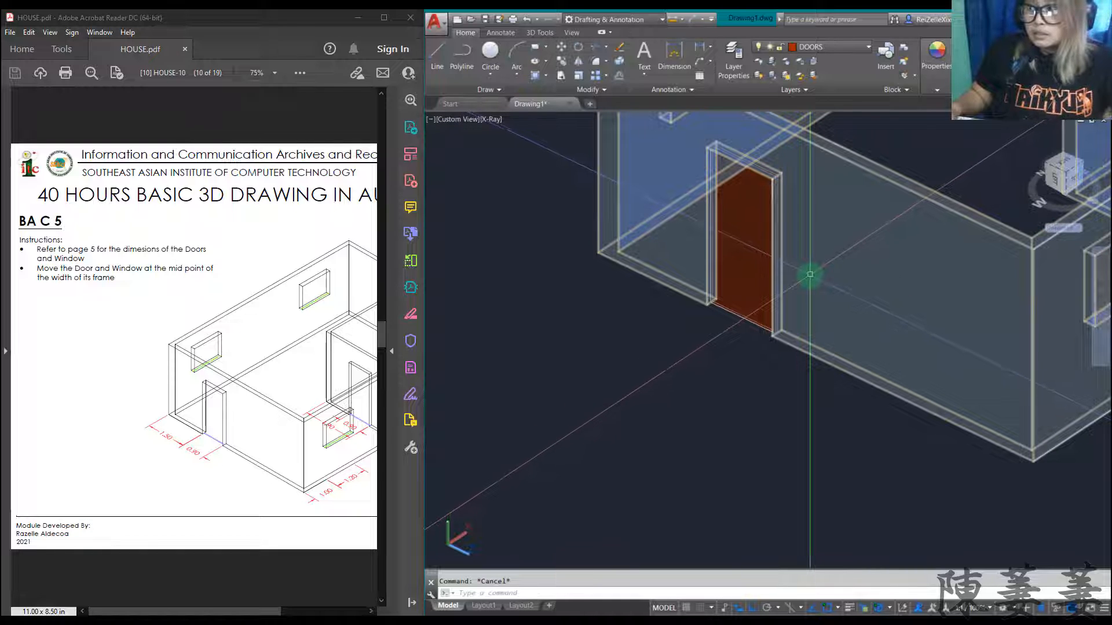
{"action": "scroll", "coordinate": [736, 330], "scroll_direction": "up", "scroll_amount": 3}
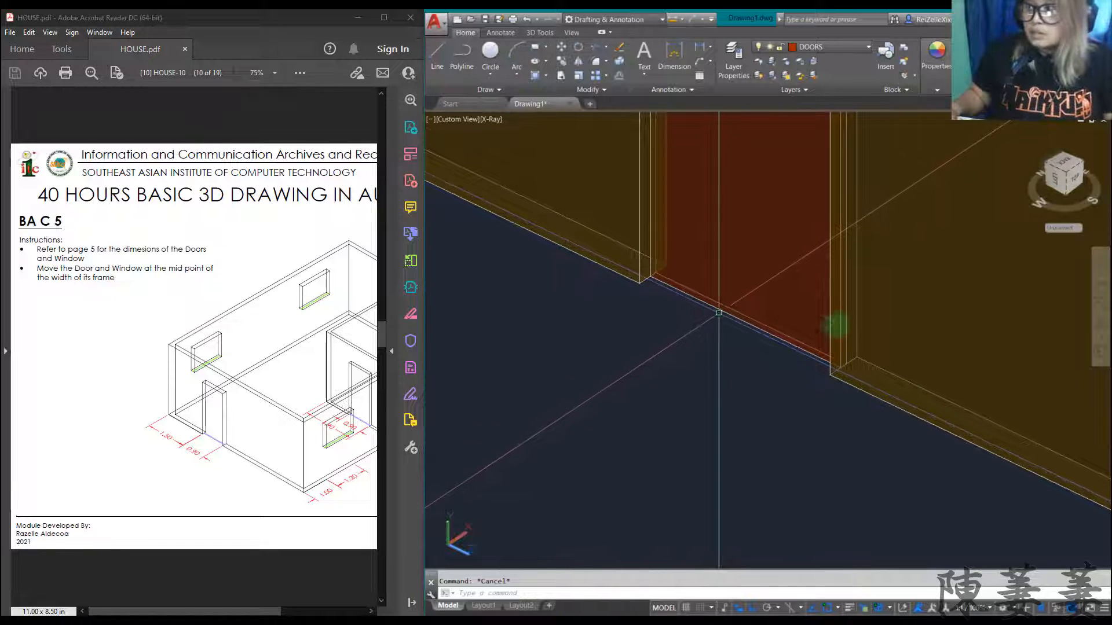
{"action": "scroll", "coordinate": [887, 354], "scroll_direction": "down", "scroll_amount": 2}
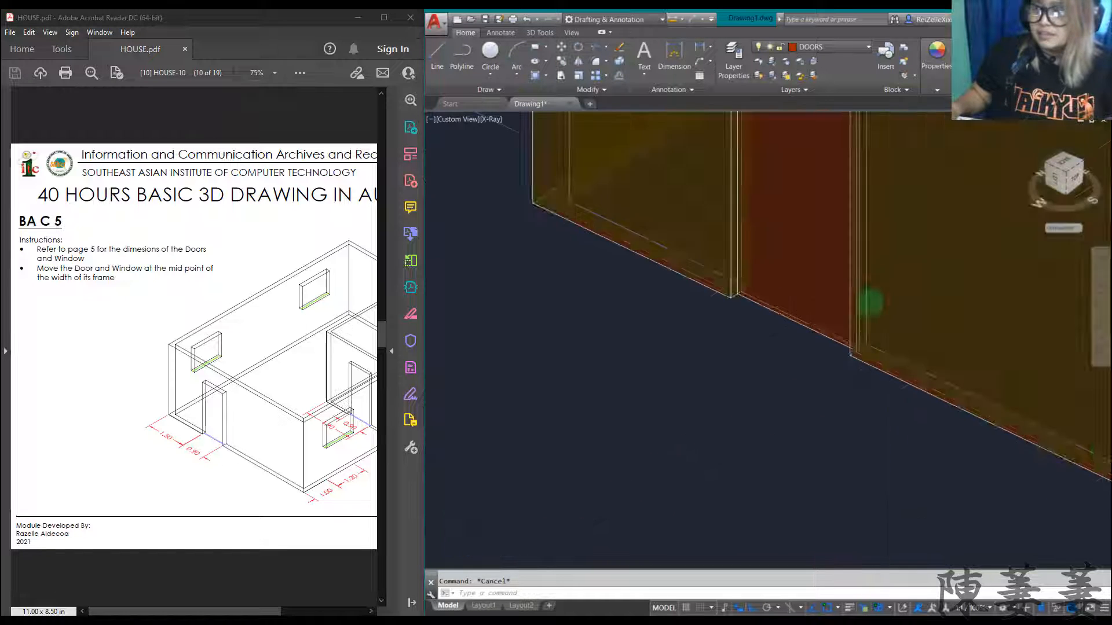
{"action": "scroll", "coordinate": [868, 290], "scroll_direction": "down", "scroll_amount": 3}
{"action": "scroll", "coordinate": [749, 311], "scroll_direction": "up", "scroll_amount": 4}
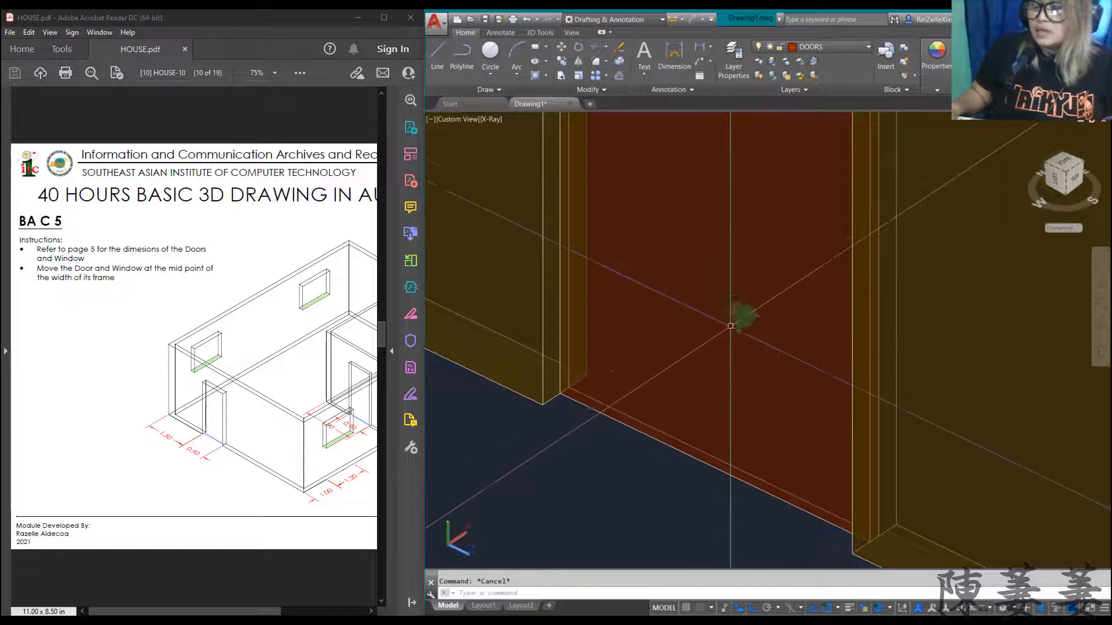
{"action": "scroll", "coordinate": [730, 326], "scroll_direction": "down", "scroll_amount": 5}
{"action": "scroll", "coordinate": [713, 301], "scroll_direction": "up", "scroll_amount": 5}
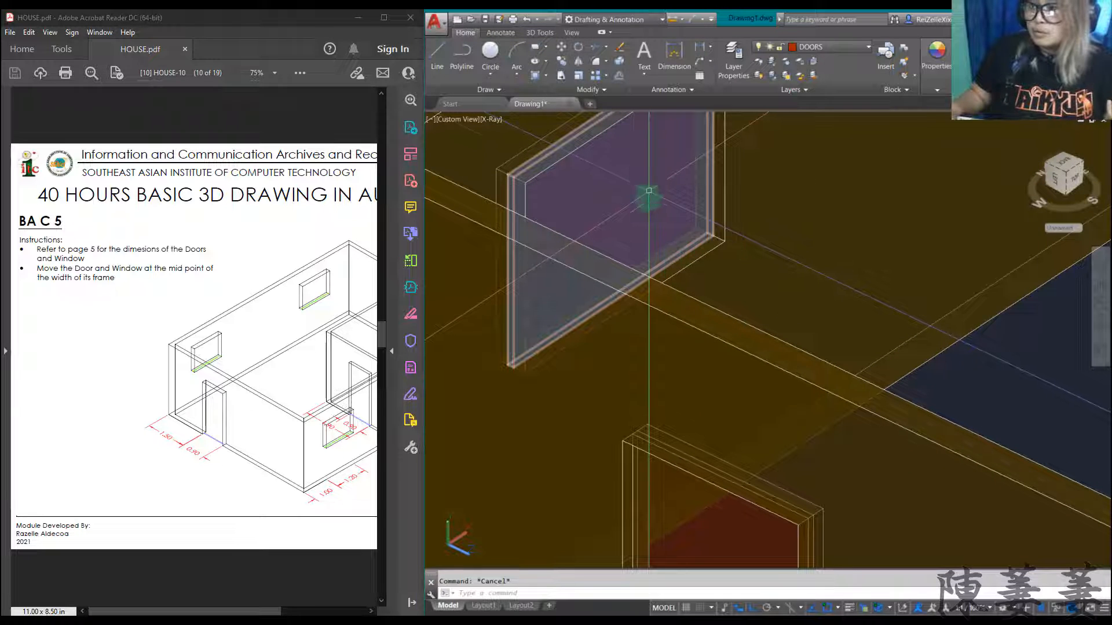
{"action": "scroll", "coordinate": [664, 240], "scroll_direction": "up", "scroll_amount": 4}
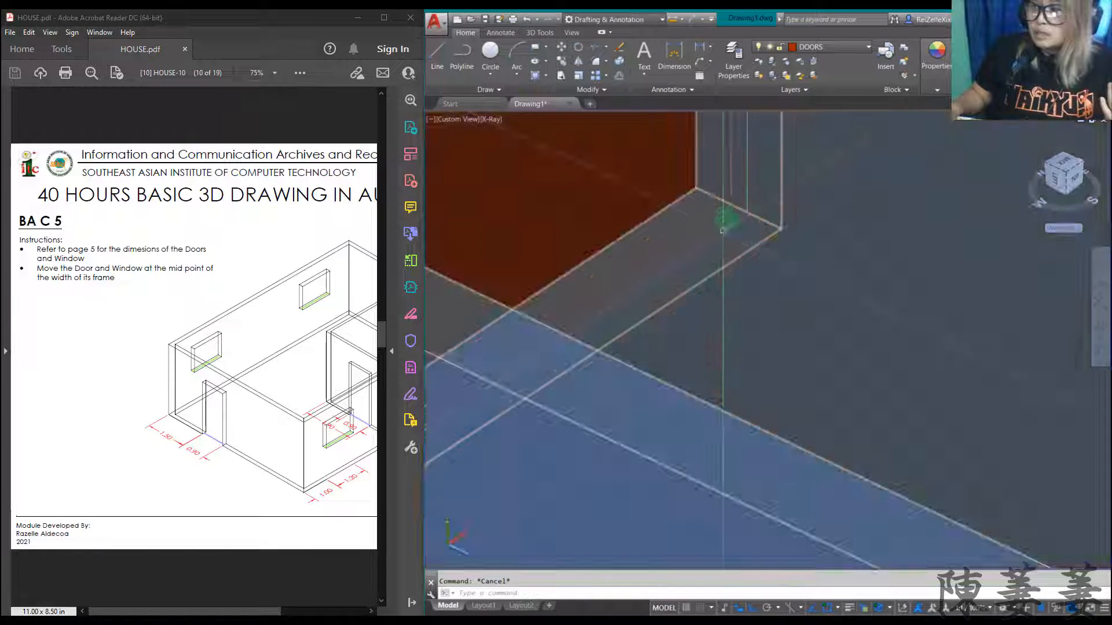
{"action": "scroll", "coordinate": [702, 247], "scroll_direction": "down", "scroll_amount": 2}
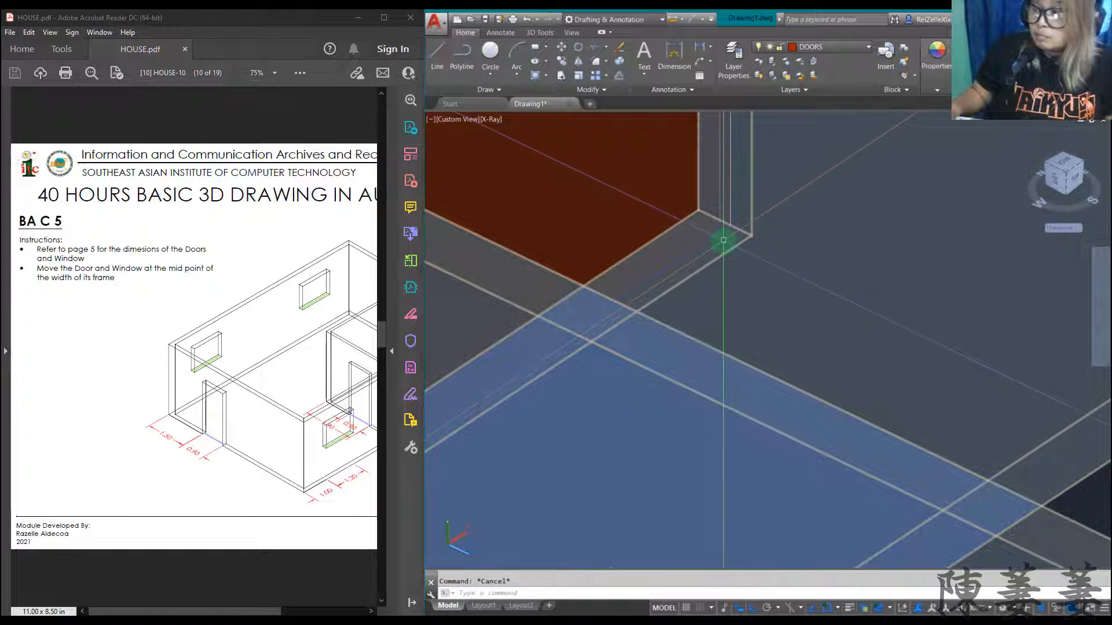
{"action": "scroll", "coordinate": [717, 248], "scroll_direction": "down", "scroll_amount": 5}
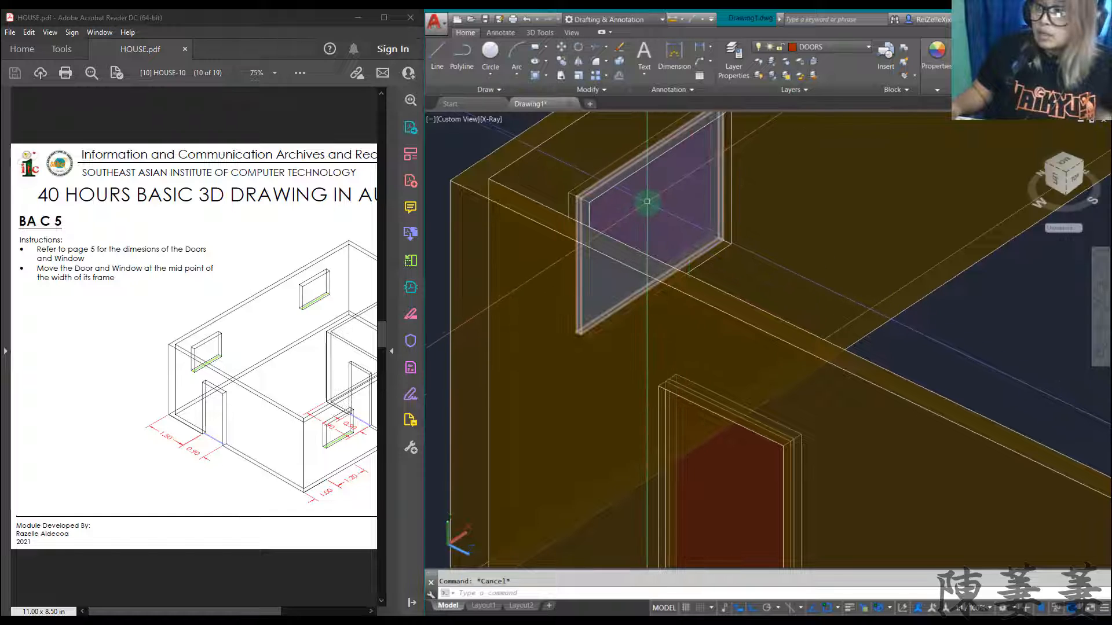
{"action": "scroll", "coordinate": [649, 219], "scroll_direction": "down", "scroll_amount": 5}
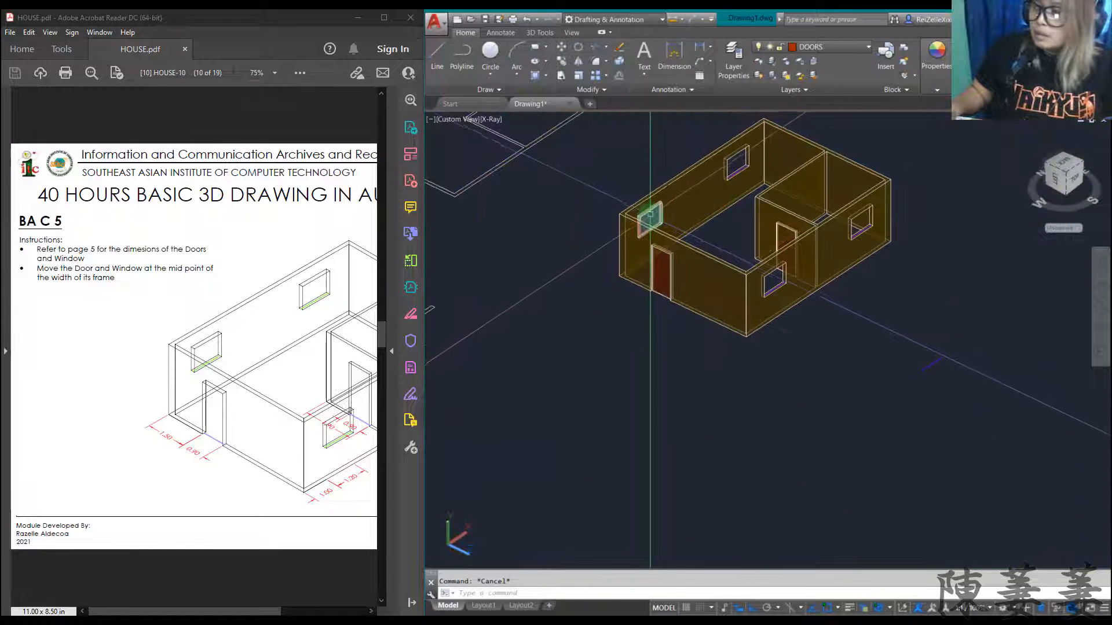
{"action": "scroll", "coordinate": [650, 215], "scroll_direction": "up", "scroll_amount": 5}
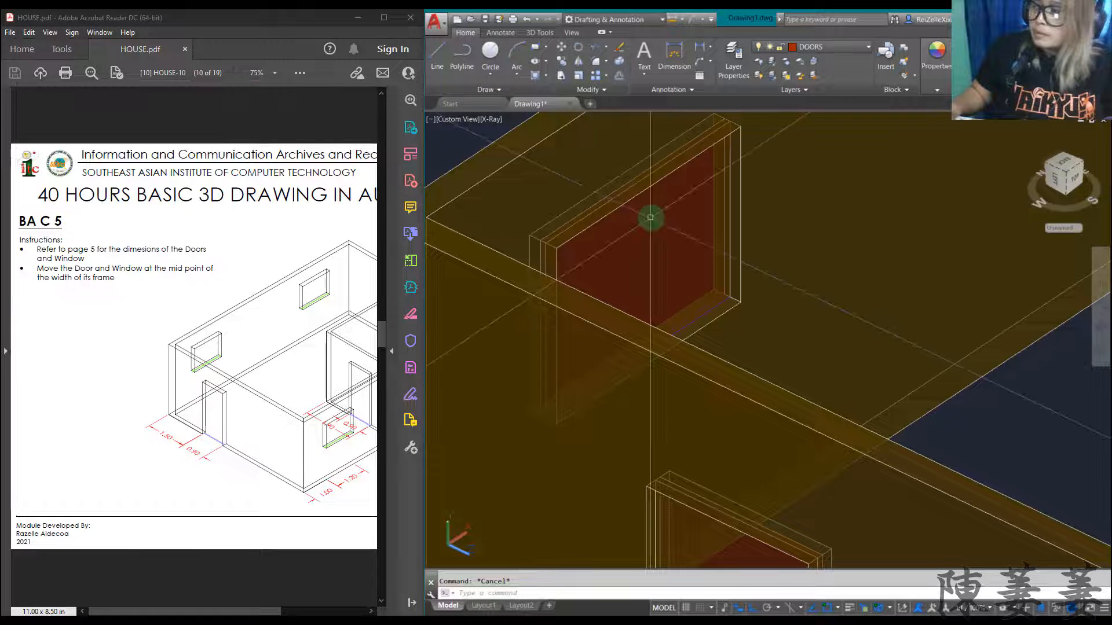
{"action": "left_click", "coordinate": [651, 215]}
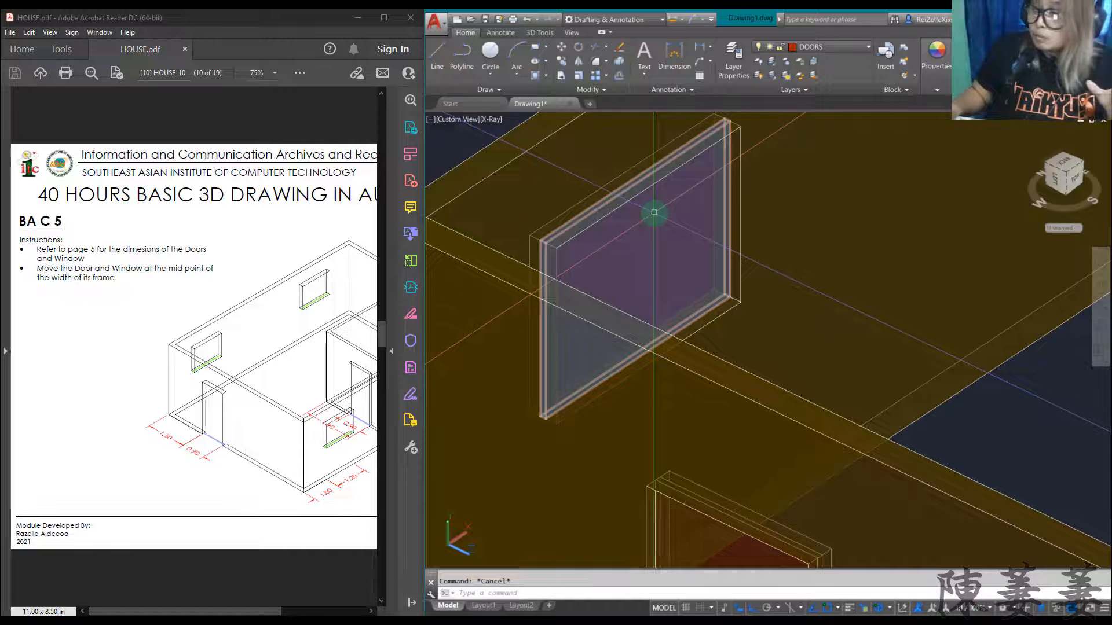
{"action": "scroll", "coordinate": [653, 211], "scroll_direction": "down", "scroll_amount": 5}
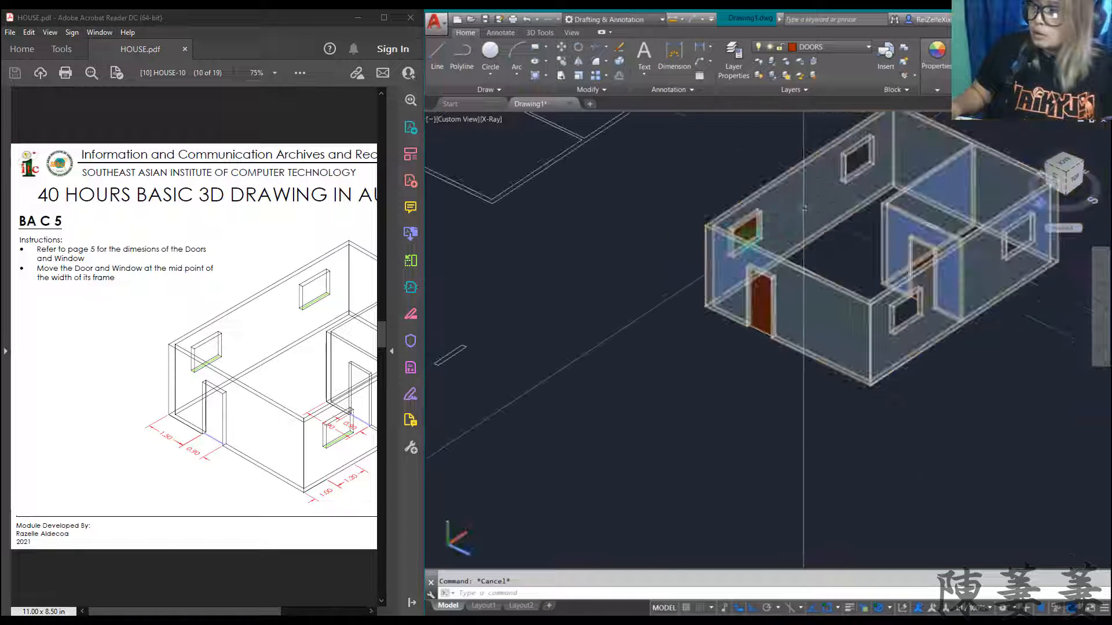
- Copy the placed window panel from its opening's lower corner to the matching corner of the far opening in the same long wall
{"action": "scroll", "coordinate": [657, 232], "scroll_direction": "up", "scroll_amount": 5}
{"action": "left_click", "coordinate": [661, 255]}
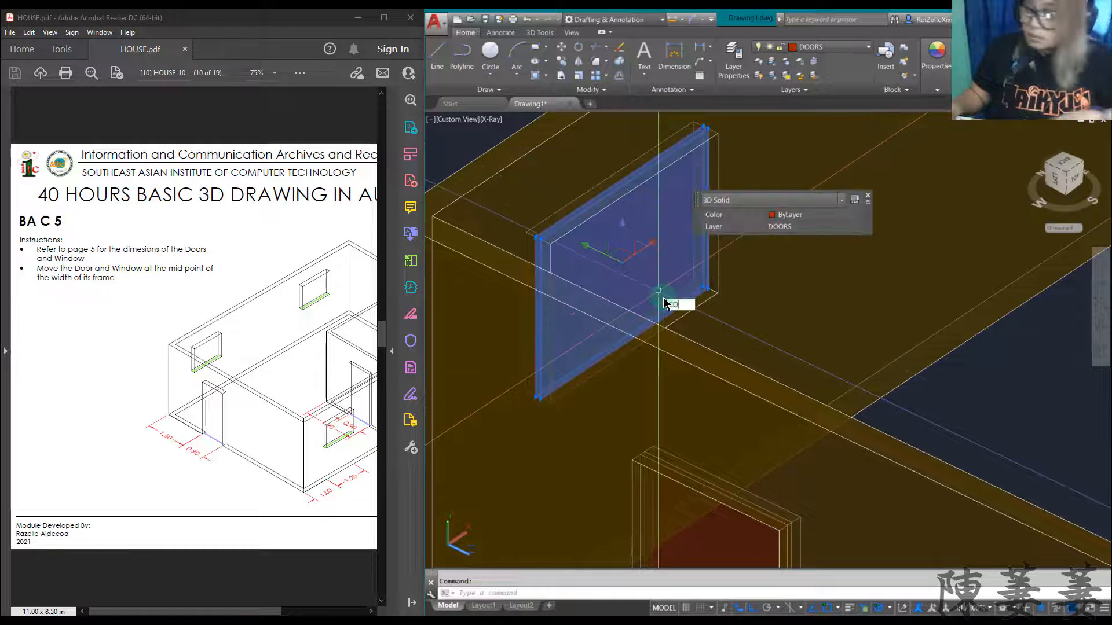
{"action": "type", "text": "co"}
{"action": "key", "text": "Return"}
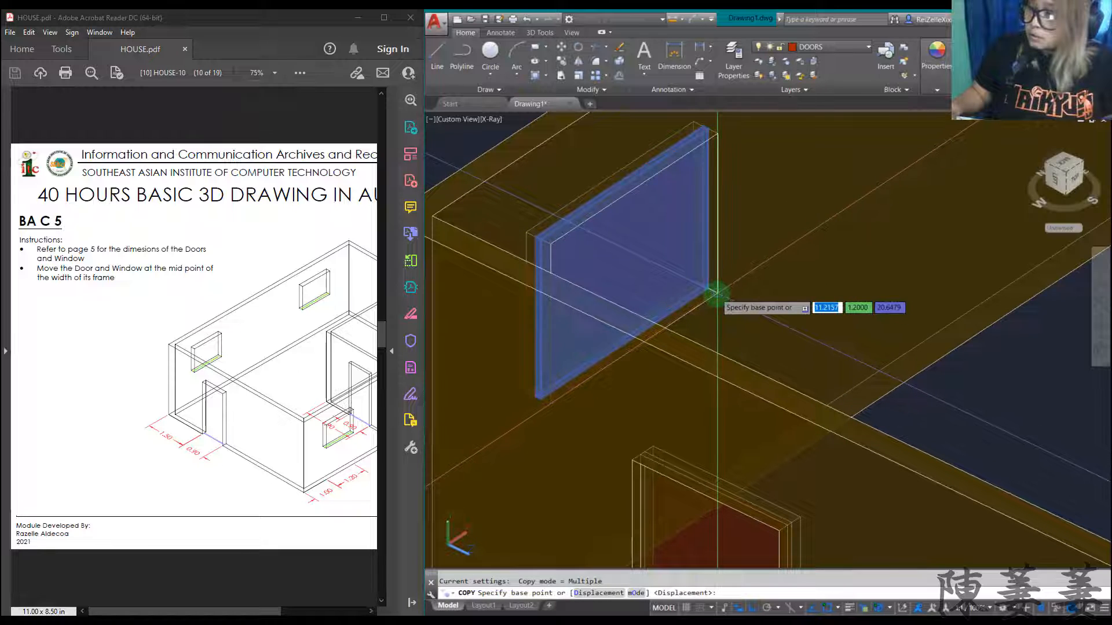
{"action": "left_click", "coordinate": [717, 292]}
{"action": "scroll", "coordinate": [735, 311], "scroll_direction": "down", "scroll_amount": 4}
{"action": "scroll", "coordinate": [877, 183], "scroll_direction": "up", "scroll_amount": 2}
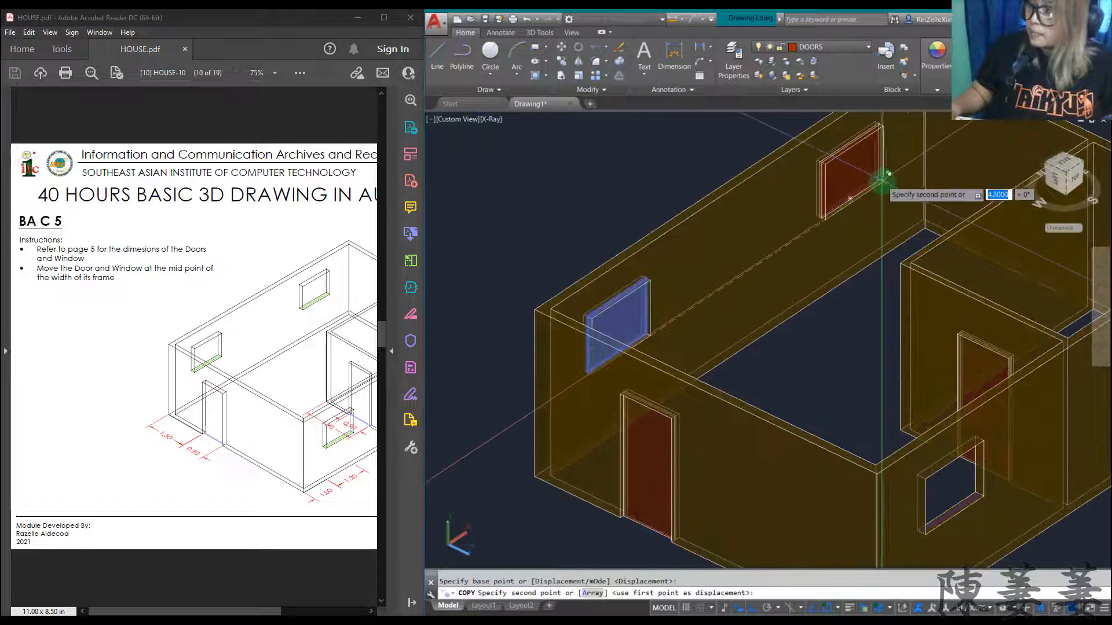
{"action": "left_click", "coordinate": [883, 181]}
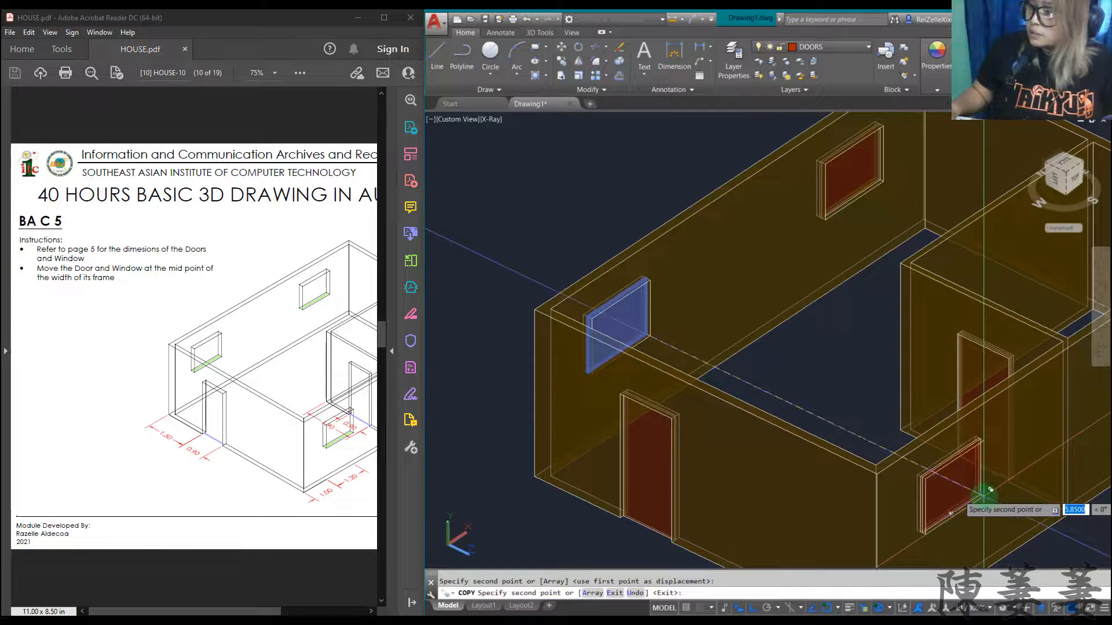
- Copy the window panel into both openings of the opposite long wall, at the middle of the frames' width, and end the command
{"action": "left_click", "coordinate": [983, 496]}
{"action": "scroll", "coordinate": [984, 495], "scroll_direction": "down", "scroll_amount": 4}
{"action": "scroll", "coordinate": [1066, 443], "scroll_direction": "up", "scroll_amount": 6}
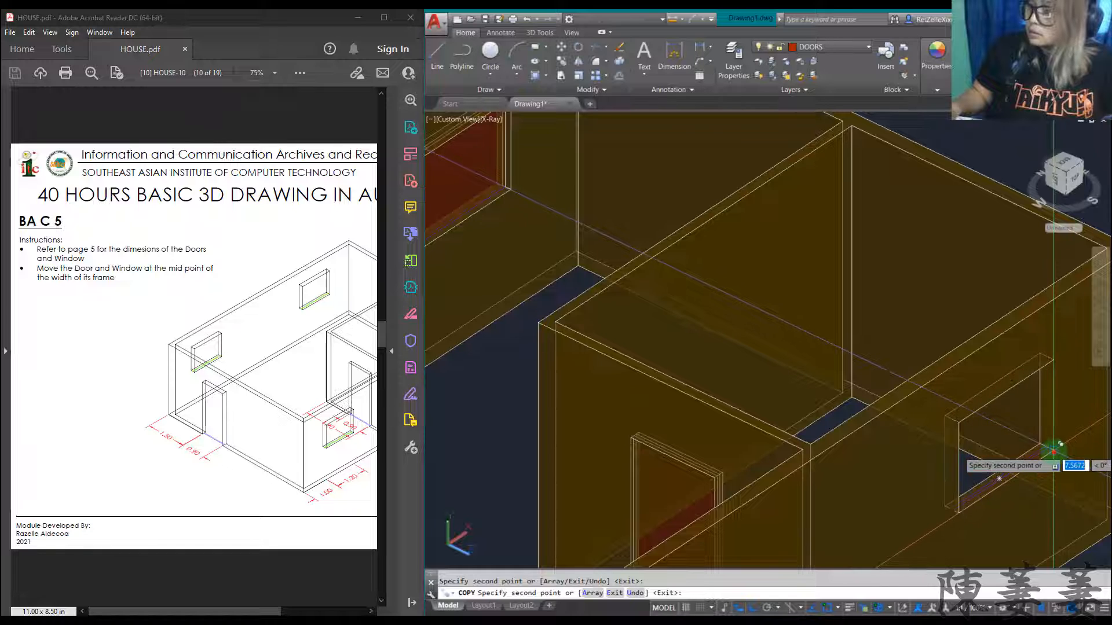
{"action": "key", "text": "Escape"}
- Examine the whole house with the door and window panels in their openings
{"action": "scroll", "coordinate": [958, 411], "scroll_direction": "down", "scroll_amount": 10}
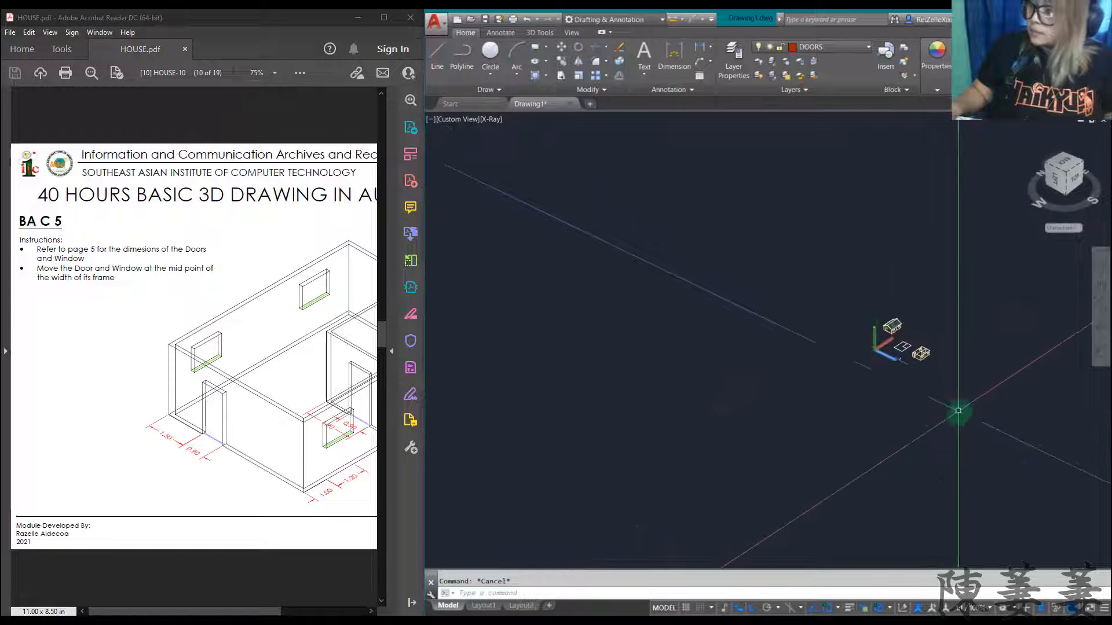
{"action": "scroll", "coordinate": [957, 407], "scroll_direction": "up", "scroll_amount": 7}
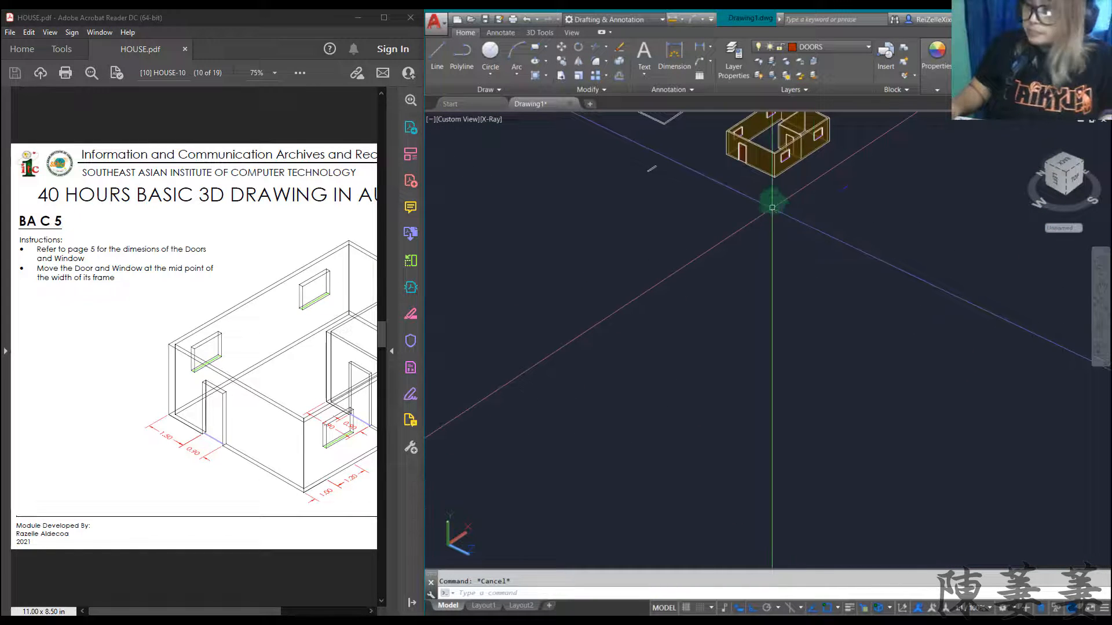
{"action": "type", "text": "p"}
{"action": "key", "text": "Return"}
{"action": "left_click_drag", "start_coordinate": [773, 208], "coordinate": [755, 413]}
{"action": "scroll", "coordinate": [776, 347], "scroll_direction": "up", "scroll_amount": 5}
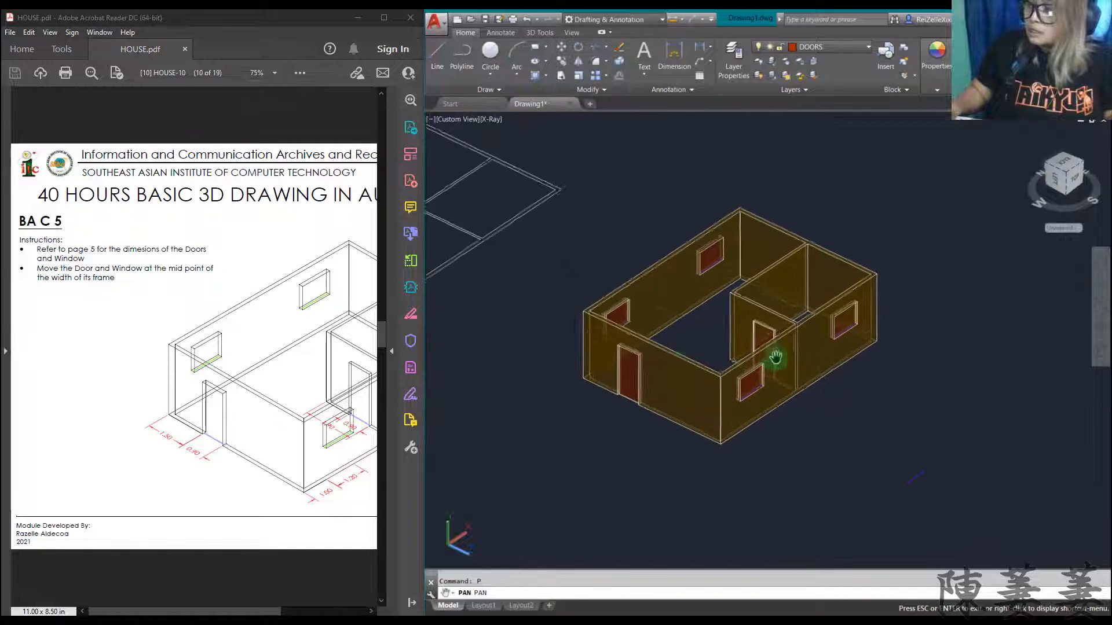
{"action": "scroll", "coordinate": [654, 330], "scroll_direction": "up", "scroll_amount": 2}
{"action": "scroll", "coordinate": [663, 329], "scroll_direction": "up", "scroll_amount": 4}
{"action": "right_click", "coordinate": [682, 326]}
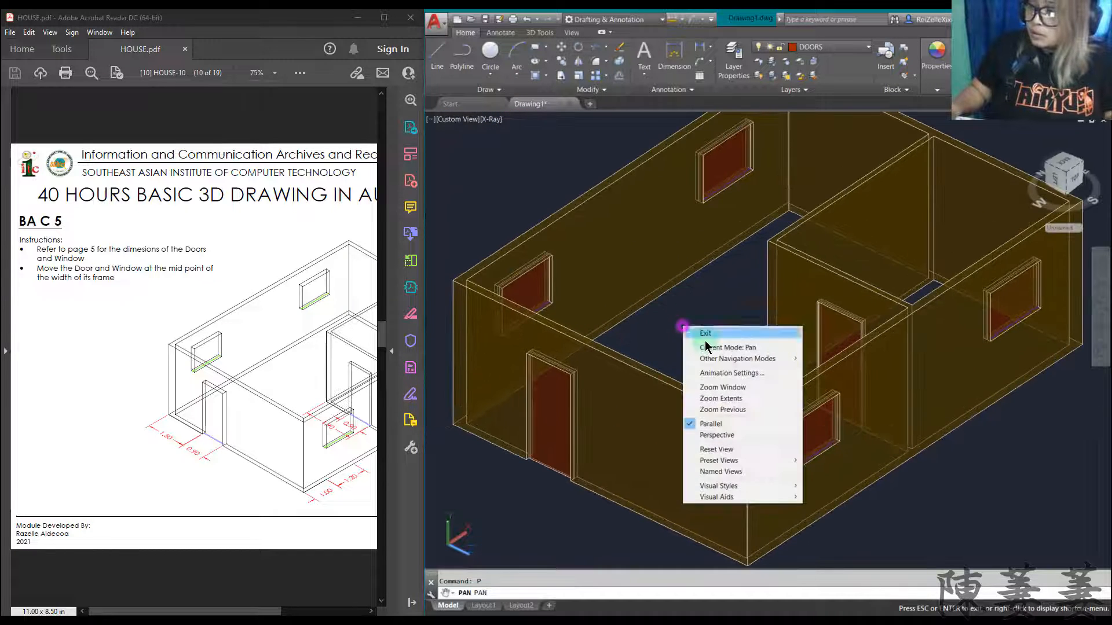
{"action": "left_click", "coordinate": [706, 334]}
- Look up the instructions for the base of the roof on page 12 of HOUSE.pdf
{"action": "left_click", "coordinate": [251, 571]}
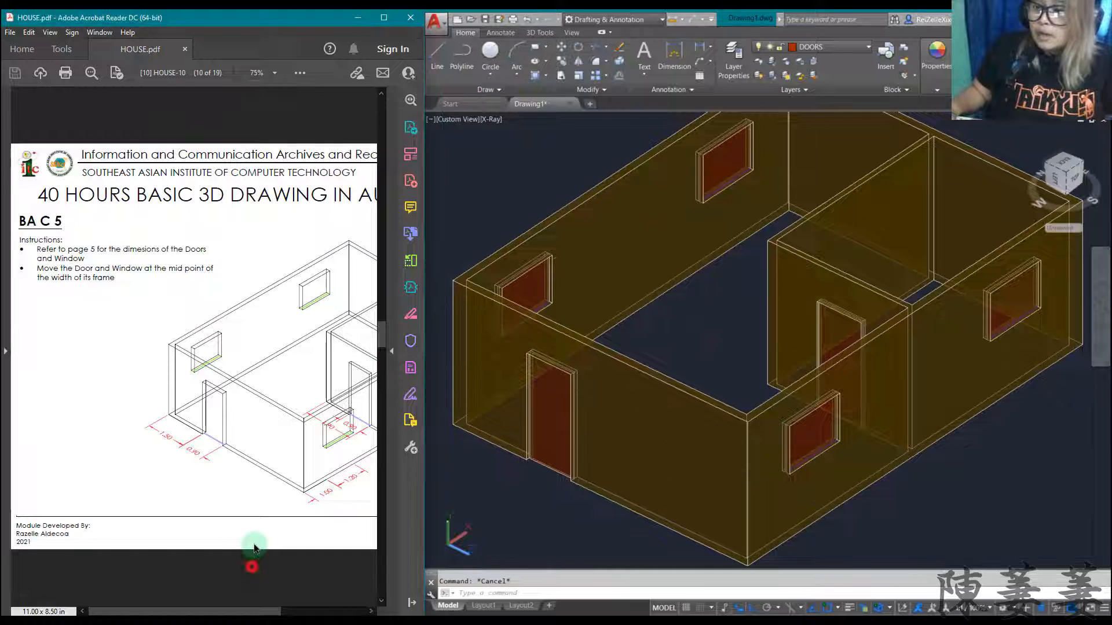
{"action": "scroll", "coordinate": [252, 565], "scroll_direction": "down", "scroll_amount": 9}
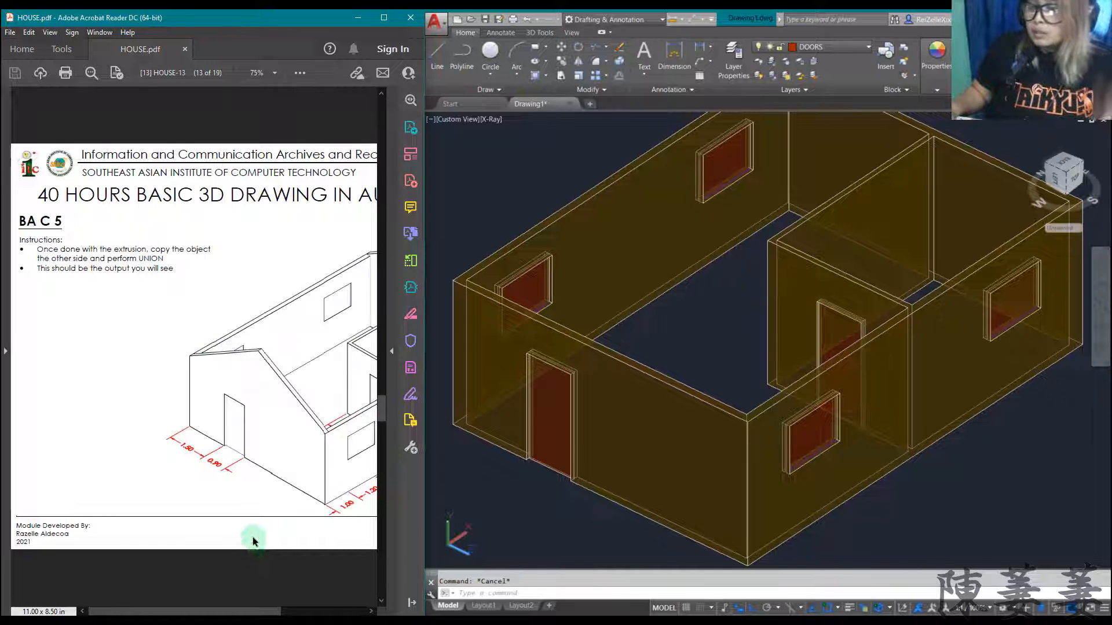
{"action": "scroll", "coordinate": [253, 541], "scroll_direction": "up", "scroll_amount": 3}
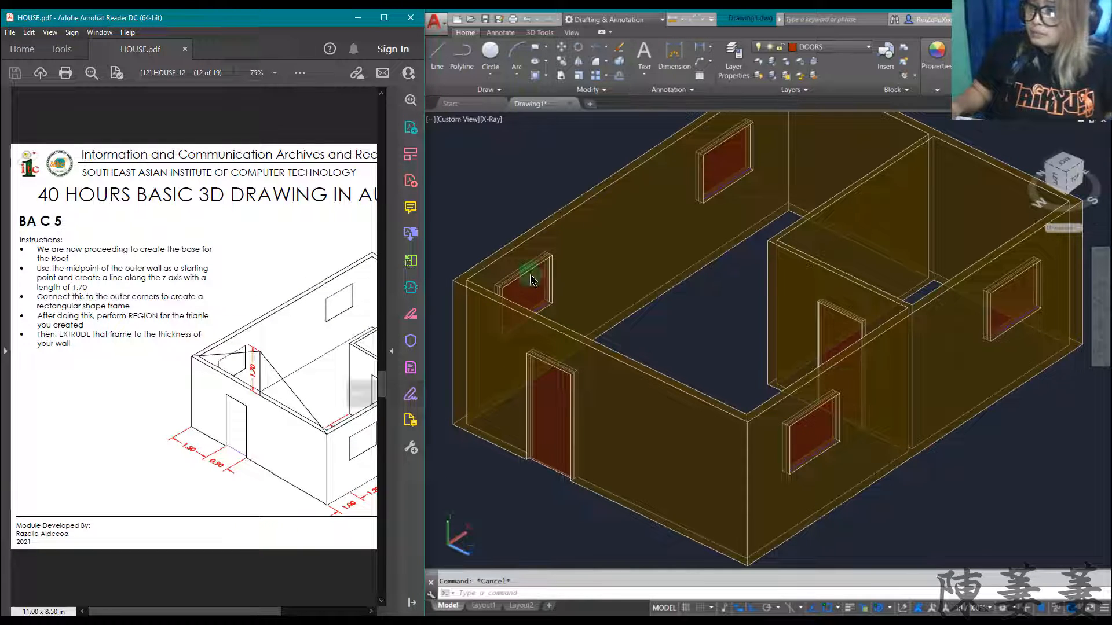
- Make WALLS the current layer
{"action": "left_click", "coordinate": [702, 322]}
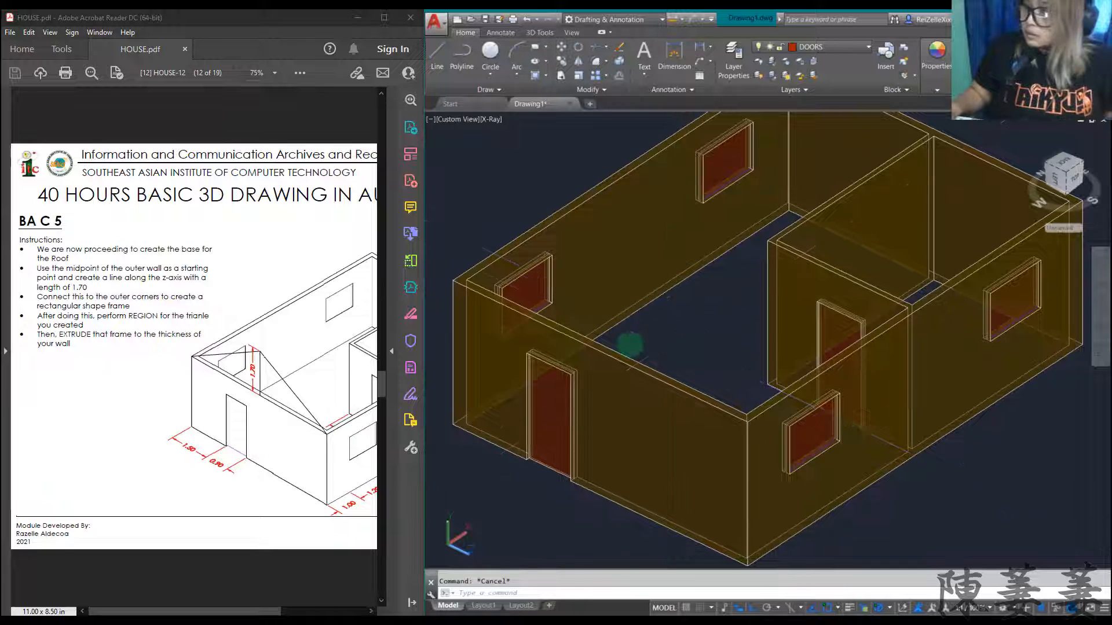
{"action": "type", "text": "l"}
{"action": "key", "text": "space"}
{"action": "key", "text": "Escape"}
{"action": "left_click", "coordinate": [827, 49]}
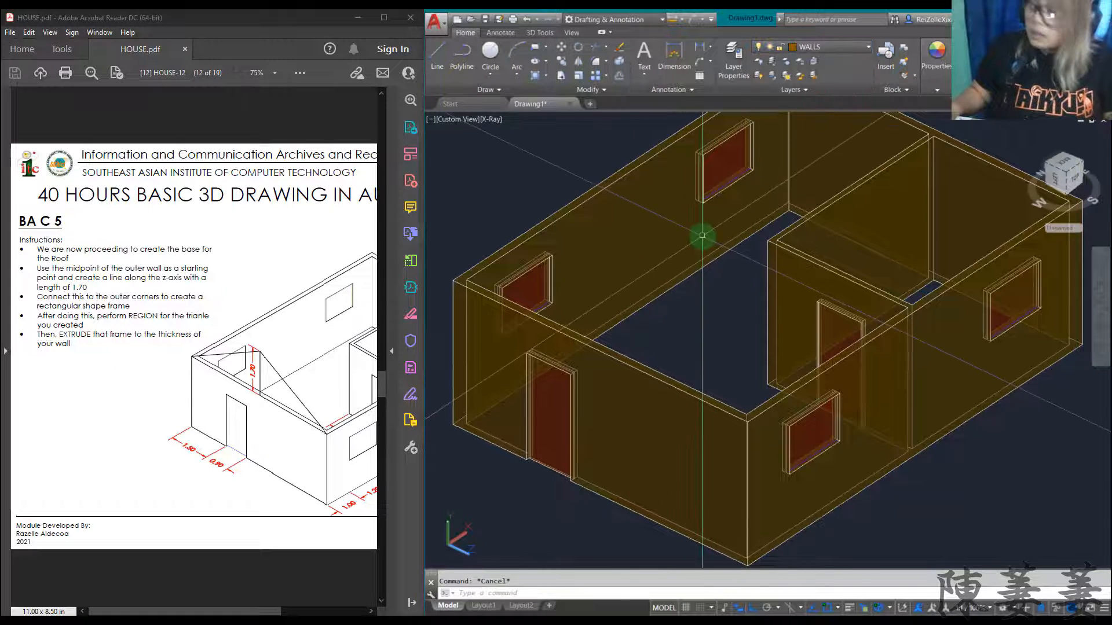
- Try to draw a 1.7 vertical line from the midpoint of the front wall's top edge
{"action": "type", "text": "l"}
{"action": "key", "text": "space"}
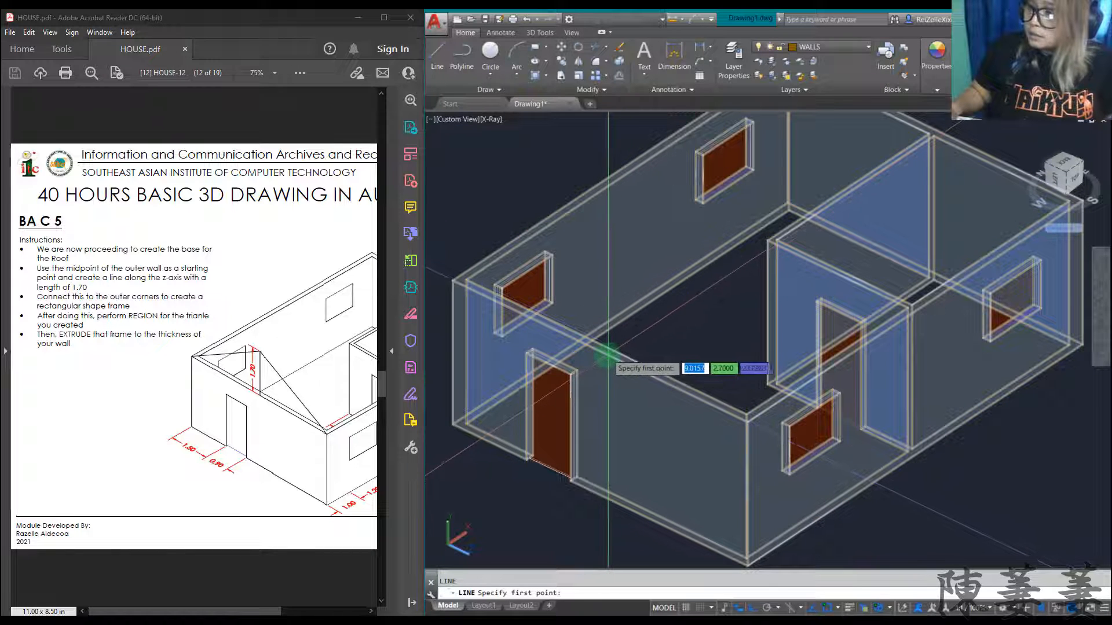
{"action": "left_click", "coordinate": [601, 352]}
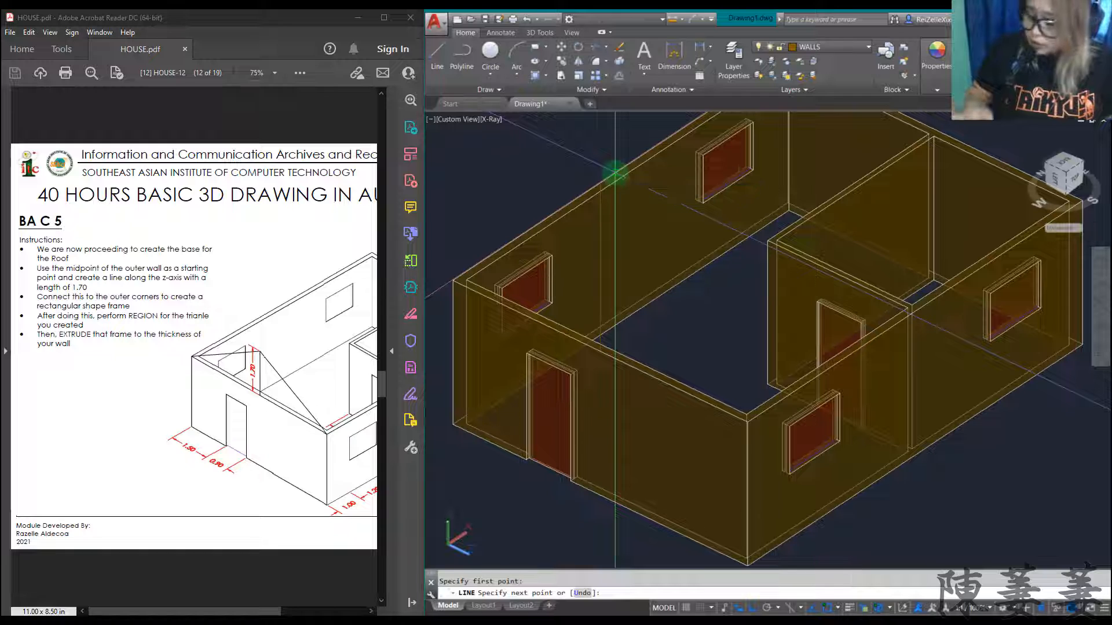
{"action": "key", "text": "Return"}
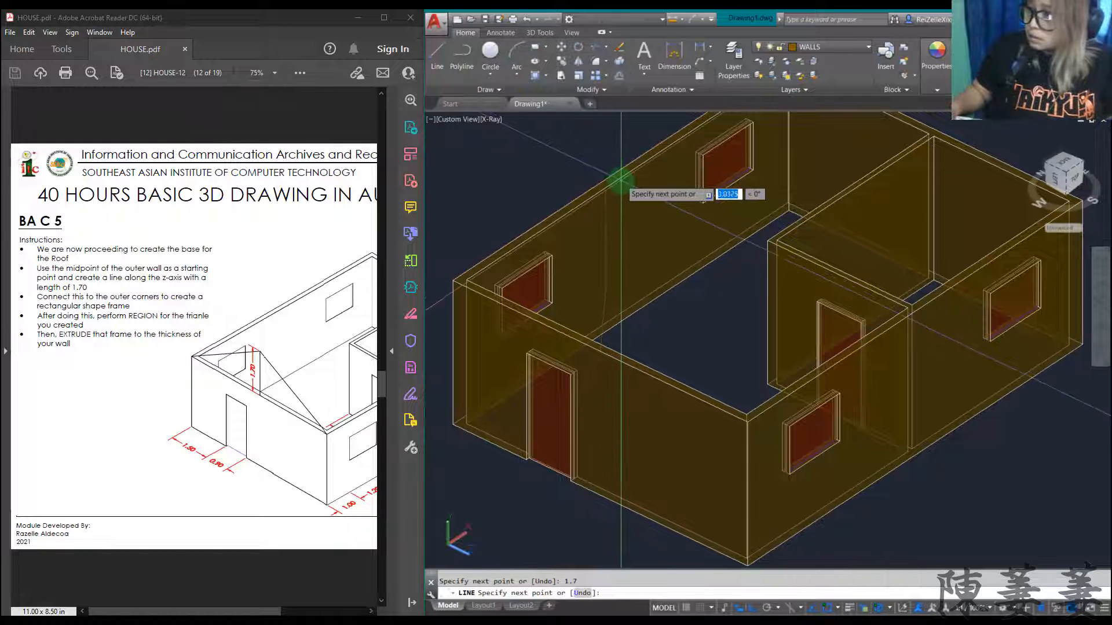
{"action": "key", "text": "ctrl+x"}
{"action": "key", "text": "Escape"}
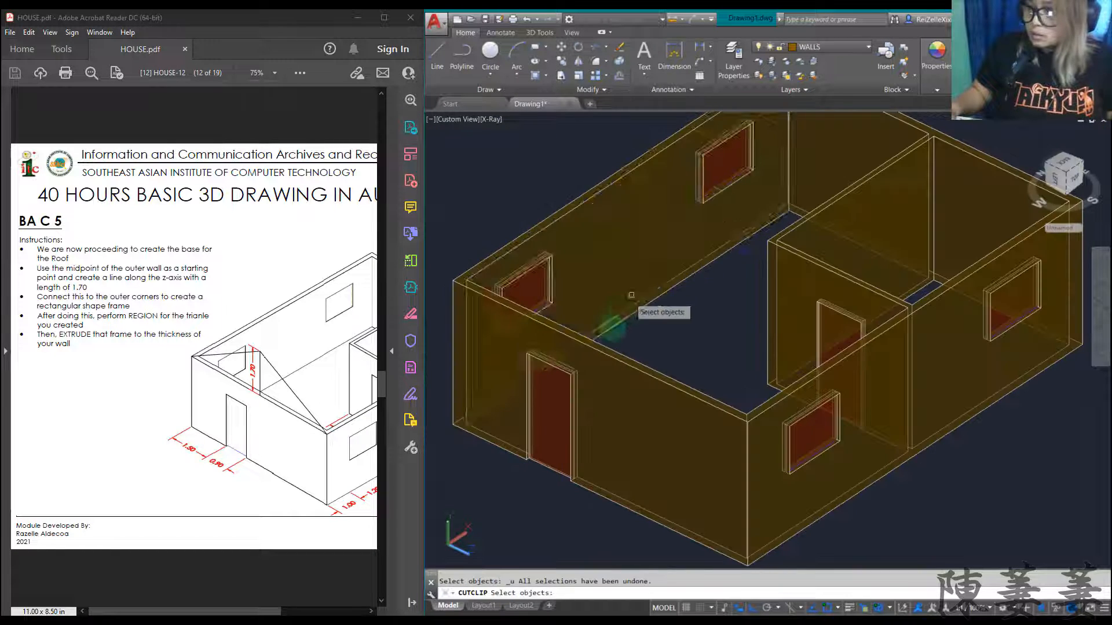
- Erase the misplaced line at the middle of the front wall's top edge
{"action": "scroll", "coordinate": [605, 330], "scroll_direction": "up", "scroll_amount": 5}
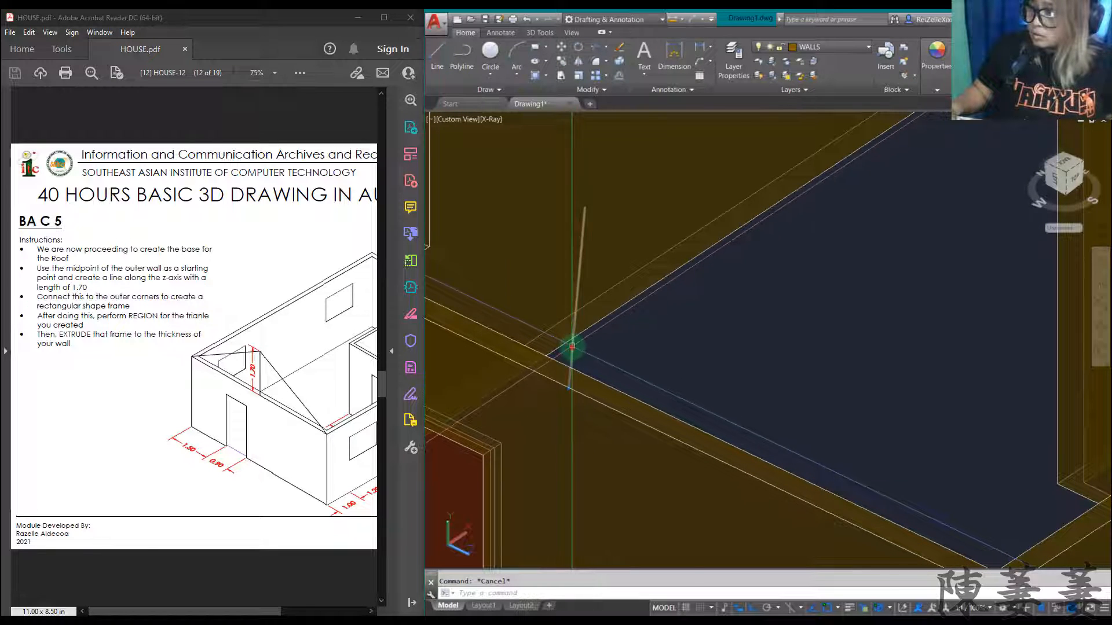
{"action": "left_click", "coordinate": [572, 346]}
{"action": "type", "text": "e"}
{"action": "key", "text": "Return"}
- Draw a 1.7 line straight up from the midpoint of the front wall's outer top edge
{"action": "scroll", "coordinate": [621, 311], "scroll_direction": "down", "scroll_amount": 5}
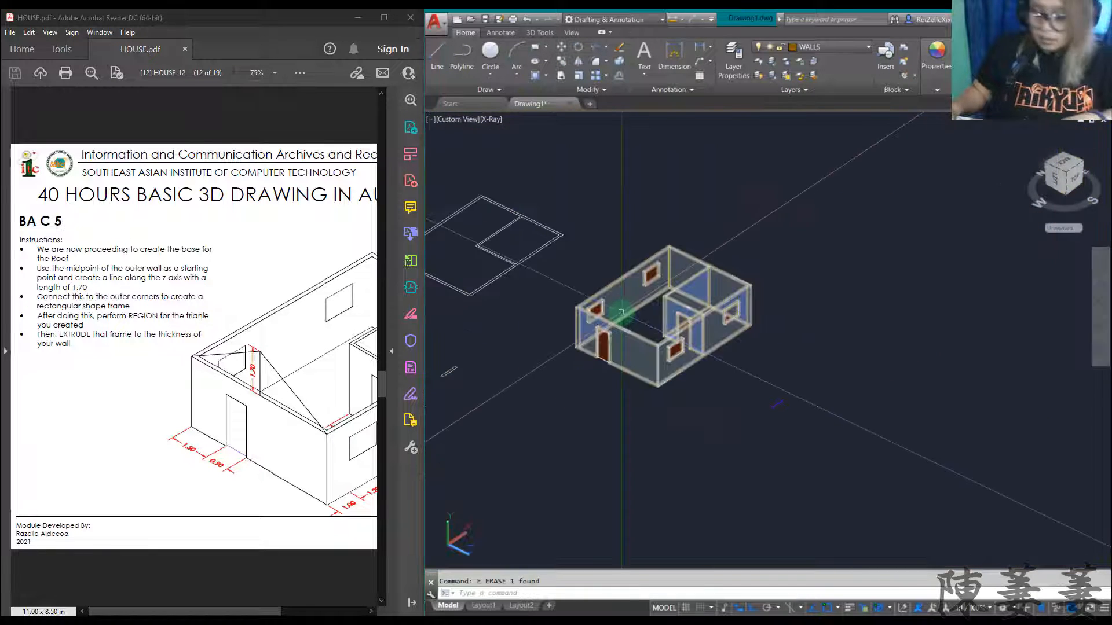
{"action": "scroll", "coordinate": [620, 312], "scroll_direction": "up", "scroll_amount": 8}
{"action": "type", "text": "l"}
{"action": "key", "text": "Return"}
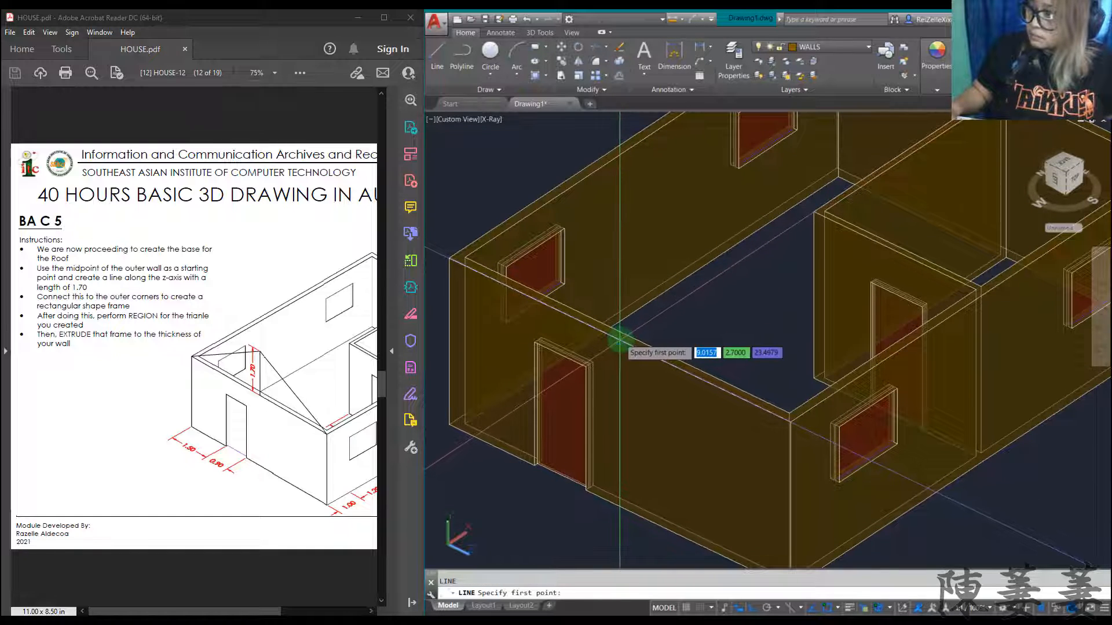
{"action": "scroll", "coordinate": [620, 340], "scroll_direction": "down", "scroll_amount": 8}
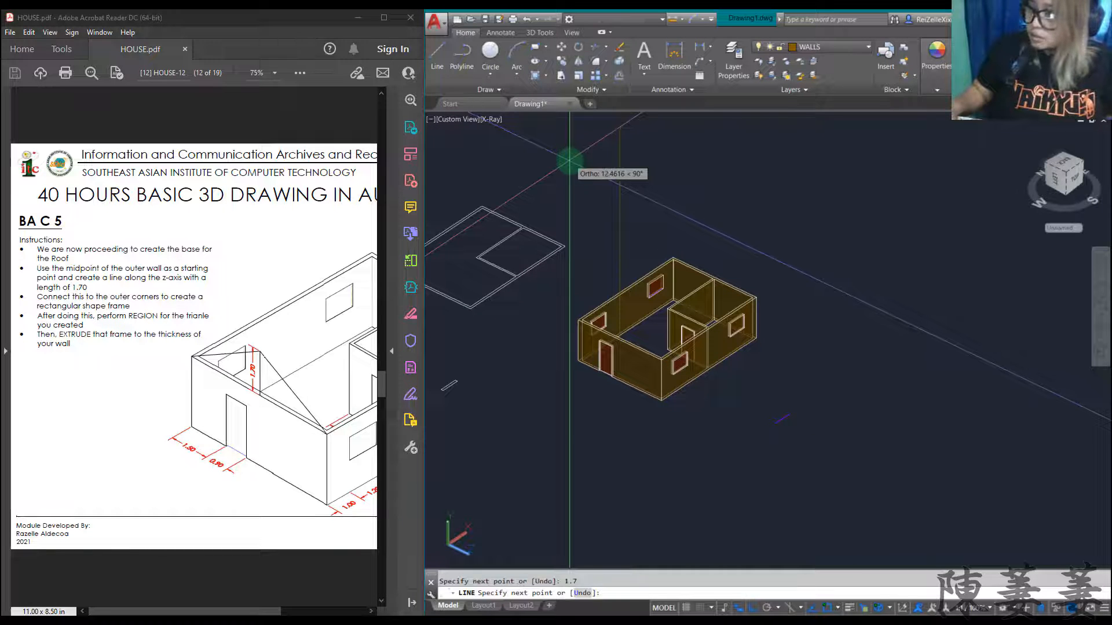
- Continue the line from the apex to one outer top corner, across to the other corner and back to the apex
{"action": "scroll", "coordinate": [660, 378], "scroll_direction": "up", "scroll_amount": 6}
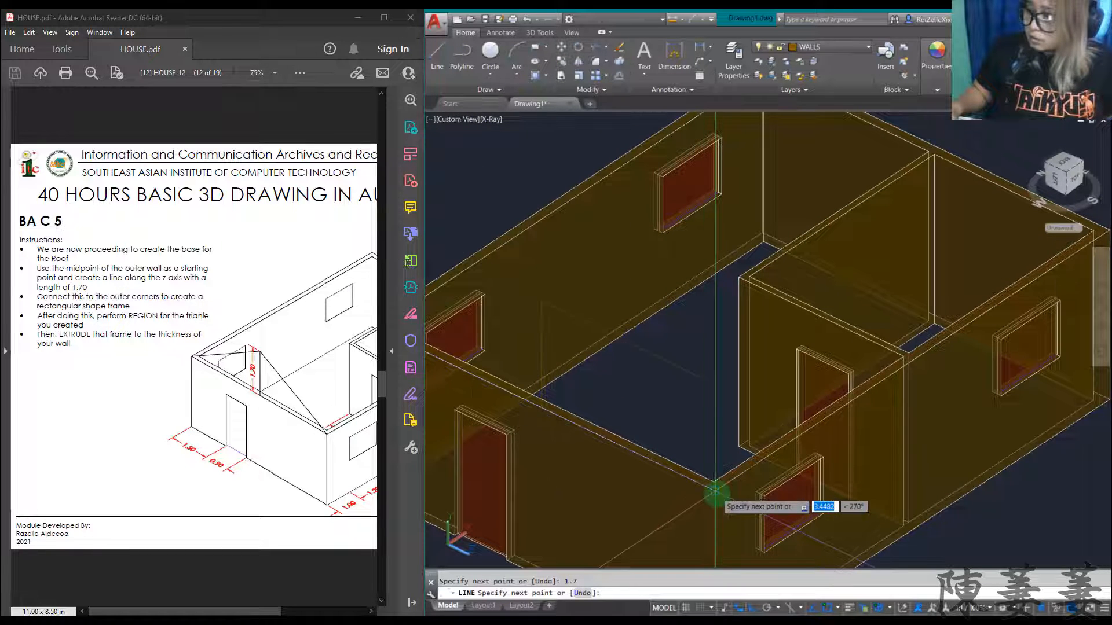
{"action": "left_click", "coordinate": [715, 491]}
{"action": "scroll", "coordinate": [631, 445], "scroll_direction": "down", "scroll_amount": 5}
{"action": "scroll", "coordinate": [648, 455], "scroll_direction": "up", "scroll_amount": 6}
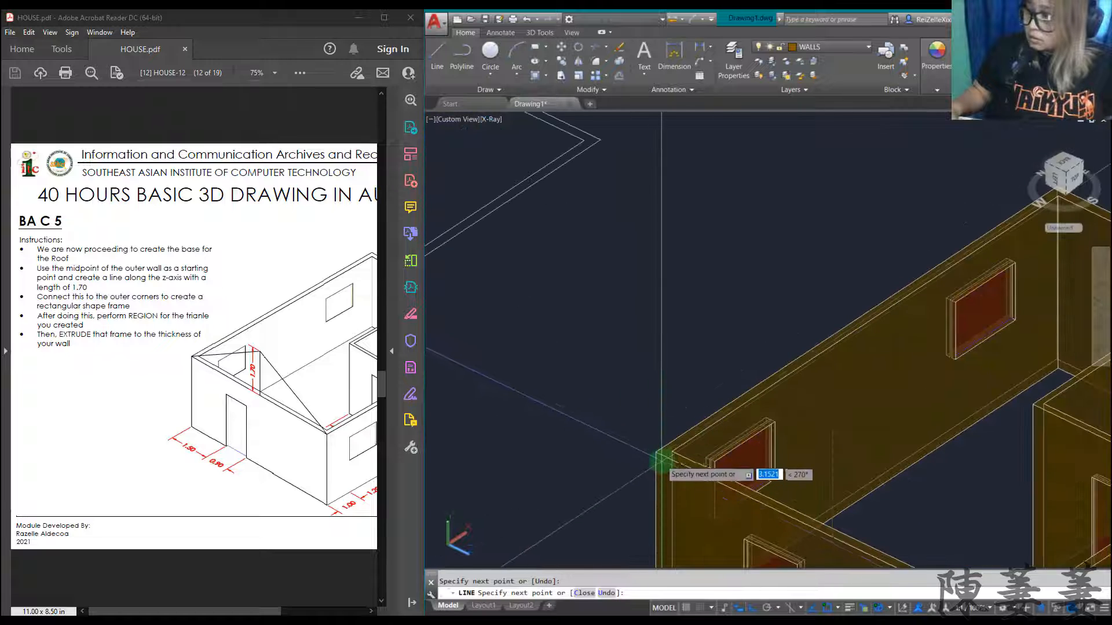
{"action": "left_click", "coordinate": [664, 456]}
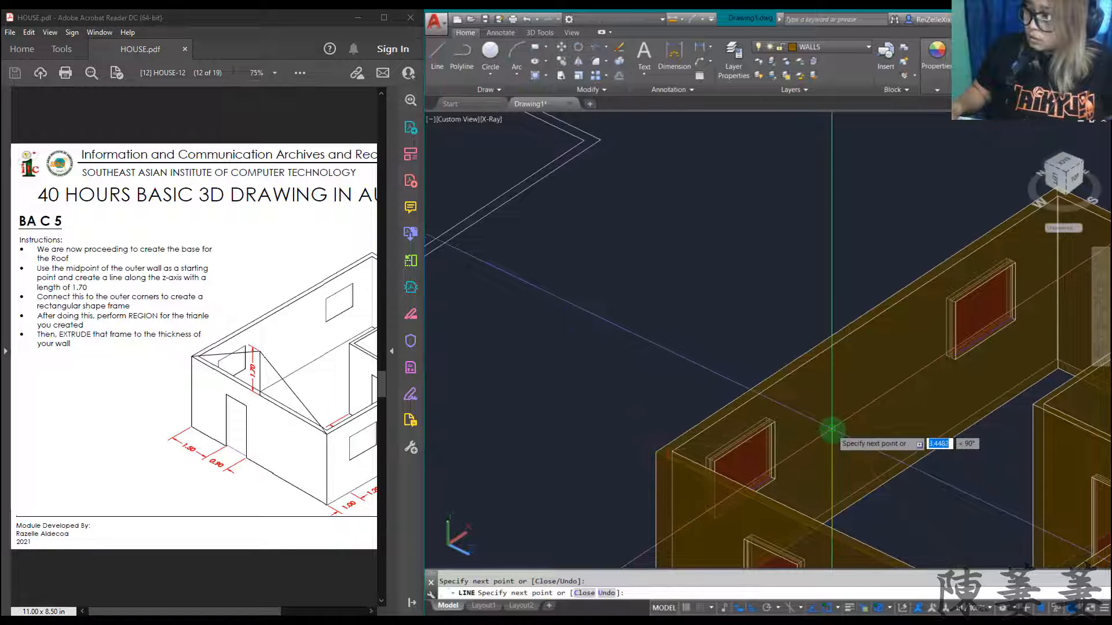
{"action": "left_click", "coordinate": [832, 429]}
{"action": "key", "text": "Escape"}
- Examine the triangular roof frame above the front wall against the PDF drawing
{"action": "scroll", "coordinate": [832, 429], "scroll_direction": "down", "scroll_amount": 5}
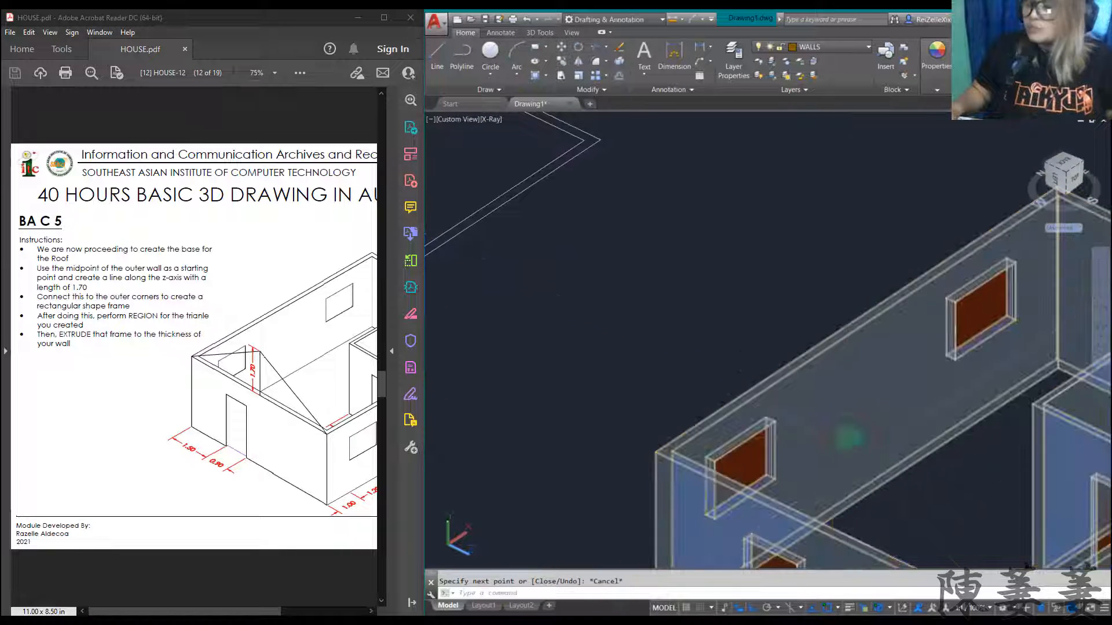
{"action": "scroll", "coordinate": [892, 463], "scroll_direction": "up", "scroll_amount": 5}
{"action": "scroll", "coordinate": [911, 478], "scroll_direction": "down", "scroll_amount": 2}
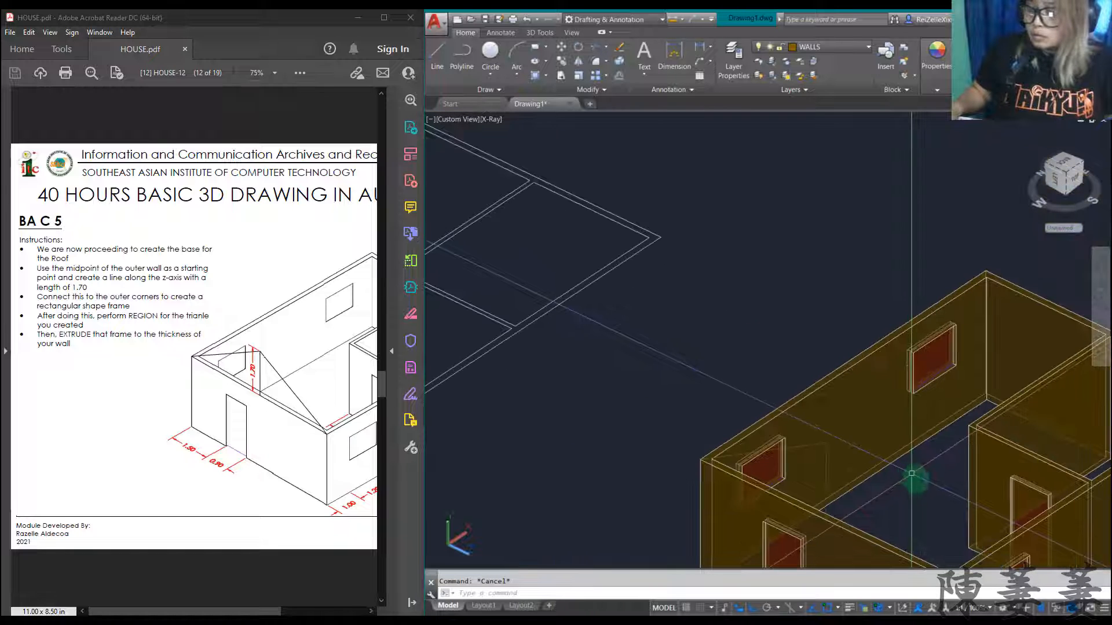
{"action": "key", "text": "Return"}
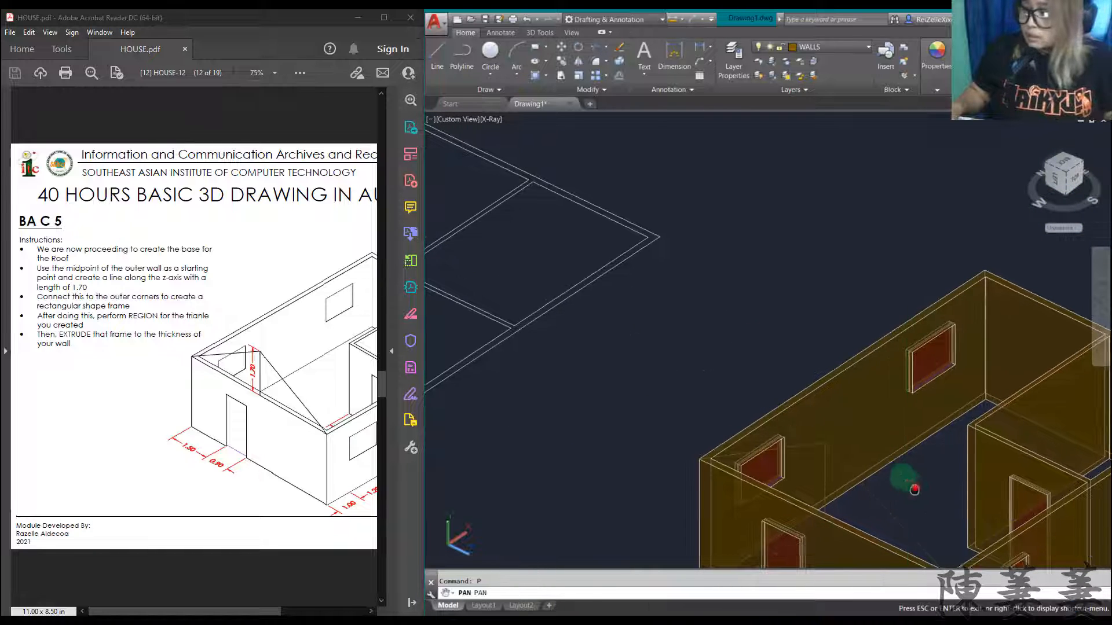
{"action": "left_click_drag", "start_coordinate": [912, 478], "coordinate": [737, 381]}
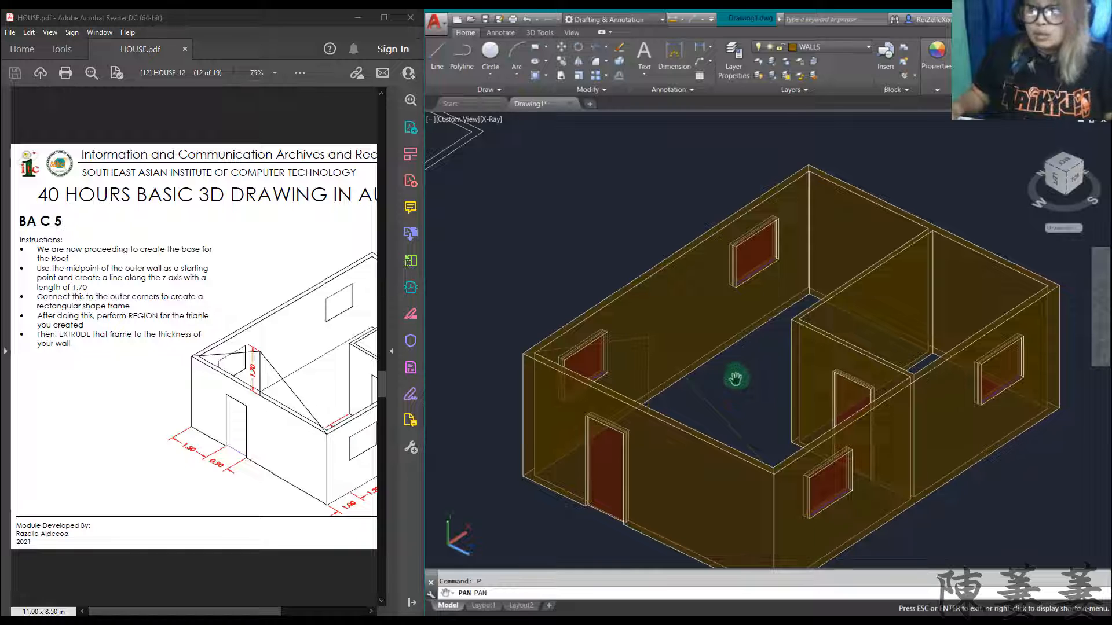
{"action": "key", "text": "Escape"}
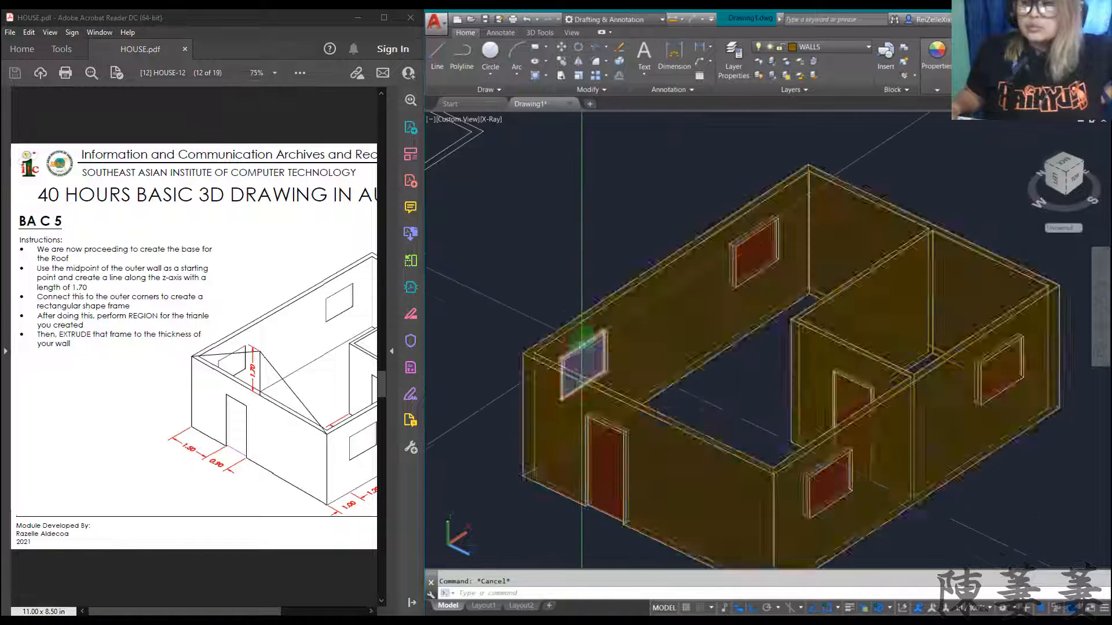
{"action": "scroll", "coordinate": [582, 347], "scroll_direction": "down", "scroll_amount": 5}
{"action": "scroll", "coordinate": [805, 422], "scroll_direction": "up", "scroll_amount": 6}
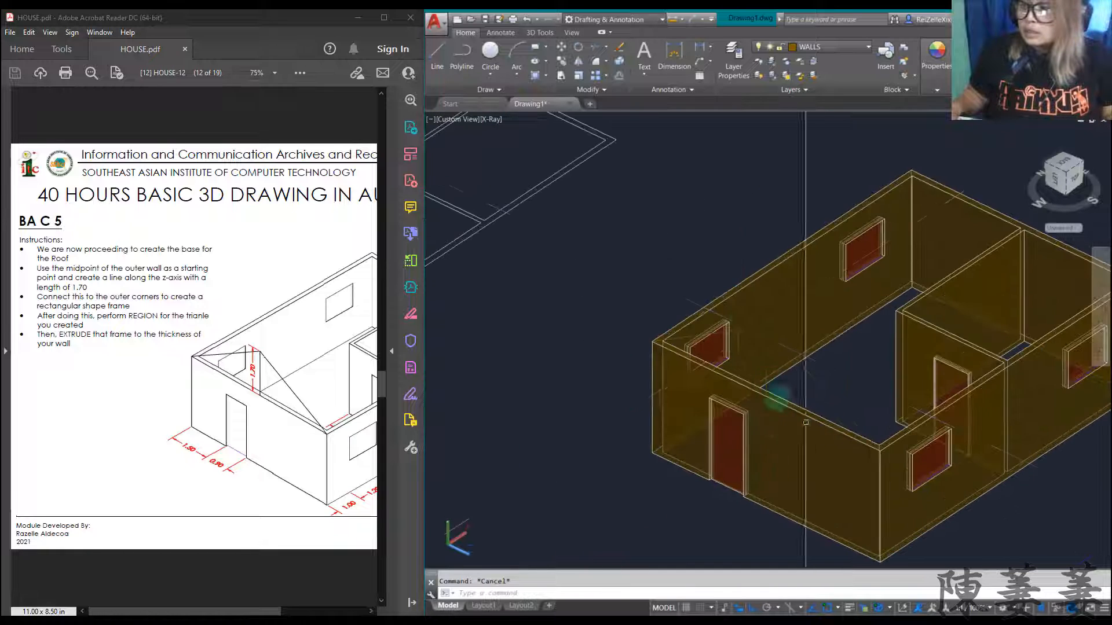
{"action": "scroll", "coordinate": [781, 370], "scroll_direction": "up", "scroll_amount": 4}
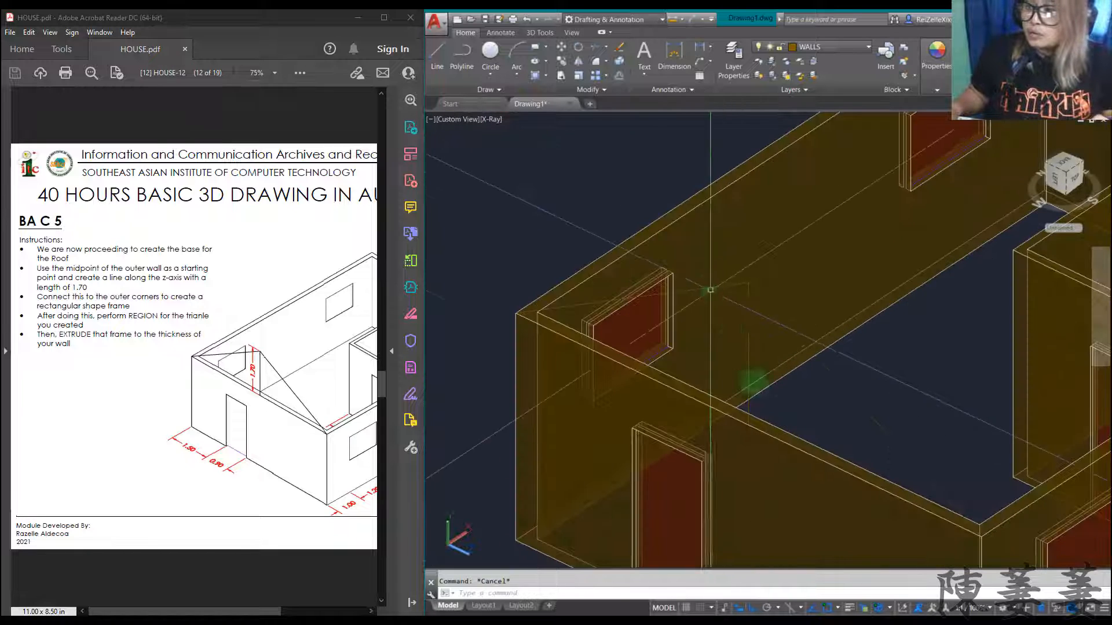
{"action": "scroll", "coordinate": [790, 402], "scroll_direction": "down", "scroll_amount": 5}
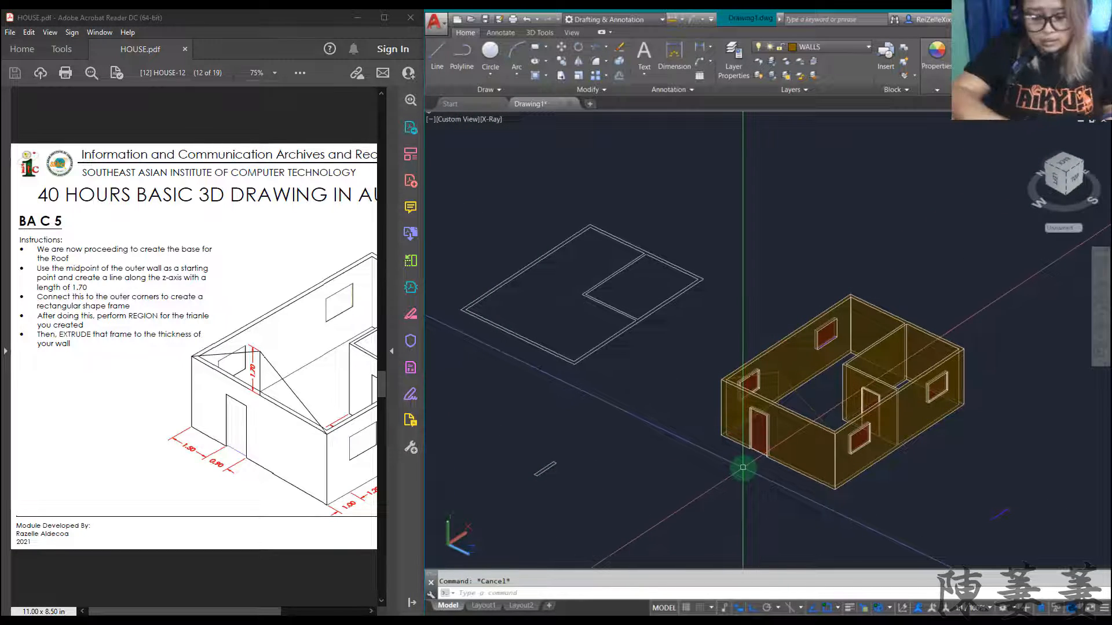
- Reset the UCS to World
{"action": "key", "text": "Return"}
{"action": "type", "text": "w"}
{"action": "key", "text": "Return"}
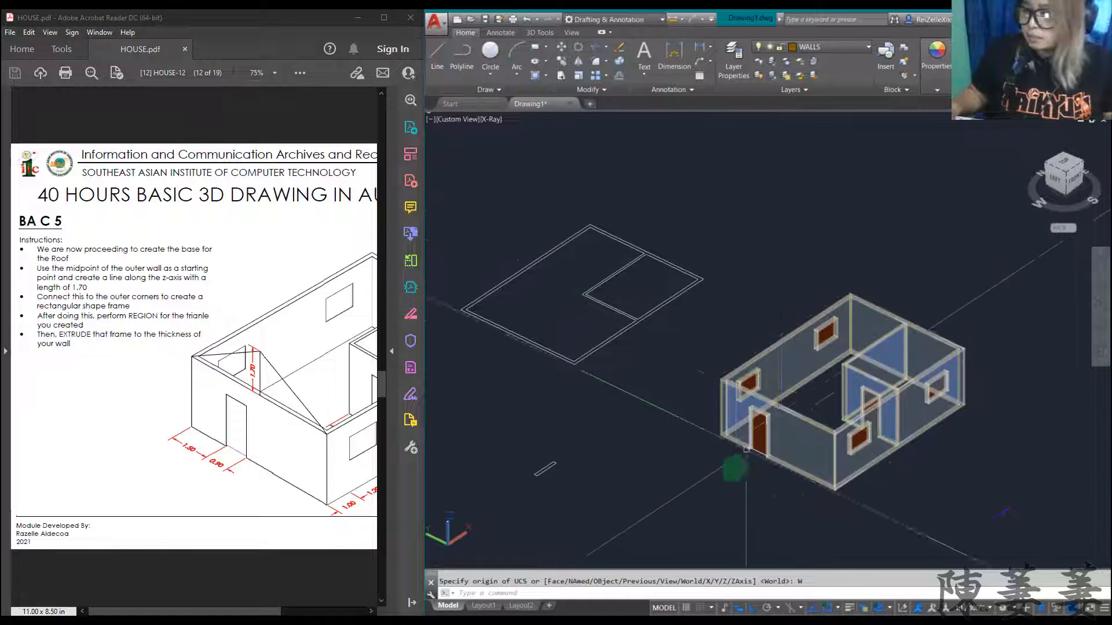
{"action": "scroll", "coordinate": [745, 449], "scroll_direction": "up", "scroll_amount": 4}
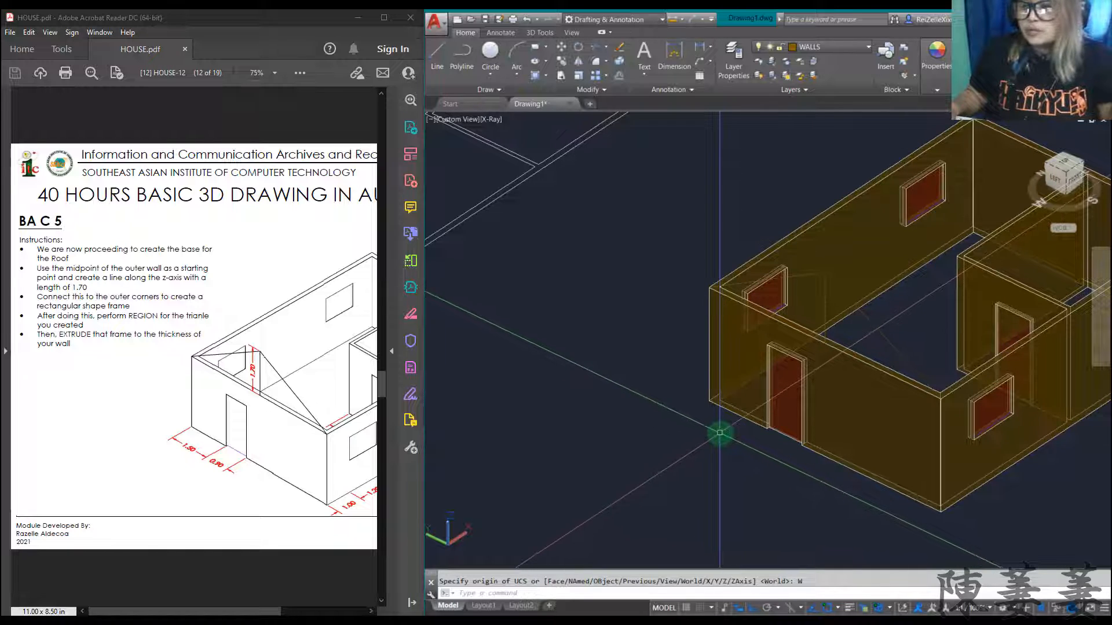
{"action": "key", "text": "Escape"}
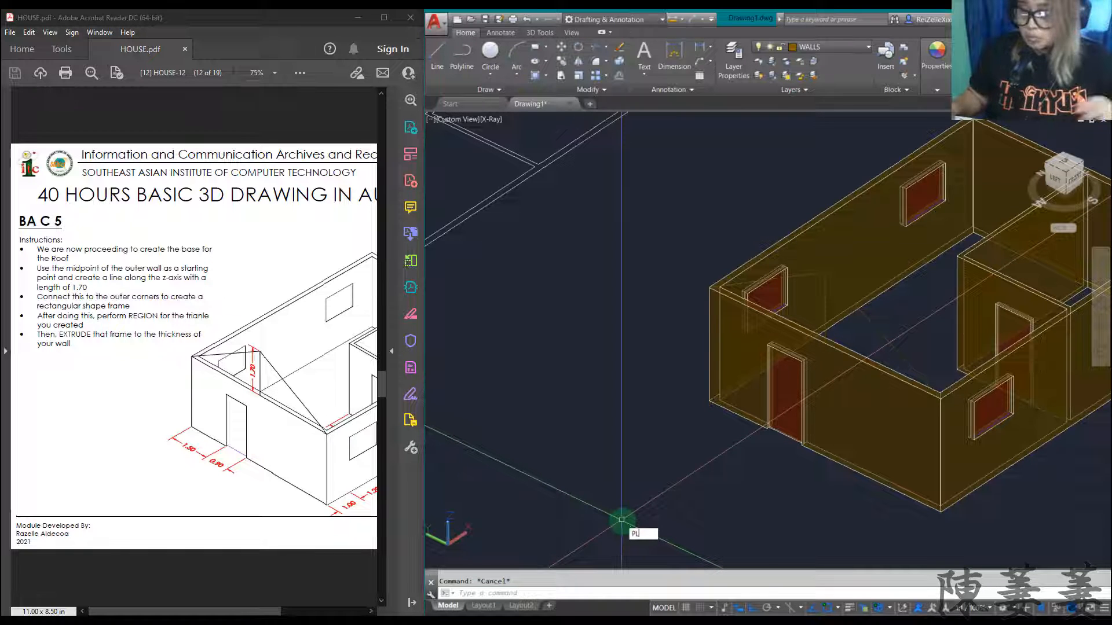
- Draw a straight polyline matching the front wall's length on the open ground in front of the house and explode it
{"action": "key", "text": "Return"}
{"action": "left_click", "coordinate": [505, 486]}
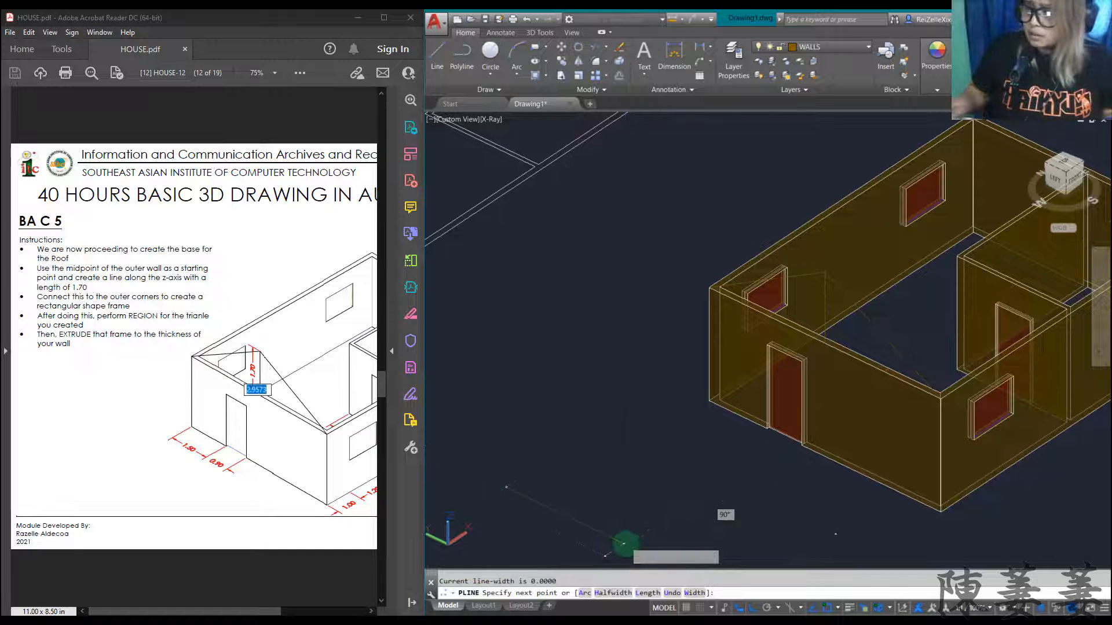
{"action": "key", "text": "Return"}
{"action": "scroll", "coordinate": [614, 523], "scroll_direction": "down", "scroll_amount": 5}
{"action": "scroll", "coordinate": [615, 524], "scroll_direction": "up", "scroll_amount": 4}
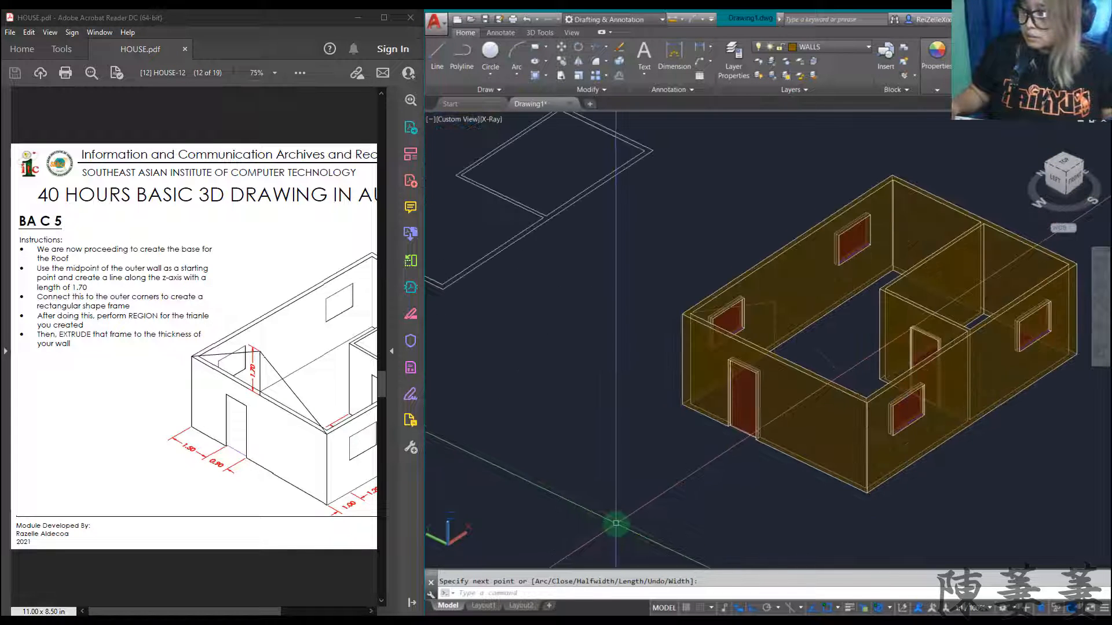
{"action": "left_click", "coordinate": [602, 515]}
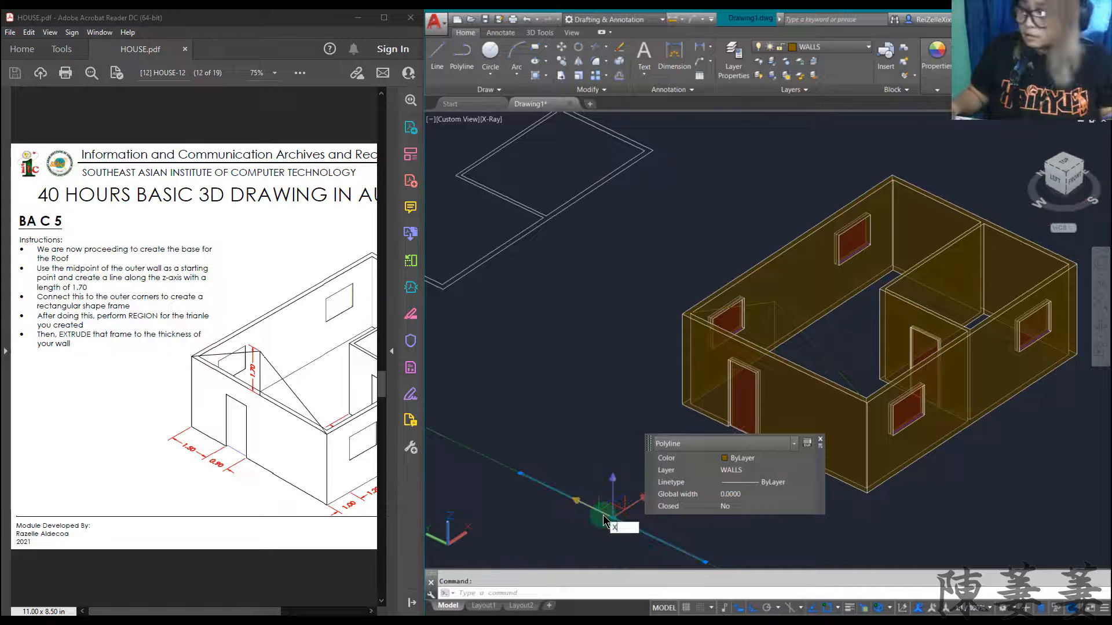
{"action": "key", "text": "Return"}
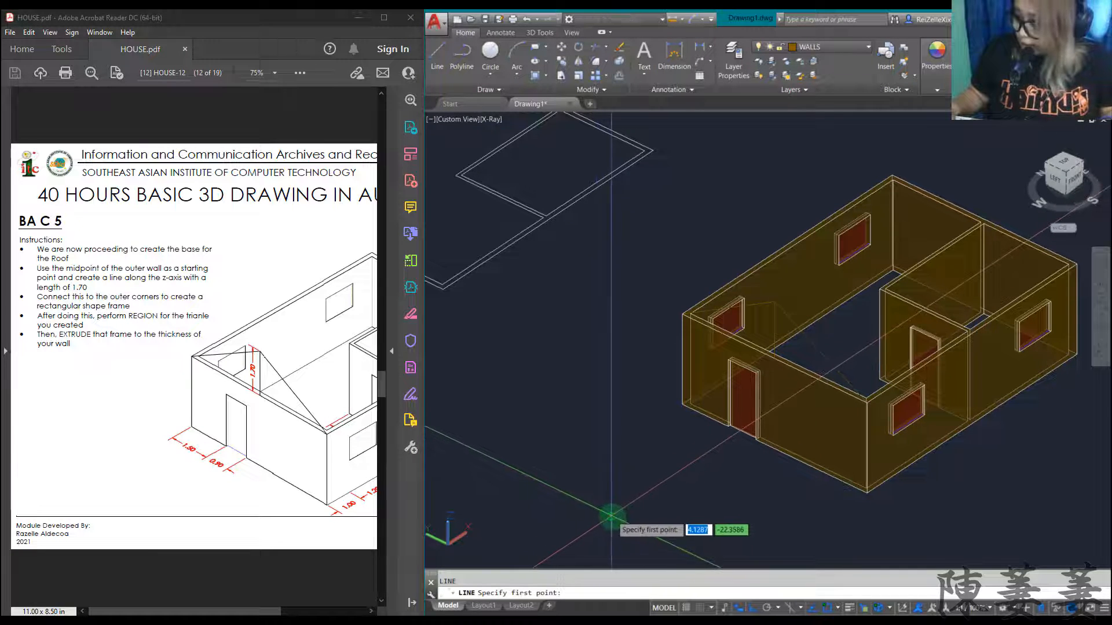
- Draw a 1.7 line from the base line's midpoint perpendicular toward the house and continue it to one end of the base line
{"action": "left_click", "coordinate": [613, 515]}
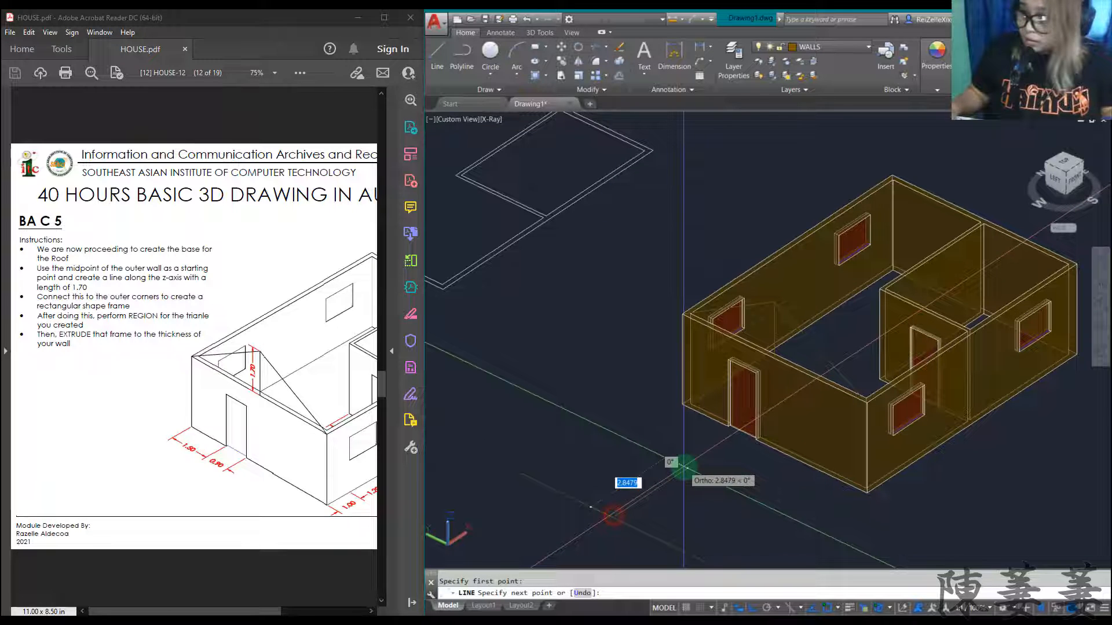
{"action": "type", "text": "1.7"}
{"action": "key", "text": "Return"}
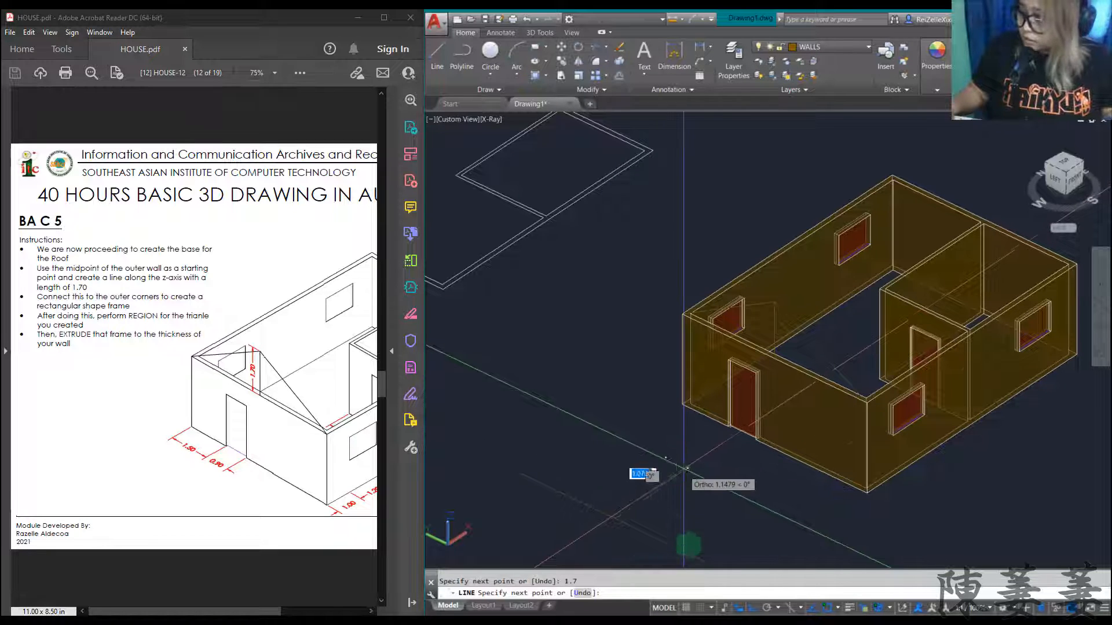
{"action": "left_click", "coordinate": [705, 563]}
{"action": "key", "text": "Return"}
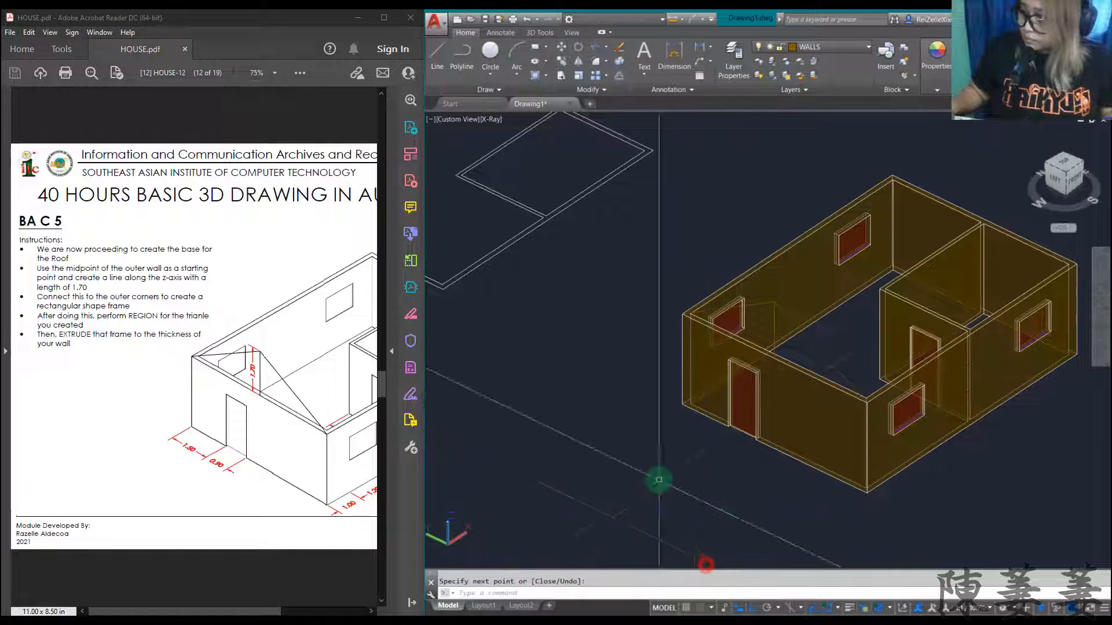
- Close the flat triangle with a line from the apex to the other base end, and erase the 1.7 centre line
{"action": "key", "text": "Return"}
{"action": "left_click", "coordinate": [656, 489]}
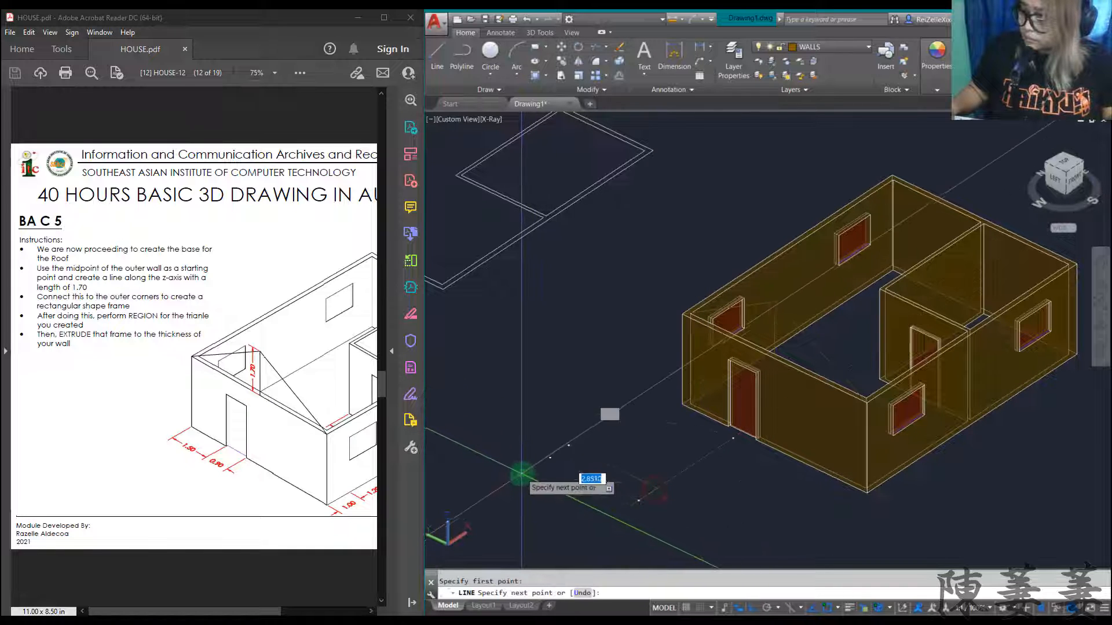
{"action": "key", "text": "Escape"}
{"action": "type", "text": "e"}
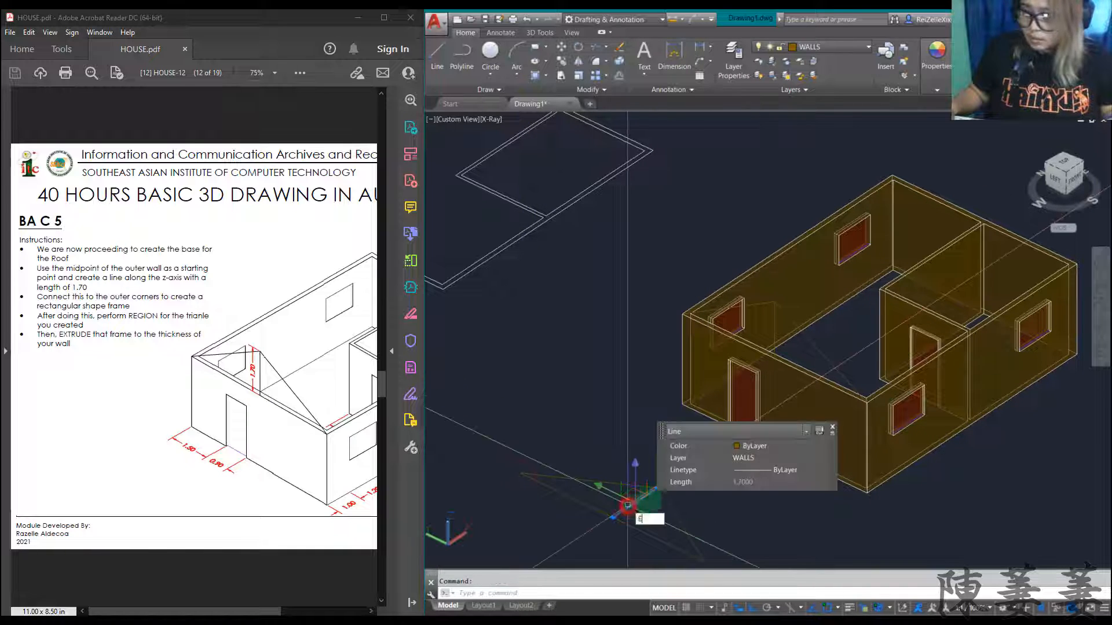
{"action": "key", "text": "Return"}
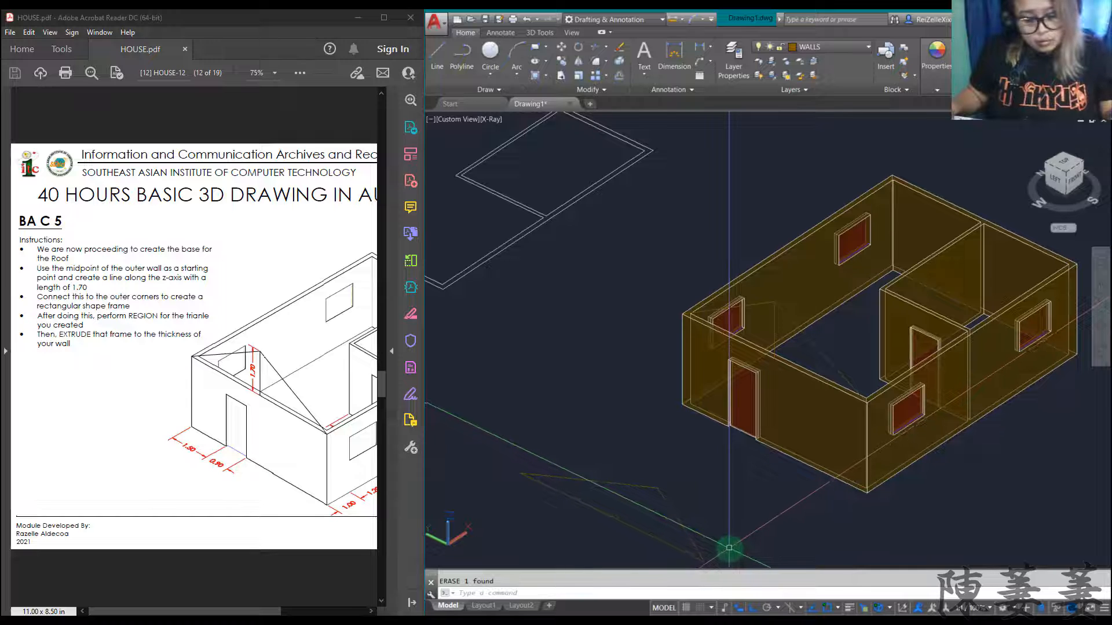
- Presspull the triangular area on the ground to a thickness of 0.15
{"action": "type", "text": "PRES"}
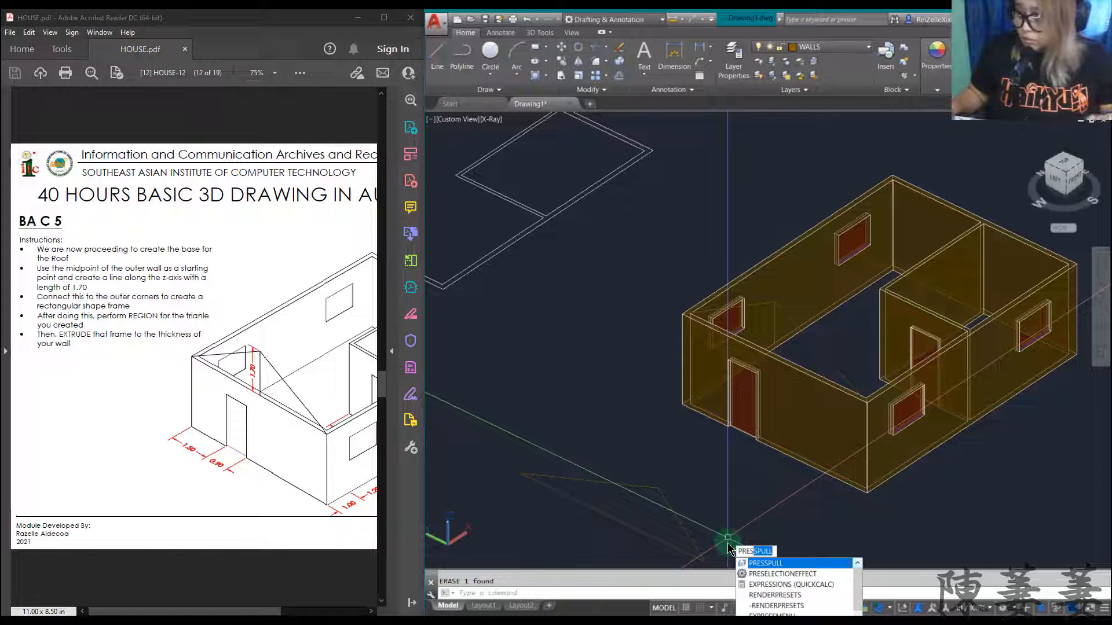
{"action": "key", "text": "Return"}
{"action": "left_click", "coordinate": [636, 509]}
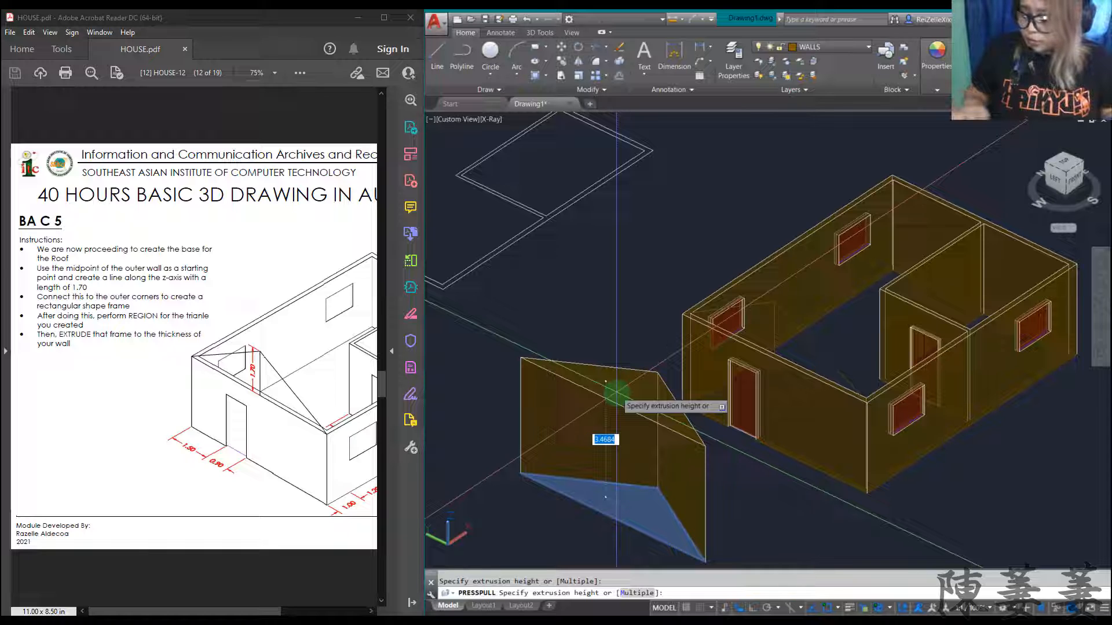
{"action": "type", "text": ".15"}
{"action": "key", "text": "Return"}
{"action": "key", "text": "Escape"}
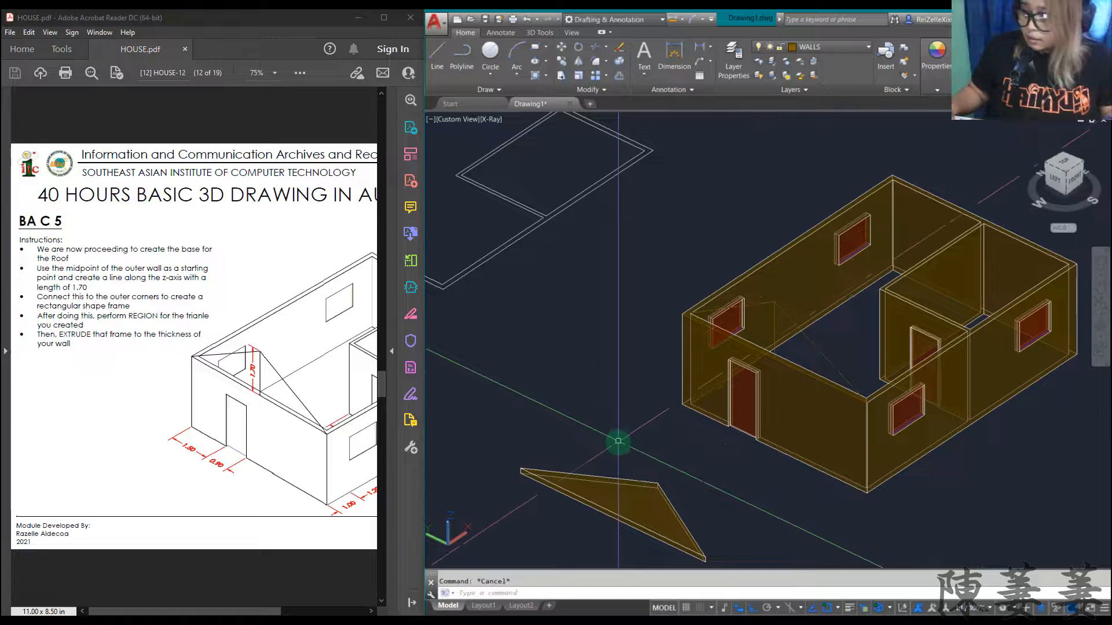
{"action": "left_click", "coordinate": [635, 505]}
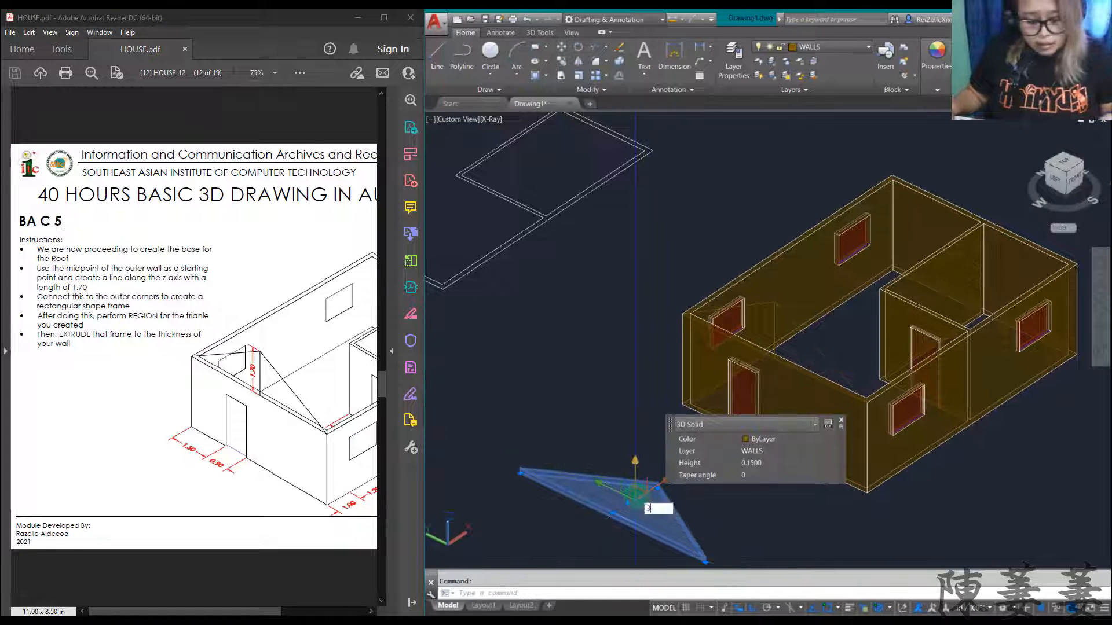
{"action": "type", "text": "3DRO"}
{"action": "key", "text": "Return"}
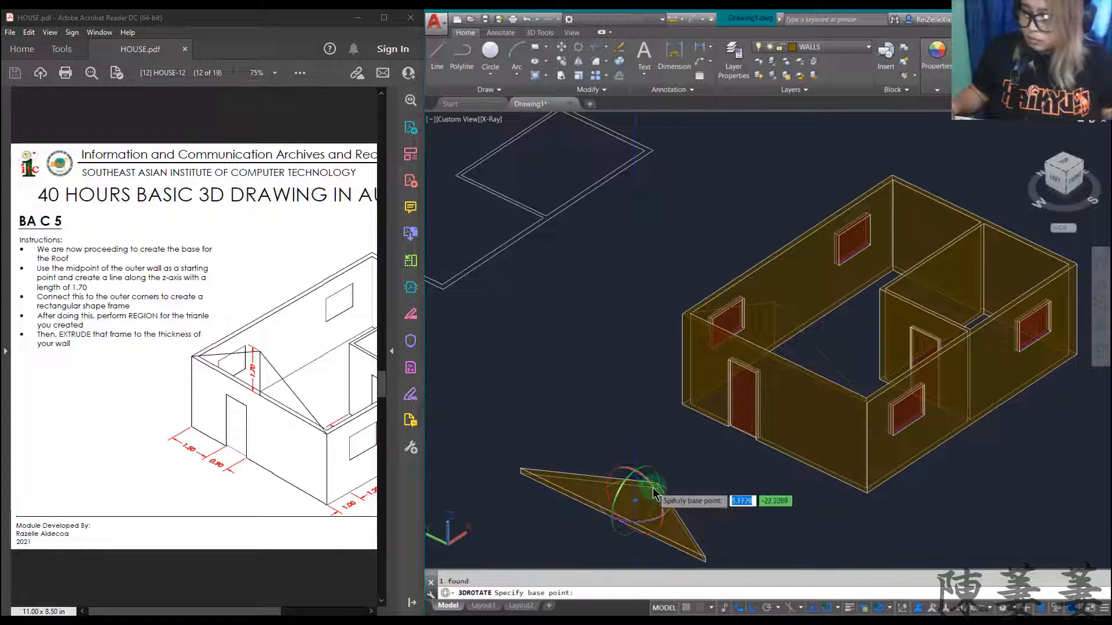
{"action": "left_click", "coordinate": [633, 489]}
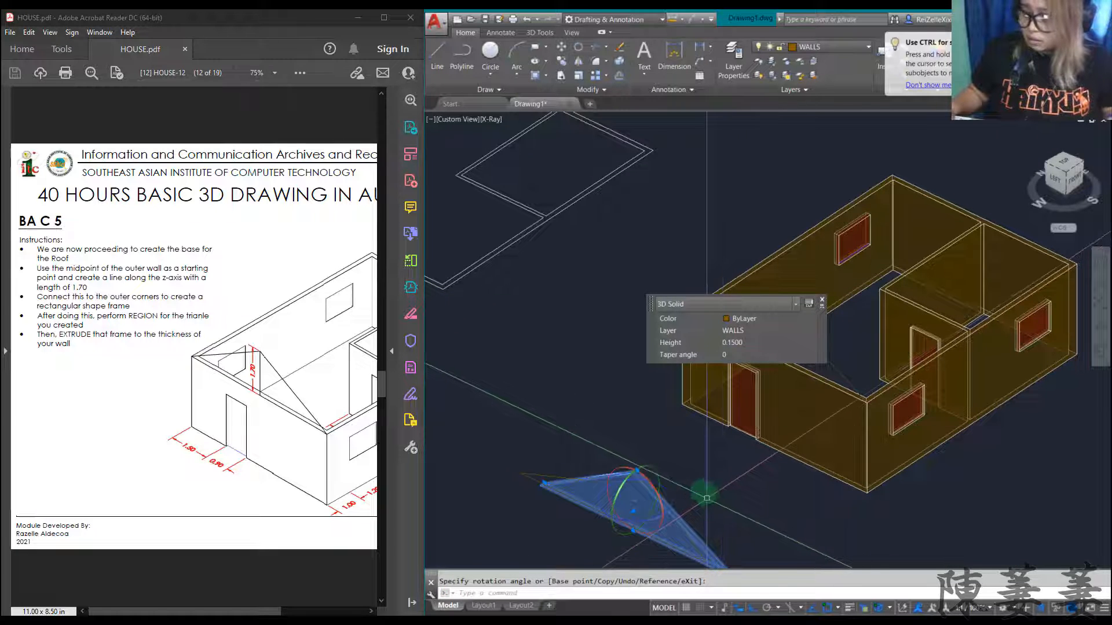
{"action": "key", "text": "Escape"}
{"action": "left_click", "coordinate": [650, 501]}
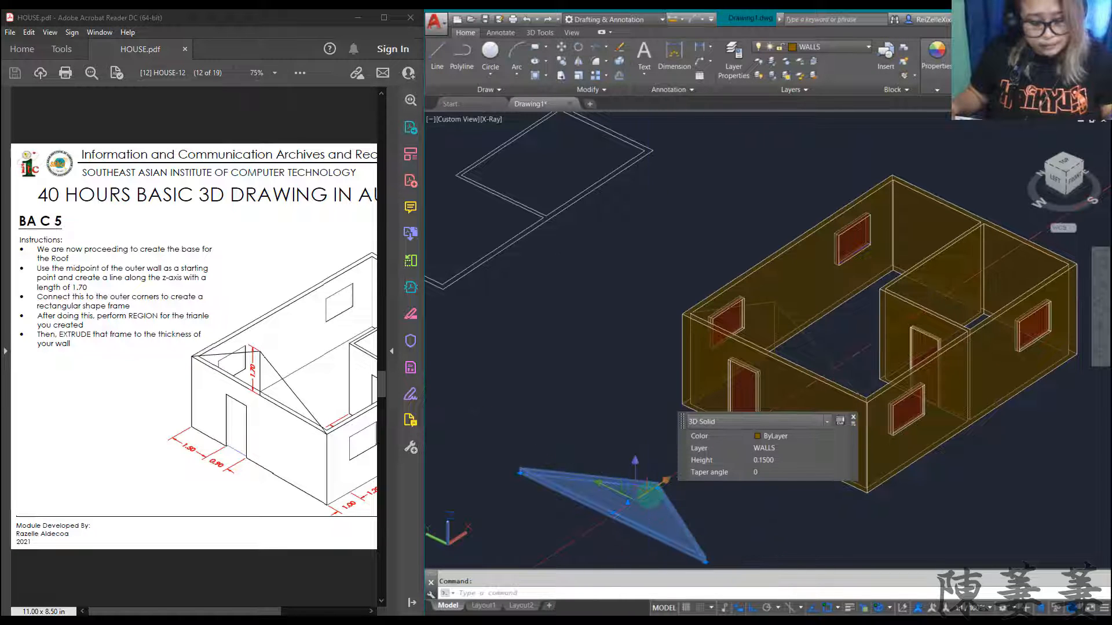
{"action": "type", "text": "3DRO"}
{"action": "key", "text": "Return"}
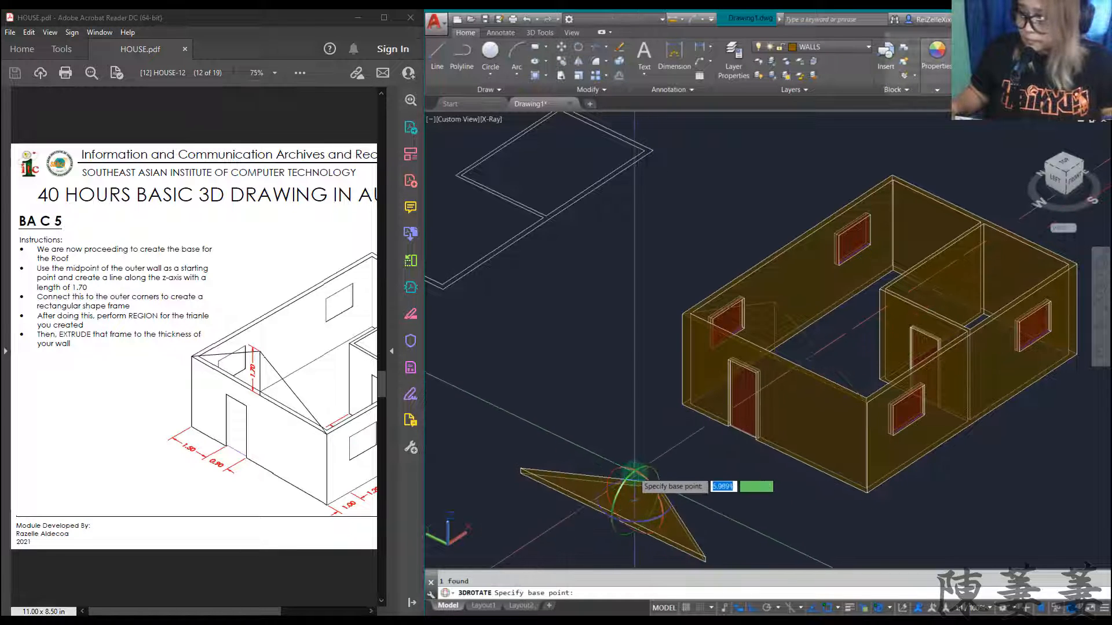
{"action": "left_click", "coordinate": [633, 472]}
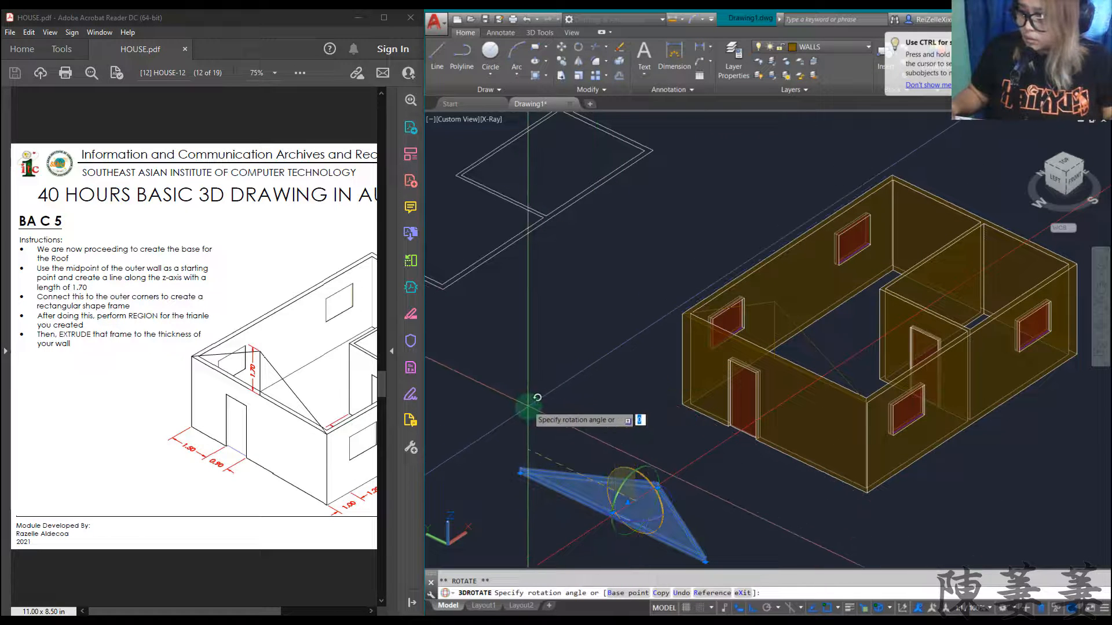
{"action": "key", "text": "Escape"}
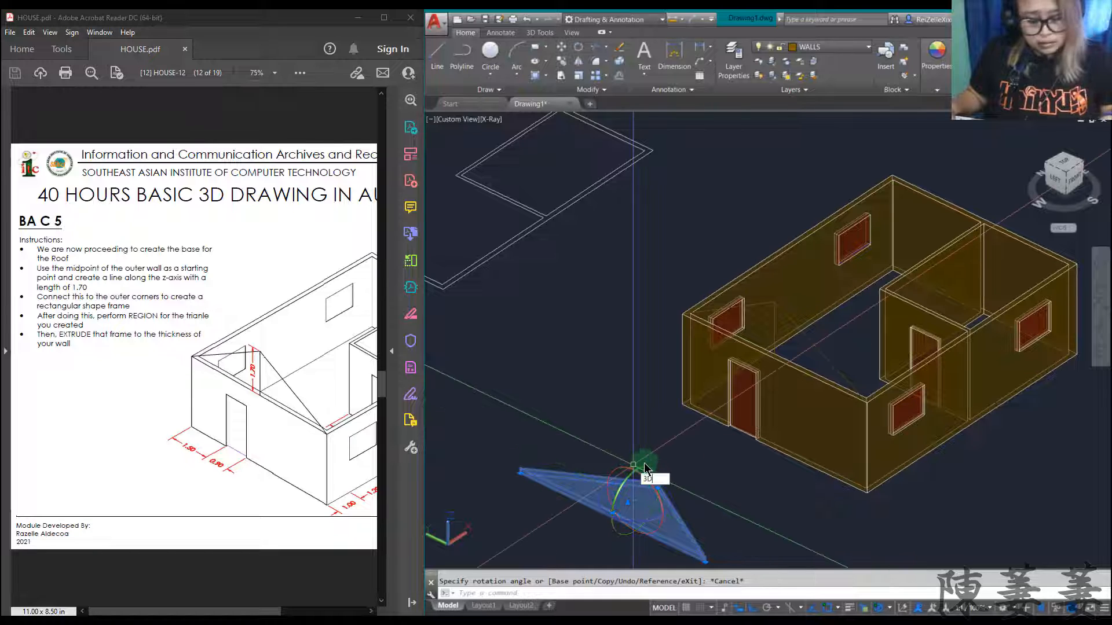
- Rotate the triangular solid in 3D about the axis along its base so it stands upright, parallel to the front wall
{"action": "type", "text": "3DROTATE"}
{"action": "key", "text": "Return"}
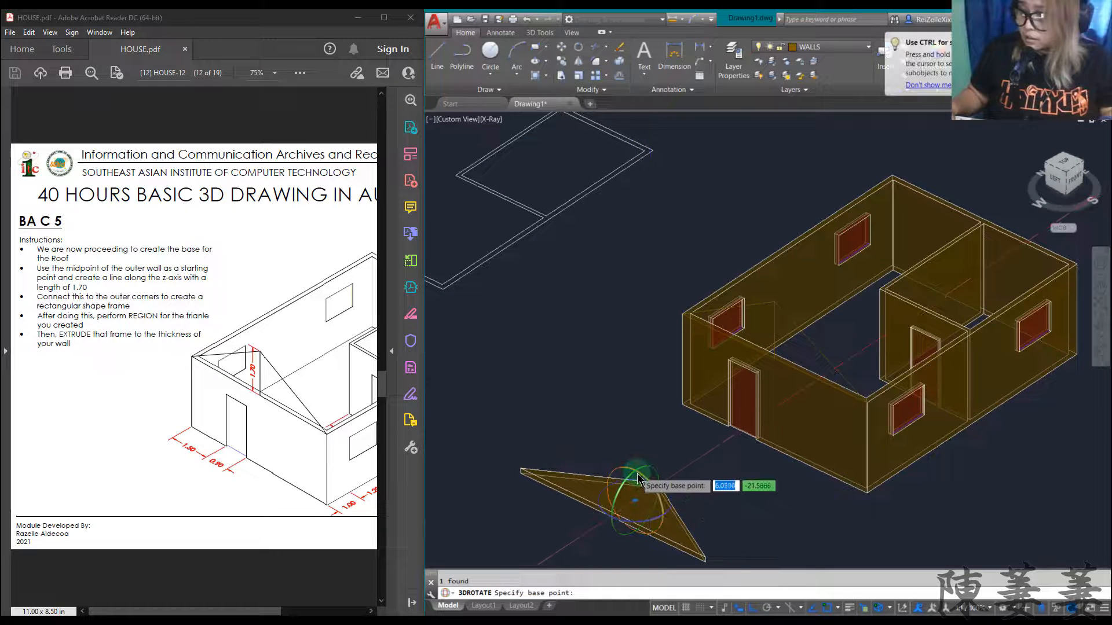
{"action": "left_click", "coordinate": [636, 472]}
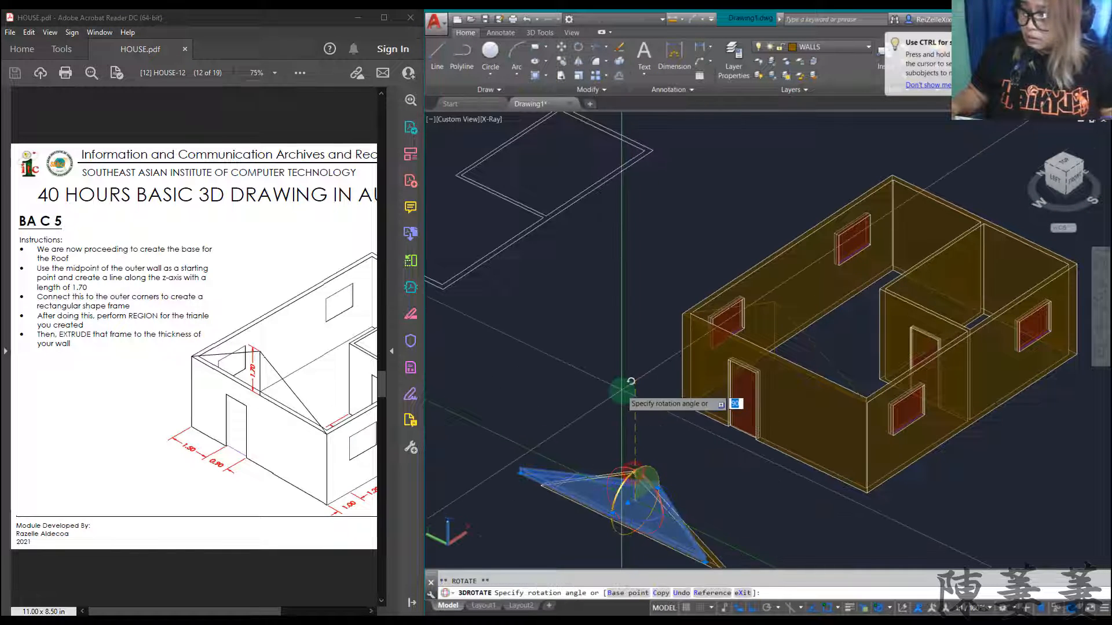
{"action": "left_click", "coordinate": [620, 392]}
{"action": "key", "text": "Escape"}
- Move the upright triangular solid from its outer bottom corner onto the outer top corner of the front wall
{"action": "scroll", "coordinate": [709, 512], "scroll_direction": "down", "scroll_amount": 5}
{"action": "scroll", "coordinate": [716, 510], "scroll_direction": "up", "scroll_amount": 7}
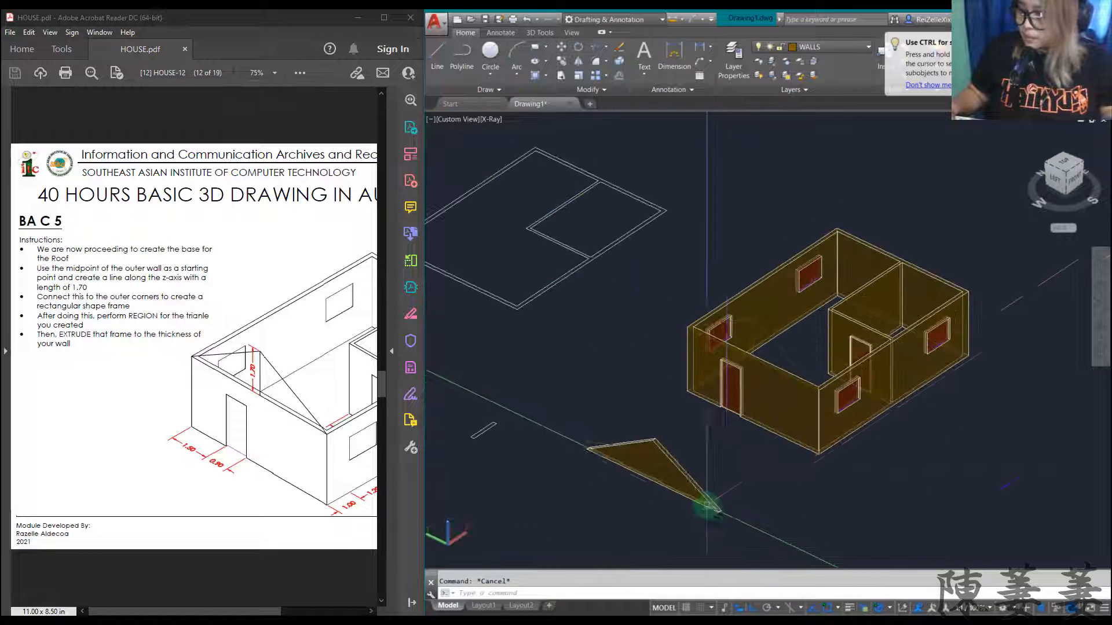
{"action": "scroll", "coordinate": [717, 508], "scroll_direction": "up", "scroll_amount": 5}
{"action": "left_click", "coordinate": [693, 486]}
{"action": "type", "text": "CO"}
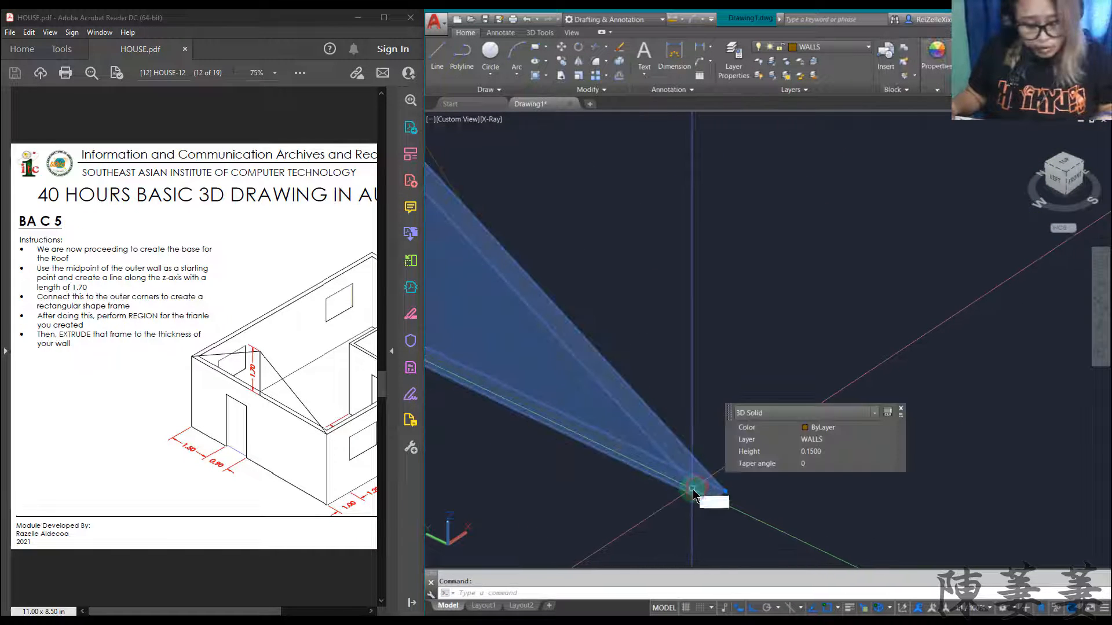
{"action": "key", "text": "BackSpace"}
{"action": "key", "text": "BackSpace"}
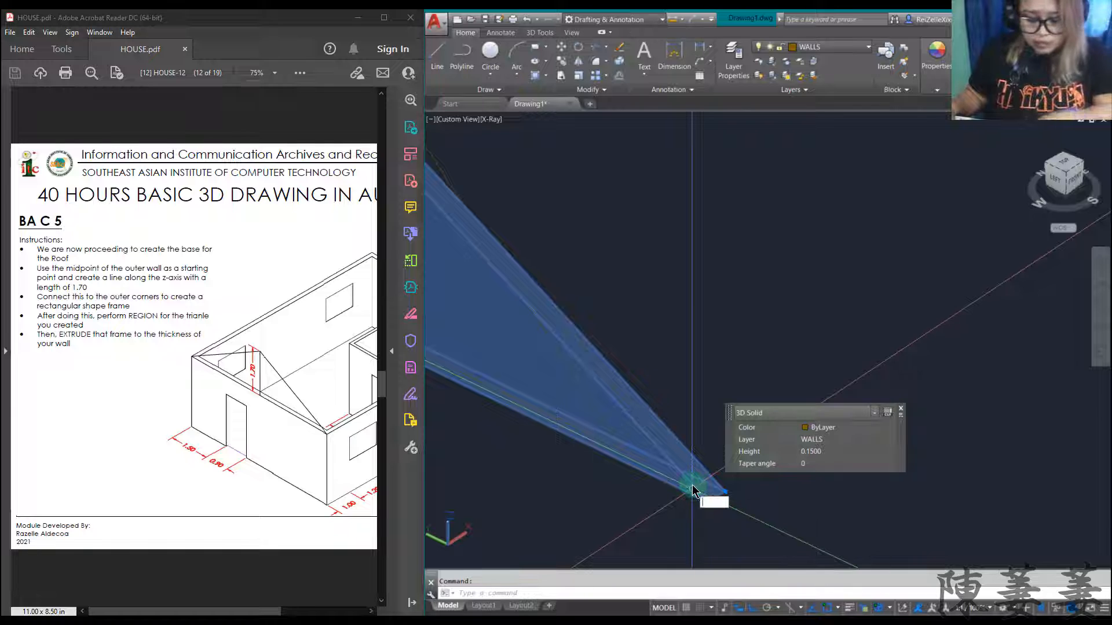
{"action": "type", "text": "m"}
{"action": "key", "text": "Return"}
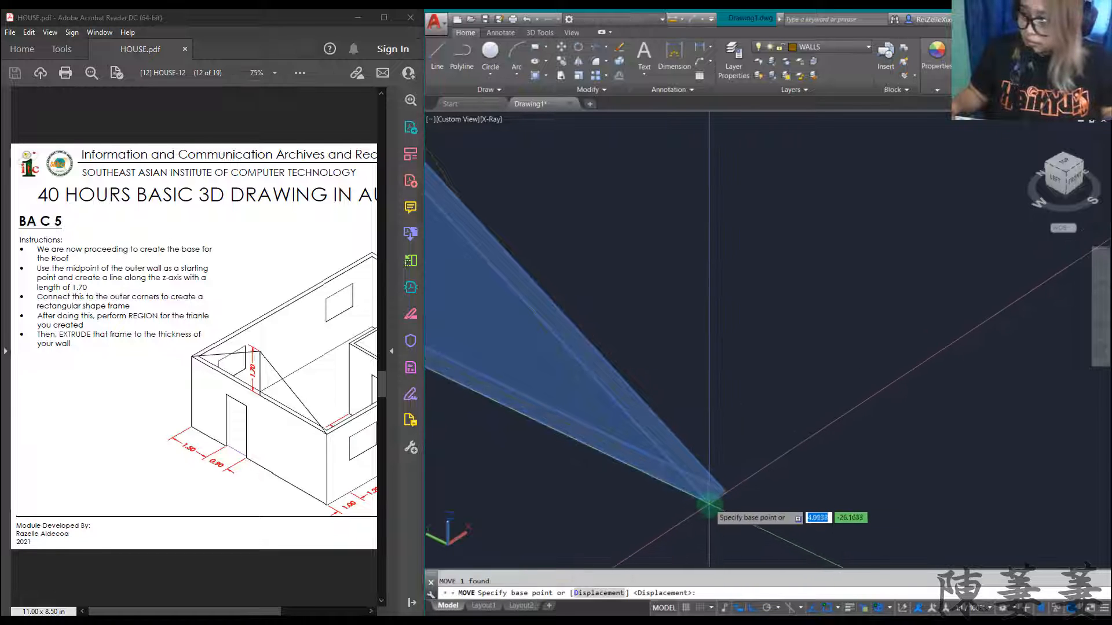
{"action": "left_click", "coordinate": [709, 504]}
{"action": "scroll", "coordinate": [707, 504], "scroll_direction": "down", "scroll_amount": 3}
{"action": "scroll", "coordinate": [851, 355], "scroll_direction": "up", "scroll_amount": 10}
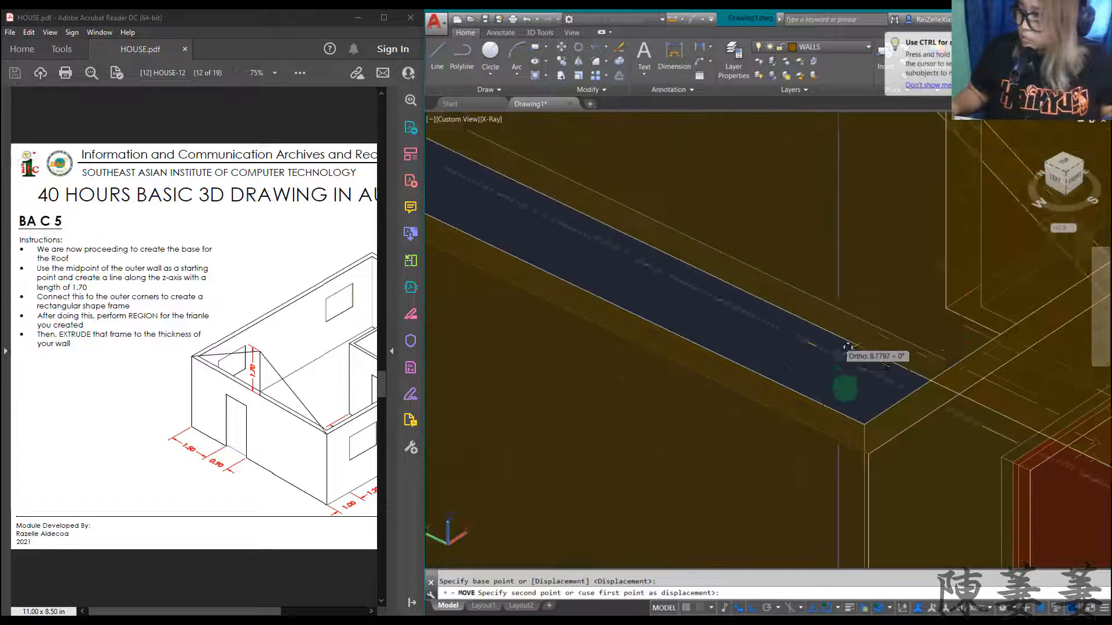
{"action": "left_click", "coordinate": [865, 455]}
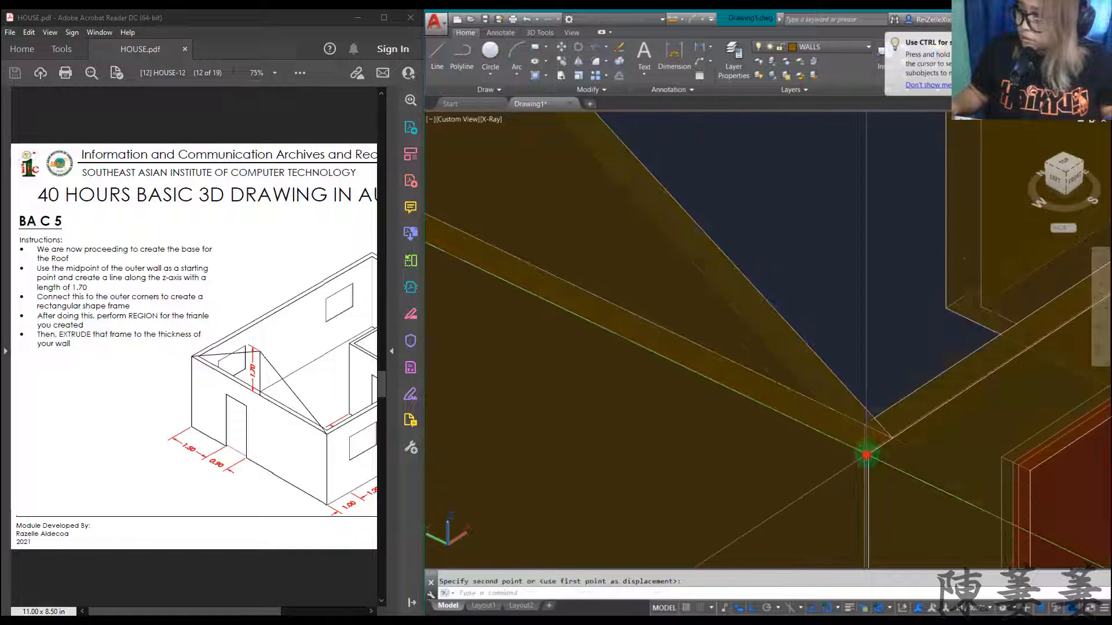
- Copy the triangular solid from the front wall onto the top of the back wall, snapping to its outer corner endpoint
{"action": "scroll", "coordinate": [865, 455], "scroll_direction": "down", "scroll_amount": 8}
{"action": "left_click", "coordinate": [810, 384]}
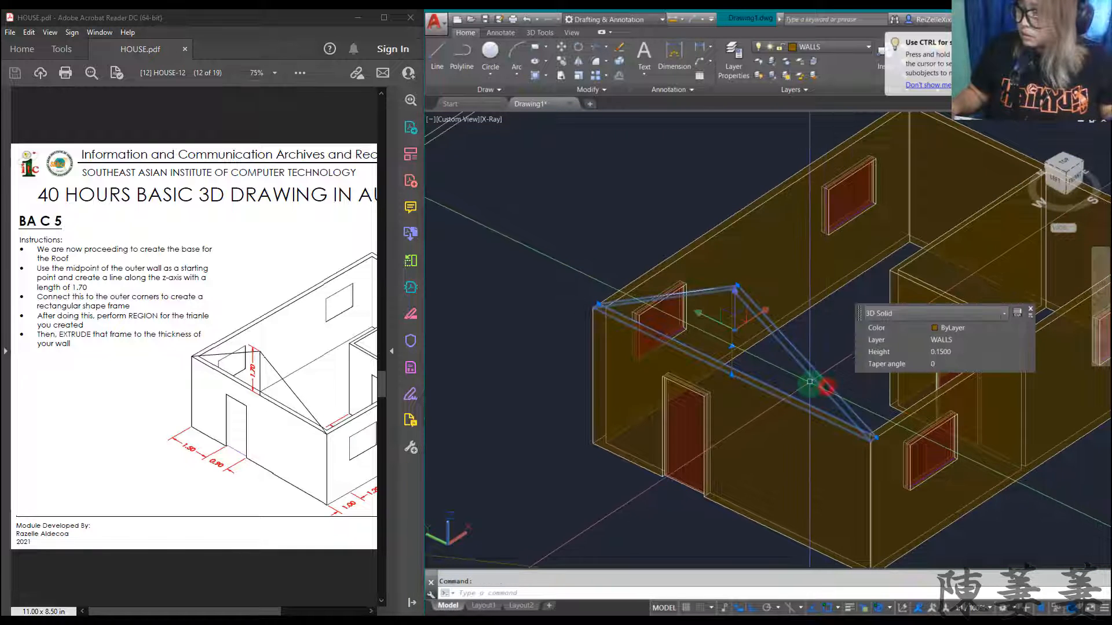
{"action": "type", "text": "c"}
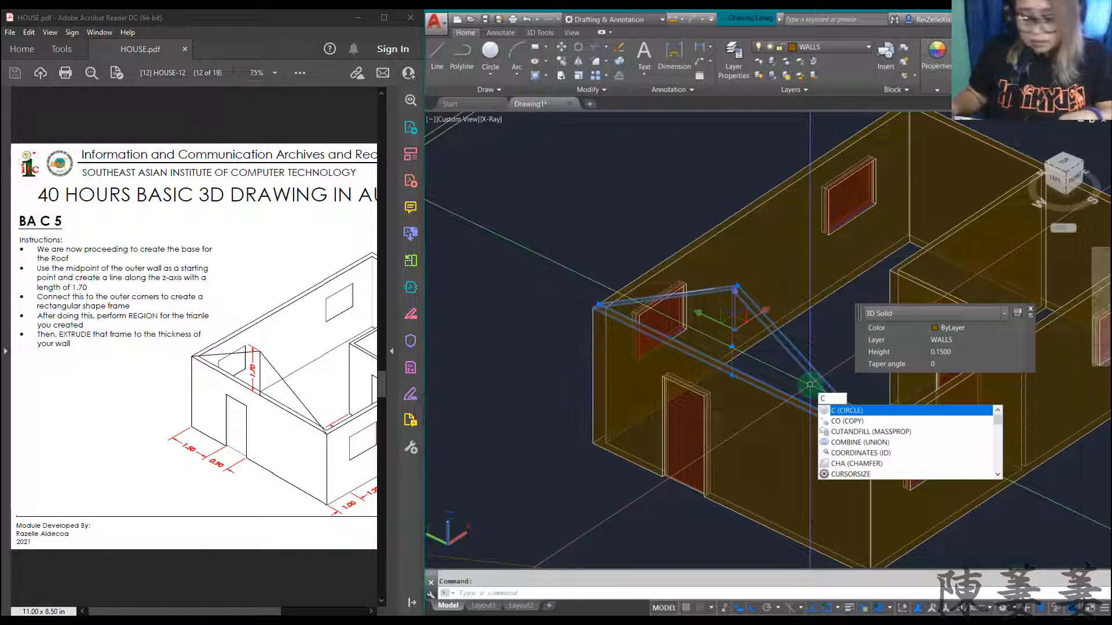
{"action": "type", "text": "o"}
{"action": "key", "text": "Return"}
{"action": "scroll", "coordinate": [866, 444], "scroll_direction": "up", "scroll_amount": 6}
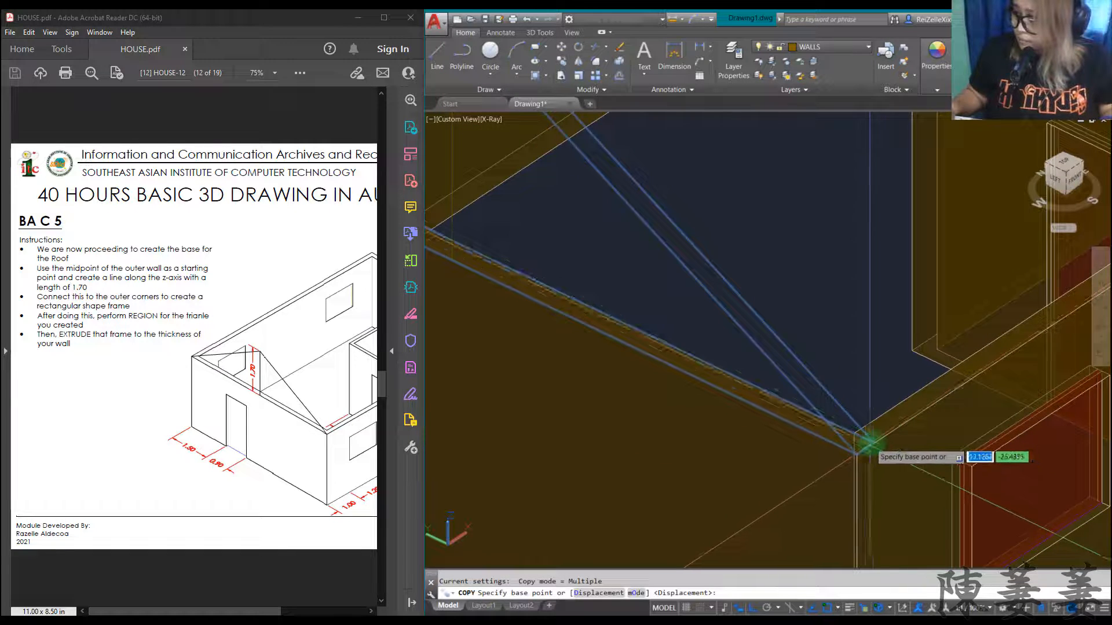
{"action": "scroll", "coordinate": [873, 444], "scroll_direction": "down", "scroll_amount": 8}
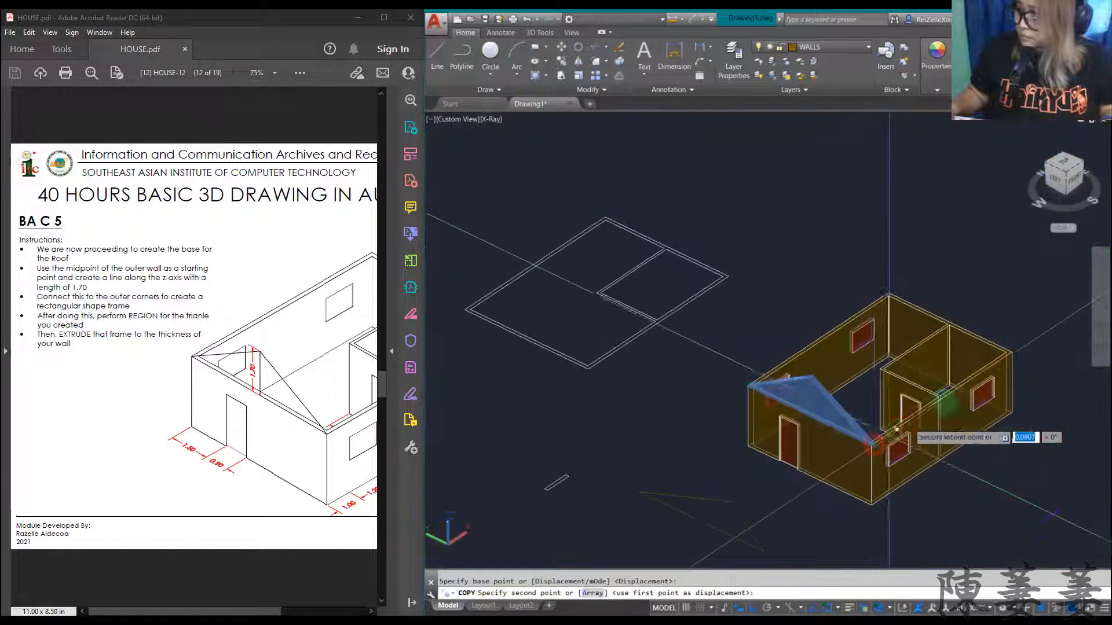
{"action": "scroll", "coordinate": [988, 361], "scroll_direction": "up", "scroll_amount": 8}
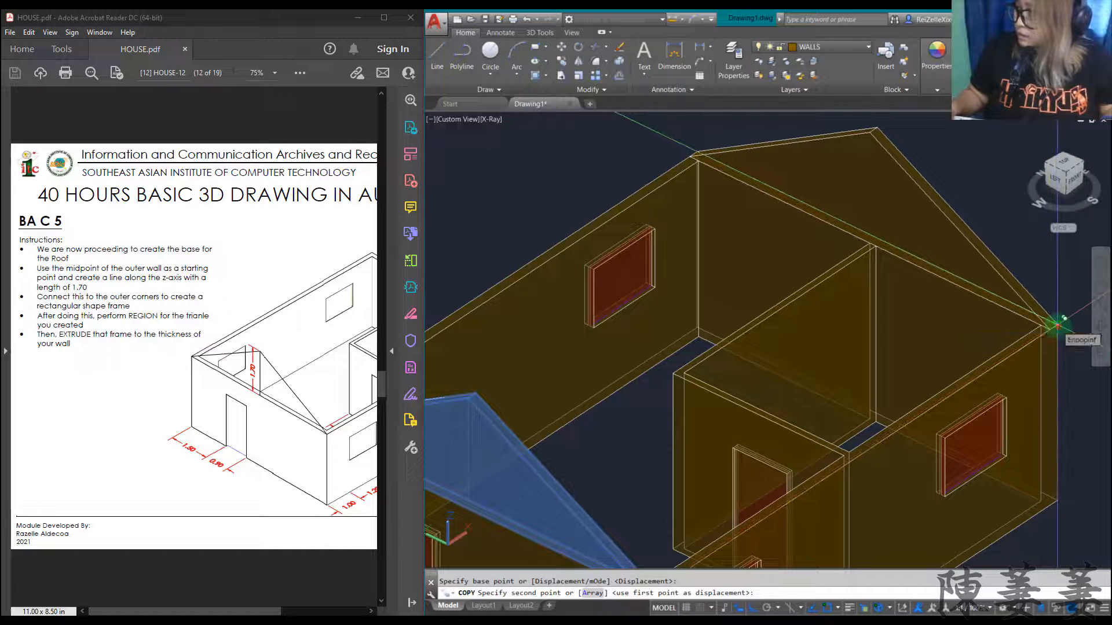
{"action": "scroll", "coordinate": [1058, 326], "scroll_direction": "down", "scroll_amount": 5}
{"action": "key", "text": "Escape"}
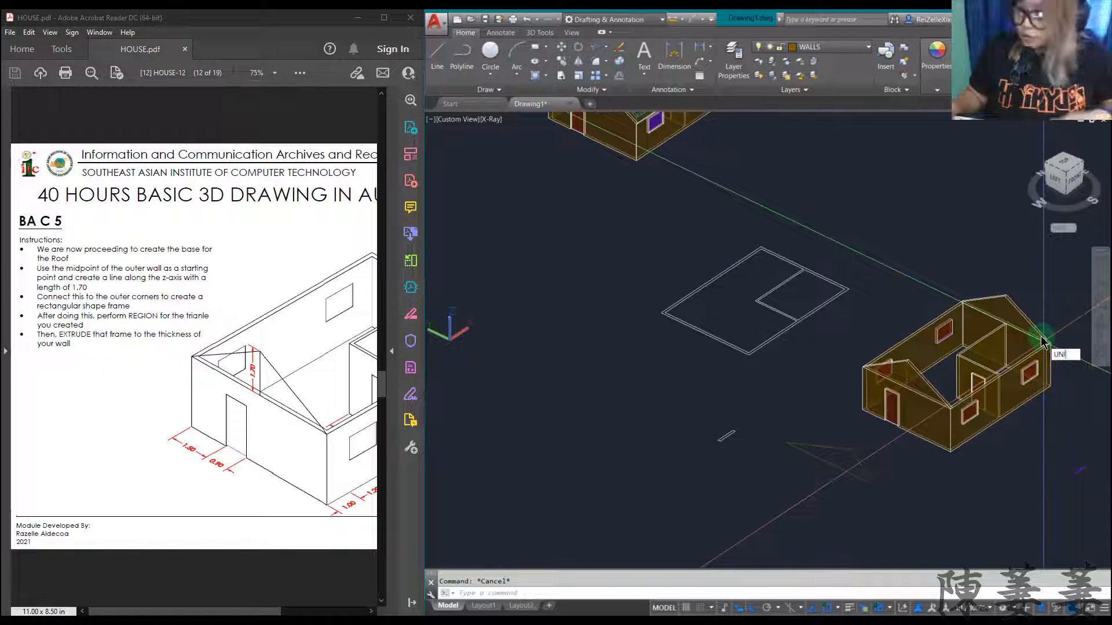
- Unite the front and back triangular roof bases with the house walls into one solid
{"action": "key", "text": "Return"}
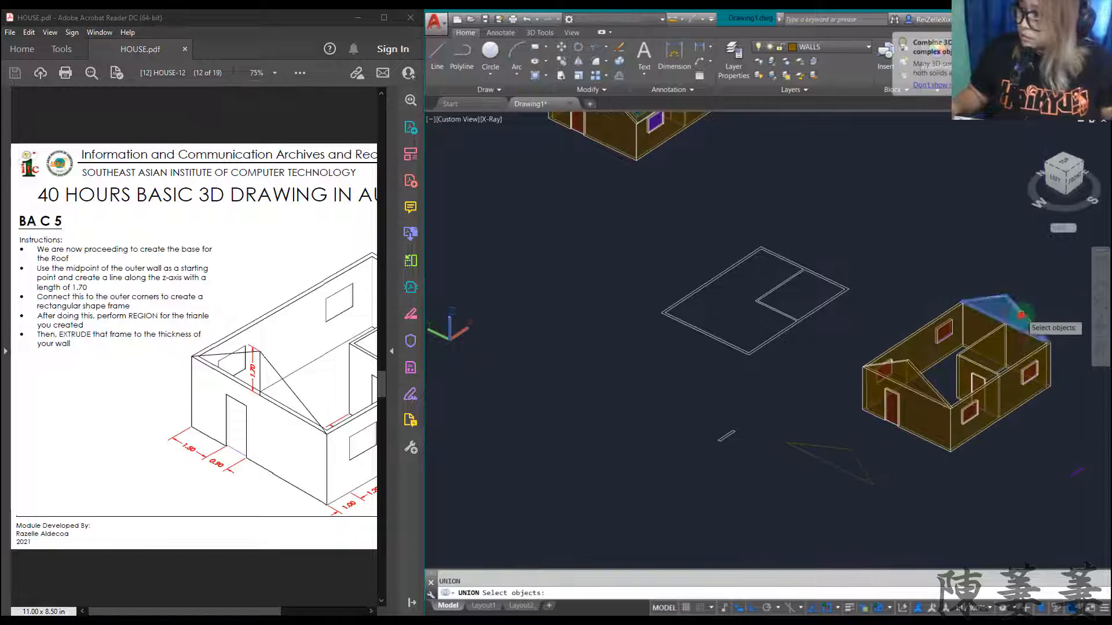
{"action": "left_click", "coordinate": [1051, 360]}
{"action": "left_click", "coordinate": [1049, 362]}
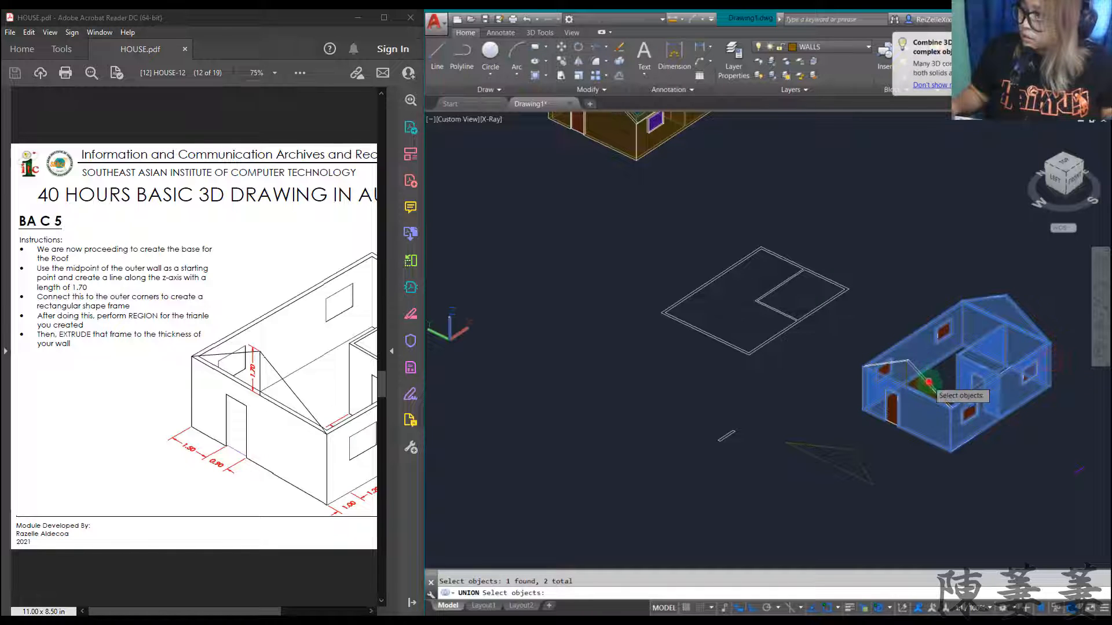
{"action": "left_click", "coordinate": [928, 382]}
{"action": "left_click", "coordinate": [977, 438]}
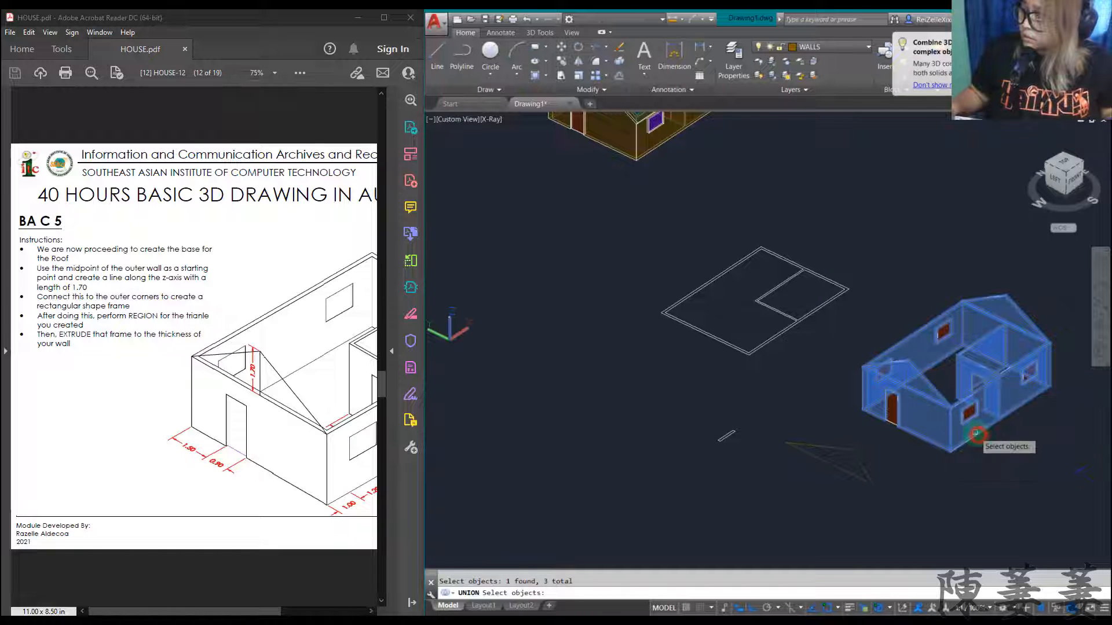
{"action": "key", "text": "Escape"}
{"action": "scroll", "coordinate": [916, 366], "scroll_direction": "up", "scroll_amount": 5}
{"action": "scroll", "coordinate": [916, 367], "scroll_direction": "down", "scroll_amount": 3}
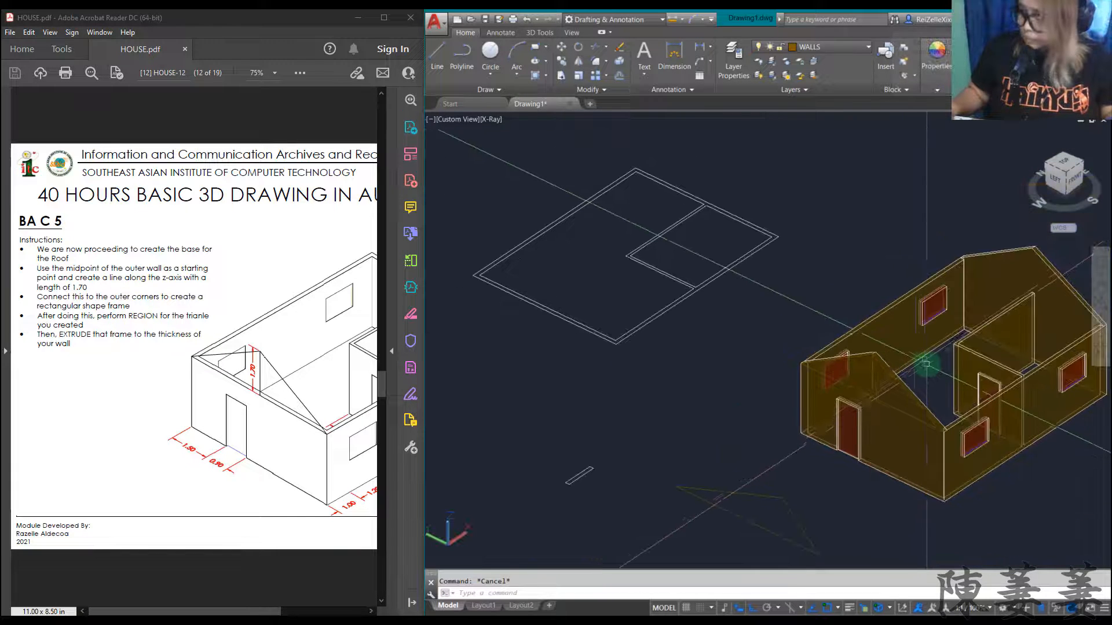
{"action": "scroll", "coordinate": [940, 355], "scroll_direction": "up", "scroll_amount": 2}
{"action": "scroll", "coordinate": [912, 362], "scroll_direction": "down", "scroll_amount": 2}
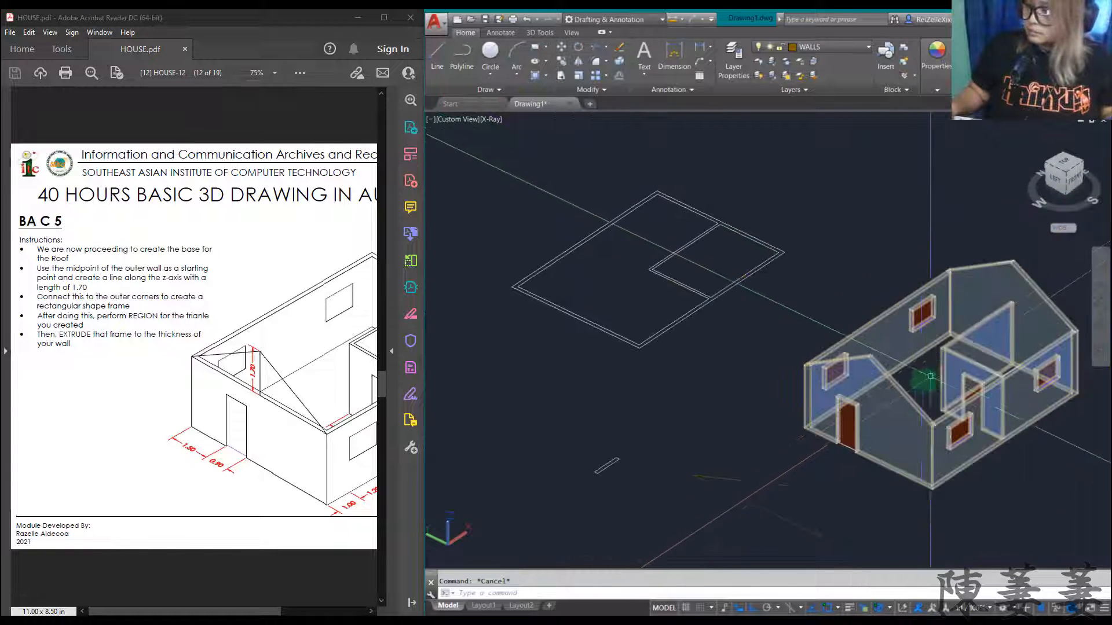
{"action": "scroll", "coordinate": [894, 382], "scroll_direction": "up", "scroll_amount": 1}
{"action": "scroll", "coordinate": [889, 389], "scroll_direction": "down", "scroll_amount": 1}
- Erase the leftover construction lines on the front gable, including the line along the triangle's base, keeping the wall solid
{"action": "type", "text": "p"}
{"action": "key", "text": "Return"}
{"action": "left_click_drag", "start_coordinate": [983, 480], "coordinate": [783, 460]}
{"action": "key", "text": "Escape"}
{"action": "key", "text": "Escape"}
{"action": "scroll", "coordinate": [742, 377], "scroll_direction": "up", "scroll_amount": 5}
{"action": "scroll", "coordinate": [741, 373], "scroll_direction": "down", "scroll_amount": 2}
{"action": "scroll", "coordinate": [736, 373], "scroll_direction": "down", "scroll_amount": 4}
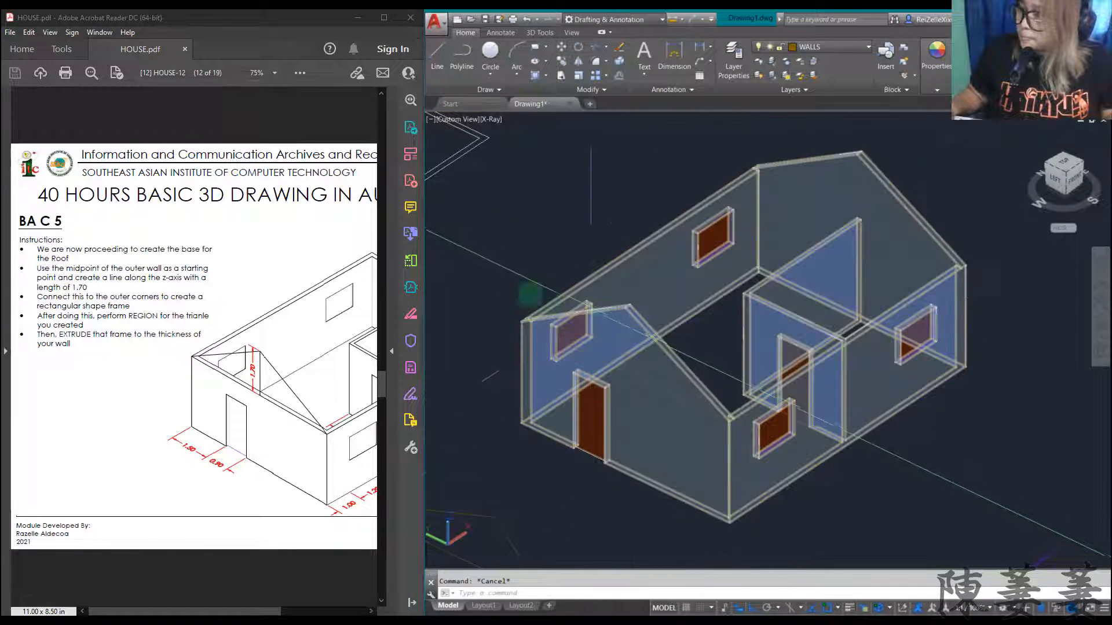
{"action": "left_click", "coordinate": [498, 262]}
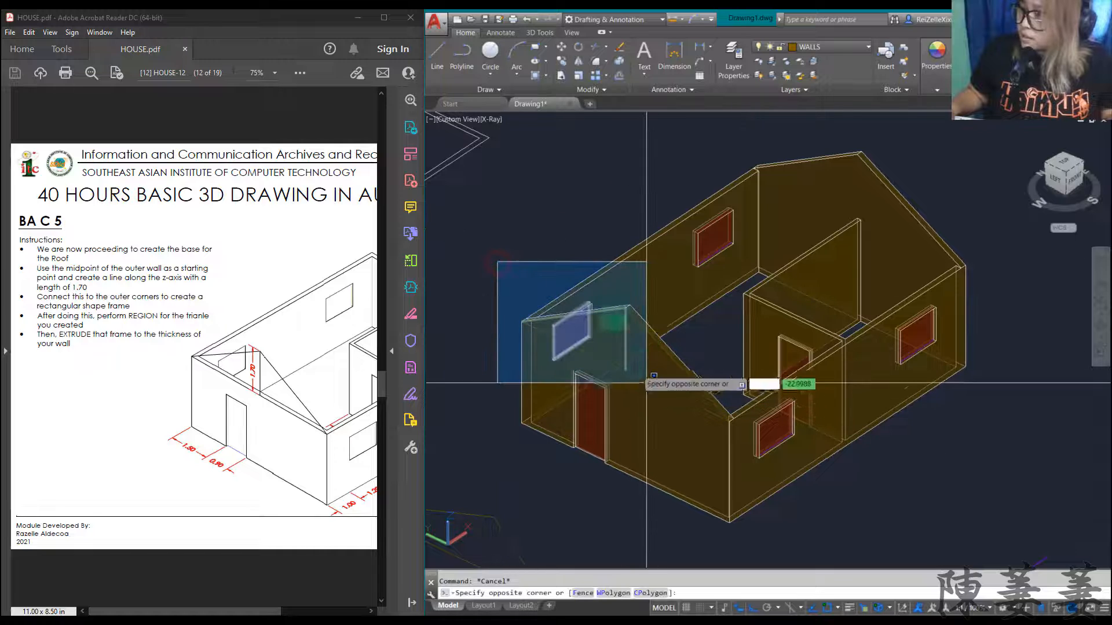
{"action": "left_click", "coordinate": [663, 327]}
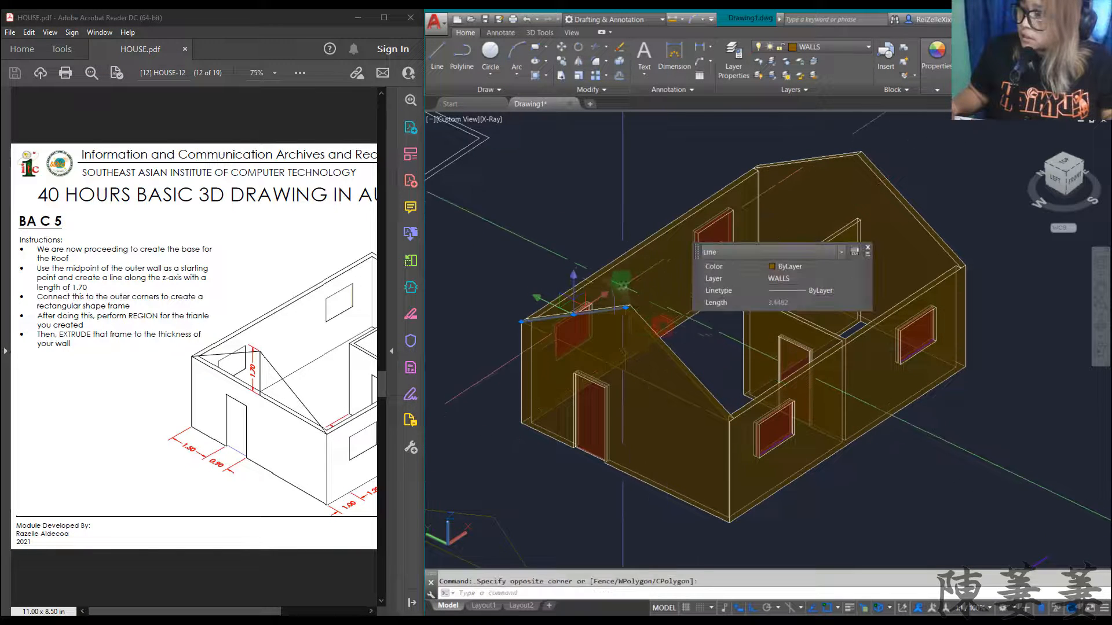
{"action": "left_click", "coordinate": [614, 238]}
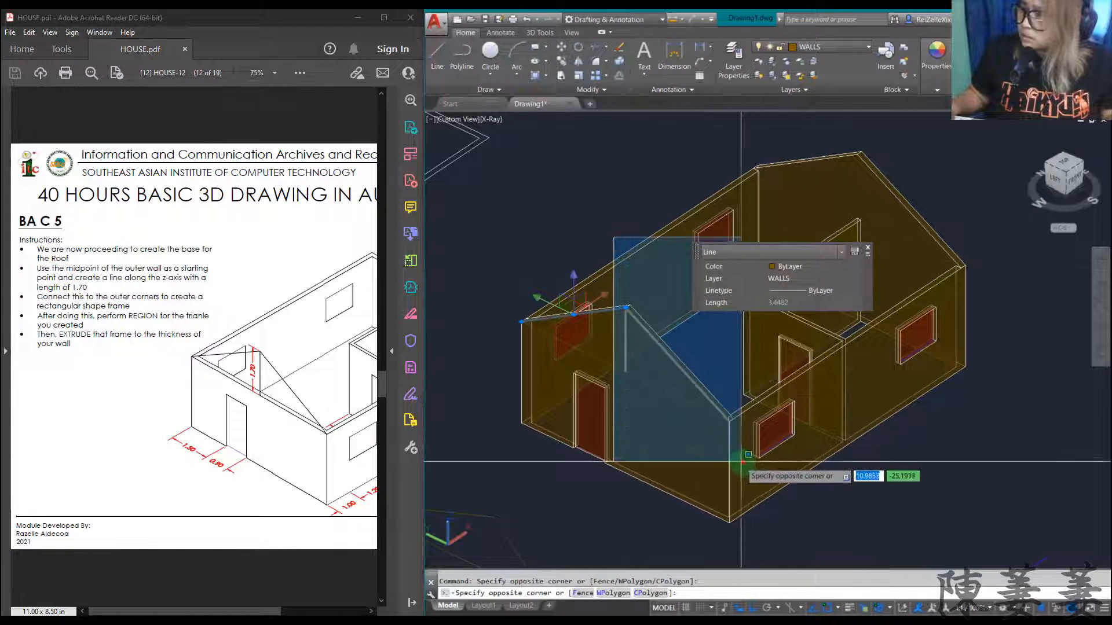
{"action": "left_click", "coordinate": [743, 450]}
{"action": "key", "text": "Delete"}
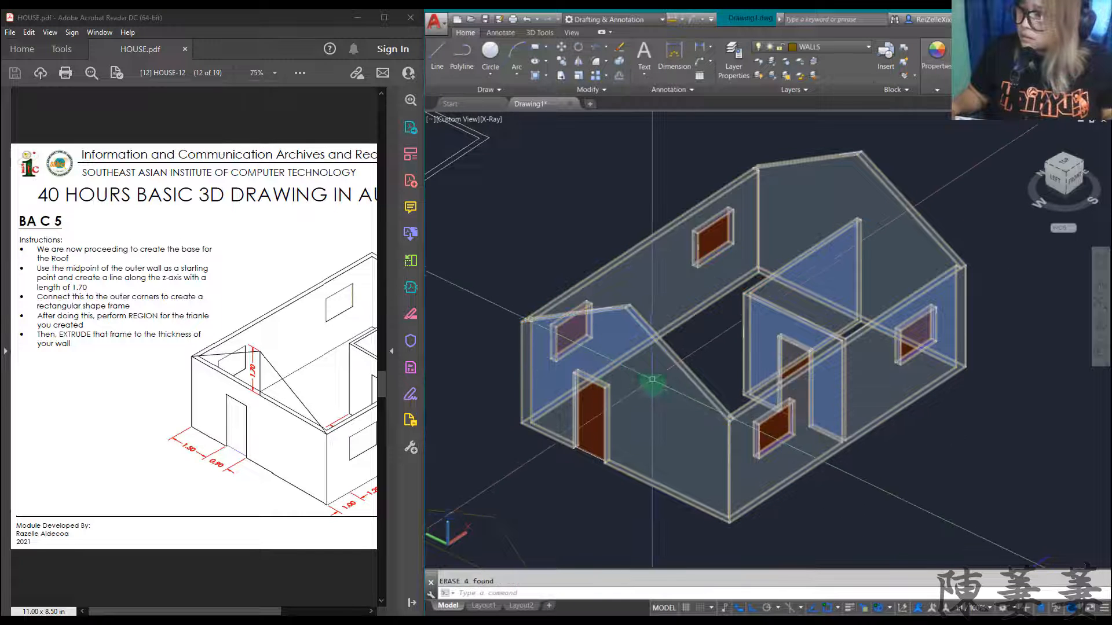
{"action": "left_click", "coordinate": [651, 382]}
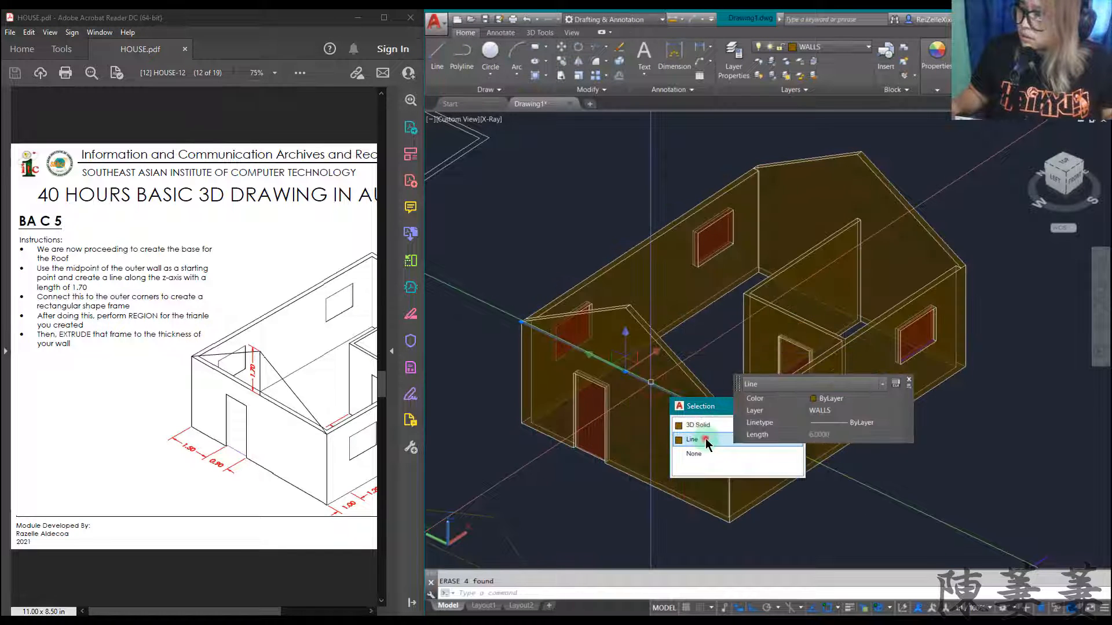
{"action": "left_click", "coordinate": [705, 439]}
{"action": "key", "text": "Delete"}
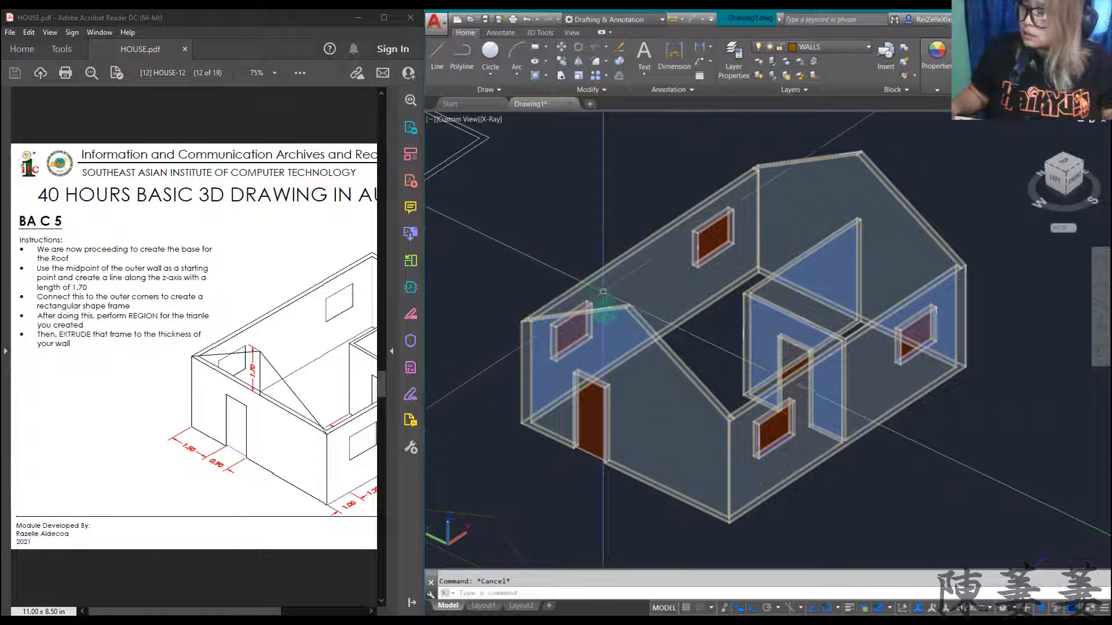
- Make ROOF the current layer and draw a rectangle along the roof slope from the front gable's outer peak to the back gable's outer eave corner
{"action": "left_click", "coordinate": [823, 50]}
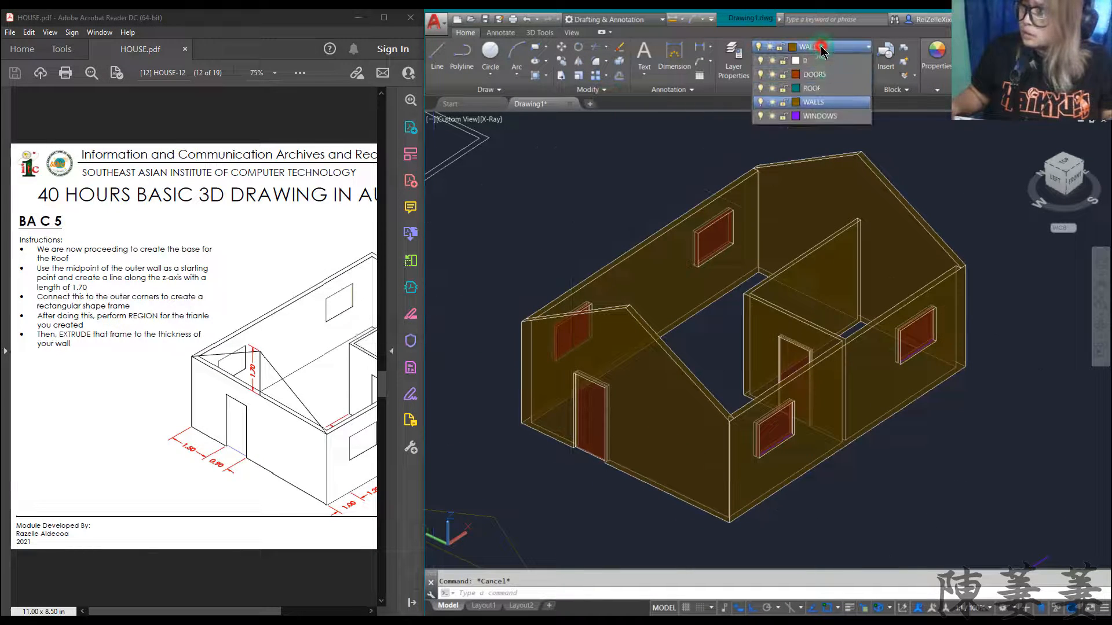
{"action": "left_click", "coordinate": [824, 90]}
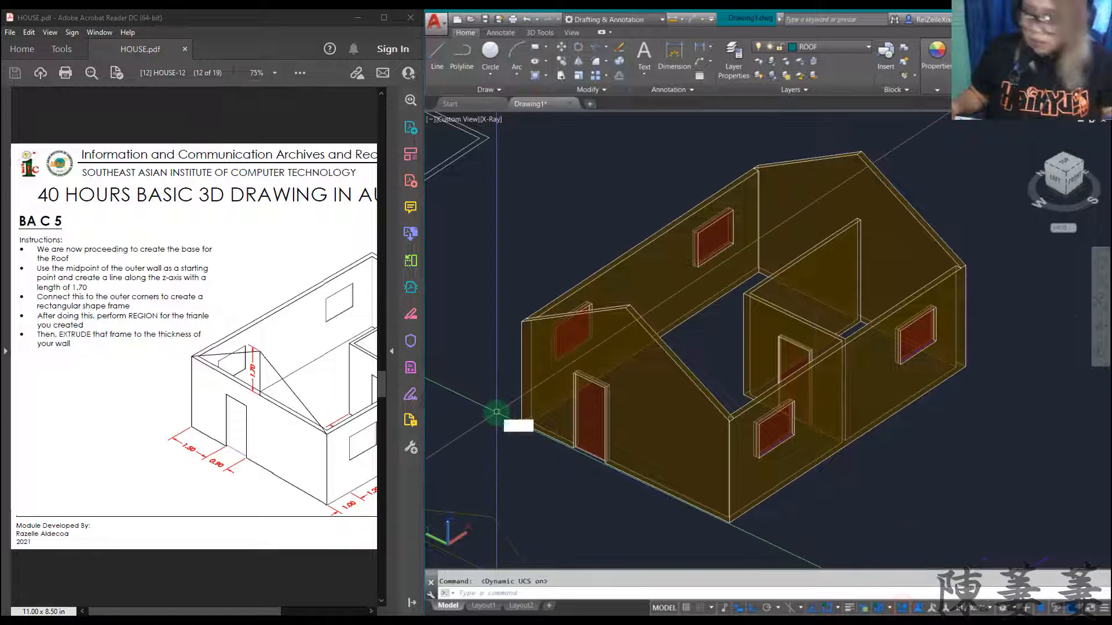
{"action": "key", "text": "Return"}
{"action": "scroll", "coordinate": [637, 307], "scroll_direction": "up", "scroll_amount": 6}
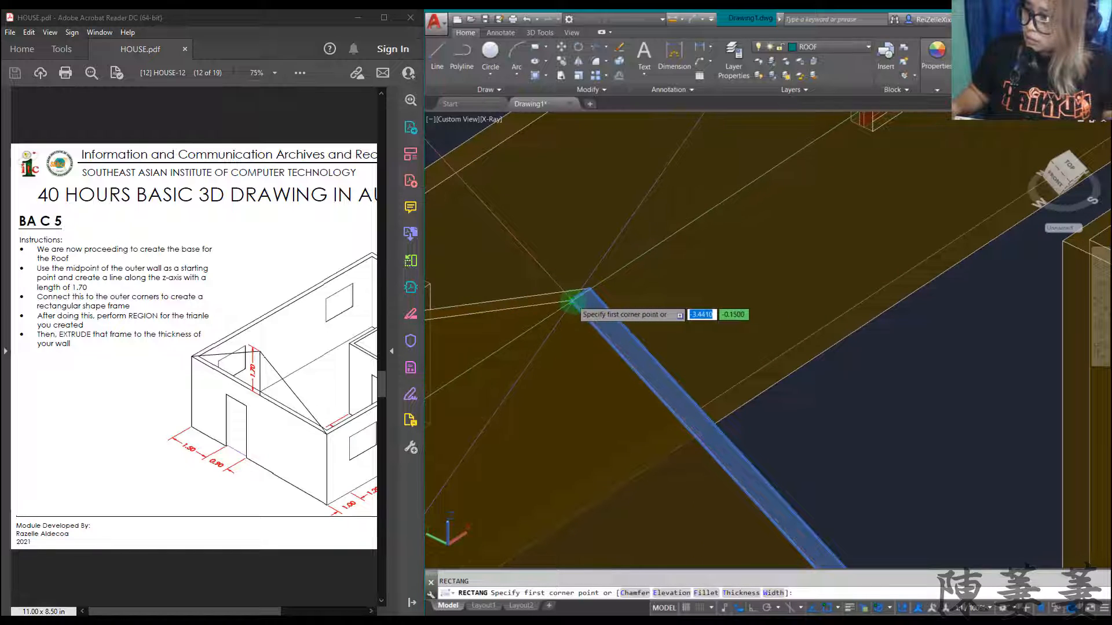
{"action": "left_click", "coordinate": [574, 301]}
{"action": "scroll", "coordinate": [695, 341], "scroll_direction": "down", "scroll_amount": 8}
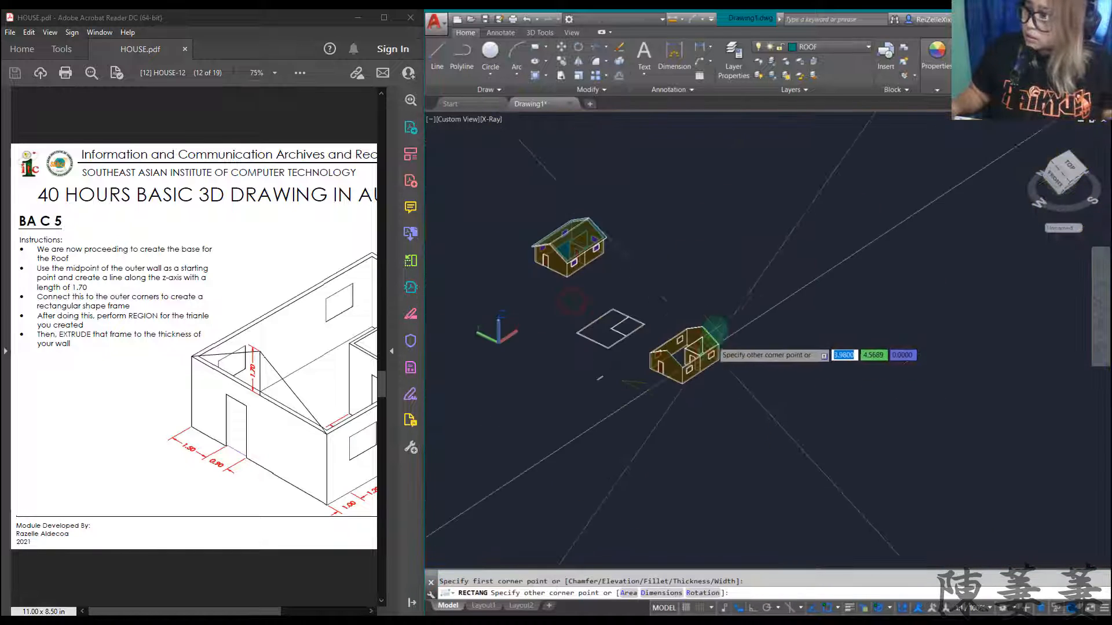
{"action": "scroll", "coordinate": [712, 337], "scroll_direction": "up", "scroll_amount": 5}
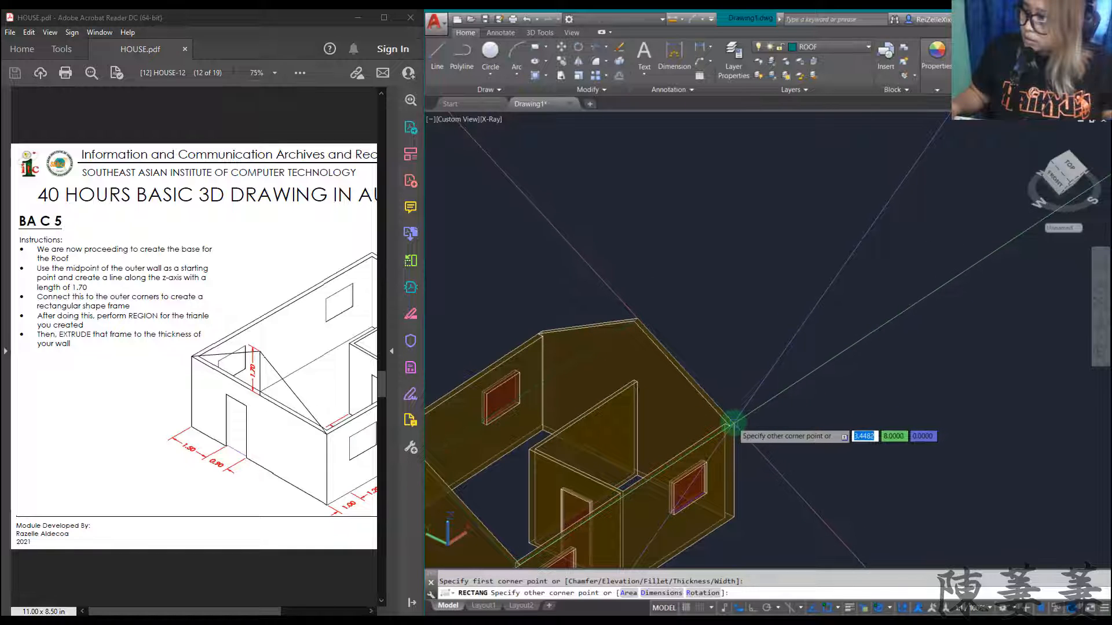
{"action": "left_click", "coordinate": [733, 423]}
{"action": "key", "text": "Escape"}
{"action": "scroll", "coordinate": [550, 394], "scroll_direction": "down", "scroll_amount": 5}
{"action": "scroll", "coordinate": [538, 394], "scroll_direction": "up", "scroll_amount": 3}
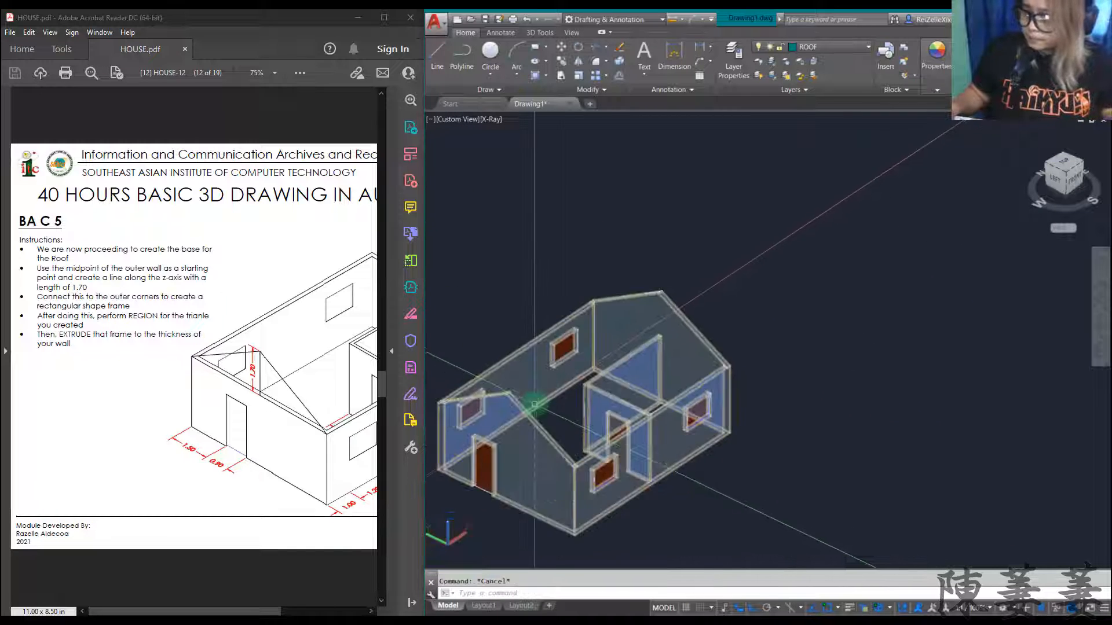
{"action": "scroll", "coordinate": [528, 396], "scroll_direction": "down", "scroll_amount": 3}
{"action": "scroll", "coordinate": [527, 396], "scroll_direction": "up", "scroll_amount": 4}
{"action": "left_click", "coordinate": [560, 395]}
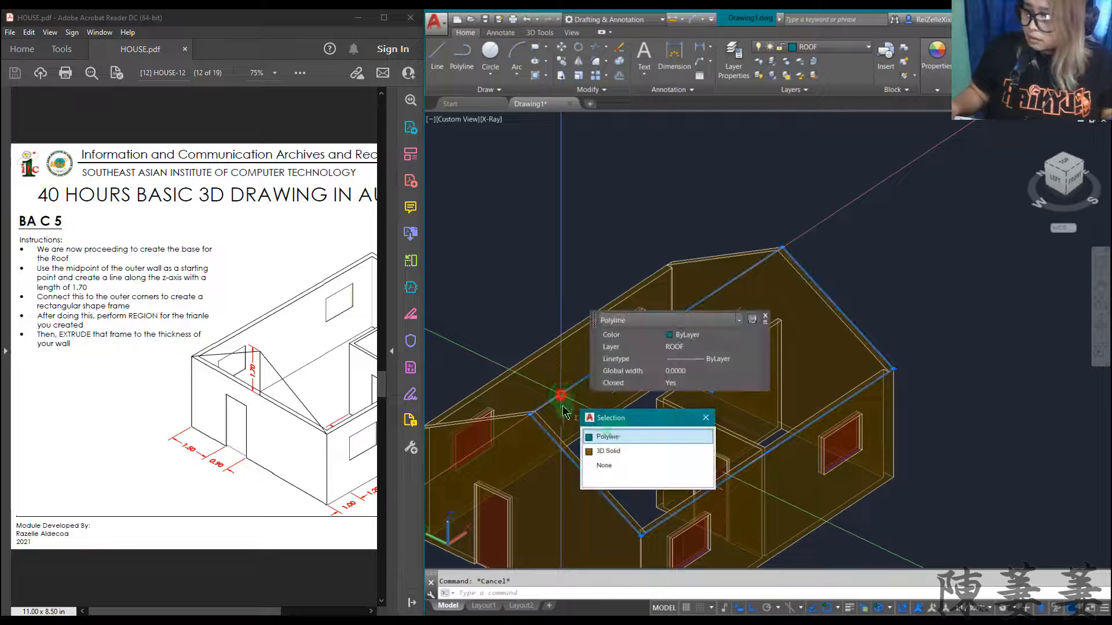
{"action": "key", "text": "Delete"}
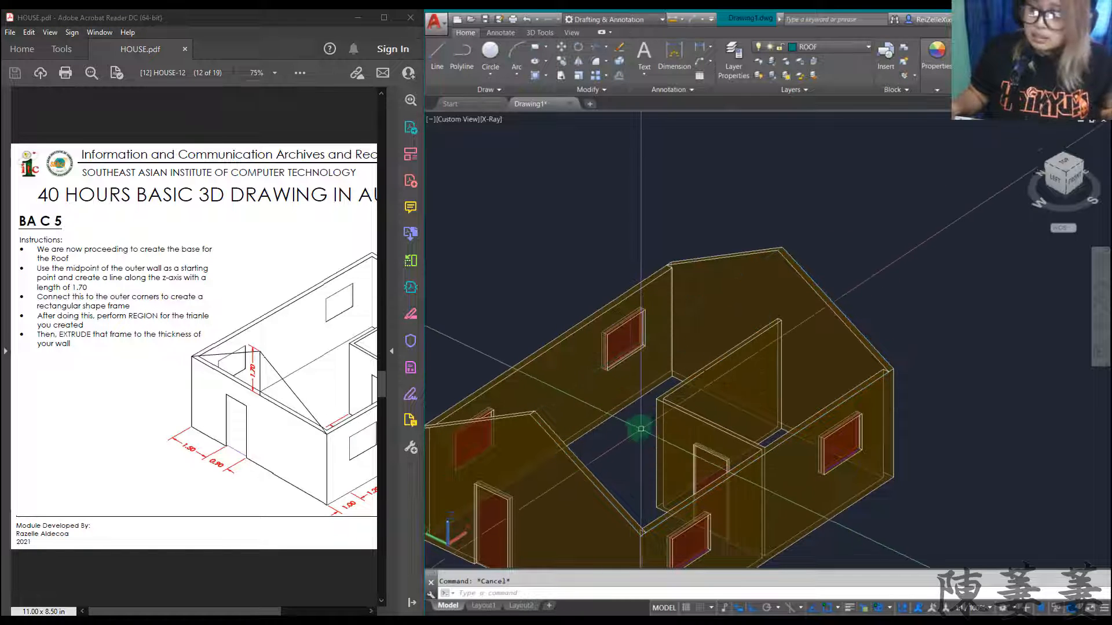
- Check the roof instructions in the PDF and extrude the sloped roof rectangle by 0.15
{"action": "type", "text": "ext"}
{"action": "key", "text": "Return"}
{"action": "left_click", "coordinate": [560, 394]}
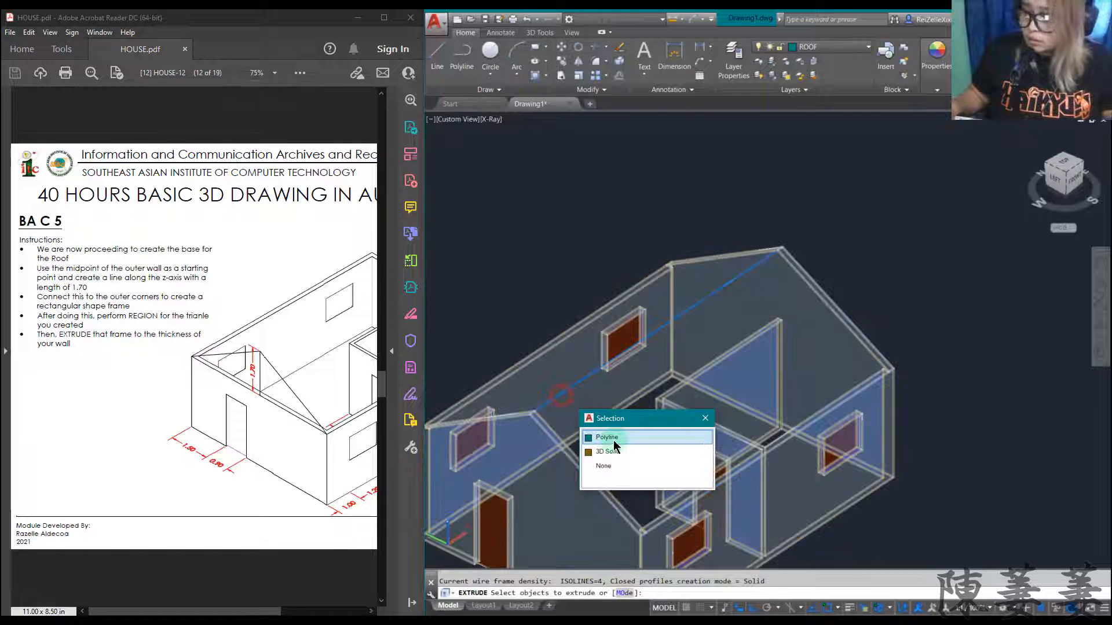
{"action": "left_click", "coordinate": [614, 439]}
{"action": "key", "text": "Return"}
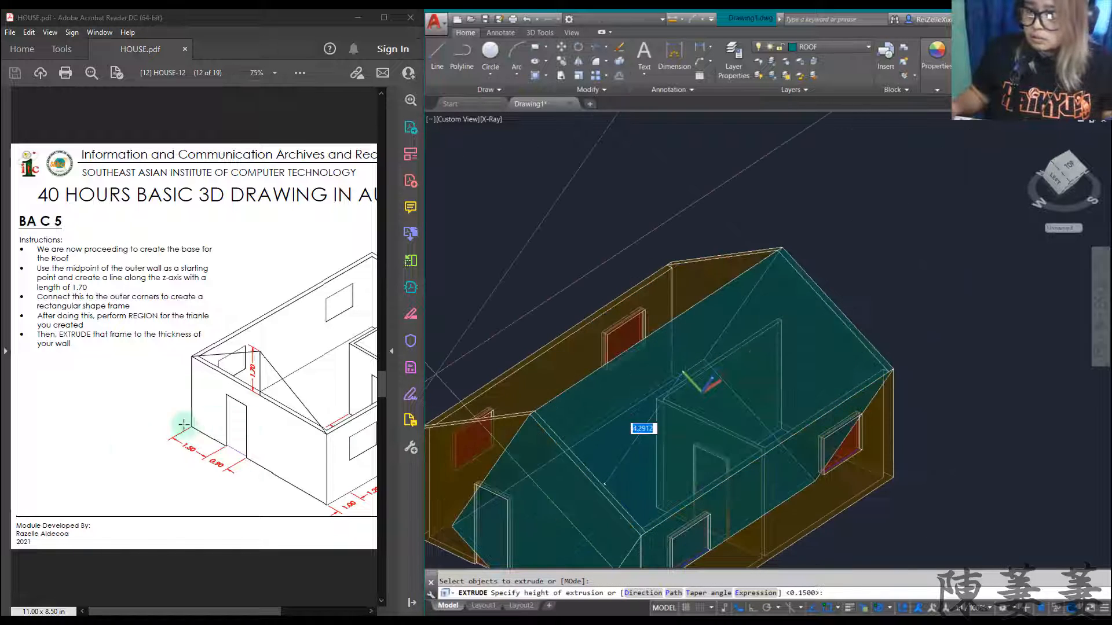
{"action": "scroll", "coordinate": [123, 451], "scroll_direction": "down", "scroll_amount": 1}
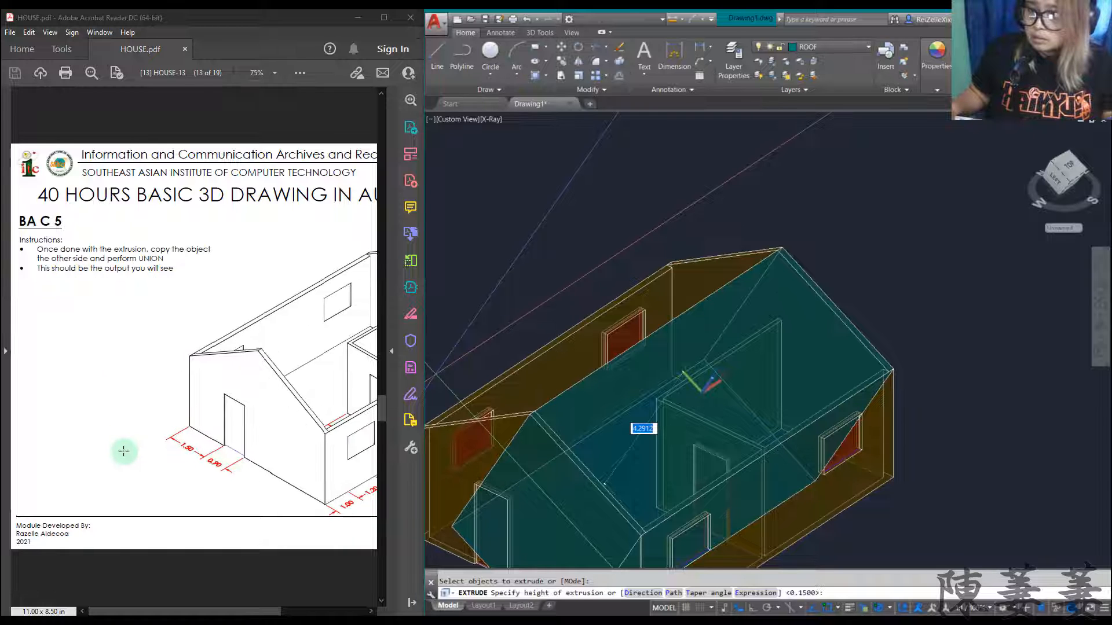
{"action": "scroll", "coordinate": [124, 451], "scroll_direction": "up", "scroll_amount": 1}
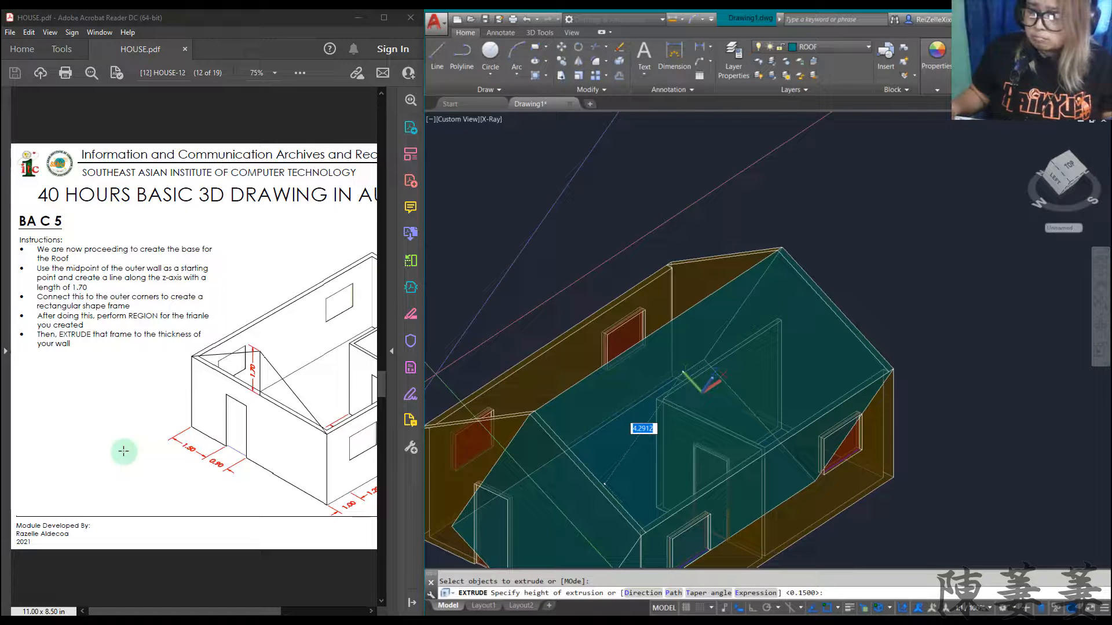
{"action": "scroll", "coordinate": [124, 451], "scroll_direction": "down", "scroll_amount": 2}
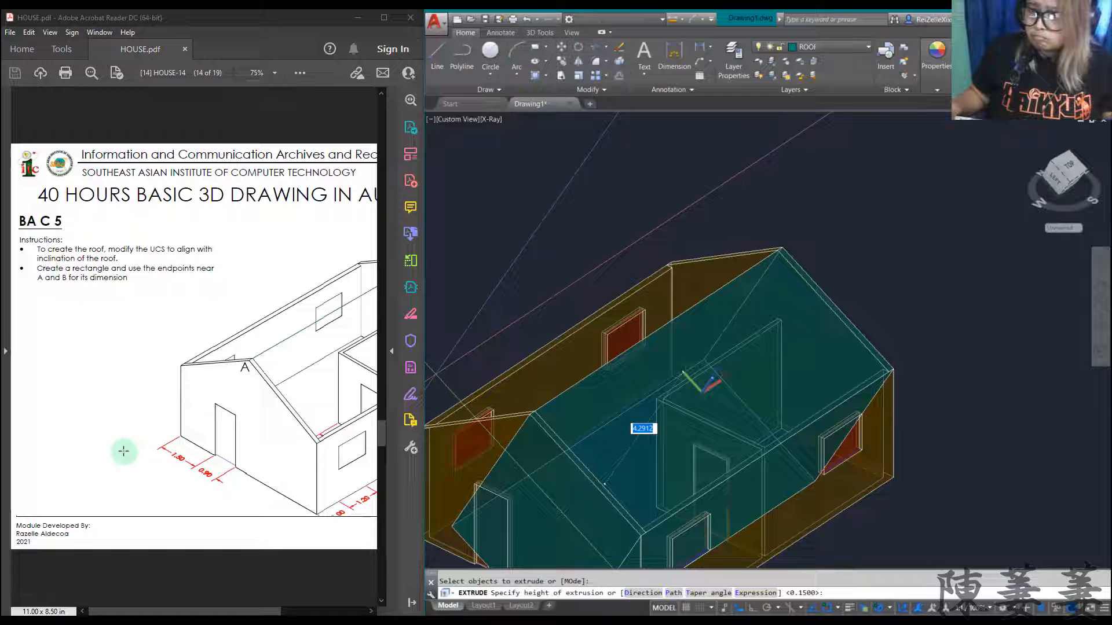
{"action": "scroll", "coordinate": [123, 451], "scroll_direction": "down", "scroll_amount": 1}
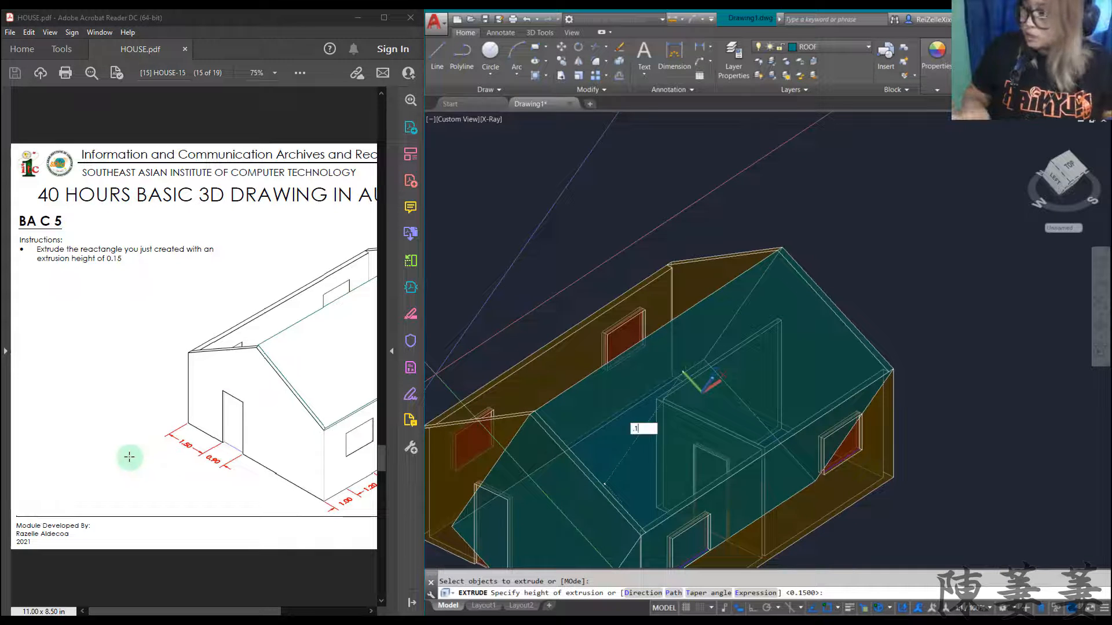
{"action": "key", "text": "Return"}
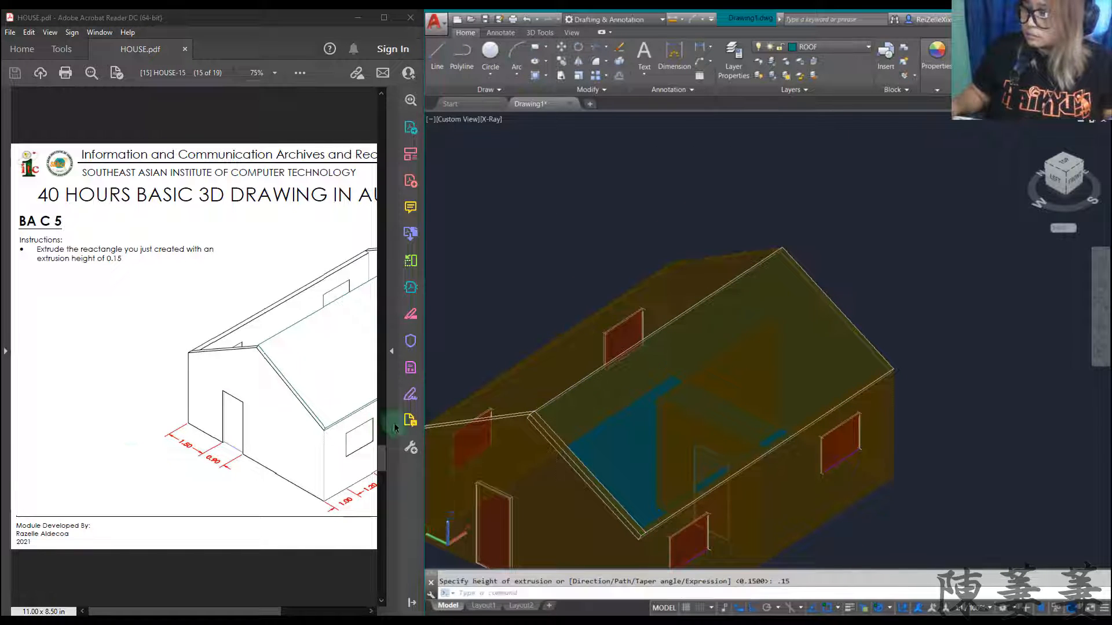
- Inspect the roof slab from another angle and undo its extrusion, leaving the sloped rectangle in place
{"action": "scroll", "coordinate": [526, 428], "scroll_direction": "up", "scroll_amount": 3}
{"action": "scroll", "coordinate": [529, 443], "scroll_direction": "down", "scroll_amount": 2}
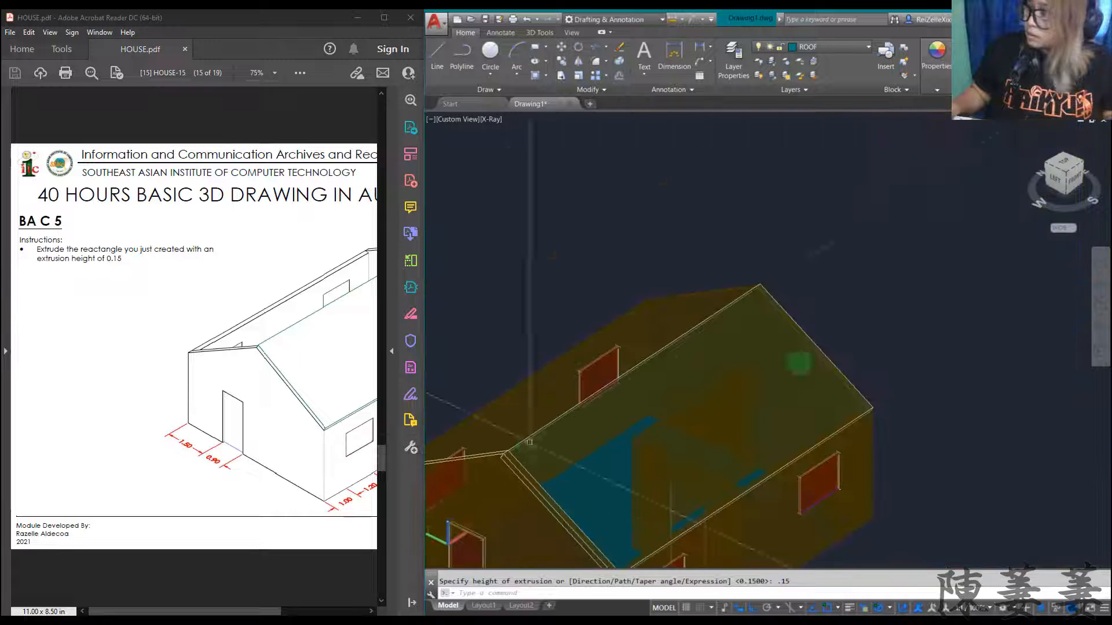
{"action": "left_click", "coordinate": [1100, 328]}
{"action": "left_click_drag", "start_coordinate": [675, 514], "coordinate": [699, 499]}
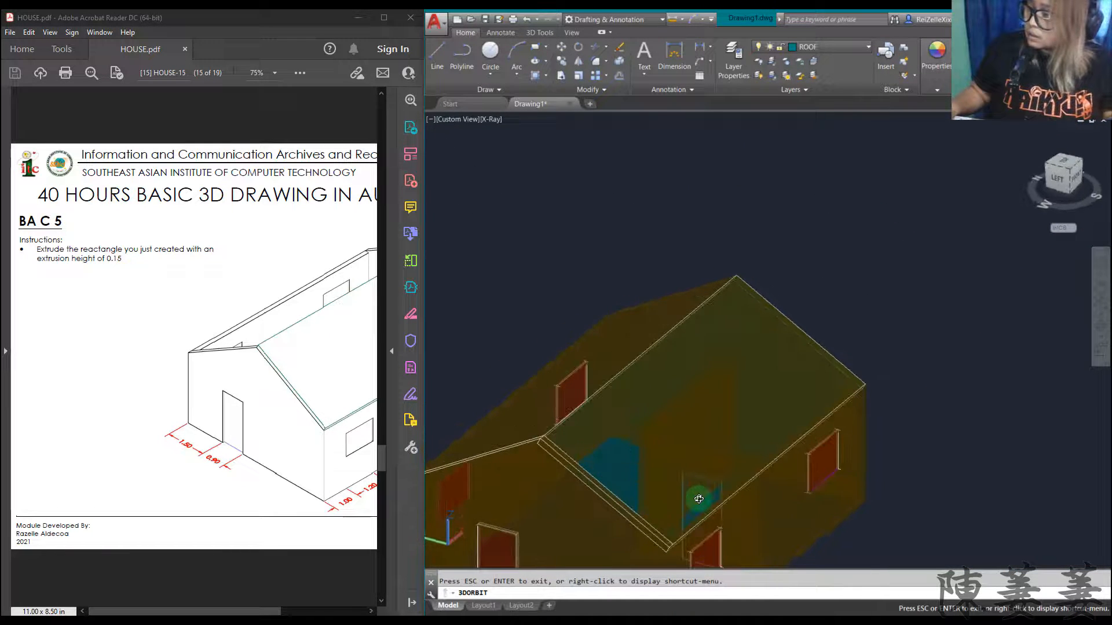
{"action": "key", "text": "Escape"}
{"action": "key", "text": "ctrl+z"}
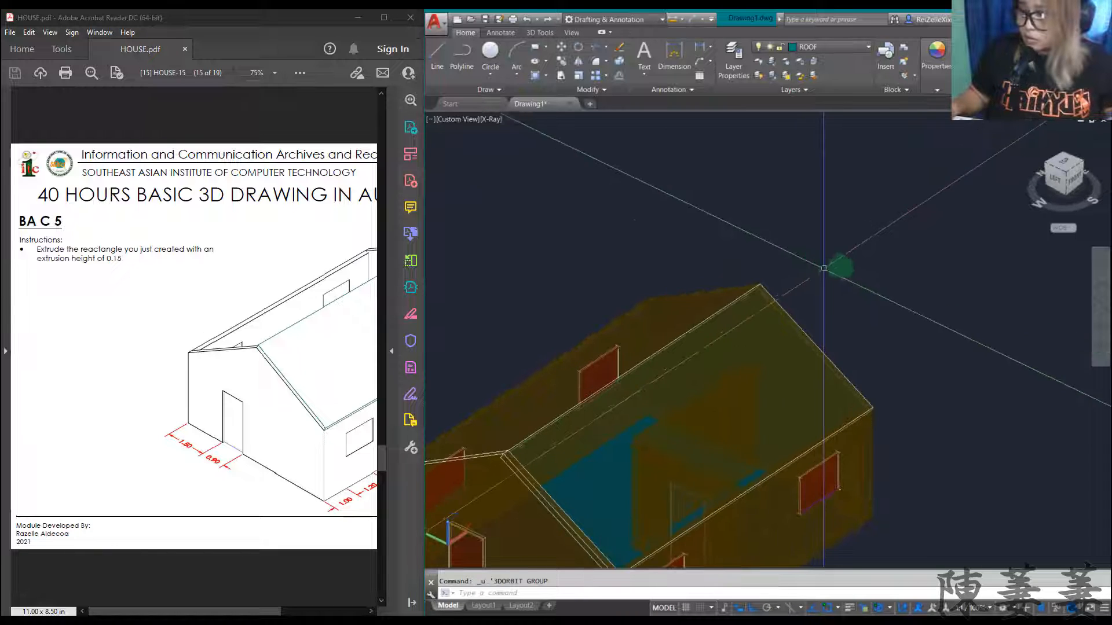
{"action": "key", "text": "ctrl+z"}
{"action": "key", "text": "ctrl+z"}
{"action": "key", "text": "ctrl+z"}
{"action": "key", "text": "ctrl+z"}
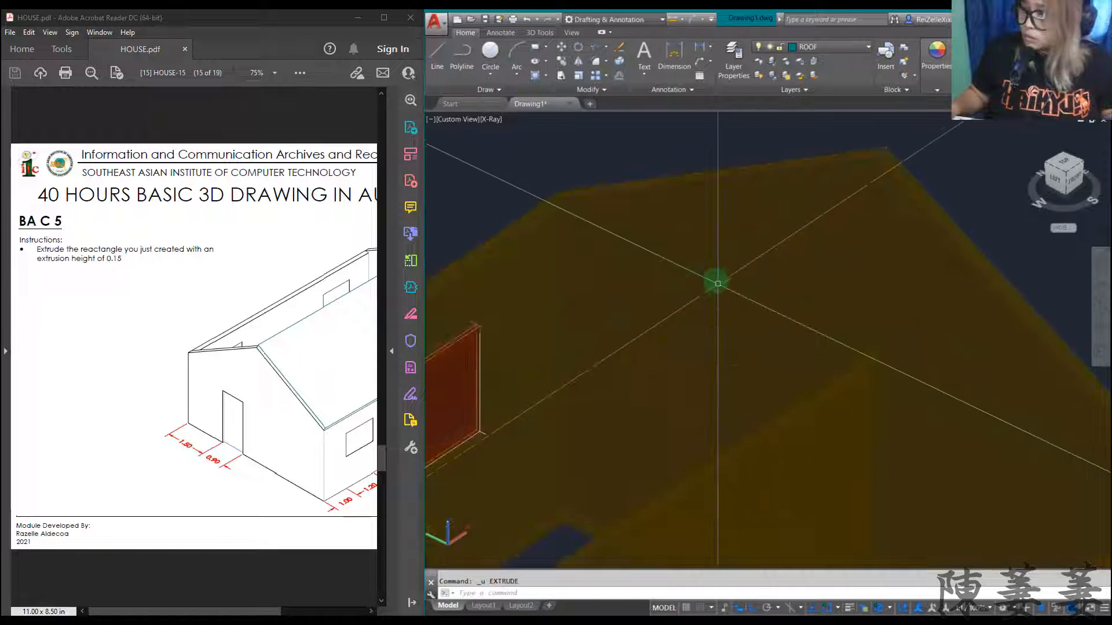
- Extrude the sloped roof rectangle by 0.15 outward, above the gable walls
{"action": "key", "text": "Return"}
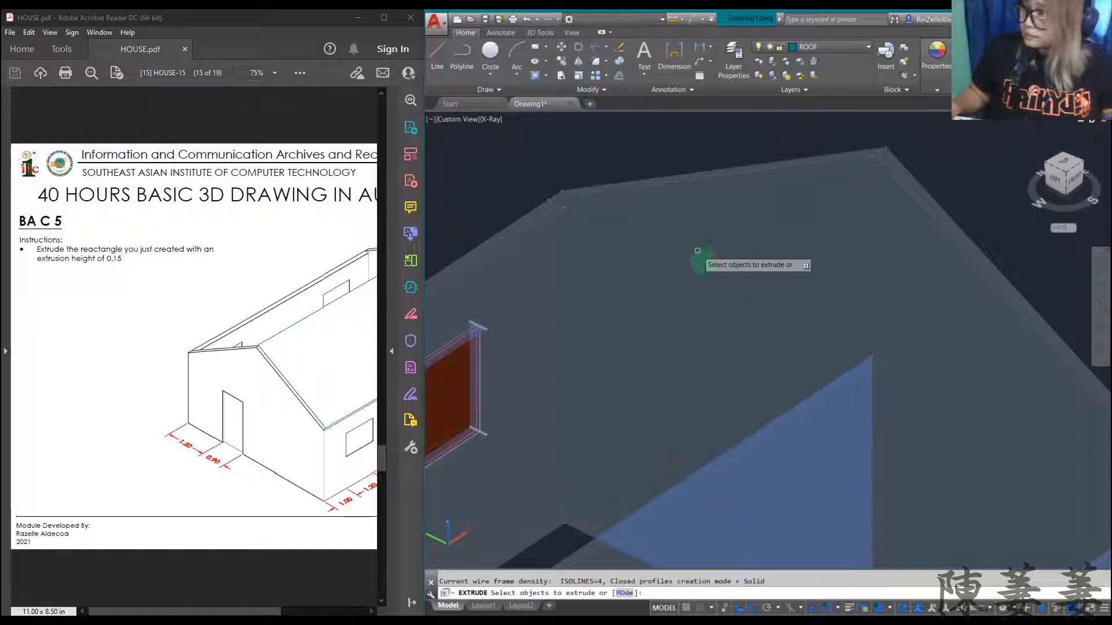
{"action": "left_click", "coordinate": [708, 262]}
{"action": "left_click", "coordinate": [759, 311]}
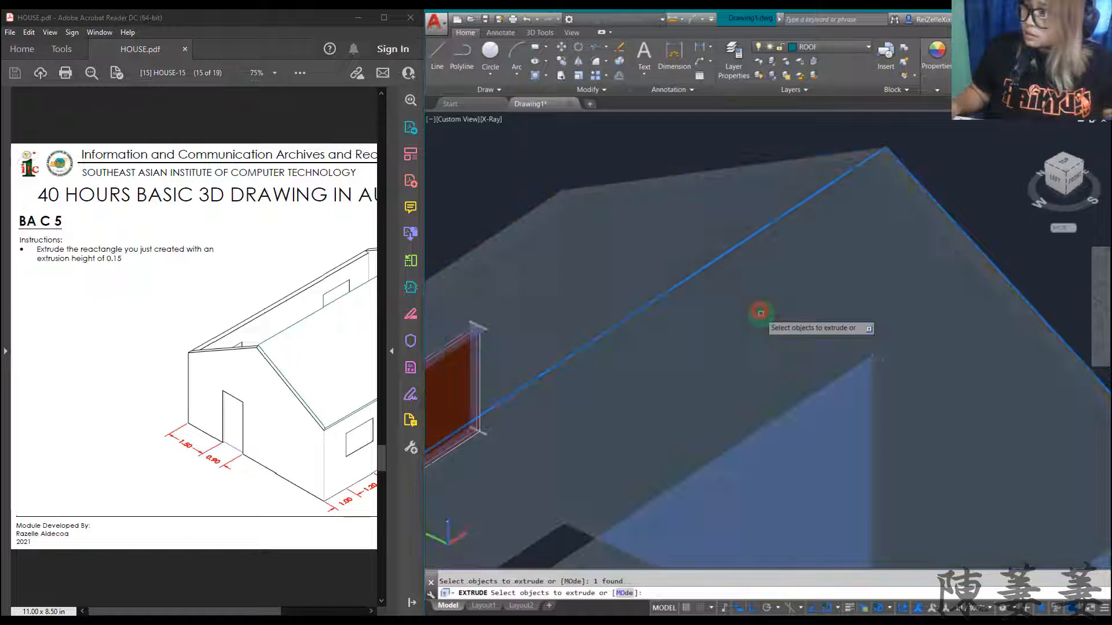
{"action": "key", "text": "Return"}
{"action": "scroll", "coordinate": [759, 312], "scroll_direction": "down", "scroll_amount": 5}
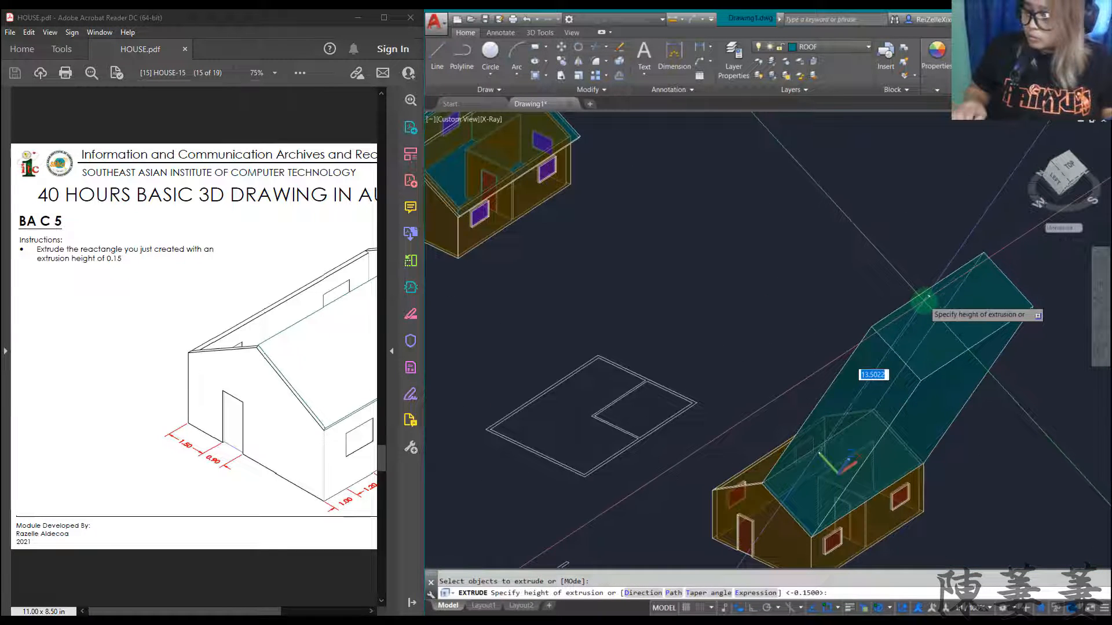
{"action": "key", "text": "Escape"}
{"action": "scroll", "coordinate": [834, 443], "scroll_direction": "up", "scroll_amount": 5}
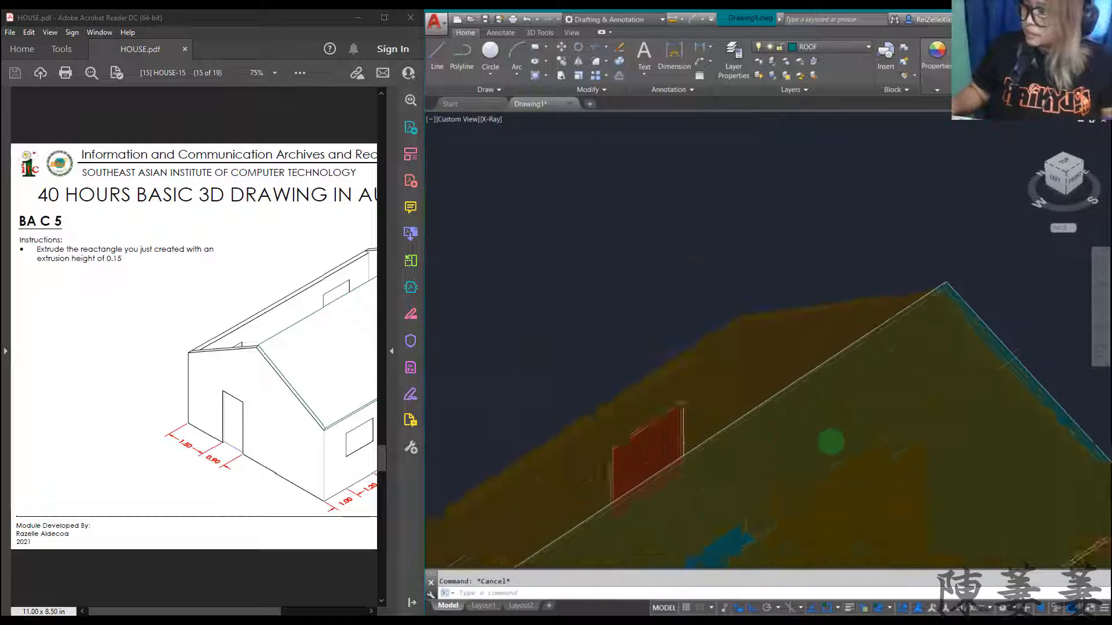
{"action": "scroll", "coordinate": [814, 437], "scroll_direction": "down", "scroll_amount": 5}
{"action": "scroll", "coordinate": [892, 458], "scroll_direction": "up", "scroll_amount": 5}
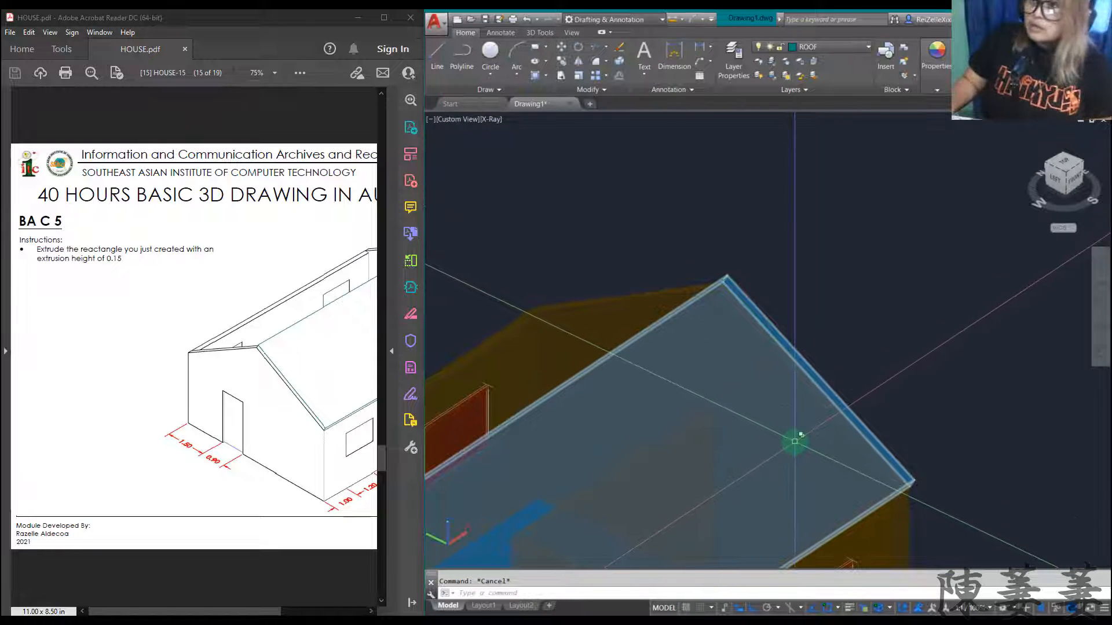
{"action": "scroll", "coordinate": [811, 351], "scroll_direction": "up", "scroll_amount": 3}
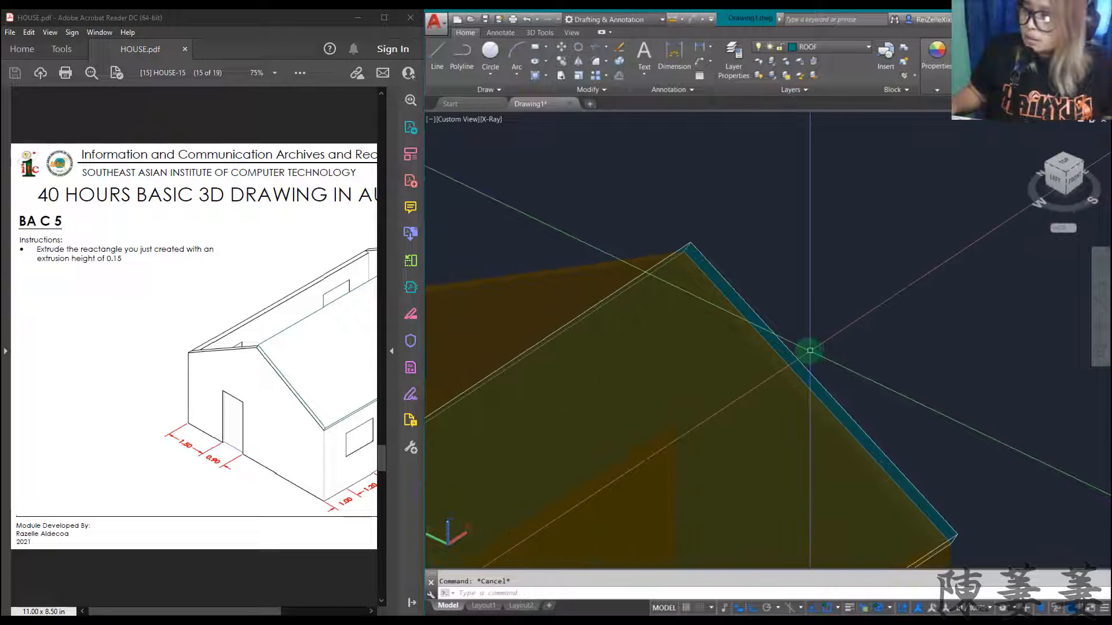
{"action": "scroll", "coordinate": [807, 354], "scroll_direction": "down", "scroll_amount": 4}
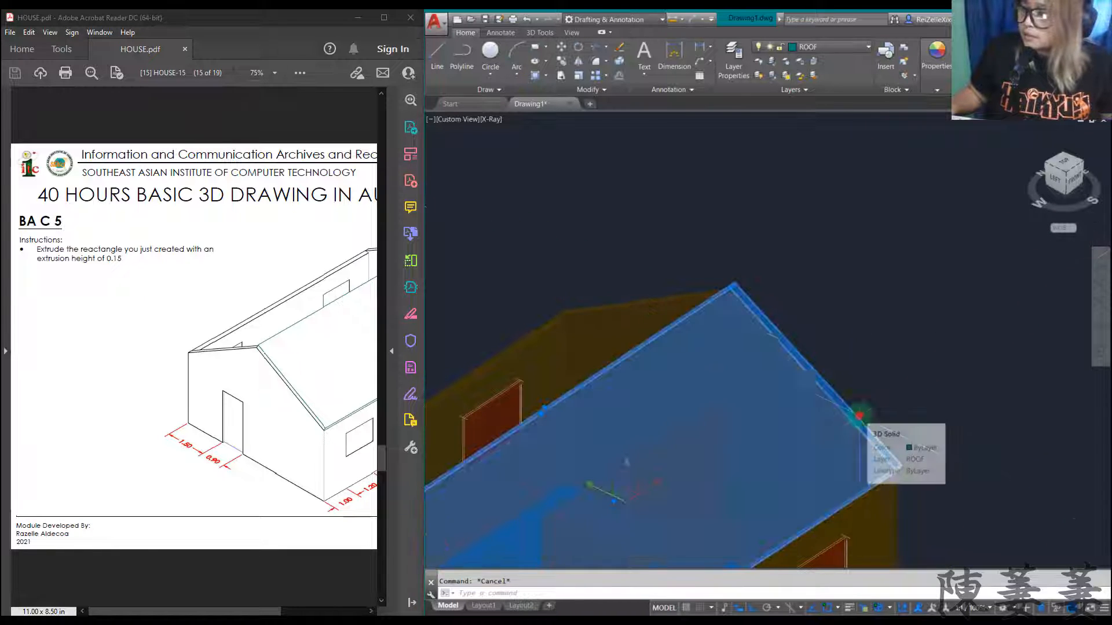
{"action": "left_click", "coordinate": [856, 416]}
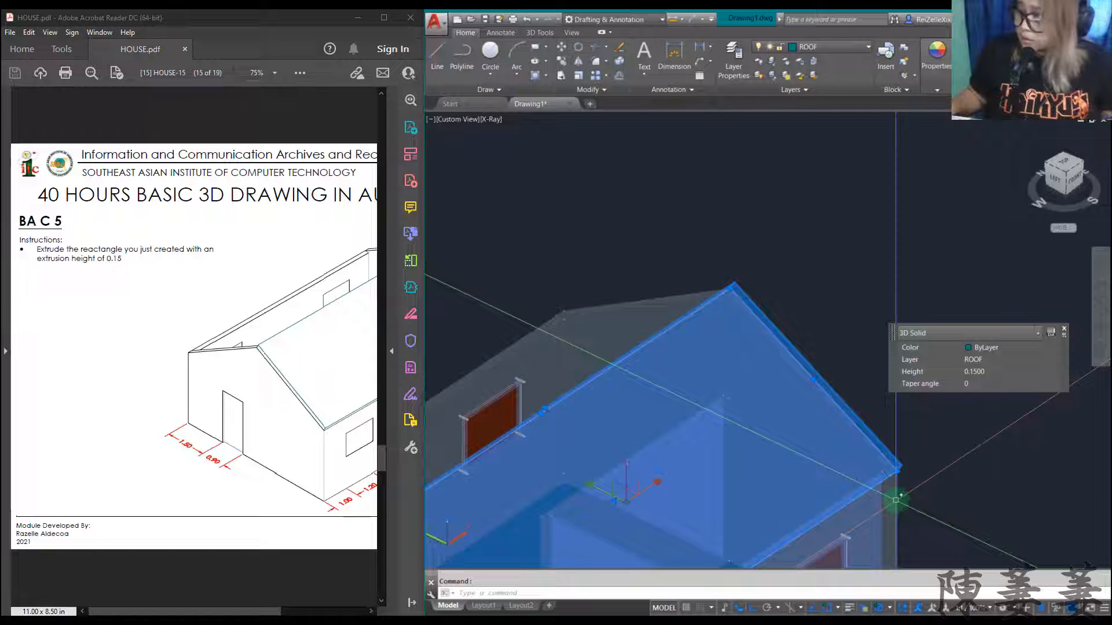
{"action": "type", "text": "co"}
{"action": "key", "text": "Return"}
{"action": "scroll", "coordinate": [740, 310], "scroll_direction": "up", "scroll_amount": 4}
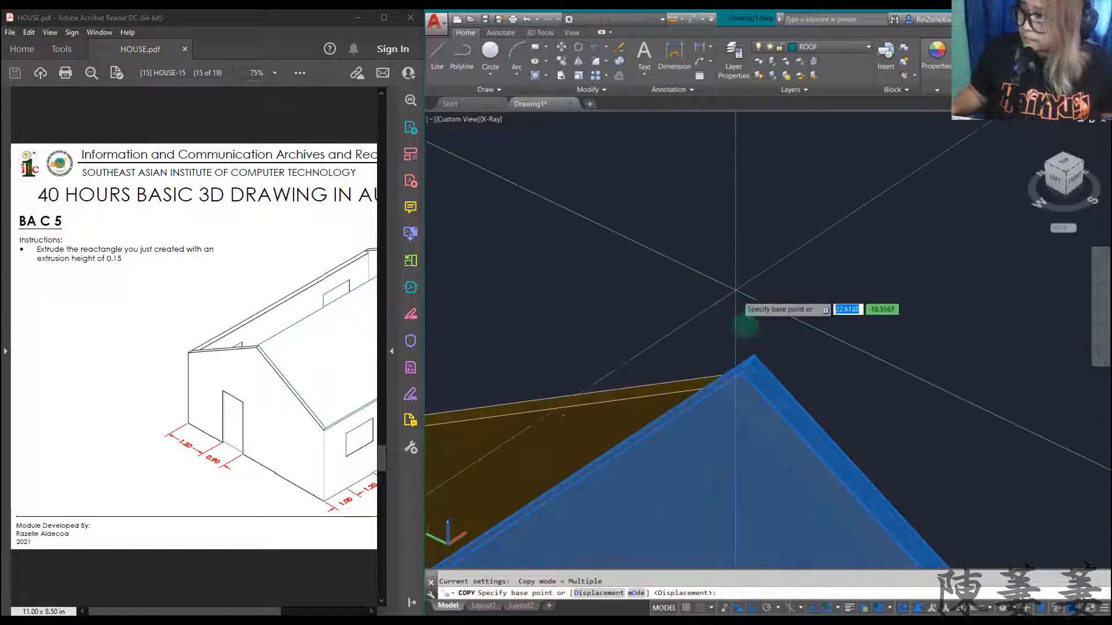
{"action": "left_click", "coordinate": [754, 354]}
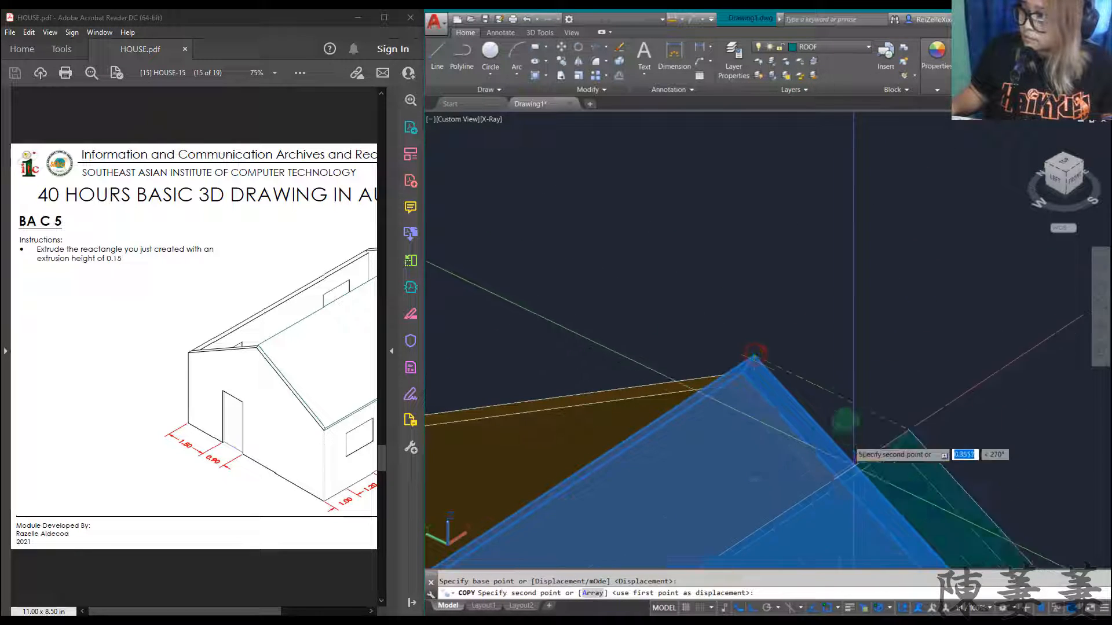
{"action": "scroll", "coordinate": [840, 399], "scroll_direction": "down", "scroll_amount": 2}
{"action": "scroll", "coordinate": [863, 428], "scroll_direction": "down", "scroll_amount": 3}
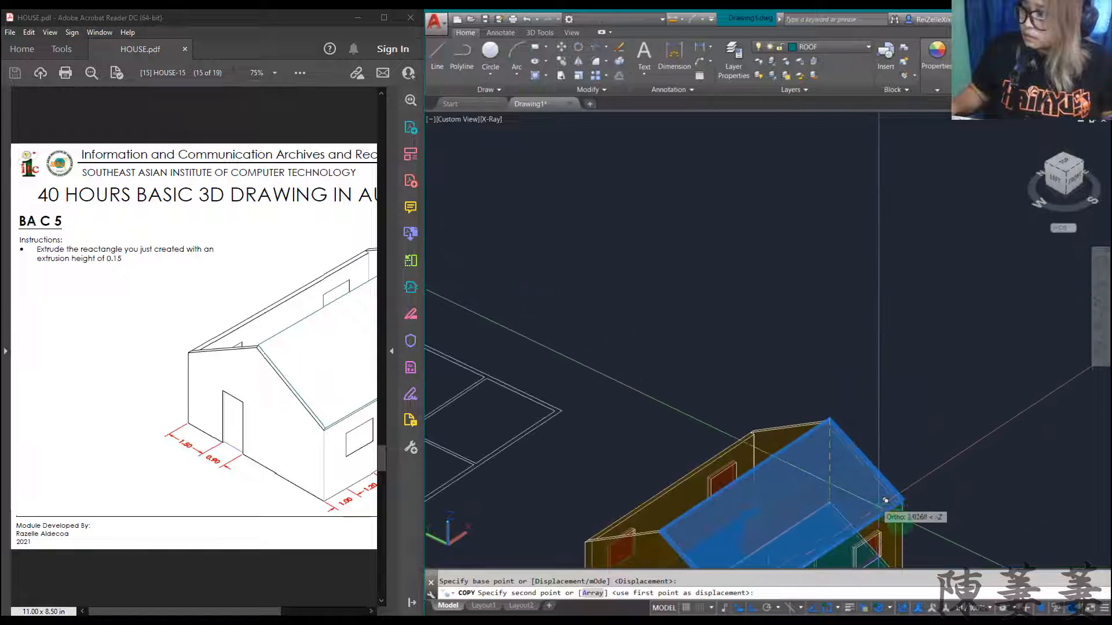
{"action": "scroll", "coordinate": [839, 475], "scroll_direction": "down", "scroll_amount": 5}
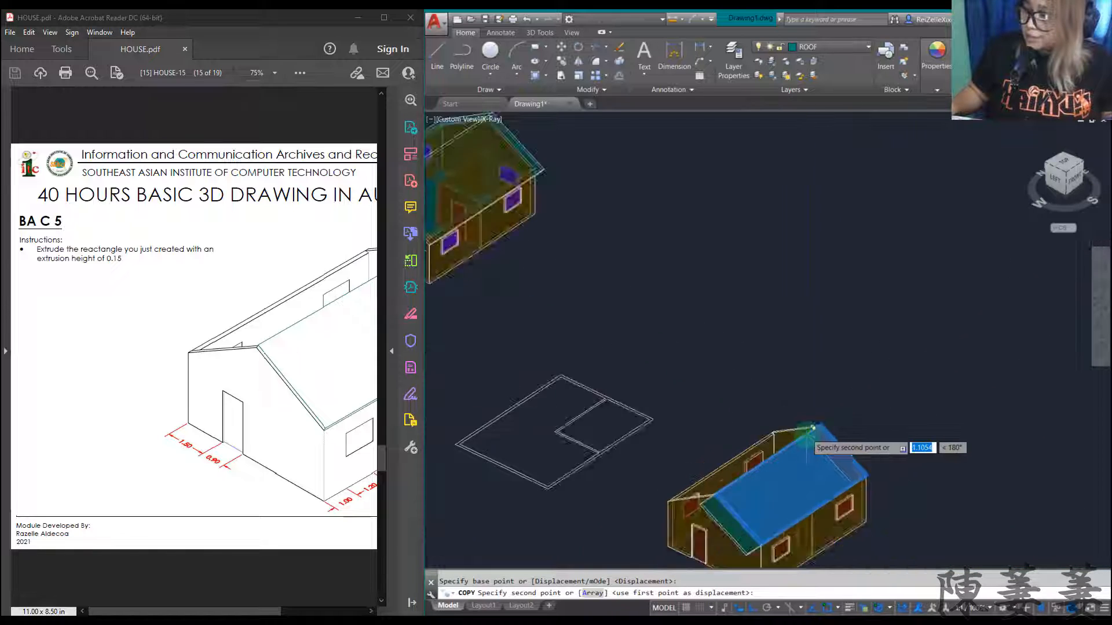
{"action": "scroll", "coordinate": [810, 470], "scroll_direction": "up", "scroll_amount": 3}
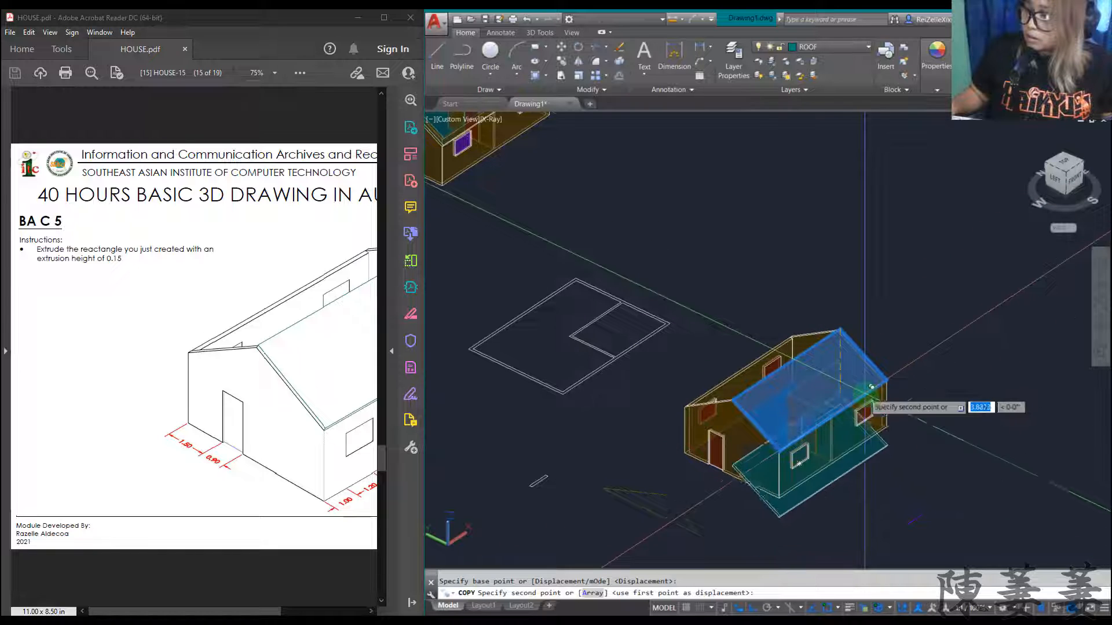
{"action": "scroll", "coordinate": [842, 369], "scroll_direction": "up", "scroll_amount": 5}
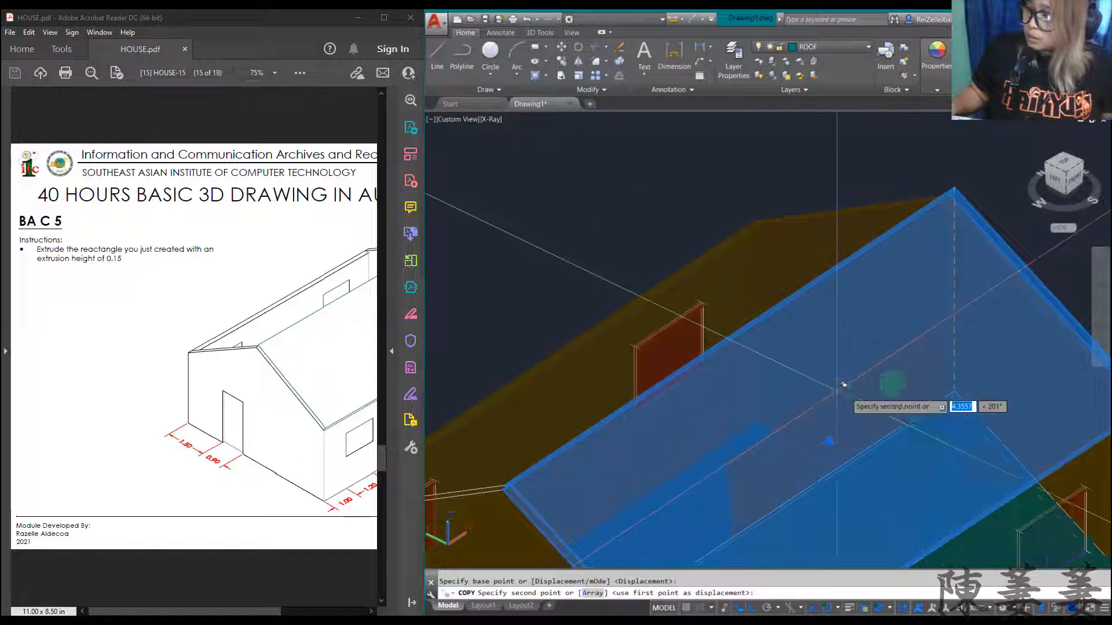
{"action": "middle_click_drag", "start_coordinate": [839, 475], "coordinate": [899, 296], "text": "shift"}
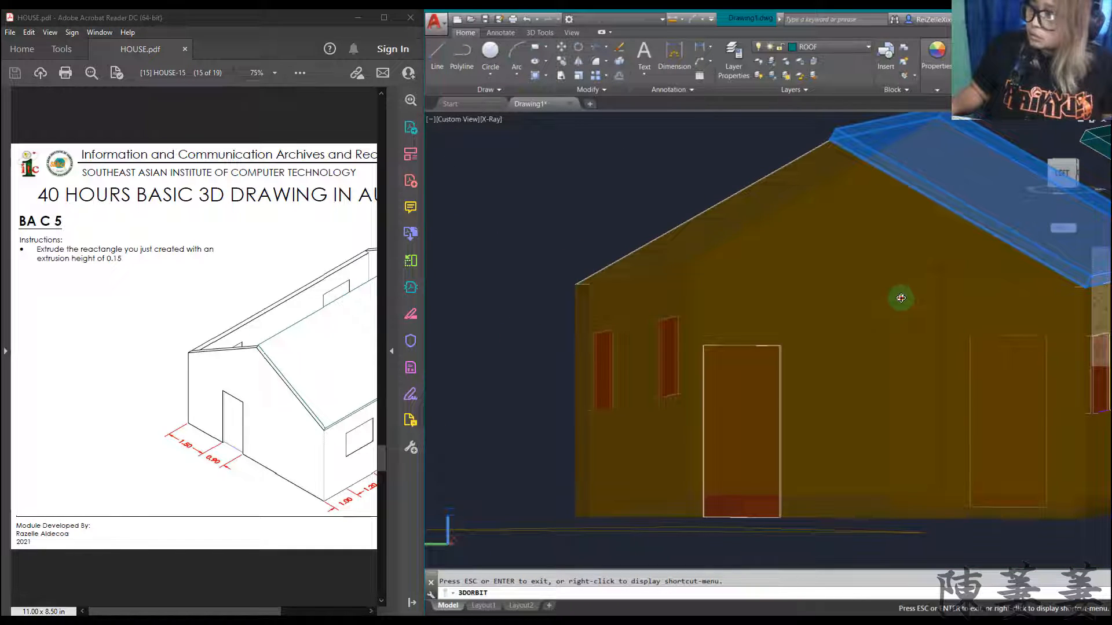
{"action": "key", "text": "Escape"}
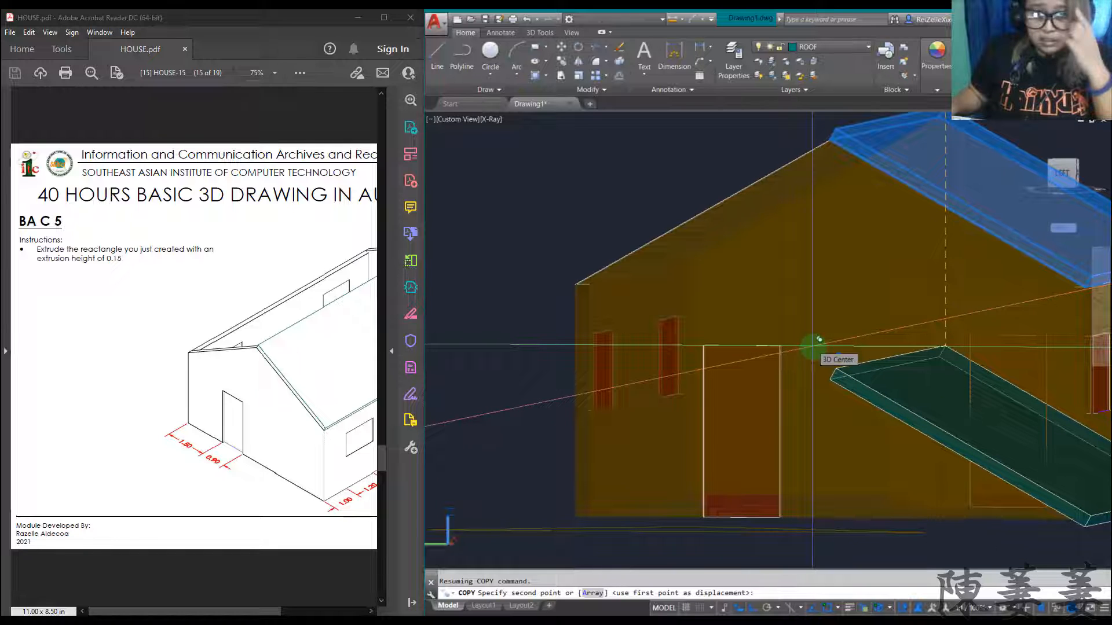
{"action": "key", "text": "Escape"}
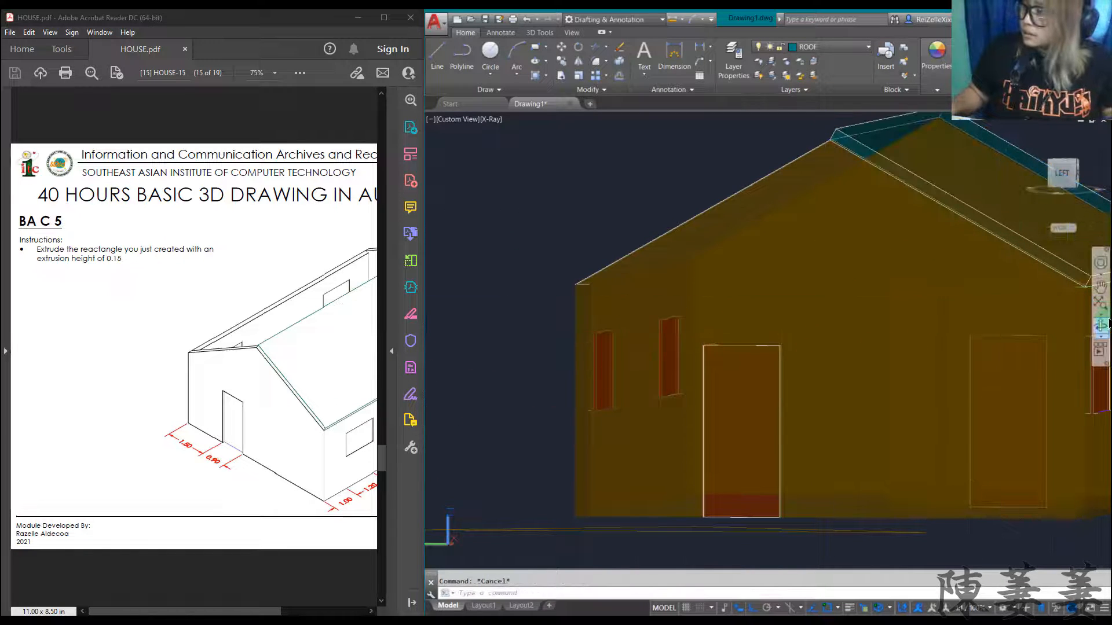
- Align the UCS with the upper face of the sloped roof slab
{"action": "left_click", "coordinate": [1101, 325]}
{"action": "left_click_drag", "start_coordinate": [1022, 340], "coordinate": [873, 422]}
{"action": "key", "text": "Escape"}
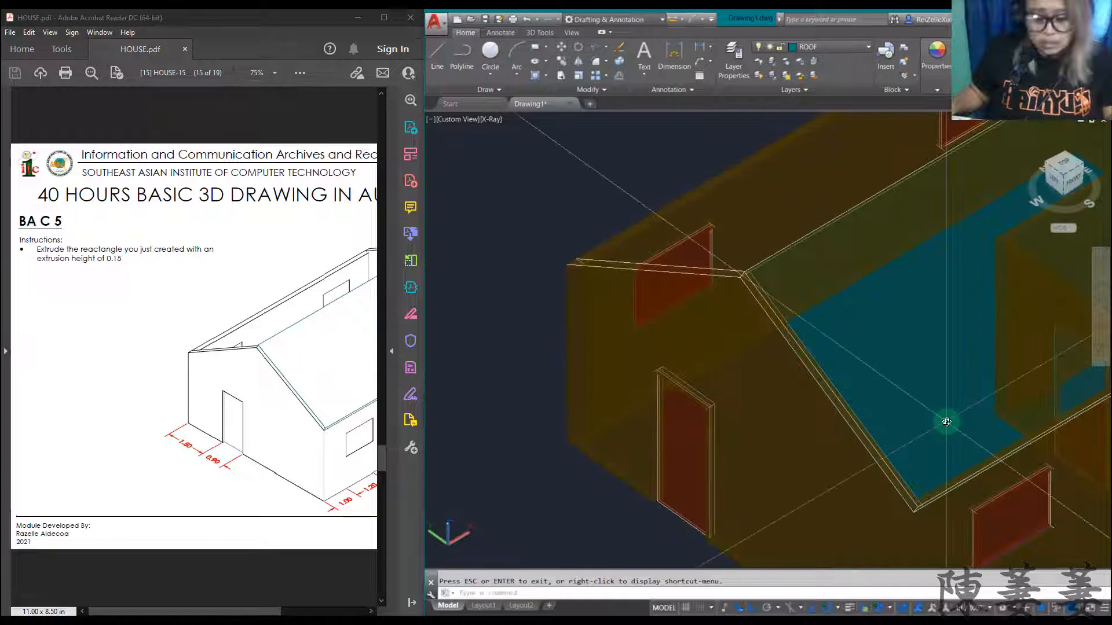
{"action": "key", "text": "Escape"}
{"action": "type", "text": "ucs"}
{"action": "key", "text": "Return"}
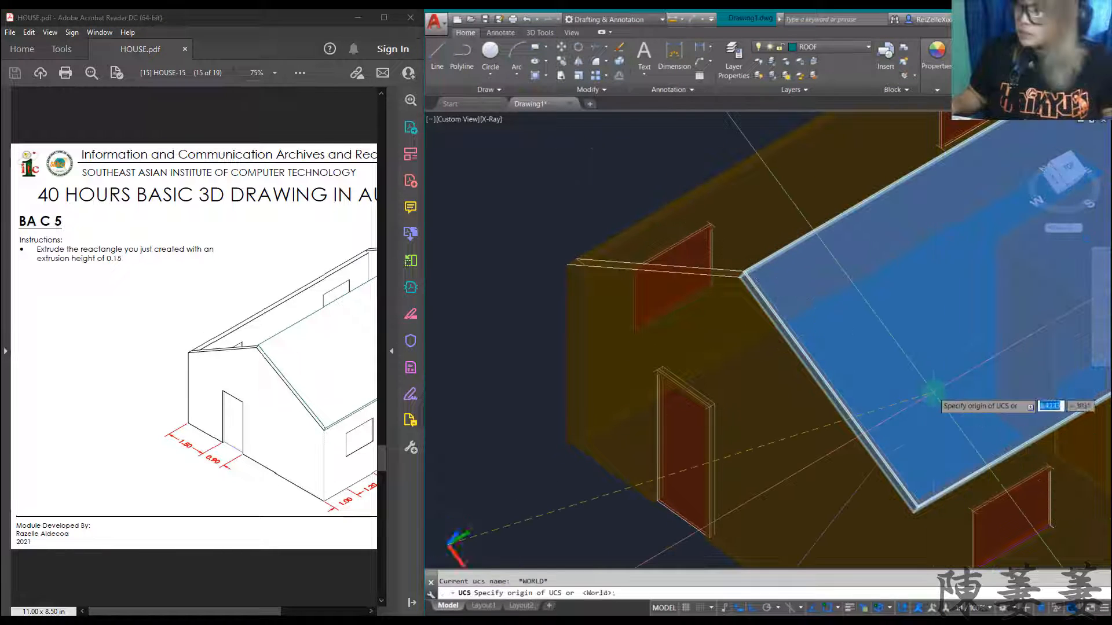
{"action": "type", "text": "F"}
{"action": "key", "text": "Return"}
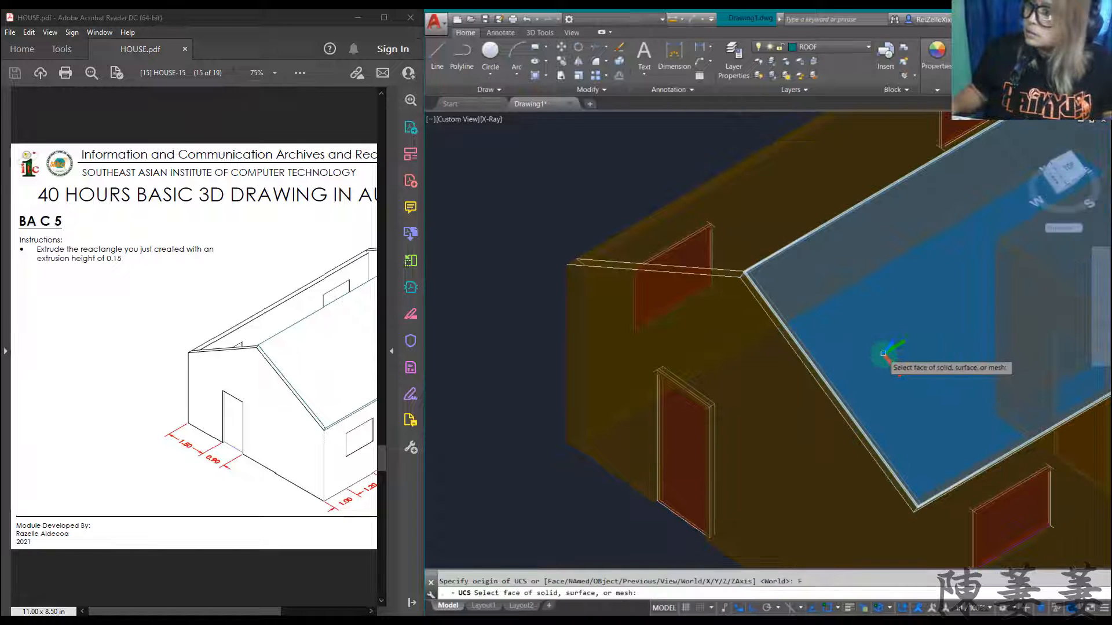
{"action": "left_click", "coordinate": [854, 337]}
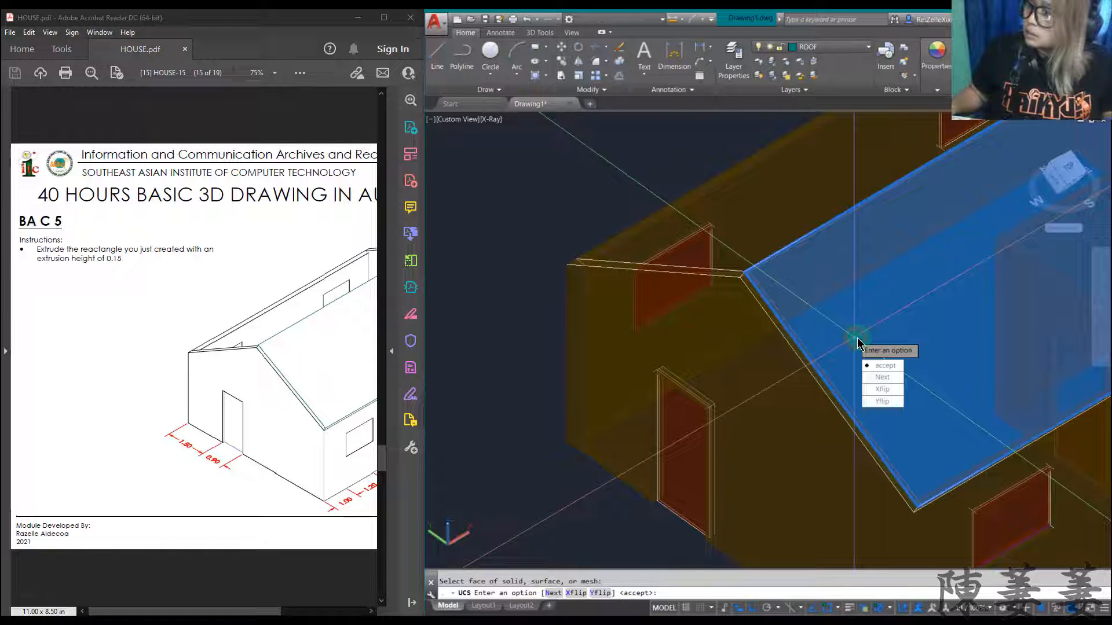
{"action": "key", "text": "Return"}
- Copy the roof slab 0.3 down the slope so it extends past the eave
{"action": "scroll", "coordinate": [857, 337], "scroll_direction": "down", "scroll_amount": 6}
{"action": "scroll", "coordinate": [983, 291], "scroll_direction": "up", "scroll_amount": 3}
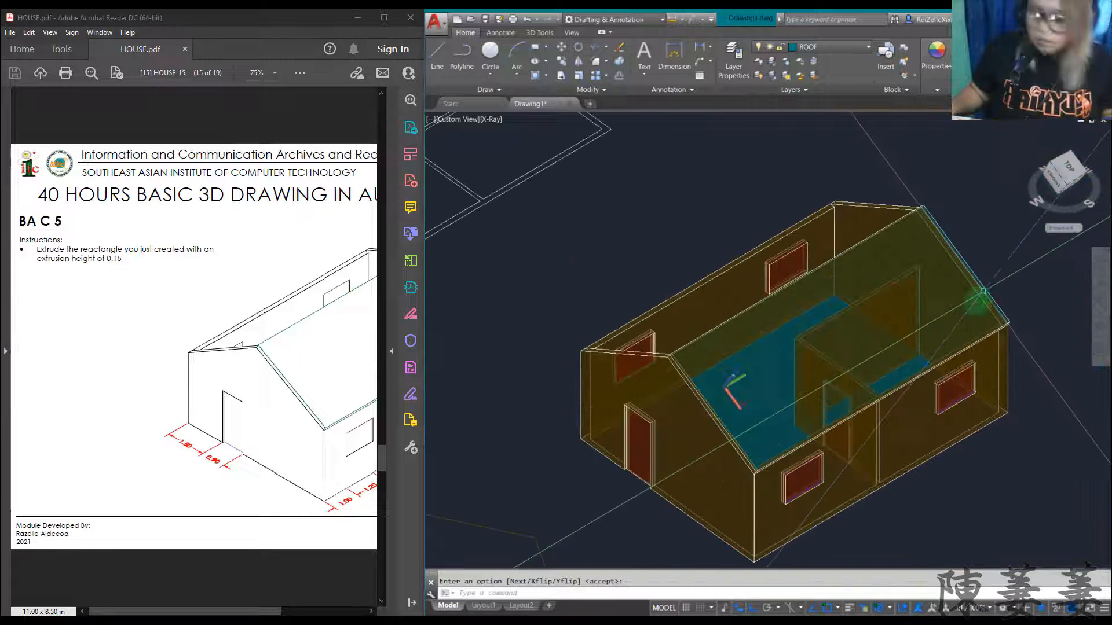
{"action": "key", "text": "Return"}
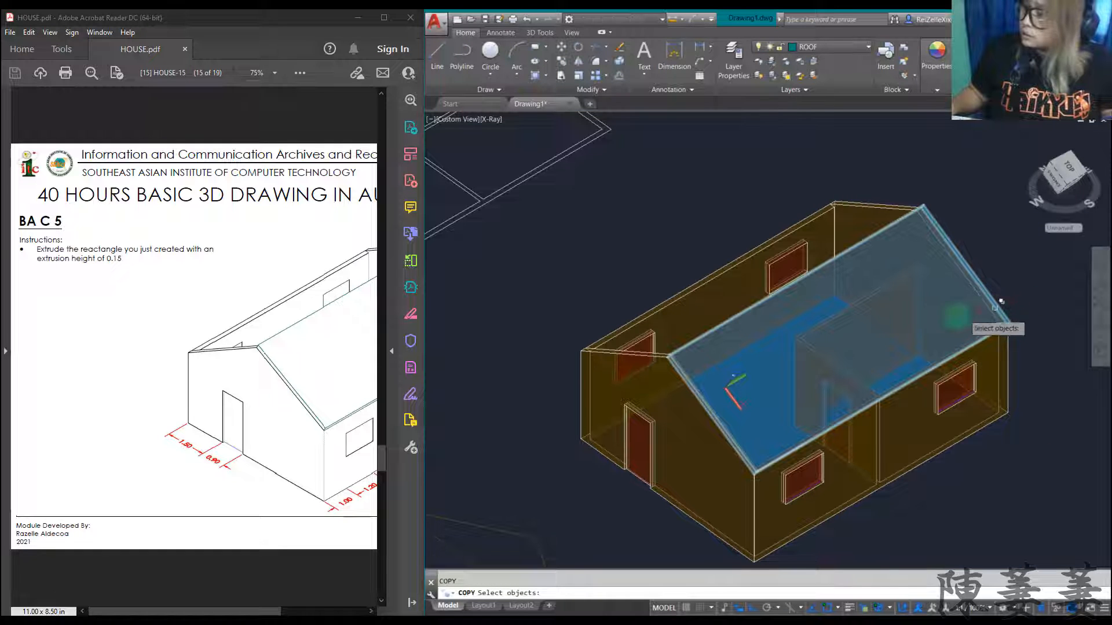
{"action": "left_click", "coordinate": [932, 212]}
{"action": "key", "text": "Return"}
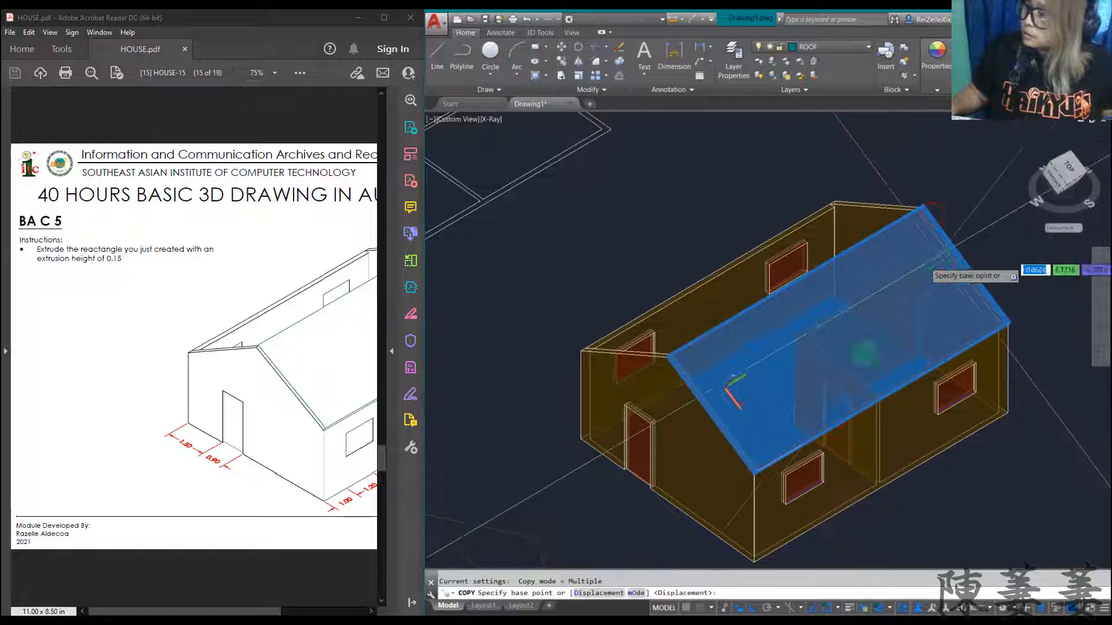
{"action": "scroll", "coordinate": [769, 457], "scroll_direction": "up", "scroll_amount": 5}
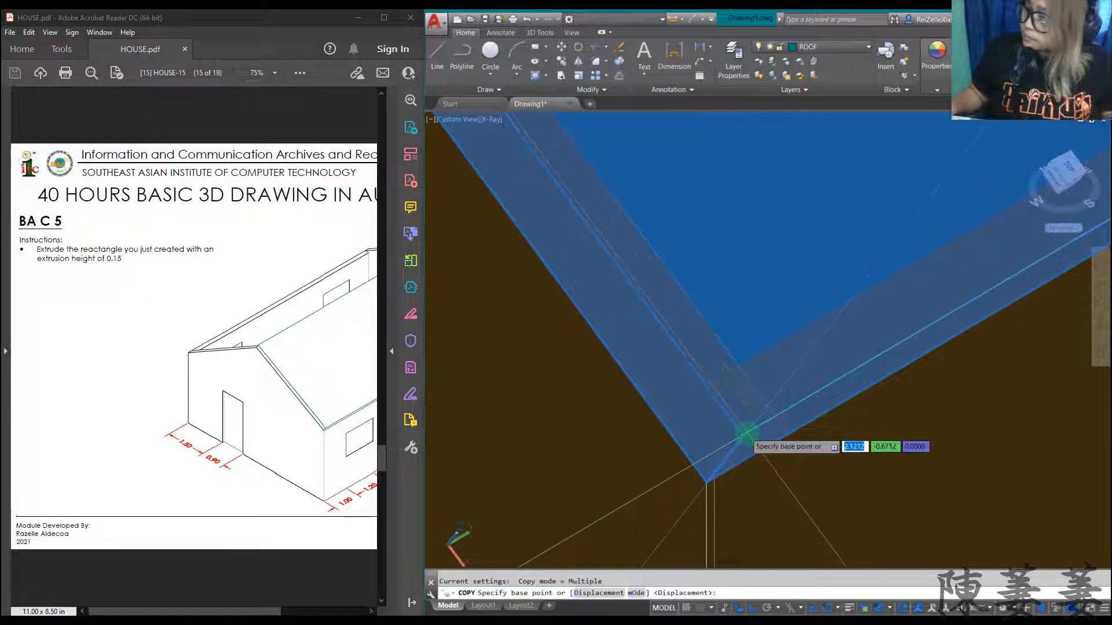
{"action": "left_click", "coordinate": [744, 434]}
{"action": "scroll", "coordinate": [770, 463], "scroll_direction": "down", "scroll_amount": 2}
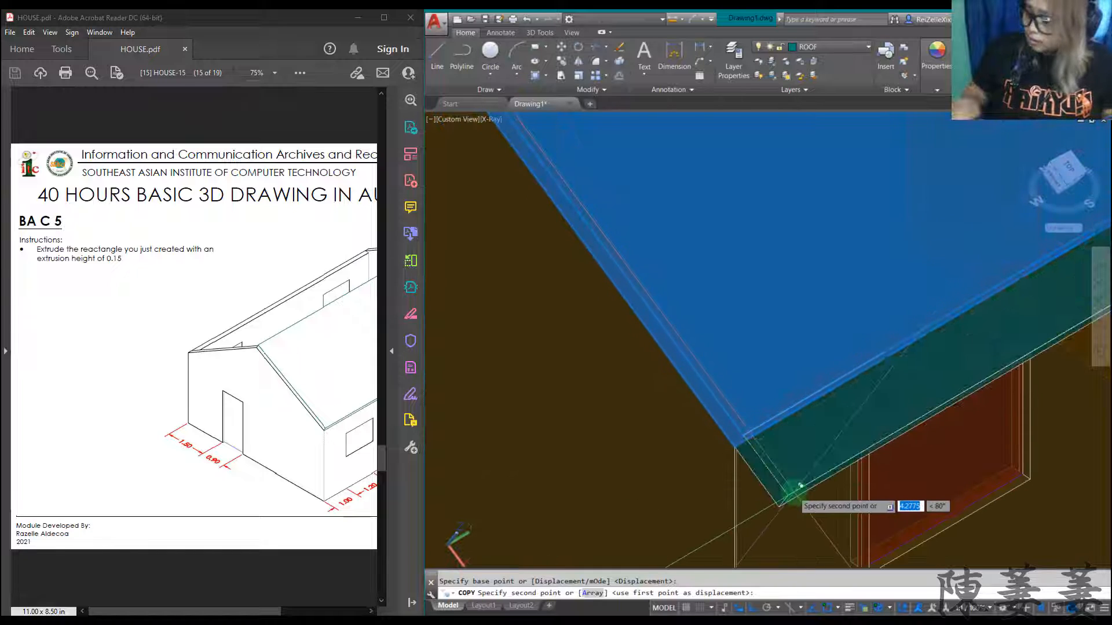
{"action": "type", "text": ".3"}
{"action": "key", "text": "Return"}
- Place a second copy of the roof slab 0.3 up the slope, past the ridge, and end the copying
{"action": "scroll", "coordinate": [794, 492], "scroll_direction": "down", "scroll_amount": 4}
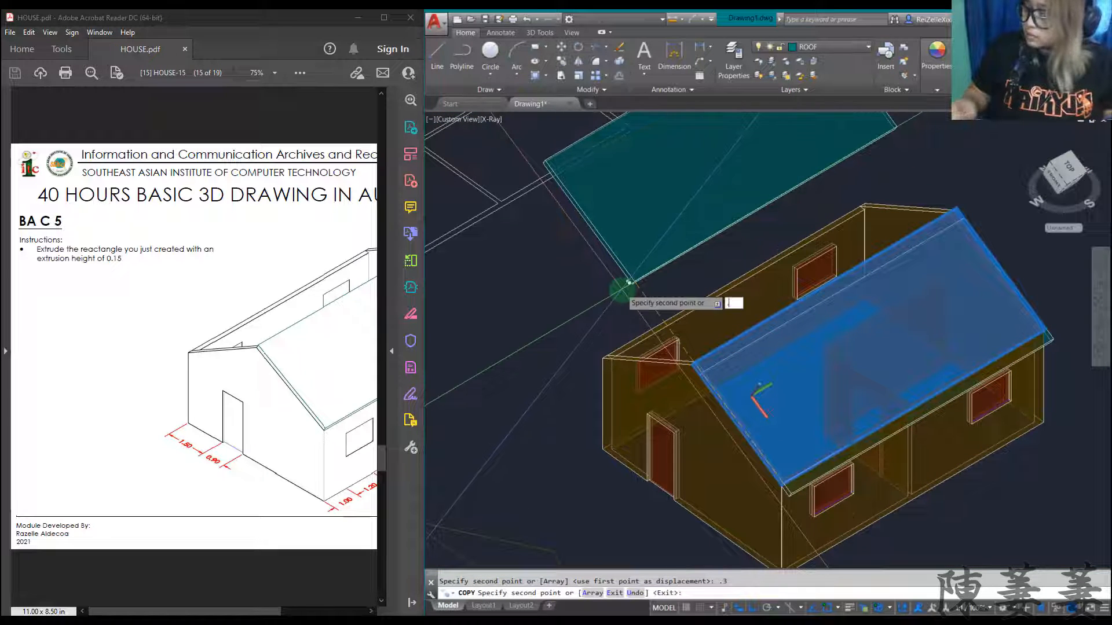
{"action": "type", "text": ".3"}
{"action": "key", "text": "Return"}
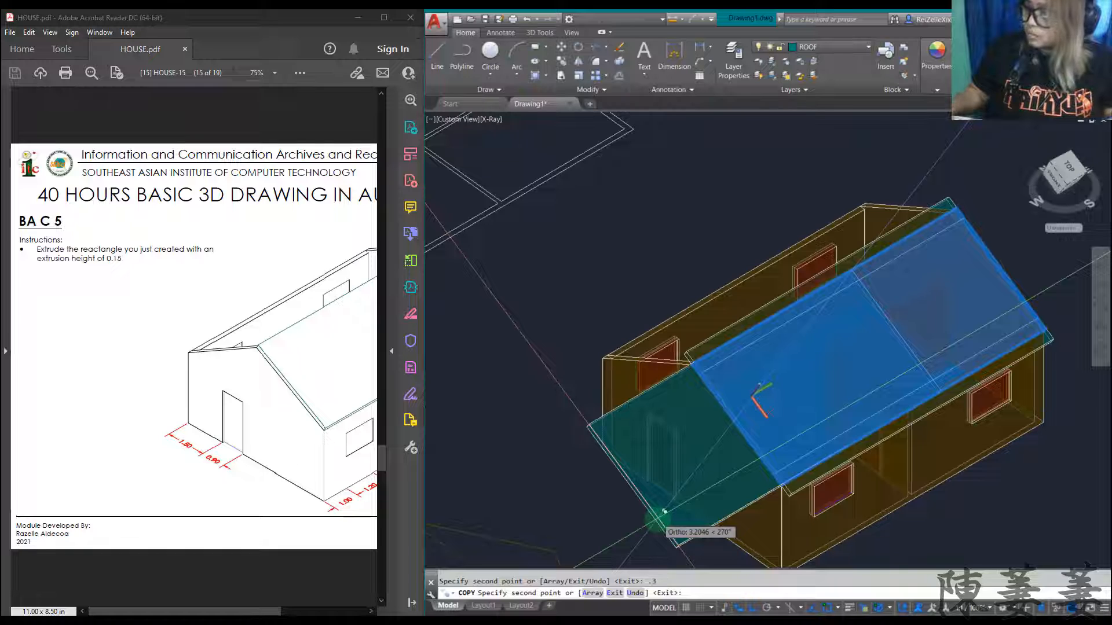
{"action": "key", "text": "Escape"}
- Unite the original roof slab and its two offset copies into one solid
{"action": "scroll", "coordinate": [926, 310], "scroll_direction": "up", "scroll_amount": 6}
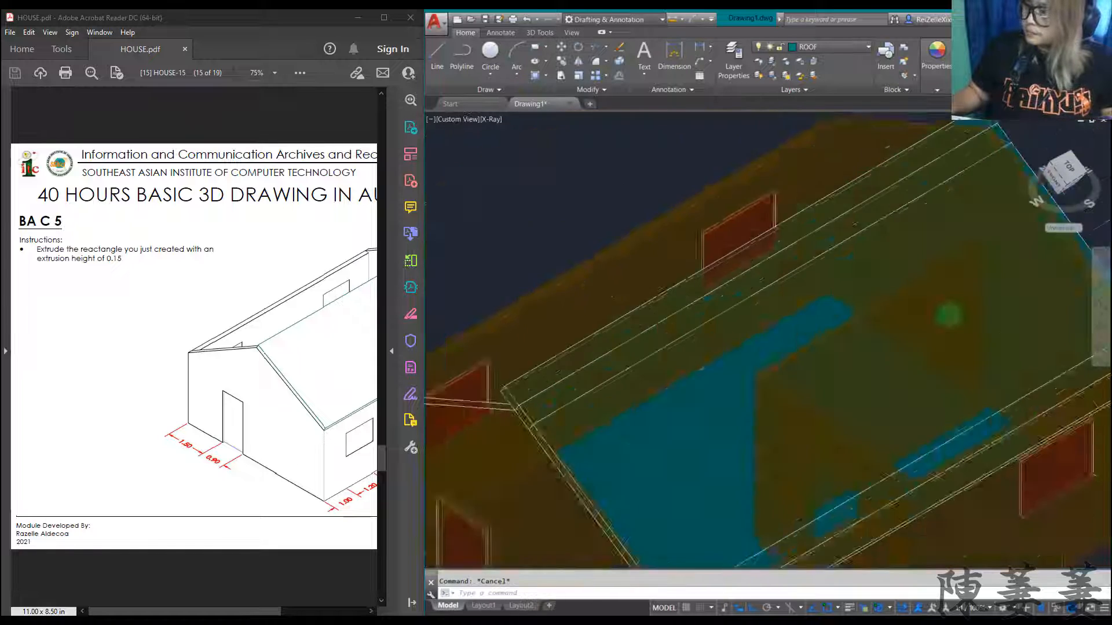
{"action": "scroll", "coordinate": [948, 315], "scroll_direction": "down", "scroll_amount": 6}
{"action": "scroll", "coordinate": [930, 235], "scroll_direction": "up", "scroll_amount": 6}
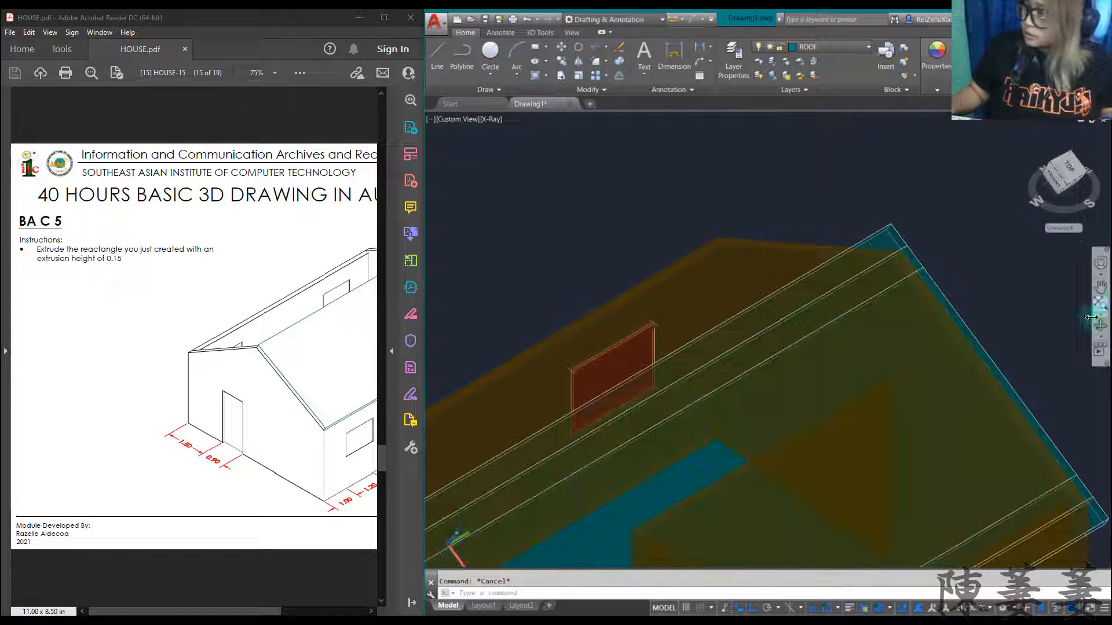
{"action": "left_click", "coordinate": [1099, 325]}
{"action": "left_click_drag", "start_coordinate": [1019, 373], "coordinate": [1031, 349]}
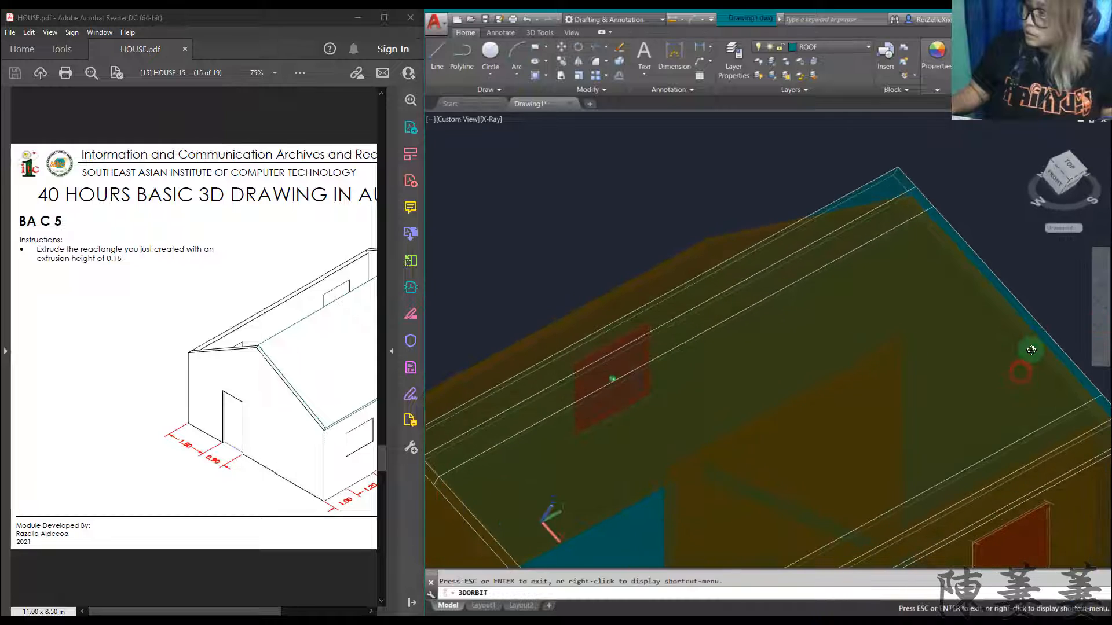
{"action": "key", "text": "Escape"}
{"action": "left_click", "coordinate": [1026, 345]}
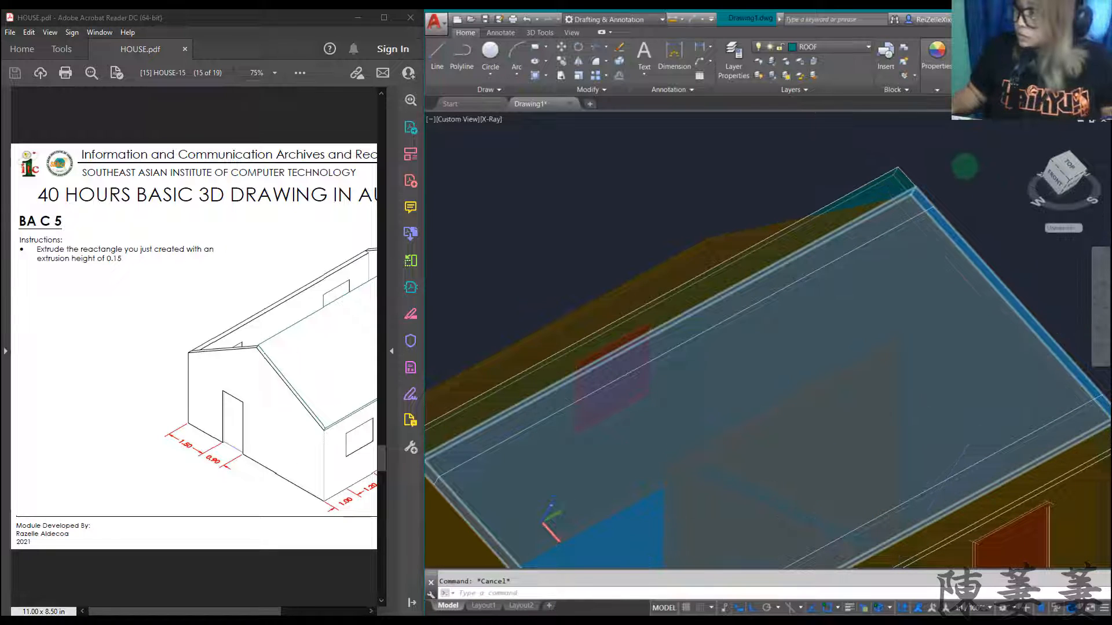
{"action": "type", "text": "uni"}
{"action": "key", "text": "Return"}
{"action": "left_click", "coordinate": [906, 171]}
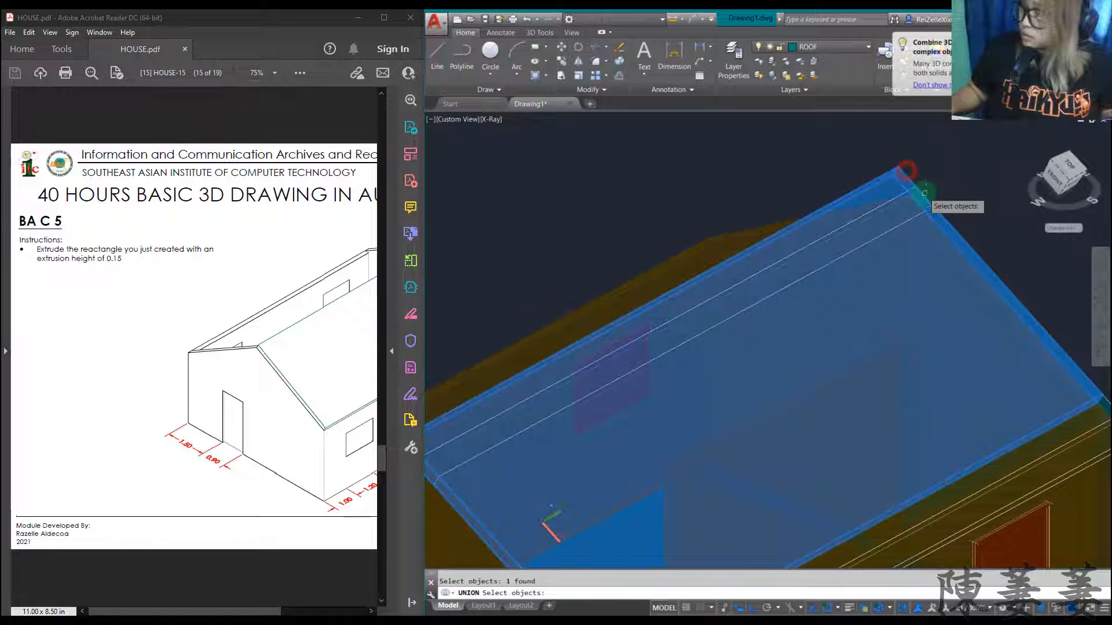
{"action": "left_click", "coordinate": [907, 171]}
{"action": "left_click", "coordinate": [973, 235]}
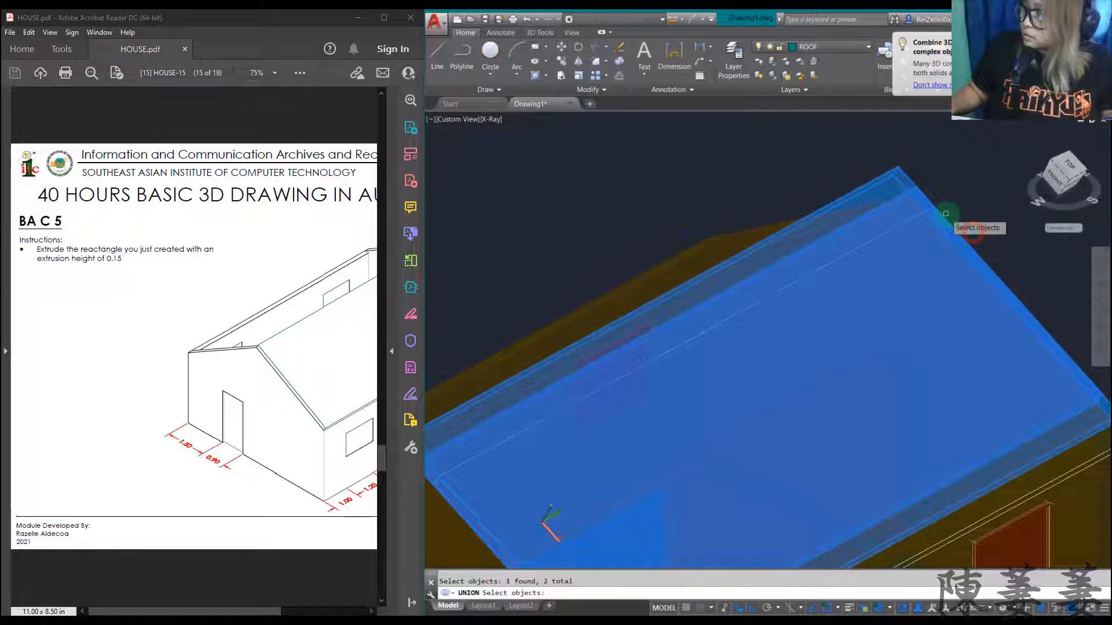
{"action": "left_click", "coordinate": [945, 213]}
{"action": "left_click", "coordinate": [1006, 262]}
{"action": "key", "text": "Return"}
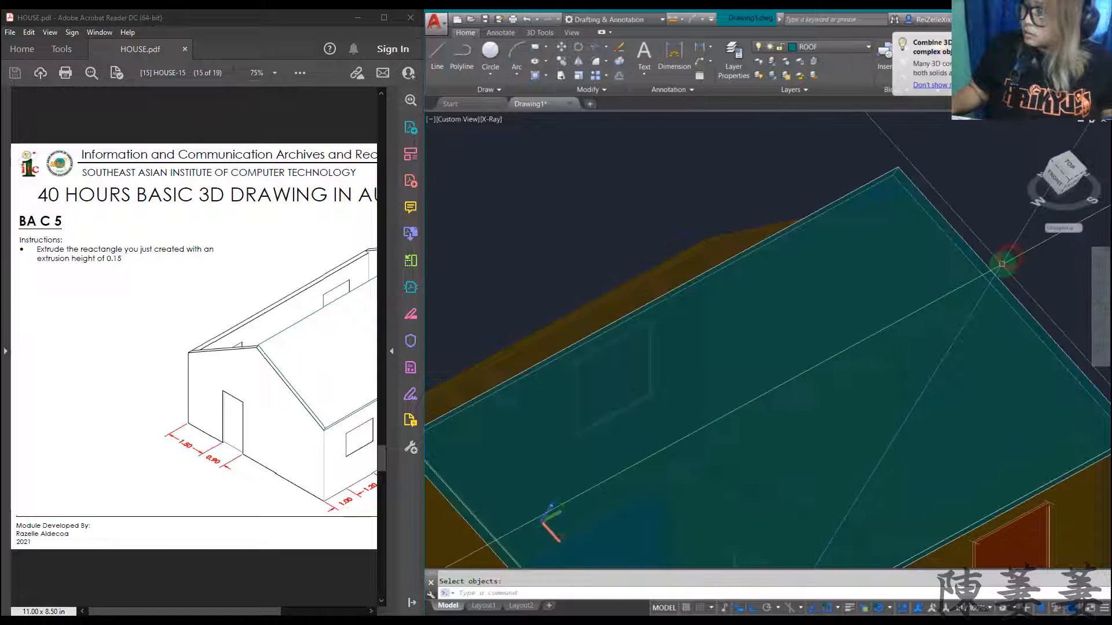
- Copy the united roof slab 0.3 along the ridge direction, using its upper front corner as the base point
{"action": "scroll", "coordinate": [1002, 263], "scroll_direction": "down", "scroll_amount": 5}
{"action": "scroll", "coordinate": [950, 227], "scroll_direction": "up", "scroll_amount": 5}
{"action": "left_click", "coordinate": [950, 227]}
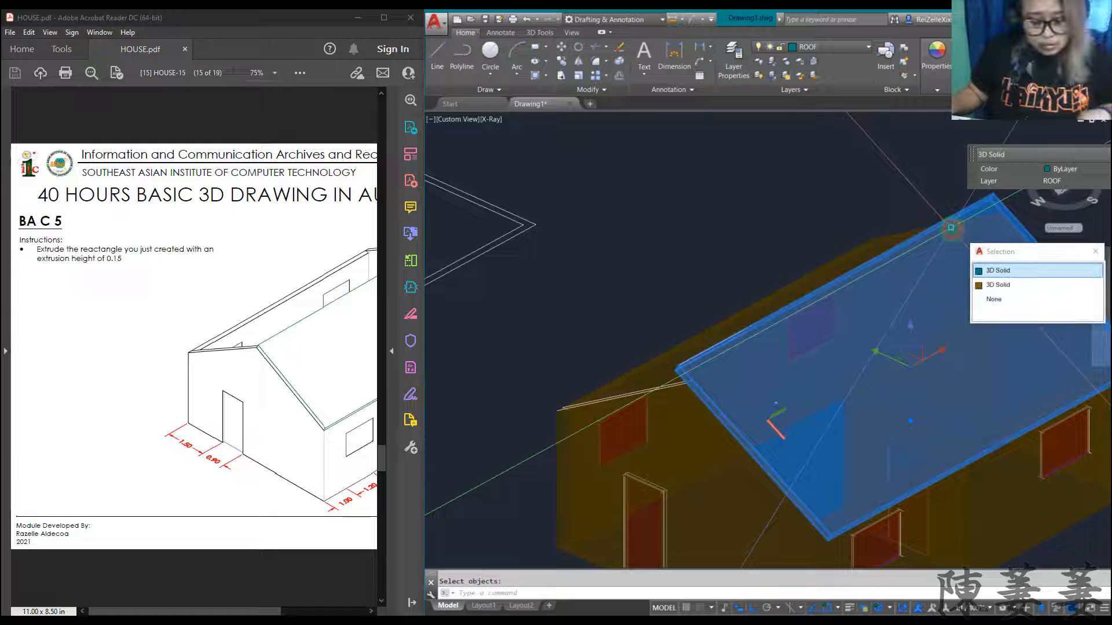
{"action": "type", "text": "co"}
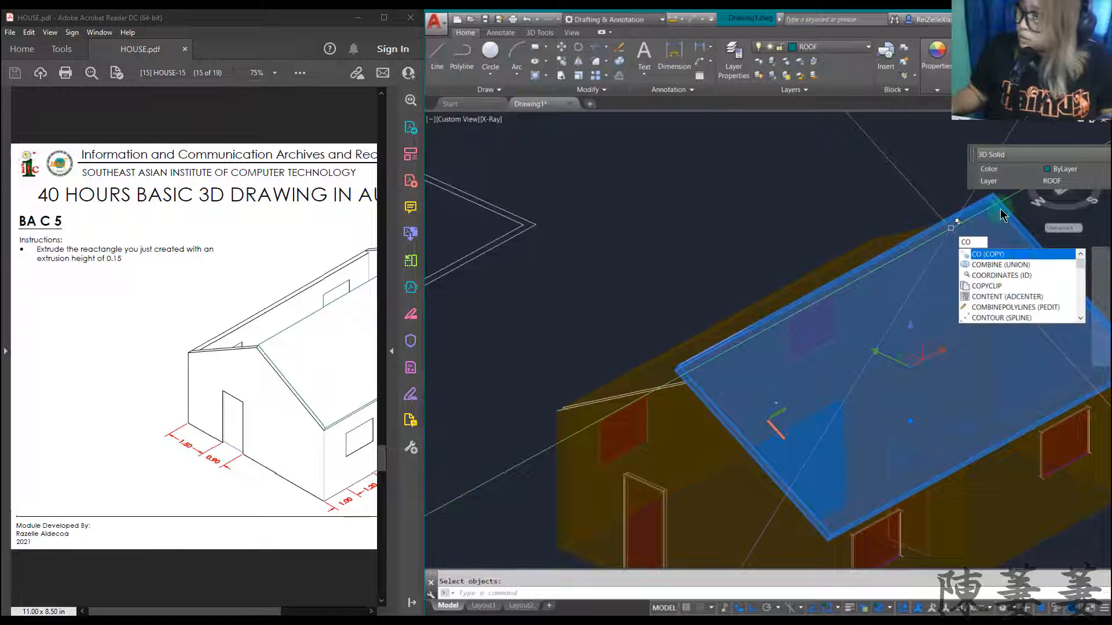
{"action": "key", "text": "Return"}
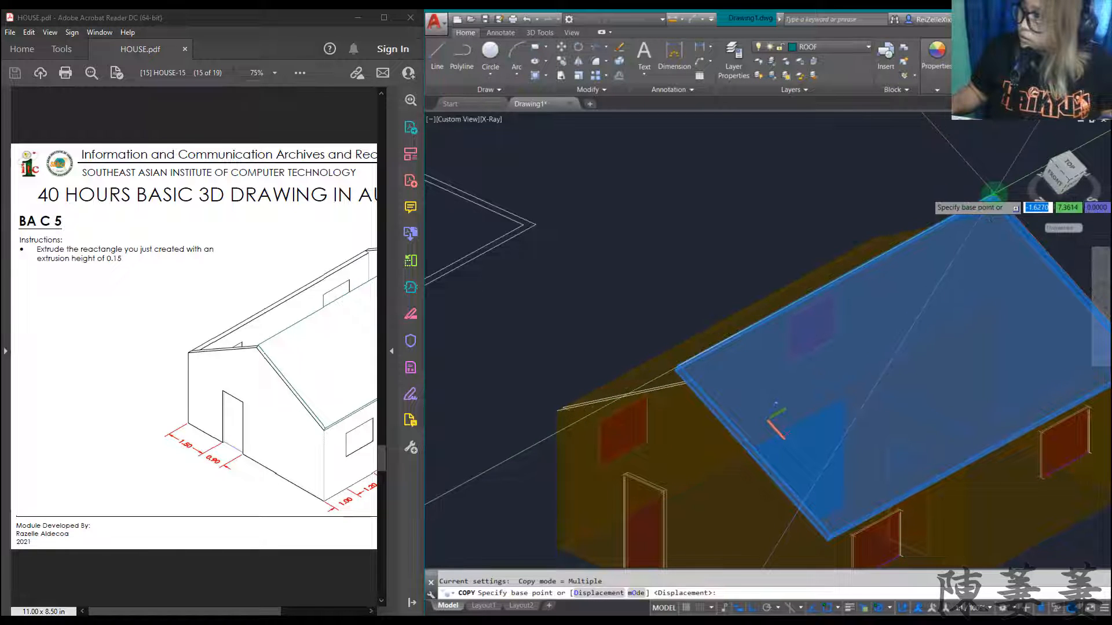
{"action": "scroll", "coordinate": [680, 369], "scroll_direction": "up", "scroll_amount": 4}
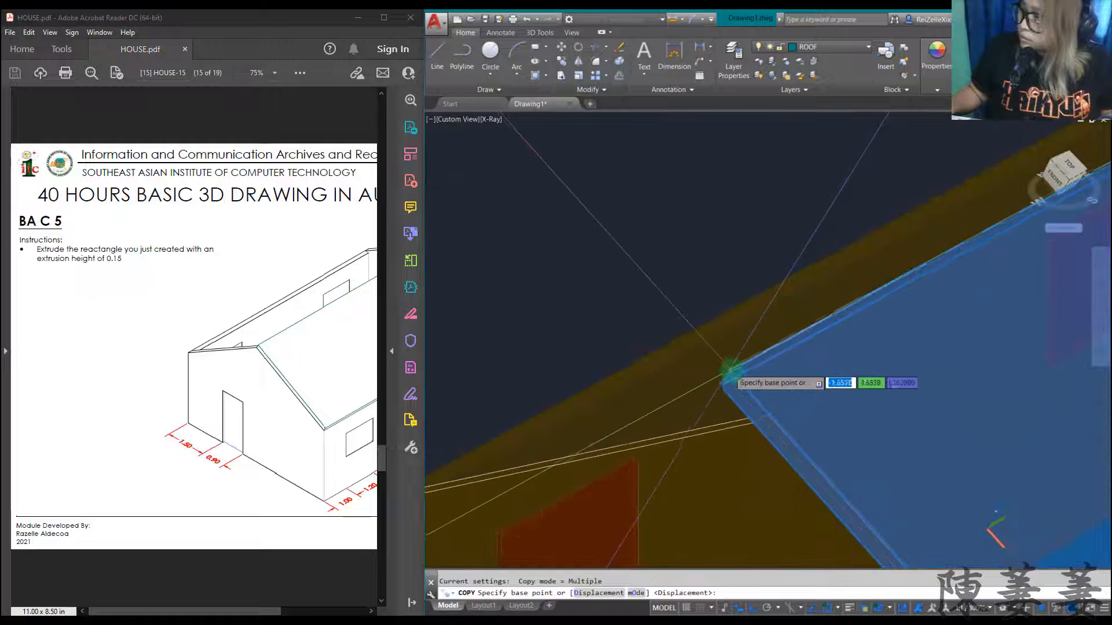
{"action": "left_click", "coordinate": [729, 371]}
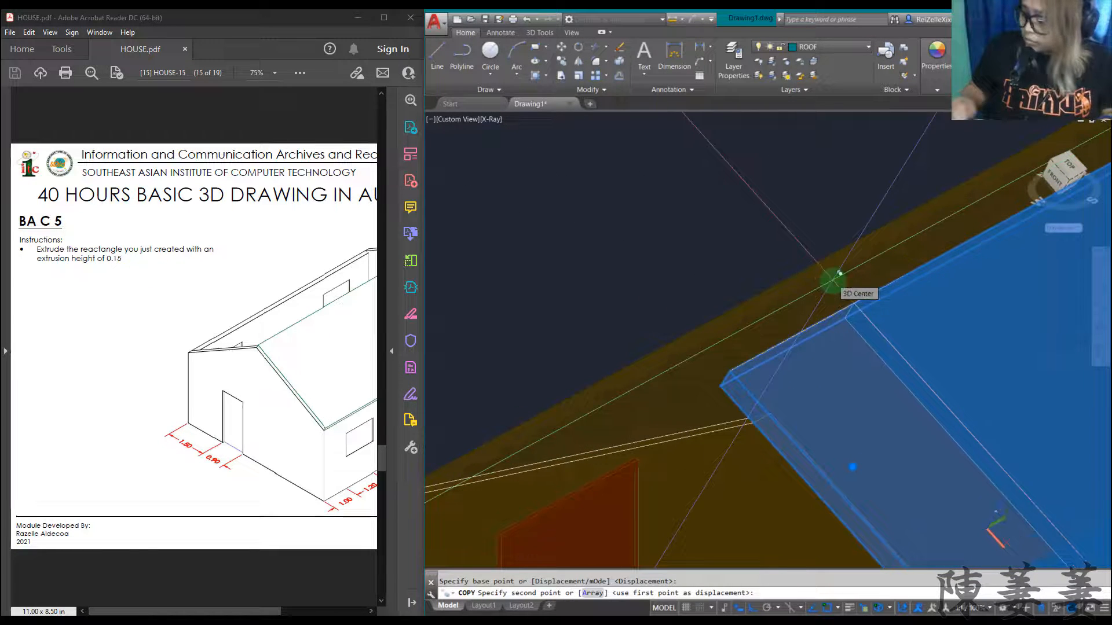
{"action": "key", "text": "Return"}
- Place another copy of the roof slab at a 0.3 offset in the opposite direction along the ridge and end the copying
{"action": "scroll", "coordinate": [834, 278], "scroll_direction": "down", "scroll_amount": 5}
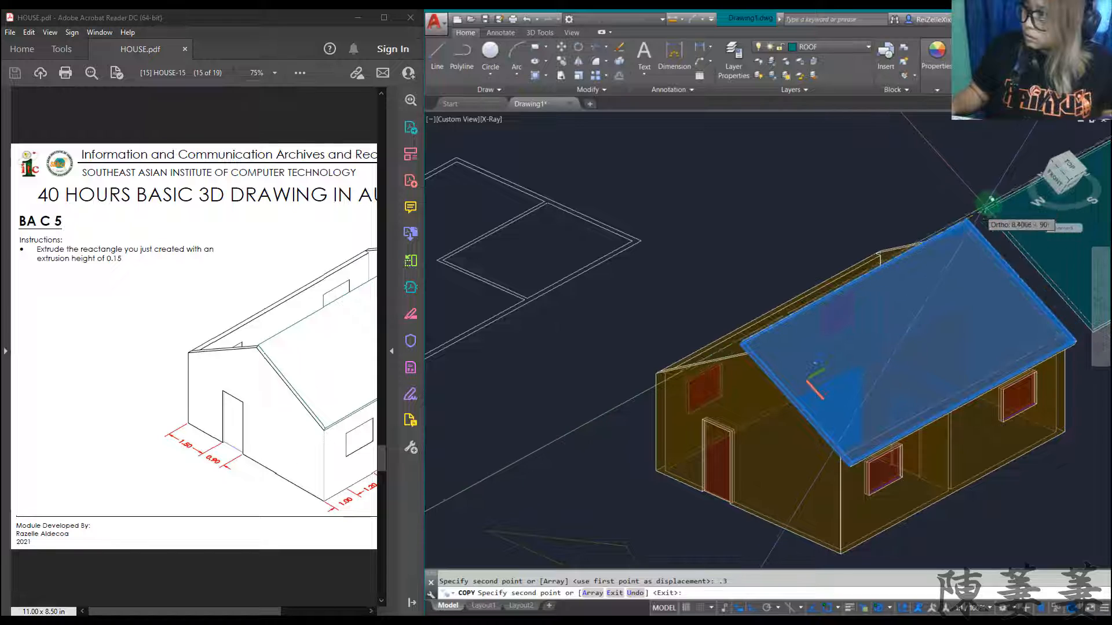
{"action": "key", "text": "Return"}
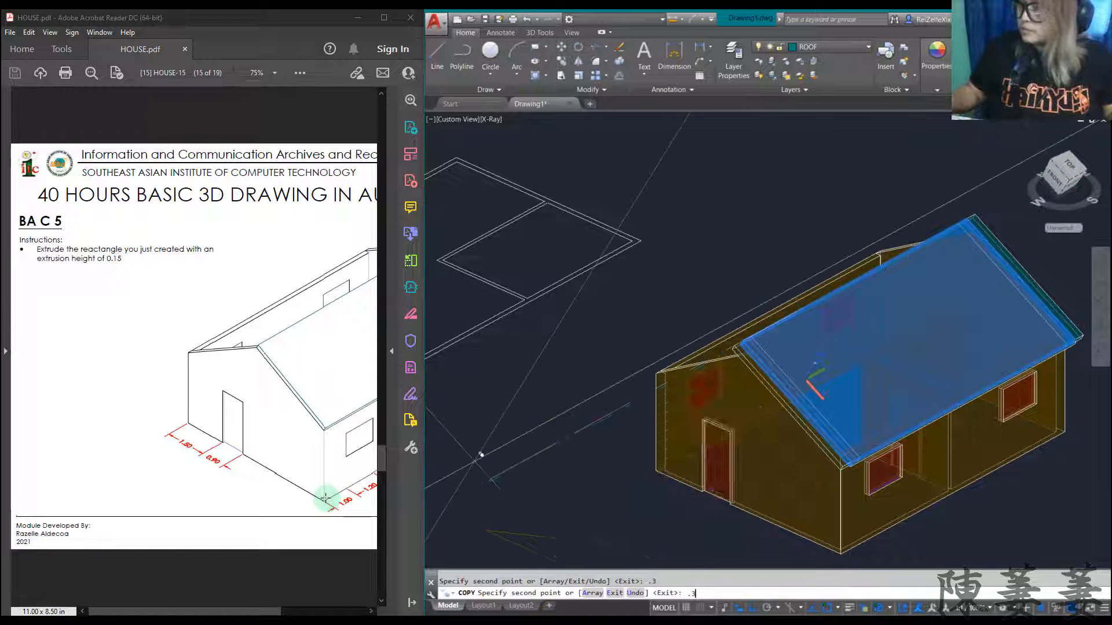
{"action": "key", "text": "Escape"}
- Unite two of the overlapping roof slab solids, picking them at the upper rear corner
{"action": "scroll", "coordinate": [915, 272], "scroll_direction": "up", "scroll_amount": 5}
{"action": "scroll", "coordinate": [761, 392], "scroll_direction": "down", "scroll_amount": 5}
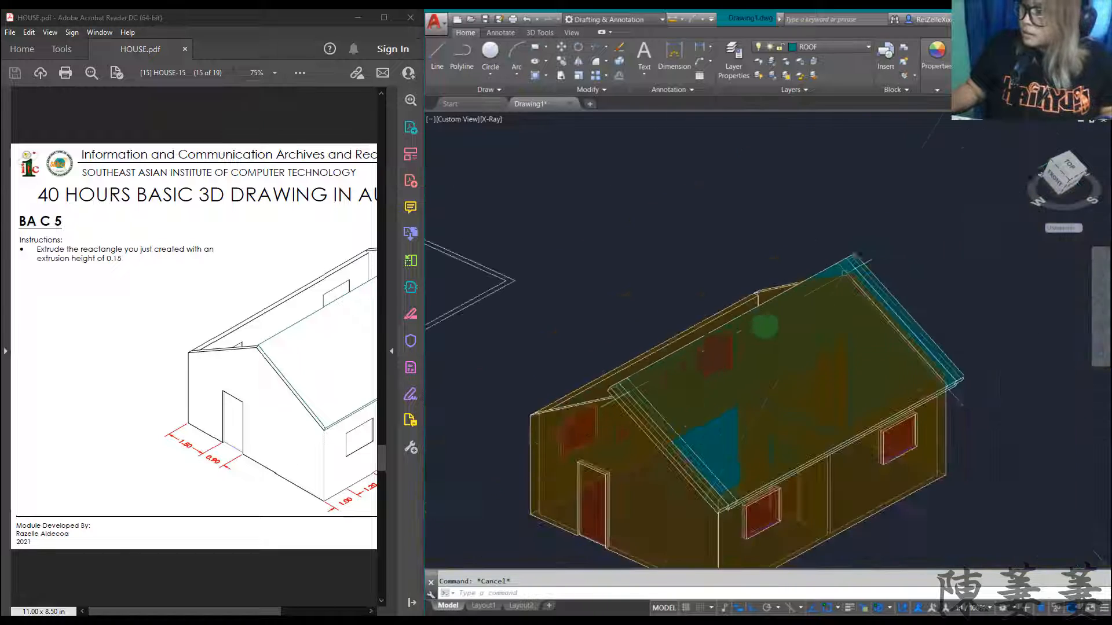
{"action": "scroll", "coordinate": [906, 231], "scroll_direction": "up", "scroll_amount": 6}
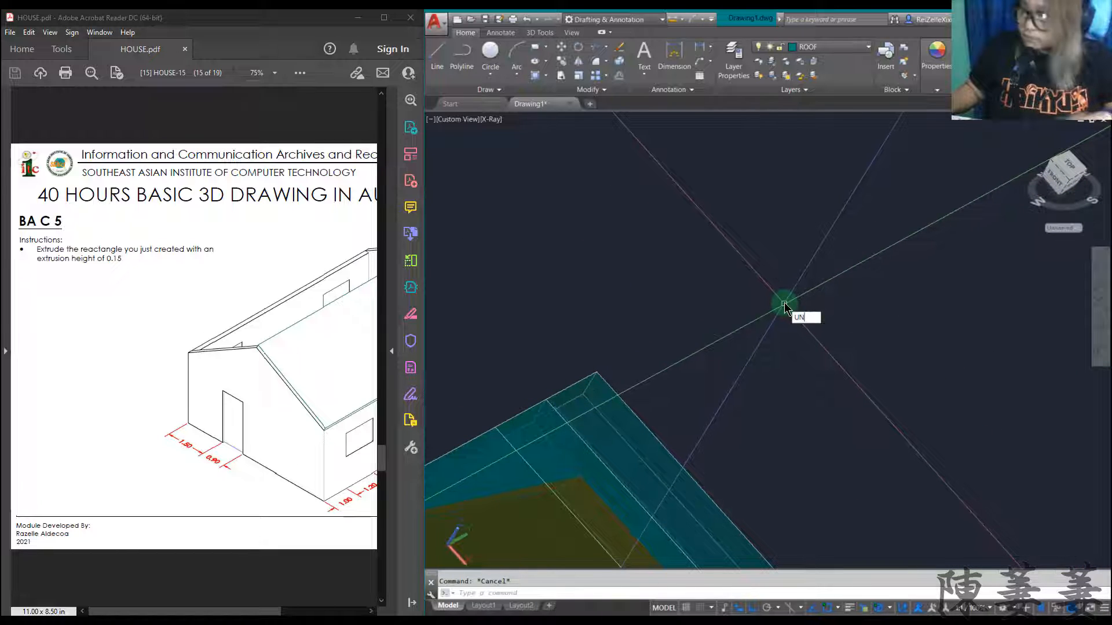
{"action": "left_click", "coordinate": [581, 372]}
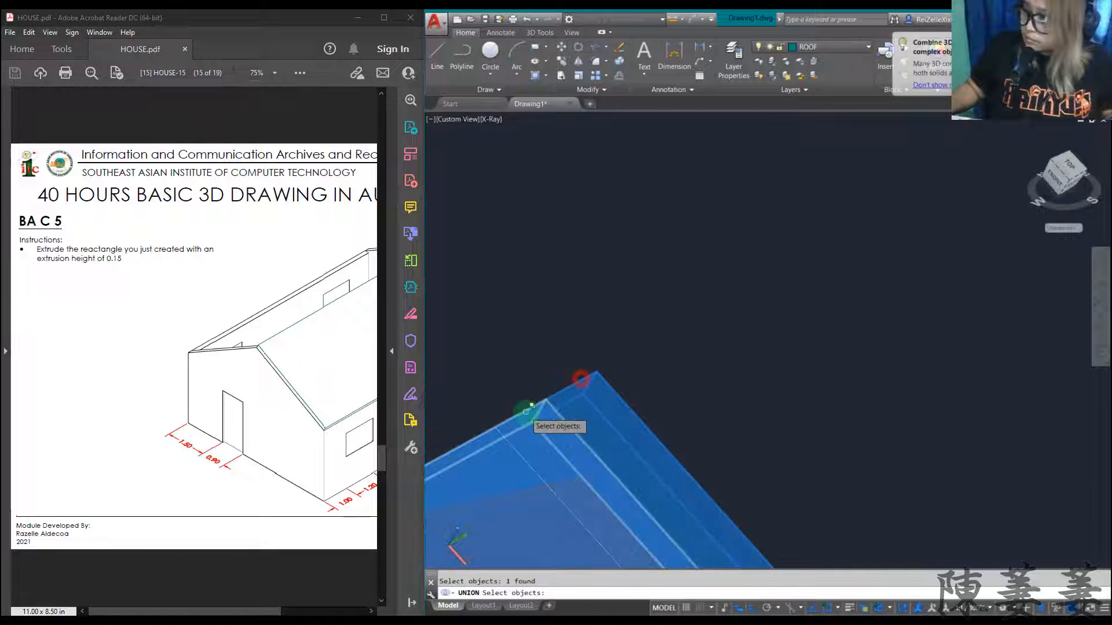
{"action": "left_click", "coordinate": [573, 456]}
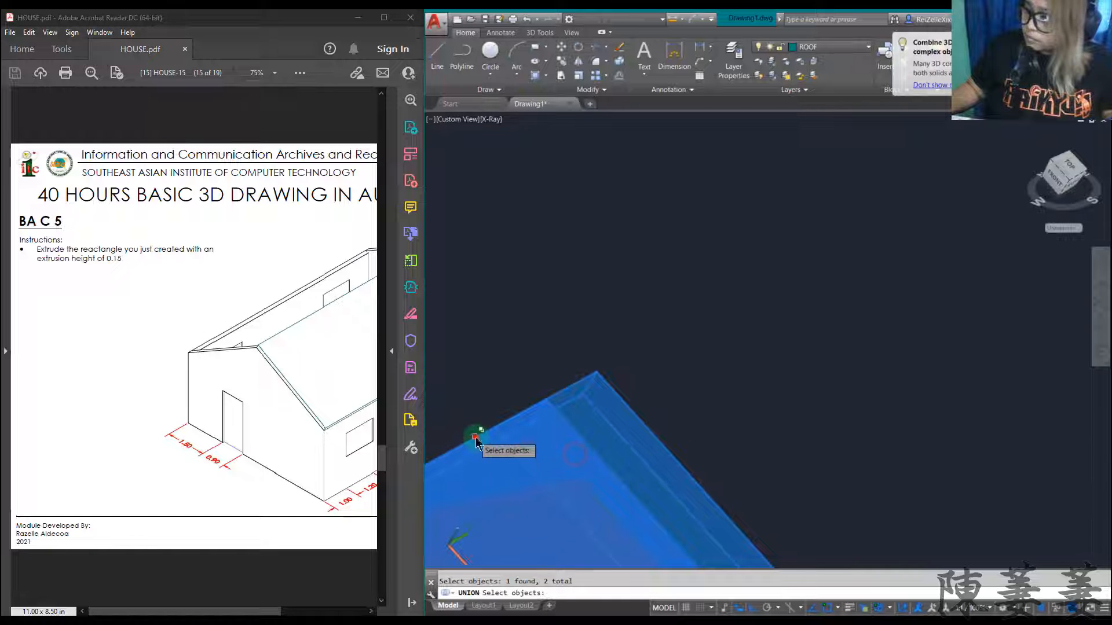
{"action": "left_click", "coordinate": [476, 441]}
{"action": "left_click", "coordinate": [530, 479]}
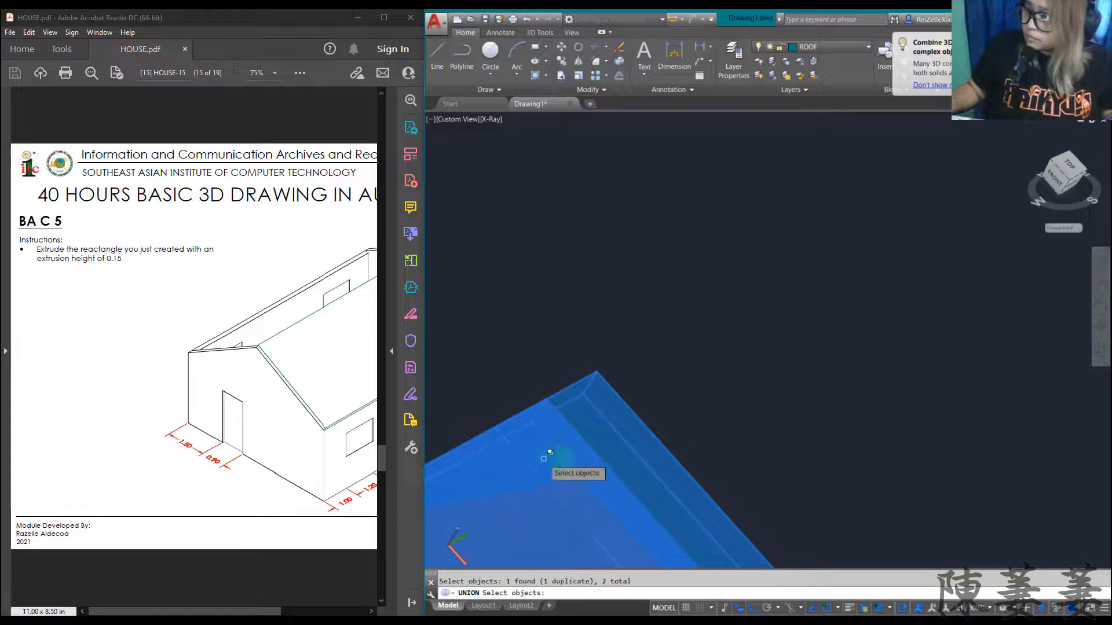
{"action": "key", "text": "Return"}
- Unite the overlapping roof slab solids picked at the rear ridge corner with another Union operation
{"action": "scroll", "coordinate": [688, 421], "scroll_direction": "down", "scroll_amount": 5}
{"action": "scroll", "coordinate": [637, 433], "scroll_direction": "up", "scroll_amount": 5}
{"action": "type", "text": "u"}
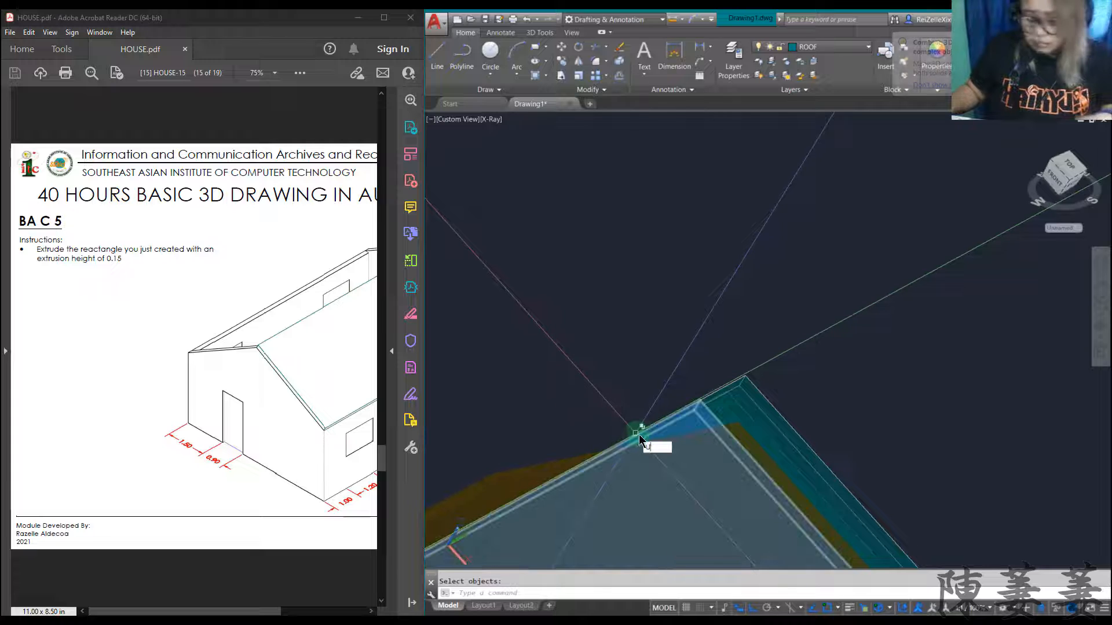
{"action": "left_click", "coordinate": [736, 387]}
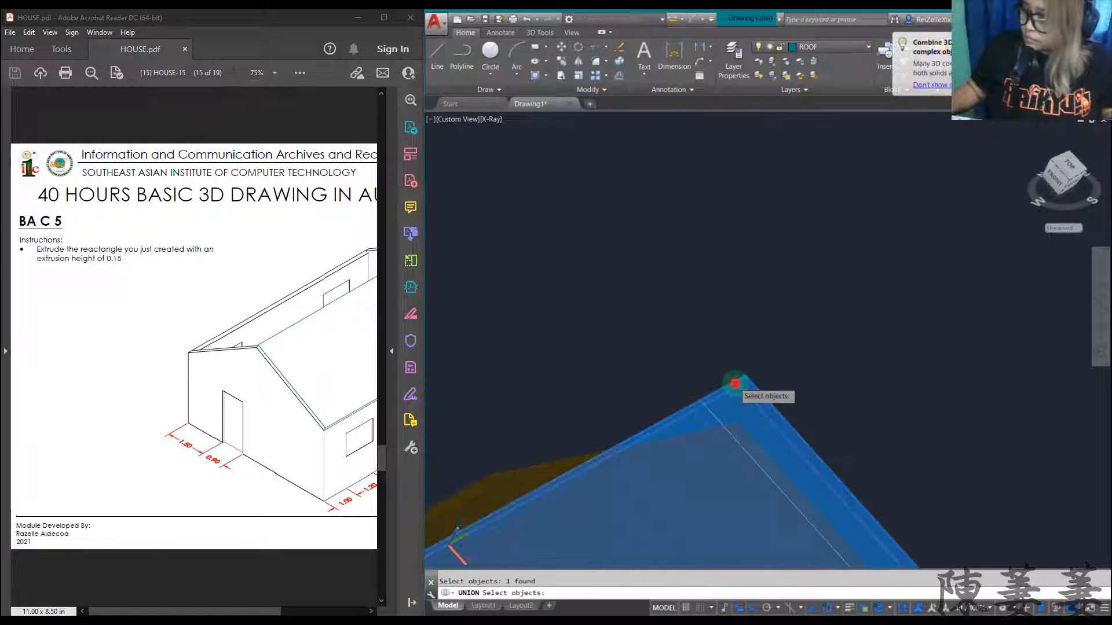
{"action": "left_click", "coordinate": [701, 407]}
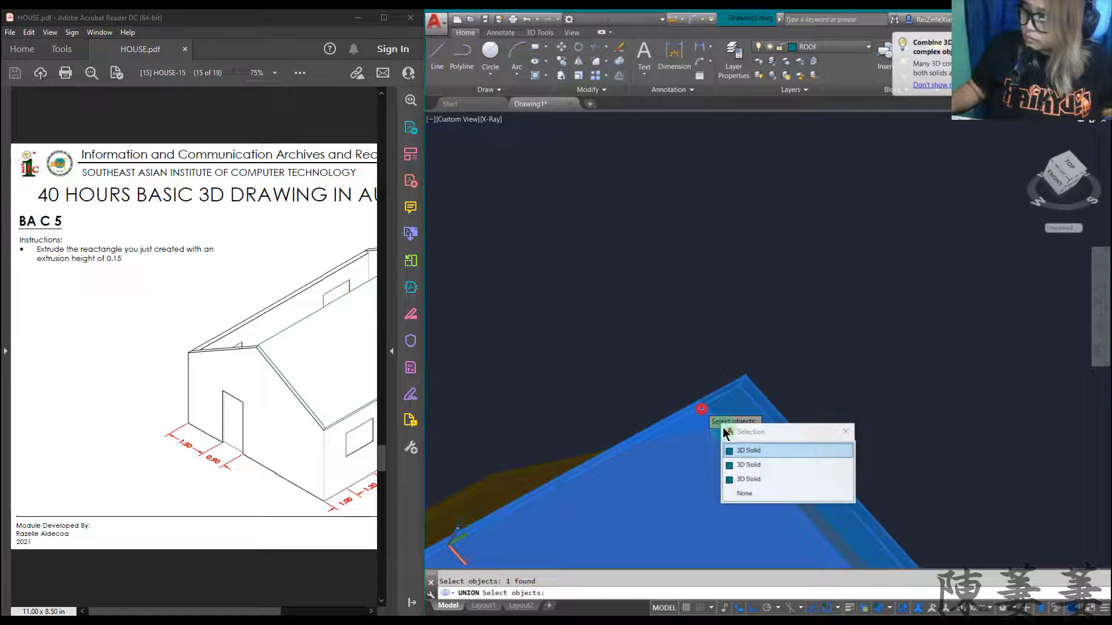
{"action": "left_click", "coordinate": [744, 454]}
{"action": "key", "text": "Return"}
{"action": "scroll", "coordinate": [784, 427], "scroll_direction": "down", "scroll_amount": 8}
{"action": "key", "text": "Escape"}
{"action": "scroll", "coordinate": [773, 484], "scroll_direction": "up", "scroll_amount": 6}
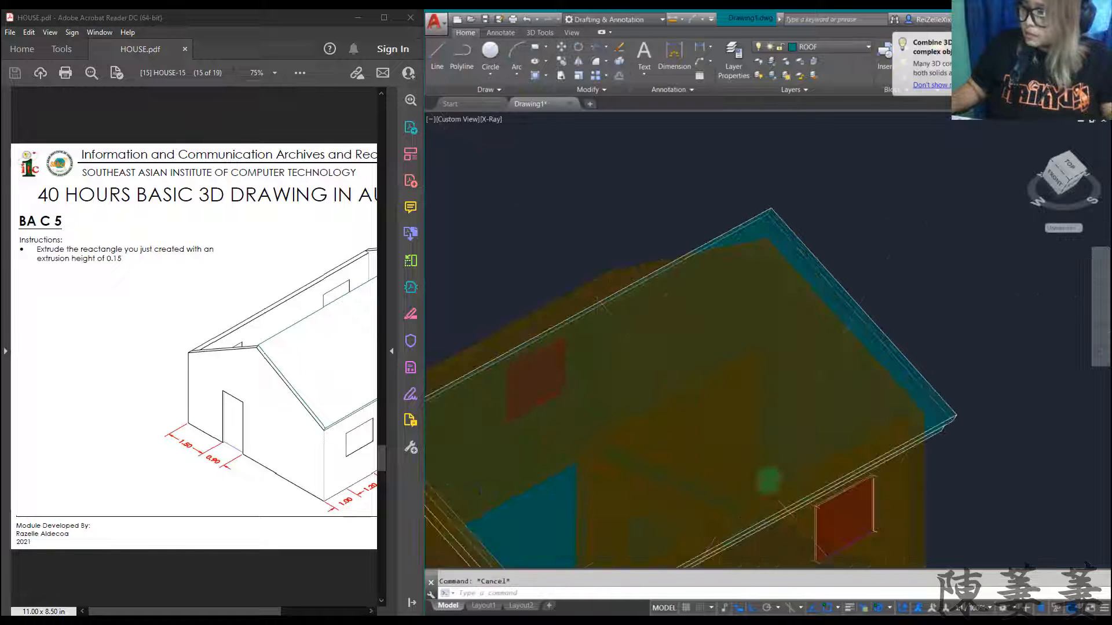
- Return the UCS to the World coordinate system
{"action": "scroll", "coordinate": [583, 487], "scroll_direction": "down", "scroll_amount": 6}
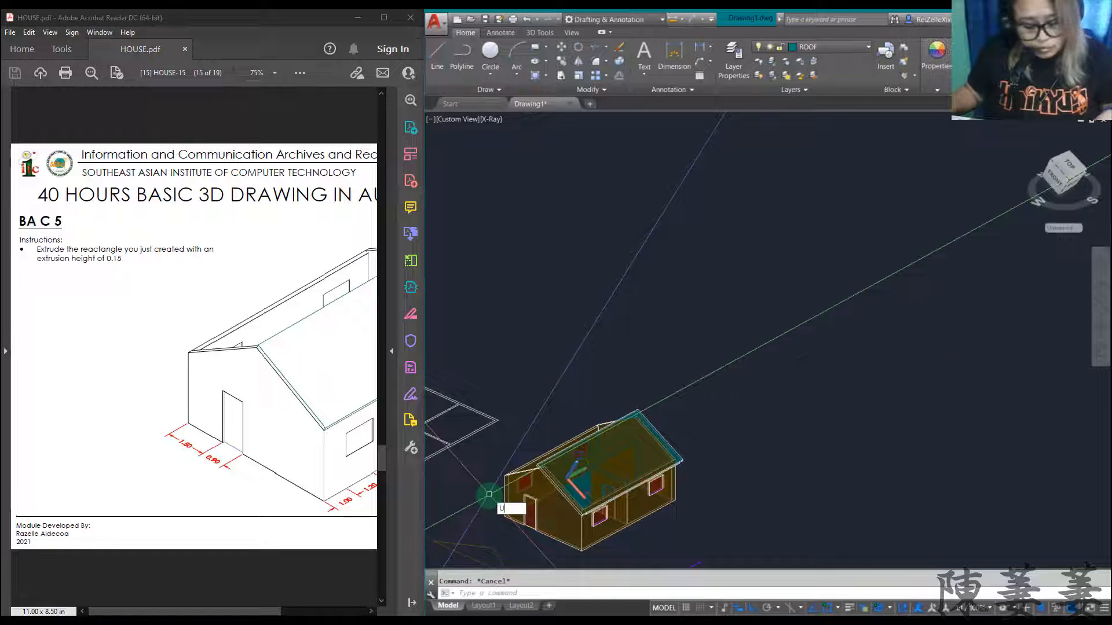
{"action": "type", "text": "CS"}
{"action": "key", "text": "Return"}
{"action": "type", "text": "w"}
{"action": "key", "text": "Return"}
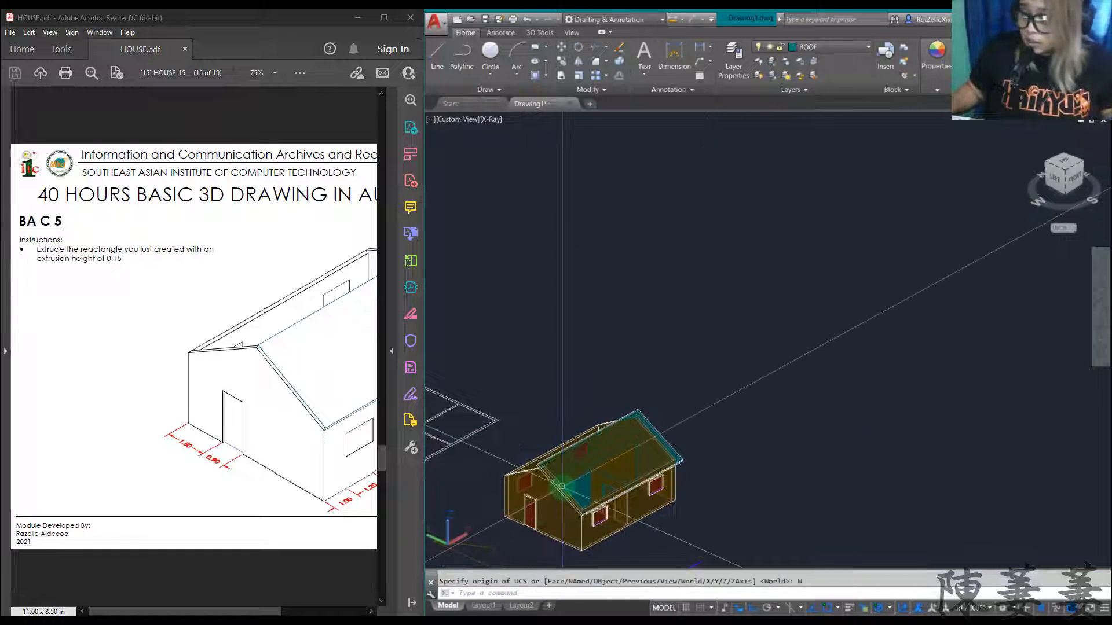
- Inspect the roof solids at the front ridge corner and the rear eave corner, orbiting to view the house from its gable side
{"action": "scroll", "coordinate": [562, 486], "scroll_direction": "up", "scroll_amount": 10}
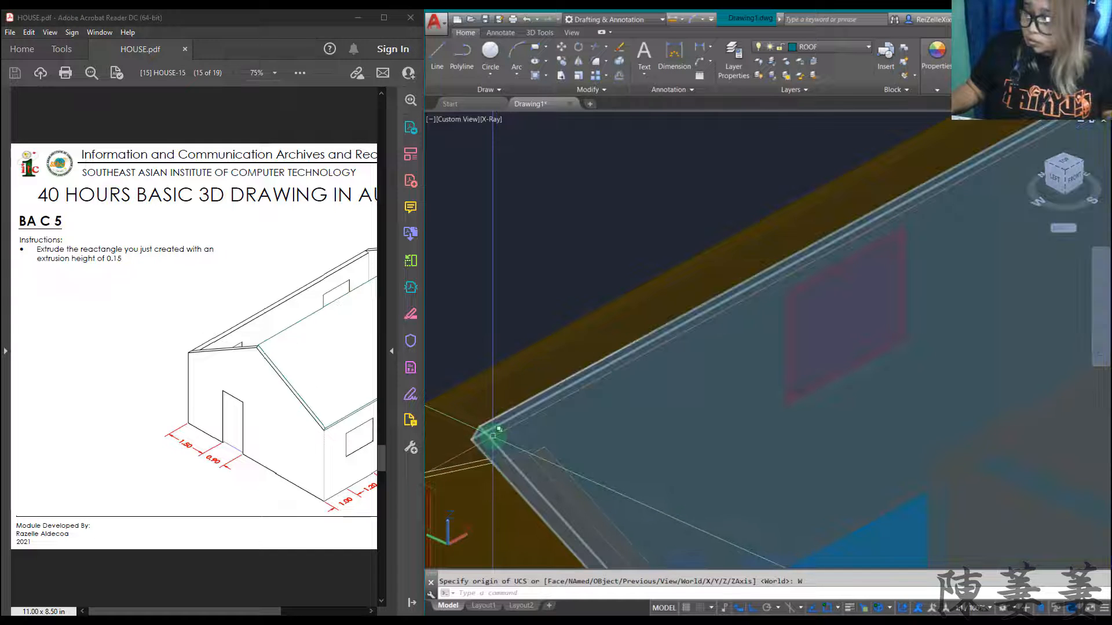
{"action": "left_click", "coordinate": [493, 435]}
{"action": "key", "text": "Escape"}
{"action": "scroll", "coordinate": [640, 405], "scroll_direction": "down", "scroll_amount": 8}
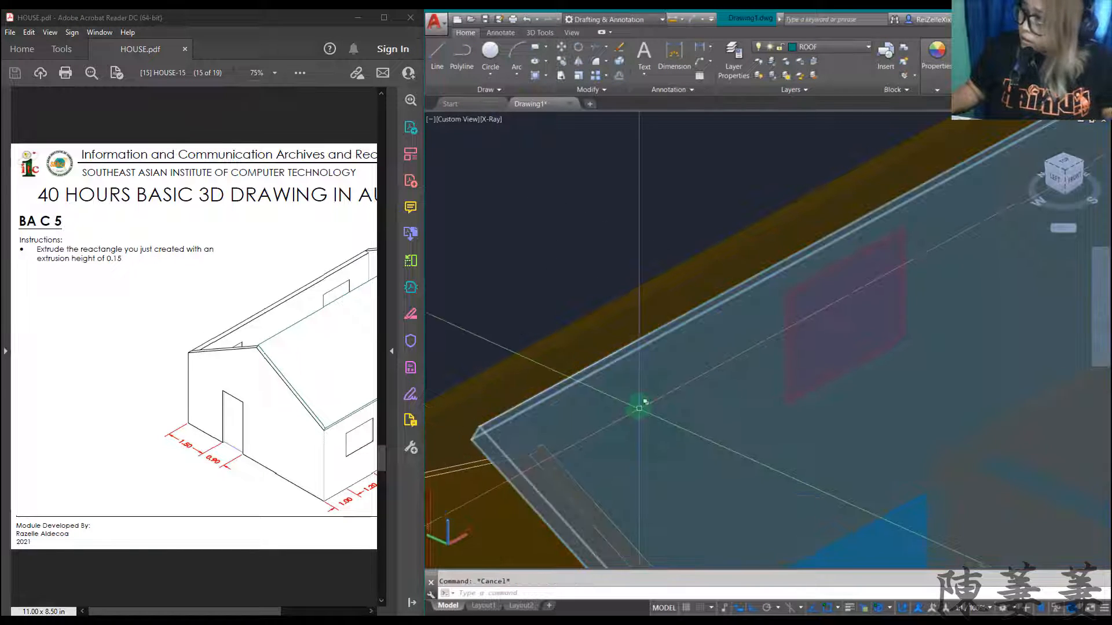
{"action": "scroll", "coordinate": [764, 390], "scroll_direction": "up", "scroll_amount": 6}
{"action": "scroll", "coordinate": [764, 390], "scroll_direction": "up", "scroll_amount": 5}
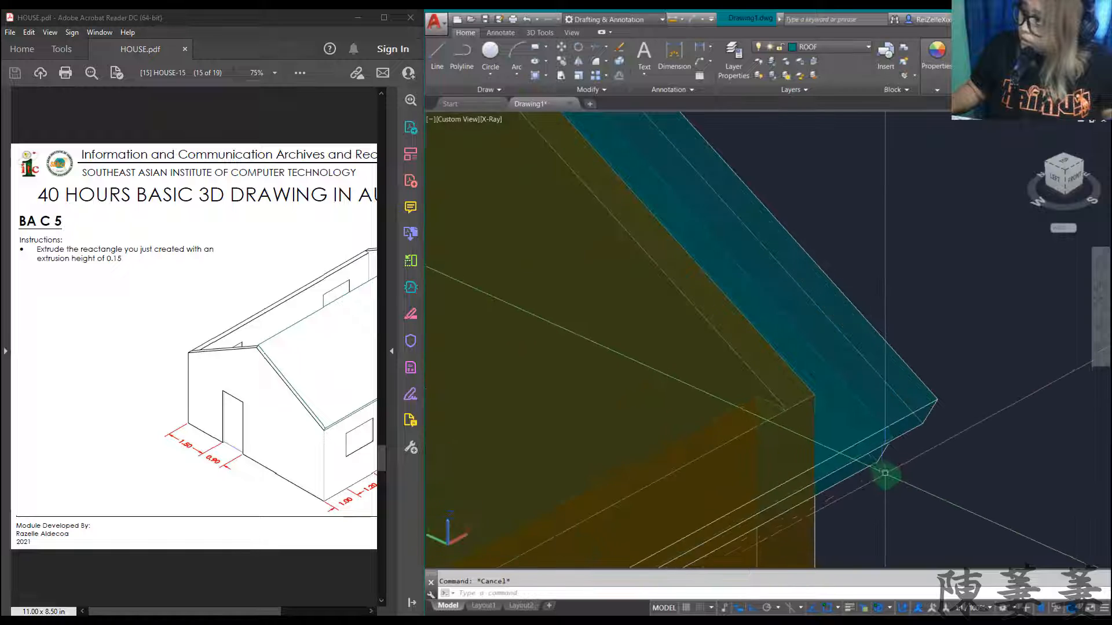
{"action": "left_click", "coordinate": [879, 470]}
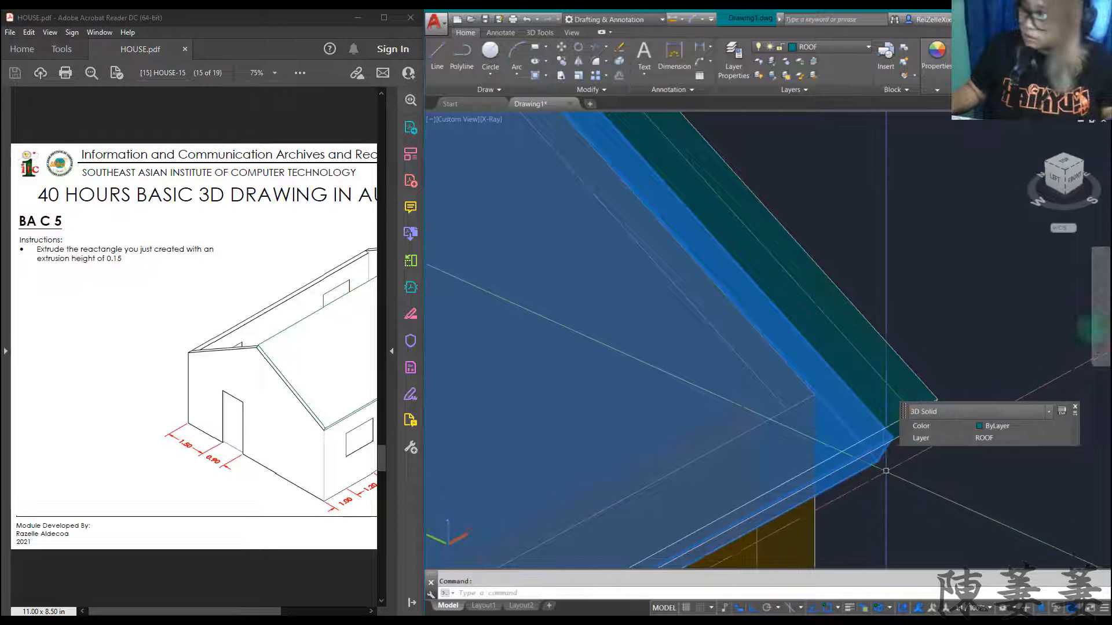
{"action": "left_click", "coordinate": [1088, 331]}
{"action": "left_click_drag", "start_coordinate": [744, 498], "coordinate": [839, 396]}
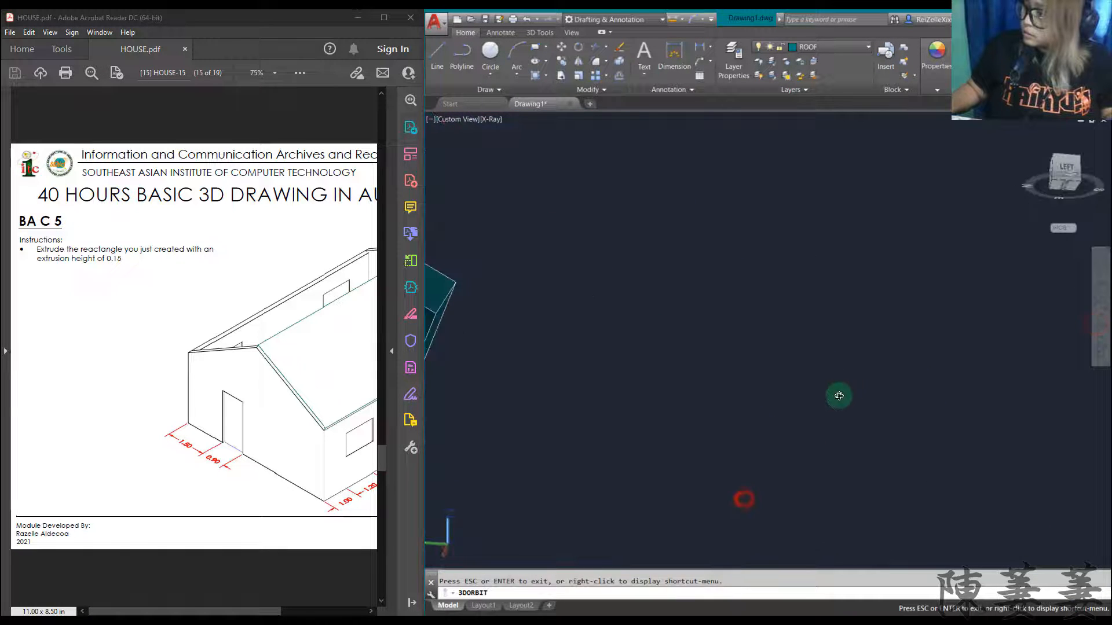
{"action": "scroll", "coordinate": [726, 432], "scroll_direction": "down", "scroll_amount": 5}
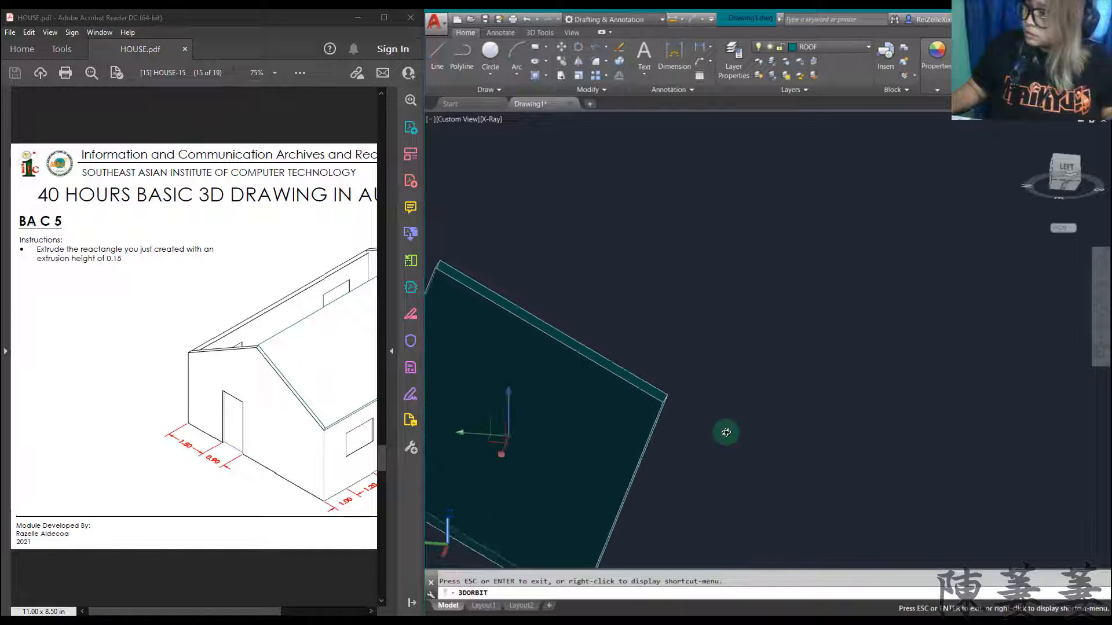
{"action": "key", "text": "Escape"}
{"action": "key", "text": "Escape"}
{"action": "scroll", "coordinate": [525, 520], "scroll_direction": "up", "scroll_amount": 7}
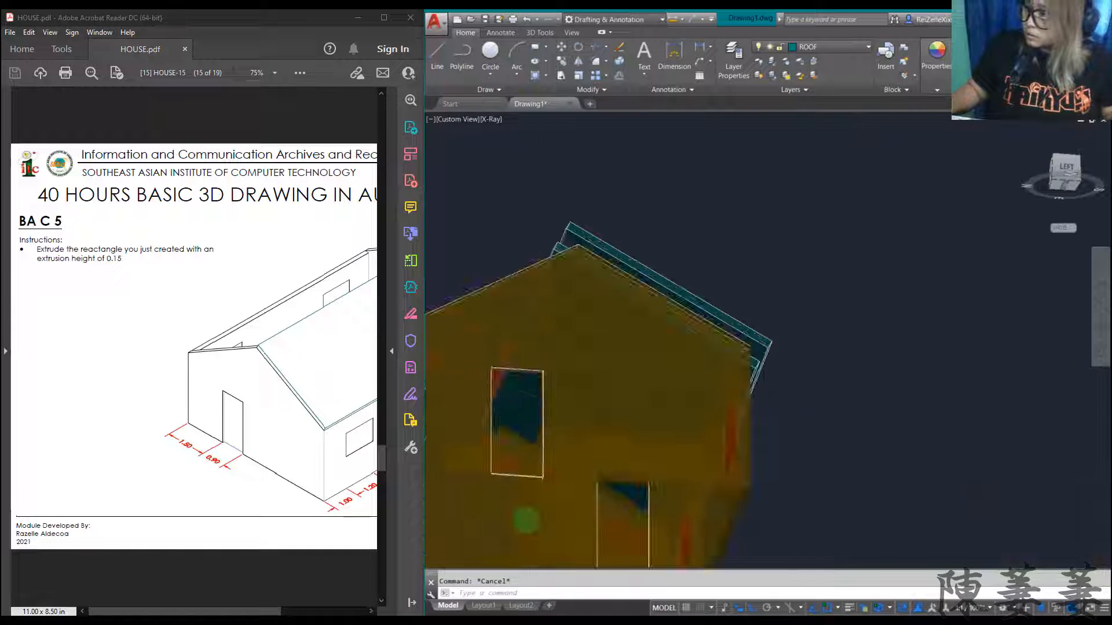
{"action": "scroll", "coordinate": [626, 471], "scroll_direction": "down", "scroll_amount": 7}
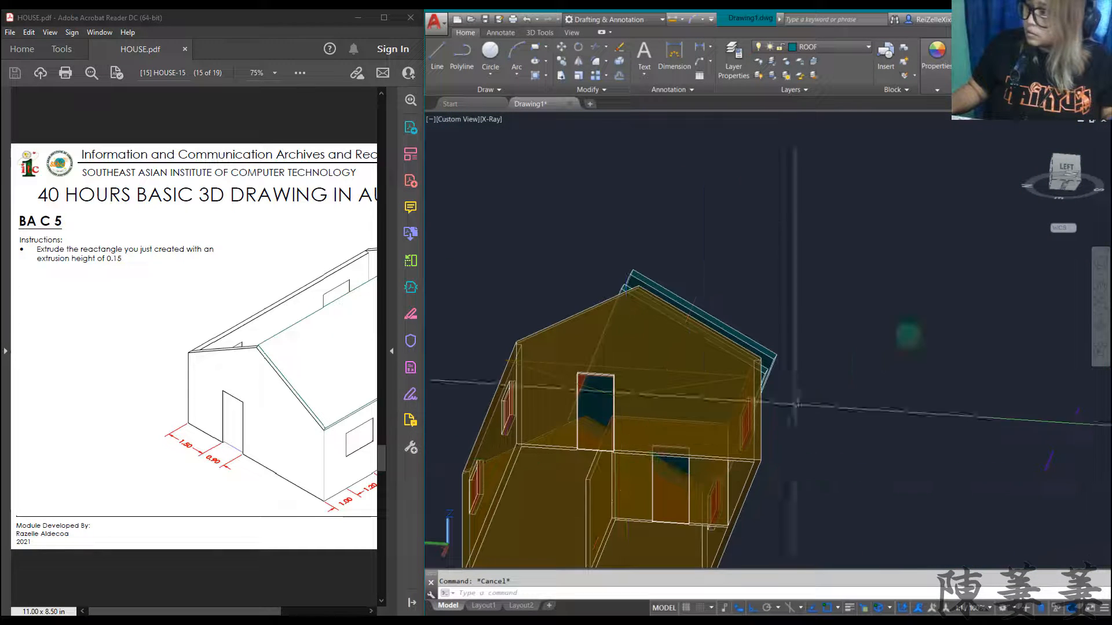
- Erase the stray lower roof slab beneath the main one, picking it at the eave in the left side view
{"action": "left_click", "coordinate": [1102, 329]}
{"action": "left_click_drag", "start_coordinate": [867, 451], "coordinate": [843, 500]}
{"action": "scroll", "coordinate": [747, 391], "scroll_direction": "up", "scroll_amount": 5}
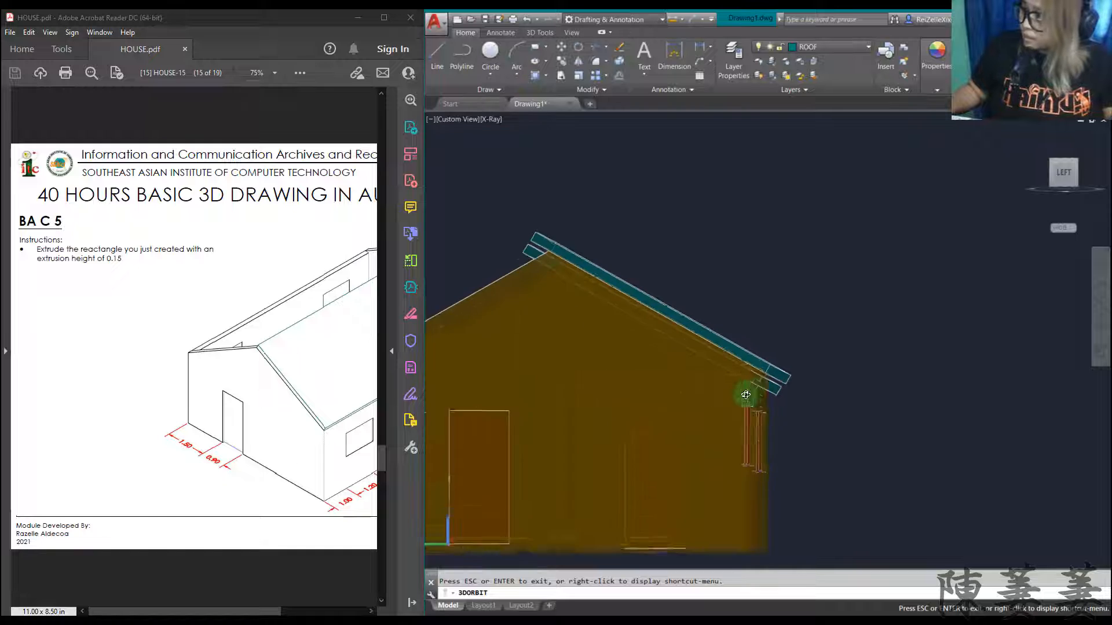
{"action": "key", "text": "Escape"}
{"action": "scroll", "coordinate": [769, 370], "scroll_direction": "up", "scroll_amount": 2}
{"action": "left_click", "coordinate": [769, 371]}
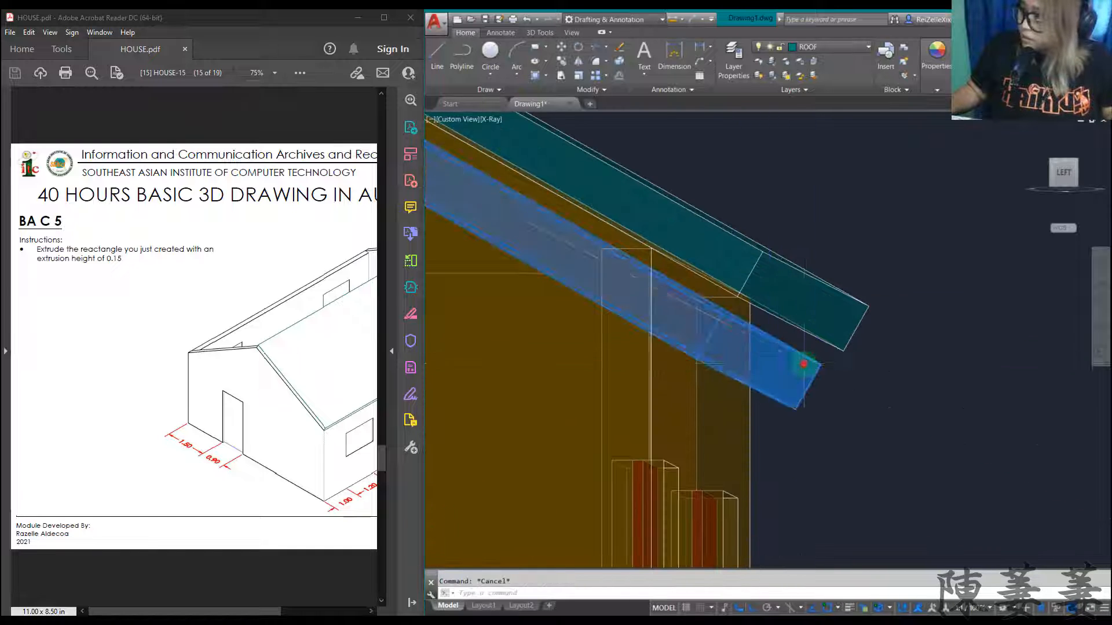
{"action": "key", "text": "Return"}
- Orbit back to a three-quarter view and examine the front ridge corner of the remaining roof slab, leaving nothing selected
{"action": "scroll", "coordinate": [834, 446], "scroll_direction": "down", "scroll_amount": 5}
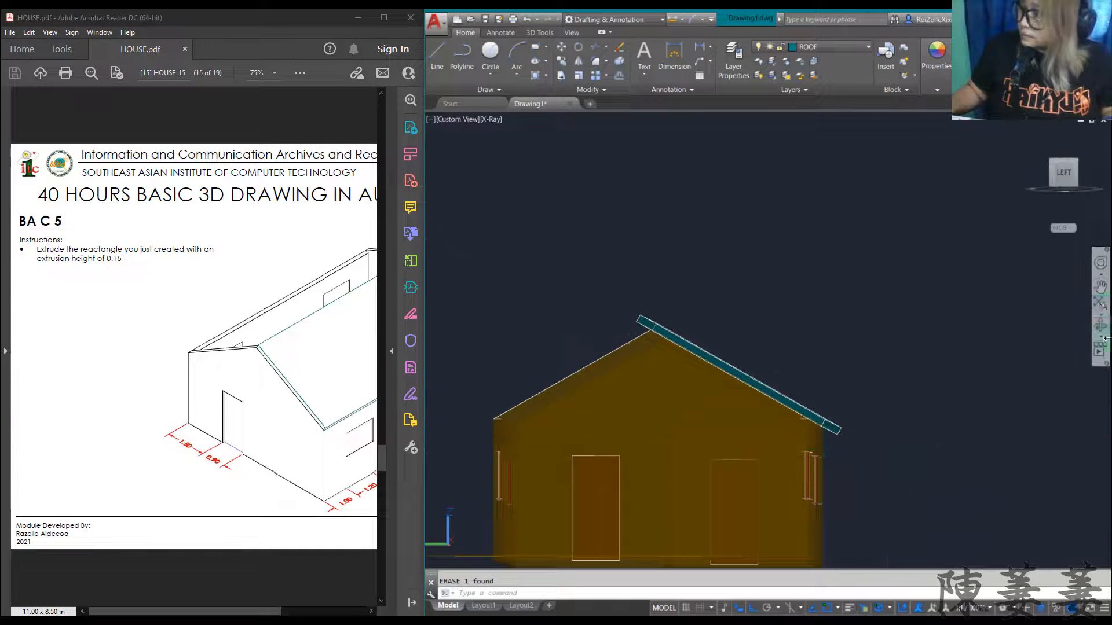
{"action": "left_click", "coordinate": [1099, 326]}
{"action": "left_click_drag", "start_coordinate": [861, 392], "coordinate": [738, 455]}
{"action": "key", "text": "Escape"}
{"action": "scroll", "coordinate": [626, 439], "scroll_direction": "up", "scroll_amount": 5}
{"action": "scroll", "coordinate": [626, 440], "scroll_direction": "down", "scroll_amount": 5}
{"action": "scroll", "coordinate": [596, 397], "scroll_direction": "up", "scroll_amount": 6}
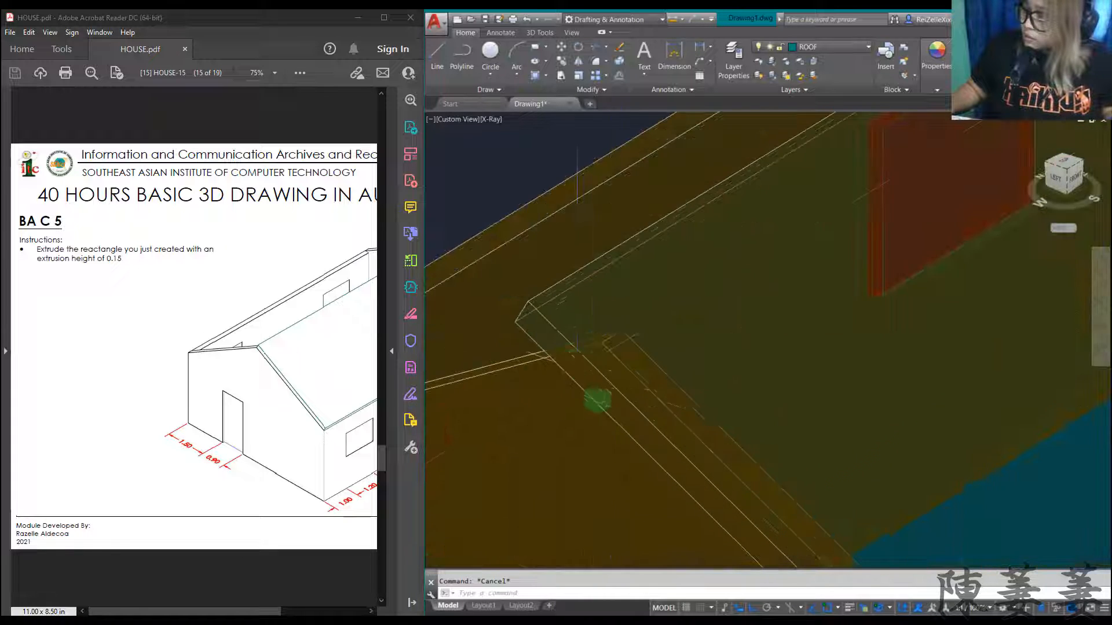
{"action": "left_click", "coordinate": [570, 343]}
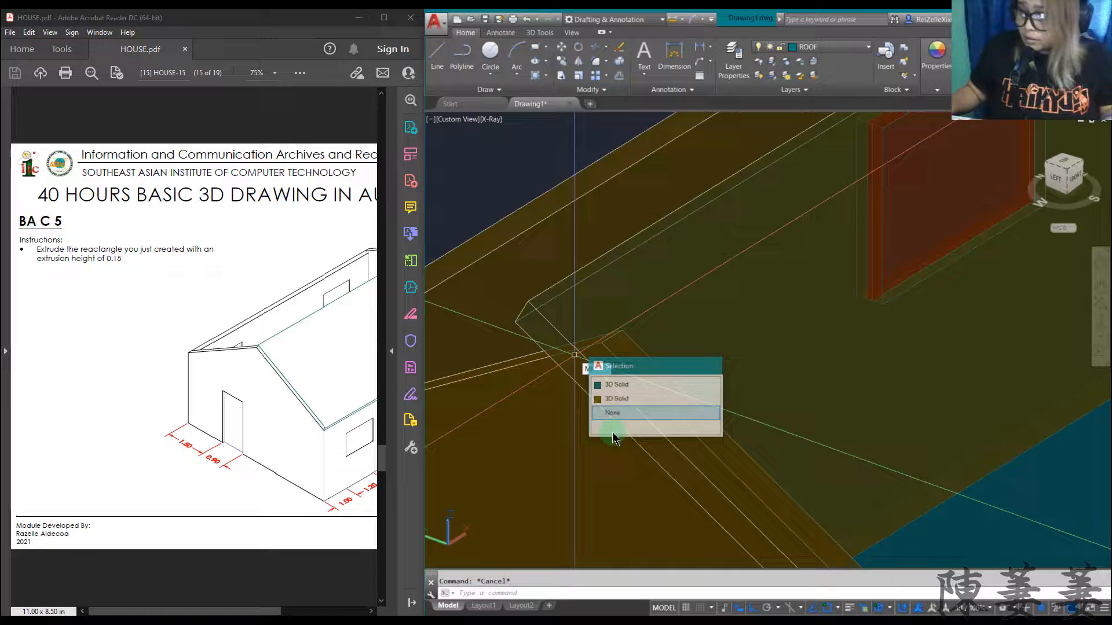
{"action": "left_click", "coordinate": [612, 414]}
{"action": "scroll", "coordinate": [612, 426], "scroll_direction": "down", "scroll_amount": 8}
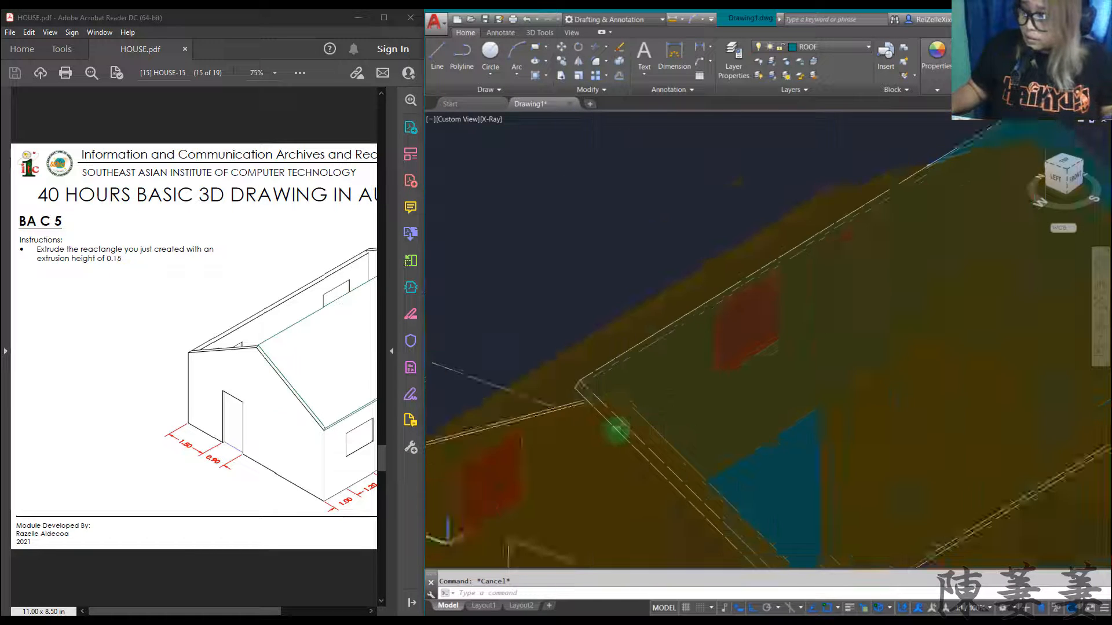
- Orbit around to the rear gable end to view the roof slab's ridge edge and the uncovered half, and end the orbit
{"action": "left_click", "coordinate": [1099, 327]}
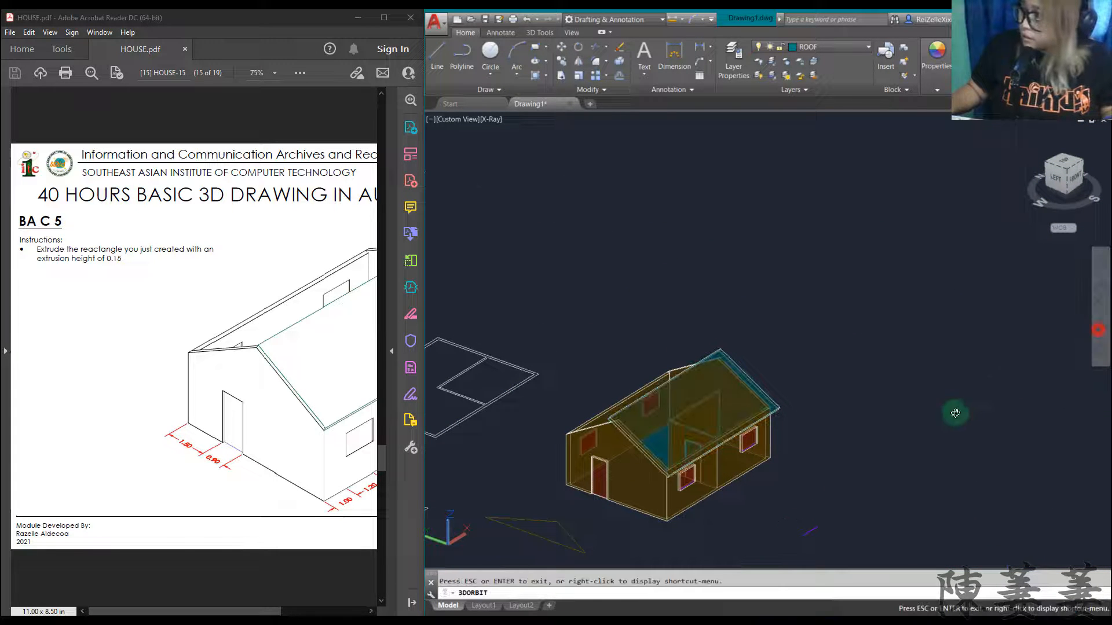
{"action": "left_click_drag", "start_coordinate": [953, 412], "coordinate": [541, 542]}
{"action": "scroll", "coordinate": [556, 534], "scroll_direction": "up", "scroll_amount": 4}
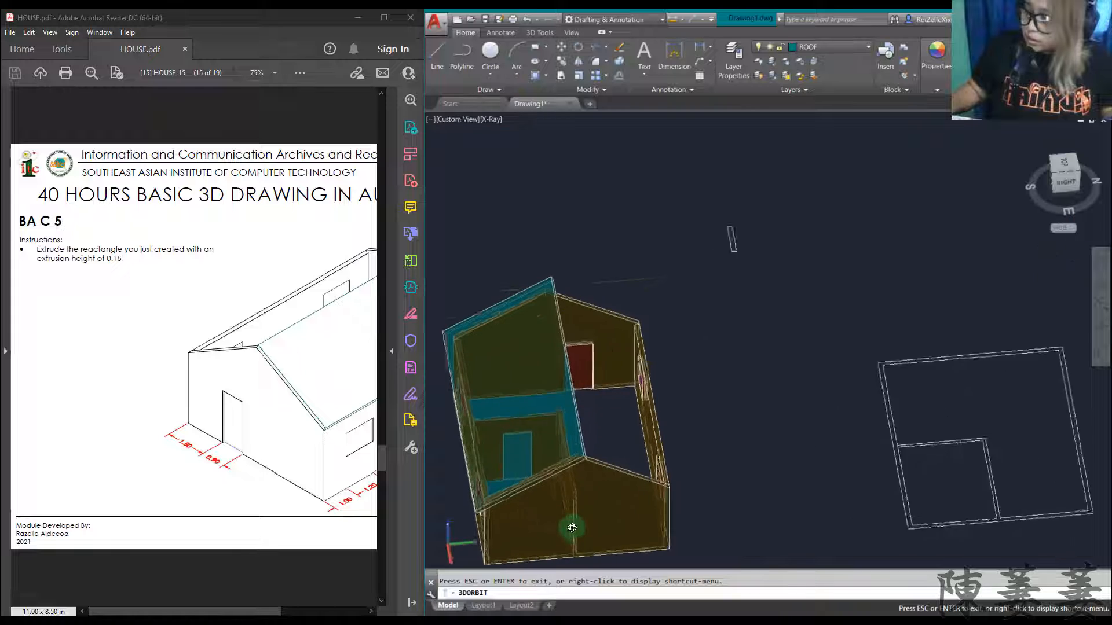
{"action": "right_click", "coordinate": [585, 529]}
{"action": "left_click", "coordinate": [610, 345]}
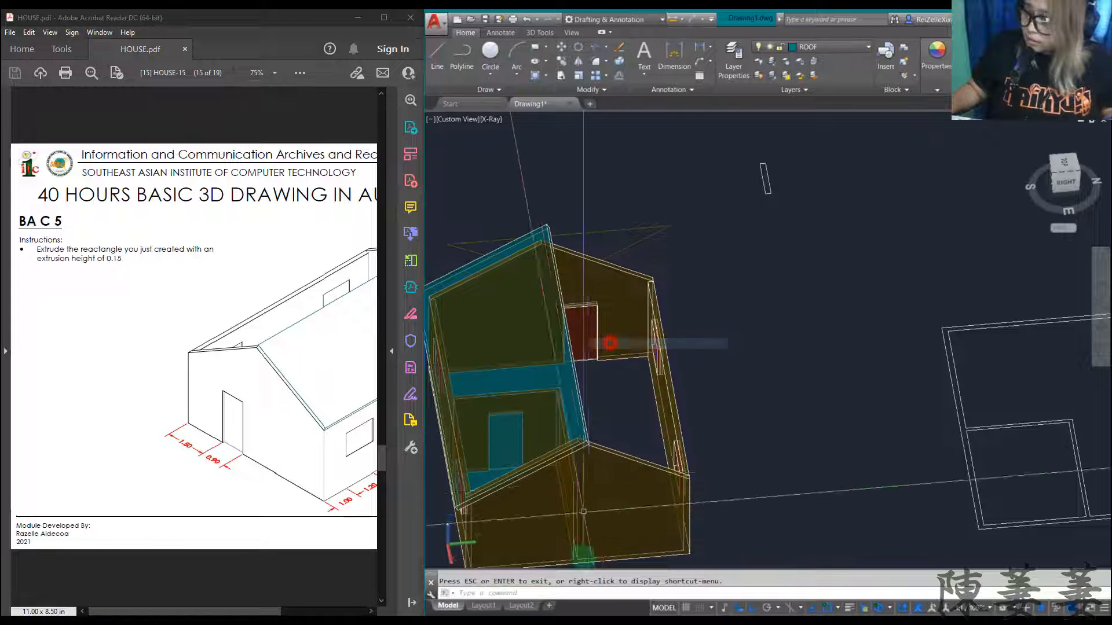
- Mirror the roof slab across the house's lengthwise centreline, starting from the middle of the gable wall's base and keeping the original slab
{"action": "left_click", "coordinate": [586, 417]}
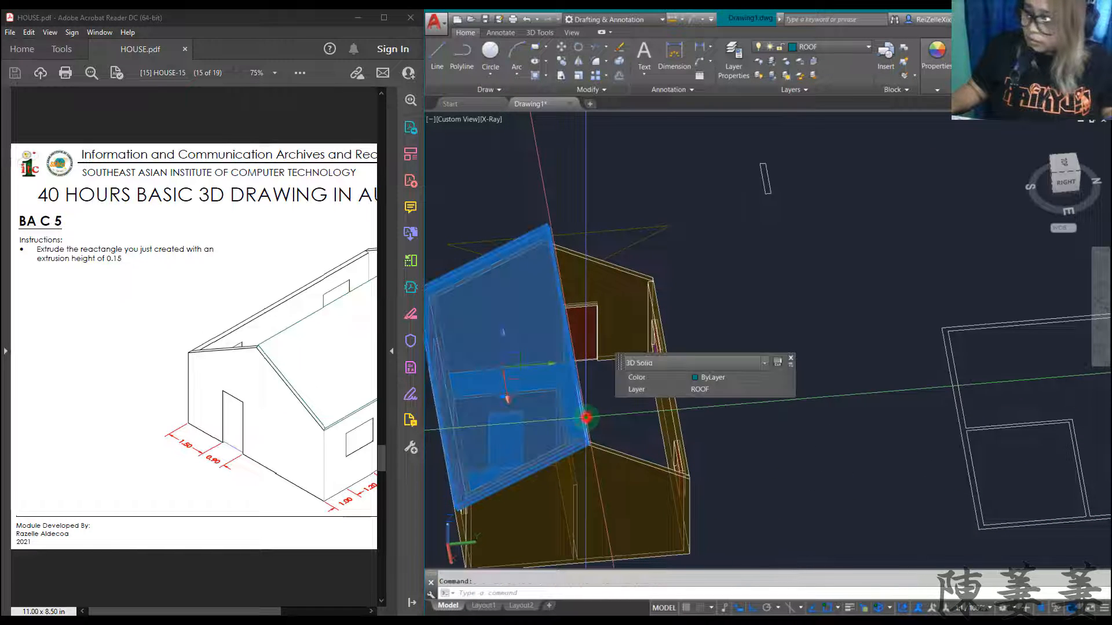
{"action": "type", "text": "MI"}
{"action": "key", "text": "Return"}
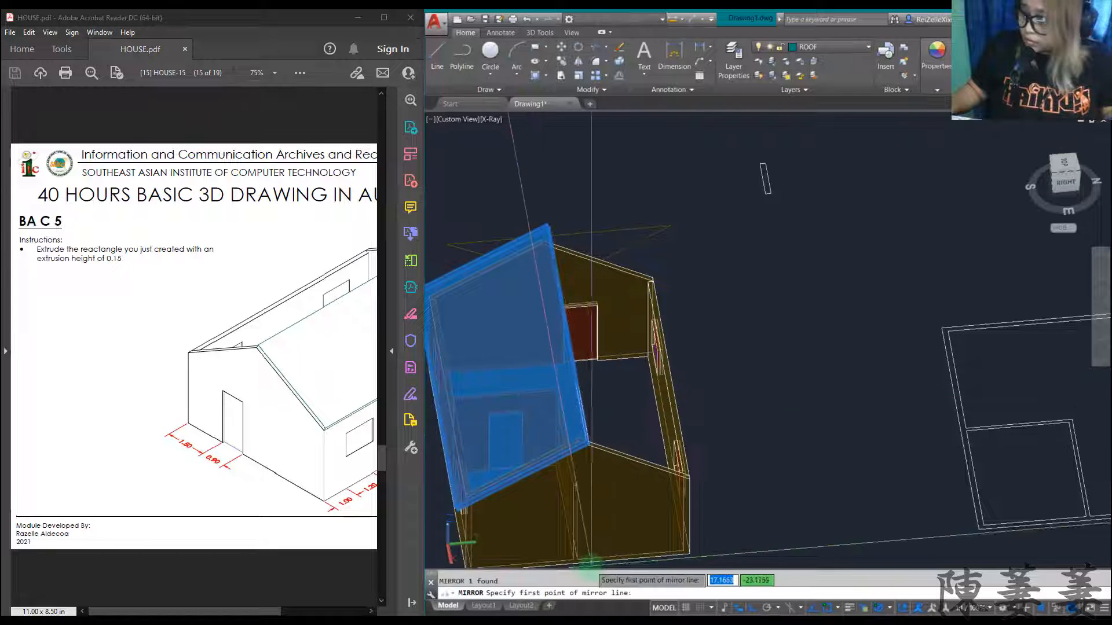
{"action": "left_click", "coordinate": [578, 562]}
{"action": "scroll", "coordinate": [577, 562], "scroll_direction": "down", "scroll_amount": 10}
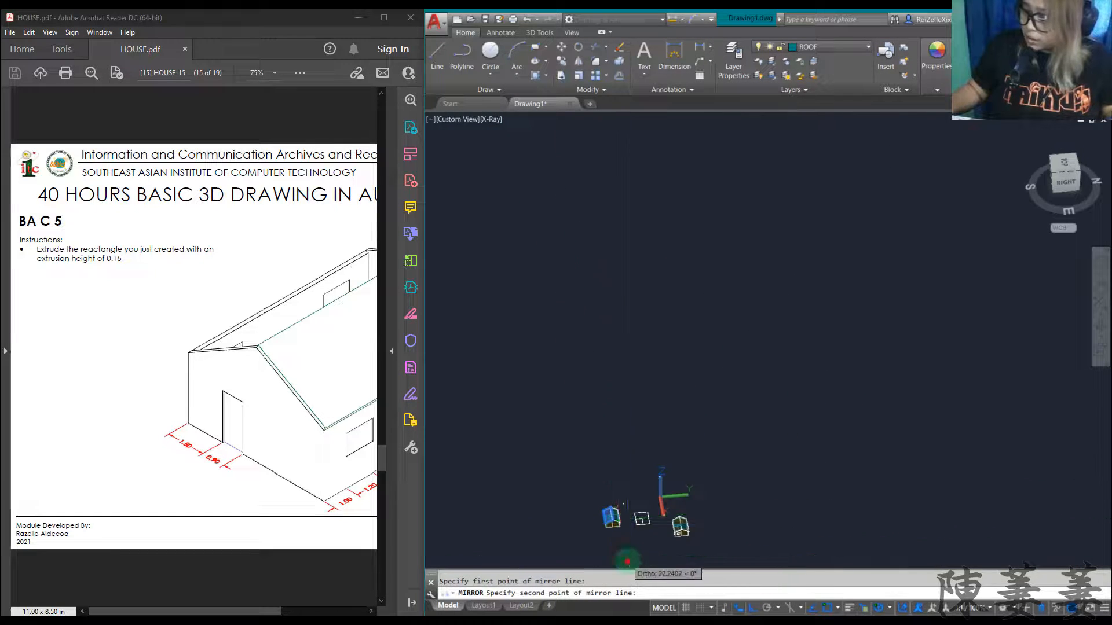
{"action": "left_click", "coordinate": [628, 561]}
{"action": "key", "text": "Return"}
{"action": "scroll", "coordinate": [627, 562], "scroll_direction": "up", "scroll_amount": 10}
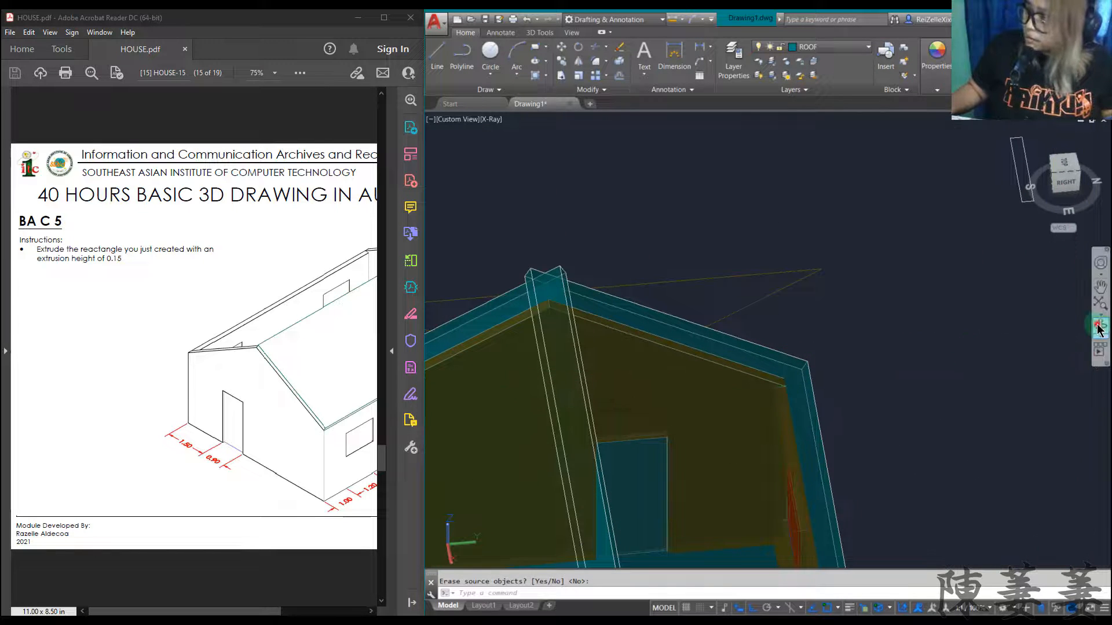
- In a gable-end view, use Presspull to remove the first slab end that projects past the ridge, pushing it back along the ridge
{"action": "left_click", "coordinate": [1099, 328]}
{"action": "scroll", "coordinate": [754, 475], "scroll_direction": "down", "scroll_amount": 6}
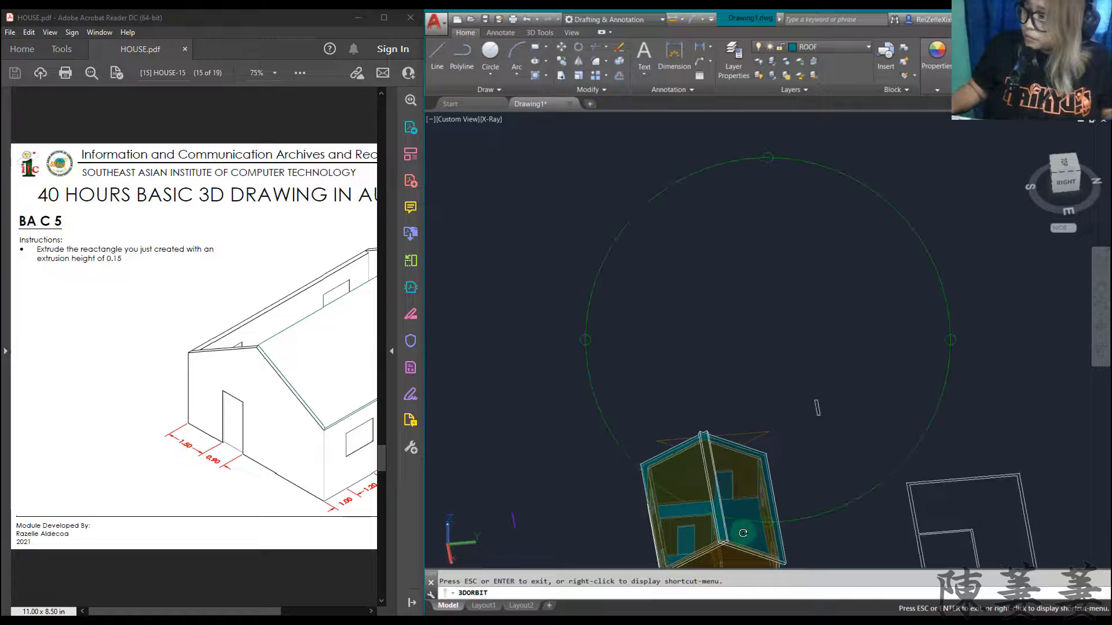
{"action": "left_click_drag", "start_coordinate": [743, 534], "coordinate": [724, 439]}
{"action": "scroll", "coordinate": [718, 435], "scroll_direction": "up", "scroll_amount": 4}
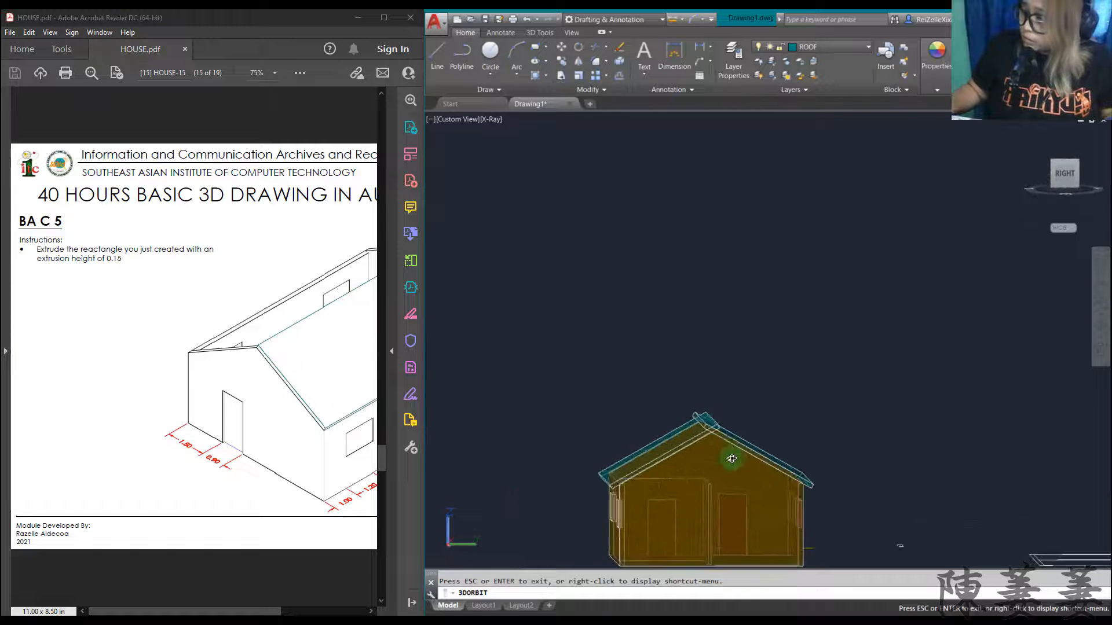
{"action": "scroll", "coordinate": [712, 426], "scroll_direction": "up", "scroll_amount": 5}
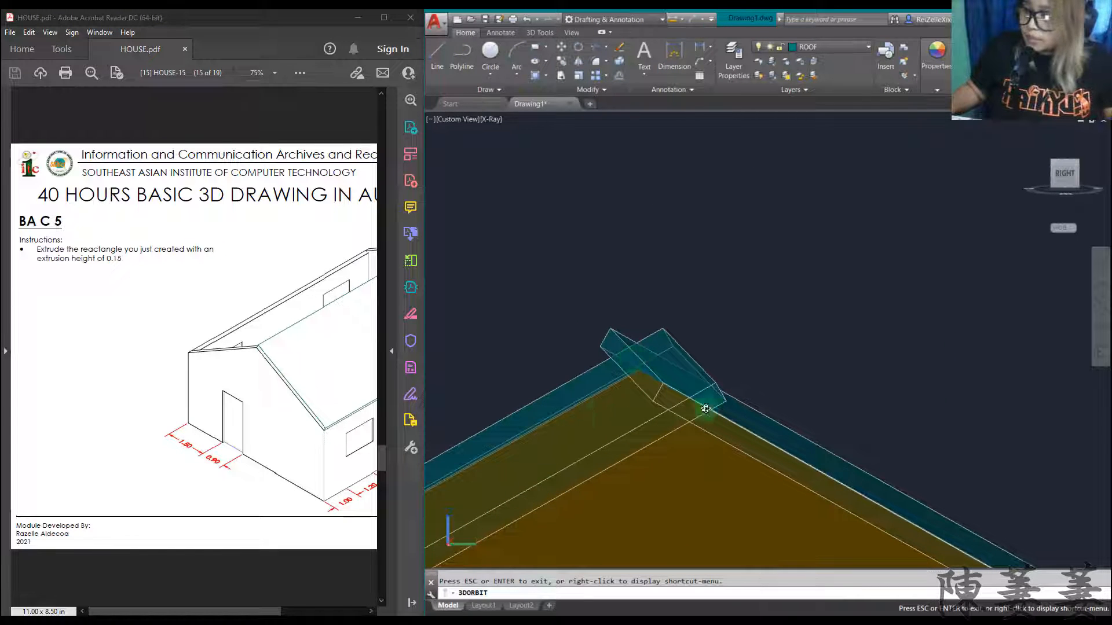
{"action": "key", "text": "Escape"}
{"action": "left_click", "coordinate": [699, 440]}
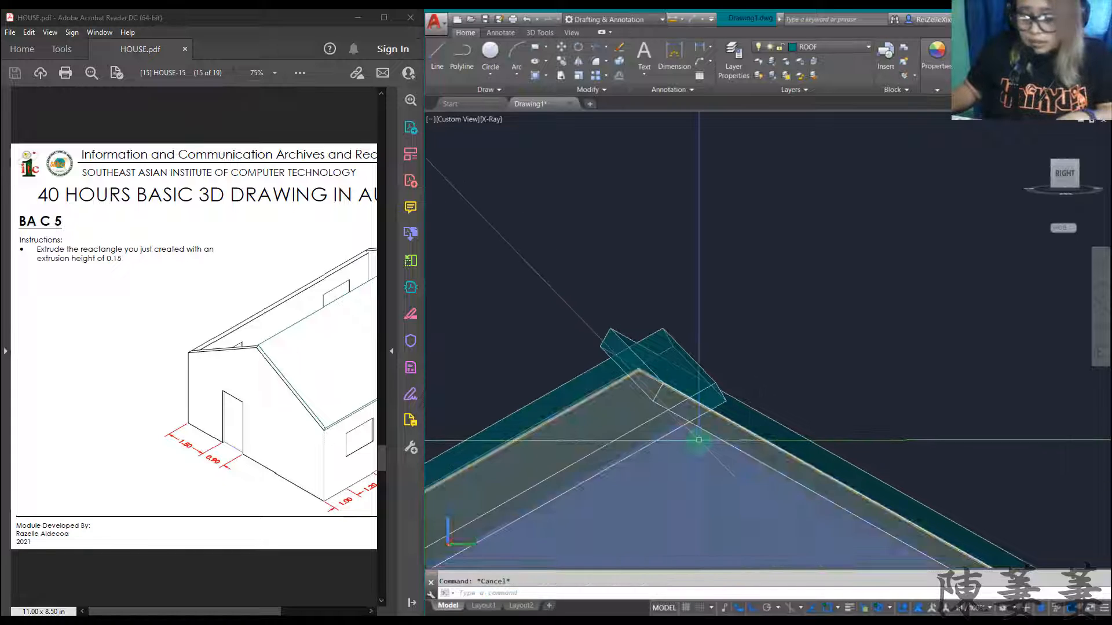
{"action": "scroll", "coordinate": [720, 387], "scroll_direction": "down", "scroll_amount": 3}
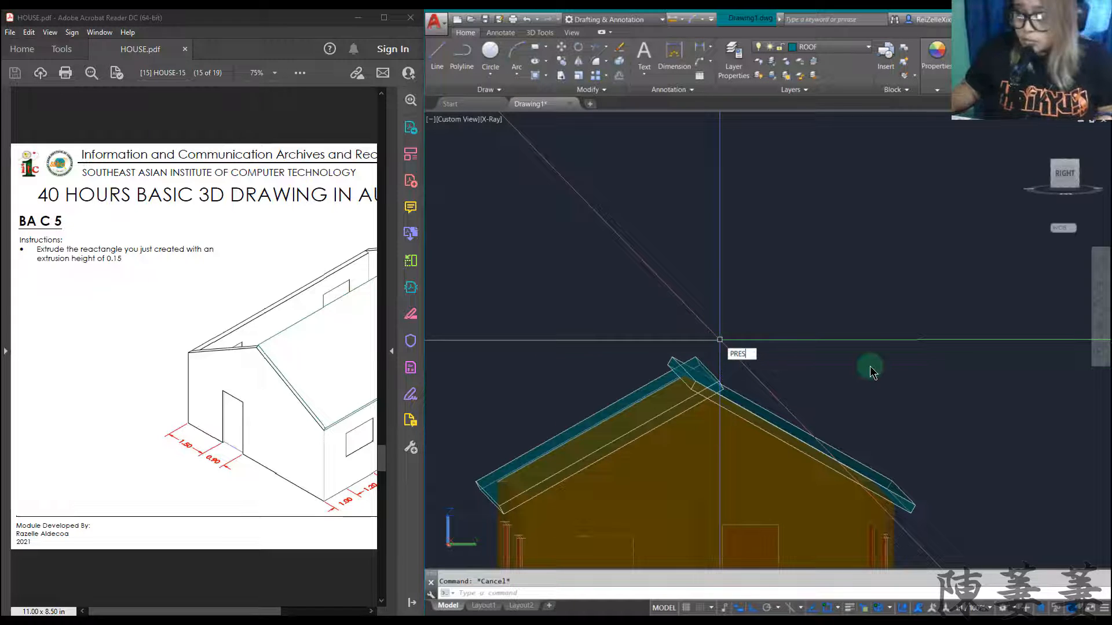
{"action": "type", "text": "SPULL"}
{"action": "key", "text": "Return"}
{"action": "scroll", "coordinate": [724, 405], "scroll_direction": "up", "scroll_amount": 5}
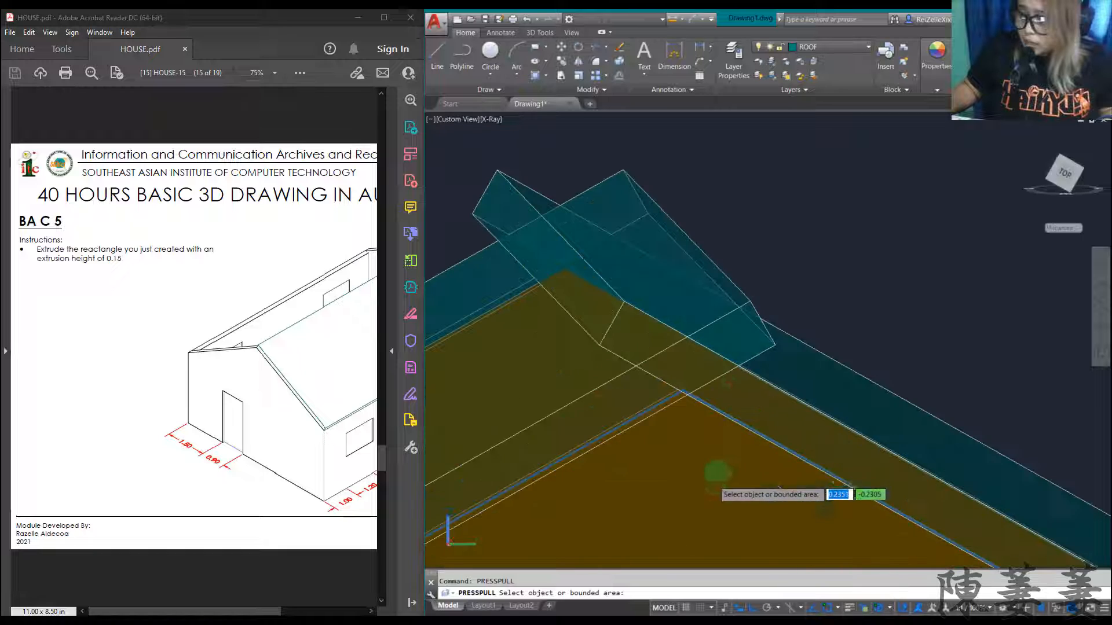
{"action": "left_click", "coordinate": [740, 331]}
{"action": "scroll", "coordinate": [740, 331], "scroll_direction": "down", "scroll_amount": 5}
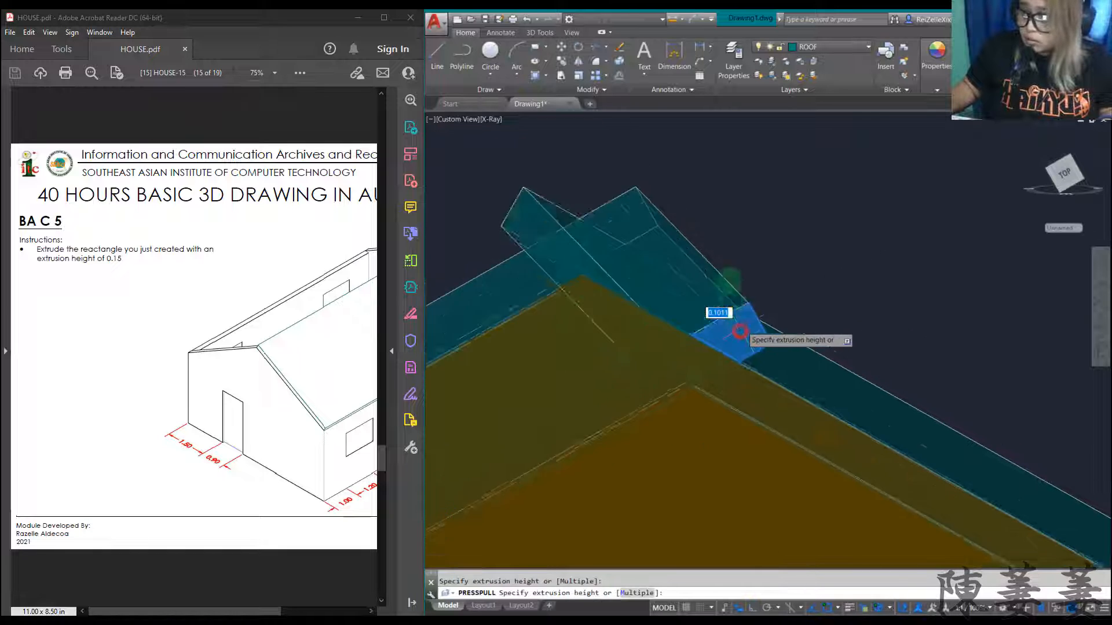
{"action": "left_click", "coordinate": [699, 185]}
- Push the other slab's projecting end face back along the full ridge to leave a clean peak, ending Presspull
{"action": "scroll", "coordinate": [694, 329], "scroll_direction": "up", "scroll_amount": 5}
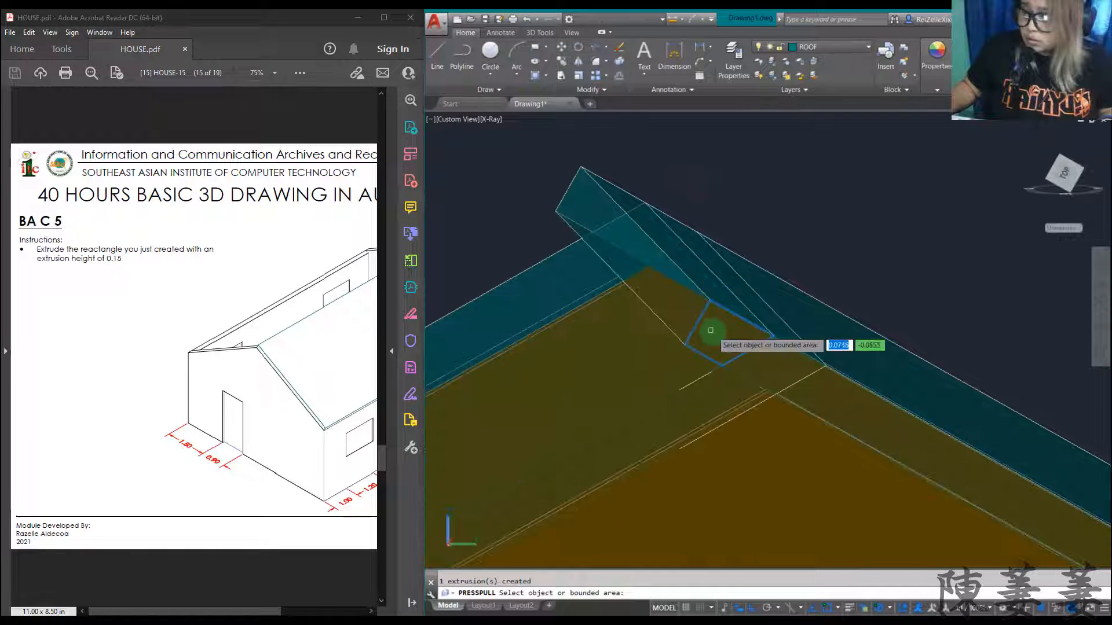
{"action": "left_click", "coordinate": [716, 332]}
{"action": "scroll", "coordinate": [715, 332], "scroll_direction": "down", "scroll_amount": 6}
{"action": "left_click", "coordinate": [645, 218]}
{"action": "key", "text": "Escape"}
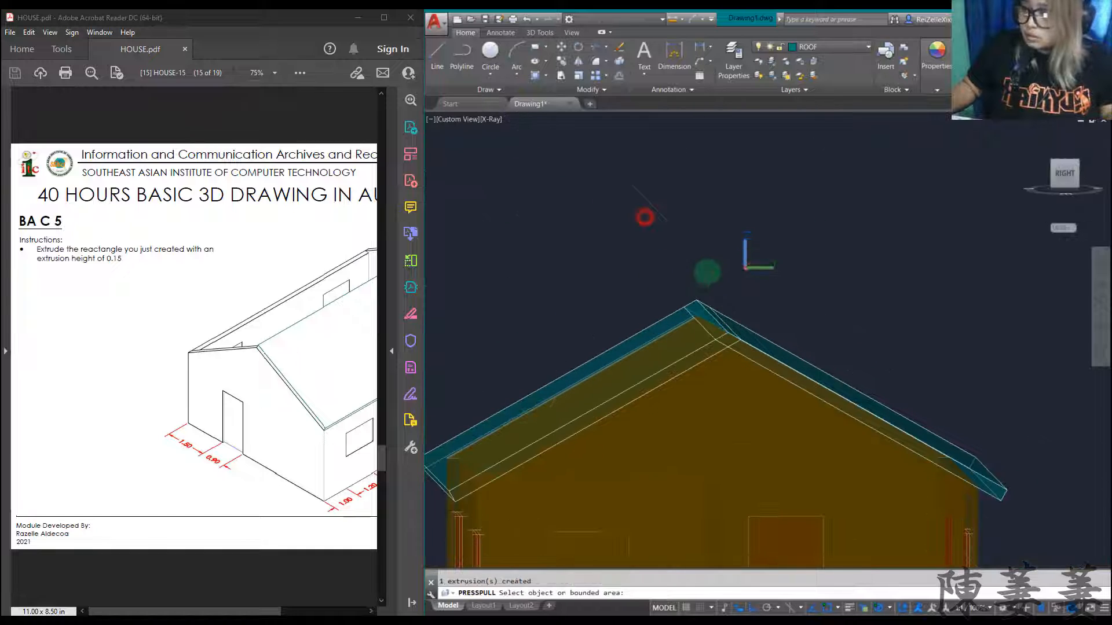
- Union the two sloped roof slabs into a single solid
{"action": "type", "text": "UNION"}
{"action": "key", "text": "Return"}
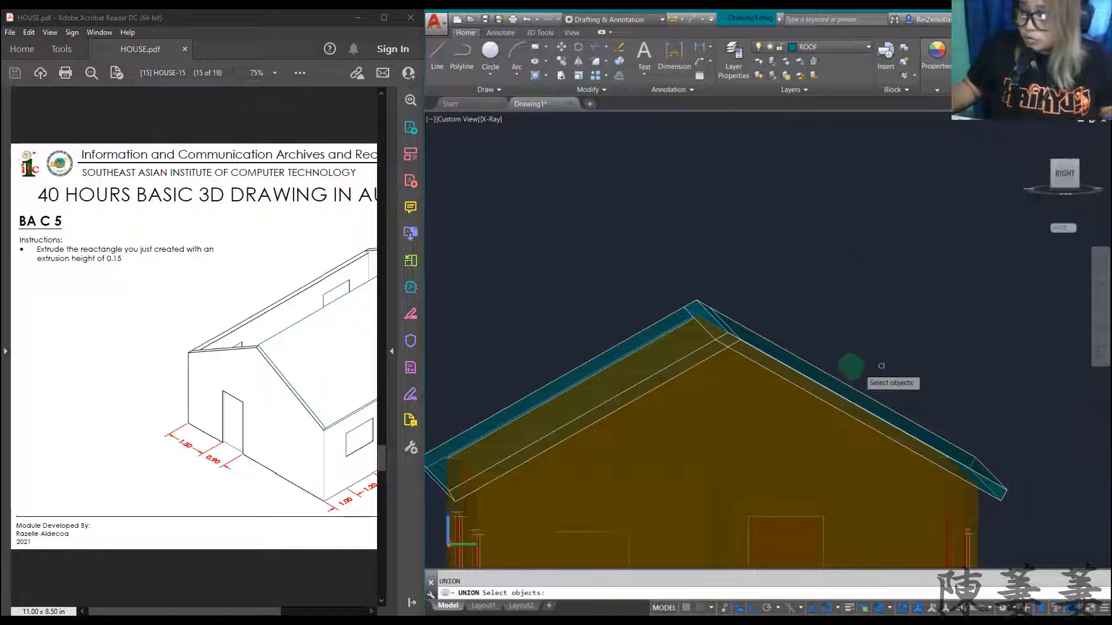
{"action": "scroll", "coordinate": [712, 315], "scroll_direction": "up", "scroll_amount": 6}
{"action": "left_click", "coordinate": [669, 328]}
{"action": "scroll", "coordinate": [669, 329], "scroll_direction": "down", "scroll_amount": 6}
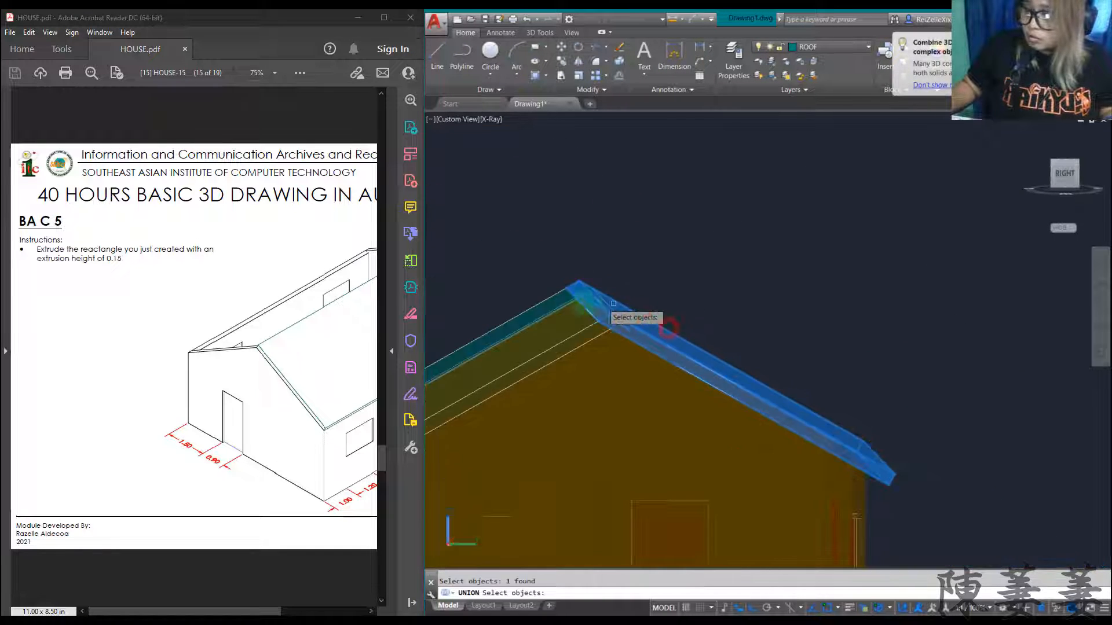
{"action": "key", "text": "Escape"}
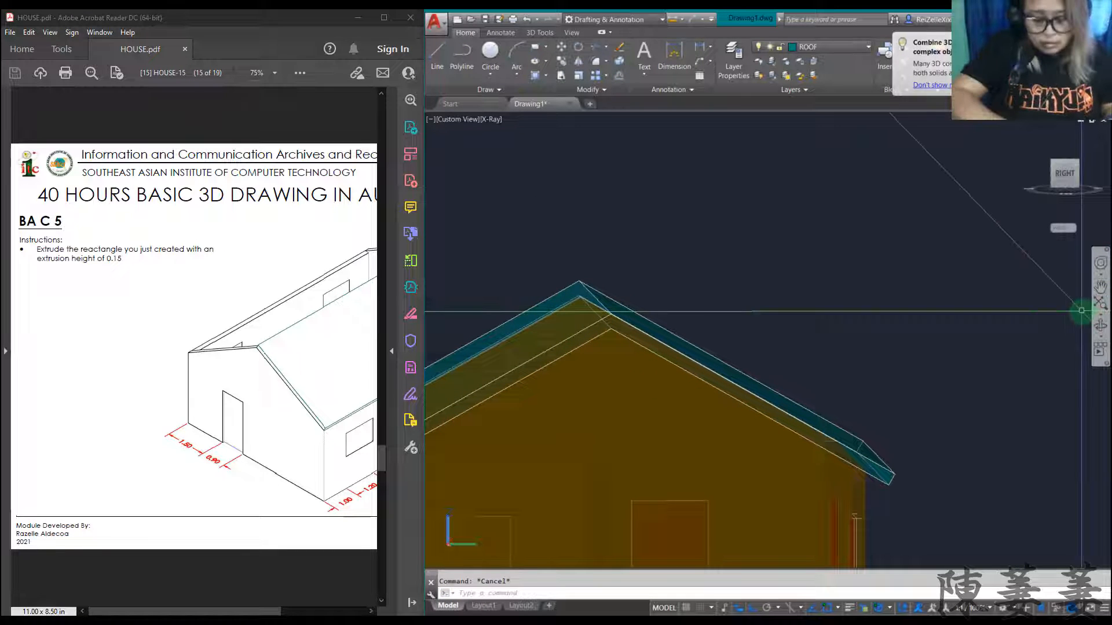
- Reset the UCS to World and switch the model to the SW Isometric view
{"action": "type", "text": "UCS"}
{"action": "key", "text": "Return"}
{"action": "type", "text": "W"}
{"action": "key", "text": "Return"}
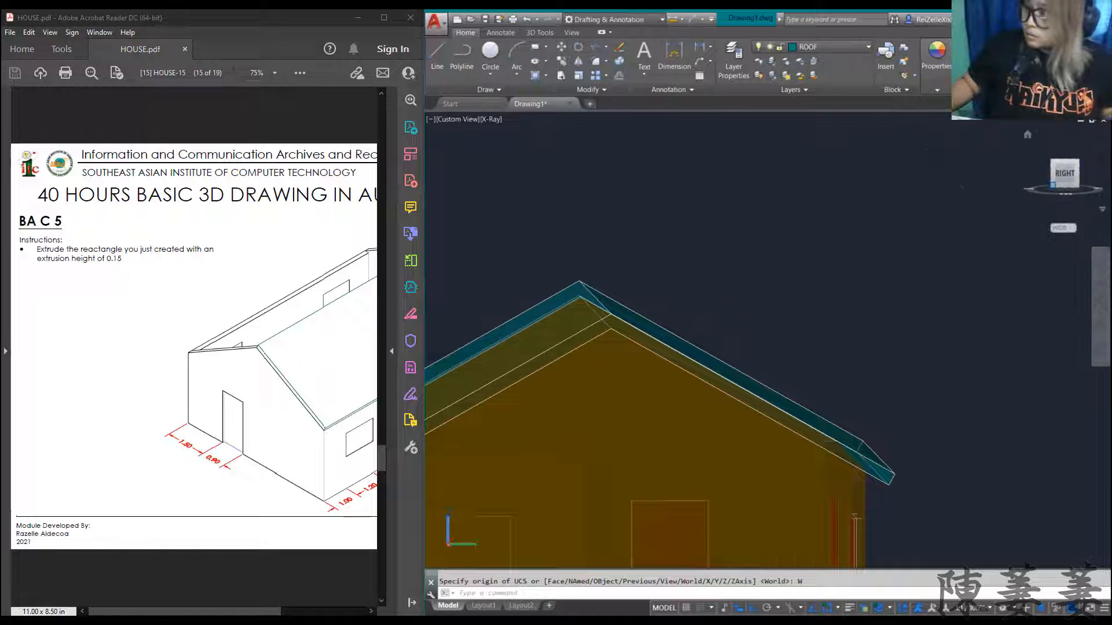
{"action": "left_click", "coordinate": [1052, 162]}
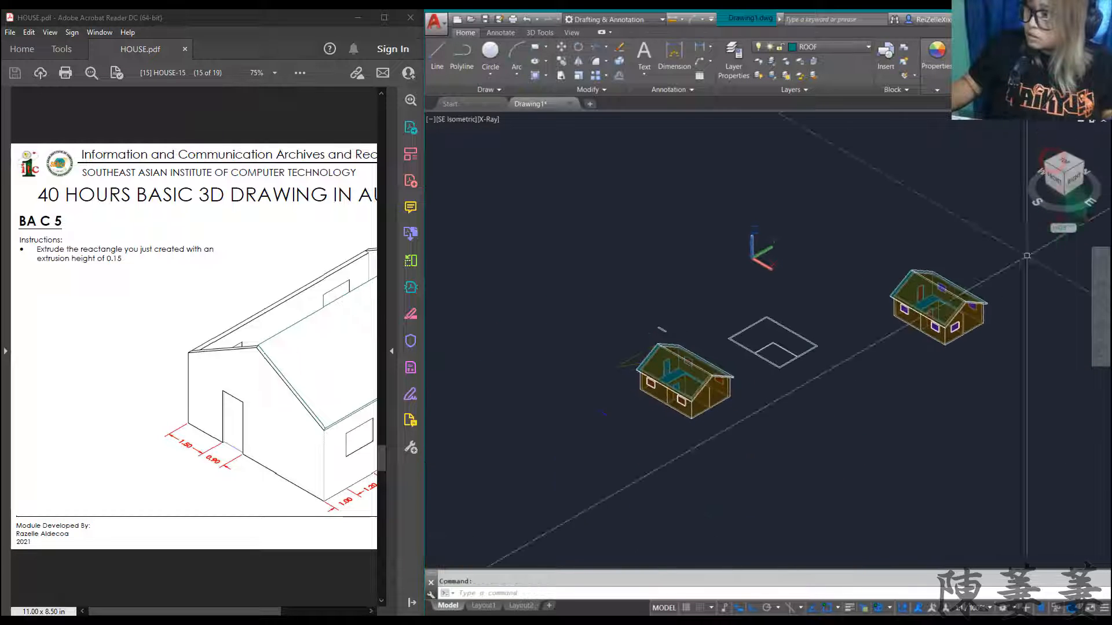
{"action": "left_click", "coordinate": [1047, 167]}
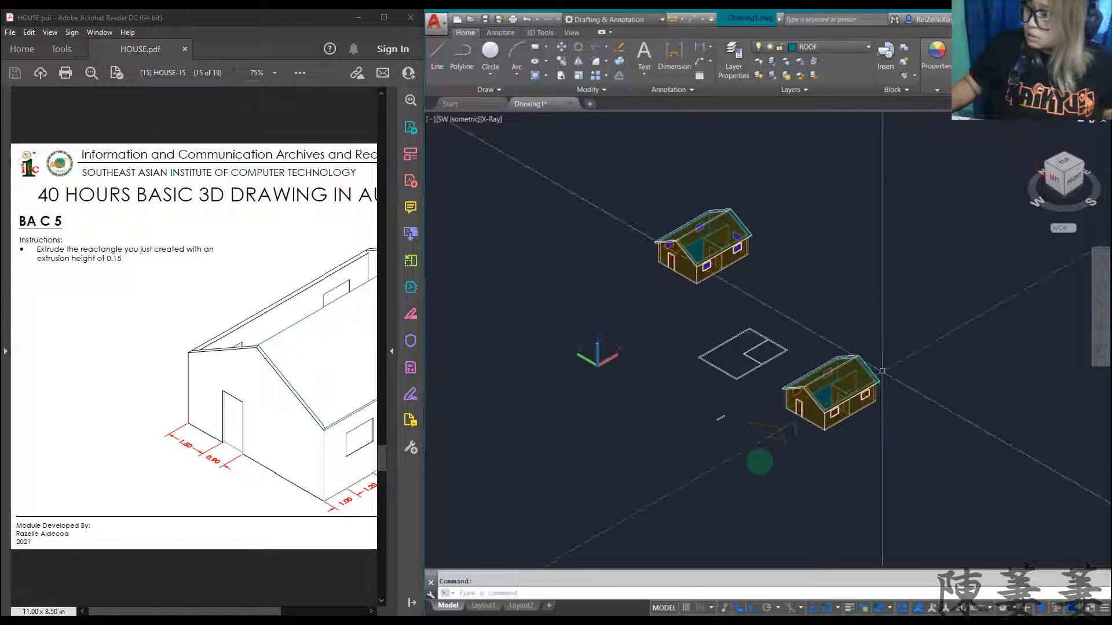
- Compare the new house with the earlier house model, examining its roof, door and windows up close, and leave nothing selected
{"action": "scroll", "coordinate": [864, 350], "scroll_direction": "down", "scroll_amount": 4}
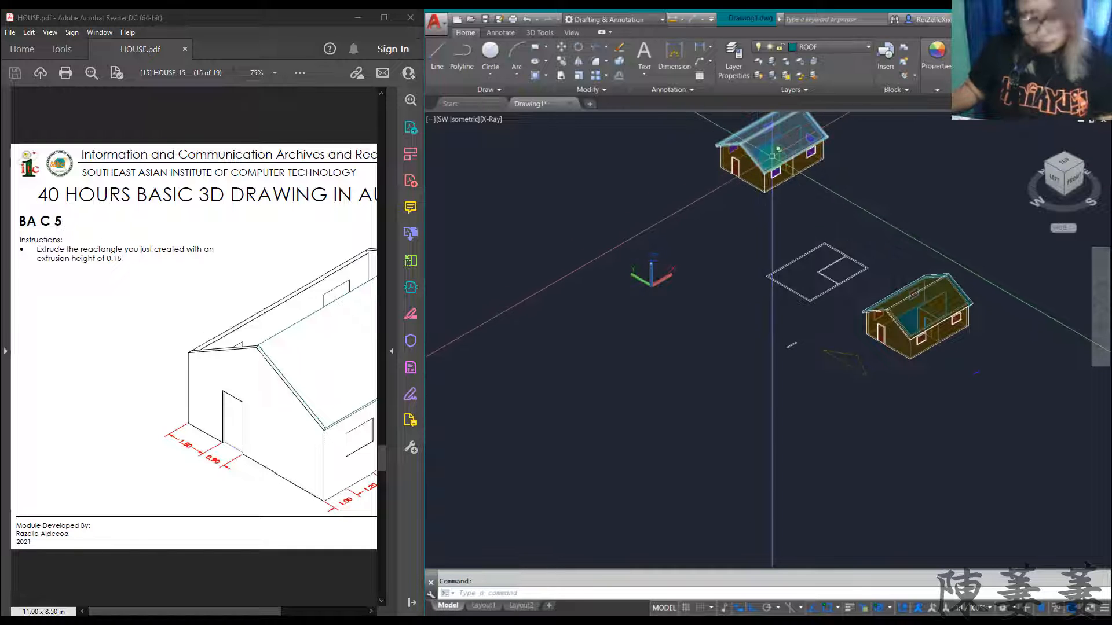
{"action": "left_click", "coordinate": [766, 179]}
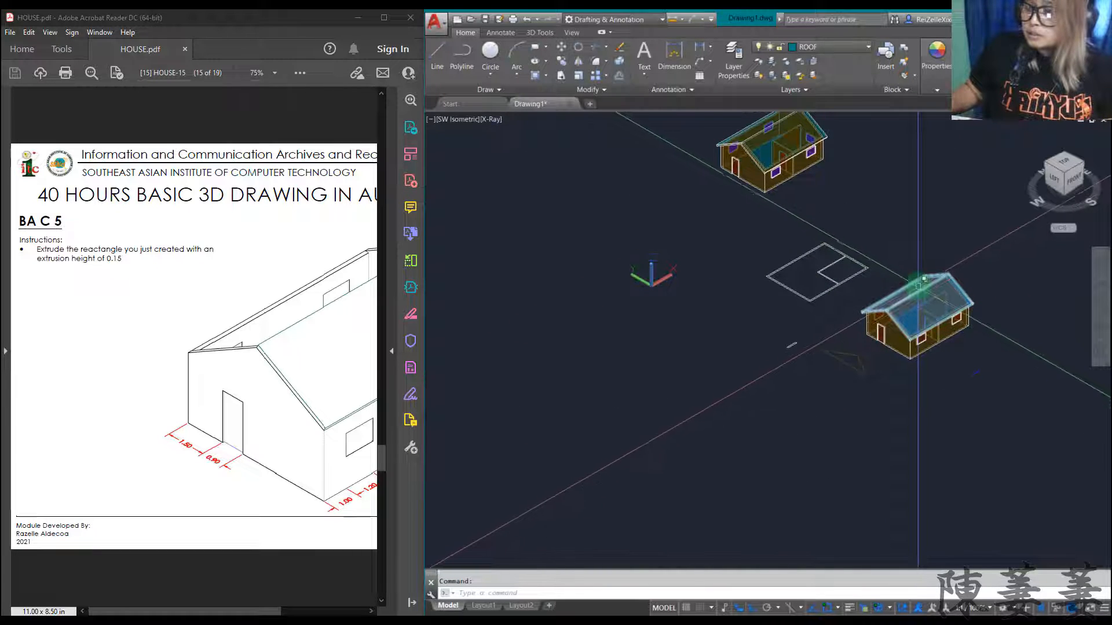
{"action": "scroll", "coordinate": [936, 304], "scroll_direction": "up", "scroll_amount": 5}
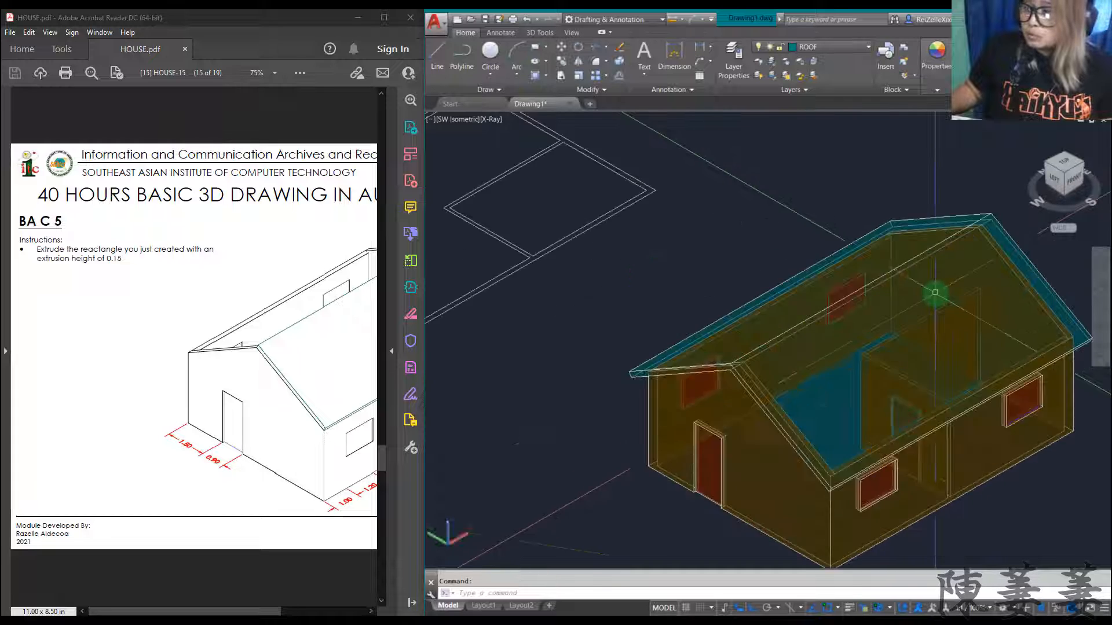
{"action": "scroll", "coordinate": [932, 361], "scroll_direction": "down", "scroll_amount": 3}
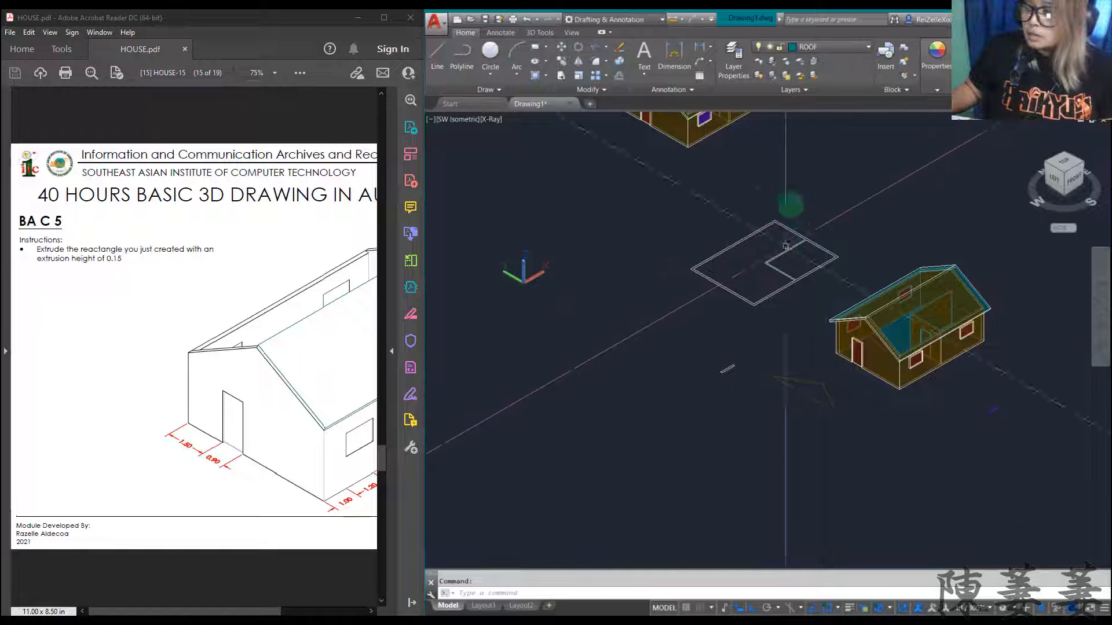
{"action": "scroll", "coordinate": [919, 363], "scroll_direction": "up", "scroll_amount": 5}
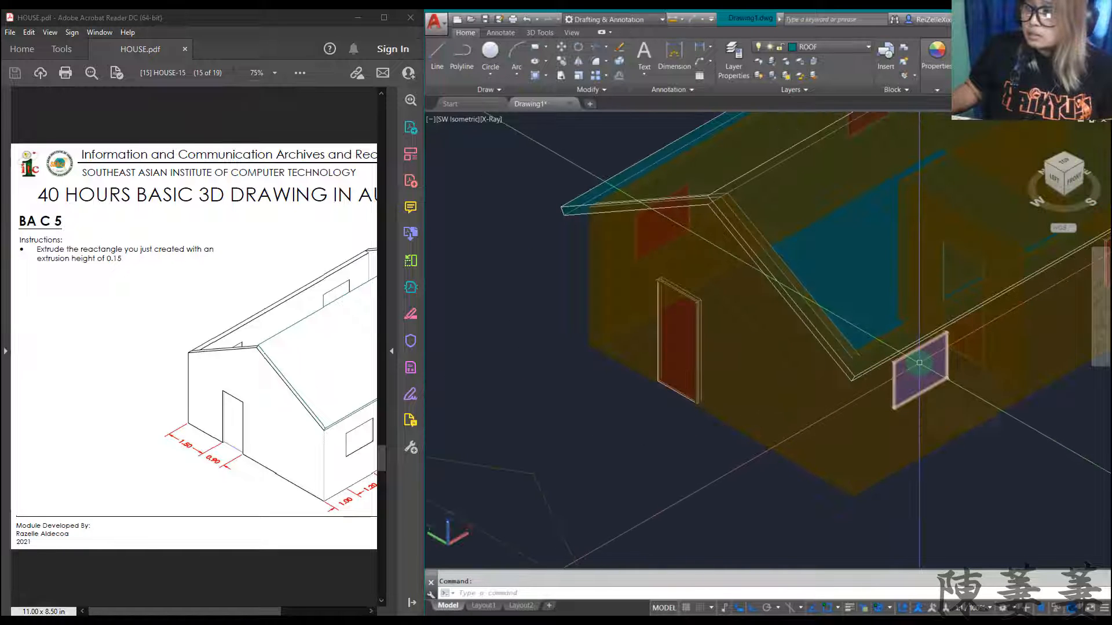
{"action": "scroll", "coordinate": [919, 363], "scroll_direction": "down", "scroll_amount": 5}
{"action": "scroll", "coordinate": [912, 354], "scroll_direction": "up", "scroll_amount": 5}
{"action": "scroll", "coordinate": [904, 348], "scroll_direction": "down", "scroll_amount": 5}
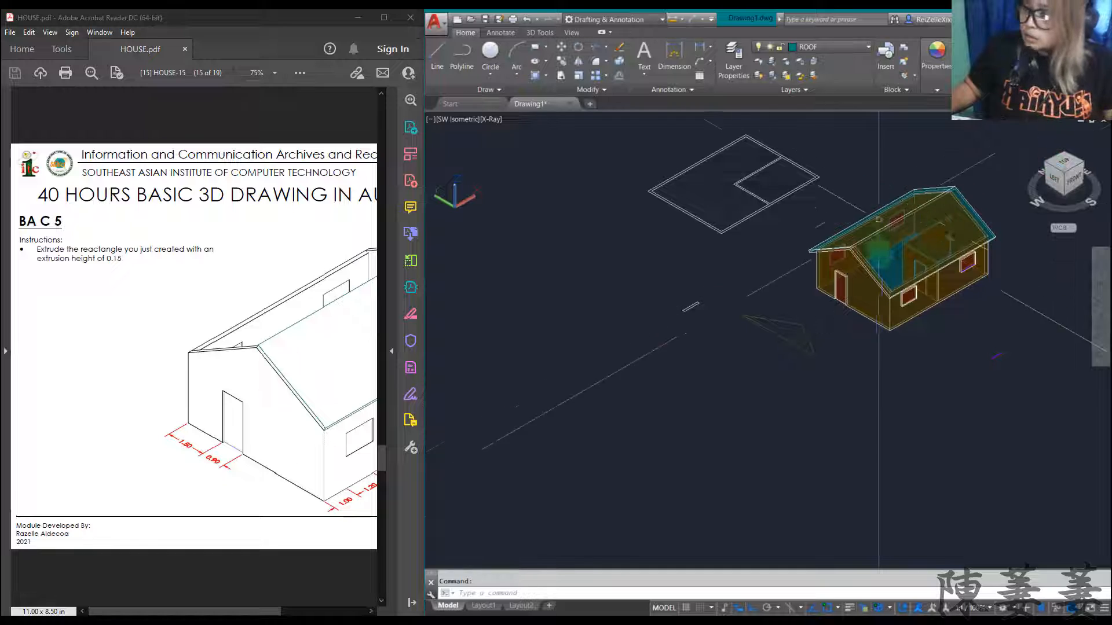
{"action": "key", "text": "Escape"}
{"action": "scroll", "coordinate": [851, 249], "scroll_direction": "up", "scroll_amount": 4}
{"action": "scroll", "coordinate": [845, 227], "scroll_direction": "down", "scroll_amount": 5}
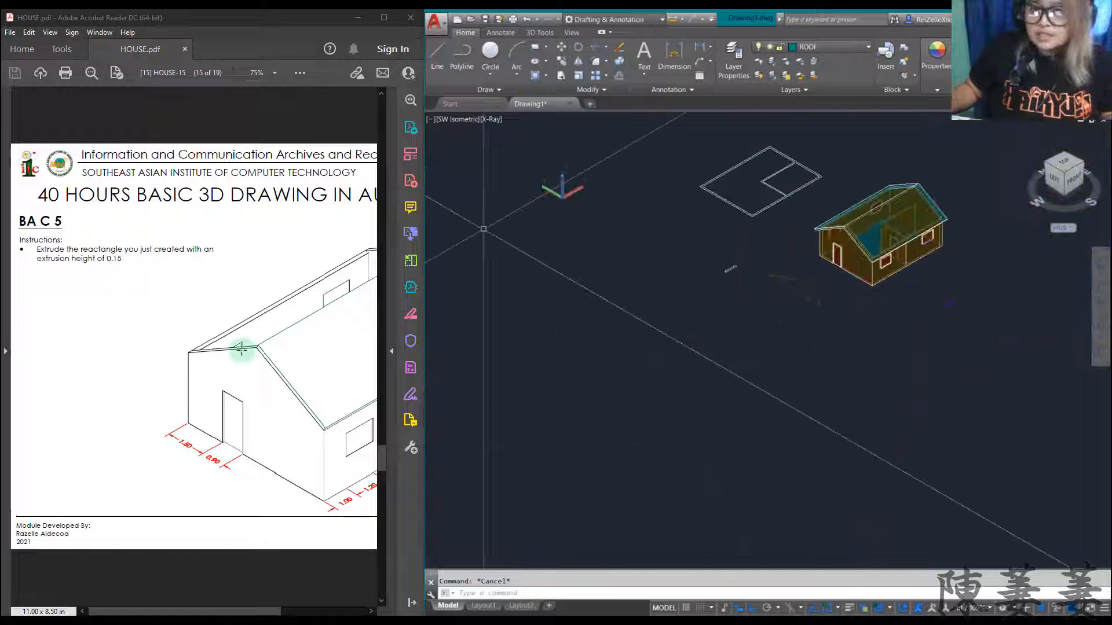